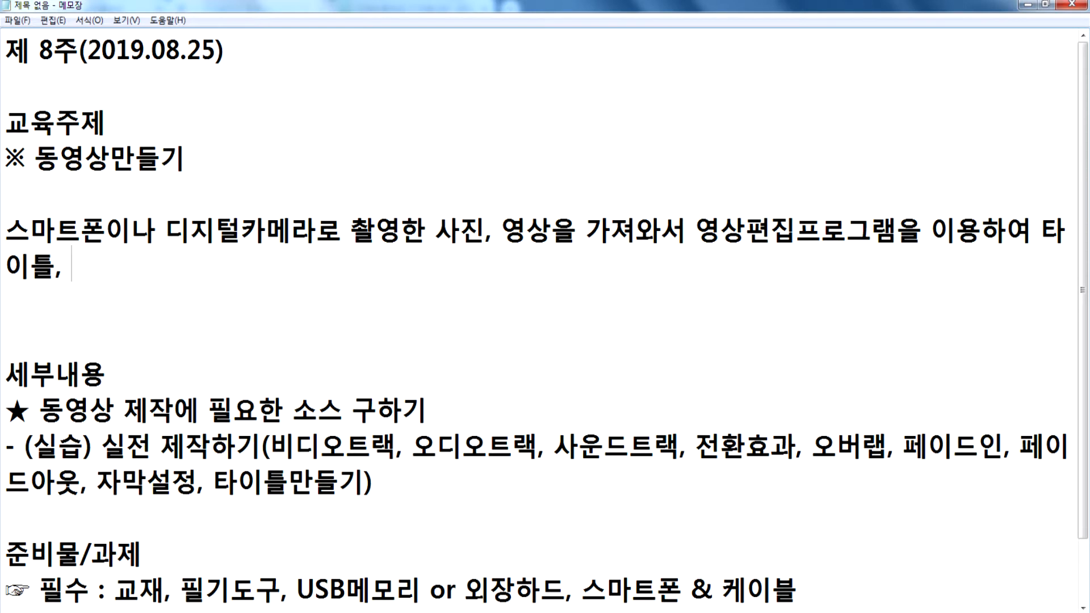
Complete the introductory sentence after "타이틀," with "자막, 효과, 배경음악, 효과음 등을 처리하는 내용".
{"action": "type", "text": "자막, "}
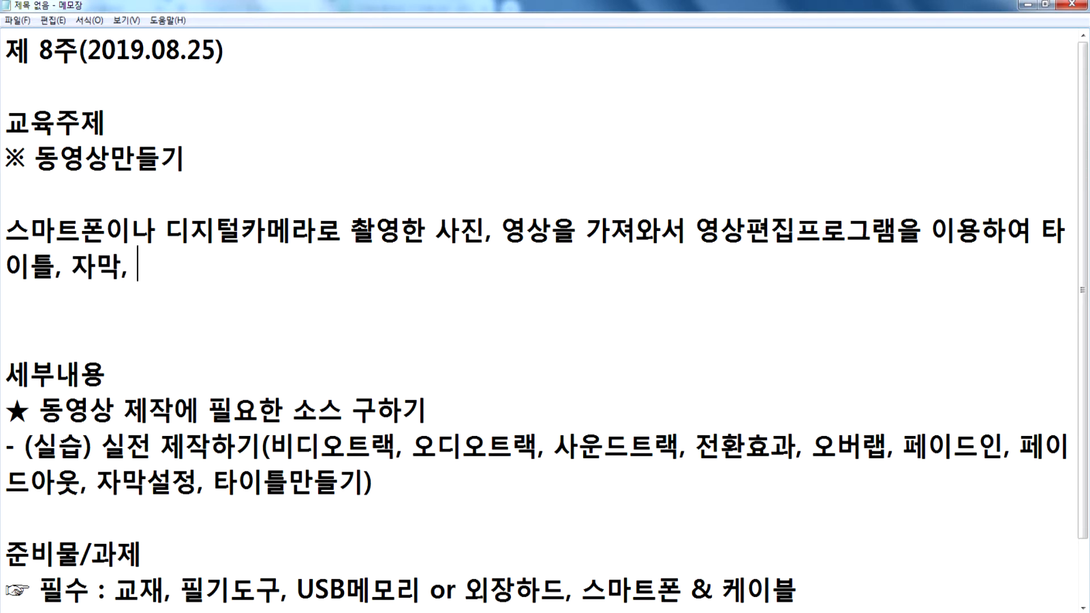
{"action": "type", "text": "효과, 배경음악, 효과음"}
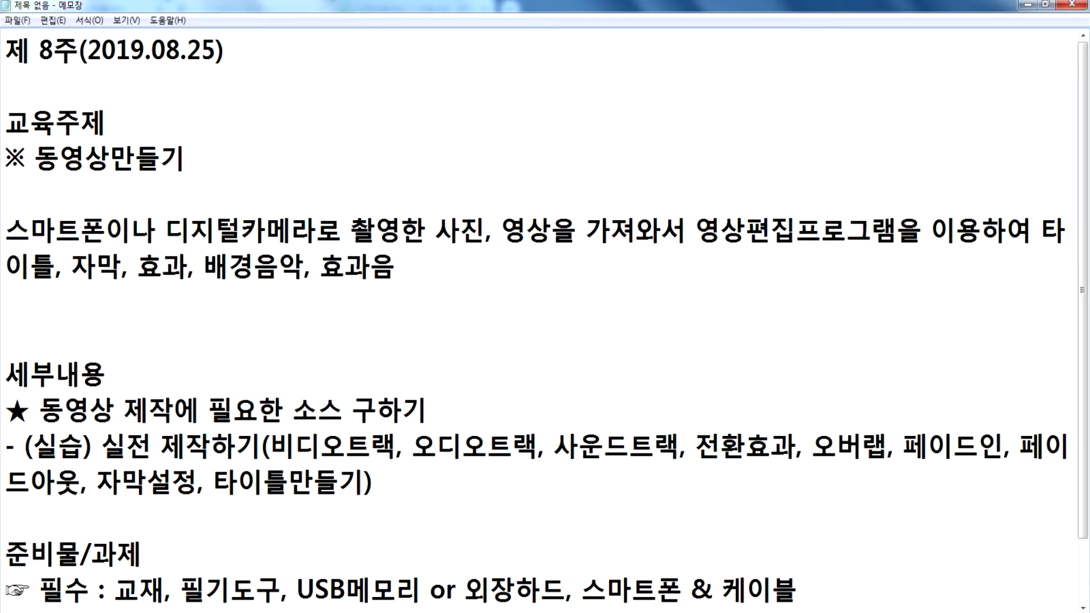
{"action": "type", "text": " 등"}
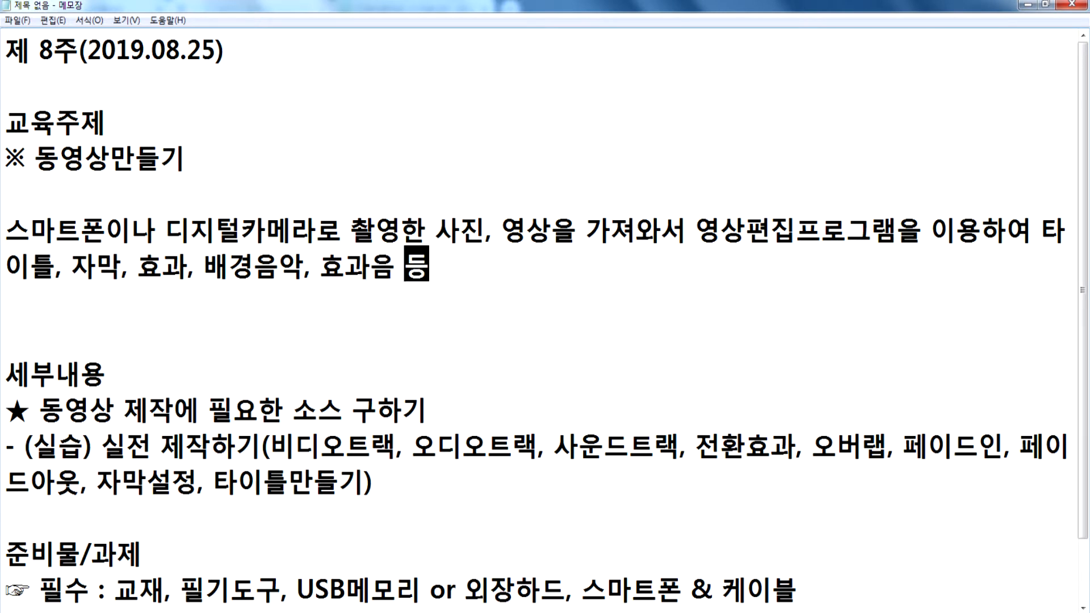
{"action": "type", "text": "을 "}
{"action": "type", "text": "처"}
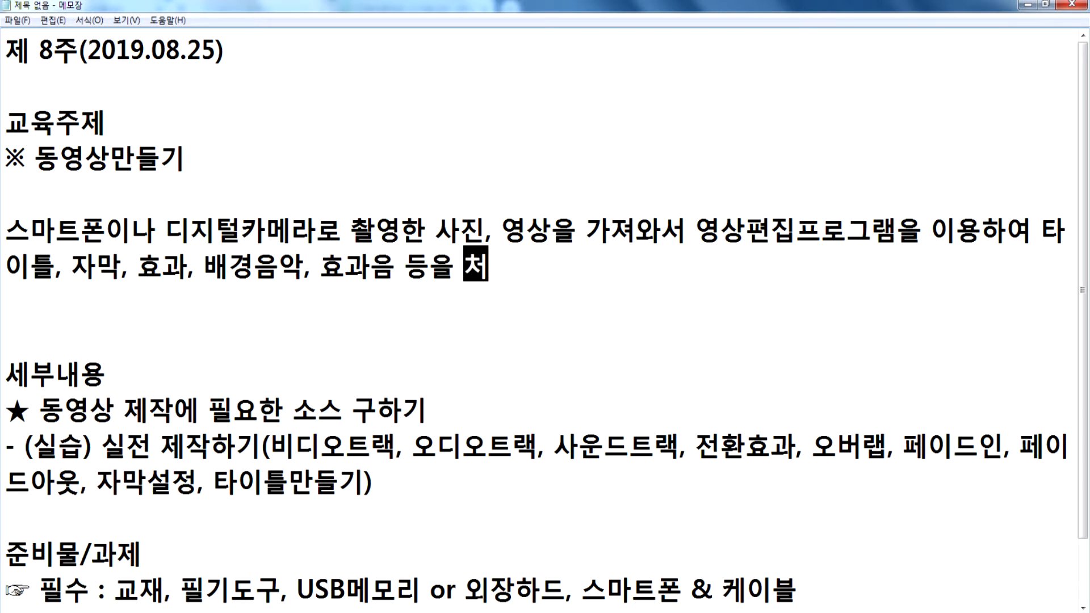
{"action": "type", "text": "리하는 내용"}
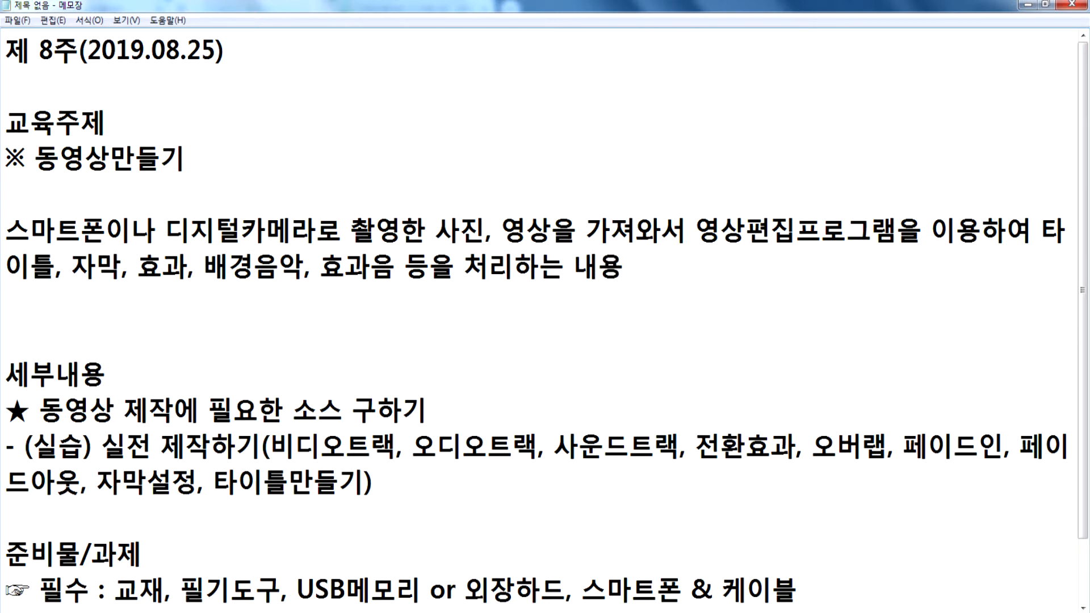
Add the numbered item "1. 영상편집프로그램을 설치" on a new line below the introductory sentence.
{"action": "key", "text": "Return"}
{"action": "type", "text": "1."}
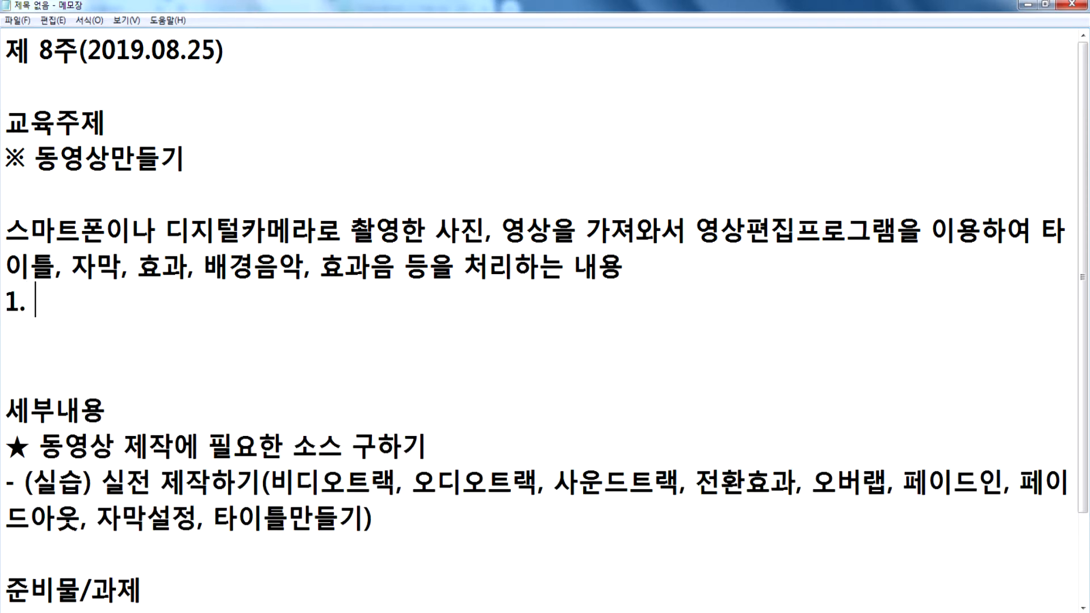
{"action": "type", "text": " 영상편집"}
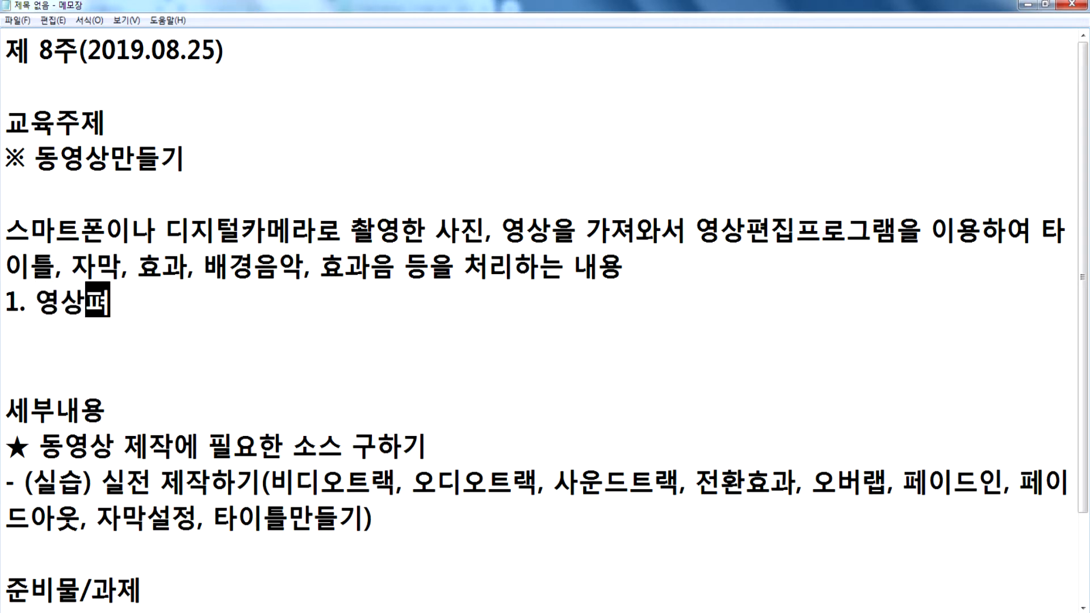
{"action": "type", "text": "프로그램을 ㅅ"}
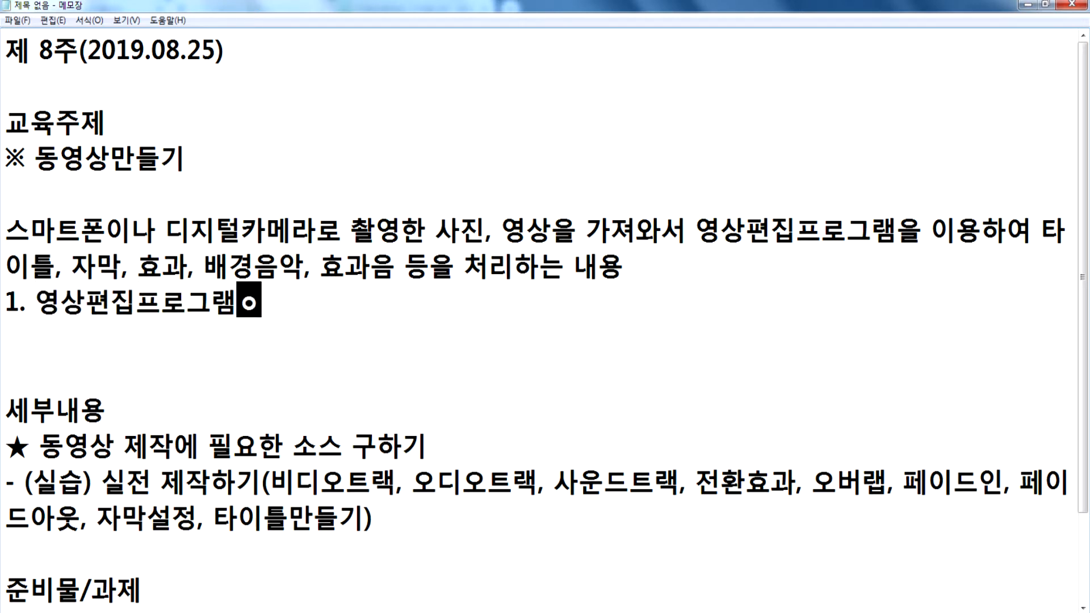
{"action": "type", "text": "설치"}
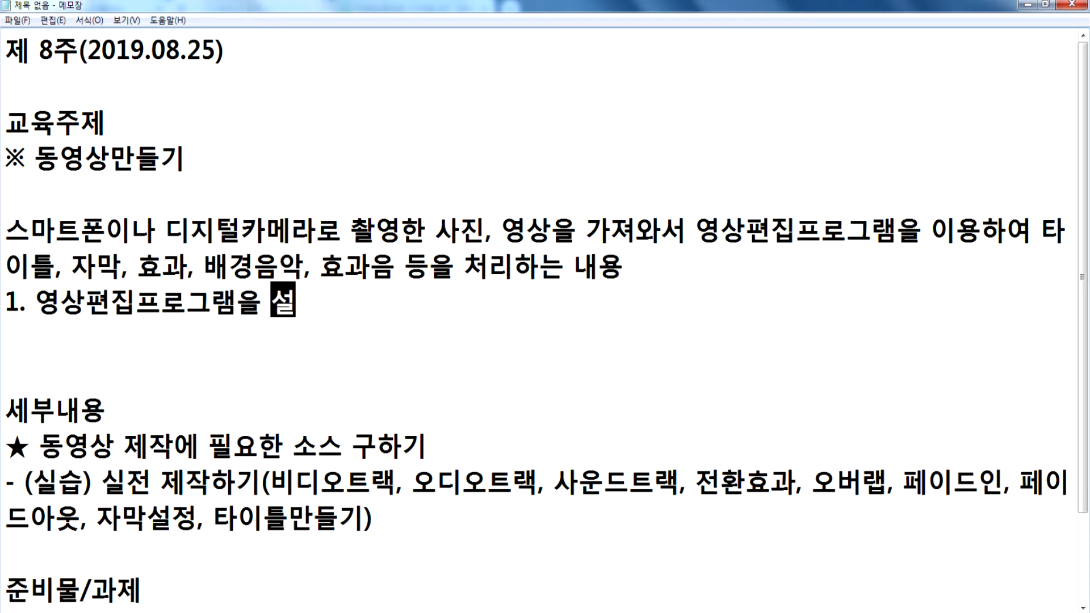
Reword item 1 as "동영상편집 프로그램을 설치" and start a new line below it.
{"action": "key", "text": "Left"}
{"action": "key", "text": "Left"}
{"action": "key", "text": "Left"}
{"action": "key", "text": "Left"}
{"action": "key", "text": "Left"}
{"action": "key", "text": "Left"}
{"action": "key", "text": "Left"}
{"action": "key", "text": "Left"}
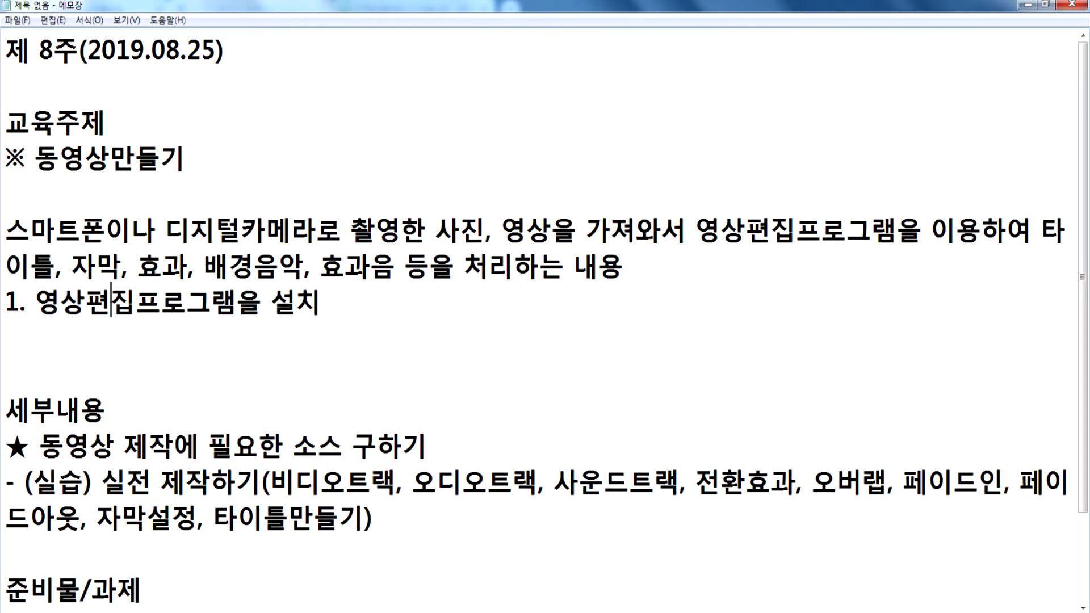
{"action": "key", "text": "Right"}
{"action": "key", "text": "End"}
{"action": "key", "text": "Left"}
{"action": "key", "text": "Left"}
{"action": "key", "text": "Left"}
{"action": "key", "text": "Left"}
{"action": "key", "text": "Left"}
{"action": "key", "text": "Left"}
{"action": "key", "text": "Left"}
{"action": "key", "text": "Left"}
{"action": "key", "text": "Left"}
{"action": "key", "text": "Left"}
{"action": "key", "text": "Left"}
{"action": "key", "text": "Left"}
{"action": "key", "text": "Left"}
{"action": "key", "text": "Right"}
{"action": "type", "text": "도ㅇ"}
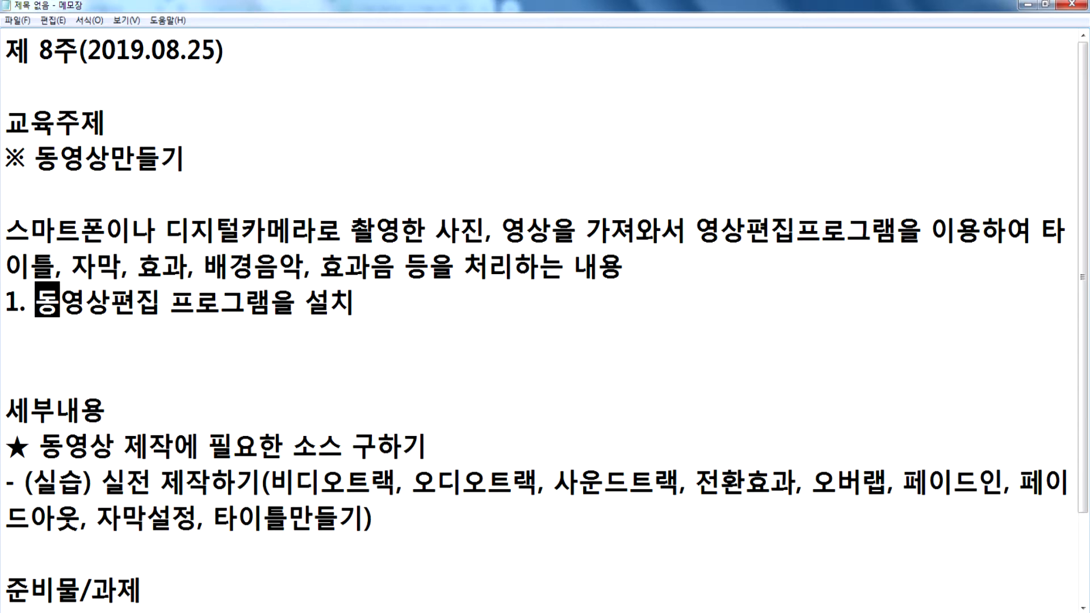
{"action": "key", "text": "End"}
{"action": "key", "text": "Return"}
Switch to File Explorer, open Vegas Pro > Vegas Pro 14(64비트 전용), and copy the VEGAS_Pro_14.0.0.211_Retail_x64 installer's file name.
{"action": "key", "text": "alt+Tab"}
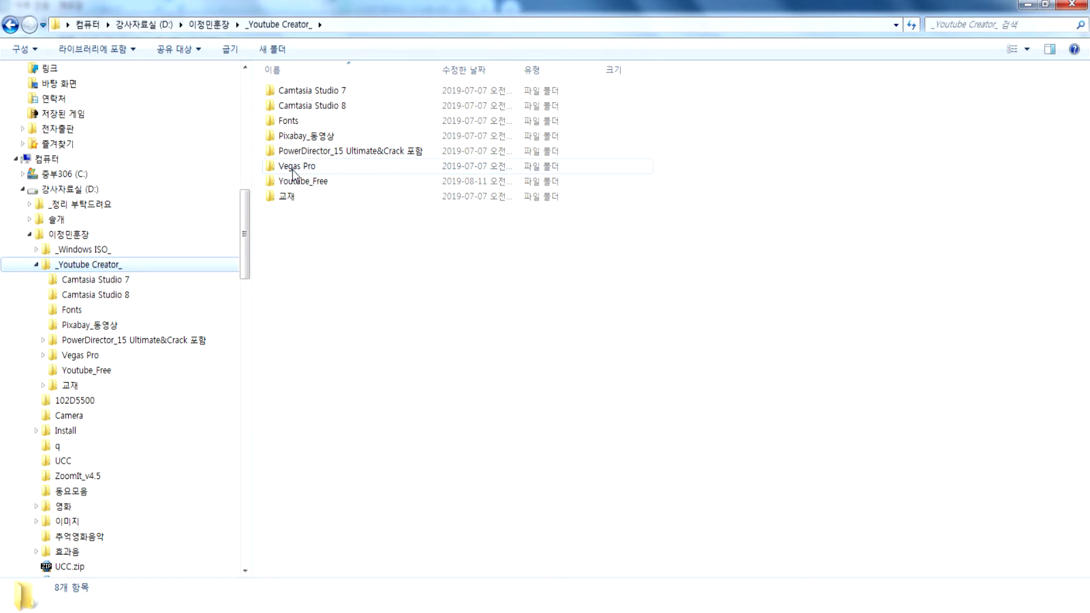
{"action": "double_click", "coordinate": [292, 169]}
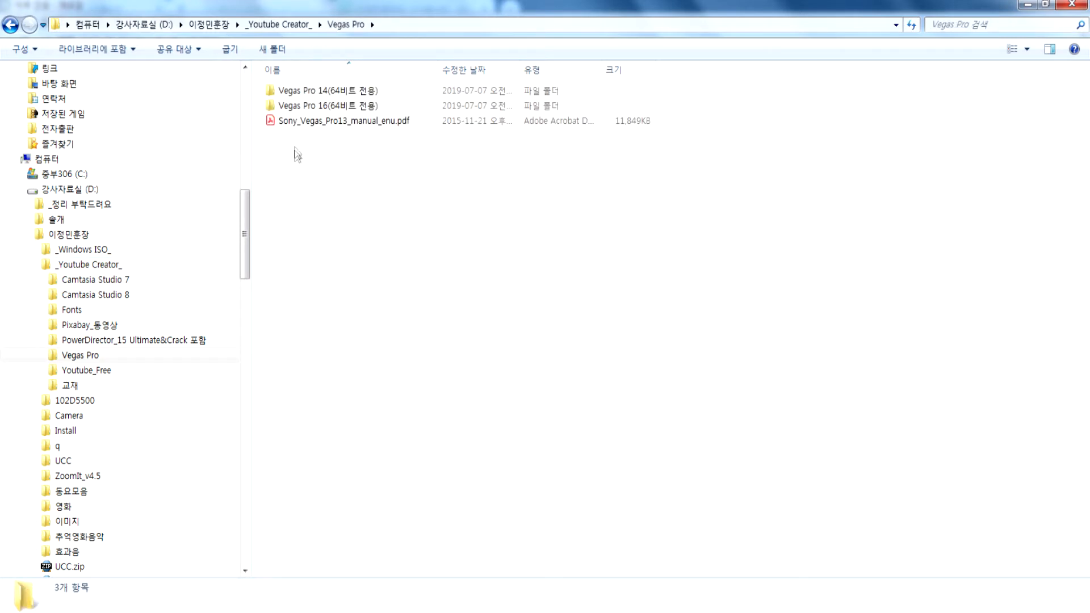
{"action": "double_click", "coordinate": [334, 96]}
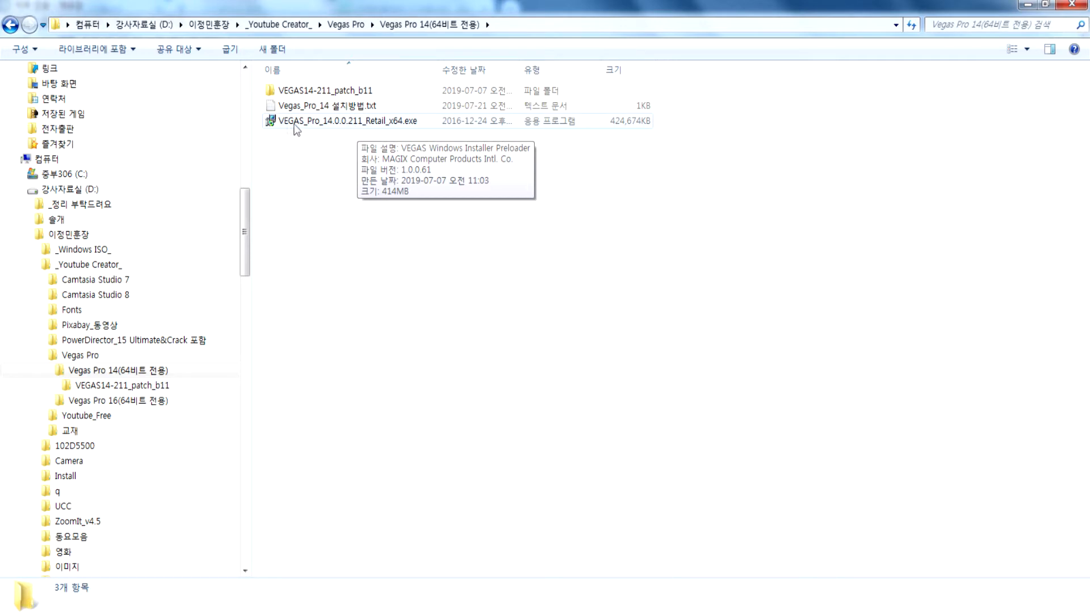
{"action": "left_click", "coordinate": [391, 121]}
{"action": "key", "text": "F2"}
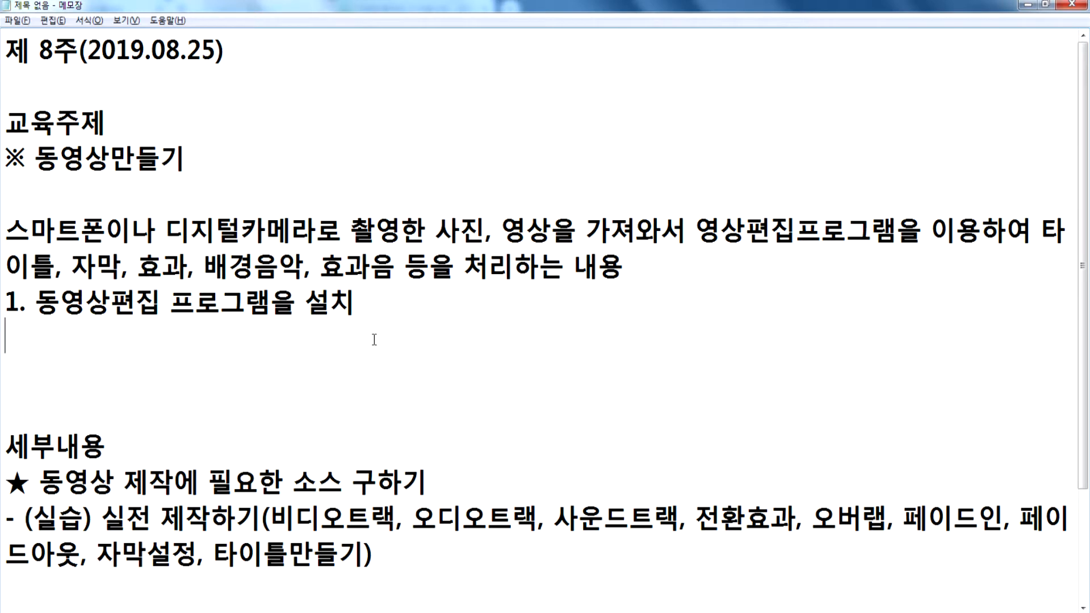
Switch to Notepad and append "(VEGAS_Pro_14.0.0.211_Retail_x64" to the end of item 1.
{"action": "type", "text": "VEGAS_Pro_14.0.0.211_Retail_x64"}
{"action": "key", "text": "Up"}
{"action": "type", "text": "("}
{"action": "key", "text": "Delete"}
{"action": "key", "text": "End"}
{"action": "type", "text": "_"}
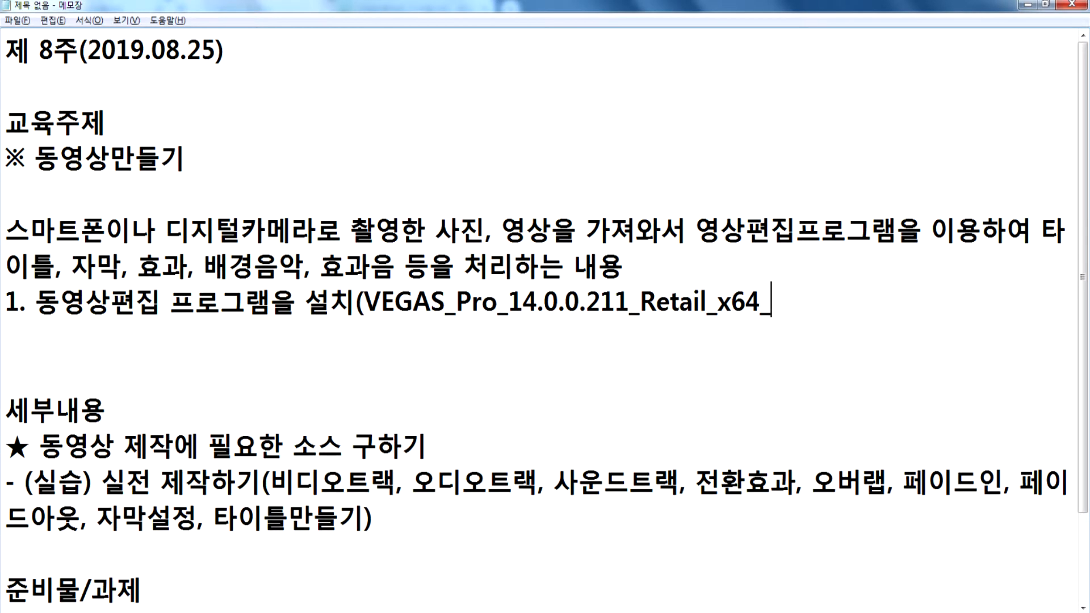
{"action": "key", "text": "BackSpace"}
Move the installer name onto its own indented line as "- VEGAS_Pro_14.0.0.211_Retail_x64", without the parenthesis, and start another line.
{"action": "key", "text": "Right"}
{"action": "key", "text": "Right"}
{"action": "key", "text": "Right"}
{"action": "key", "text": "Right"}
{"action": "key", "text": "Right"}
{"action": "key", "text": "Right"}
{"action": "key", "text": "Right"}
{"action": "key", "text": "Right"}
{"action": "key", "text": "Right"}
{"action": "key", "text": "Right"}
{"action": "key", "text": "Right"}
{"action": "key", "text": "Right"}
{"action": "key", "text": "Right"}
{"action": "key", "text": "Right"}
{"action": "key", "text": "Right"}
{"action": "key", "text": "Right"}
{"action": "key", "text": "Right"}
{"action": "key", "text": "Right"}
{"action": "key", "text": "Left"}
{"action": "key", "text": "Return"}
{"action": "type", "text": "-"}
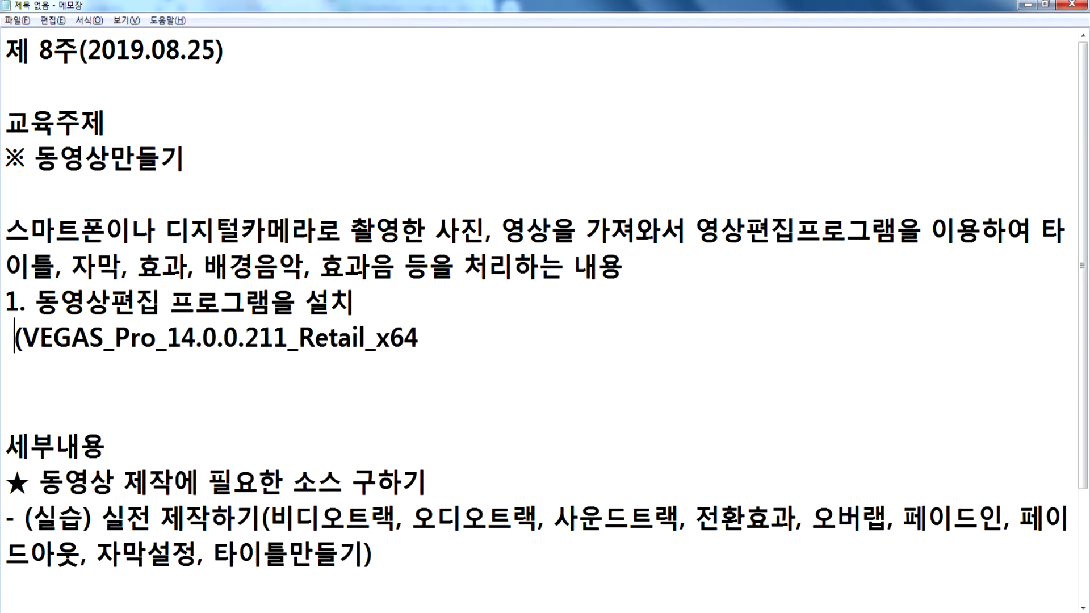
{"action": "key", "text": "Delete"}
{"action": "key", "text": "End"}
{"action": "key", "text": "Return"}
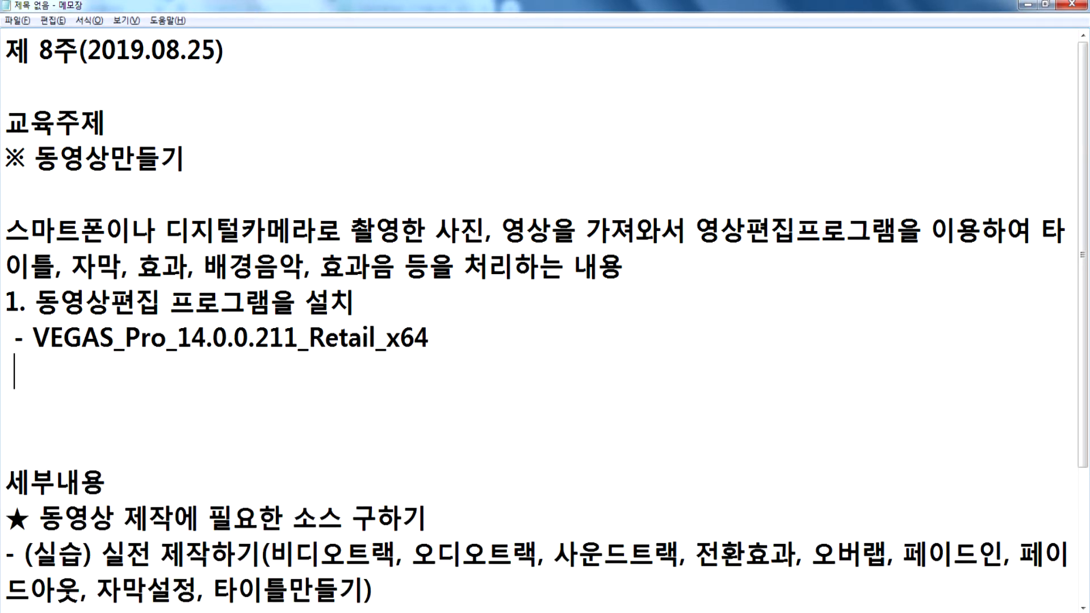
Add the sub-item "- 인증처리 VEGAS14-211_patch_b11", copying the file name from the VEGAS14-211_patch_b11 folder in File Explorer.
{"action": "type", "text": "- 인증"}
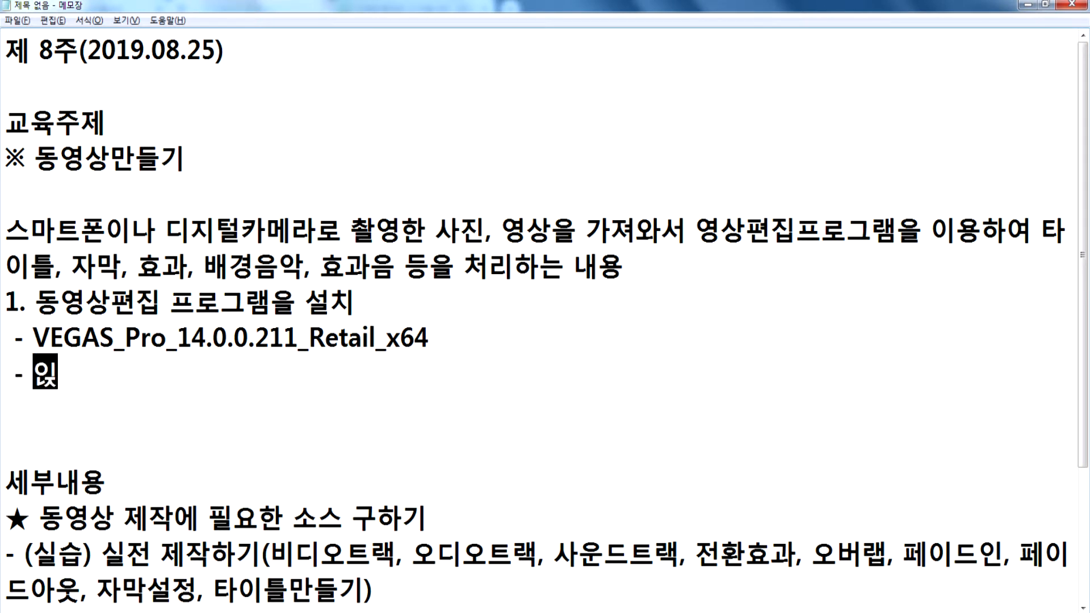
{"action": "type", "text": "처리"}
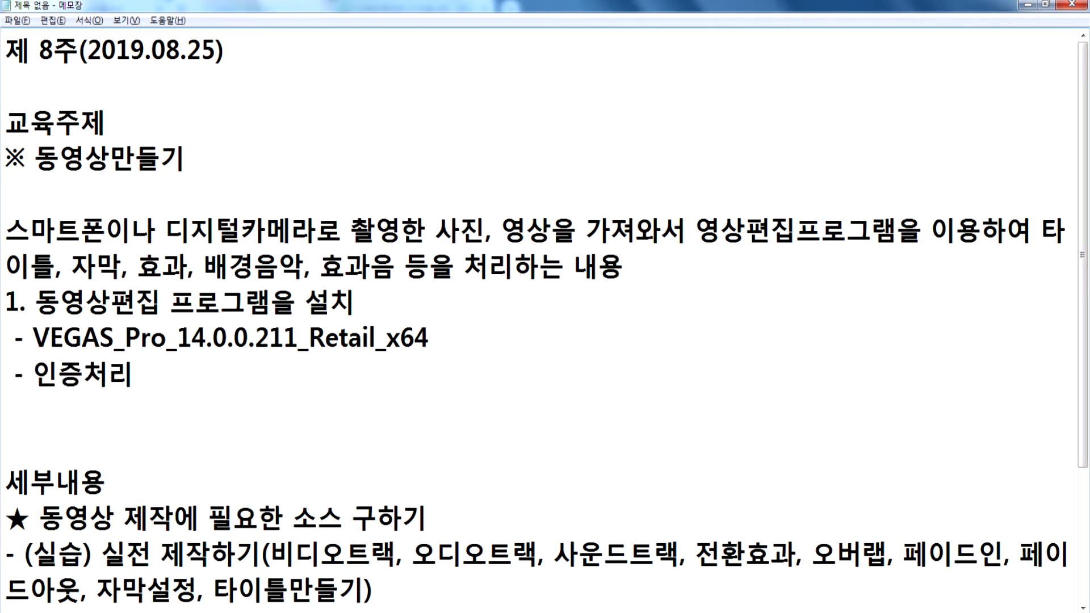
{"action": "key", "text": "alt+Tab"}
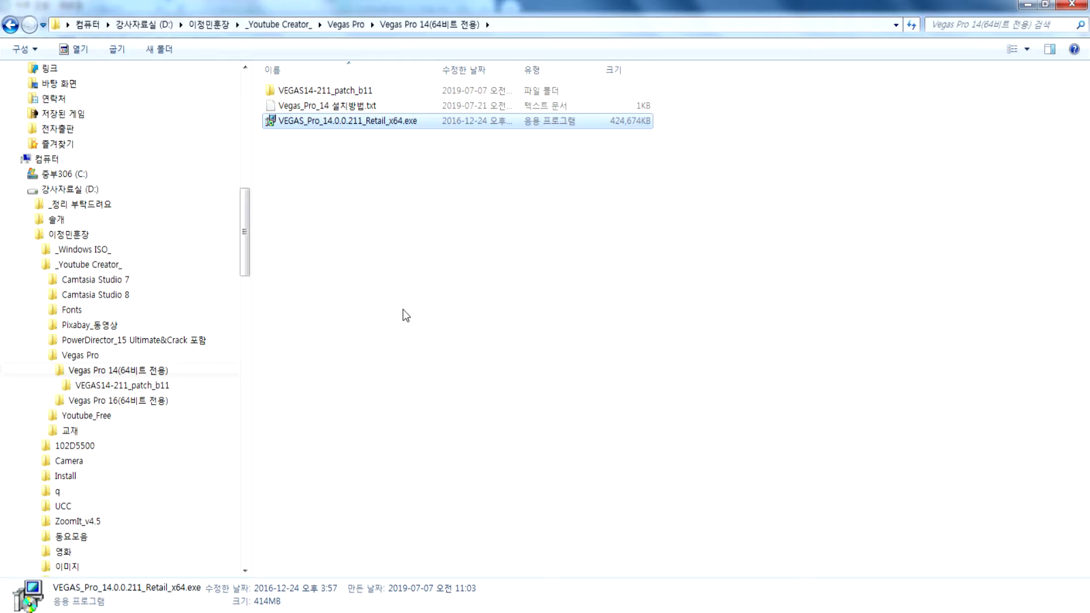
{"action": "double_click", "coordinate": [326, 92]}
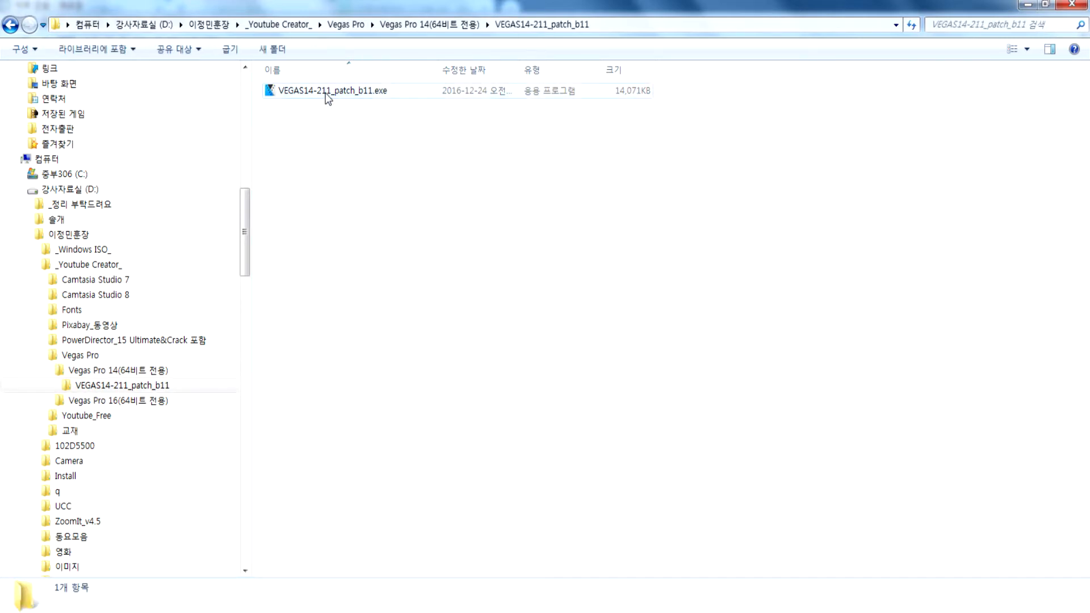
{"action": "left_click", "coordinate": [339, 94]}
{"action": "key", "text": "F2"}
{"action": "key", "text": "ctrl+c"}
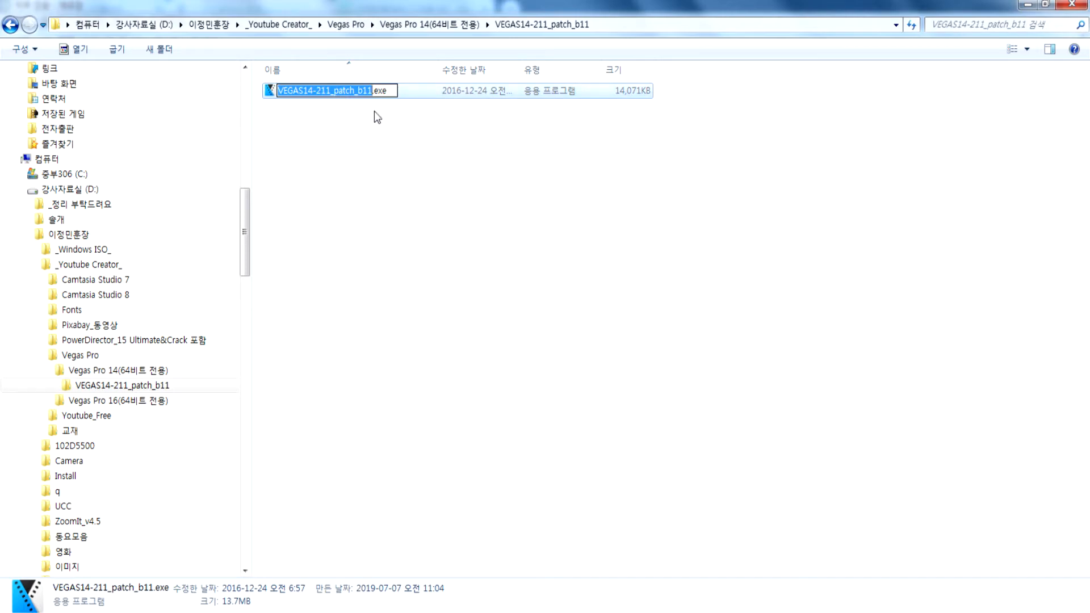
{"action": "key", "text": "alt+Tab"}
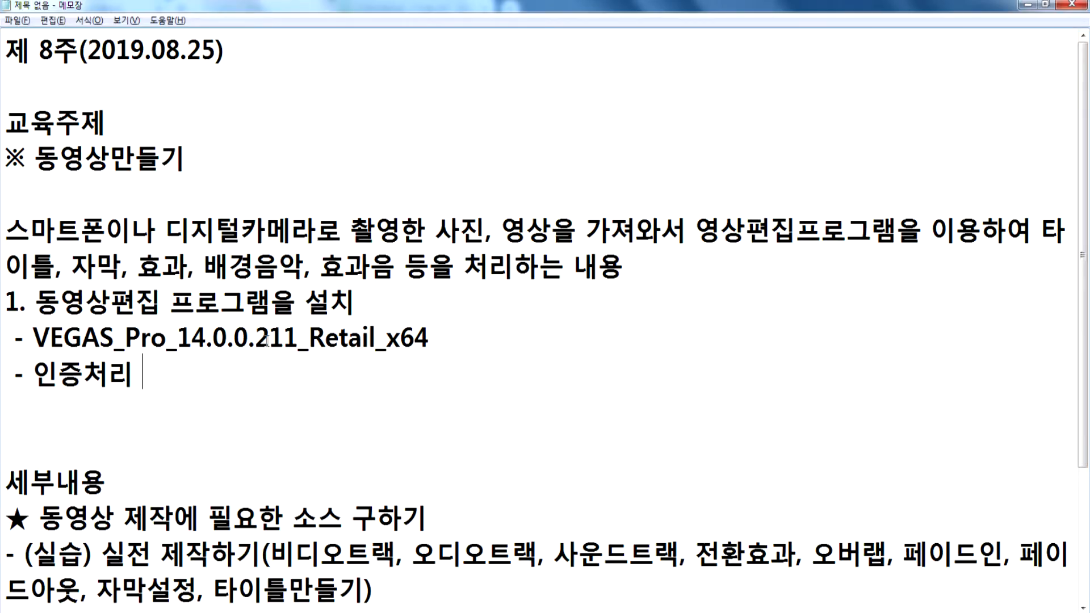
{"action": "key", "text": "ctrl+v"}
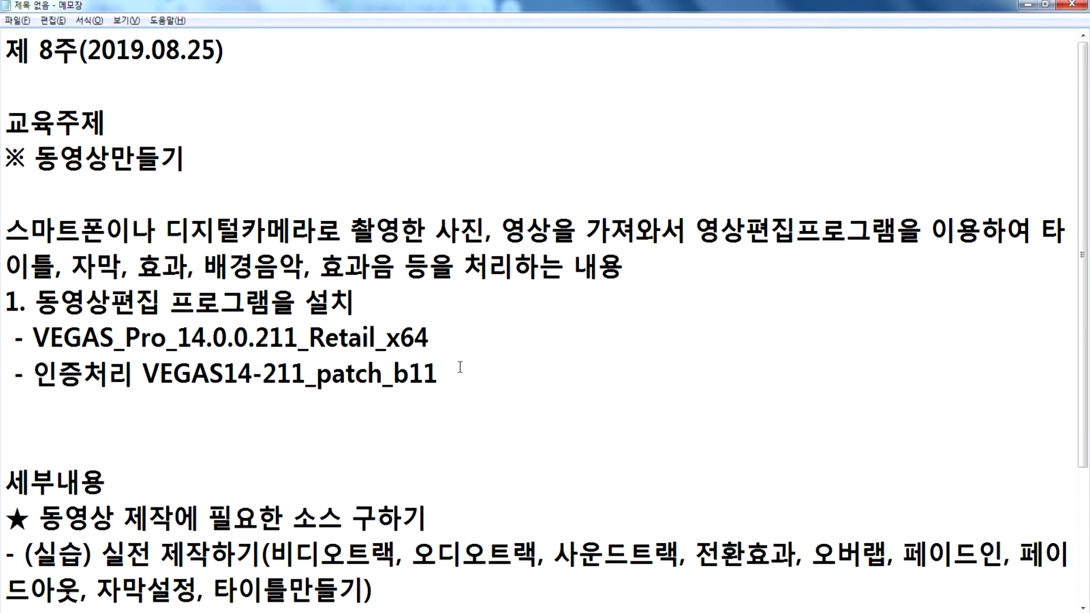
Switch to File Explorer, run VEGAS14-211_patch_b11.exe from its folder, and complete the setup with the default components.
{"action": "key", "text": "alt+Tab"}
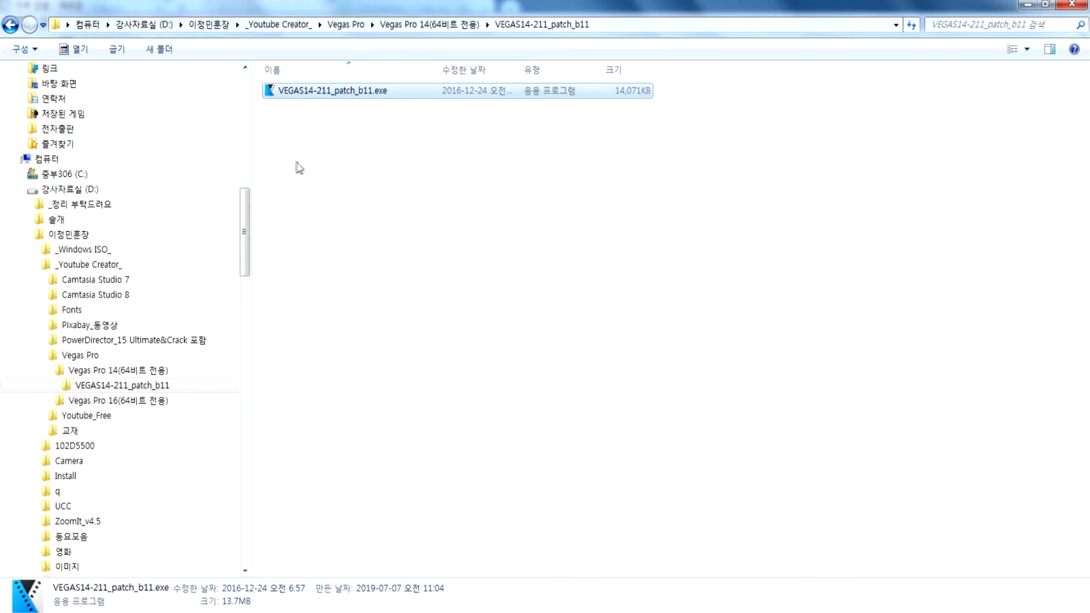
{"action": "key", "text": "BackSpace"}
{"action": "left_click", "coordinate": [340, 124]}
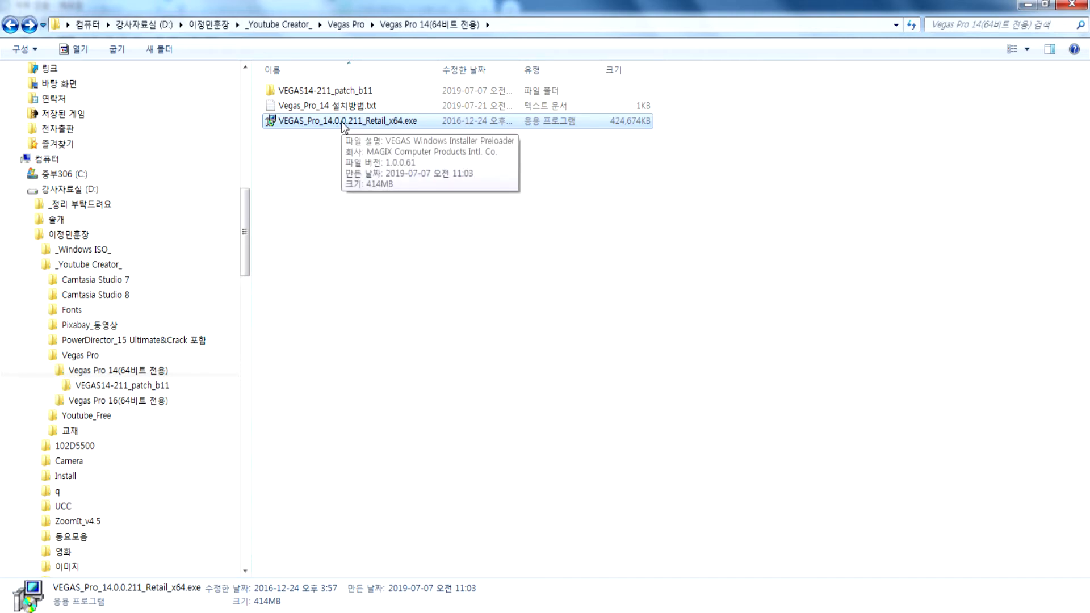
{"action": "double_click", "coordinate": [346, 92]}
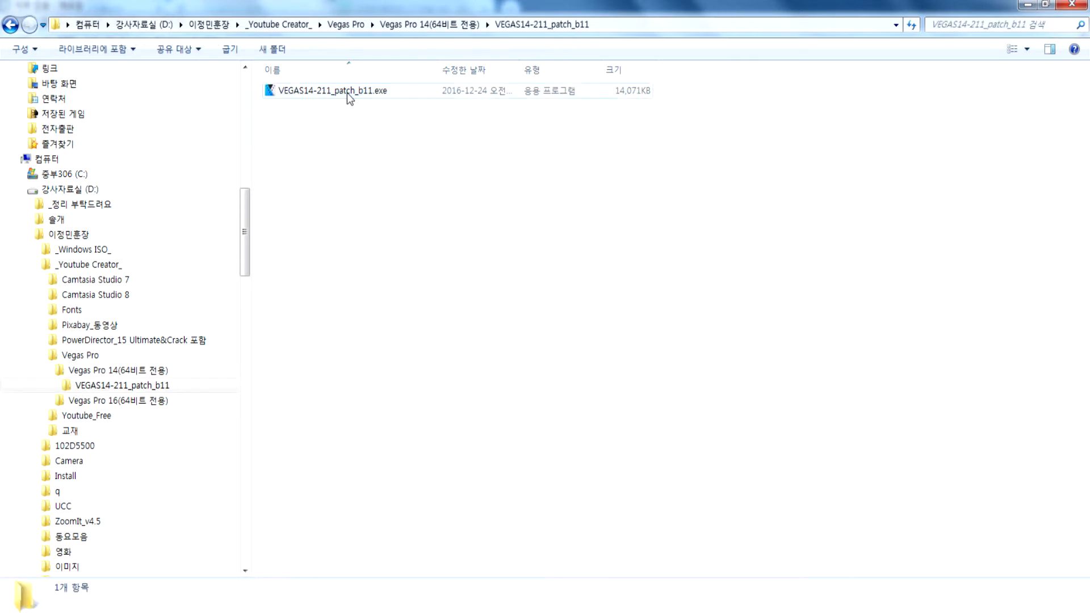
{"action": "double_click", "coordinate": [343, 92]}
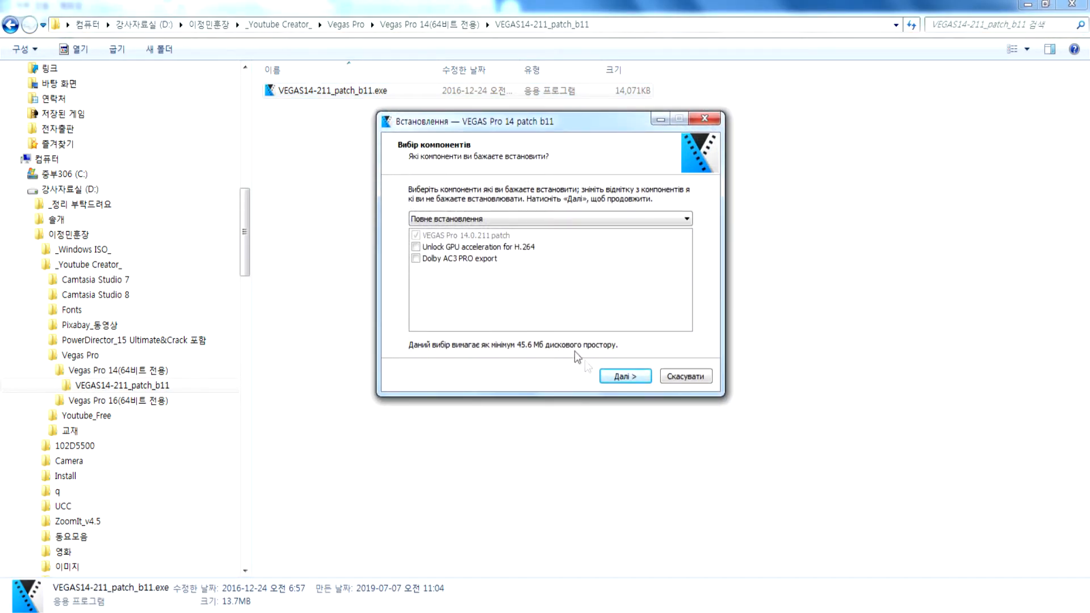
{"action": "left_click", "coordinate": [616, 376]}
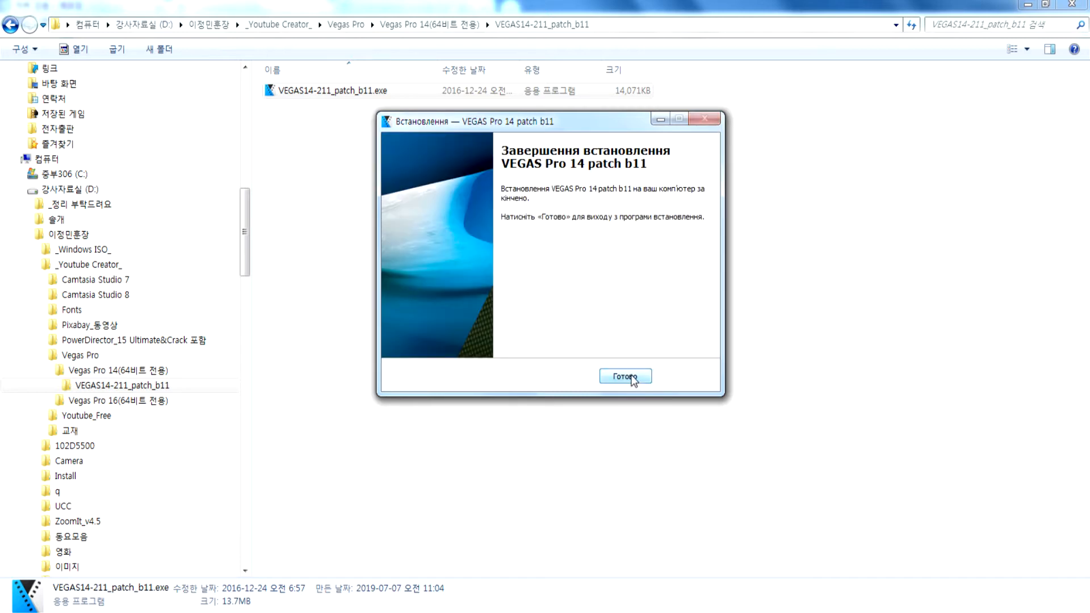
{"action": "left_click", "coordinate": [633, 379]}
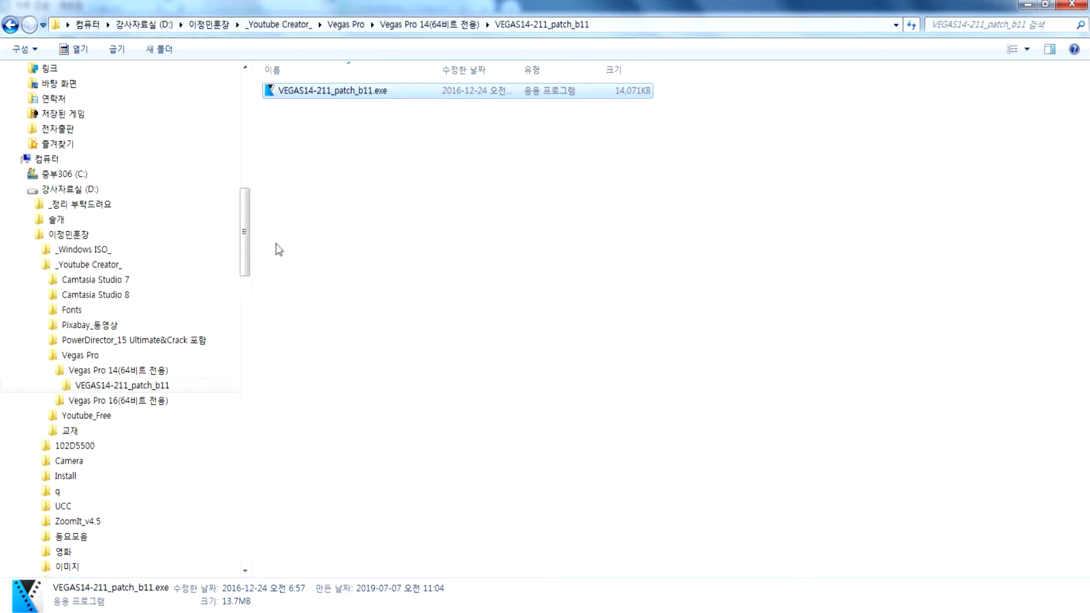
Go back to the Vegas Pro folder and open Vegas Pro 16(64비트 전용) to view its files.
{"action": "key", "text": "BackSpace"}
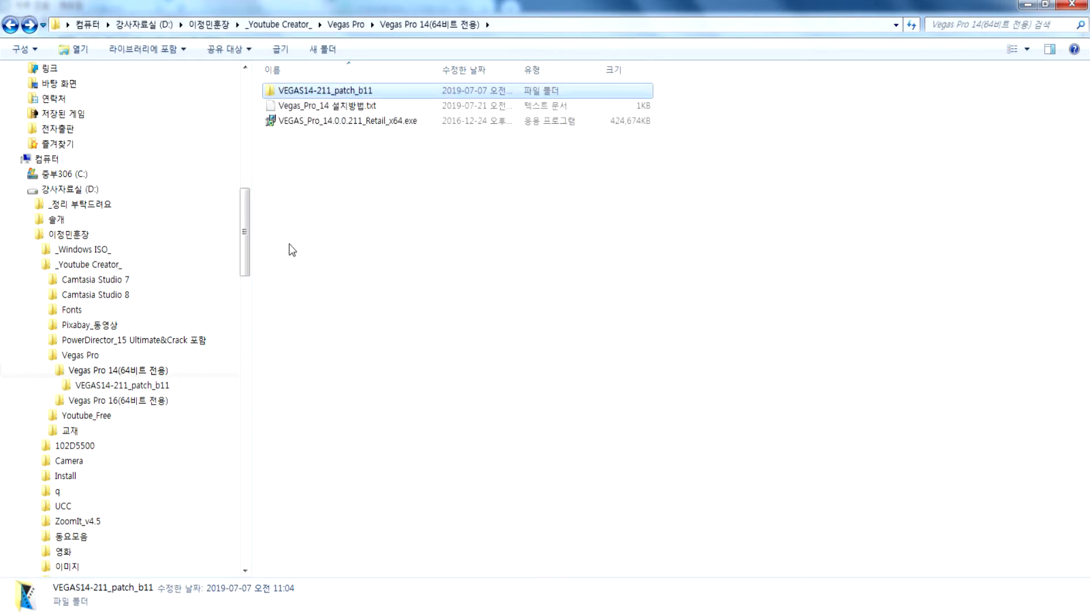
{"action": "key", "text": "BackSpace"}
{"action": "double_click", "coordinate": [323, 107]}
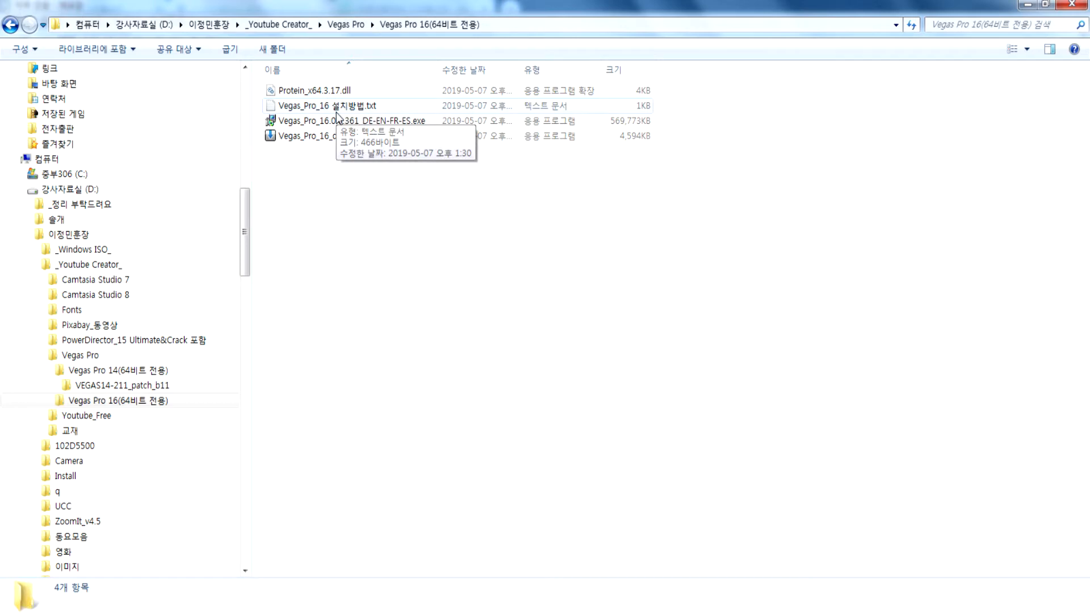
Switch to Notepad and insert blank lines above item 1 and below its last sub-item.
{"action": "key", "text": "alt+Tab"}
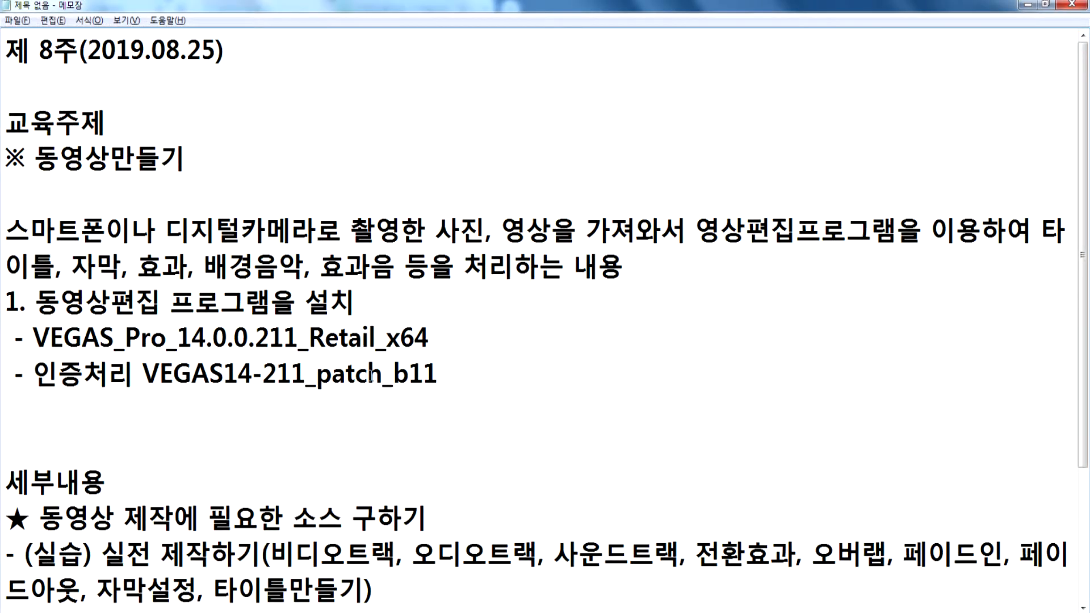
{"action": "scroll", "coordinate": [370, 376], "scroll_direction": "down", "scroll_amount": 1}
{"action": "key", "text": "Return"}
{"action": "left_click", "coordinate": [8, 194]}
{"action": "key", "text": "Return"}
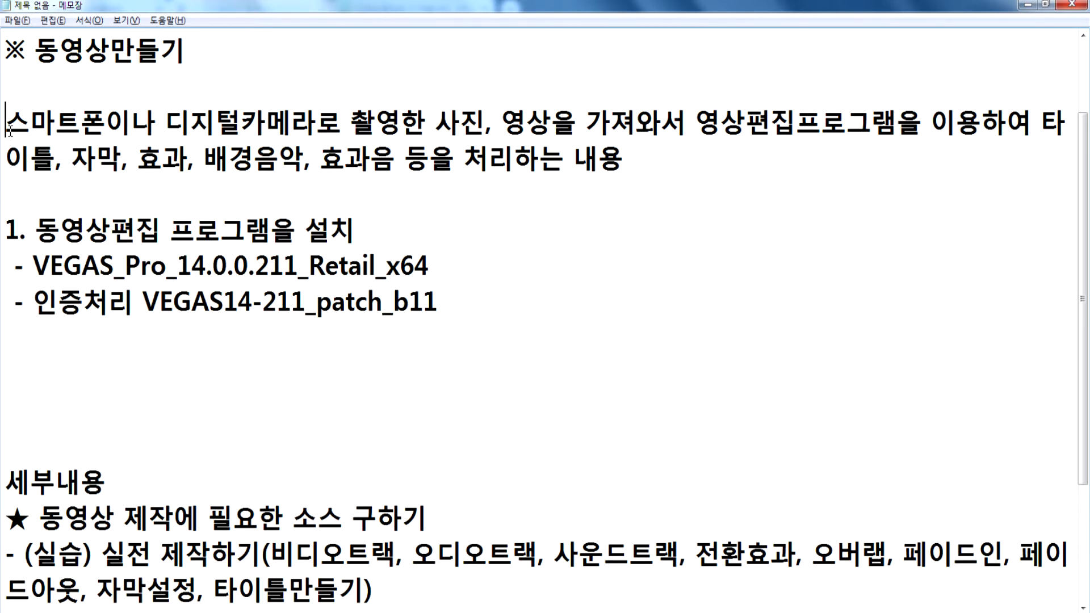
Mark the introductory paragraph under ※ 동영상만들기 with a leading asterisk.
{"action": "left_click", "coordinate": [10, 130]}
{"action": "type", "text": "*"}
Add item "2. 베가스에서 사진, 영상을 가져오기" below the sub-items of item 1, followed by a new line.
{"action": "key", "text": "Down"}
{"action": "key", "text": "Down"}
{"action": "key", "text": "Down"}
{"action": "key", "text": "Down"}
{"action": "key", "text": "Down"}
{"action": "key", "text": "Down"}
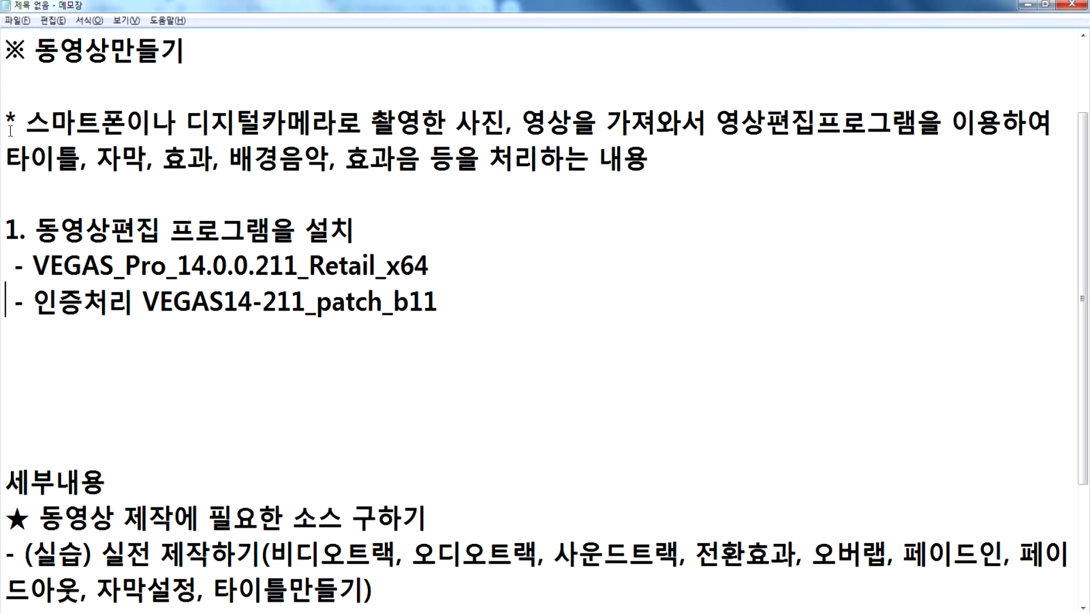
{"action": "type", "text": "2. 베가"}
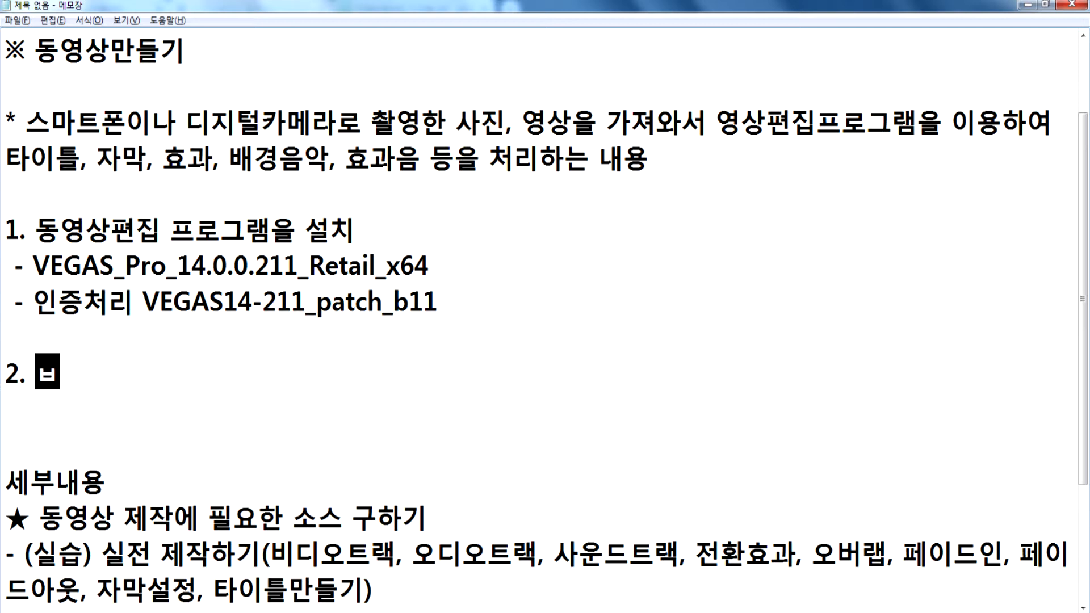
{"action": "type", "text": "스에서 "}
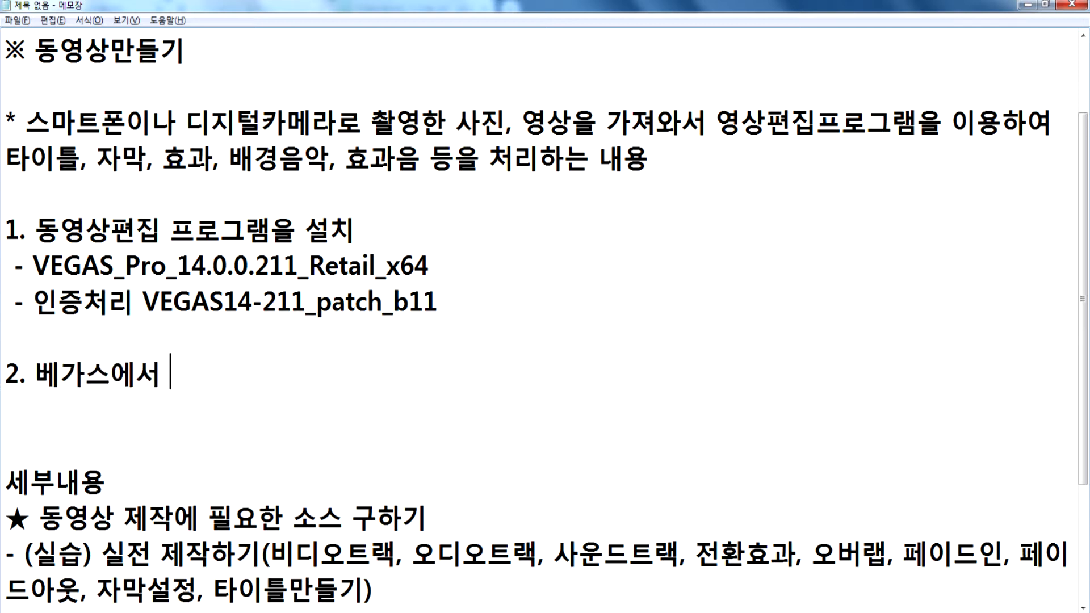
{"action": "type", "text": "사진, "}
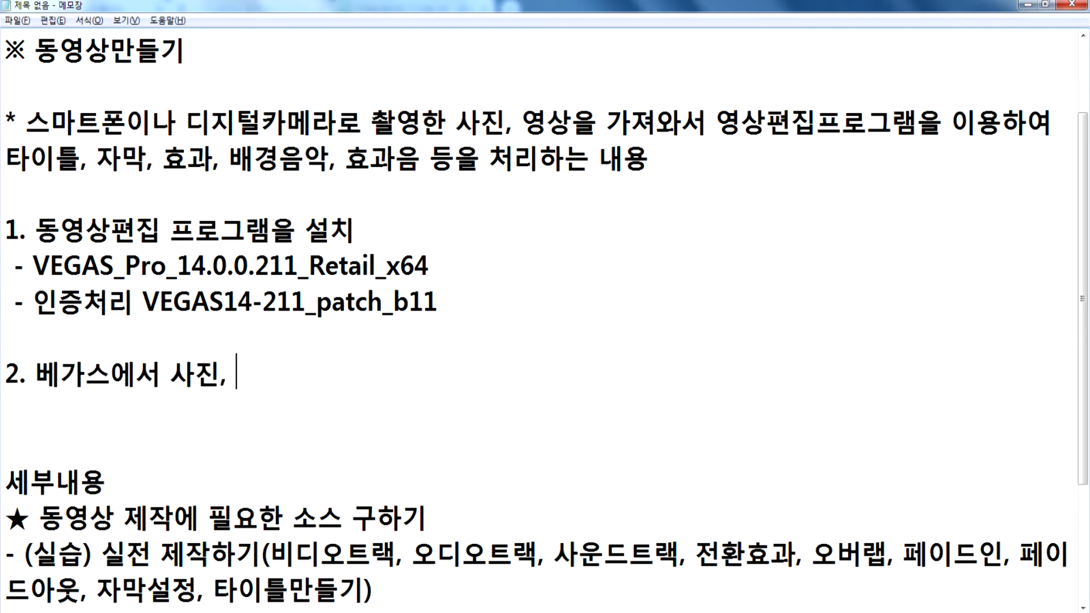
{"action": "type", "text": "ㅇ영상을 자ㅓ"}
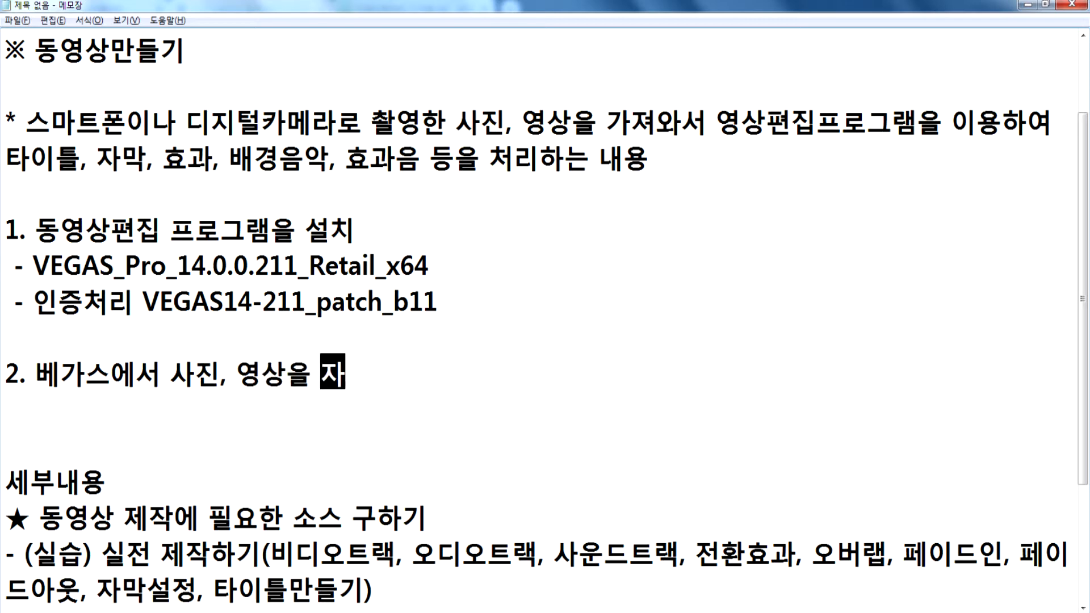
{"action": "key", "text": "BackSpace"}
{"action": "key", "text": "BackSpace"}
{"action": "type", "text": "가져오기"}
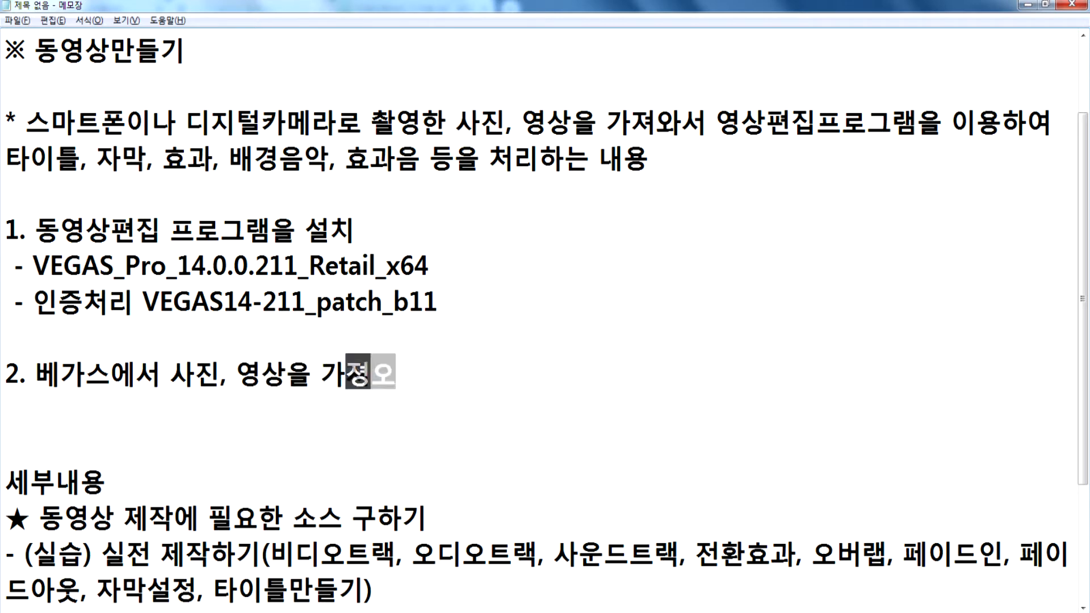
{"action": "key", "text": "Return"}
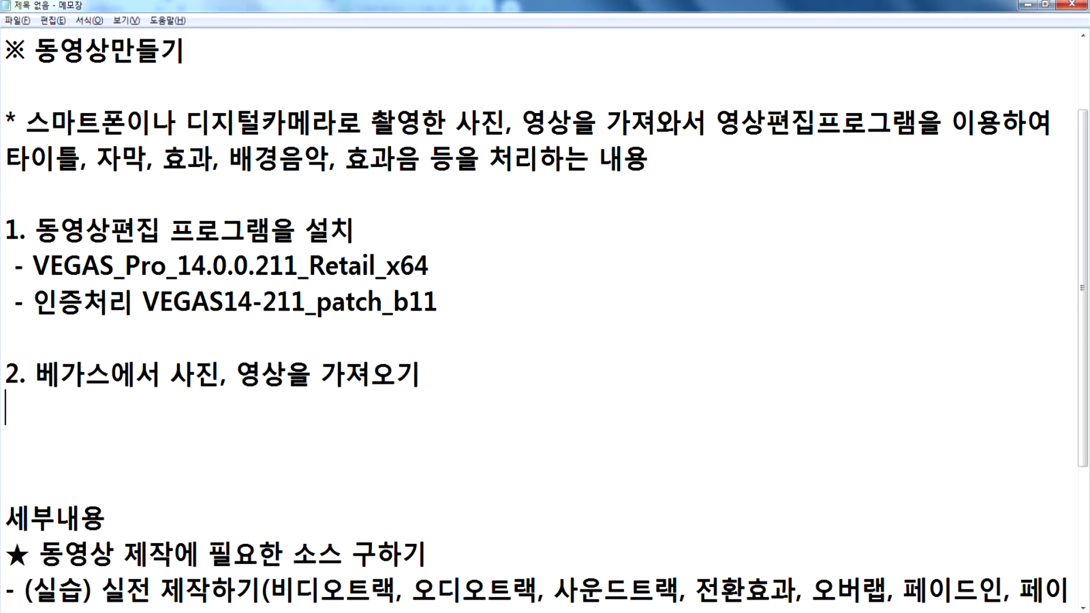
Minimize the open windows to reach the desktop and empty the Recycle Bin.
{"action": "left_click", "coordinate": [1028, 5]}
{"action": "left_click", "coordinate": [1027, 6]}
{"action": "left_click", "coordinate": [1028, 5]}
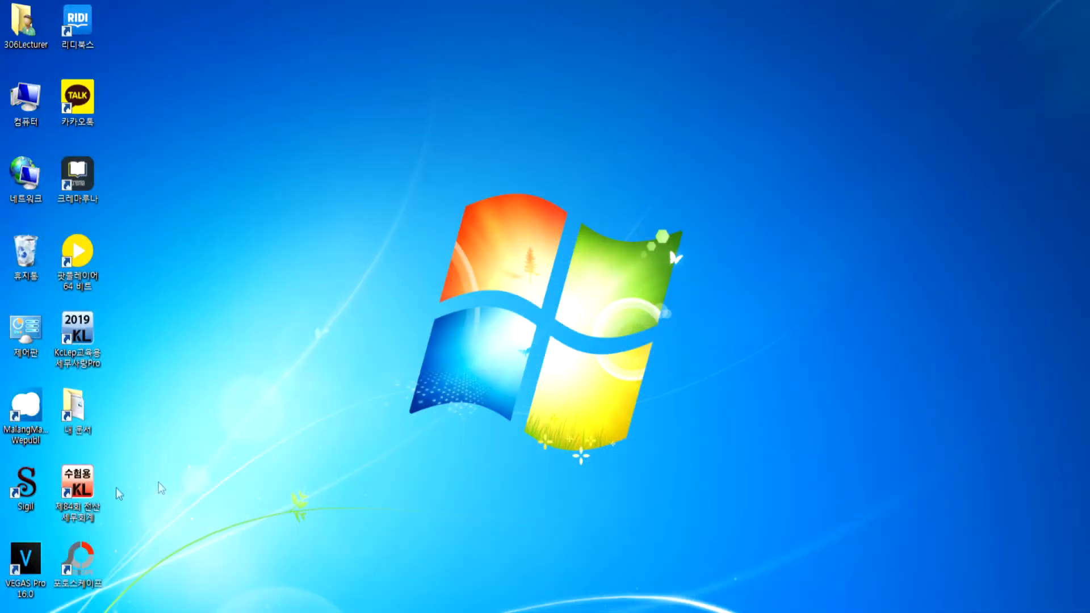
{"action": "right_click", "coordinate": [25, 239]}
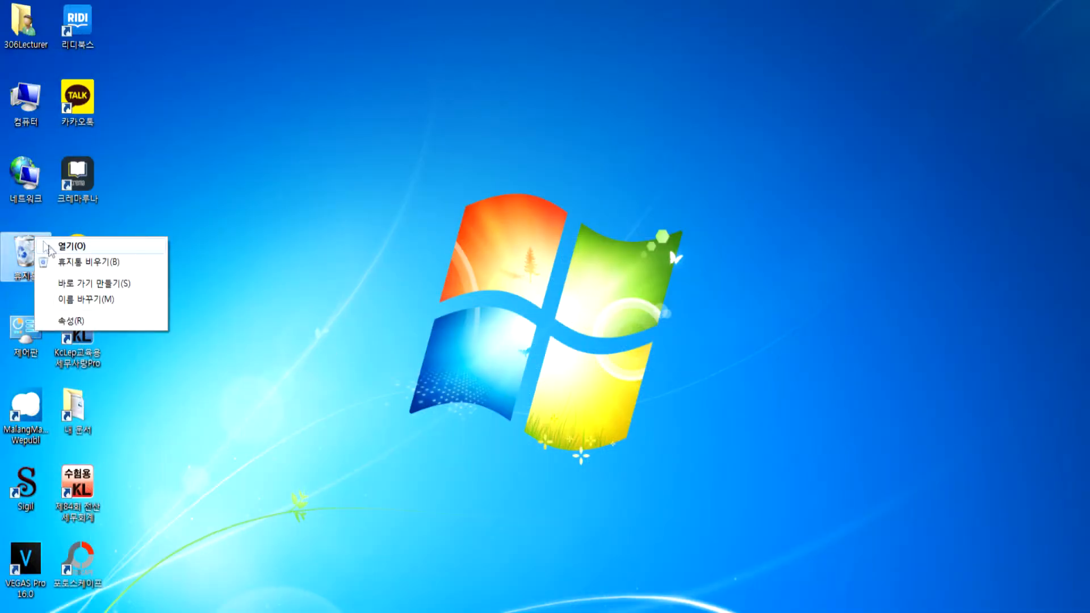
{"action": "left_click", "coordinate": [74, 261]}
{"action": "left_click", "coordinate": [597, 323]}
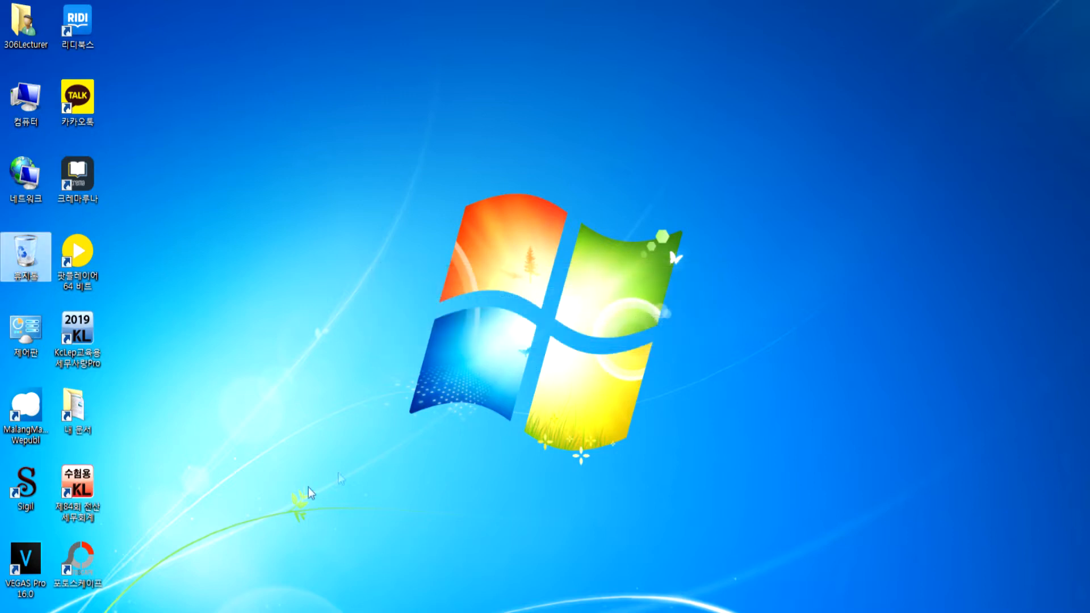
Launch Vegas Pro 14.0 (64-bit) from the VEGAS Pro 14.0 program folder.
{"action": "left_click", "coordinate": [17, 608]}
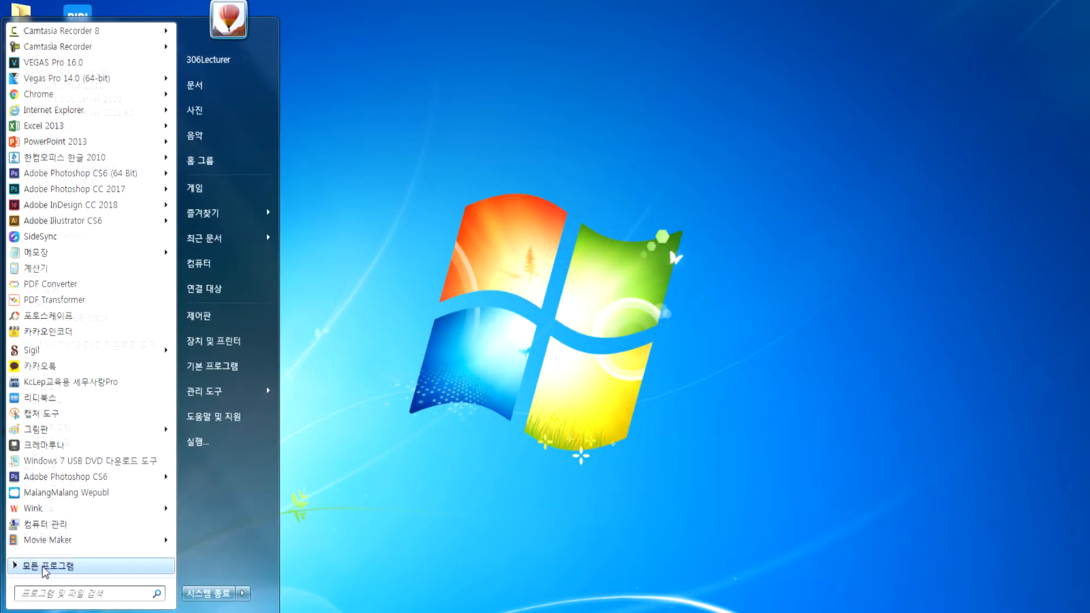
{"action": "left_click", "coordinate": [34, 567]}
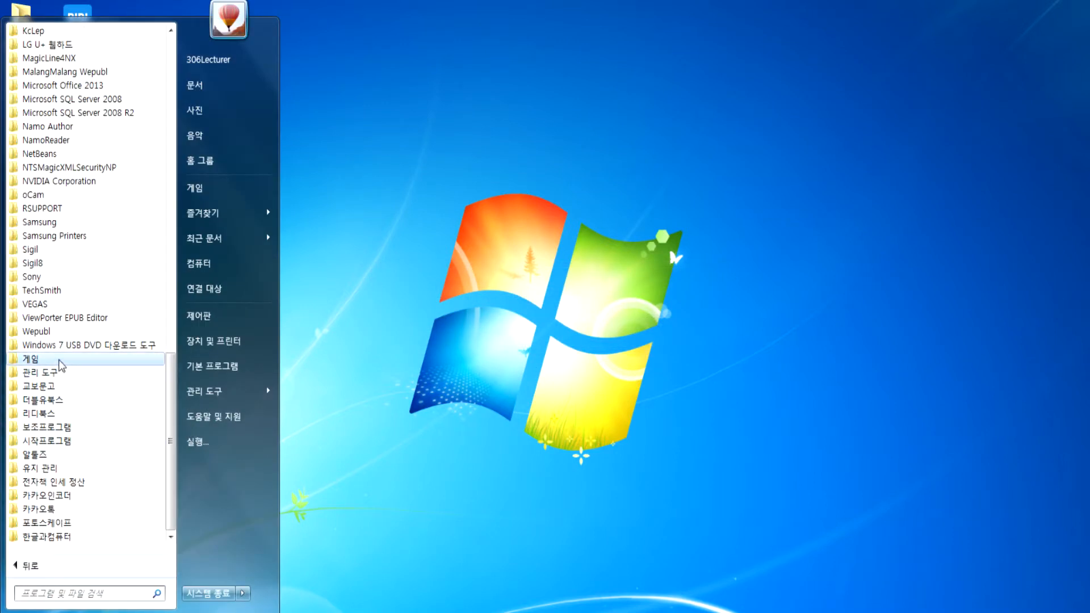
{"action": "left_click", "coordinate": [58, 307]}
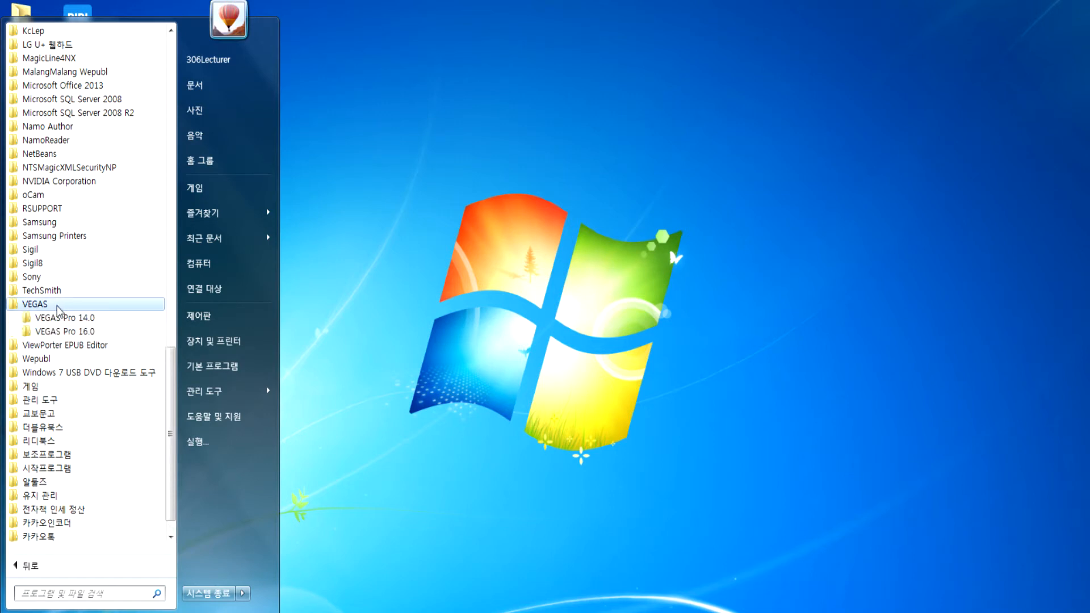
{"action": "left_click", "coordinate": [63, 321]}
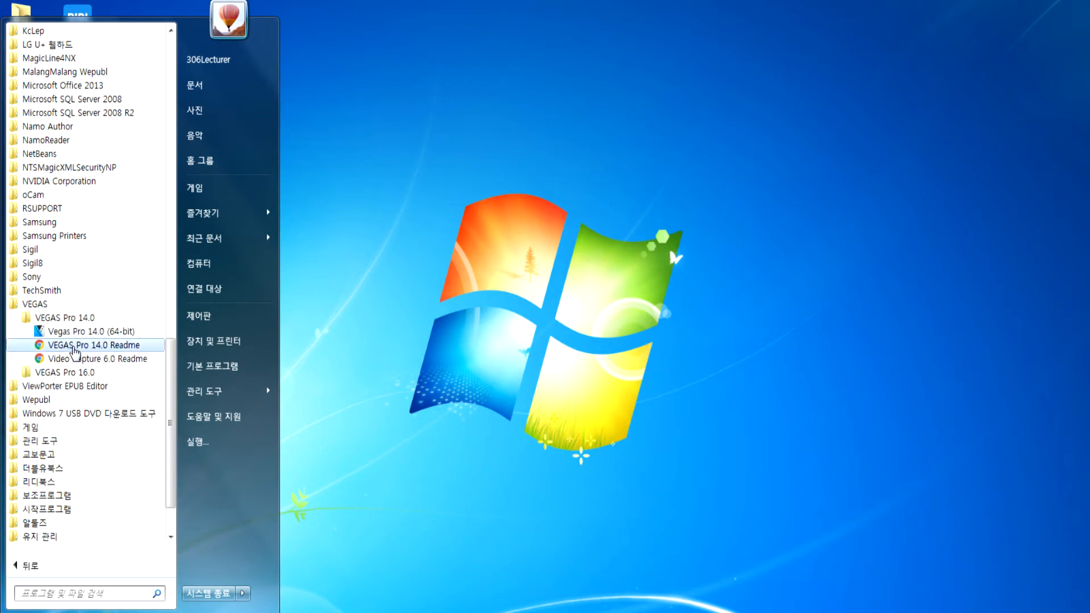
{"action": "left_click", "coordinate": [76, 333]}
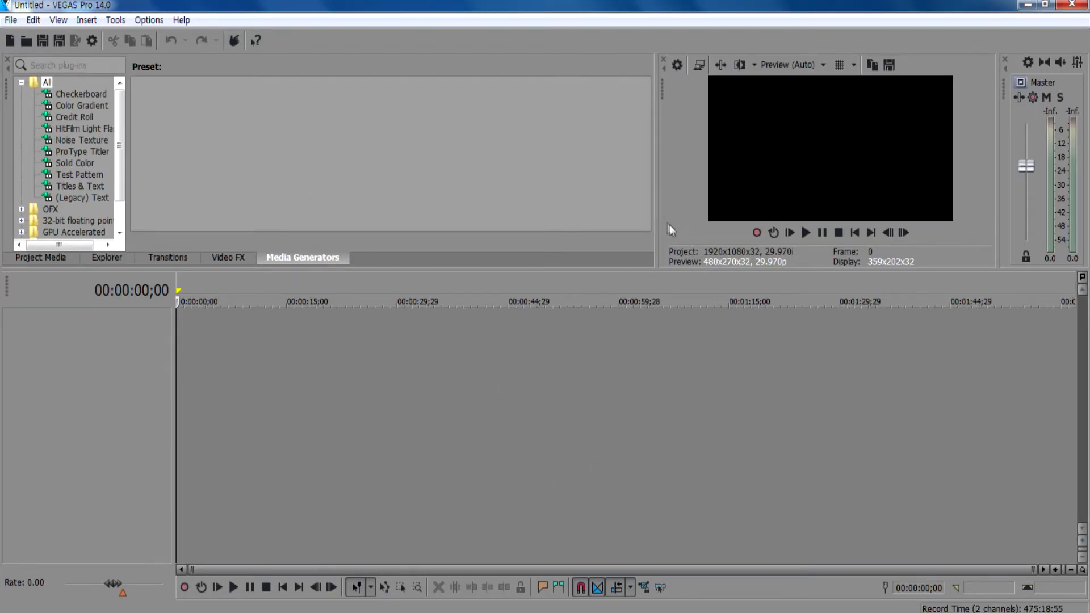
Resize the docked windows above the timeline and restore the default window layout.
{"action": "left_click_drag", "start_coordinate": [658, 211], "coordinate": [676, 219]}
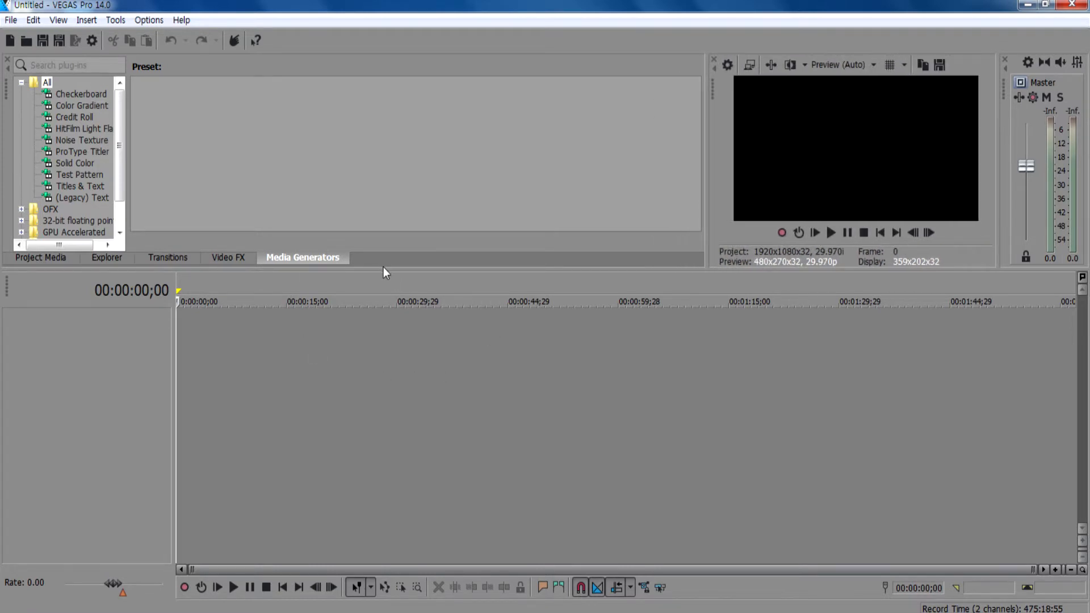
{"action": "left_click_drag", "start_coordinate": [383, 268], "coordinate": [383, 284]}
{"action": "key", "text": "ctrl+alt+d"}
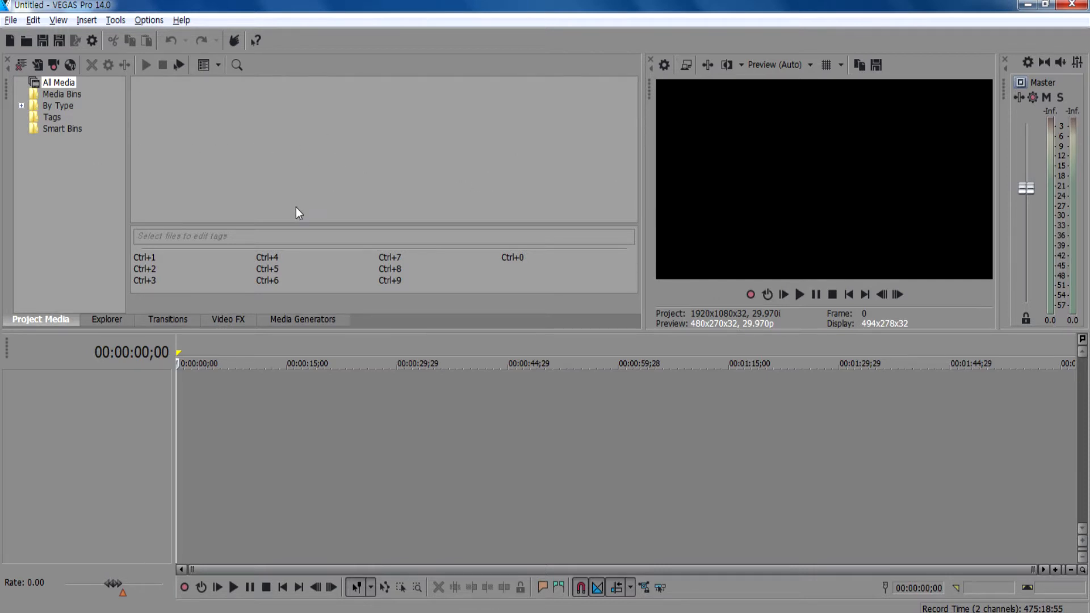
Show the Trimmer window, mark a trial range in it, place the cursor inside the range, and close the window.
{"action": "key", "text": "alt+2"}
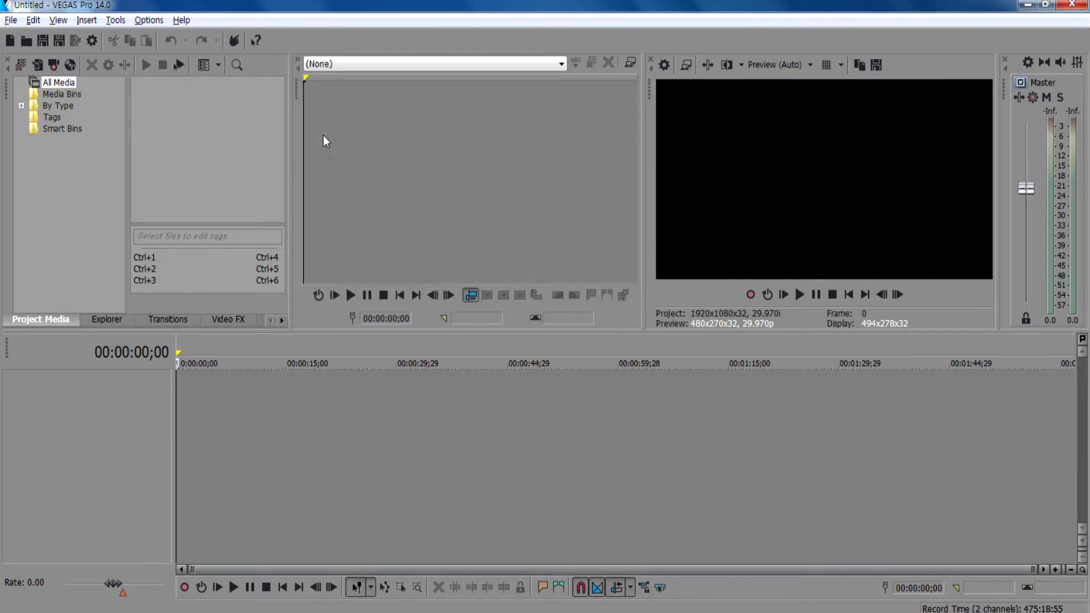
{"action": "left_click_drag", "start_coordinate": [359, 170], "coordinate": [460, 201]}
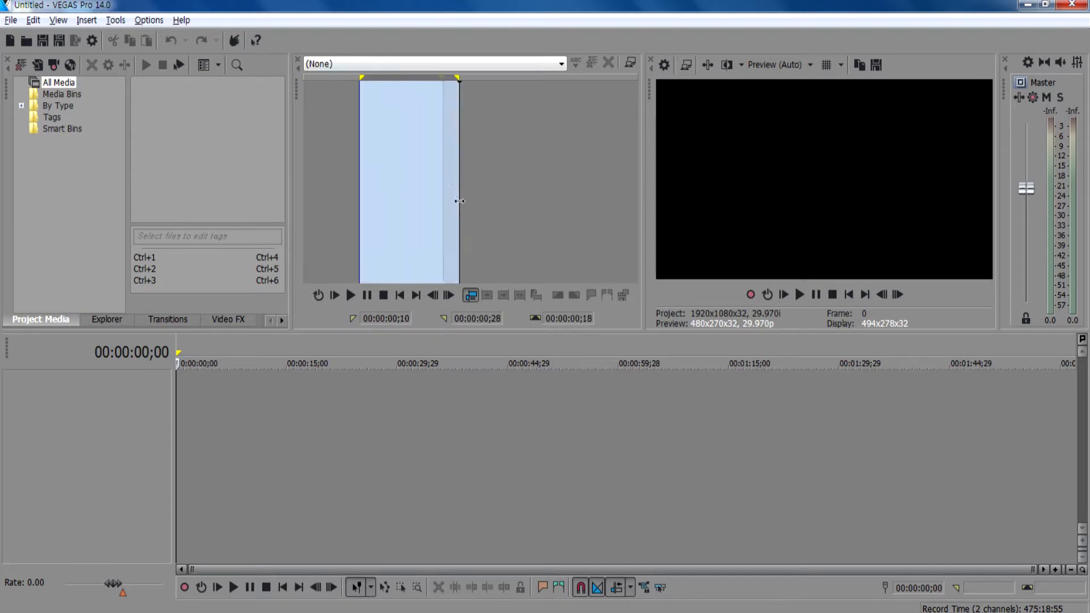
{"action": "left_click", "coordinate": [397, 173]}
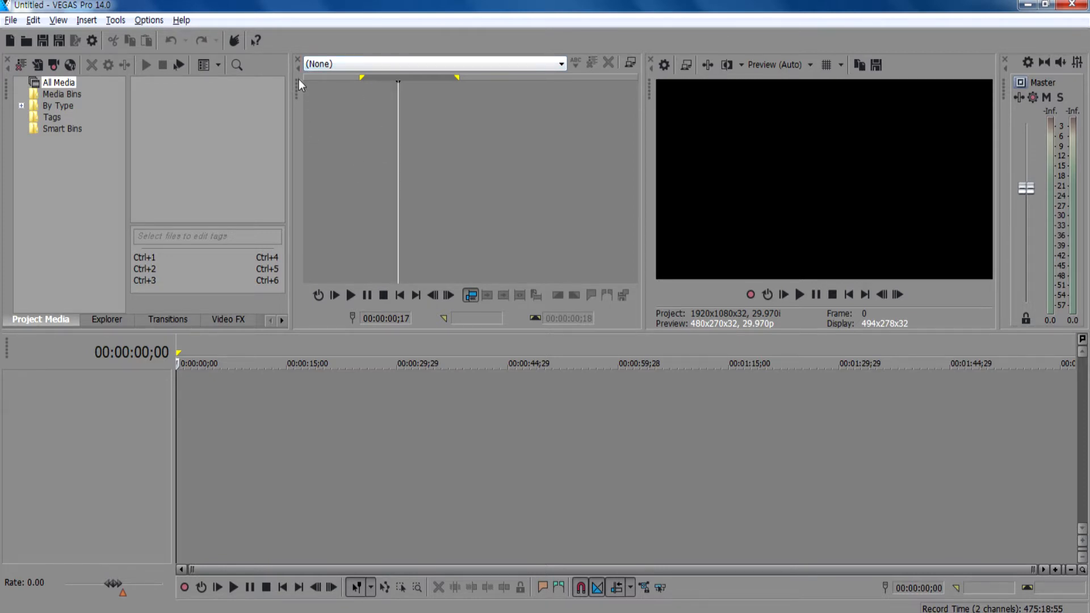
{"action": "left_click", "coordinate": [297, 59]}
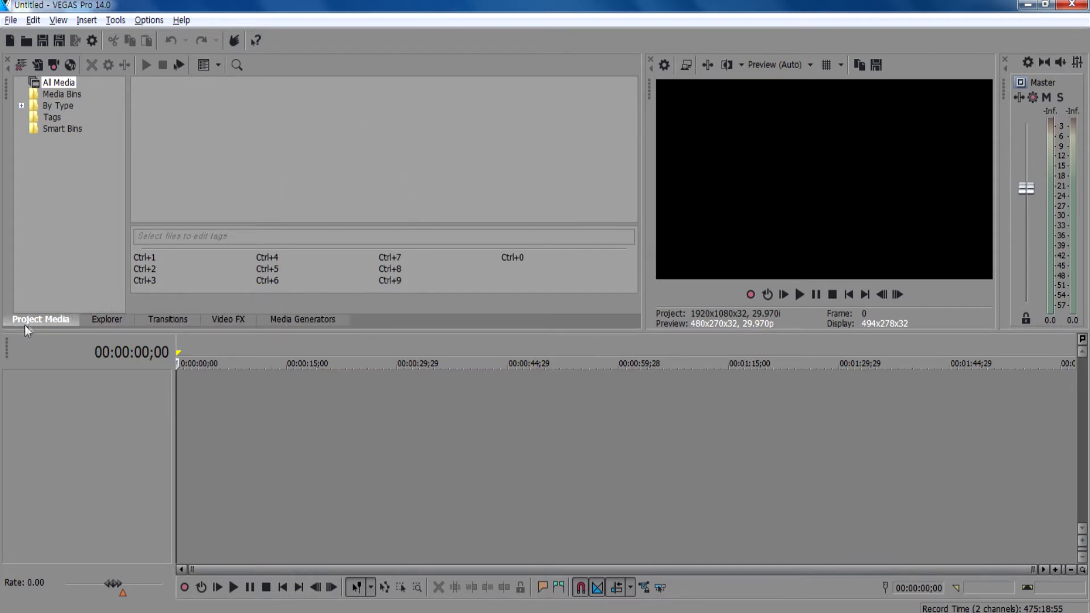
Look through the Explorer, Transitions, Video FX and Media Generators windows, returning to Explorer and Transitions.
{"action": "left_click", "coordinate": [98, 321]}
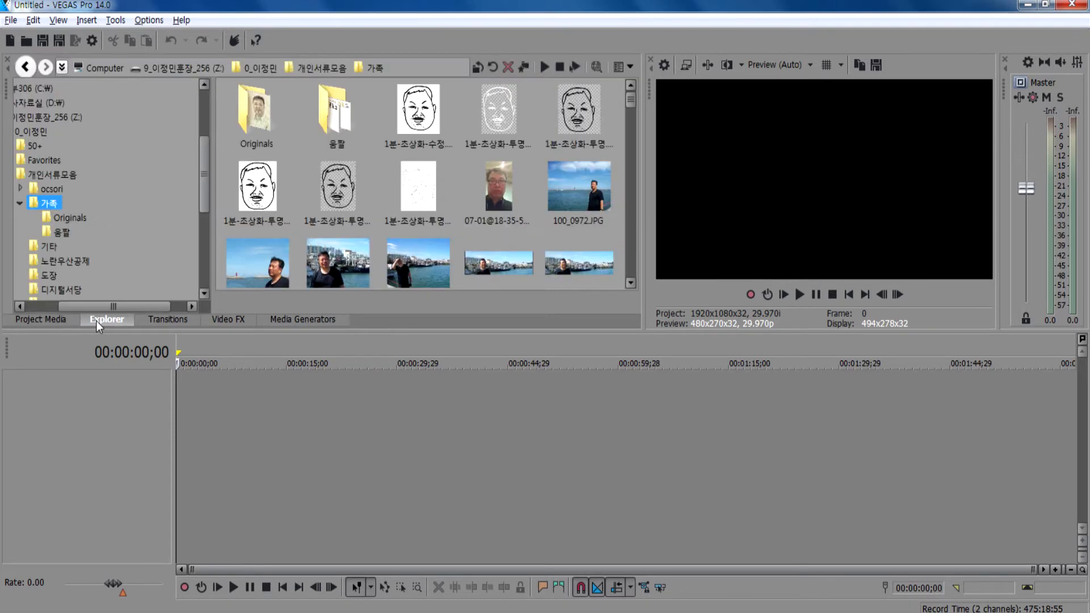
{"action": "left_click", "coordinate": [160, 321]}
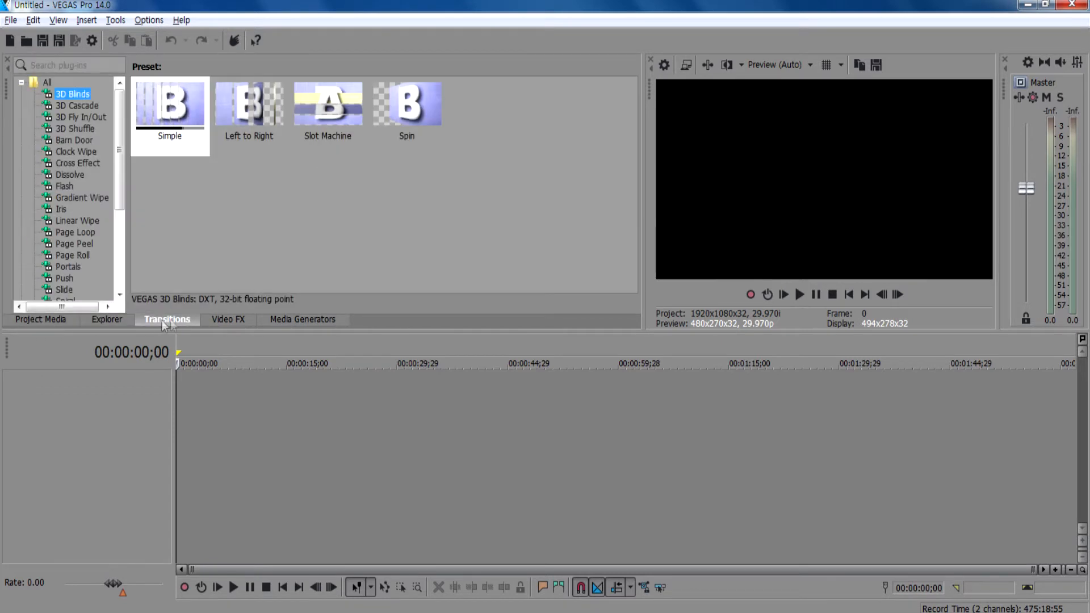
{"action": "left_click", "coordinate": [221, 321]}
{"action": "left_click", "coordinate": [278, 323]}
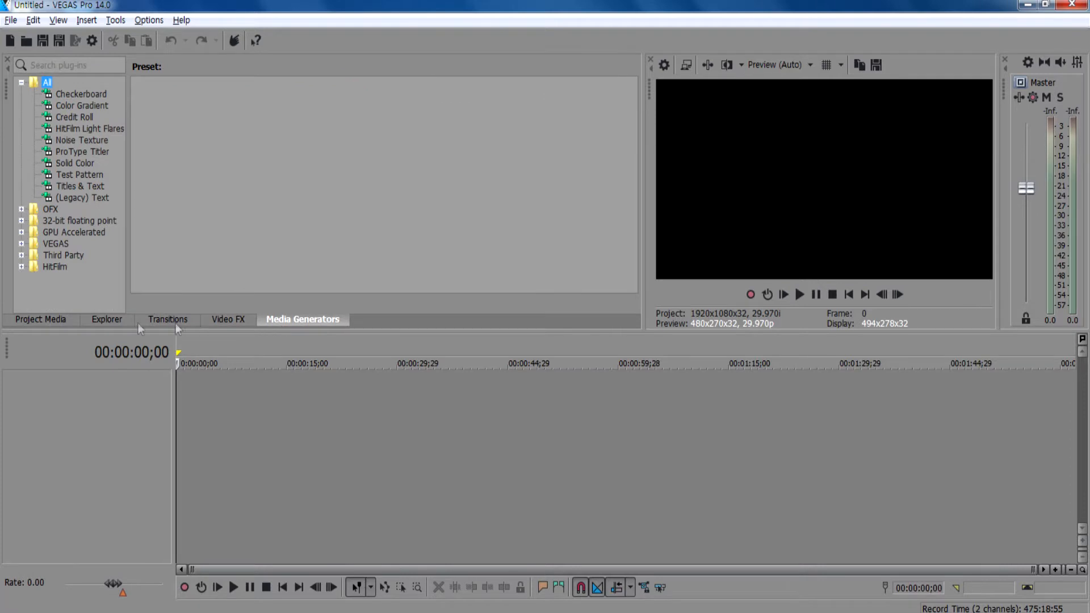
{"action": "left_click", "coordinate": [99, 321]}
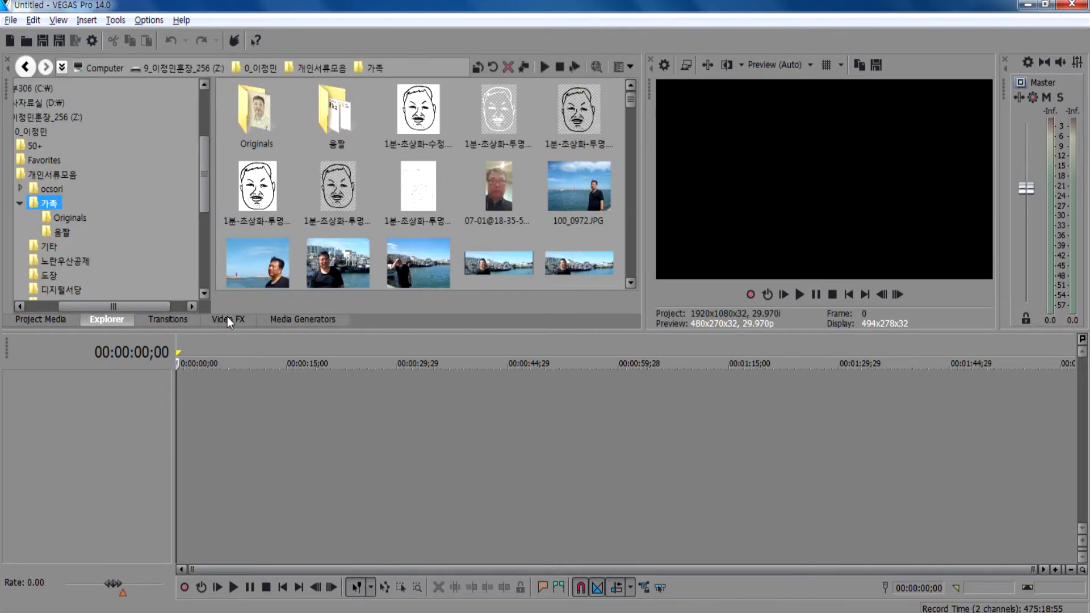
{"action": "left_click", "coordinate": [167, 320]}
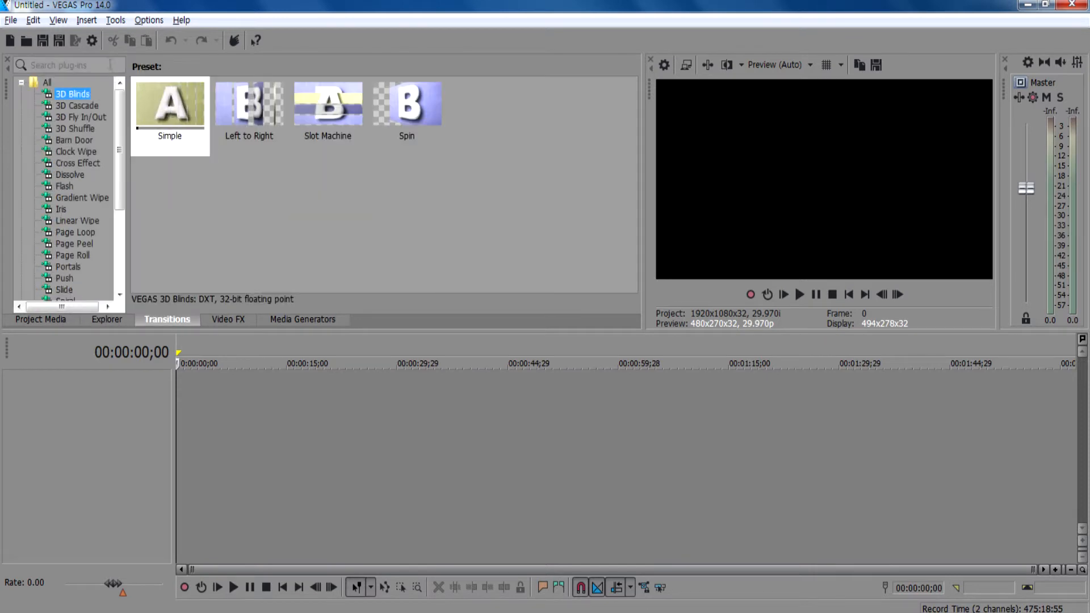
Close all docked windows until only the timeline remains, and restore the default window layout.
{"action": "left_click", "coordinate": [7, 59]}
{"action": "left_click", "coordinate": [7, 59]}
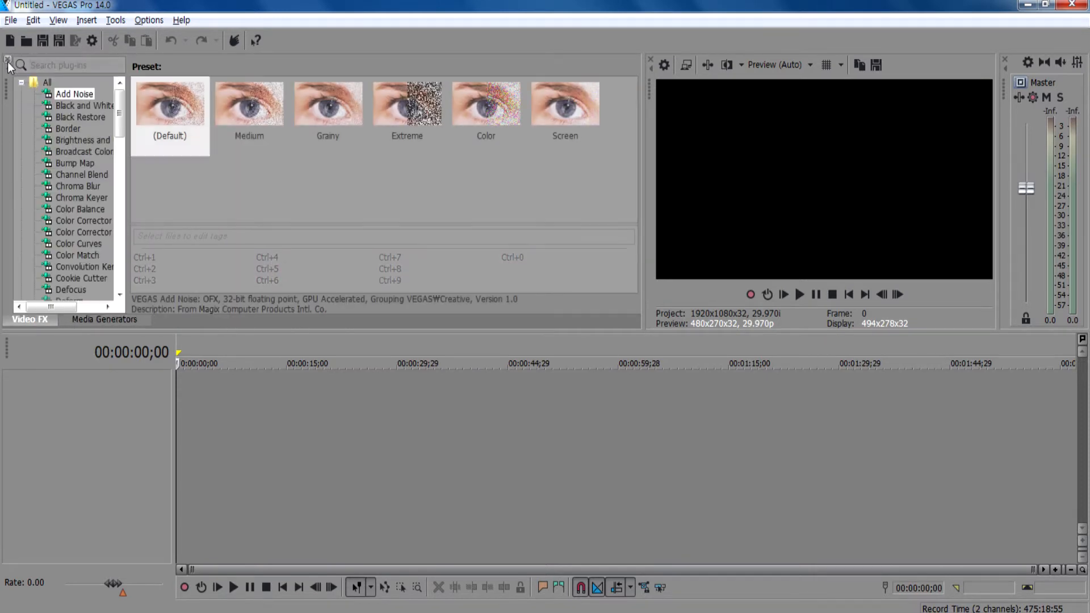
{"action": "left_click", "coordinate": [7, 59]}
{"action": "left_click", "coordinate": [8, 59]}
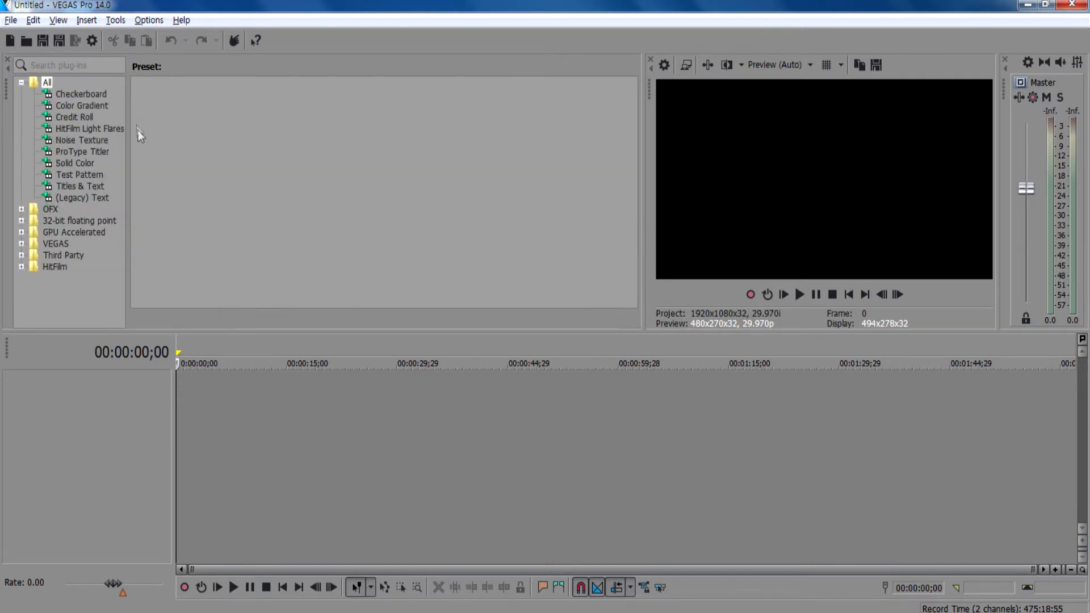
{"action": "left_click", "coordinate": [7, 59]}
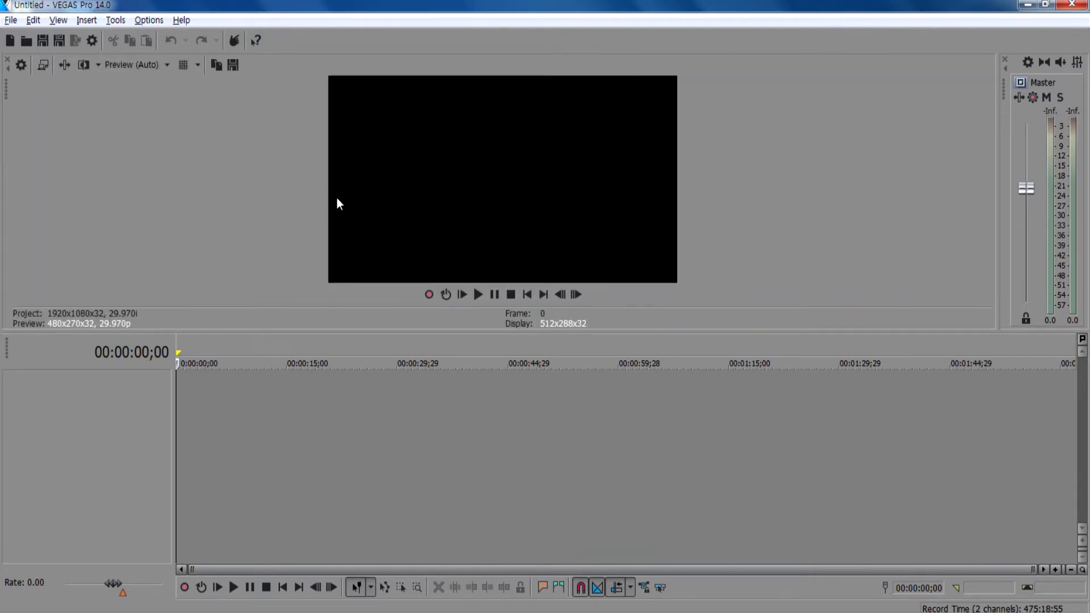
{"action": "left_click", "coordinate": [7, 59]}
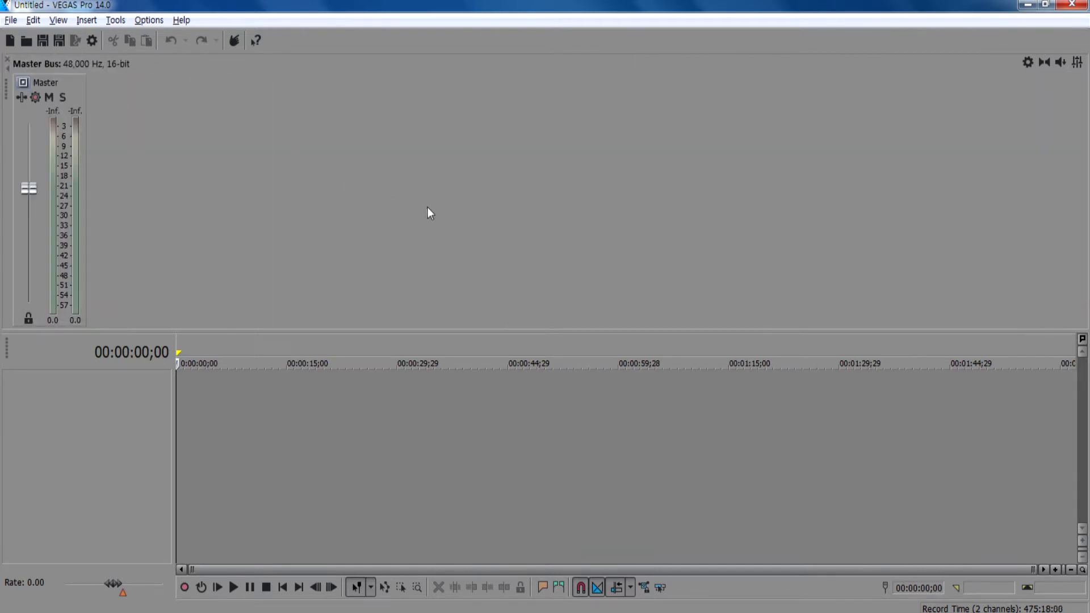
{"action": "left_click", "coordinate": [7, 59]}
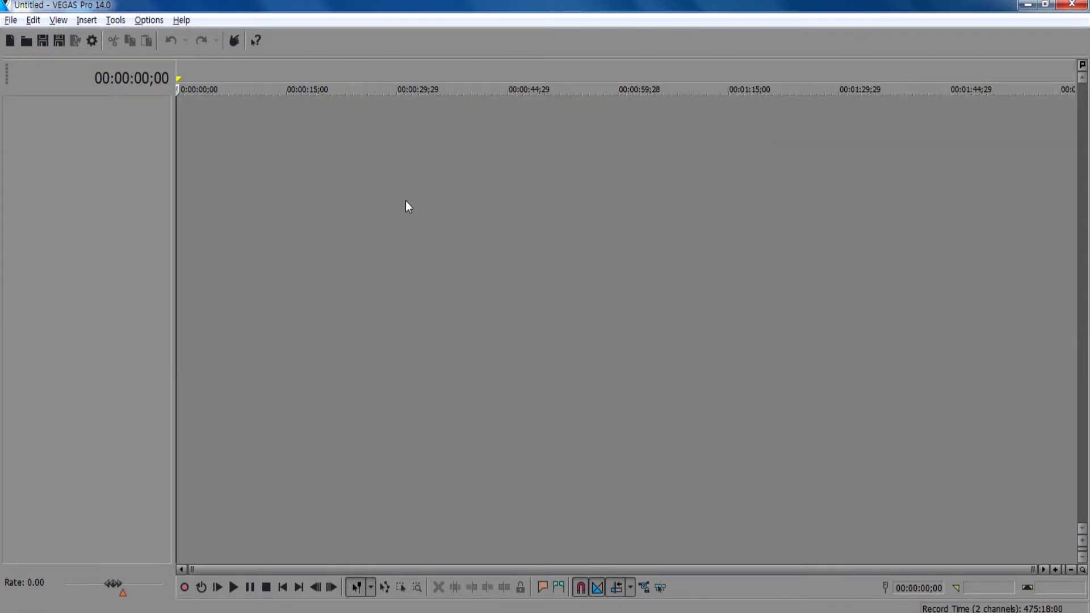
{"action": "key", "text": "alt+d"}
{"action": "key", "text": "d"}
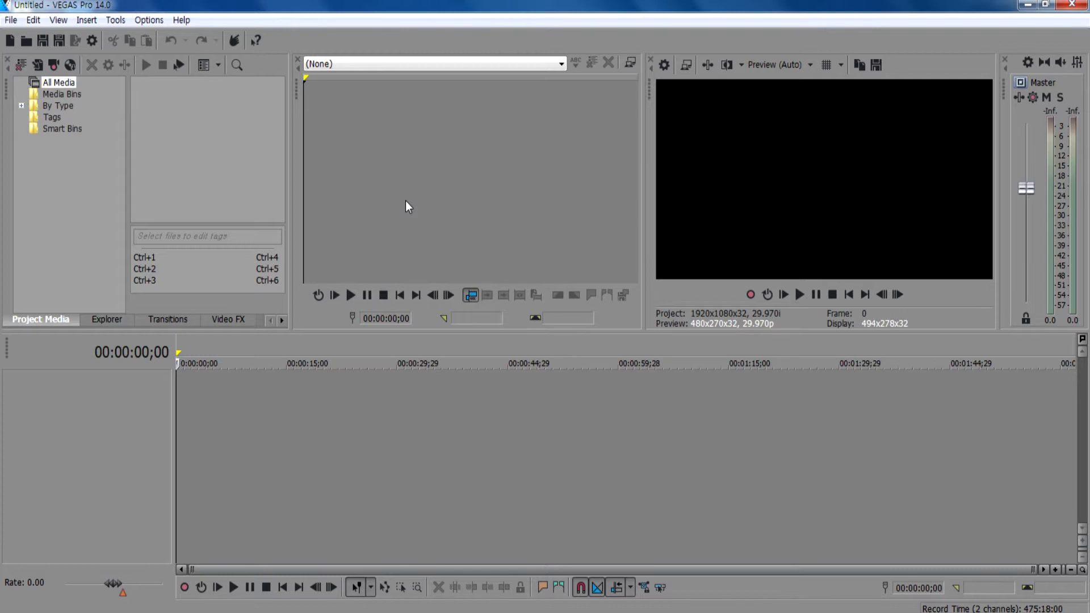
Close the Video Preview, Trimmer, media and effects windows, and Master Bus, leaving only the timeline.
{"action": "left_click", "coordinate": [651, 59]}
{"action": "left_click", "coordinate": [297, 59]}
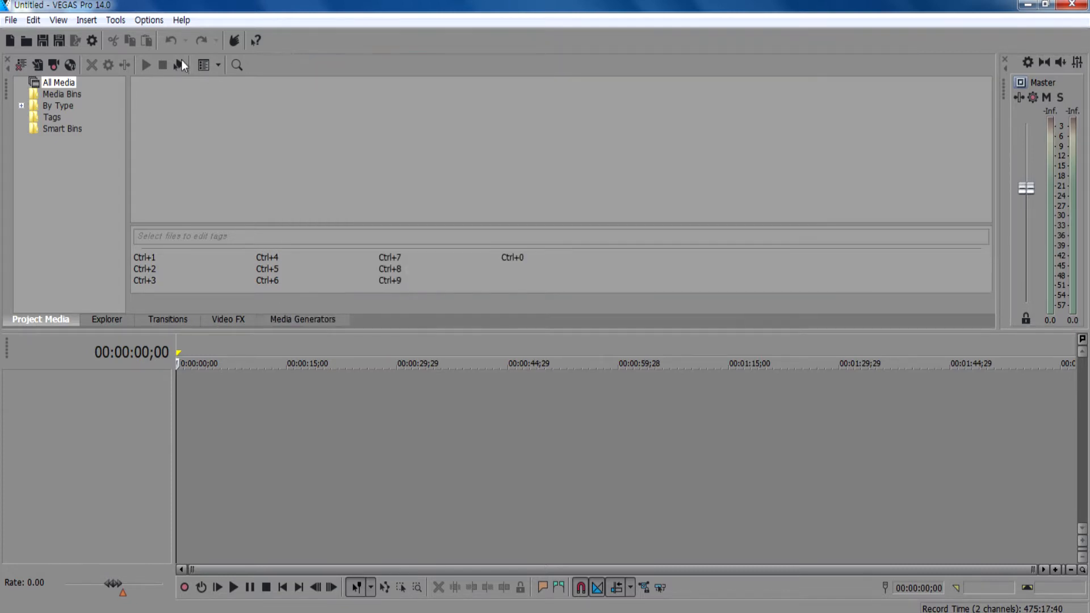
{"action": "left_click", "coordinate": [7, 59]}
{"action": "left_click", "coordinate": [7, 59]}
{"action": "left_click", "coordinate": [7, 59]}
{"action": "left_click", "coordinate": [7, 60]}
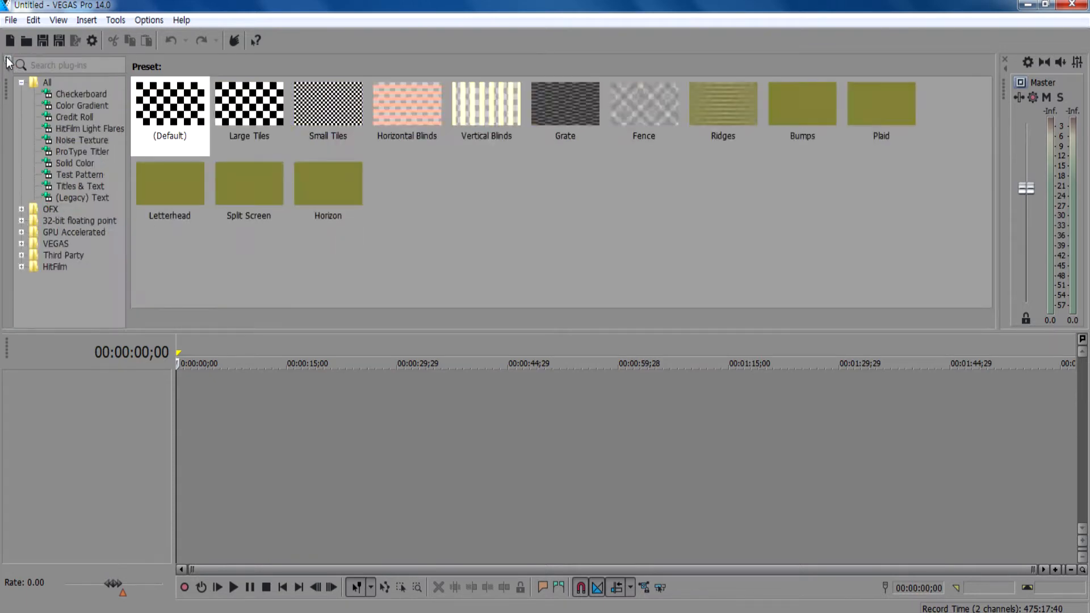
{"action": "left_click", "coordinate": [7, 59]}
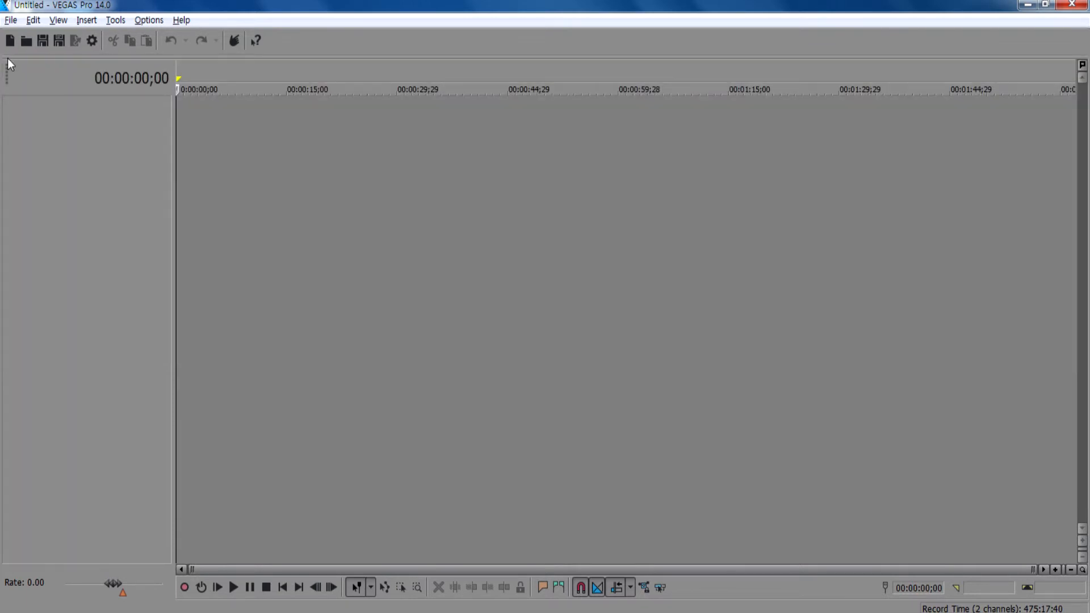
Restore the default window layout, close the Trimmer window, bring it back, and close it again.
{"action": "key", "text": "ctrl+alt+d"}
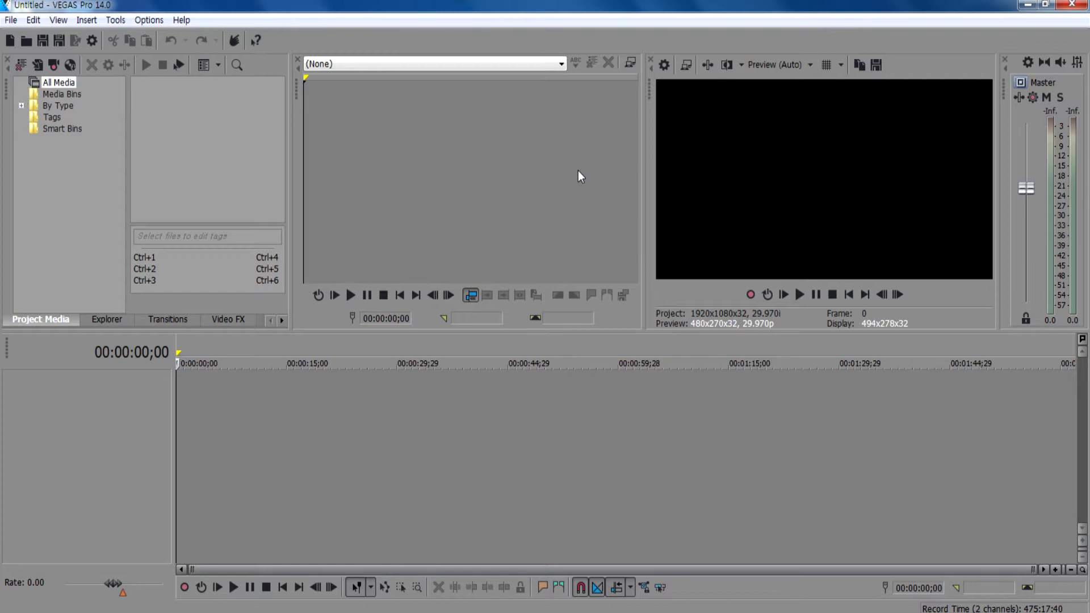
{"action": "key", "text": "alt"}
{"action": "key", "text": "alt"}
{"action": "left_click", "coordinate": [297, 59]}
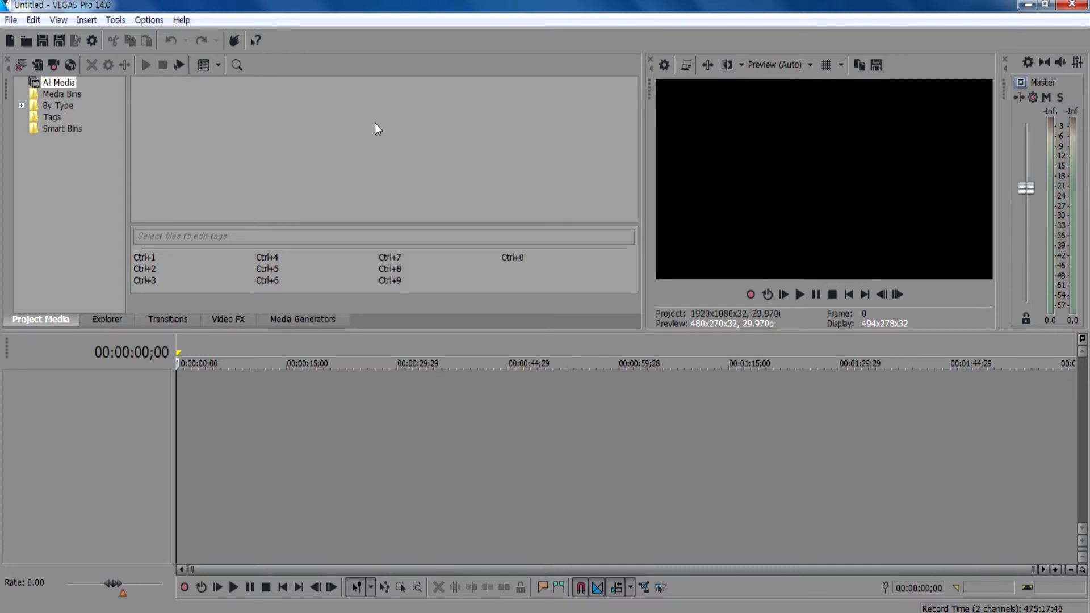
{"action": "key", "text": "alt+2"}
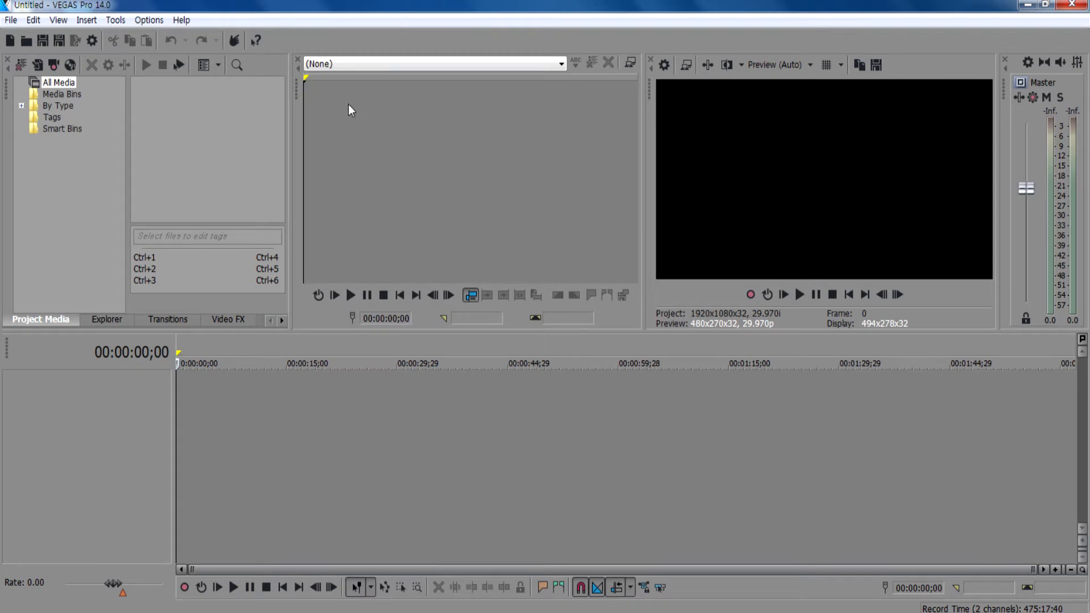
{"action": "left_click", "coordinate": [297, 59]}
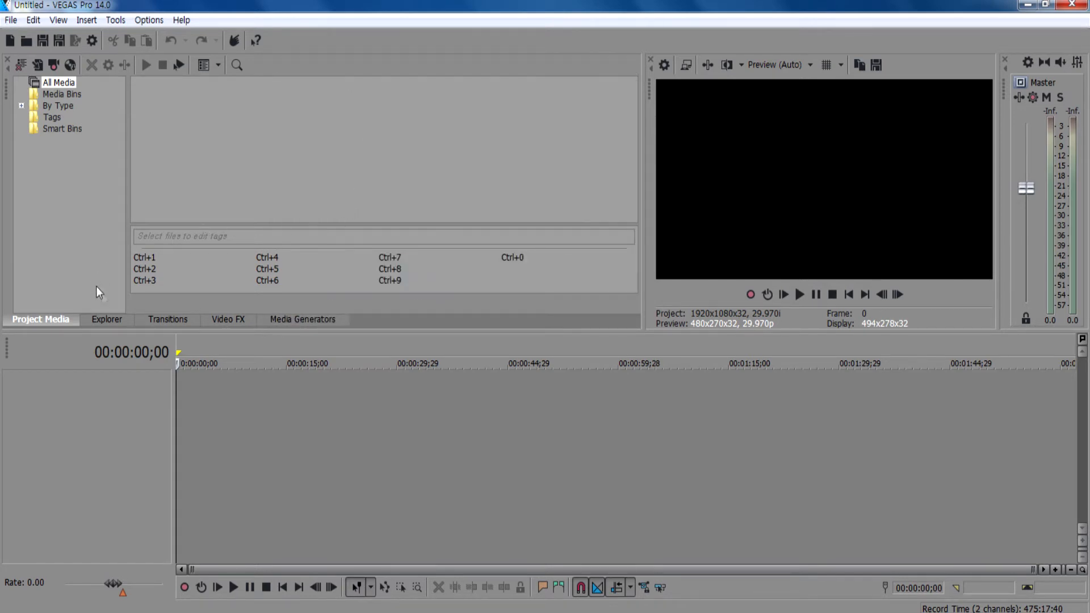
Show the Explorer window and view the contents of the Z: drive and the Pictures (사진) library.
{"action": "left_click", "coordinate": [115, 320]}
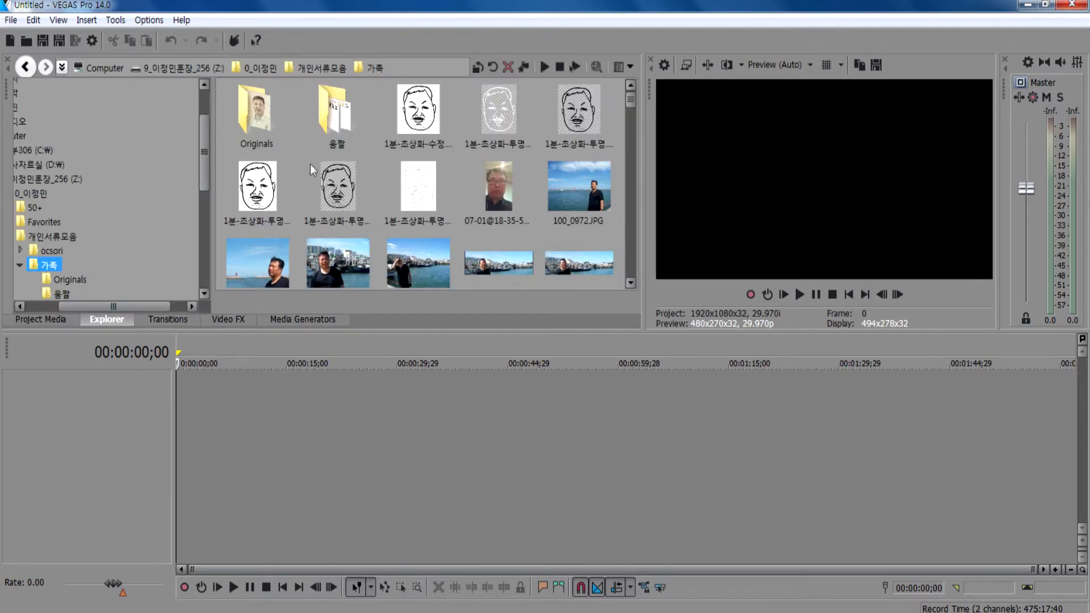
{"action": "left_click_drag", "start_coordinate": [89, 307], "coordinate": [44, 306]}
{"action": "left_click", "coordinate": [32, 180]}
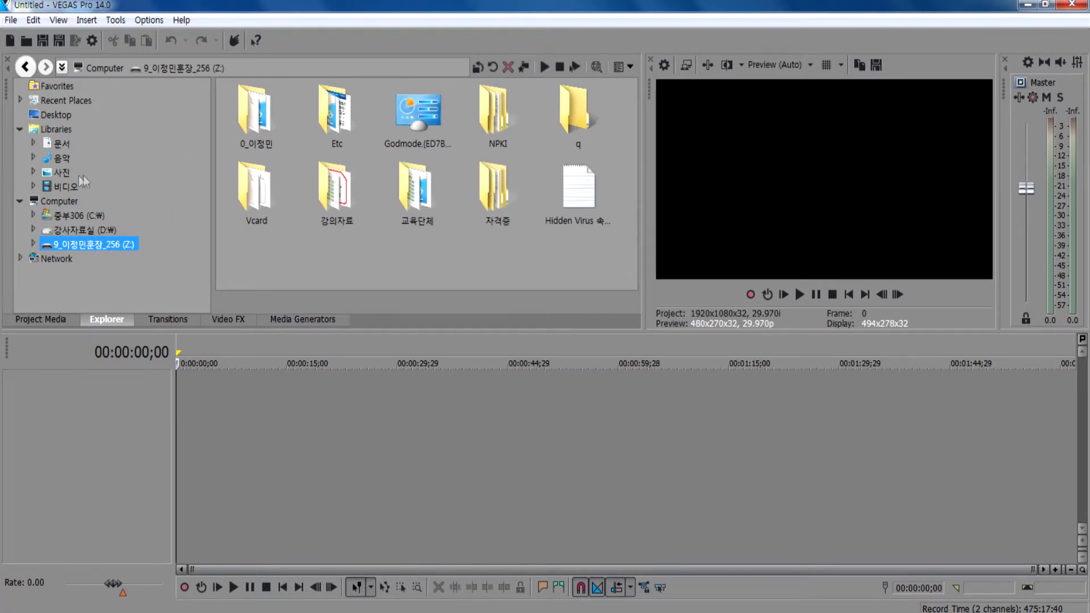
{"action": "left_click", "coordinate": [62, 173]}
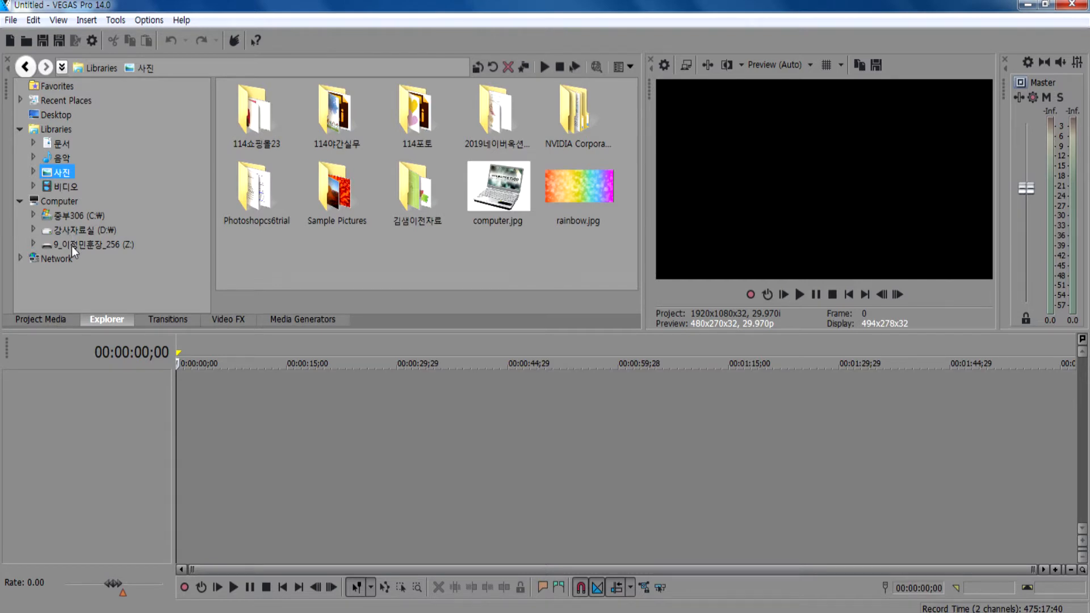
Browse the D: drive in Explorer, go into the instructor's folder, and open its Camera subfolder.
{"action": "left_click", "coordinate": [76, 230]}
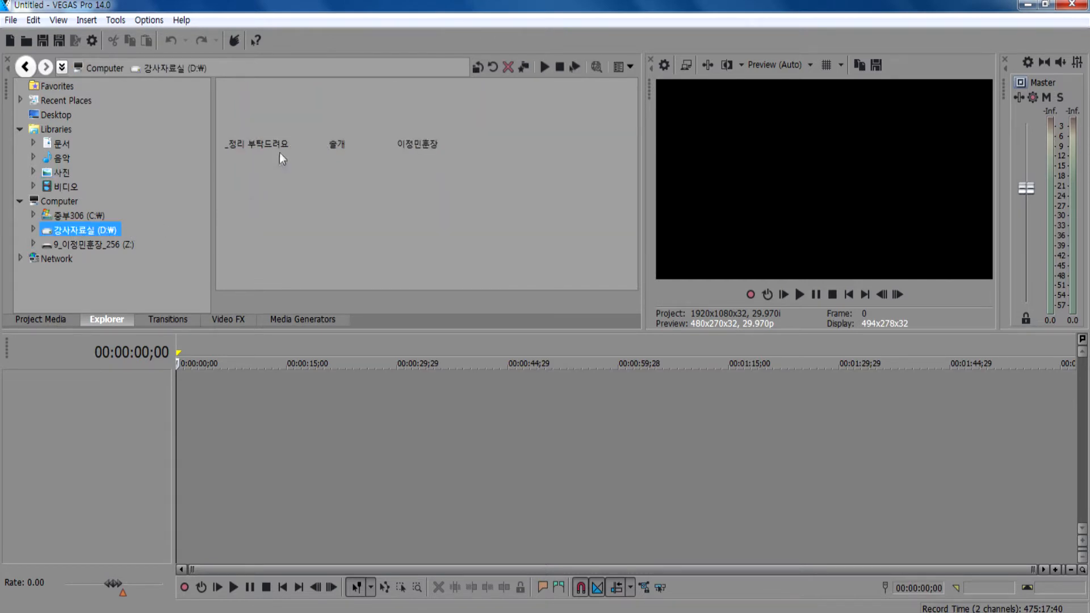
{"action": "double_click", "coordinate": [408, 121]}
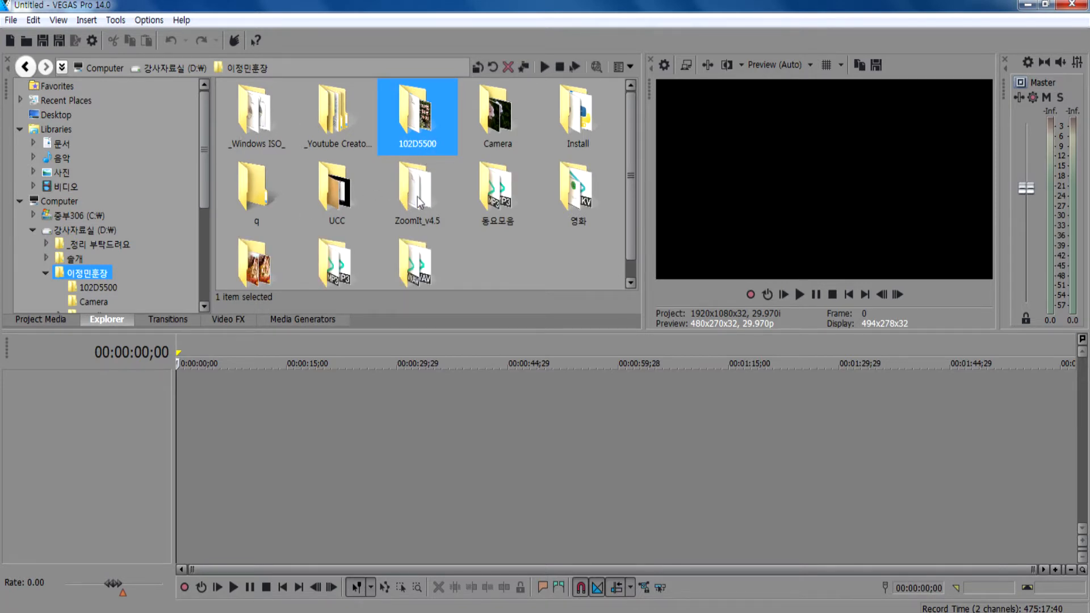
{"action": "left_click", "coordinate": [496, 205]}
{"action": "scroll", "coordinate": [479, 214], "scroll_direction": "down", "scroll_amount": 1}
{"action": "scroll", "coordinate": [481, 218], "scroll_direction": "up", "scroll_amount": 1}
{"action": "double_click", "coordinate": [496, 132]}
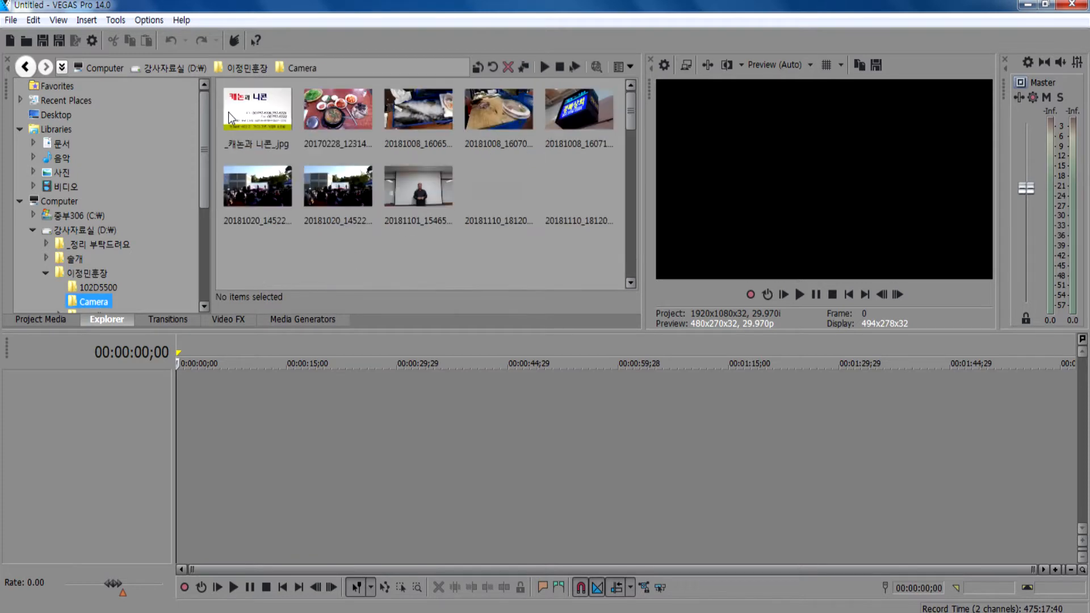
Look through the photo and video thumbnails in the Camera folder from beginning to end, selecting 20190201_141736.jpg.
{"action": "scroll", "coordinate": [496, 233], "scroll_direction": "down", "scroll_amount": 3}
{"action": "scroll", "coordinate": [489, 239], "scroll_direction": "down", "scroll_amount": 10}
{"action": "scroll", "coordinate": [487, 241], "scroll_direction": "down", "scroll_amount": 5}
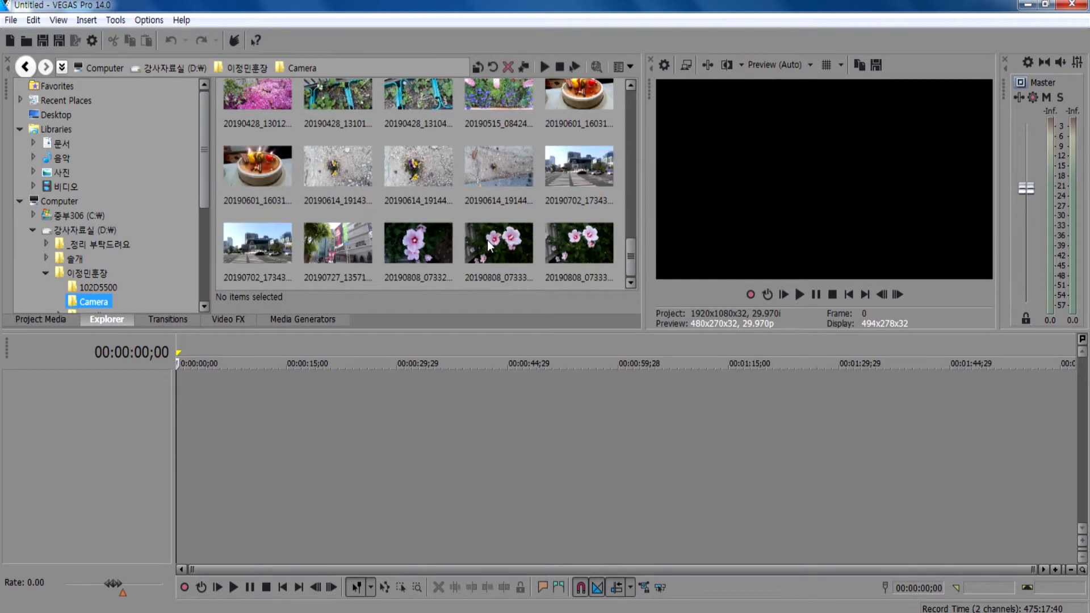
{"action": "scroll", "coordinate": [487, 239], "scroll_direction": "up", "scroll_amount": 4}
{"action": "scroll", "coordinate": [487, 238], "scroll_direction": "up", "scroll_amount": 4}
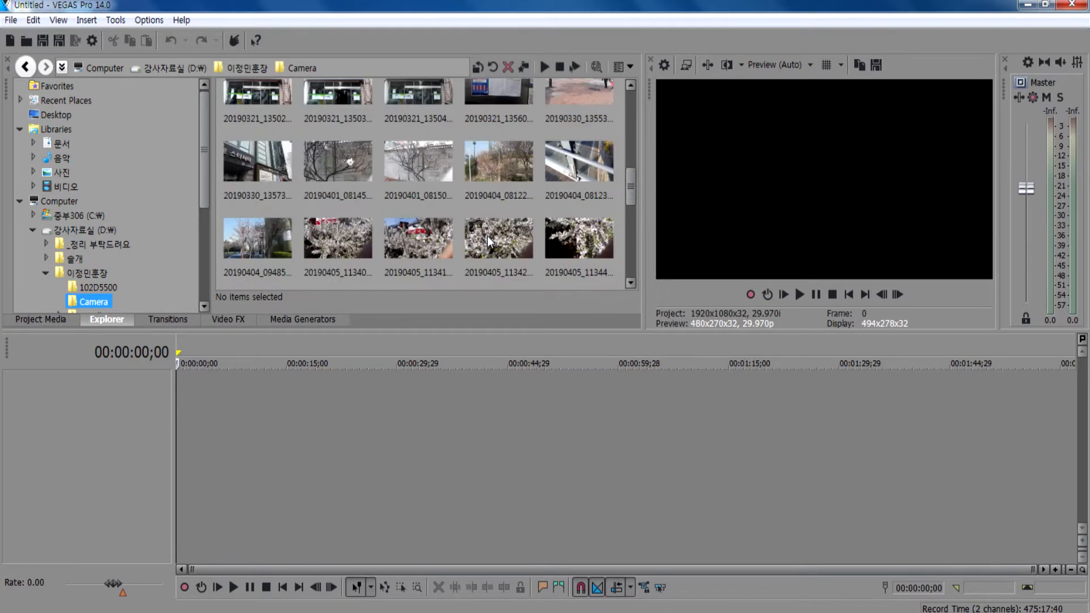
{"action": "scroll", "coordinate": [487, 236], "scroll_direction": "up", "scroll_amount": 5}
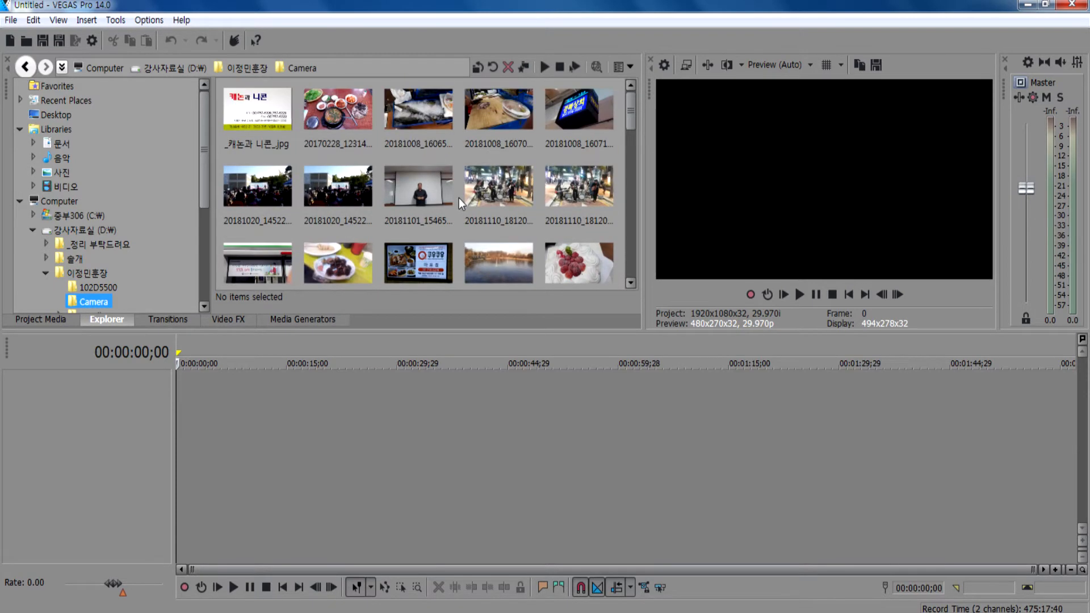
{"action": "scroll", "coordinate": [454, 199], "scroll_direction": "down", "scroll_amount": 1}
{"action": "left_click", "coordinate": [357, 196]}
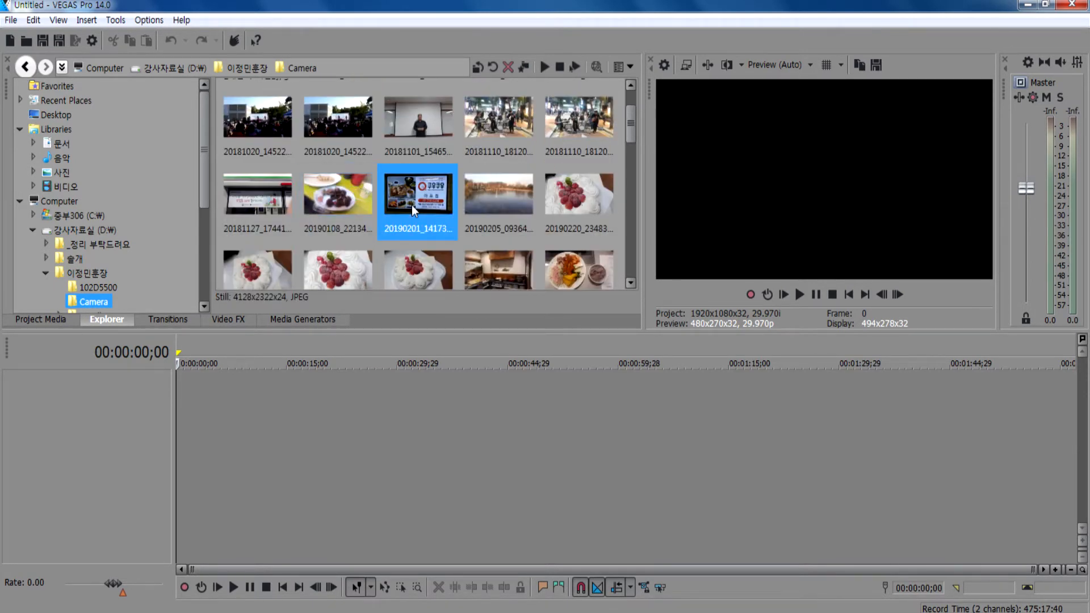
{"action": "scroll", "coordinate": [413, 206], "scroll_direction": "down", "scroll_amount": 2}
{"action": "scroll", "coordinate": [414, 205], "scroll_direction": "down", "scroll_amount": 2}
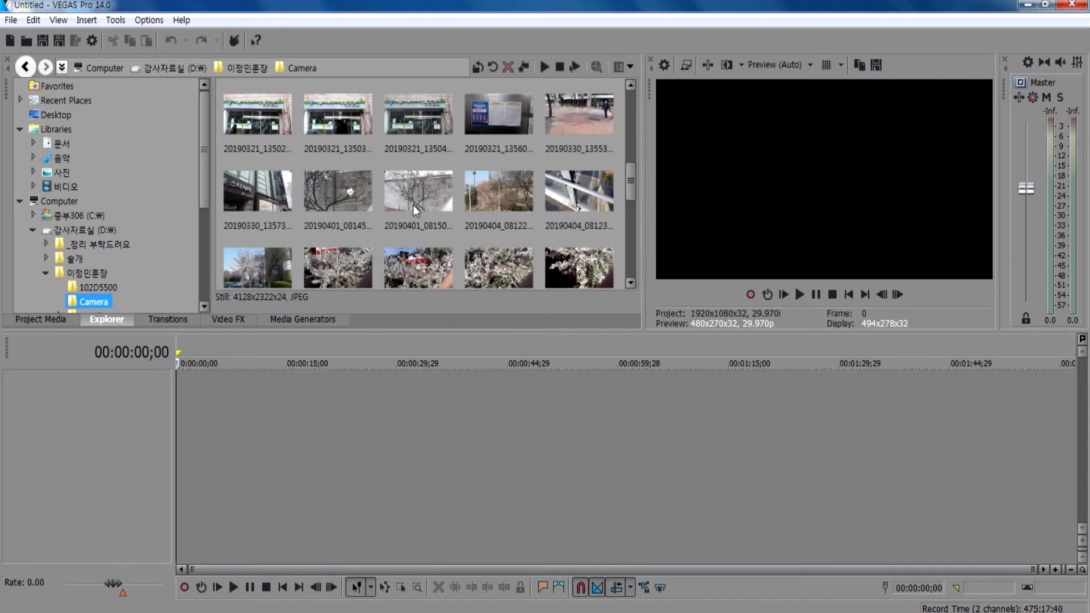
{"action": "scroll", "coordinate": [418, 204], "scroll_direction": "down", "scroll_amount": 4}
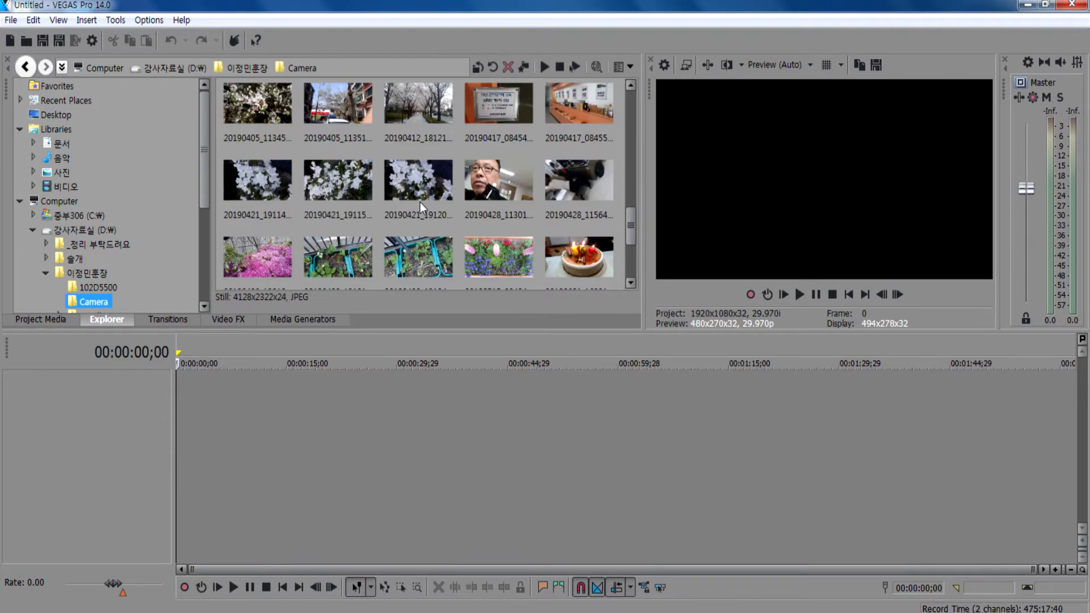
{"action": "scroll", "coordinate": [420, 204], "scroll_direction": "down", "scroll_amount": 3}
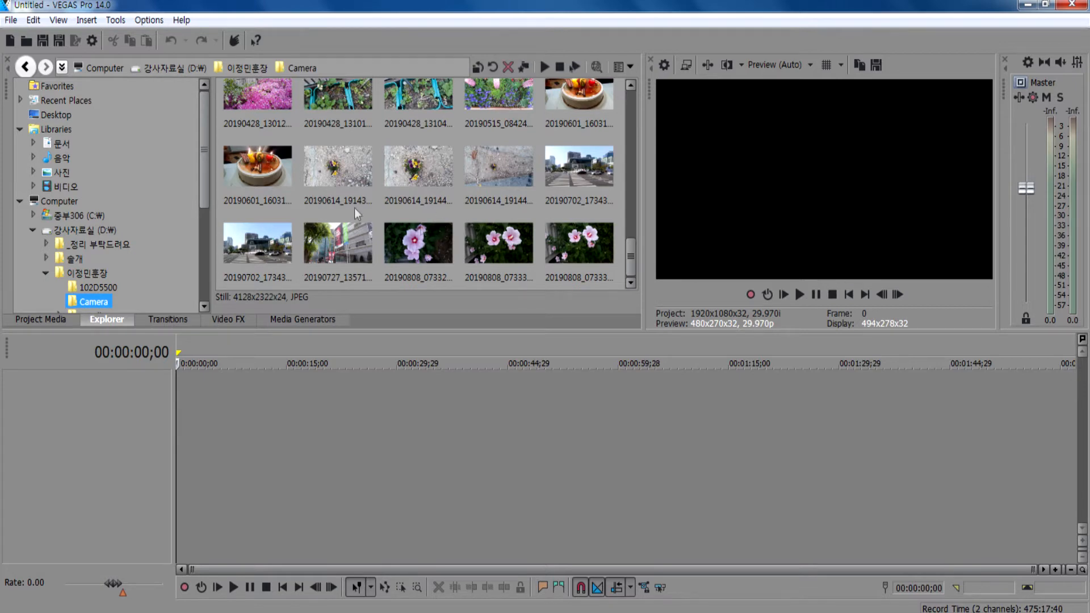
{"action": "scroll", "coordinate": [435, 199], "scroll_direction": "up", "scroll_amount": 3}
{"action": "scroll", "coordinate": [429, 196], "scroll_direction": "down", "scroll_amount": 3}
Show the Camera folder's files as a List and return them to Thumbnails.
{"action": "left_click", "coordinate": [628, 68]}
{"action": "left_click", "coordinate": [639, 81]}
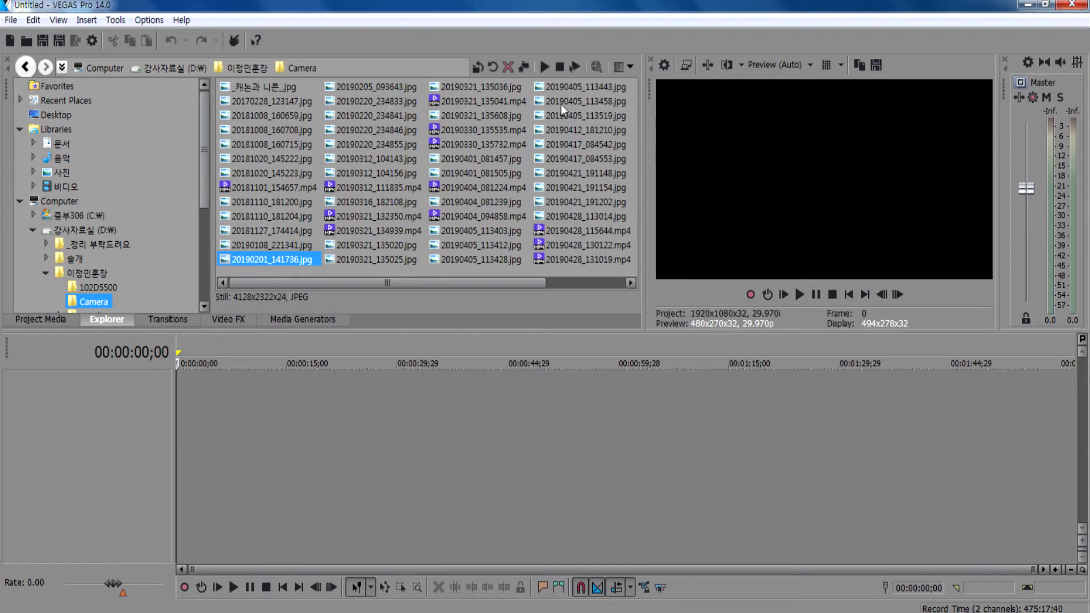
{"action": "left_click", "coordinate": [631, 66]}
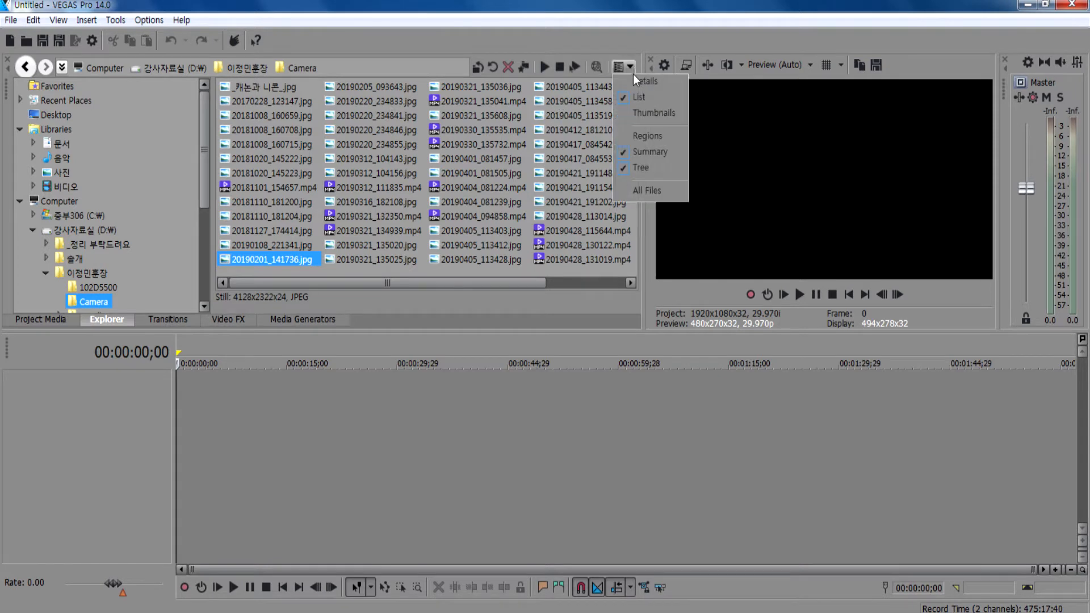
{"action": "left_click", "coordinate": [639, 113]}
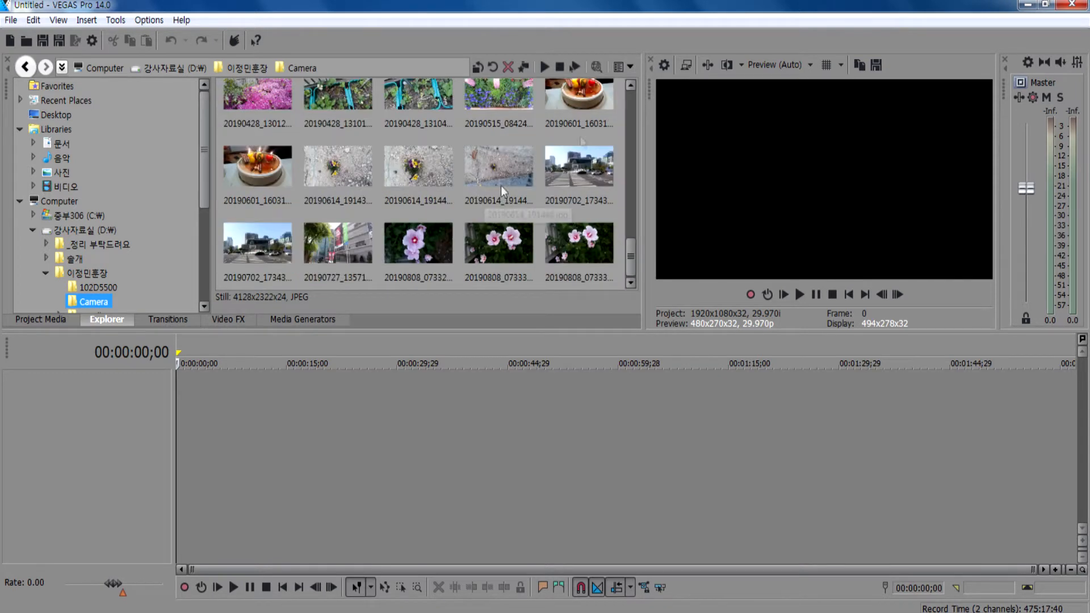
Show the Camera folder's files in Details view with type, size and modification date.
{"action": "left_click", "coordinate": [631, 65]}
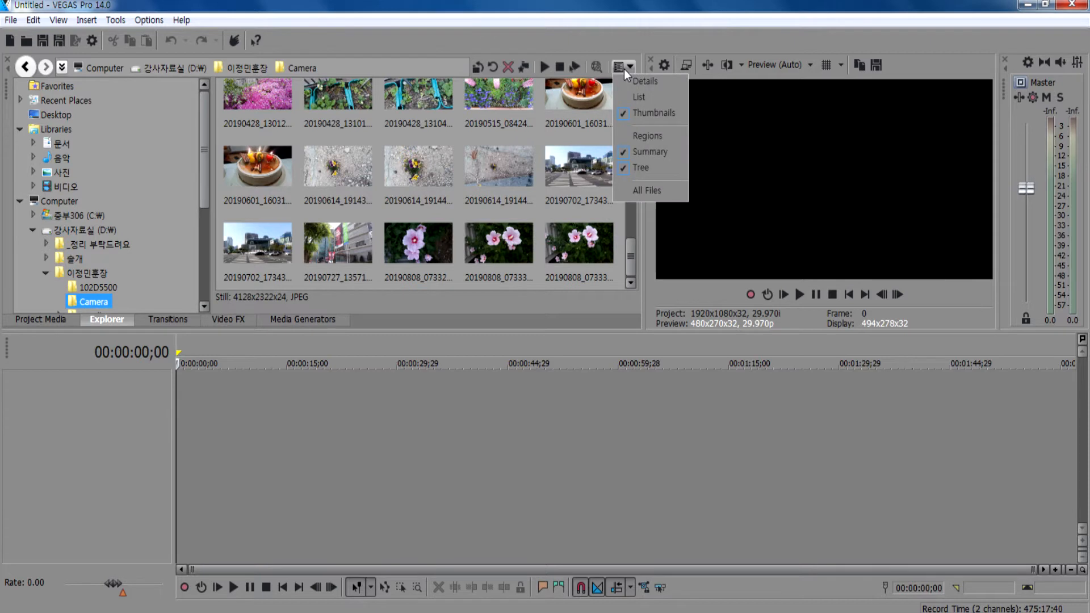
{"action": "left_click", "coordinate": [619, 67]}
{"action": "left_click", "coordinate": [627, 67]}
{"action": "left_click", "coordinate": [617, 19]}
{"action": "left_click", "coordinate": [632, 67]}
{"action": "left_click", "coordinate": [648, 84]}
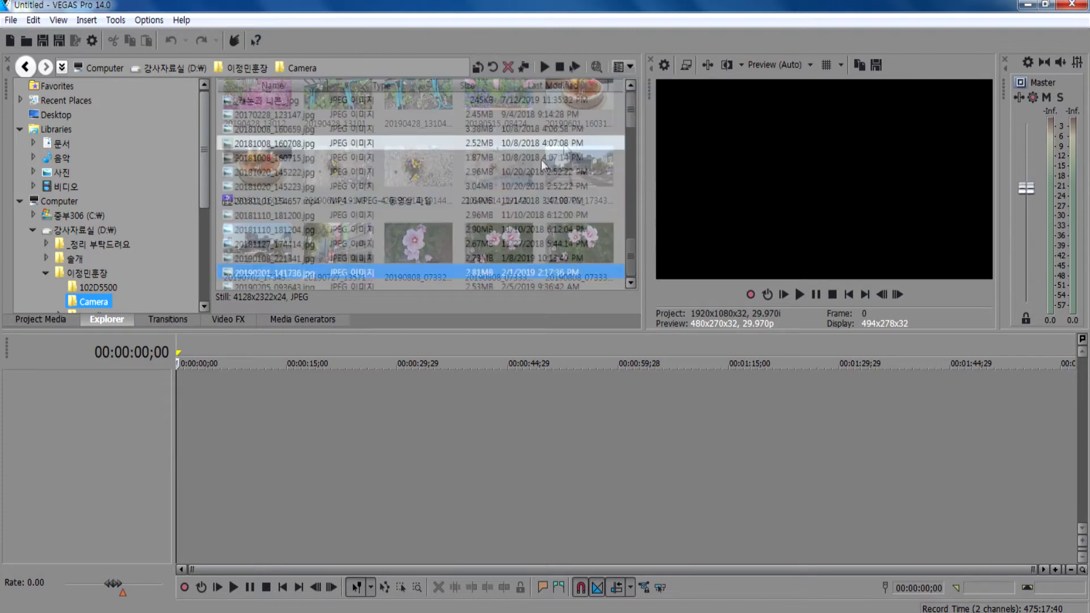
Show the files as a List, select the video 20181101_154657.mp4, and return to Thumbnails view.
{"action": "left_click", "coordinate": [631, 67]}
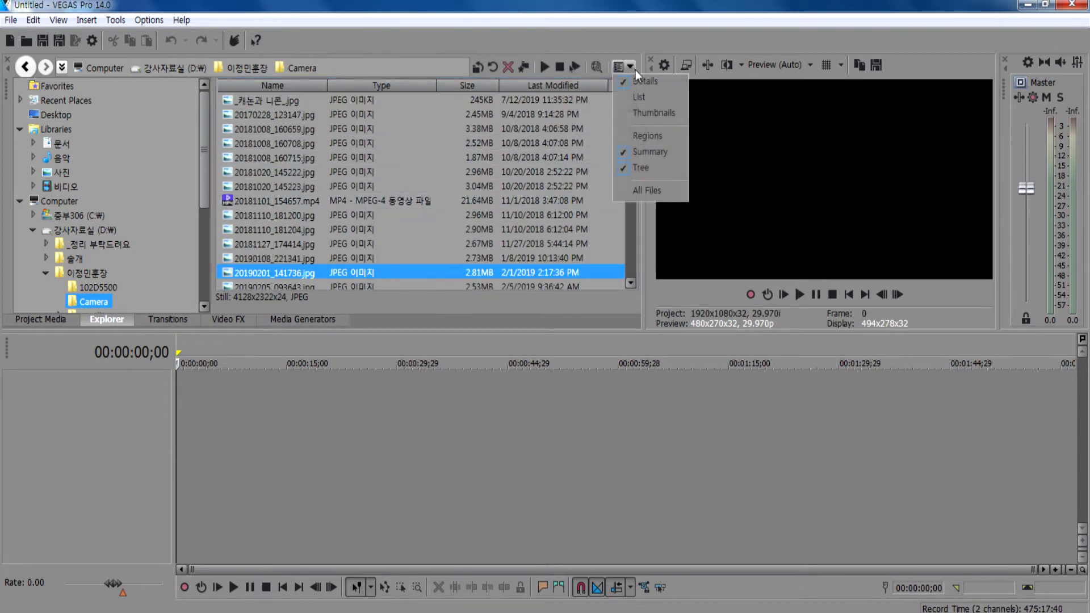
{"action": "left_click", "coordinate": [639, 98]}
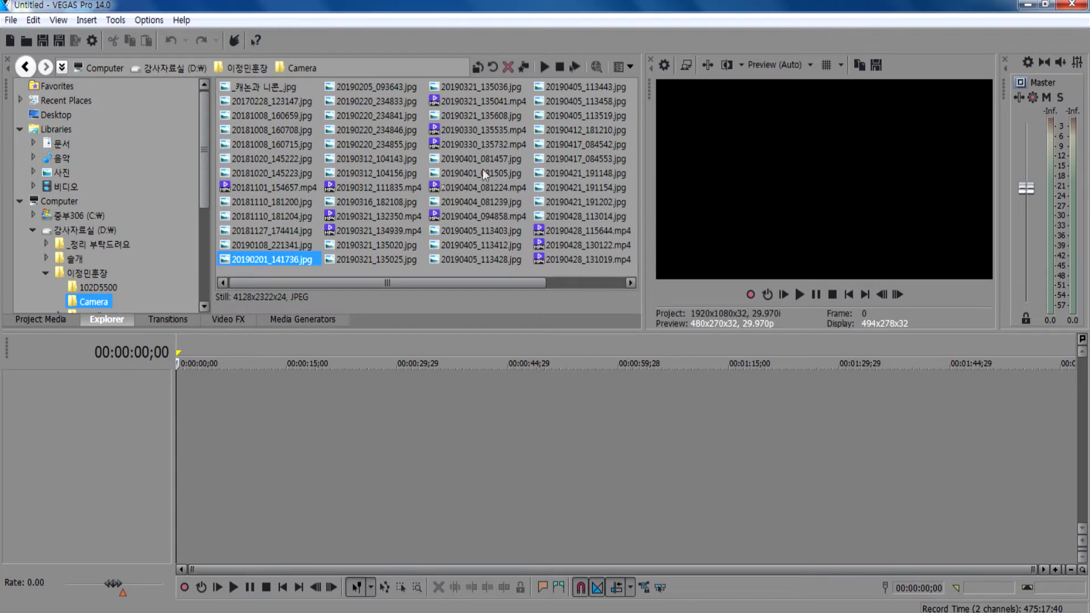
{"action": "left_click", "coordinate": [631, 66]}
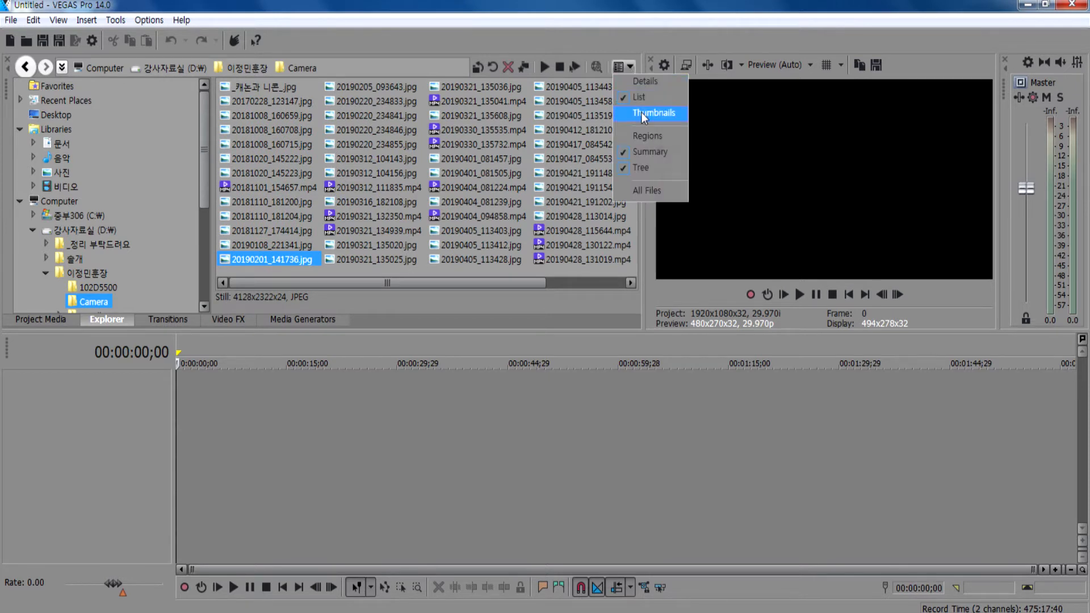
{"action": "left_click", "coordinate": [244, 190]}
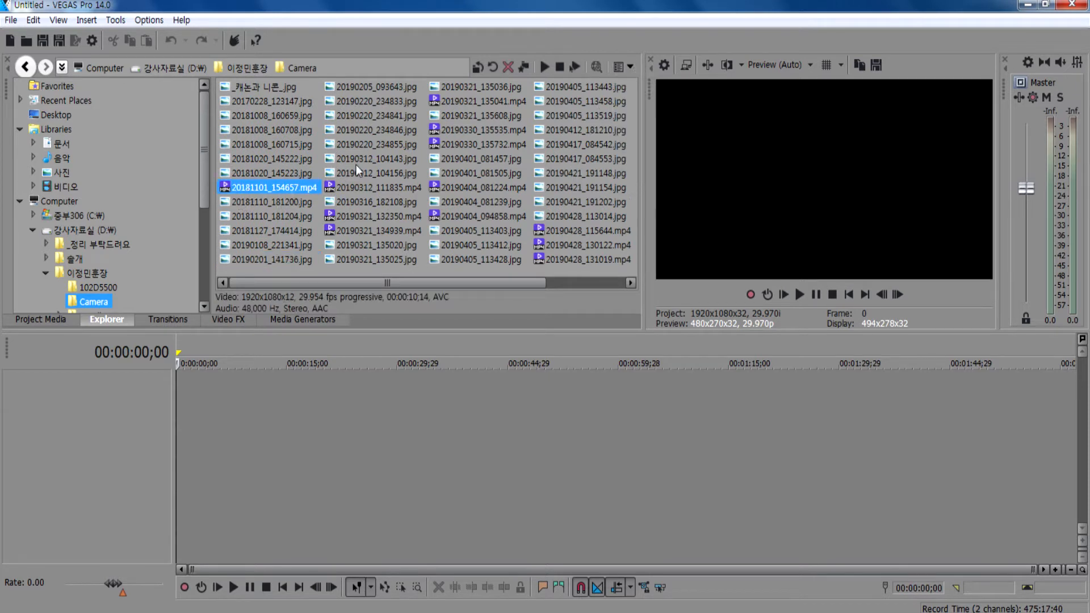
{"action": "left_click", "coordinate": [633, 69]}
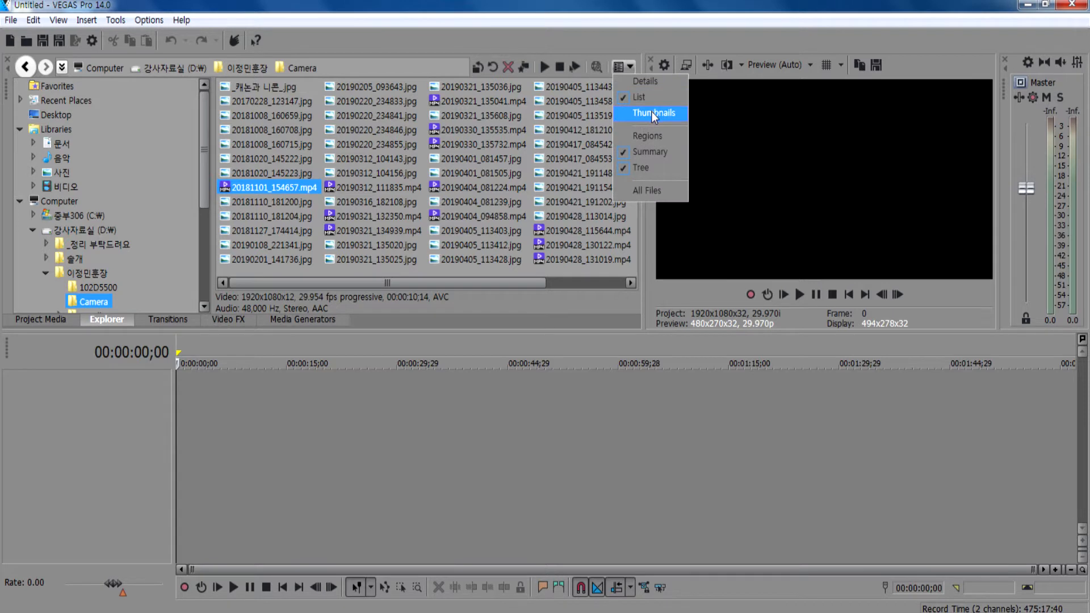
{"action": "left_click", "coordinate": [652, 112]}
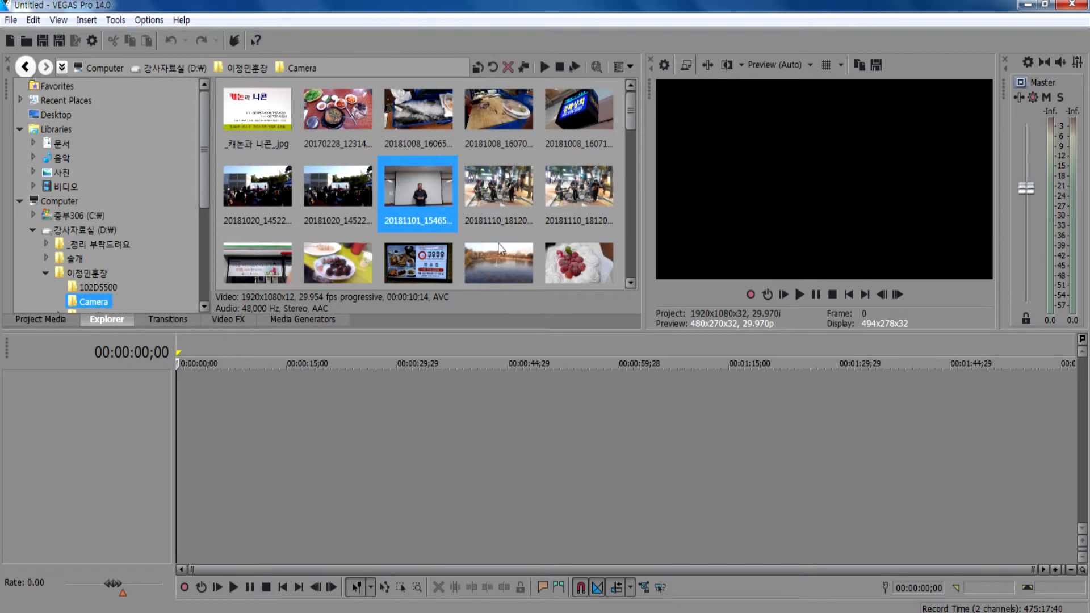
Place the 캐논과 니콘 image from the Camera folder at the start of the empty timeline.
{"action": "left_click", "coordinate": [363, 116]}
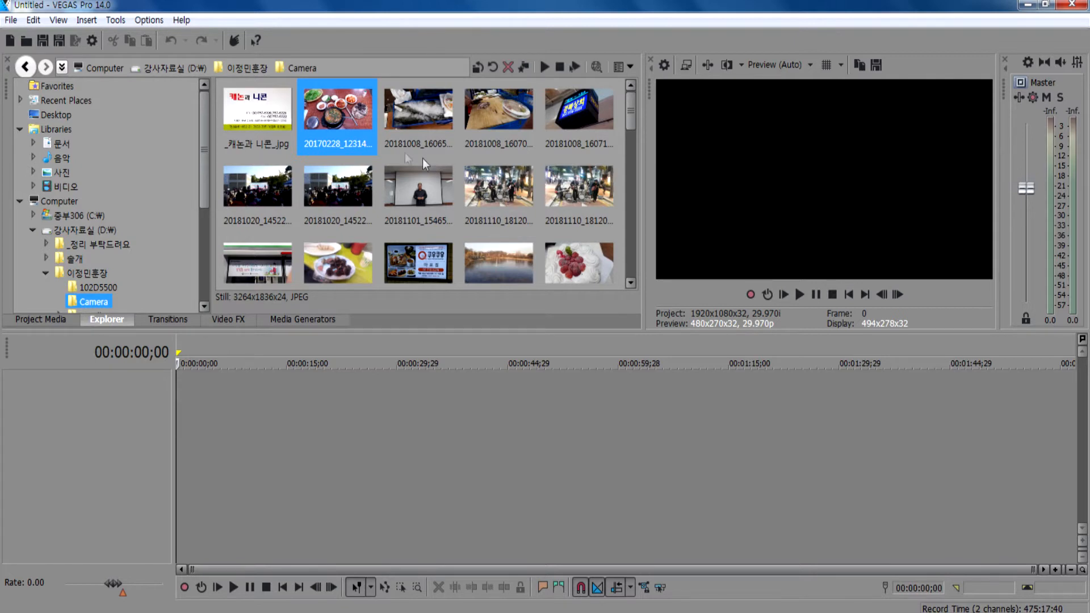
{"action": "left_click", "coordinate": [254, 116]}
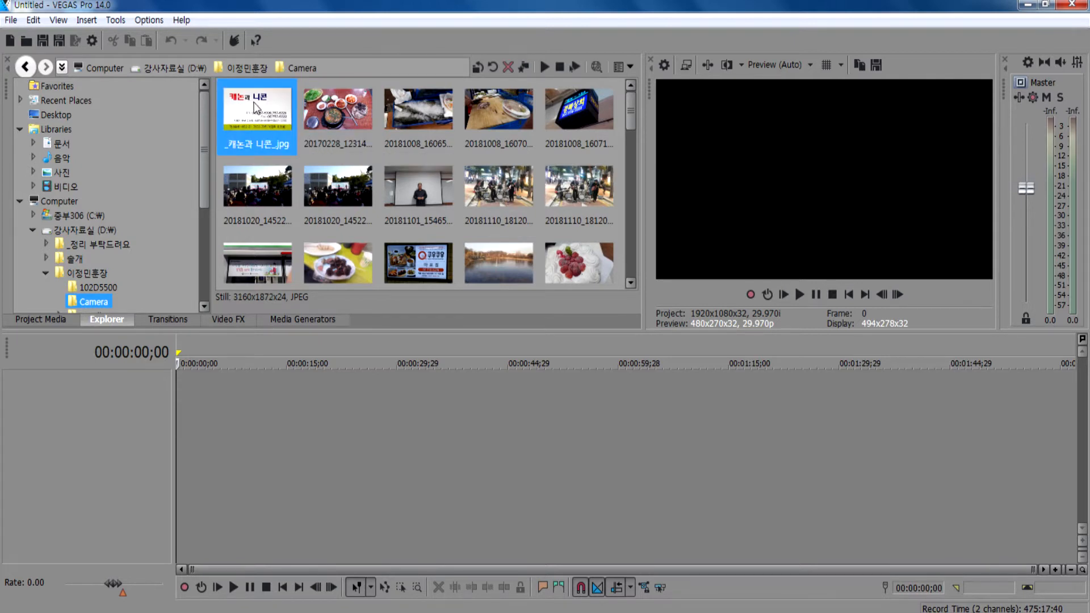
{"action": "left_click_drag", "start_coordinate": [248, 125], "coordinate": [169, 394]}
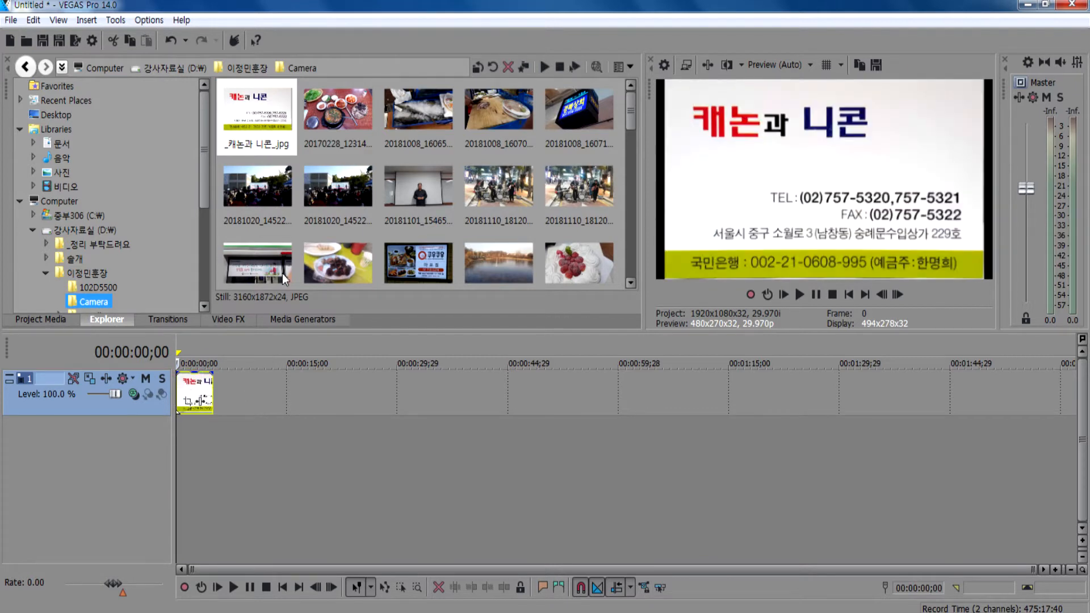
Add 20170228_123147.jpg and 20181008_160659.jpg end to end after the first image, and preview each at 00:00:06;17 and 00:00:11;14.
{"action": "left_click_drag", "start_coordinate": [339, 118], "coordinate": [226, 383]}
{"action": "left_click_drag", "start_coordinate": [404, 122], "coordinate": [373, 157]}
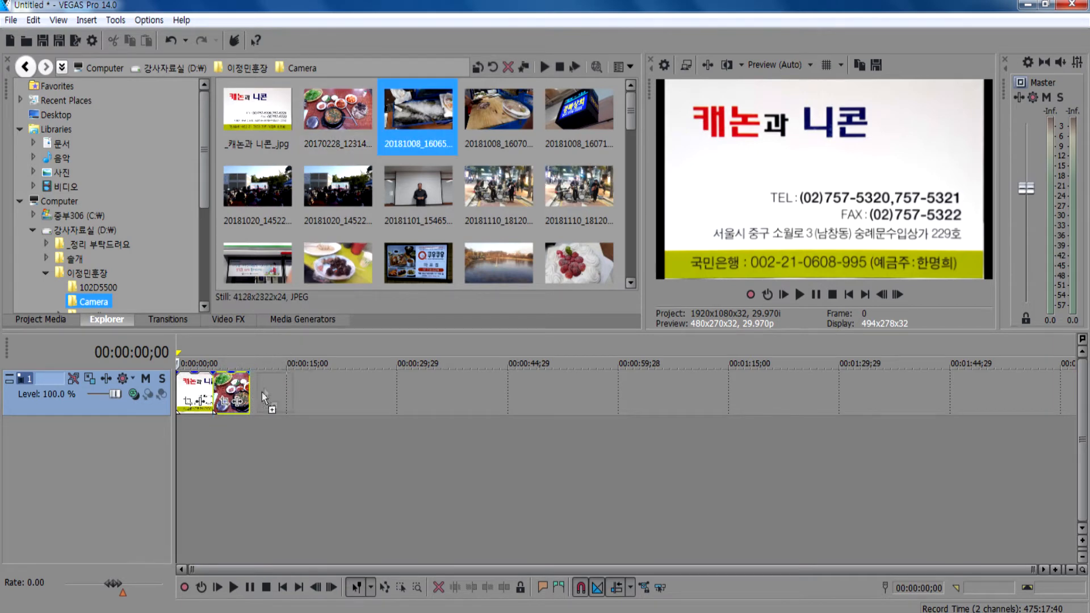
{"action": "left_click_drag", "start_coordinate": [257, 404], "coordinate": [256, 404]}
{"action": "left_click", "coordinate": [224, 431]}
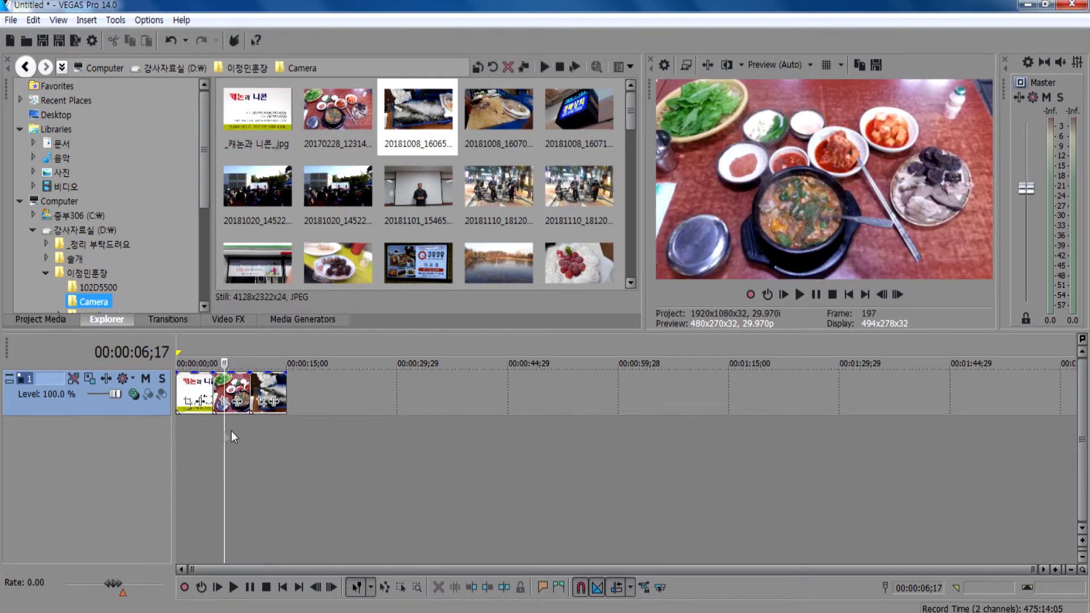
{"action": "left_click", "coordinate": [261, 430]}
Add the fourth and fifth Camera photos, 20181008_16070… and 20181008_16071…, end to end after the third image on the timeline.
{"action": "left_click_drag", "start_coordinate": [487, 115], "coordinate": [297, 408]}
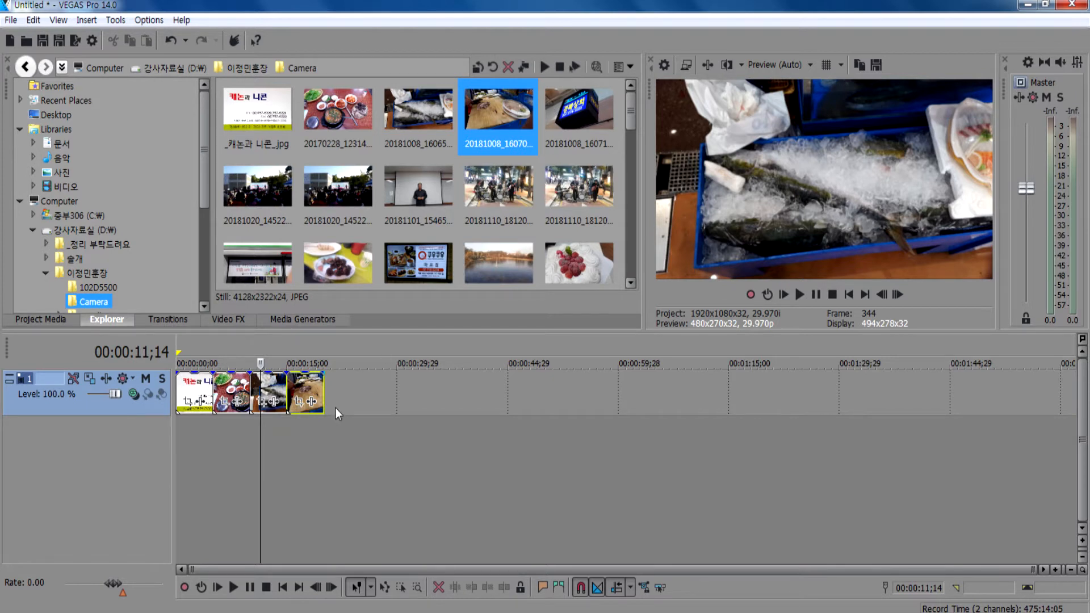
{"action": "left_click_drag", "start_coordinate": [563, 118], "coordinate": [381, 379]}
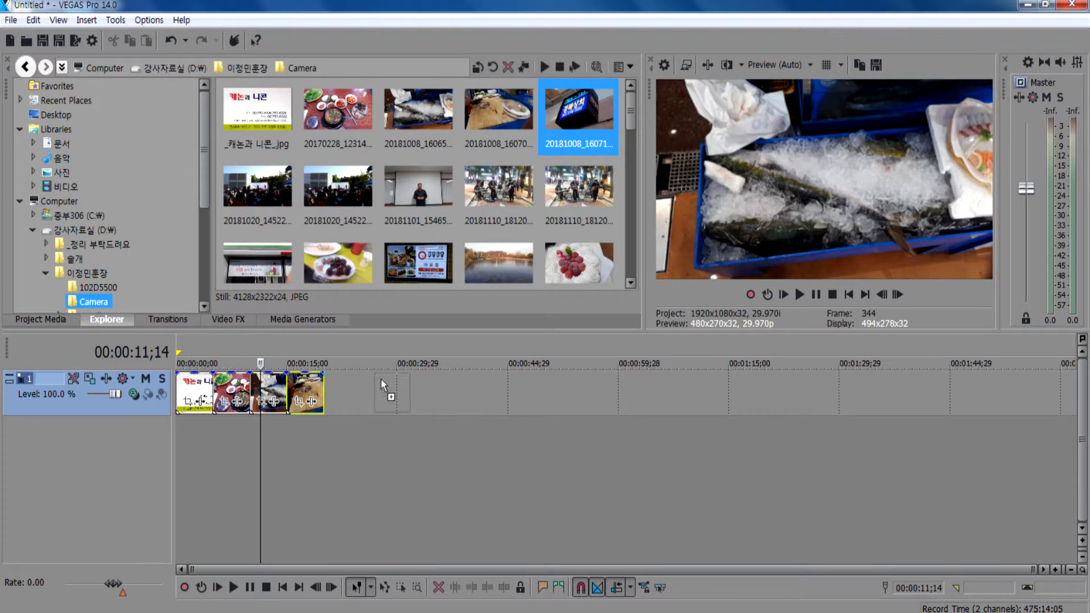
{"action": "left_click_drag", "start_coordinate": [331, 418], "coordinate": [332, 419]}
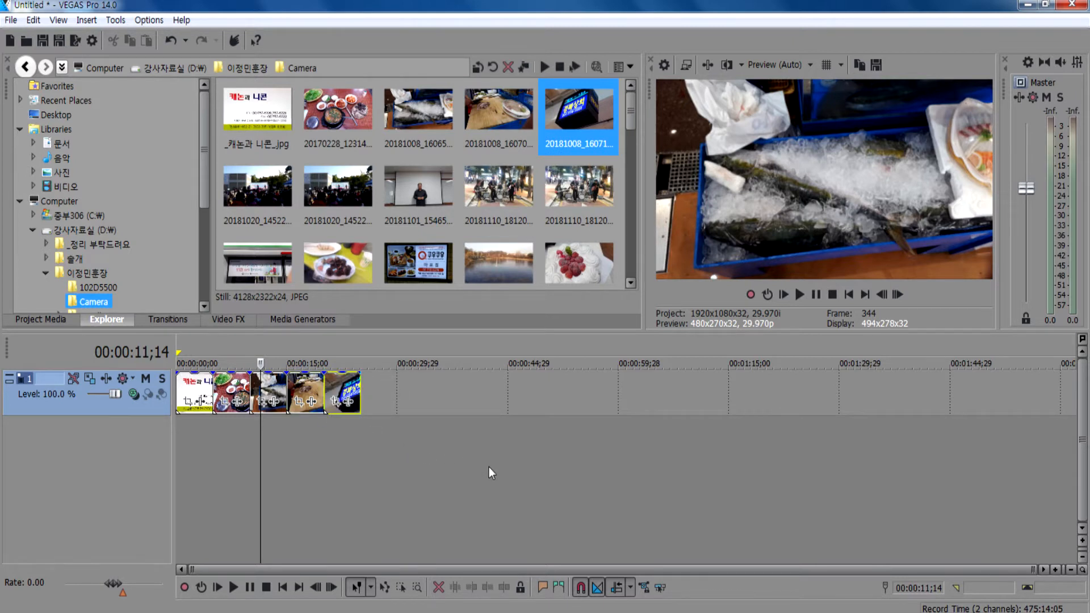
Select every file in the Camera folder and place them all on the timeline directly after the fifth photo.
{"action": "left_click", "coordinate": [353, 129]}
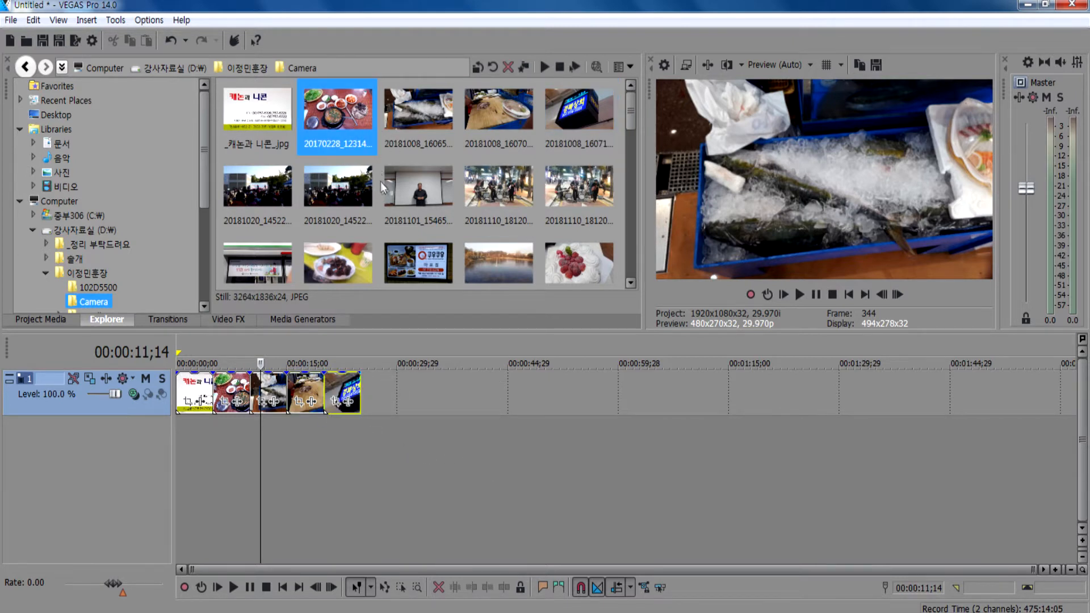
{"action": "key", "text": "ctrl+a"}
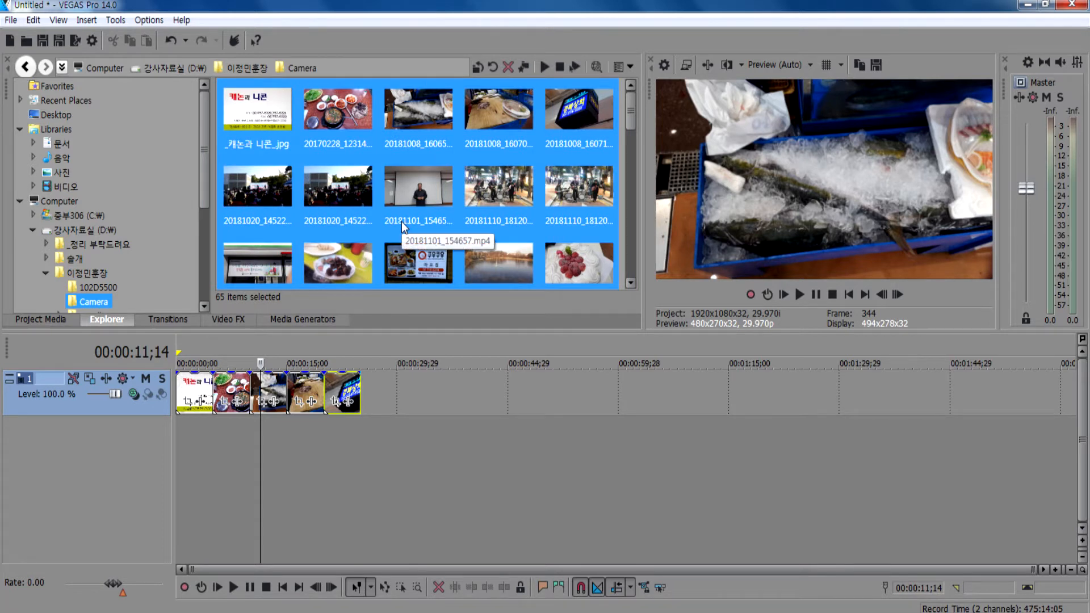
{"action": "left_click_drag", "start_coordinate": [401, 221], "coordinate": [369, 407]}
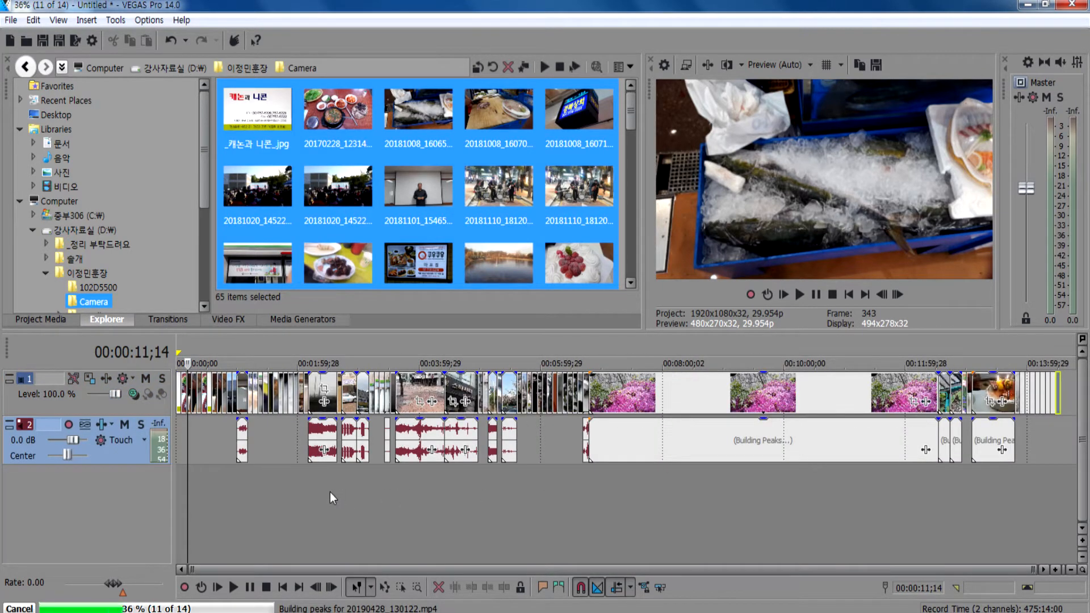
Preview the blossom photos in the filled timeline at 00:05:46;04 and 00:05:47;07.
{"action": "left_click", "coordinate": [529, 454]}
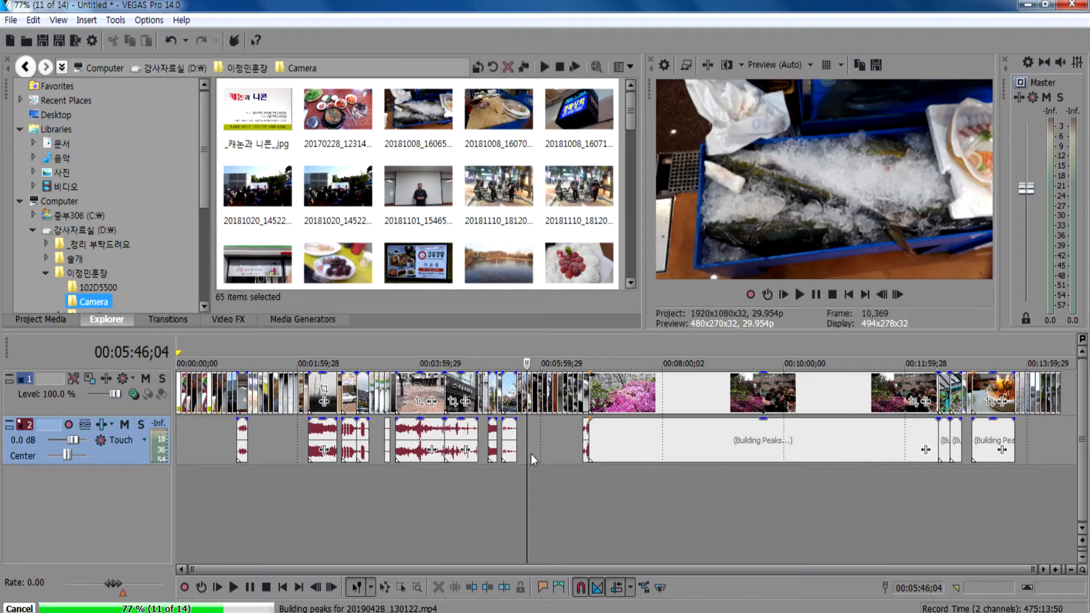
{"action": "scroll", "coordinate": [534, 457], "scroll_direction": "up", "scroll_amount": 4}
{"action": "scroll", "coordinate": [534, 452], "scroll_direction": "up", "scroll_amount": 2}
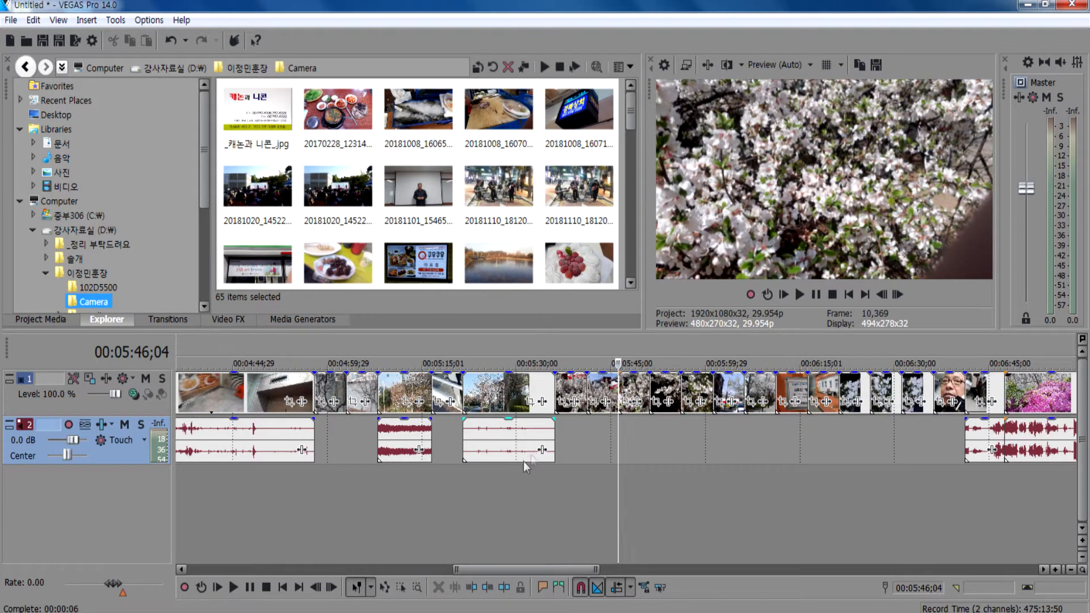
{"action": "left_click", "coordinate": [633, 451]}
{"action": "scroll", "coordinate": [644, 452], "scroll_direction": "up", "scroll_amount": 2}
{"action": "left_click", "coordinate": [586, 436]}
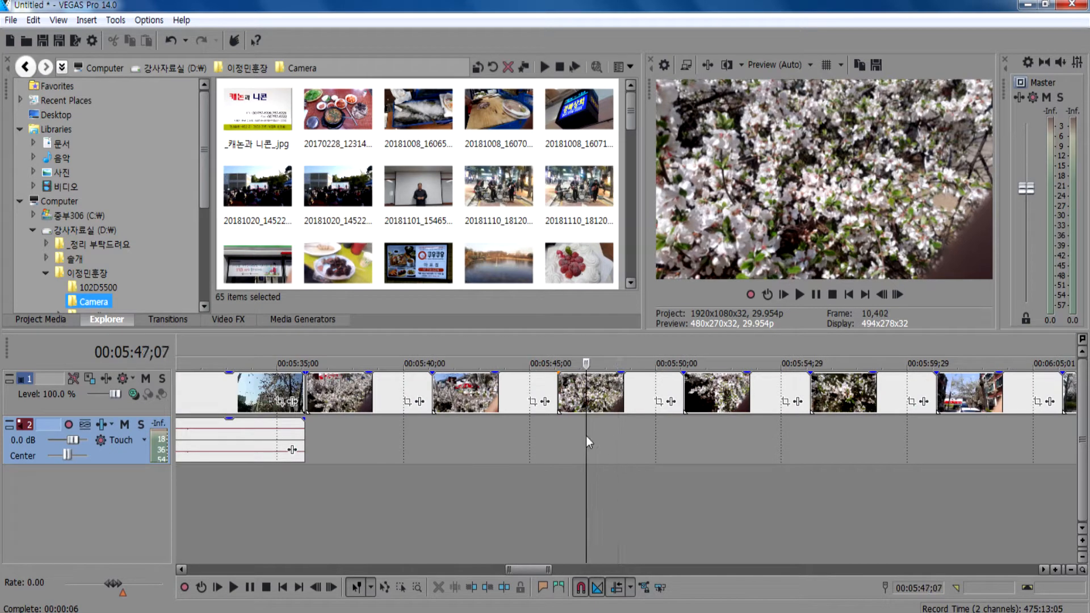
Examine the neighbouring blossom photos around 00:05:48;19 at close range and within the whole timeline.
{"action": "scroll", "coordinate": [602, 426], "scroll_direction": "down", "scroll_amount": 1}
{"action": "left_click", "coordinate": [636, 403]}
{"action": "left_click", "coordinate": [722, 400]}
{"action": "left_click", "coordinate": [646, 405]}
{"action": "scroll", "coordinate": [602, 431], "scroll_direction": "down", "scroll_amount": 3}
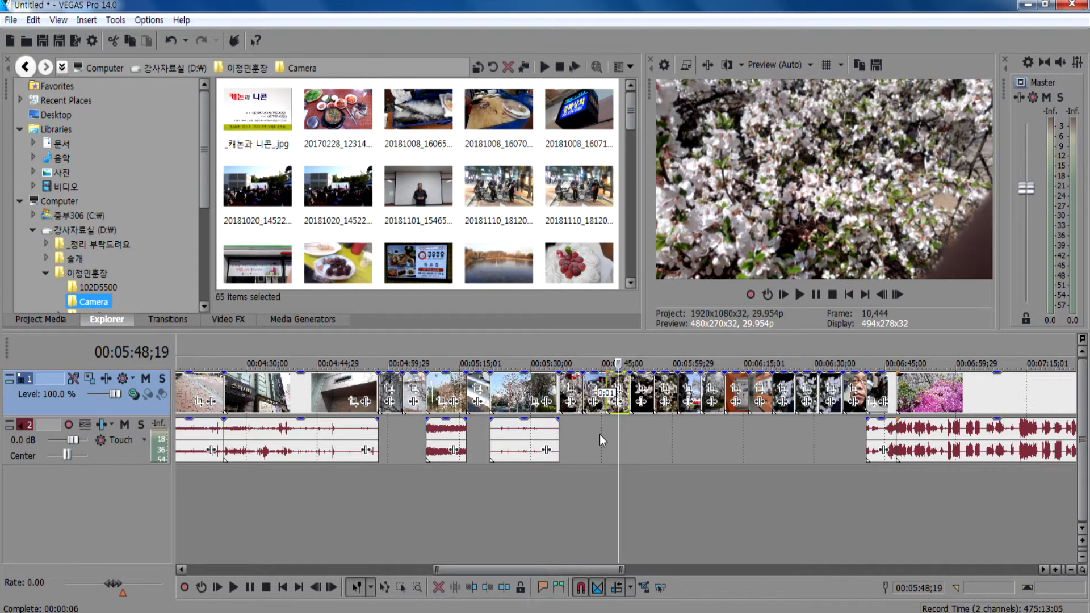
{"action": "scroll", "coordinate": [600, 433], "scroll_direction": "up", "scroll_amount": 3}
{"action": "scroll", "coordinate": [600, 429], "scroll_direction": "down", "scroll_amount": 2}
{"action": "scroll", "coordinate": [602, 425], "scroll_direction": "up", "scroll_amount": 2}
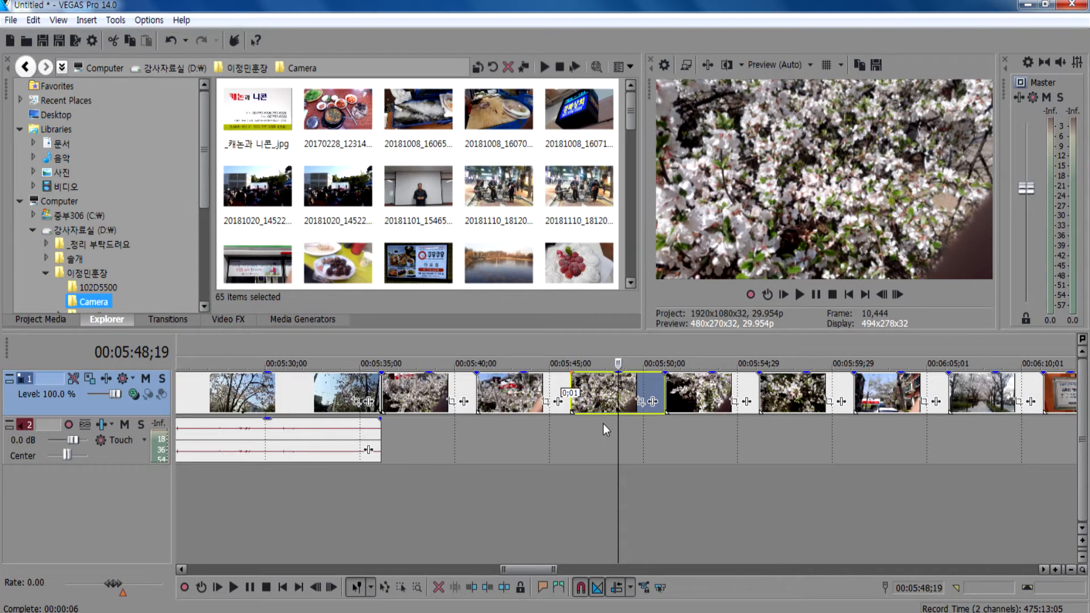
{"action": "scroll", "coordinate": [603, 423], "scroll_direction": "down", "scroll_amount": 2}
{"action": "scroll", "coordinate": [605, 422], "scroll_direction": "down", "scroll_amount": 3}
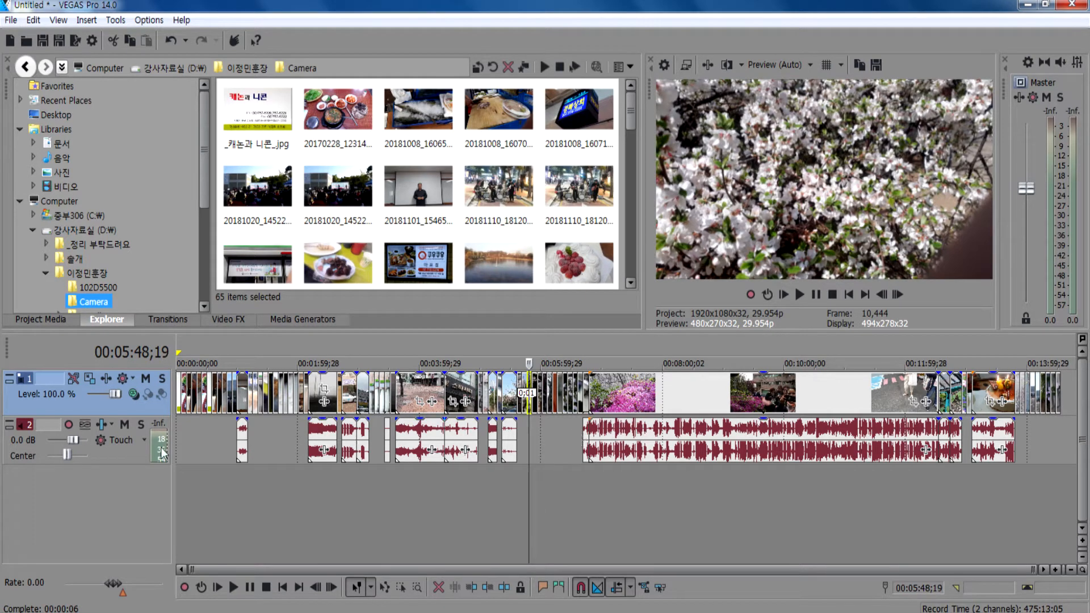
Preview the timeline at 00:08:00;08, 00:07:40;22 and the orange-wall sign photo at 00:06:11;05.
{"action": "left_click", "coordinate": [662, 480]}
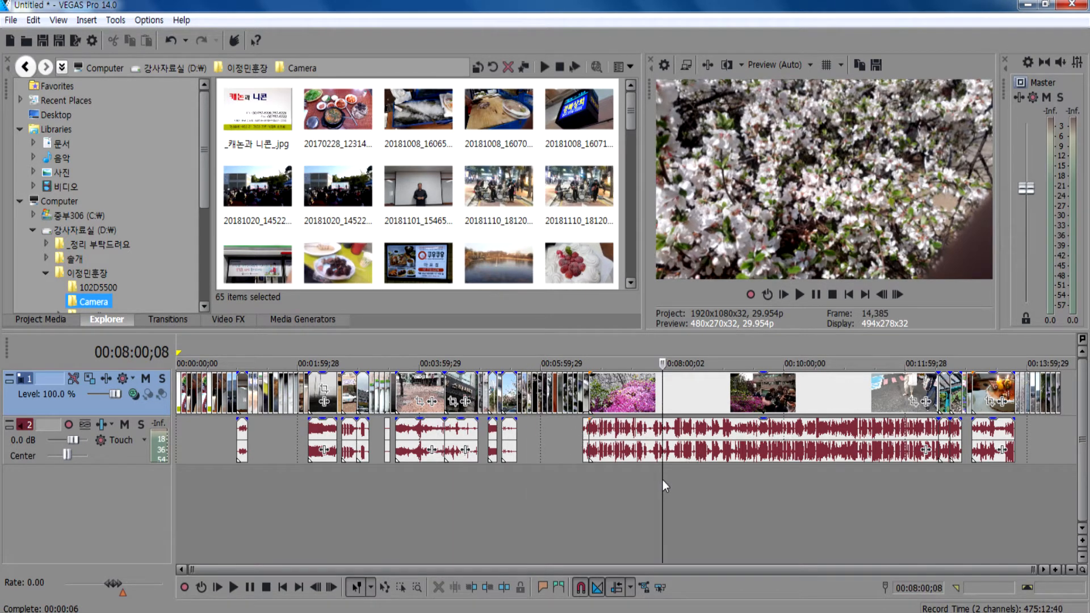
{"action": "left_click", "coordinate": [643, 482]}
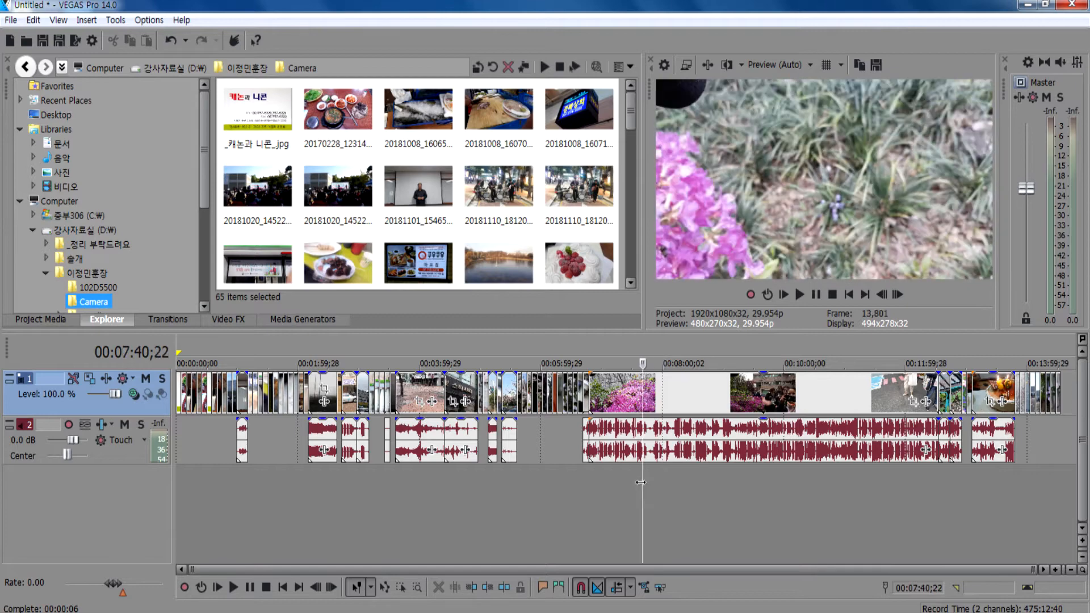
{"action": "left_click", "coordinate": [554, 443]}
{"action": "scroll", "coordinate": [555, 440], "scroll_direction": "up", "scroll_amount": 5}
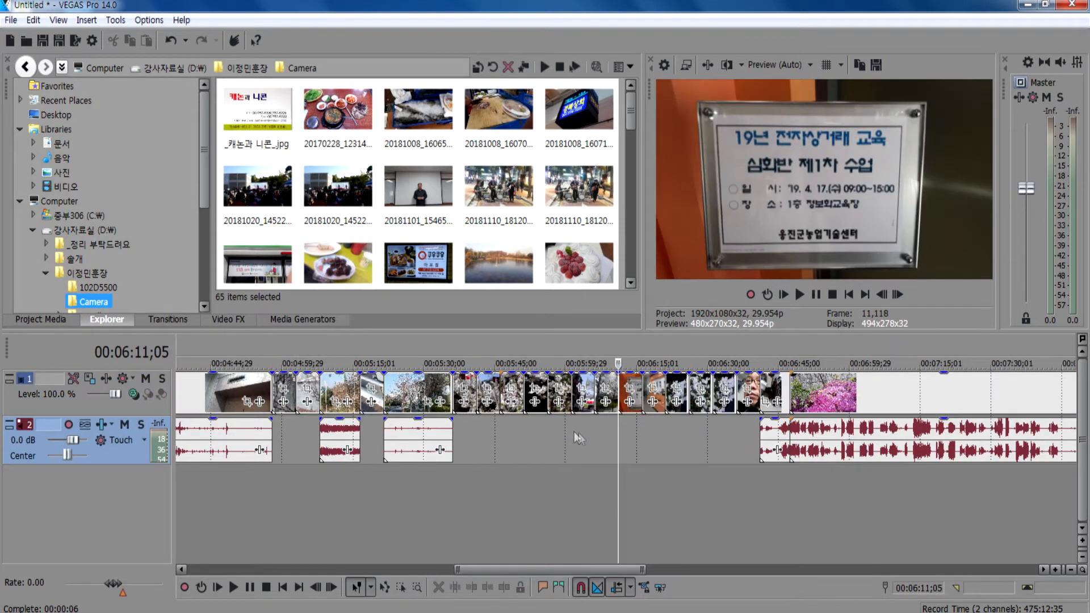
Set the time selection to the full length of the orange-wall sign photo, from 00:06:11;05 to 00:06:16;06.
{"action": "scroll", "coordinate": [601, 434], "scroll_direction": "up", "scroll_amount": 3}
{"action": "left_click", "coordinate": [645, 390]}
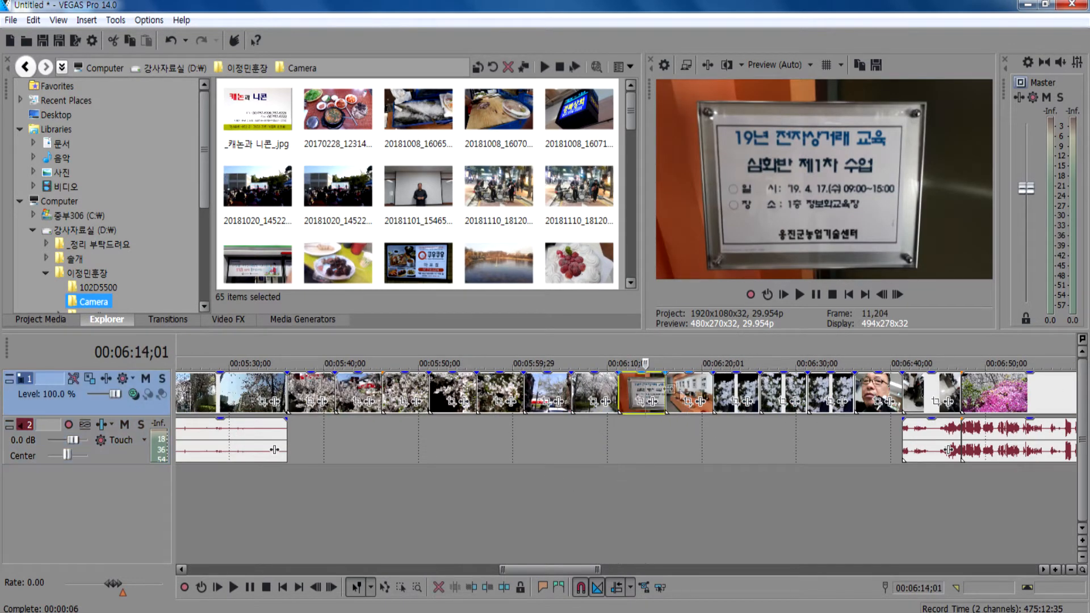
{"action": "left_click", "coordinate": [629, 386]}
{"action": "double_click", "coordinate": [629, 386]}
{"action": "scroll", "coordinate": [639, 451], "scroll_direction": "up", "scroll_amount": 2}
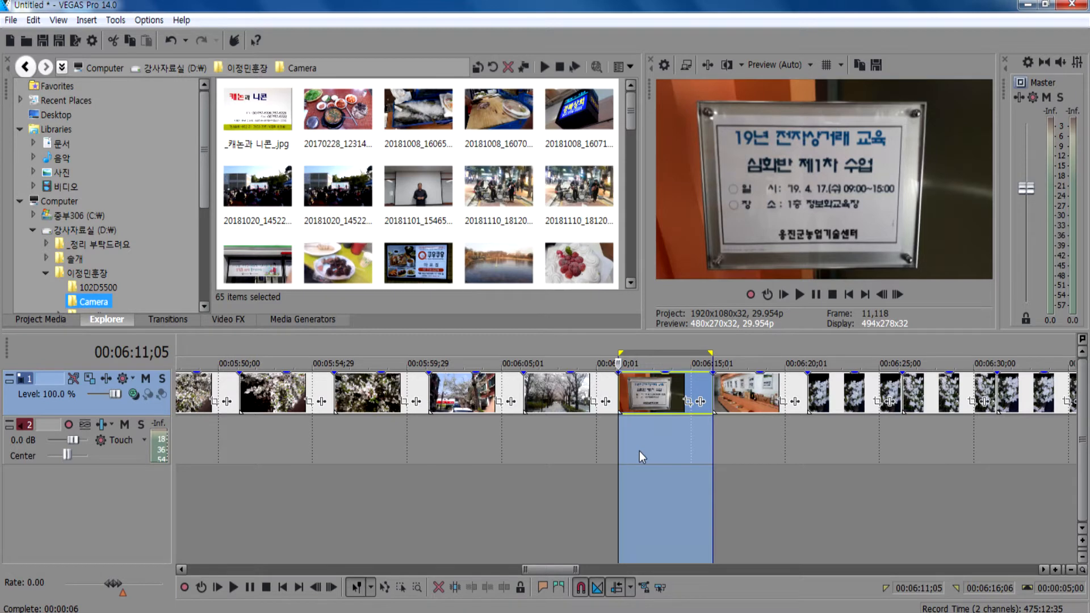
Delete the three consecutive portrait photos of white flowers starting at 00:06:21;06, closing the gap on the track.
{"action": "left_click", "coordinate": [734, 443]}
{"action": "left_click", "coordinate": [808, 445]}
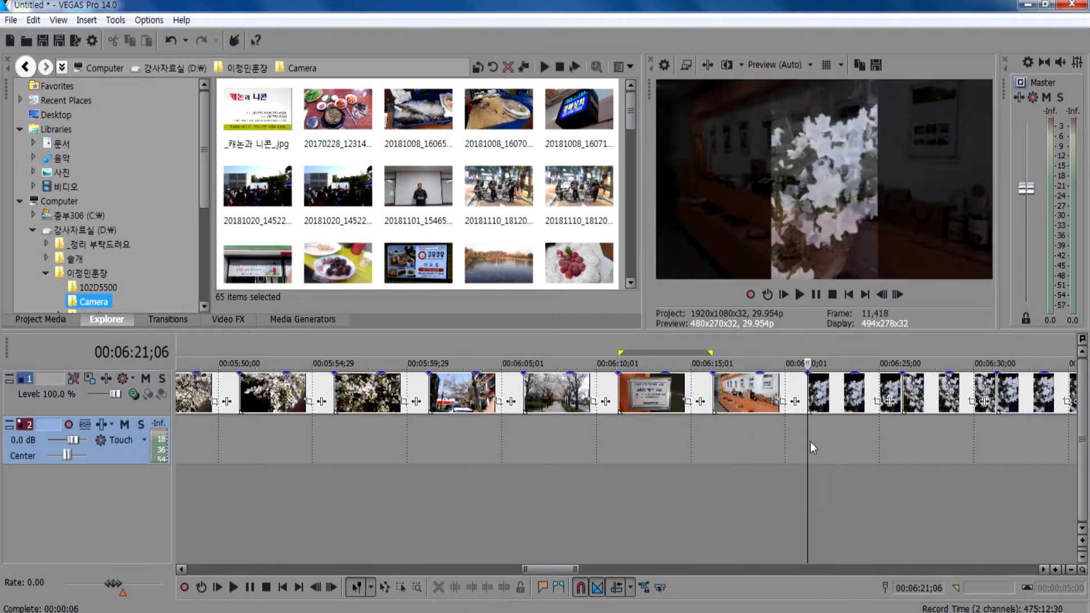
{"action": "left_click", "coordinate": [814, 442]}
{"action": "left_click", "coordinate": [857, 431]}
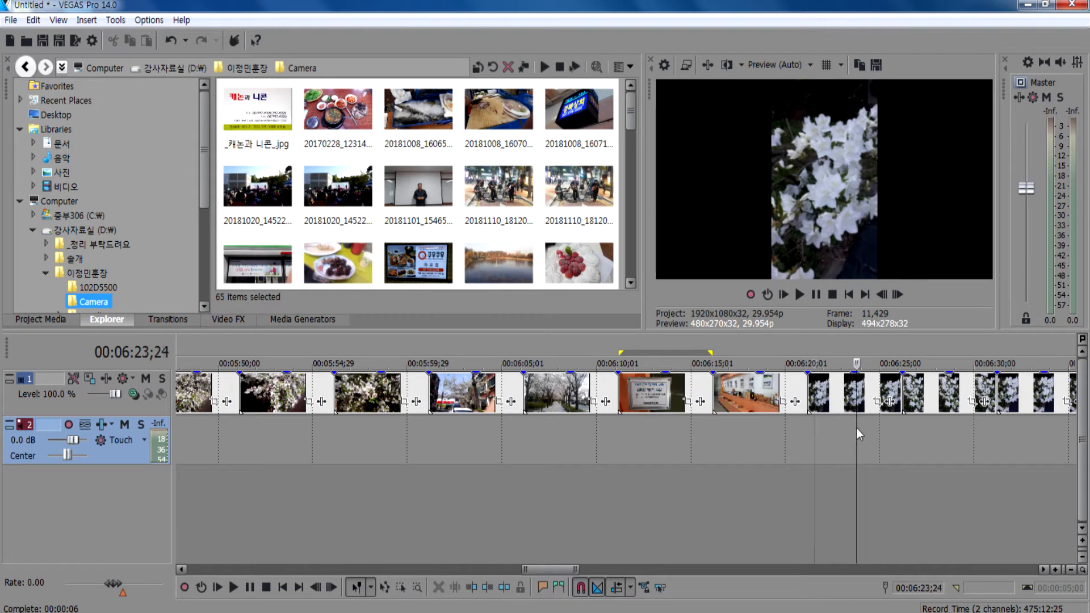
{"action": "key", "text": "Up"}
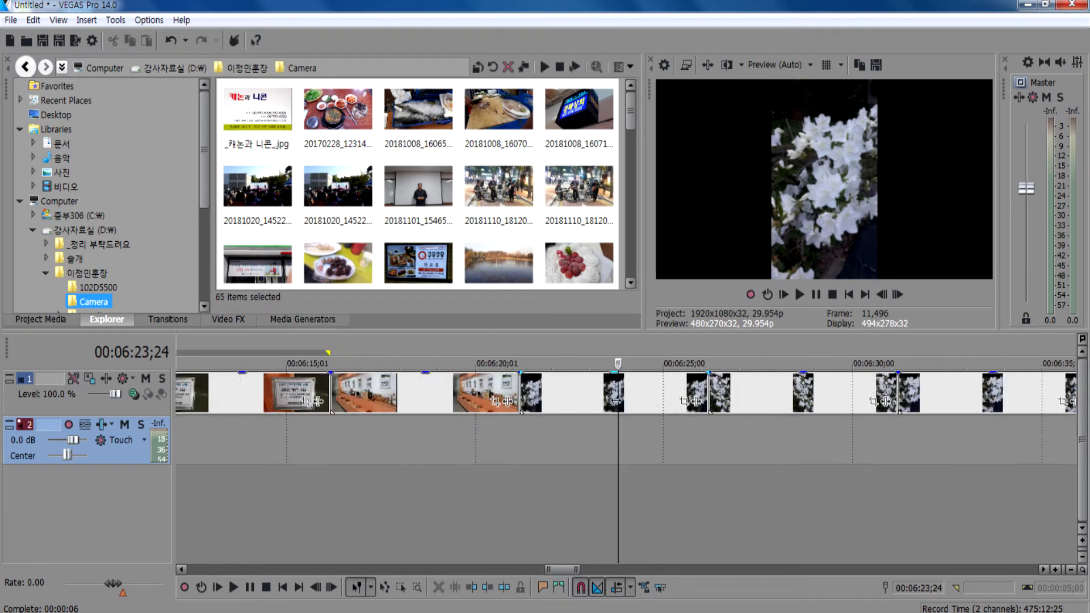
{"action": "left_click", "coordinate": [572, 394]}
{"action": "key", "text": "Delete"}
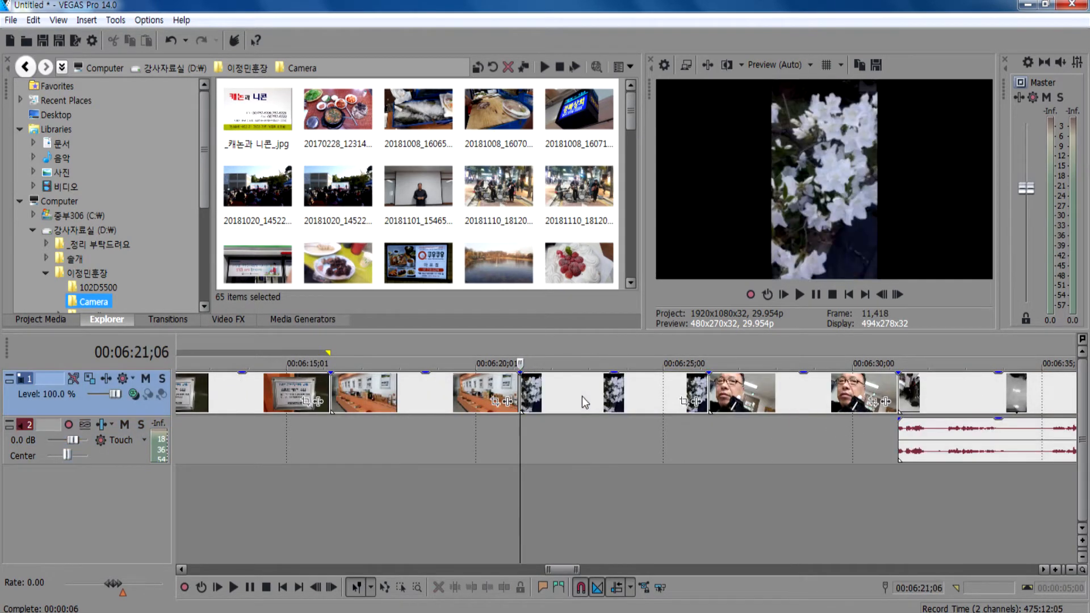
{"action": "left_click", "coordinate": [588, 400]}
{"action": "key", "text": "Delete"}
Examine the man's photo at 00:06:21;06 and its neighbouring clips where the flower photos were removed.
{"action": "left_click", "coordinate": [589, 400]}
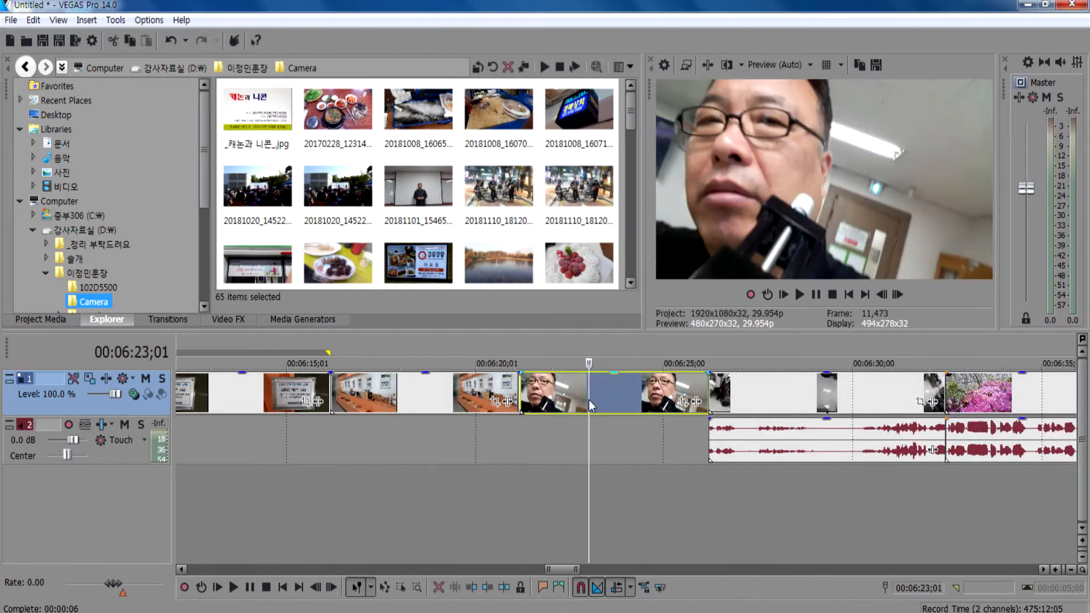
{"action": "left_click", "coordinate": [737, 457]}
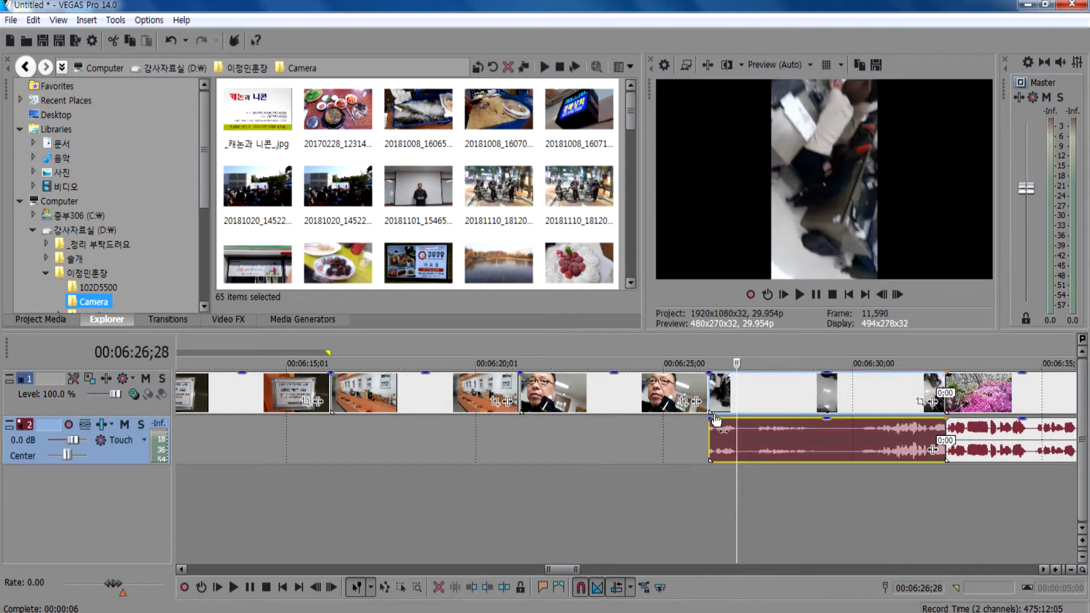
{"action": "left_click", "coordinate": [668, 398]}
{"action": "left_click", "coordinate": [740, 401]}
{"action": "left_click", "coordinate": [478, 398]}
{"action": "left_click", "coordinate": [544, 397]}
{"action": "left_click", "coordinate": [468, 398]}
{"action": "left_click", "coordinate": [548, 406]}
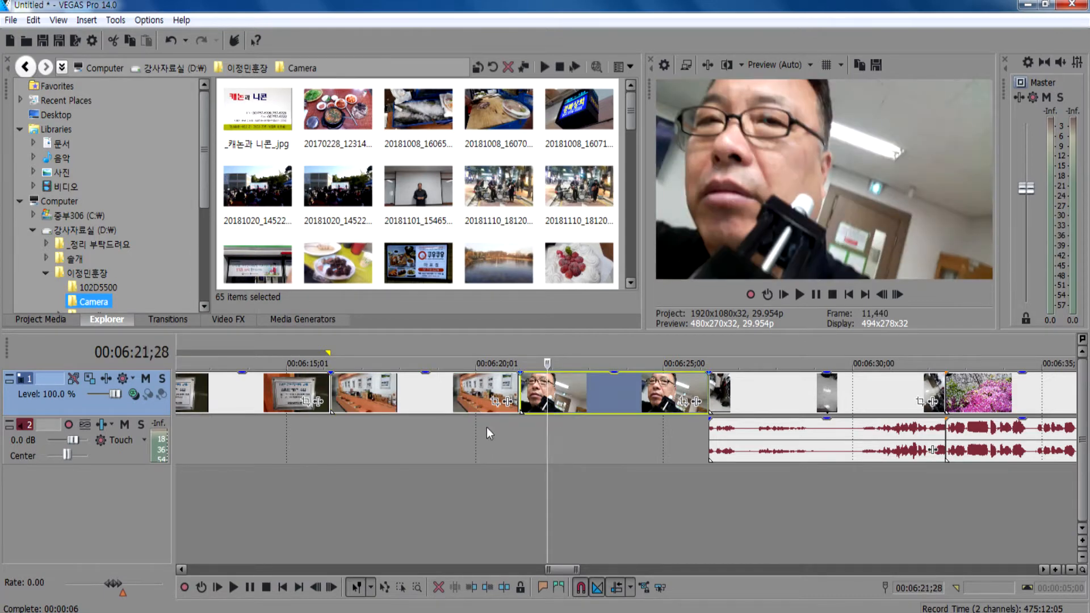
Play the timeline from 00:06:20;10 and from 00:06:14;12, and return the cursor to 00:06:12;03.
{"action": "left_click", "coordinate": [486, 427]}
{"action": "key", "text": "space"}
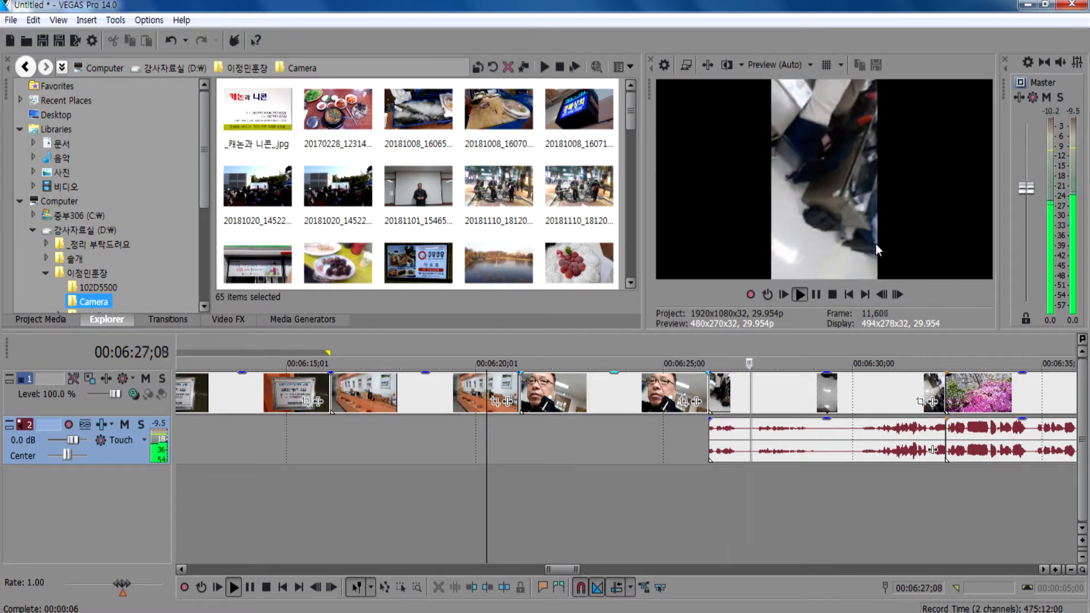
{"action": "key", "text": "space"}
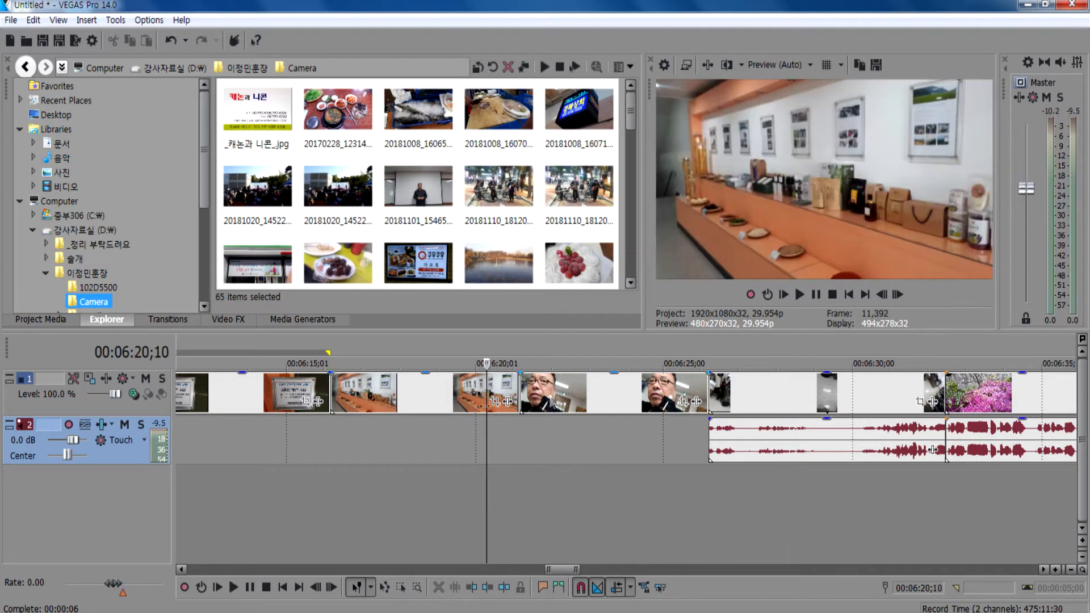
{"action": "left_click", "coordinate": [263, 425]}
{"action": "key", "text": "space"}
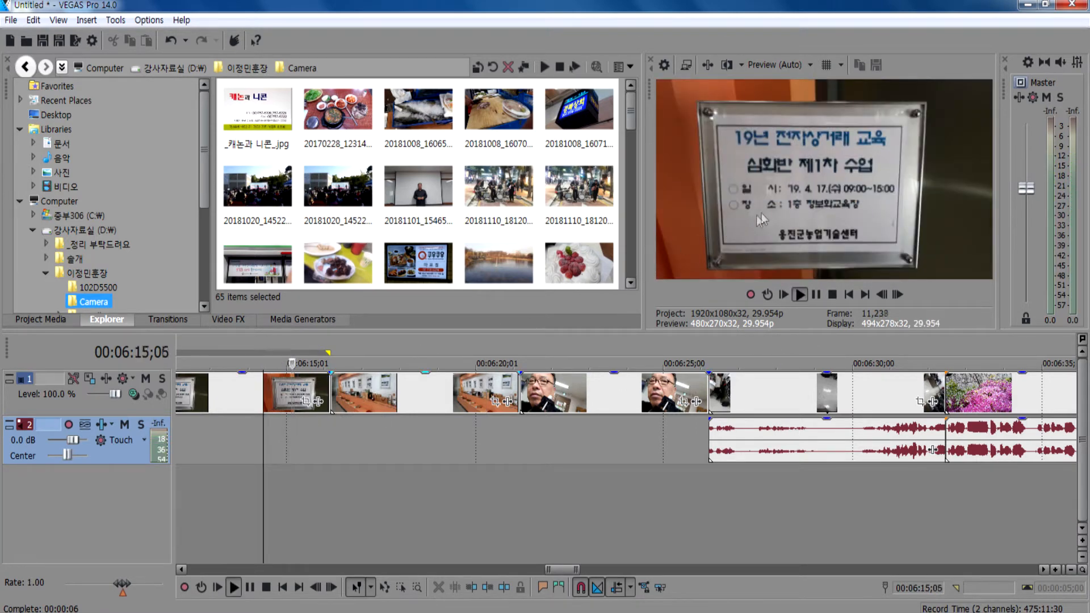
{"action": "key", "text": "space"}
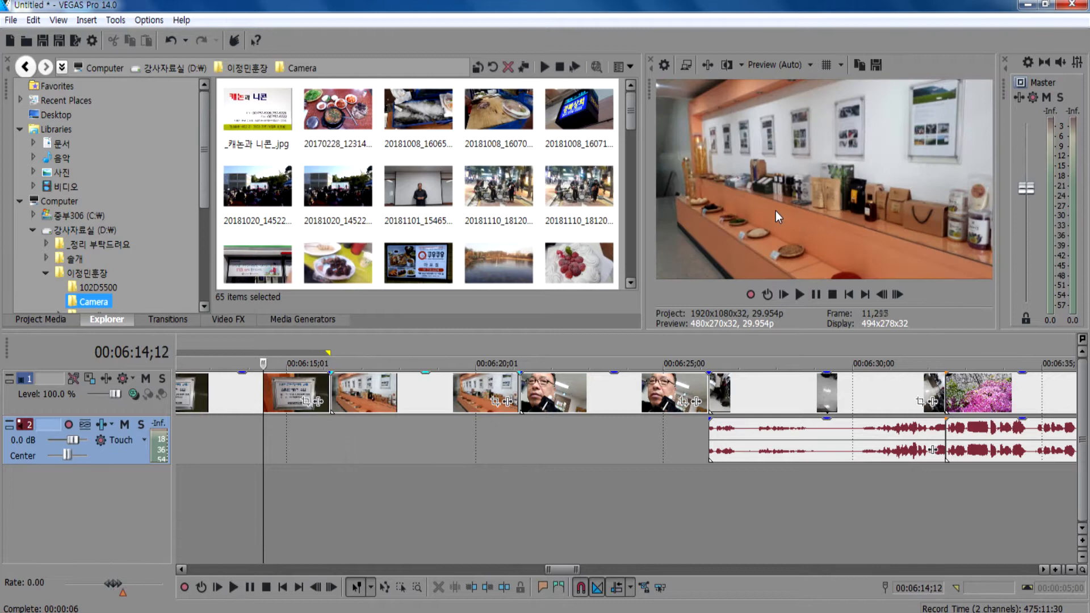
{"action": "key", "text": "Left"}
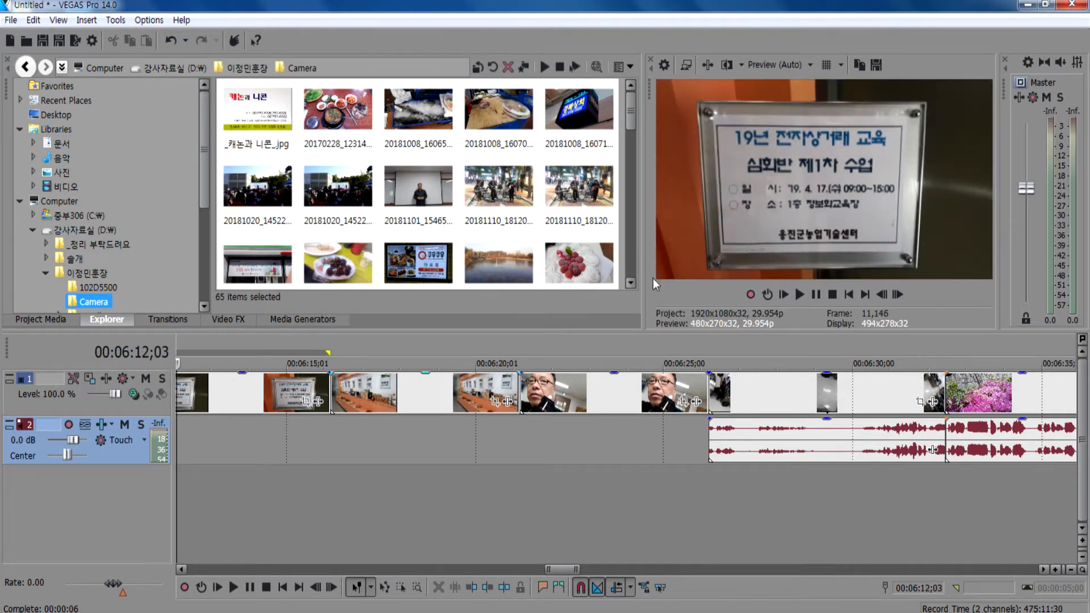
Examine the whole timeline and its opening photos, previewing them at 00:00:05;00 and 00:00:04;06.
{"action": "scroll", "coordinate": [387, 444], "scroll_direction": "down", "scroll_amount": 4}
{"action": "scroll", "coordinate": [360, 454], "scroll_direction": "down", "scroll_amount": 6}
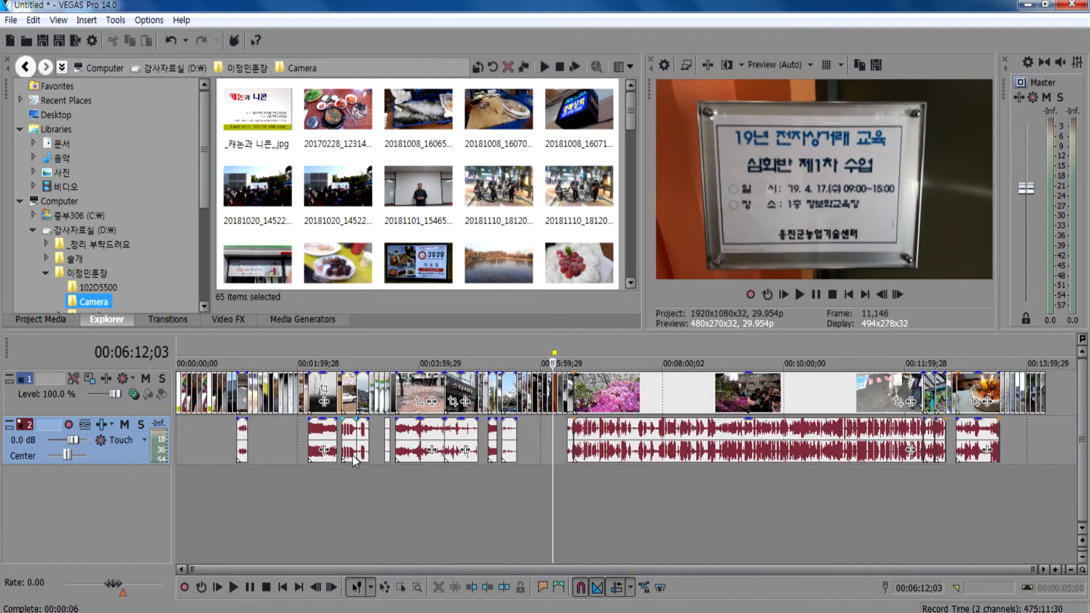
{"action": "scroll", "coordinate": [363, 489], "scroll_direction": "up", "scroll_amount": 9}
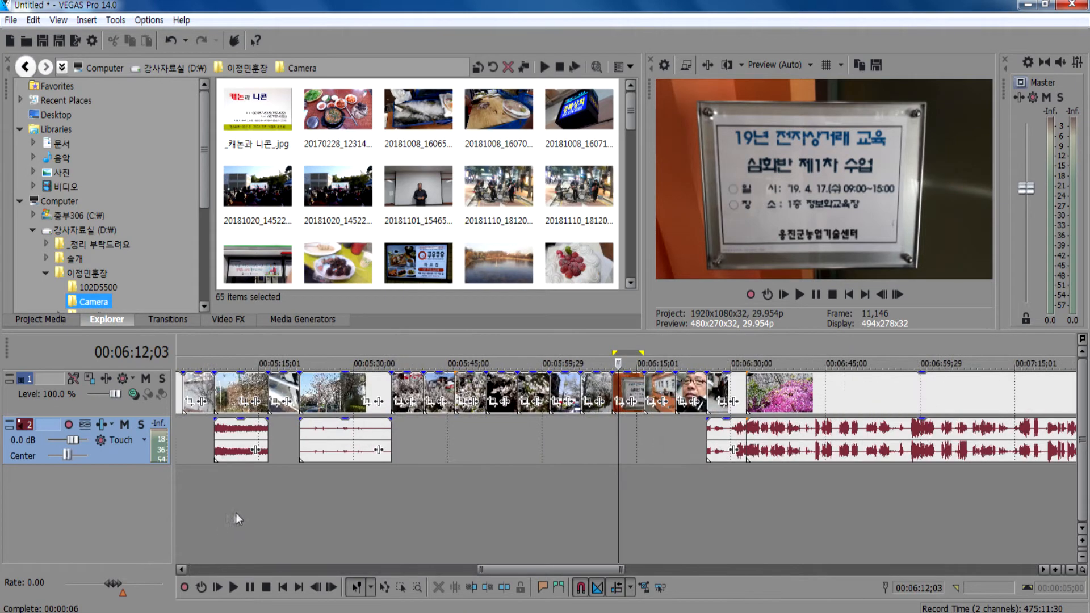
{"action": "scroll", "coordinate": [363, 486], "scroll_direction": "down", "scroll_amount": 3}
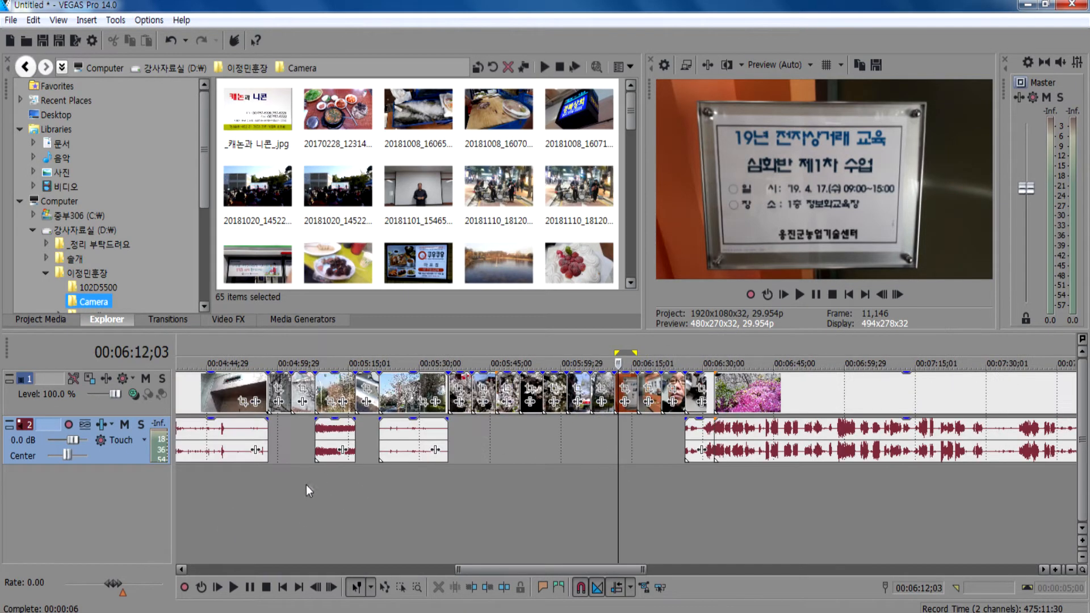
{"action": "scroll", "coordinate": [301, 489], "scroll_direction": "up", "scroll_amount": 4}
{"action": "left_click_drag", "start_coordinate": [585, 570], "coordinate": [196, 547]}
{"action": "left_click", "coordinate": [269, 435]}
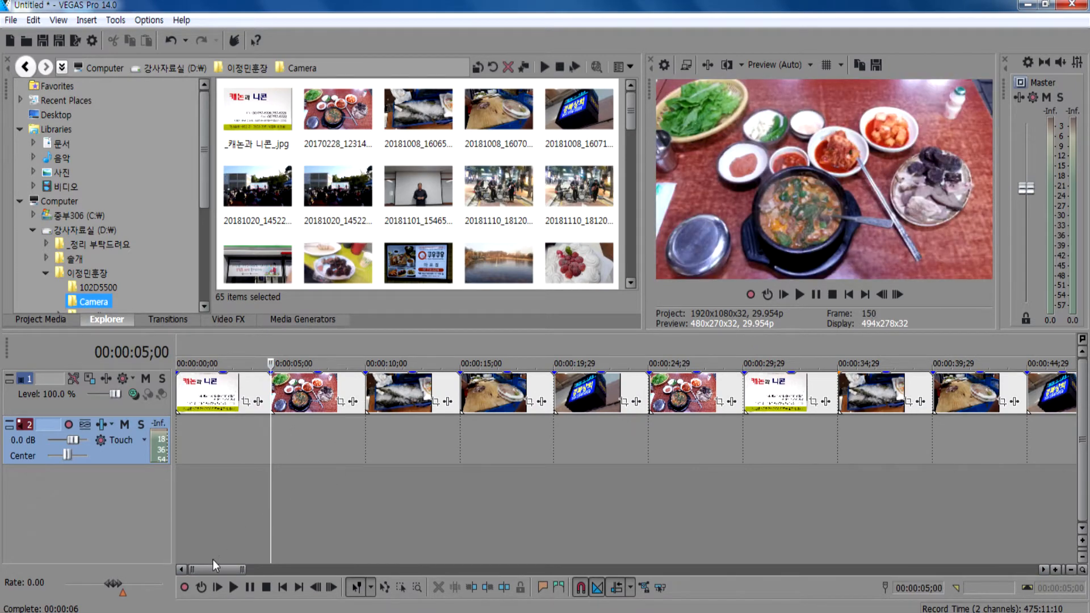
{"action": "left_click_drag", "start_coordinate": [215, 568], "coordinate": [190, 568]}
{"action": "left_click", "coordinate": [255, 462]}
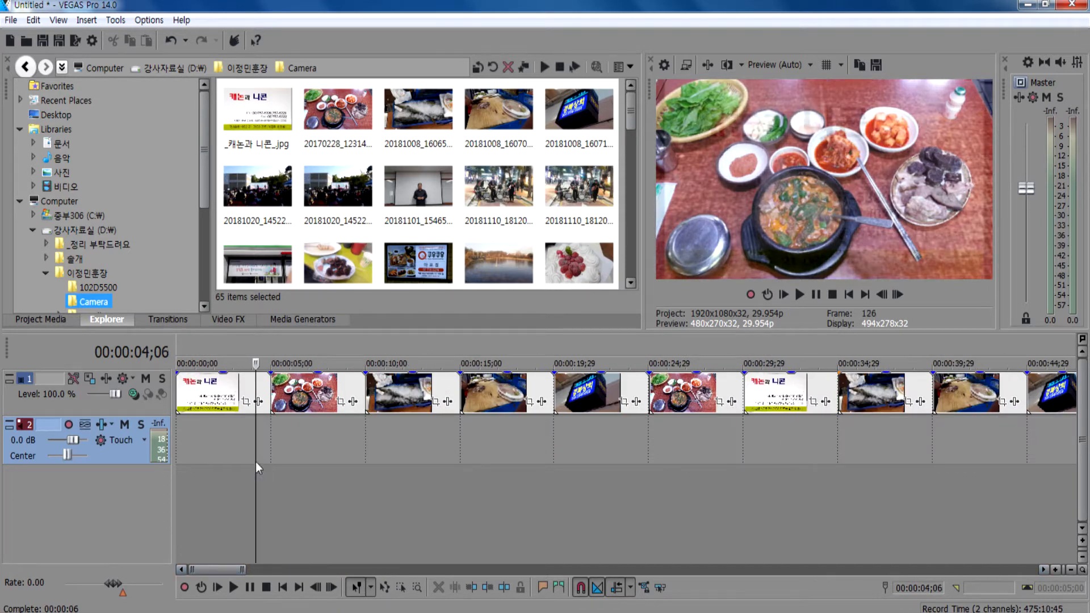
{"action": "scroll", "coordinate": [254, 464], "scroll_direction": "down", "scroll_amount": 6}
{"action": "scroll", "coordinate": [254, 465], "scroll_direction": "down", "scroll_amount": 4}
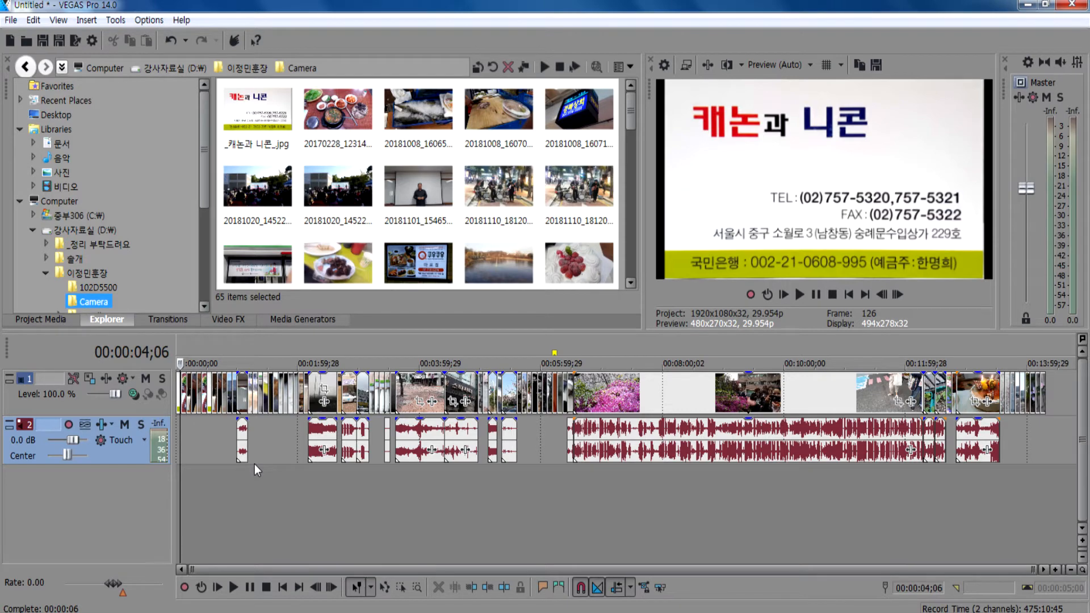
Examine the opening photos on the timeline, previewing the fish-box photo at 00:00:11;20, 00:00:12;16 and 00:00:12;07.
{"action": "scroll", "coordinate": [218, 456], "scroll_direction": "up", "scroll_amount": 8}
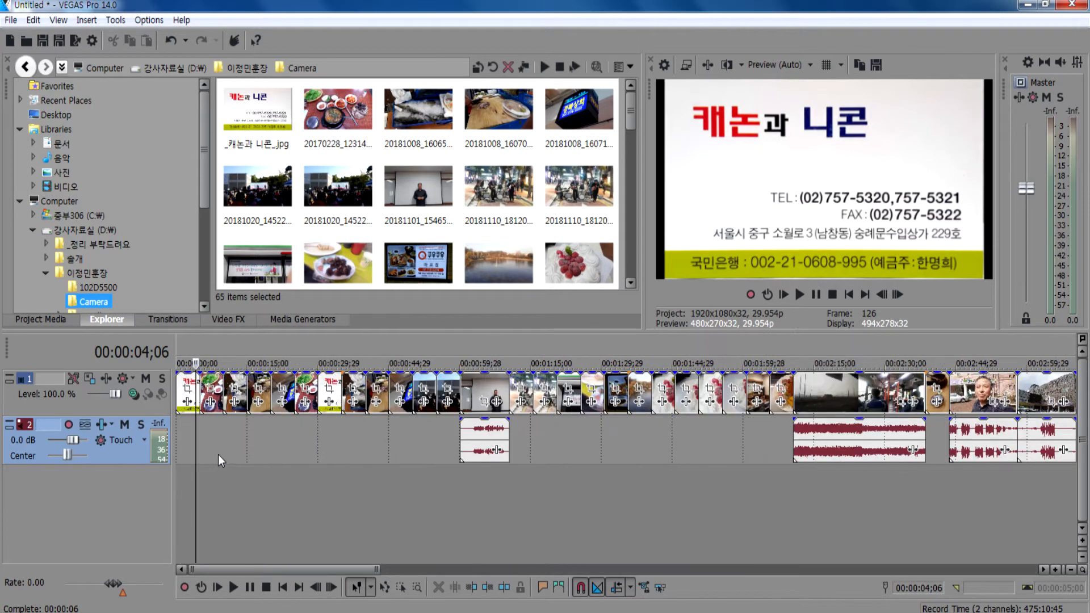
{"action": "left_click", "coordinate": [397, 394]}
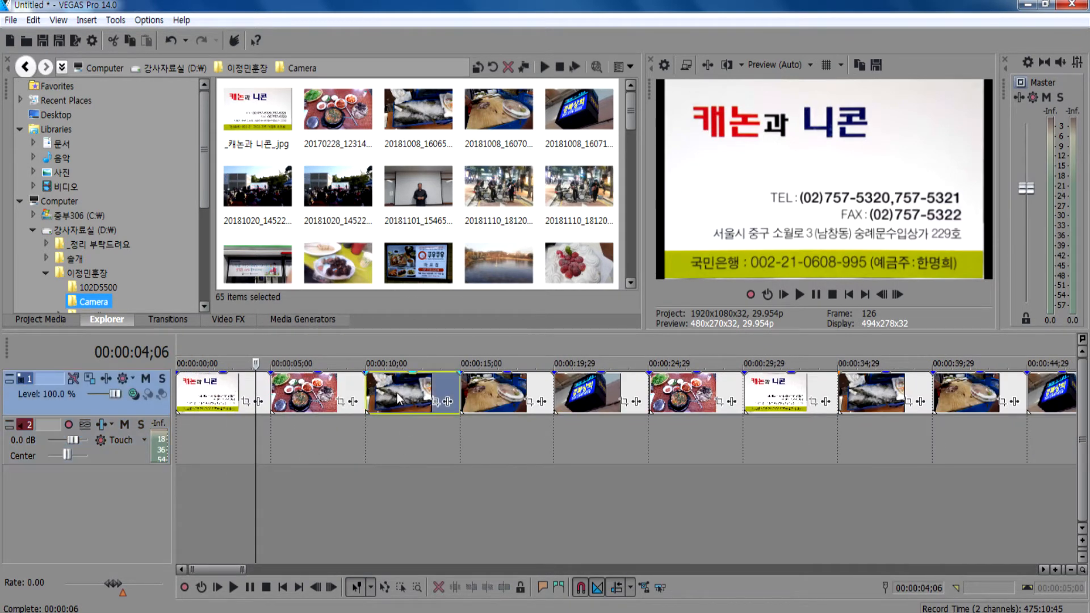
{"action": "scroll", "coordinate": [398, 394], "scroll_direction": "up", "scroll_amount": 3}
{"action": "scroll", "coordinate": [397, 394], "scroll_direction": "up", "scroll_amount": 2}
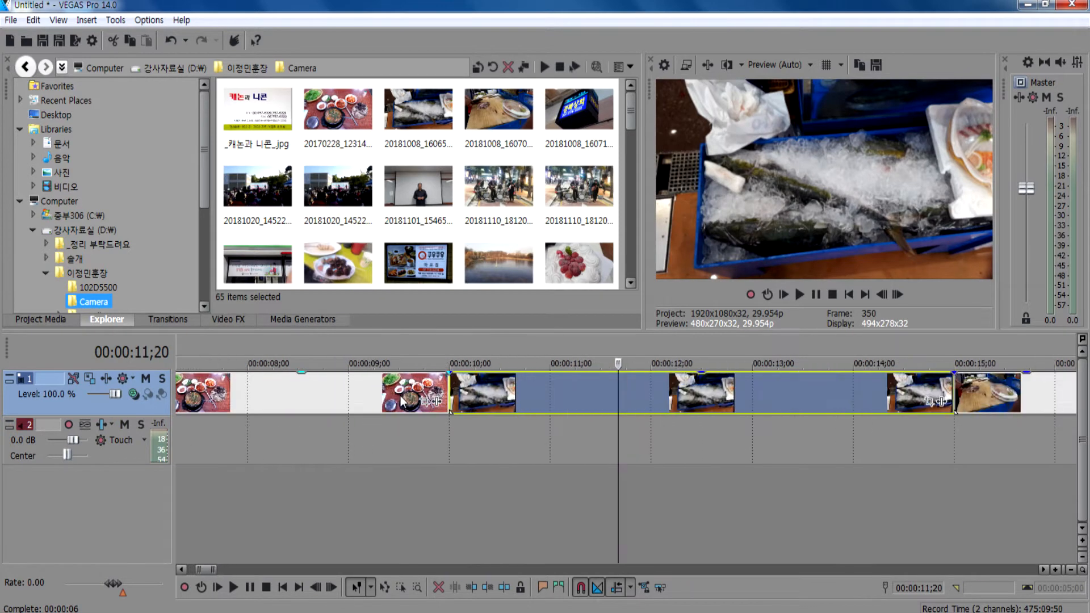
{"action": "scroll", "coordinate": [401, 400], "scroll_direction": "down", "scroll_amount": 3}
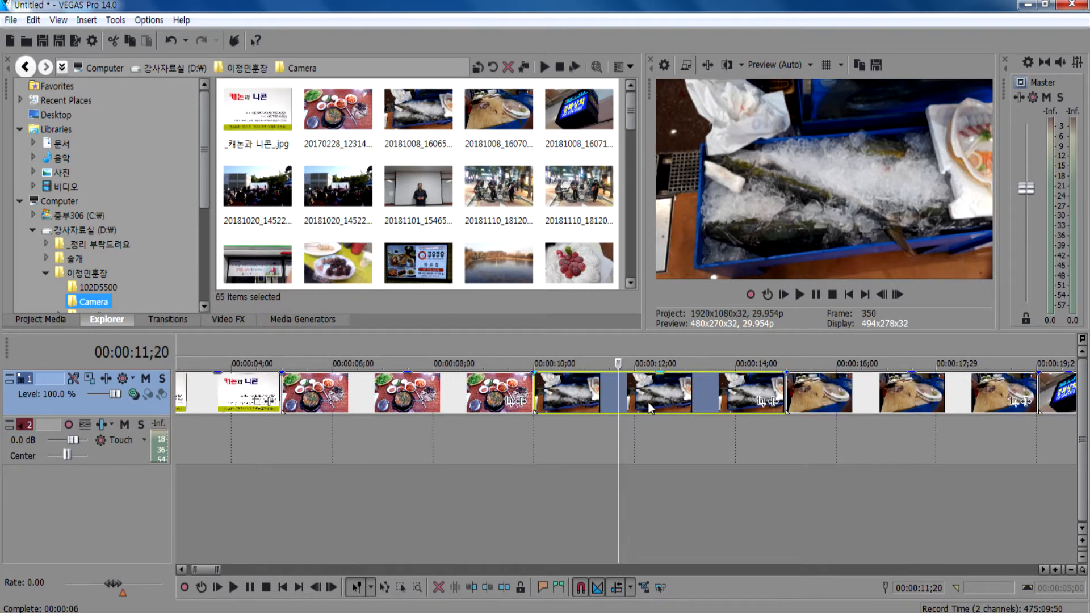
{"action": "left_click", "coordinate": [662, 398]}
{"action": "scroll", "coordinate": [523, 448], "scroll_direction": "down", "scroll_amount": 2}
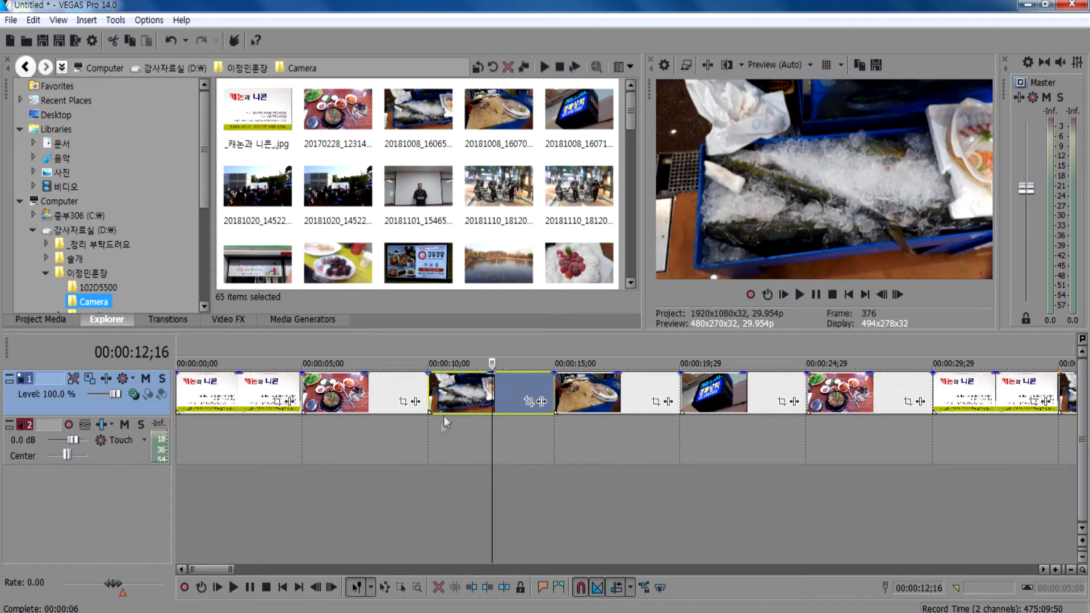
{"action": "left_click", "coordinate": [581, 398]}
{"action": "left_click", "coordinate": [484, 393]}
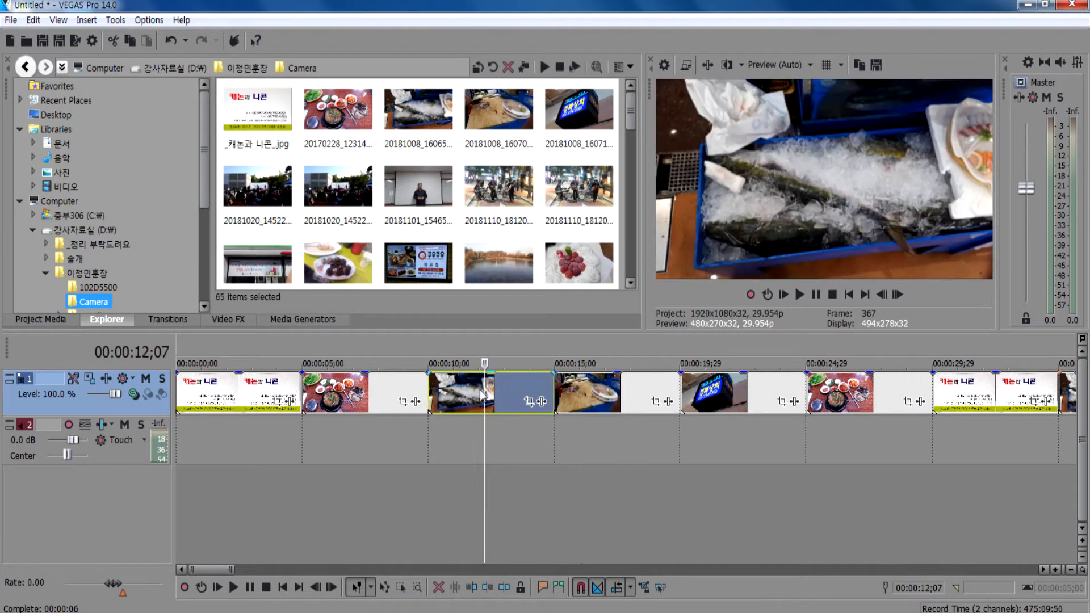
{"action": "left_click_drag", "start_coordinate": [458, 393], "coordinate": [506, 397]}
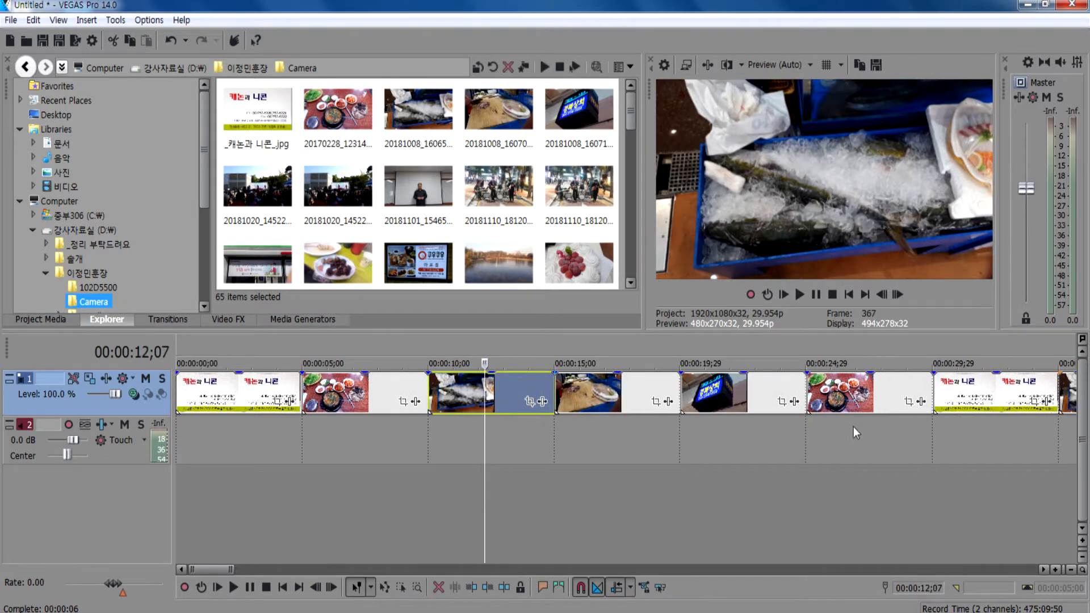
Overlap the second food-table photo with the end of the shop-sign photo by 29 frames, and select the range 00:00:23;22 to 00:00:25;05 around the crossfade.
{"action": "left_click", "coordinate": [881, 387]}
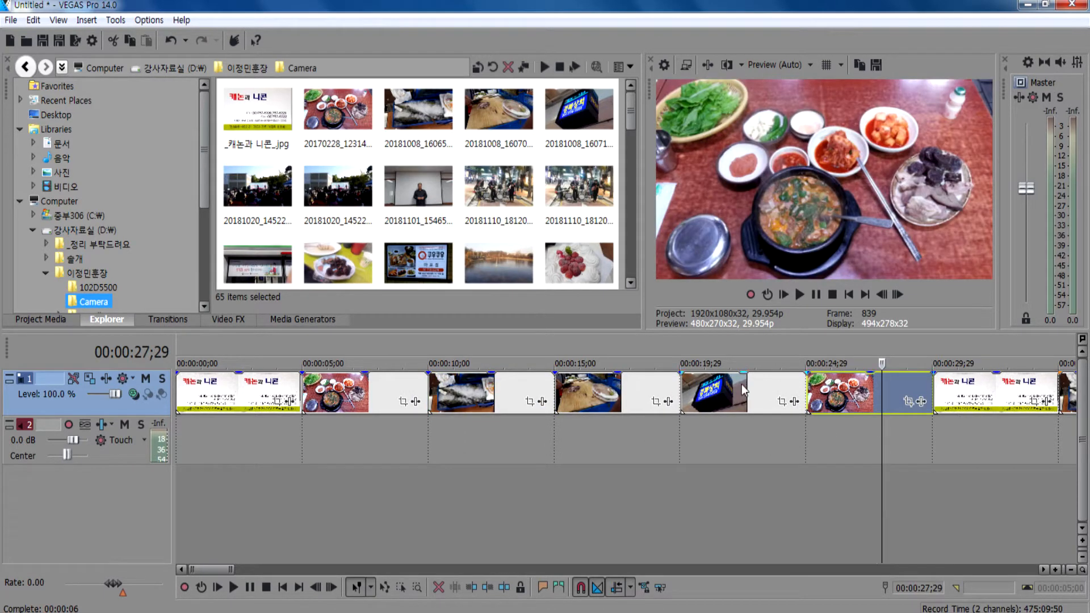
{"action": "left_click", "coordinate": [741, 384]}
{"action": "left_click", "coordinate": [855, 389]}
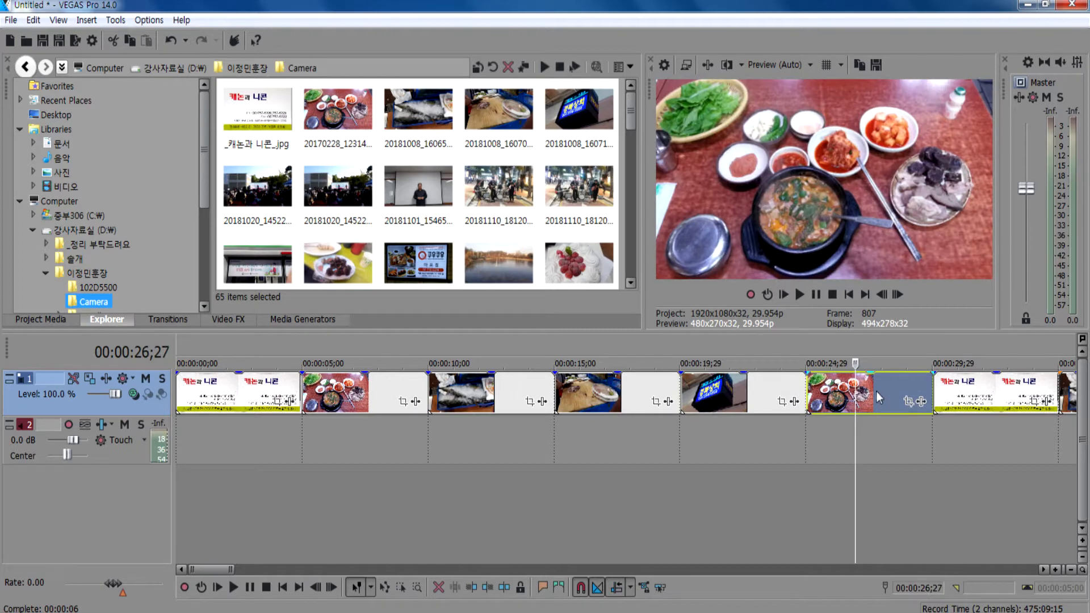
{"action": "left_click_drag", "start_coordinate": [877, 390], "coordinate": [803, 428]}
{"action": "scroll", "coordinate": [803, 428], "scroll_direction": "up", "scroll_amount": 3}
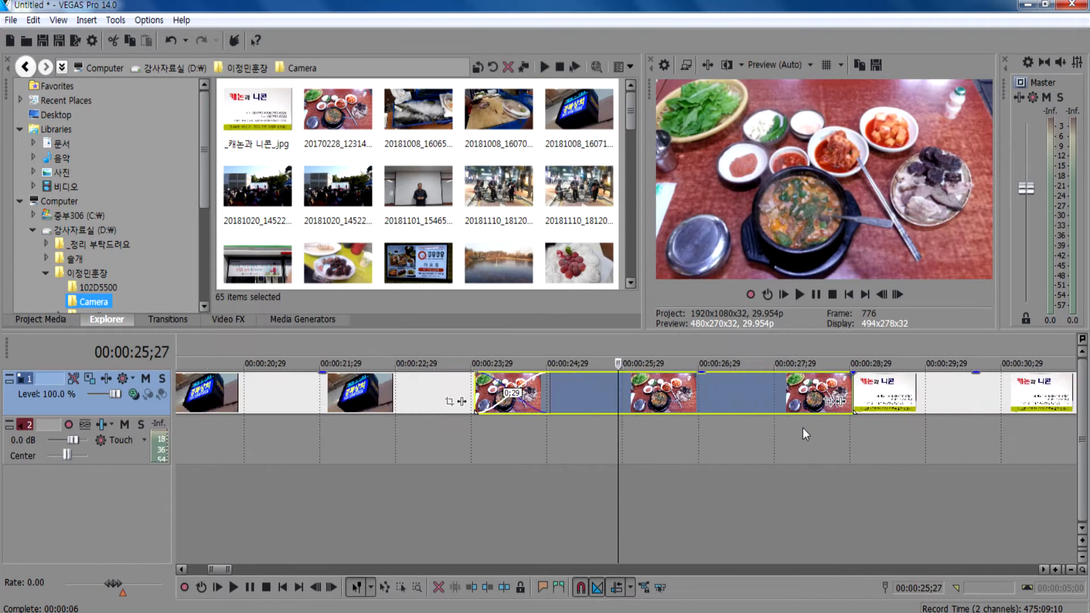
{"action": "left_click_drag", "start_coordinate": [454, 423], "coordinate": [563, 437]}
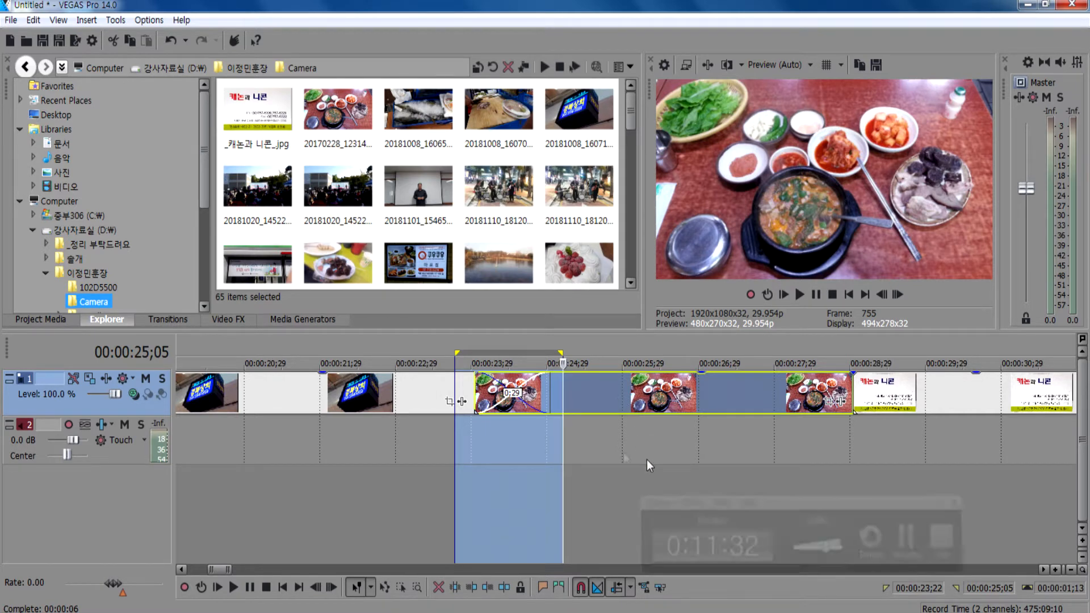
Move the food-table photo later on the track, leaving a gap of about one second after the shop-sign photo.
{"action": "left_click_drag", "start_coordinate": [595, 400], "coordinate": [694, 406]}
{"action": "left_click", "coordinate": [673, 449]}
{"action": "left_click_drag", "start_coordinate": [558, 440], "coordinate": [595, 442]}
{"action": "left_click", "coordinate": [550, 443]}
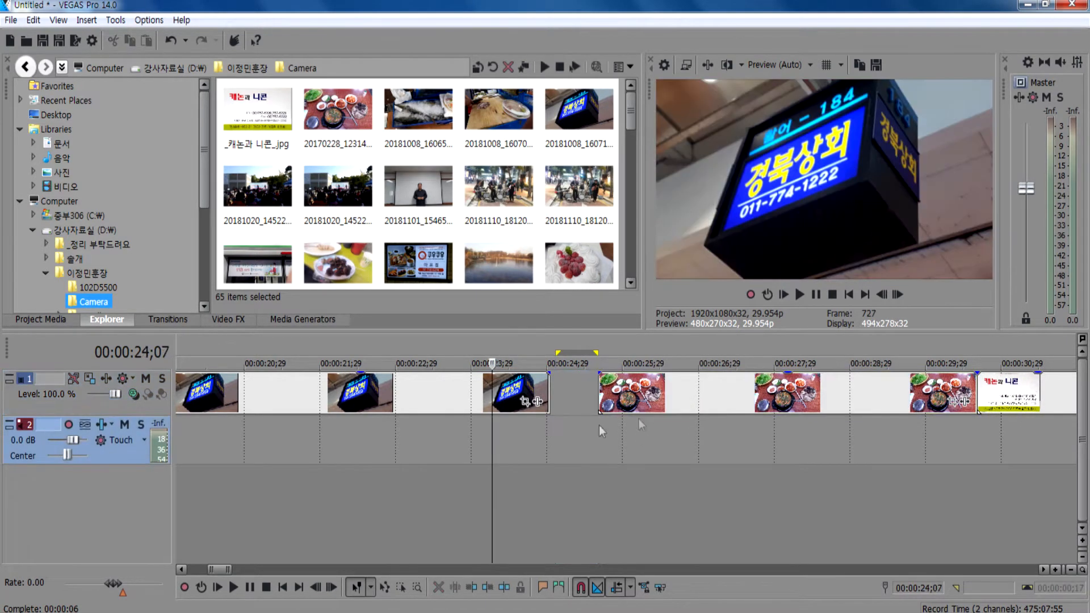
{"action": "mouse_move", "coordinate": [701, 400]}
{"action": "left_mouse_down"}
{"action": "mouse_move", "coordinate": [635, 386]}
{"action": "mouse_move", "coordinate": [700, 390]}
{"action": "left_mouse_up"}
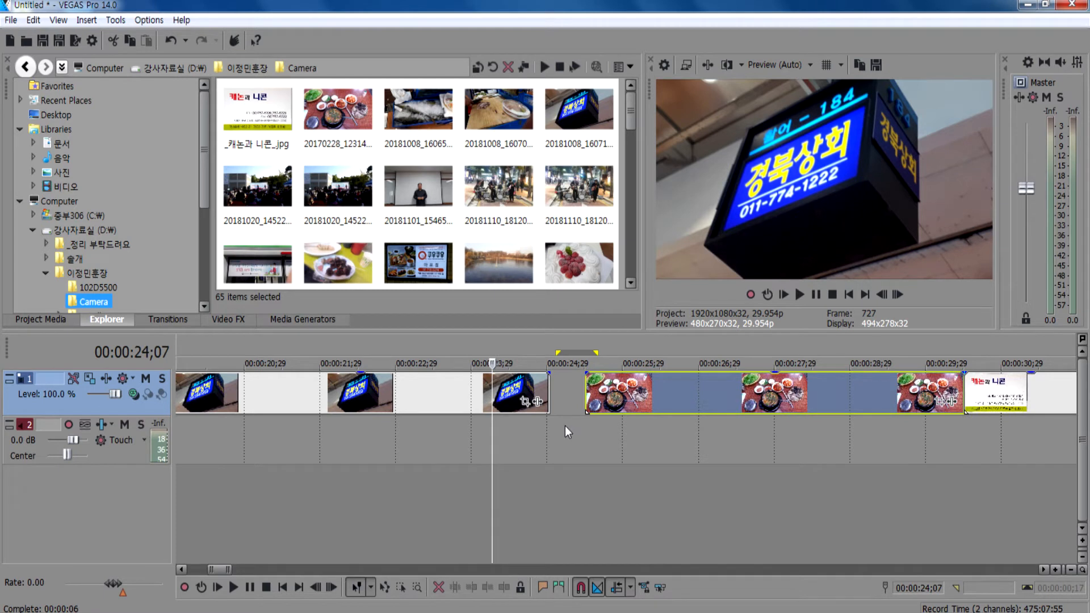
{"action": "left_click_drag", "start_coordinate": [660, 396], "coordinate": [711, 392]}
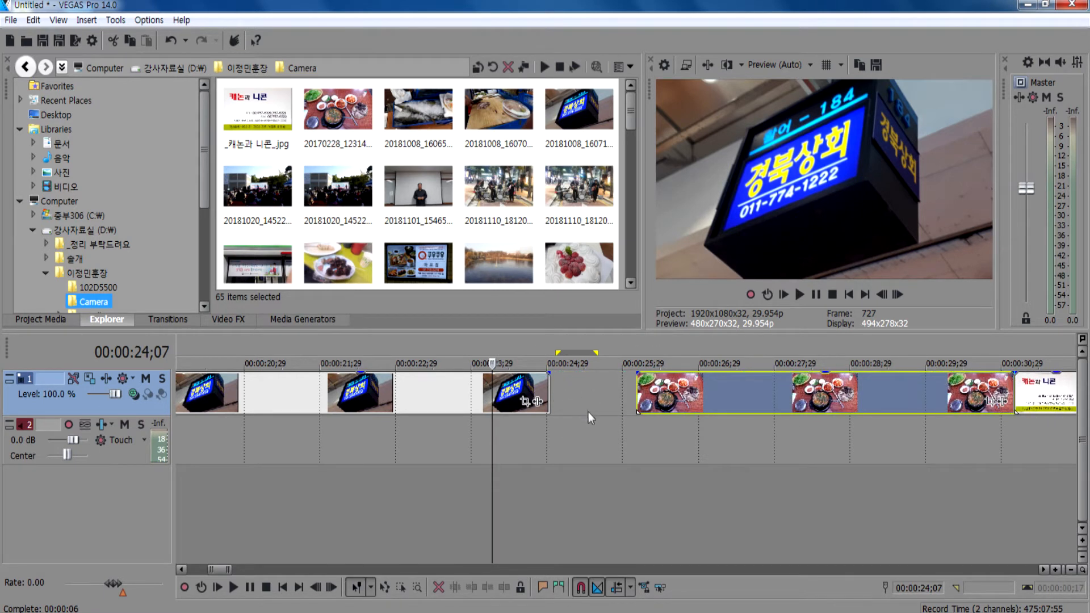
Play the gap between the two photos from 00:00:24;07 and place the cursor inside it at 00:00:25;16.
{"action": "key", "text": "space"}
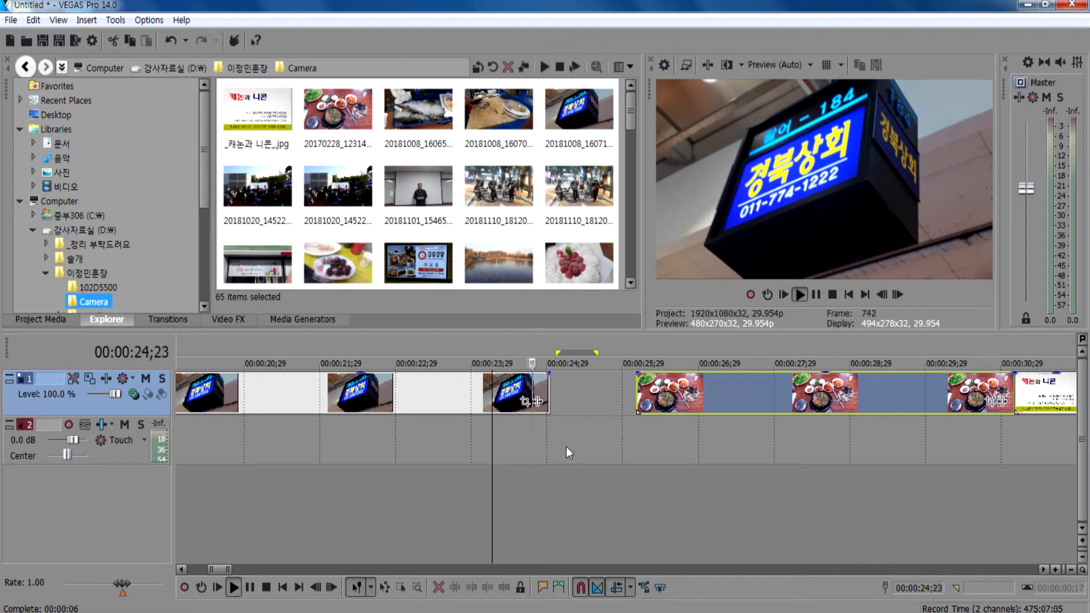
{"action": "left_click", "coordinate": [786, 294]}
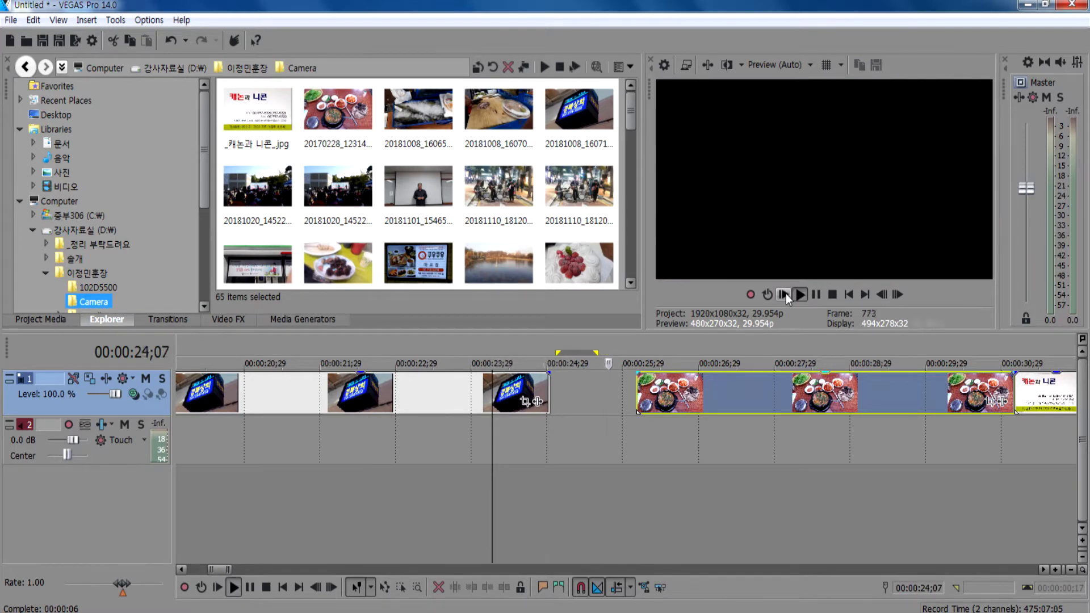
{"action": "left_click", "coordinate": [591, 423]}
{"action": "key", "text": "space"}
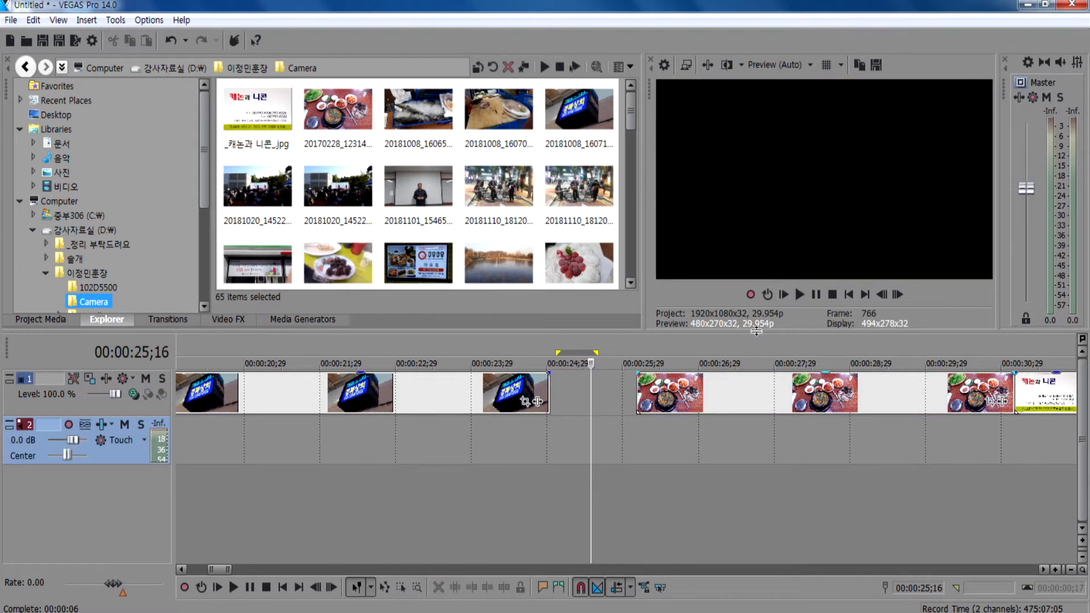
Move the food-table photo back over the end of the shop-sign photo to form a 29-frame crossfade.
{"action": "left_click_drag", "start_coordinate": [748, 387], "coordinate": [636, 373]}
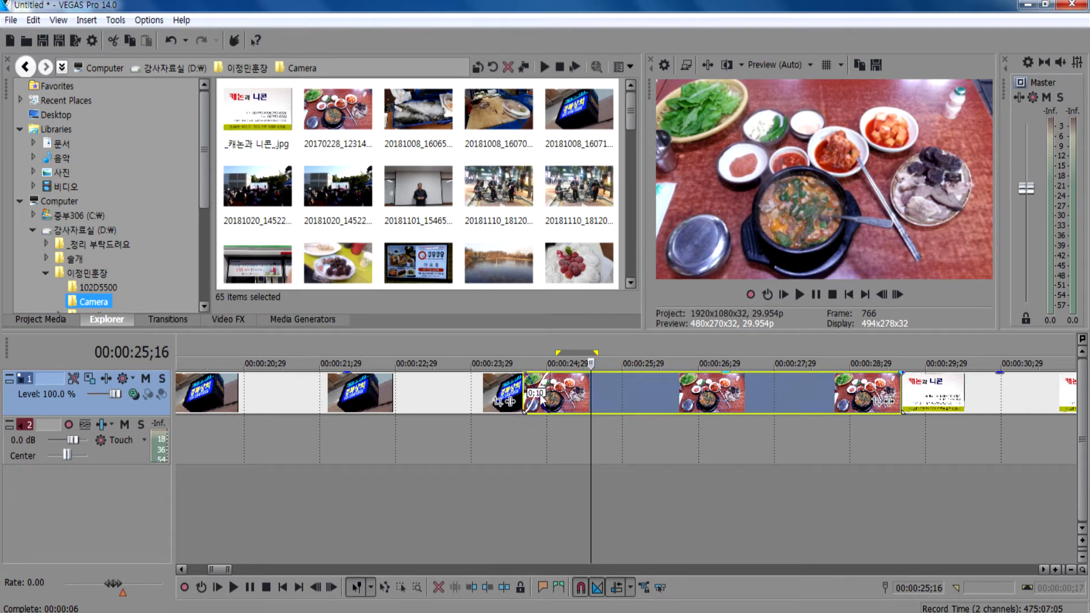
{"action": "left_click_drag", "start_coordinate": [663, 396], "coordinate": [612, 394]}
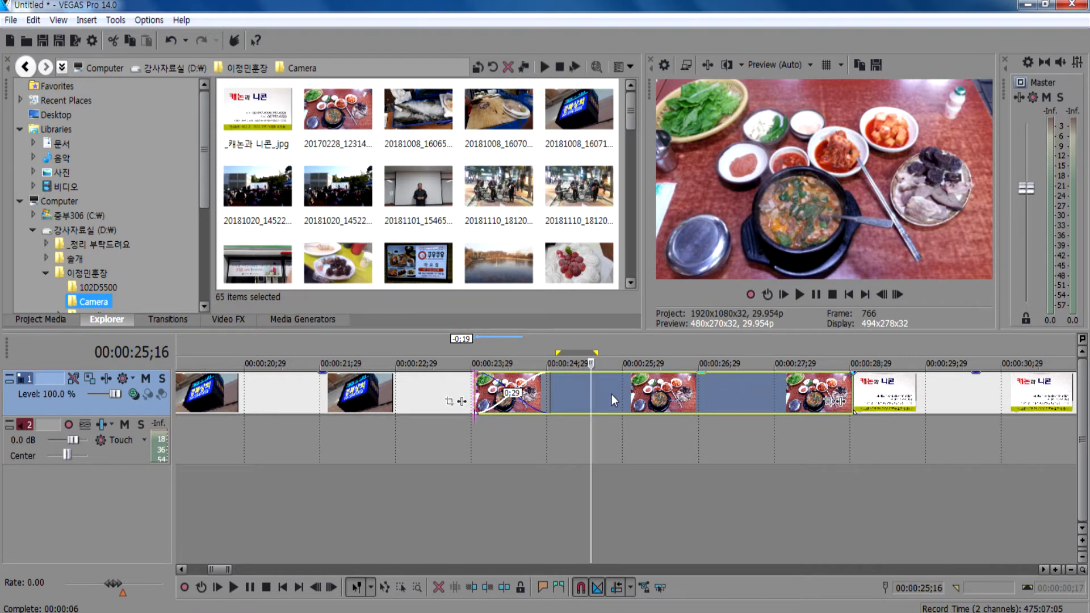
{"action": "left_click_drag", "start_coordinate": [611, 395], "coordinate": [593, 390]}
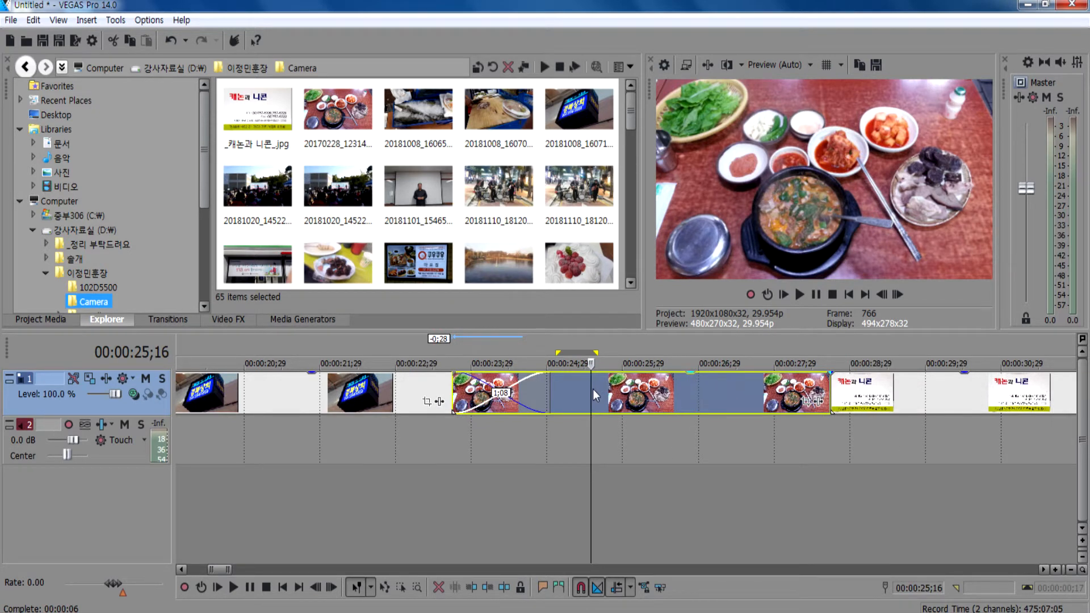
{"action": "left_click_drag", "start_coordinate": [592, 389], "coordinate": [611, 386]}
Select the range 00:00:23;02 to 00:00:25;28 around the crossfade and play it.
{"action": "left_click", "coordinate": [450, 431]}
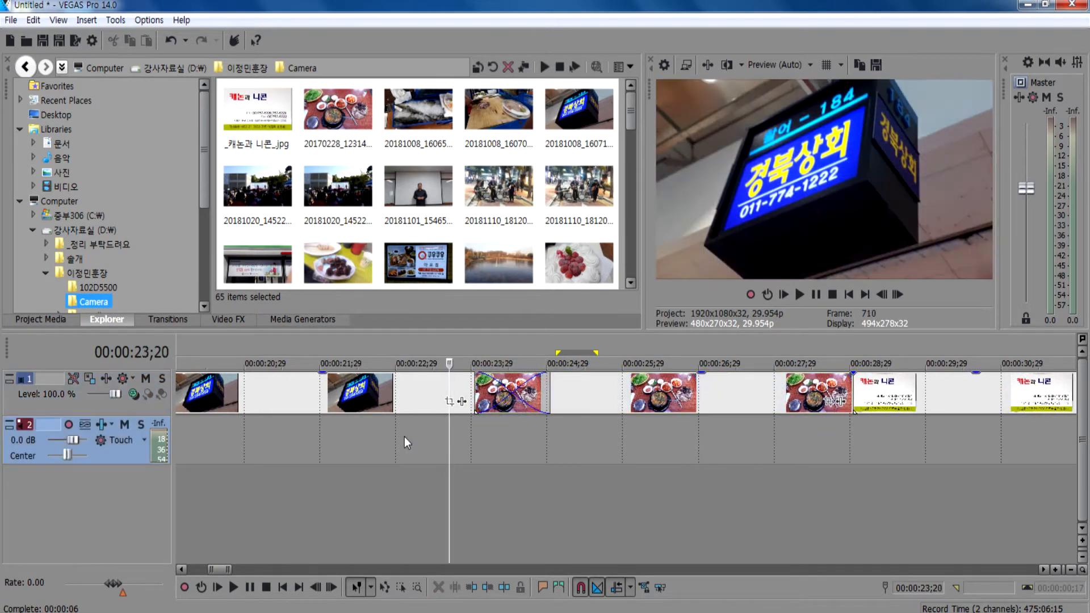
{"action": "left_click_drag", "start_coordinate": [404, 437], "coordinate": [621, 437]}
{"action": "key", "text": "space"}
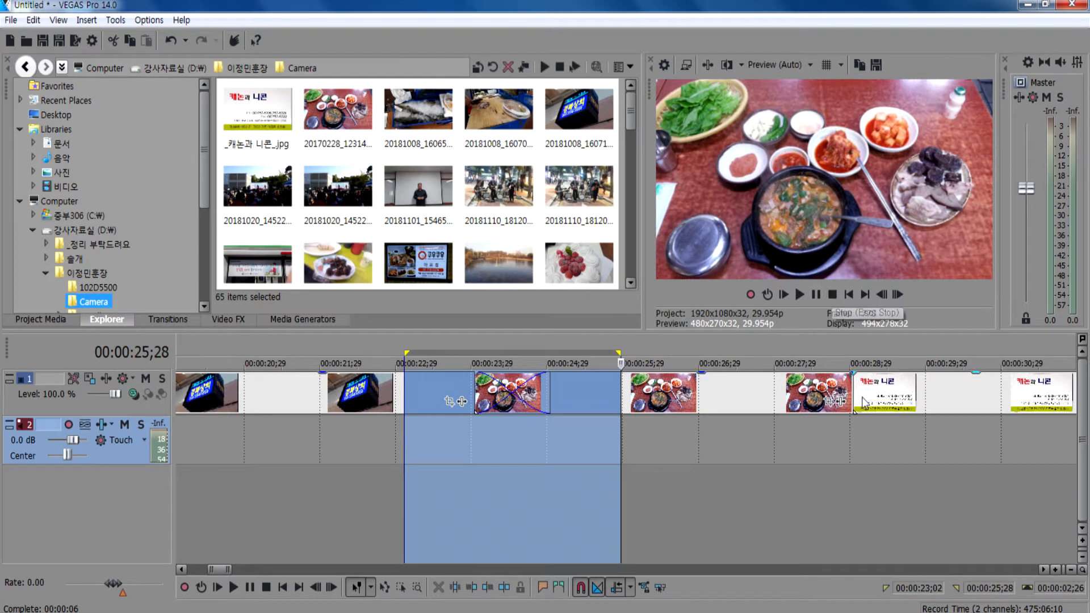
Play the hard cut from the food-table photo to the business-card photo repeatedly, starting just before 00:00:28;29.
{"action": "left_click", "coordinate": [826, 452]}
{"action": "key", "text": "space"}
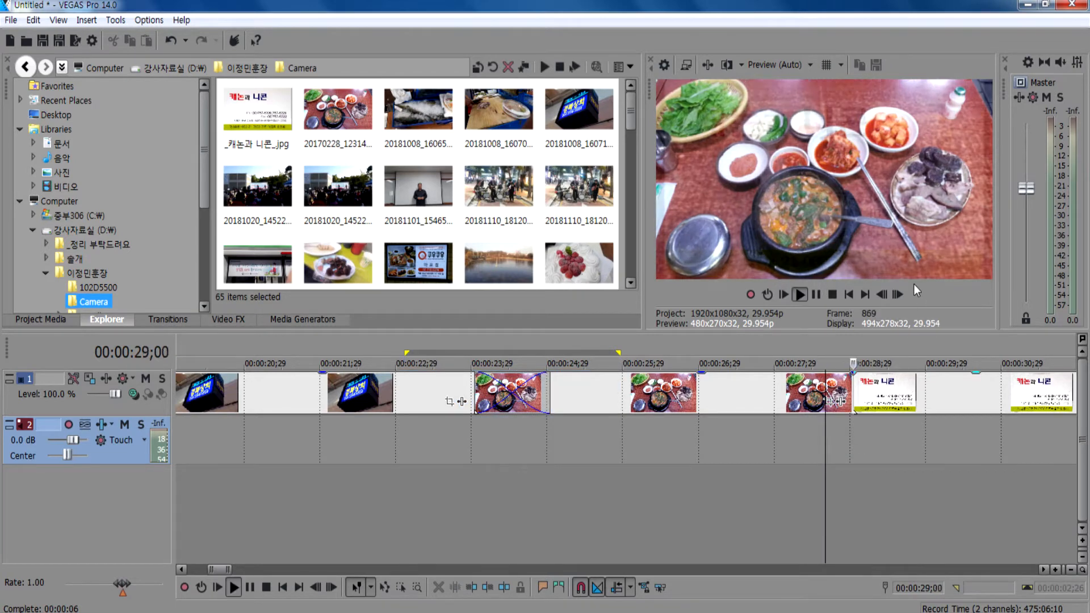
{"action": "key", "text": "space"}
{"action": "key", "text": "space"}
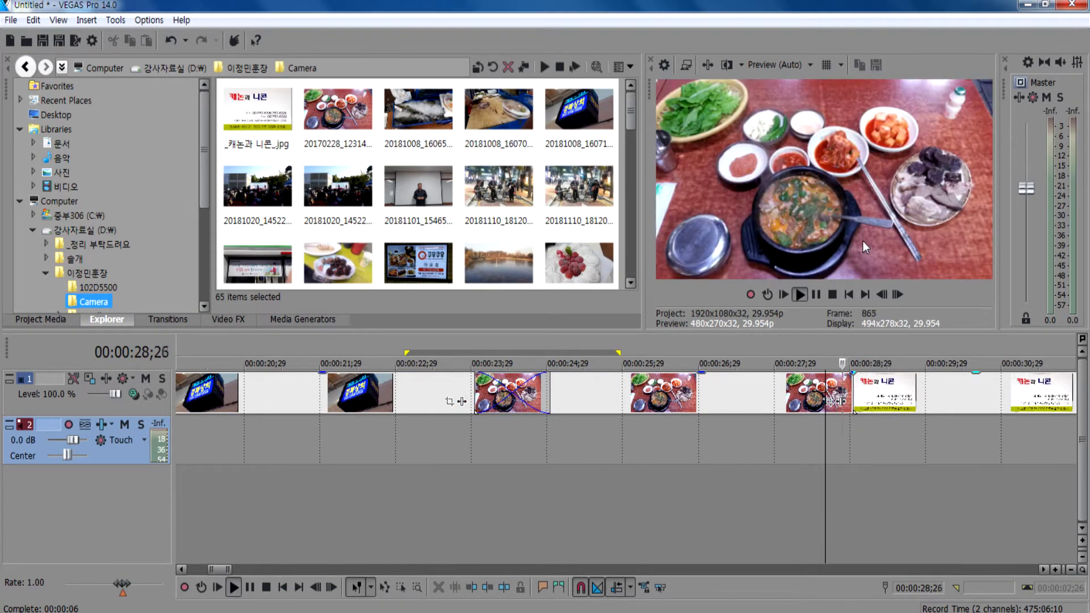
{"action": "key", "text": "space"}
{"action": "key", "text": "space"}
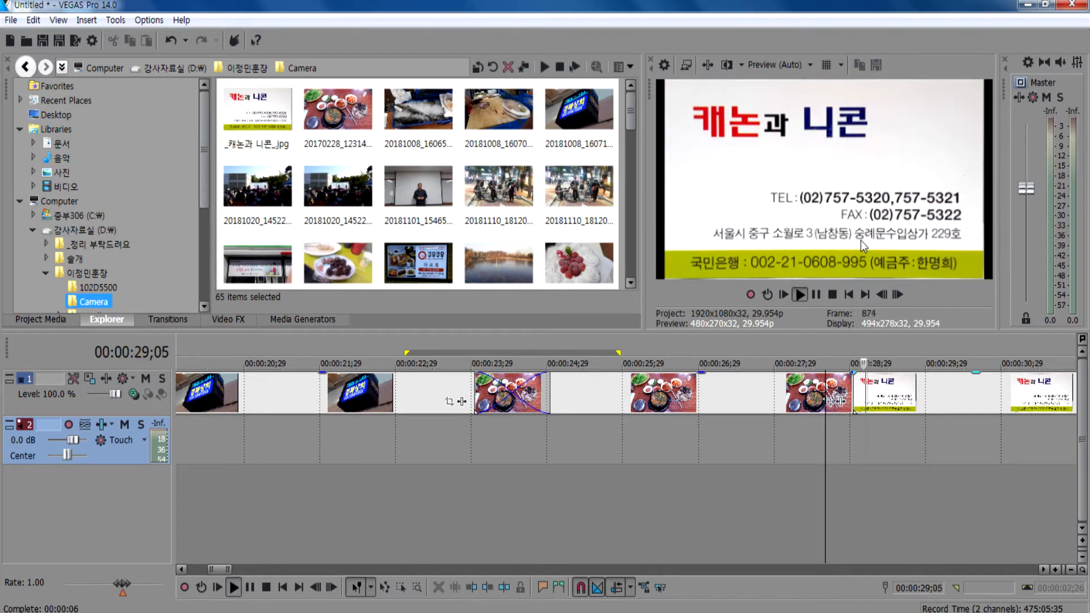
{"action": "key", "text": "space"}
Play the crossfade over the range 00:00:23;19 to 00:00:25;11, and return the cursor to 00:00:22;18 in the shop-sign photo.
{"action": "left_click_drag", "start_coordinate": [451, 443], "coordinate": [578, 451]}
{"action": "key", "text": "space"}
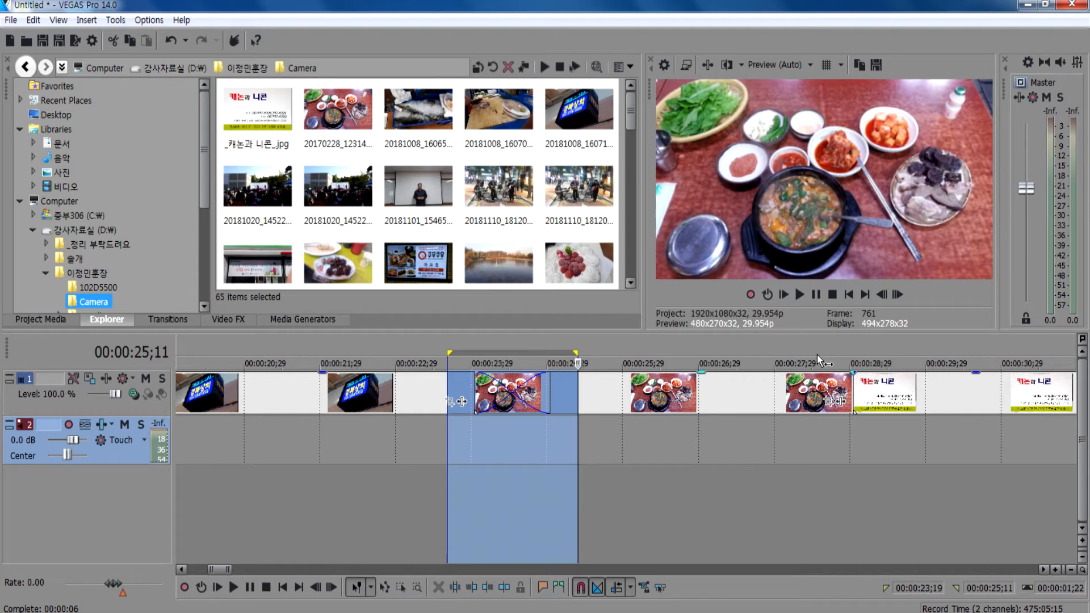
{"action": "key", "text": "space"}
{"action": "key", "text": "space"}
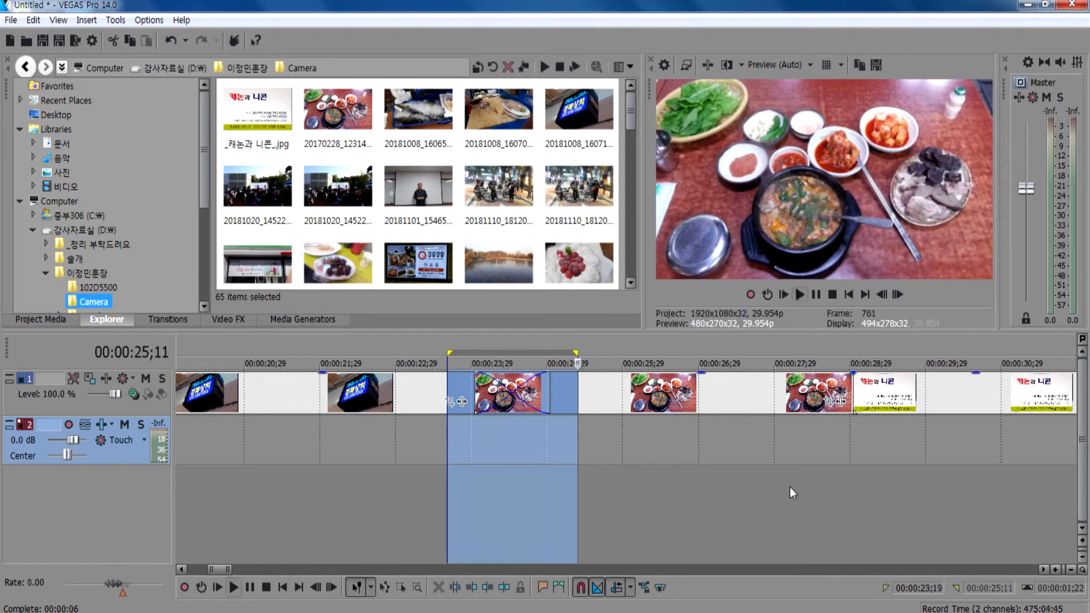
{"action": "left_click", "coordinate": [755, 487]}
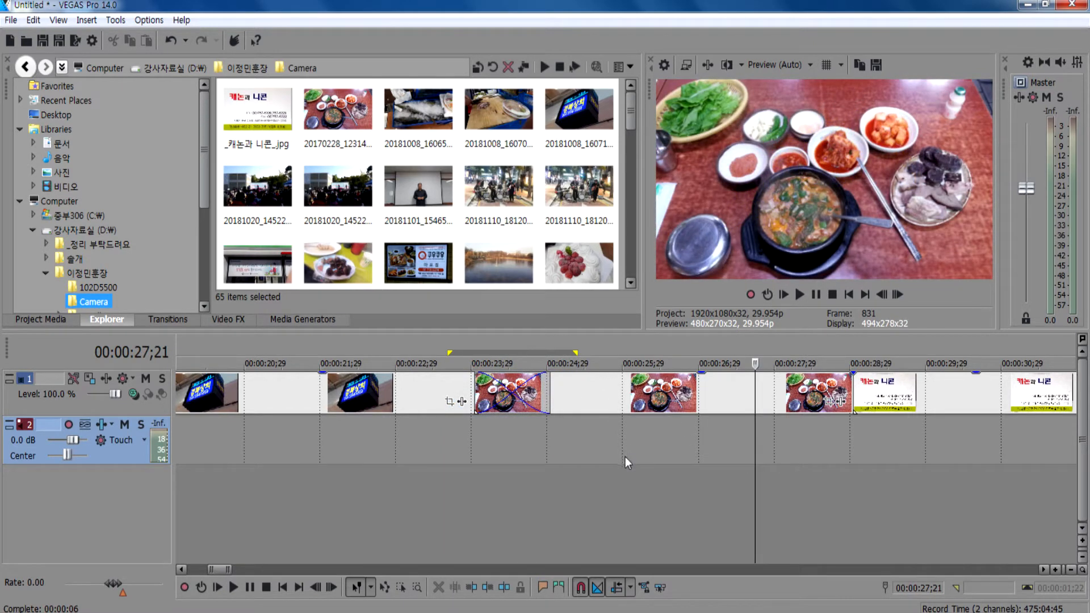
{"action": "left_click", "coordinate": [262, 442]}
{"action": "left_click", "coordinate": [369, 440]}
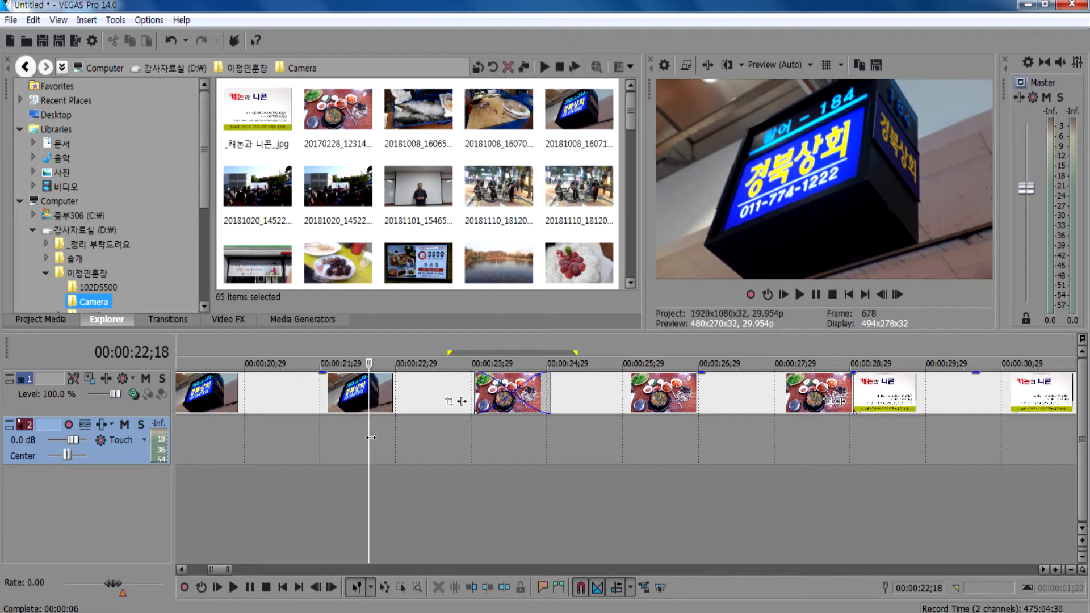
Select all clips on the timeline and delete them, leaving both tracks empty.
{"action": "key", "text": "ctrl+a"}
{"action": "key", "text": "Delete"}
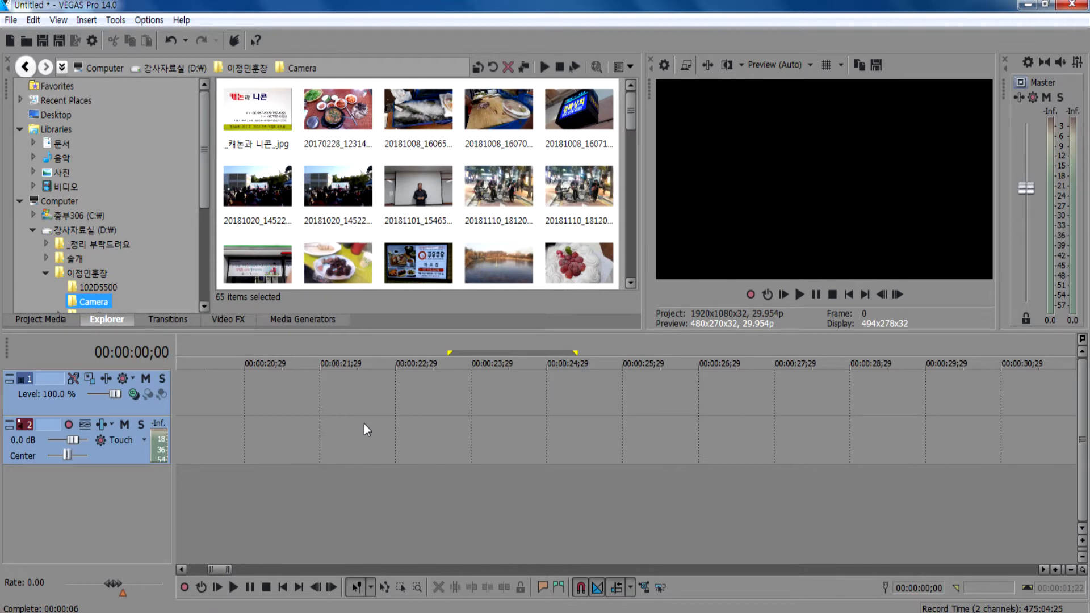
{"action": "left_click", "coordinate": [208, 400]}
Switch to Notepad and write "사진을 가져오면 기본적으로 5초동안 보입니다." beneath the heading of section 2.
{"action": "key", "text": "alt+Tab"}
{"action": "scroll", "coordinate": [276, 450], "scroll_direction": "down", "scroll_amount": 2}
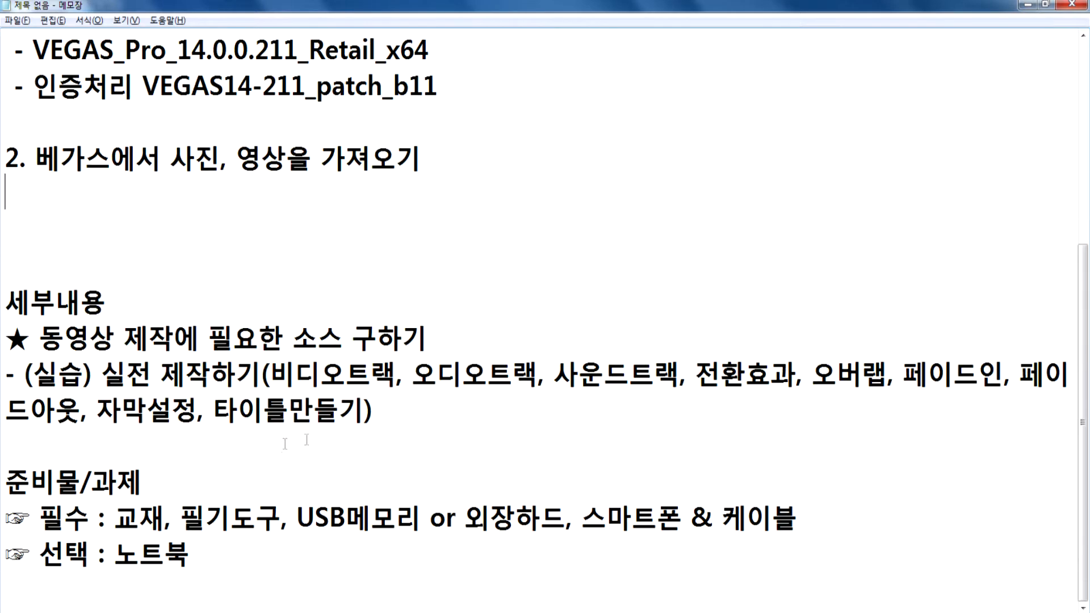
{"action": "type", "text": "사진으,ㄹ"}
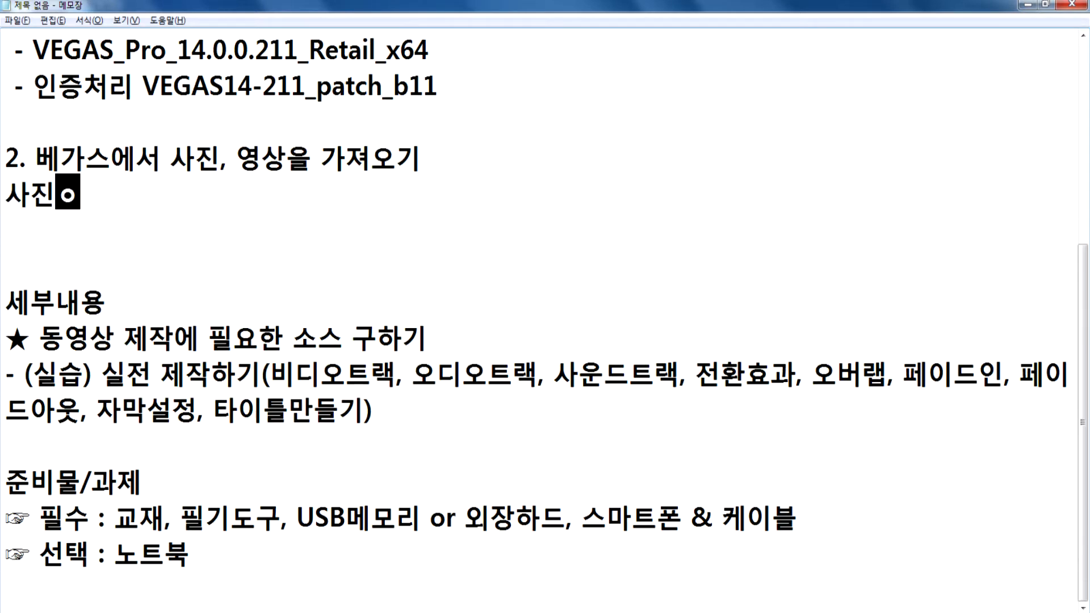
{"action": "key", "text": "BackSpace"}
{"action": "key", "text": "BackSpace"}
{"action": "key", "text": "BackSpace"}
{"action": "key", "text": "BackSpace"}
{"action": "type", "text": "을 가져오"}
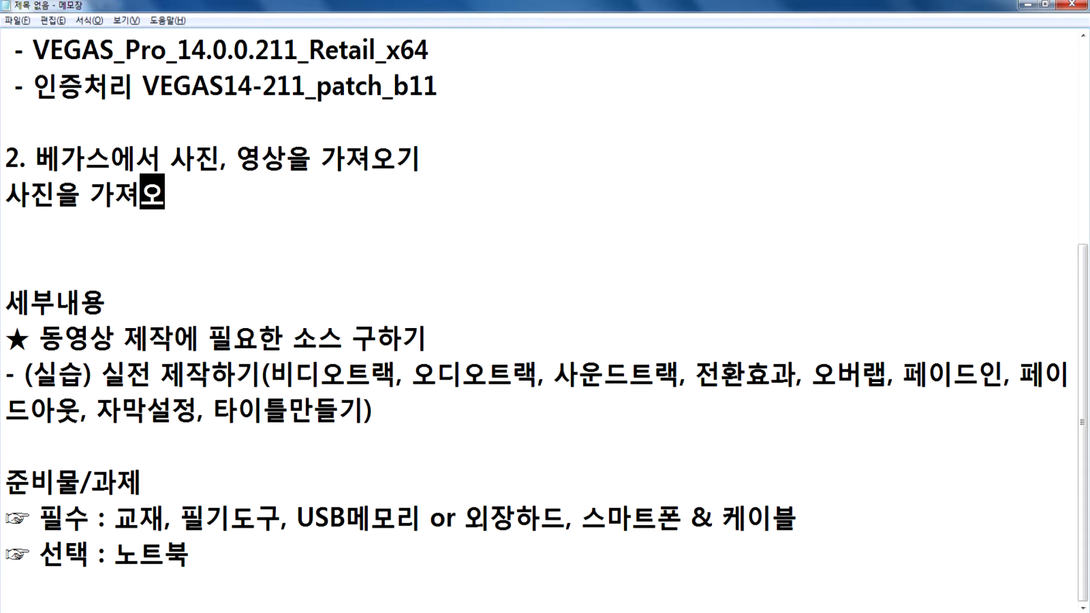
{"action": "type", "text": "면 기본"}
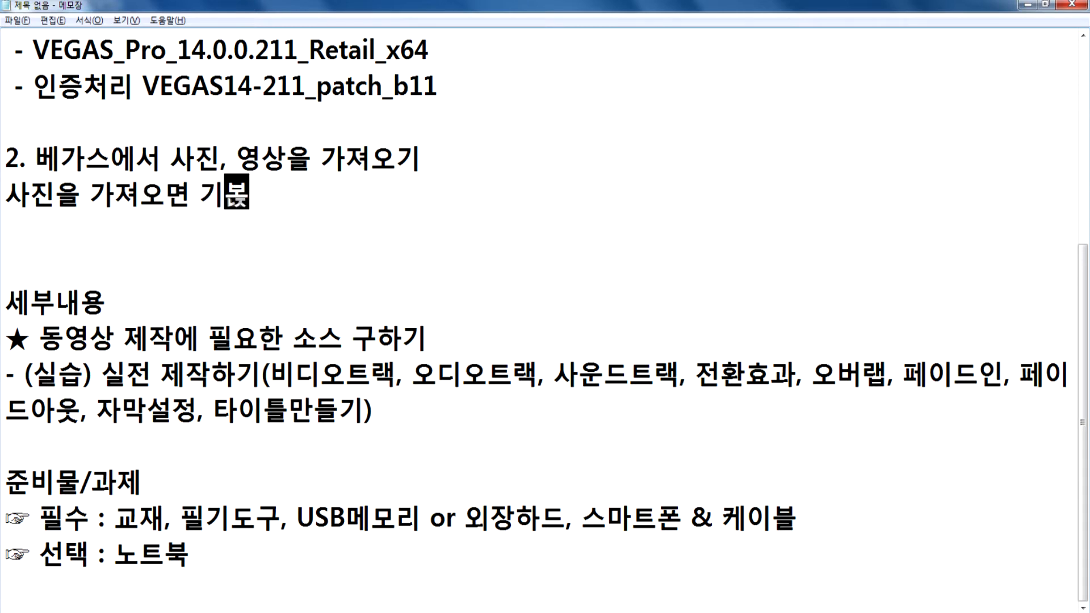
{"action": "type", "text": "적으로 6"}
{"action": "key", "text": "BackSpace"}
{"action": "type", "text": "5"}
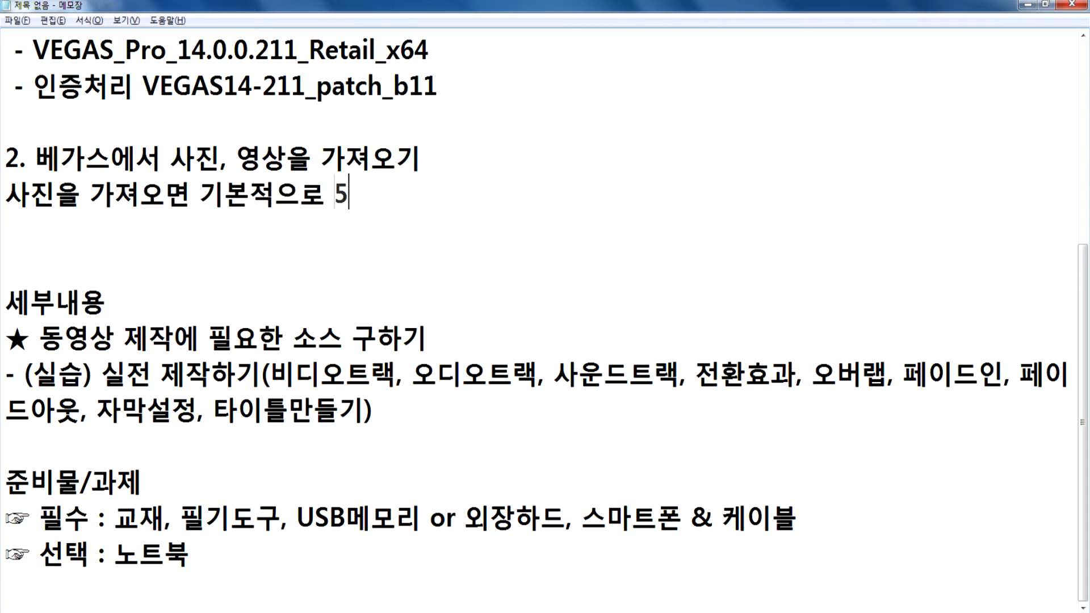
{"action": "type", "text": "초동안 보"}
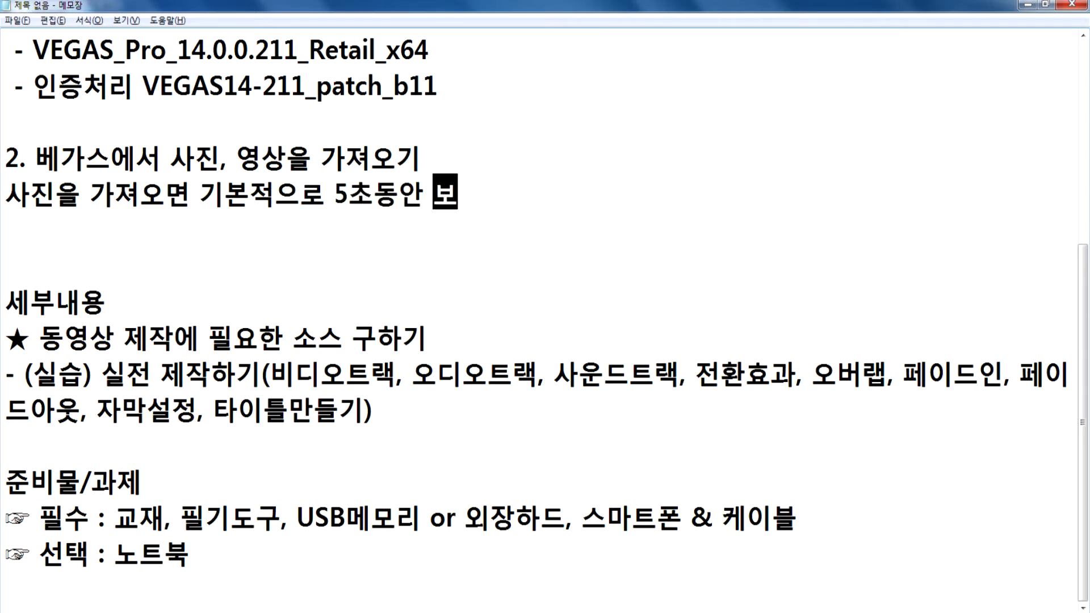
{"action": "type", "text": "입니다."}
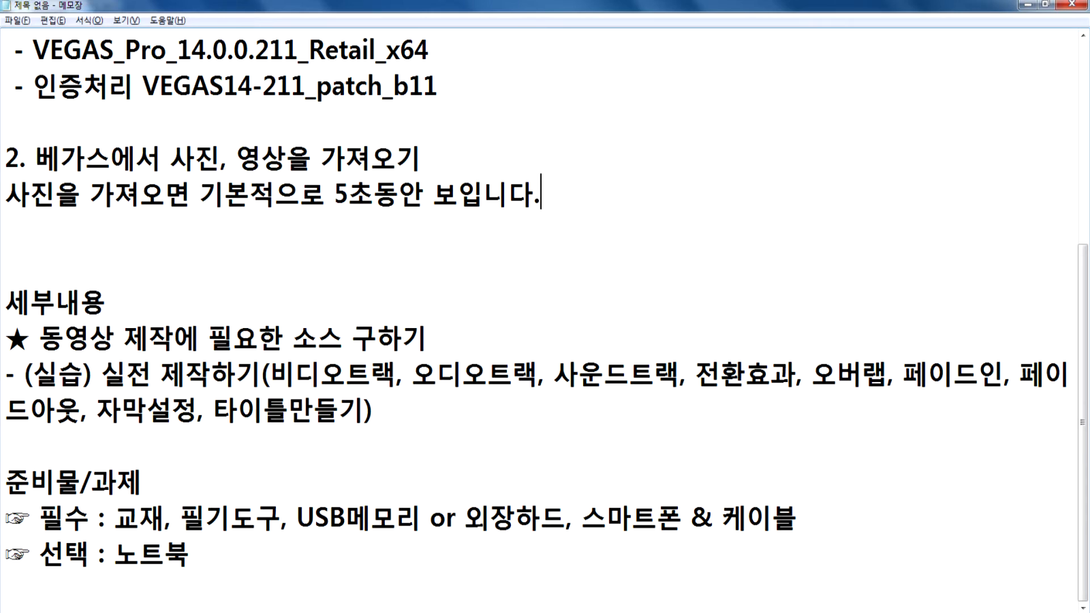
Add the note line "여러 장의 한꺼번에 가져와서 서로 1초간 겹치게 하면 보기 좋은 영상이 된다.".
{"action": "type", "text": "\\"}
{"action": "key", "text": "Return"}
{"action": "key", "text": "BackSpace"}
{"action": "key", "text": "BackSpace"}
{"action": "key", "text": "Return"}
{"action": "type", "text": "ㅇㅑ"}
{"action": "key", "text": "BackSpace"}
{"action": "type", "text": "ㅕㄹㅓ ㅅ"}
{"action": "key", "text": "BackSpace"}
{"action": "type", "text": "ㅈㅏㅇㅇㅢ ㅎㅏㄴㄲㅓㅂㅓㄴㅇㅔ ㄱㅏㅈㅕㅇㅘㅅㅓ "}
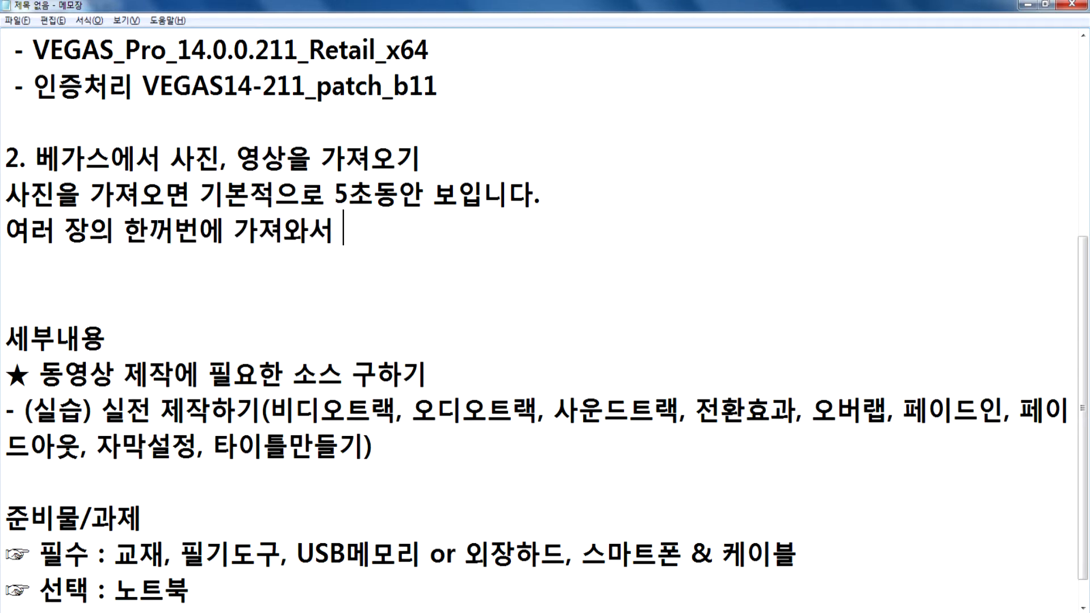
{"action": "type", "text": "ㅅㅓㄹㅗ 1ㅊㅗㄱㅏㄴ ㄱㅕㅂㅊㅣㄱㅔ ㅎㅏㅁㅕㄴ ㅂㅗ"}
{"action": "key", "text": "BackSpace"}
{"action": "key", "text": "BackSpace"}
{"action": "type", "text": "ㅂㅗㄱㅣ ㅈㅗㅎㅅ"}
{"action": "key", "text": "BackSpace"}
{"action": "type", "text": "ㅇ"}
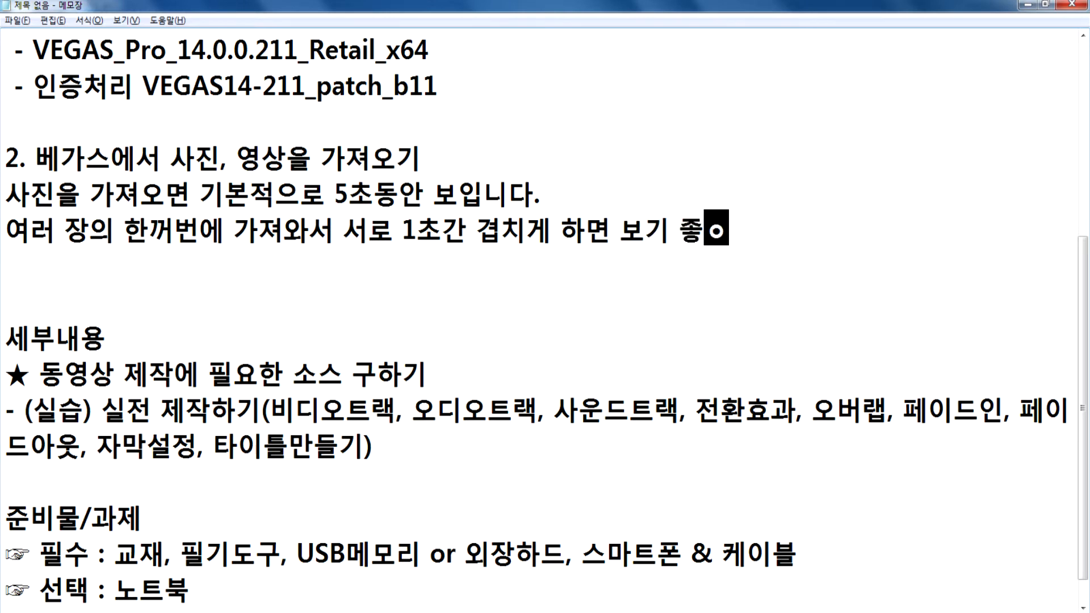
{"action": "type", "text": "ㅡㄴ ㅇㅕㅇㅅㅏㅇㅇㅣ ㄷㅗㅣㄴㄷㅏ."}
{"action": "key", "text": "Return"}
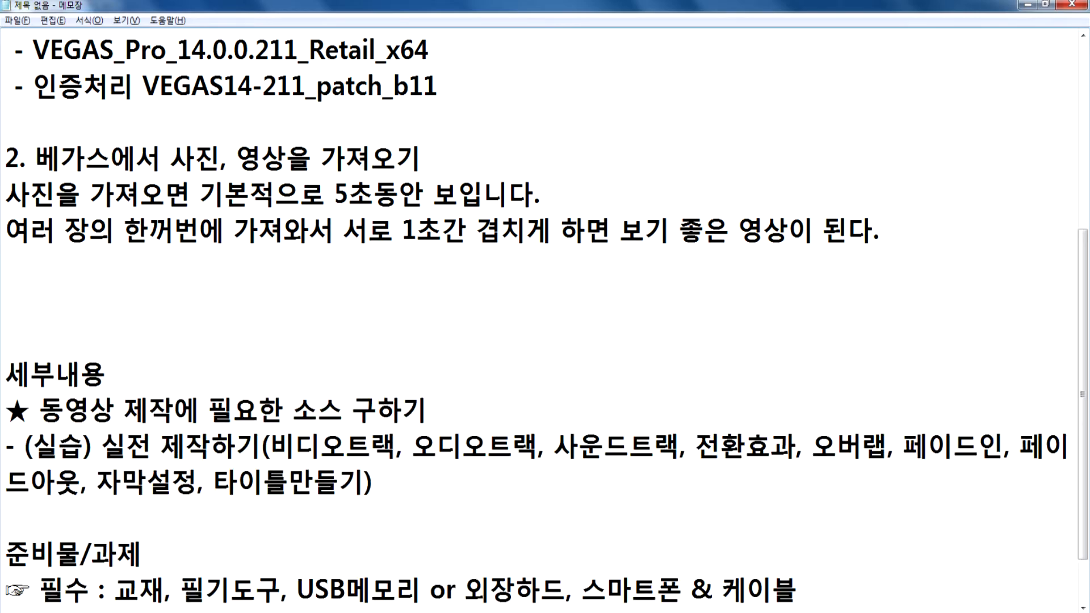
Switch to VEGAS Pro and place the first four Camera photos together on the empty video track, starting at 00:00:21;09.
{"action": "key", "text": "alt+Tab"}
{"action": "left_click", "coordinate": [273, 119]}
{"action": "left_click", "coordinate": [331, 116], "text": "ctrl"}
{"action": "left_click", "coordinate": [432, 117], "text": "ctrl"}
{"action": "left_click_drag", "start_coordinate": [306, 120], "coordinate": [270, 394]}
Overlap the neighbouring photos by one second each, and play the range 00:00:21;09 to 00:00:38;09.
{"action": "left_click", "coordinate": [425, 469]}
{"action": "scroll", "coordinate": [438, 458], "scroll_direction": "down", "scroll_amount": 5}
{"action": "left_click_drag", "start_coordinate": [533, 384], "coordinate": [520, 385]}
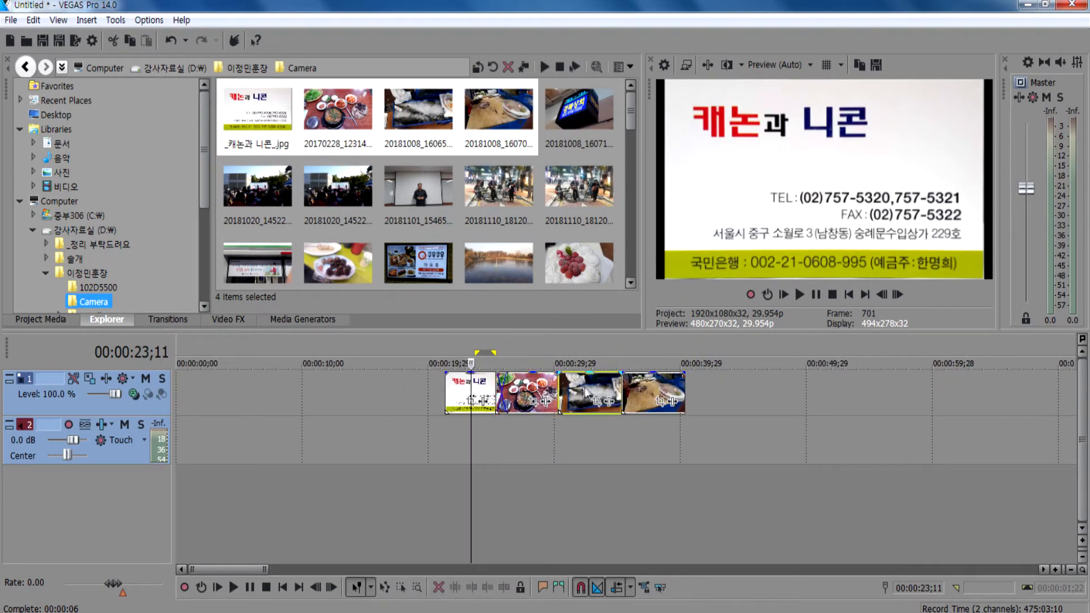
{"action": "left_click_drag", "start_coordinate": [586, 393], "coordinate": [622, 393]}
{"action": "left_click_drag", "start_coordinate": [445, 456], "coordinate": [659, 450]}
{"action": "key", "text": "space"}
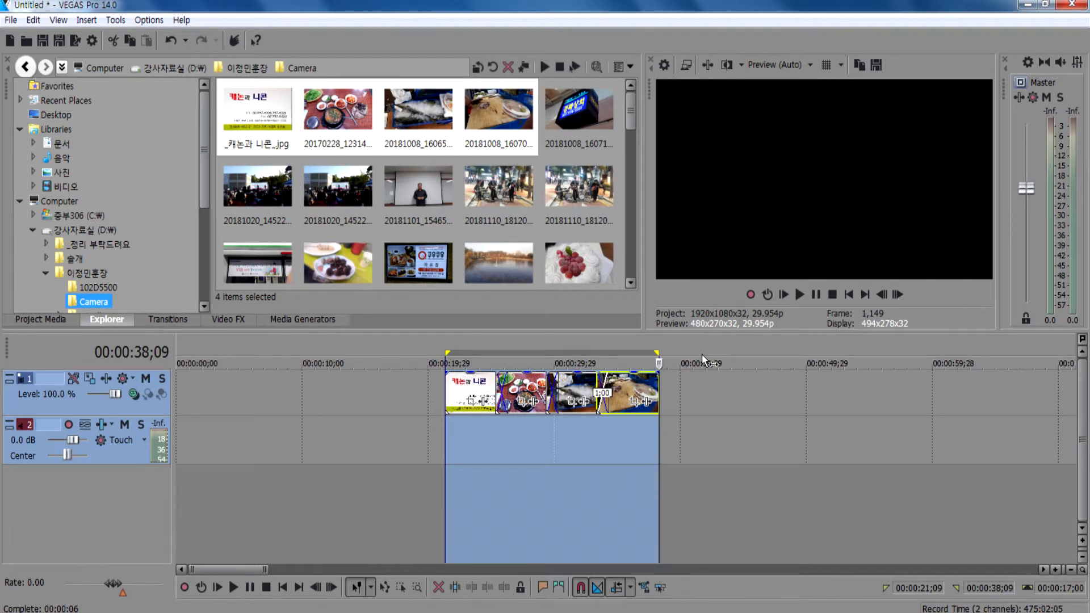
Switch to Notepad and add the line "사진을 가져오면 자동으로 1초간 겹치게 하는 명령을 설정해 놓고 사진을 가져오기".
{"action": "key", "text": "alt+Tab"}
{"action": "left_click", "coordinate": [148, 281]}
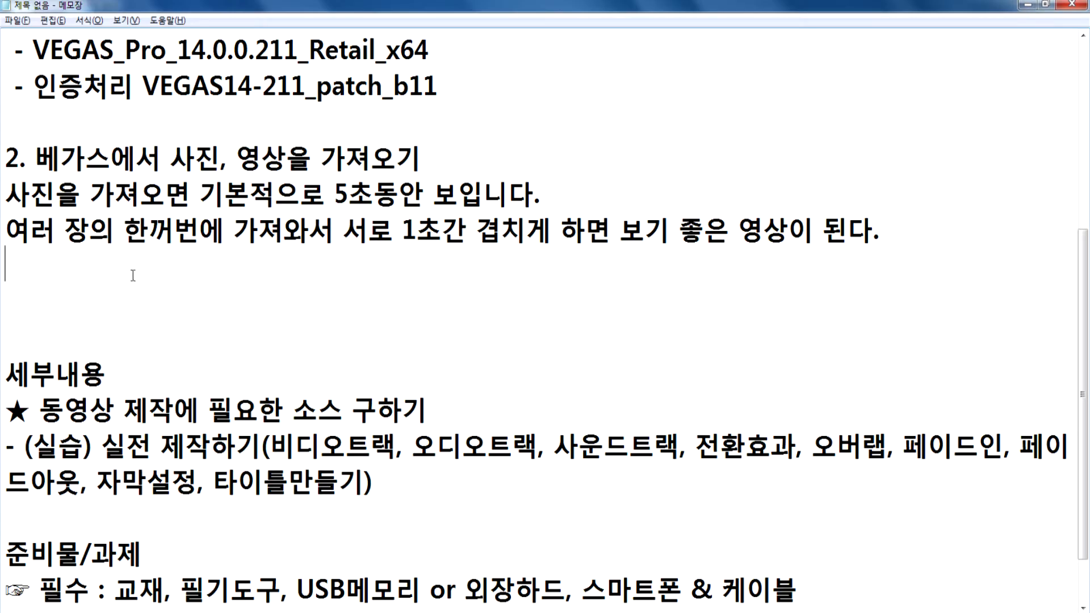
{"action": "type", "text": "사진을 갖"}
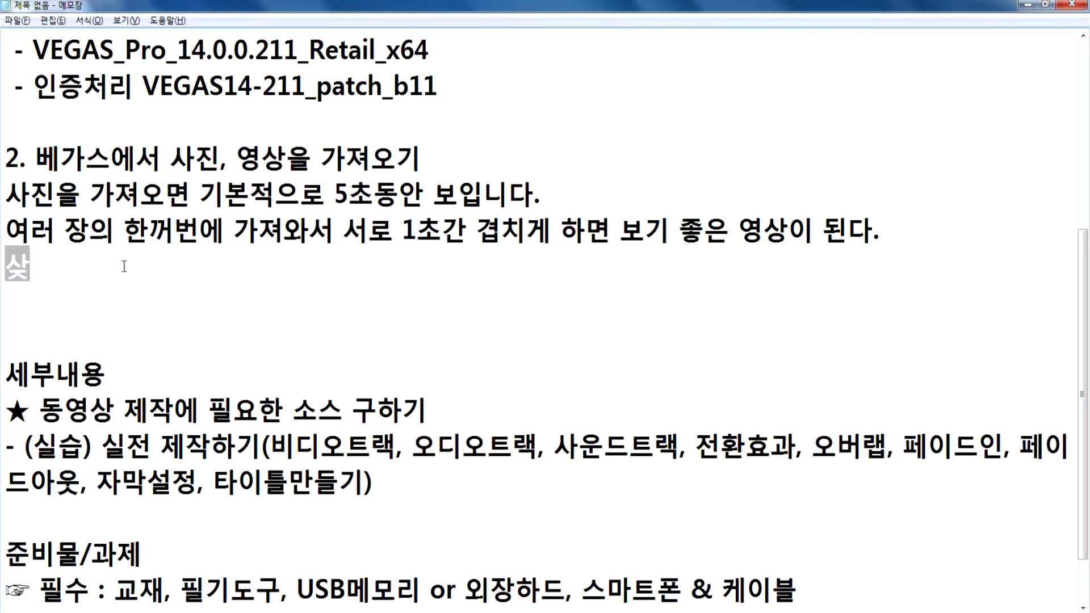
{"action": "type", "text": "져오"}
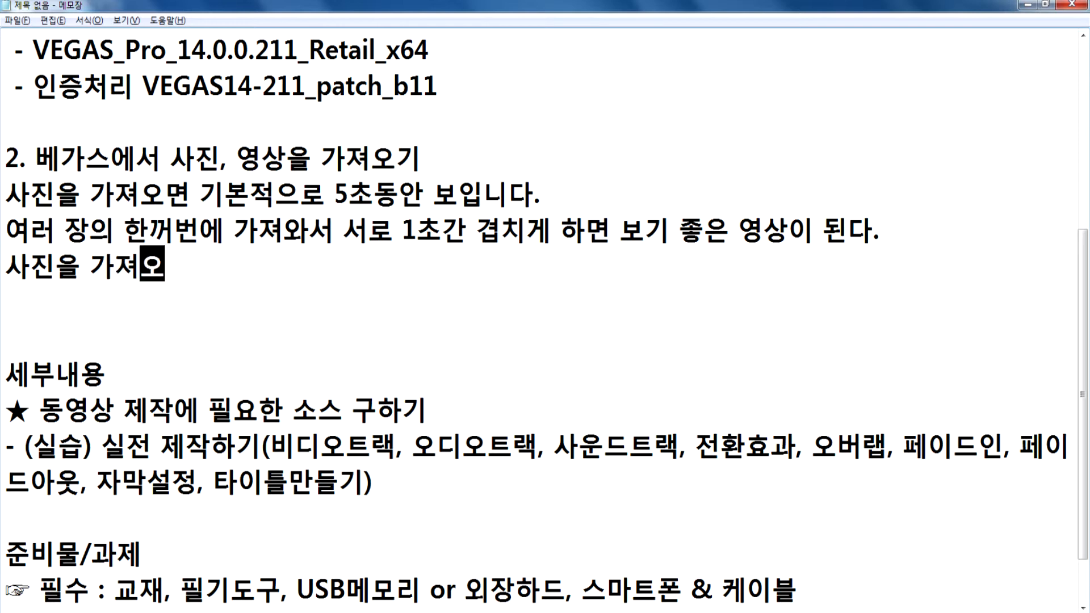
{"action": "type", "text": "면 자동으로 1ㅌ초"}
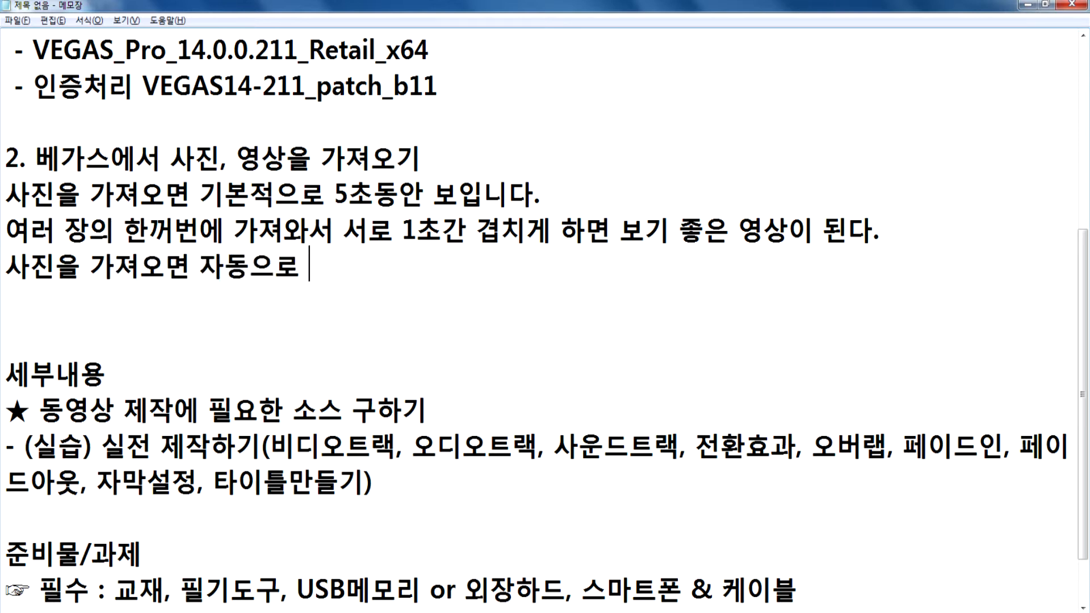
{"action": "key", "text": "BackSpace"}
{"action": "key", "text": "BackSpace"}
{"action": "key", "text": "BackSpace"}
{"action": "type", "text": "초"}
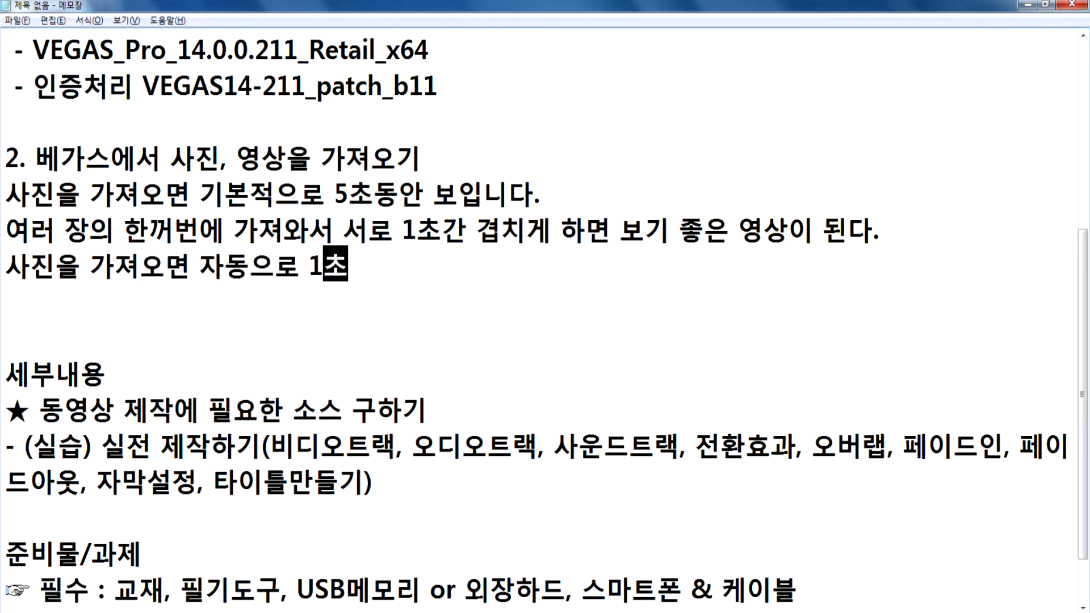
{"action": "type", "text": "간 겹치게 하는 명령"}
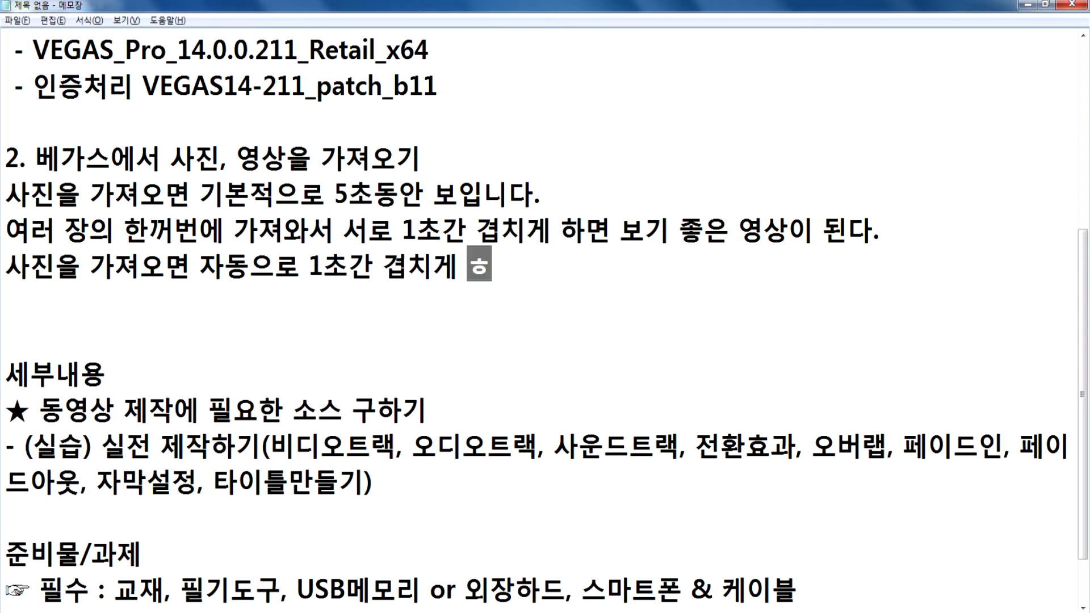
{"action": "type", "text": "을 "}
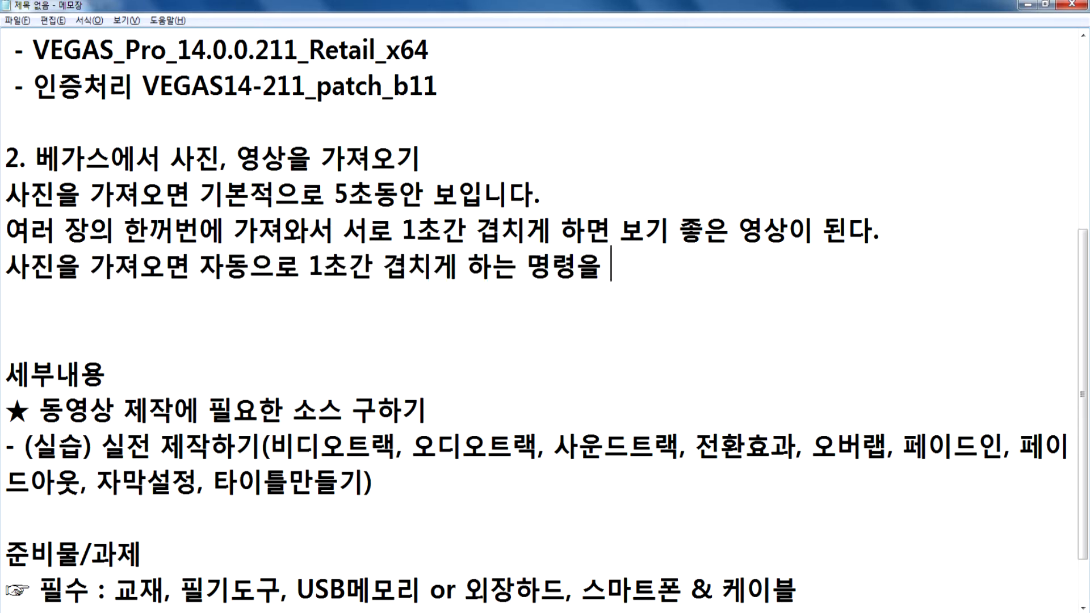
{"action": "type", "text": "설정해 ㅈ"}
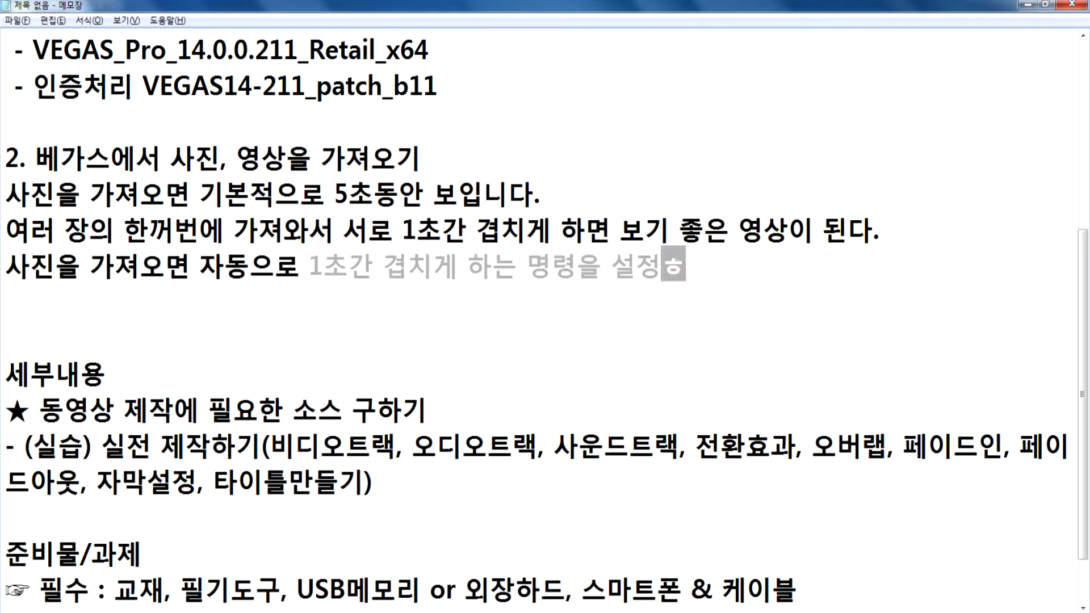
{"action": "type", "text": "놓"}
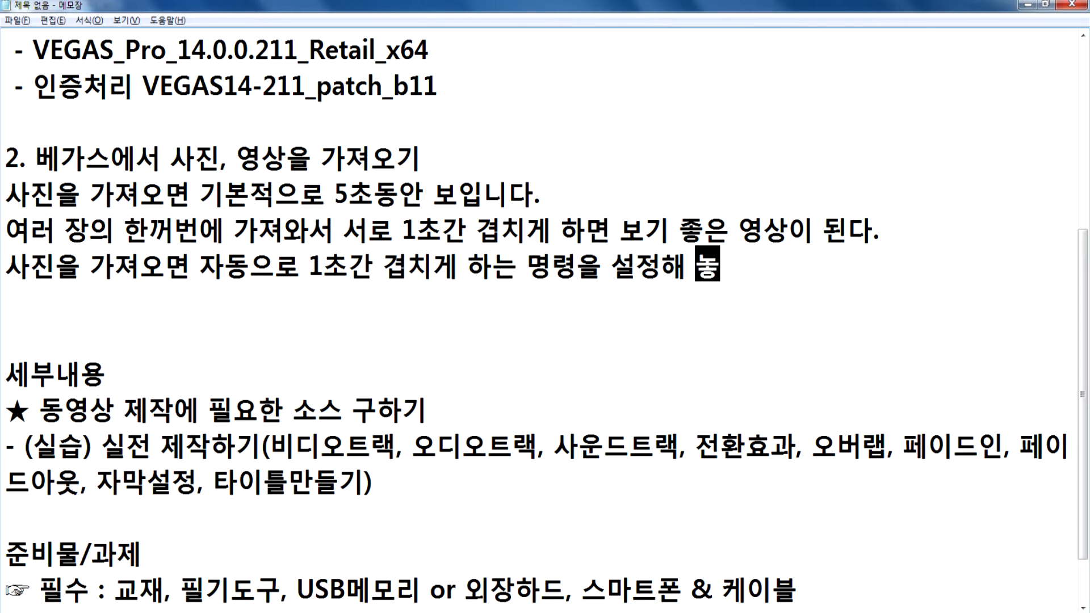
{"action": "type", "text": "고 사진ㅇ을 가져ㅛ"}
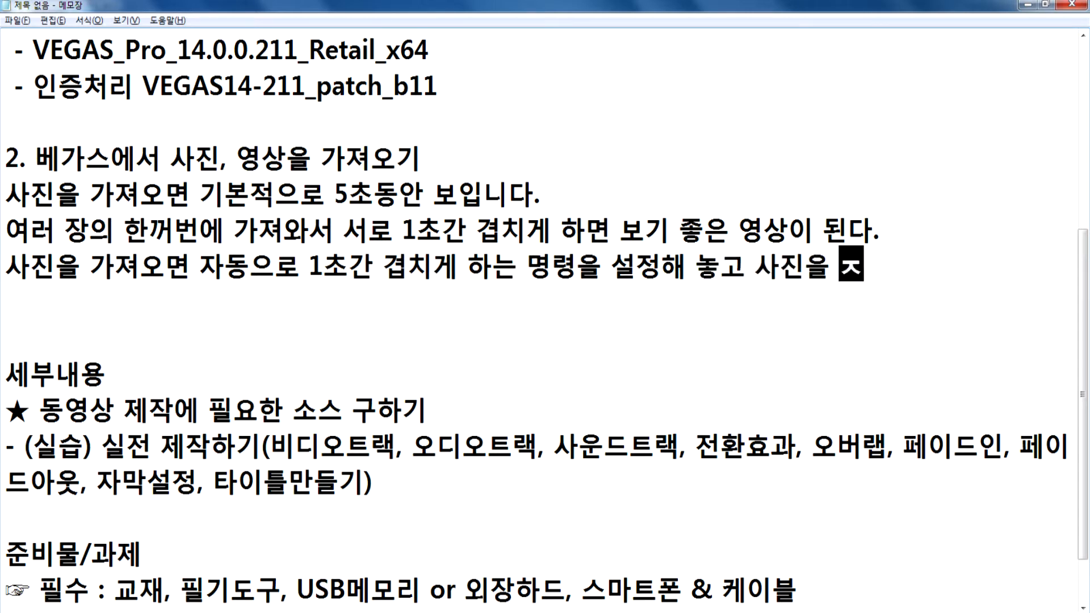
{"action": "key", "text": "BackSpace"}
{"action": "type", "text": "오기"}
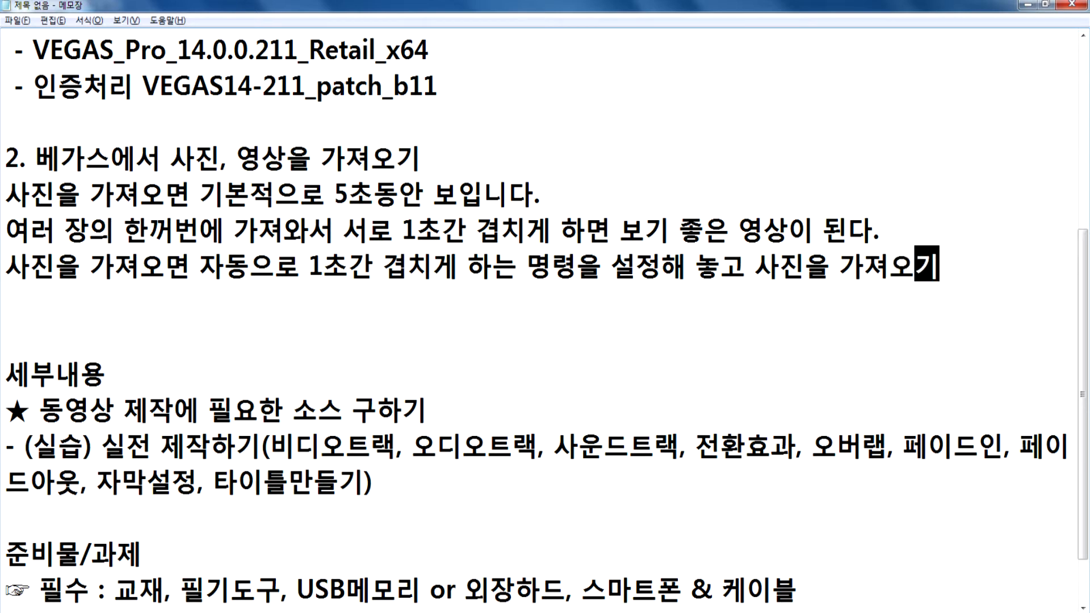
{"action": "key", "text": "Return"}
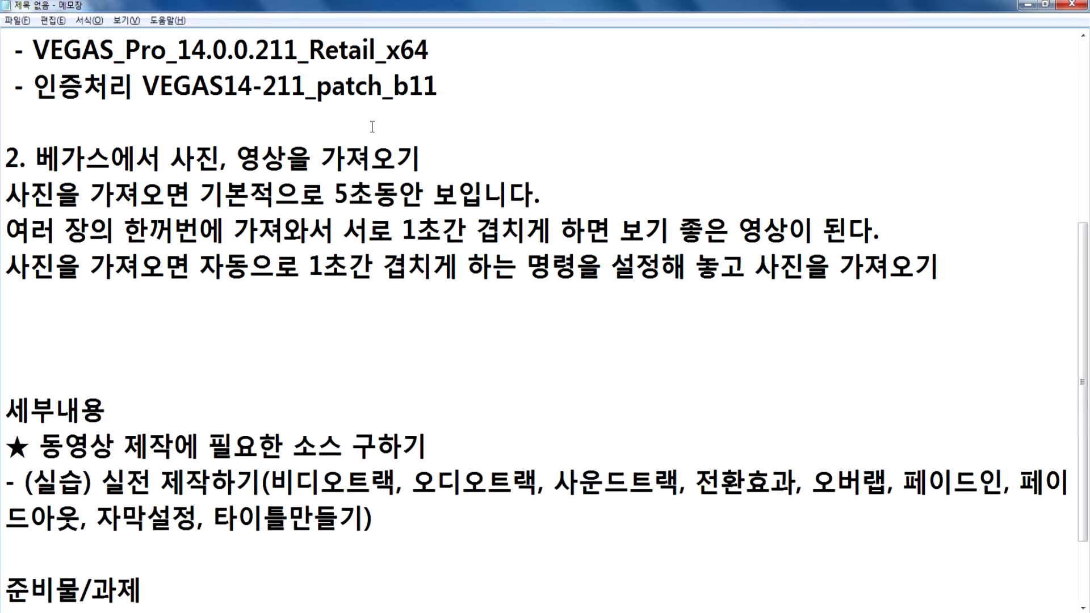
Switch to VEGAS Pro, remove all four photos from the timeline, and set the cursor at 00:00:00;18.
{"action": "key", "text": "alt+Tab"}
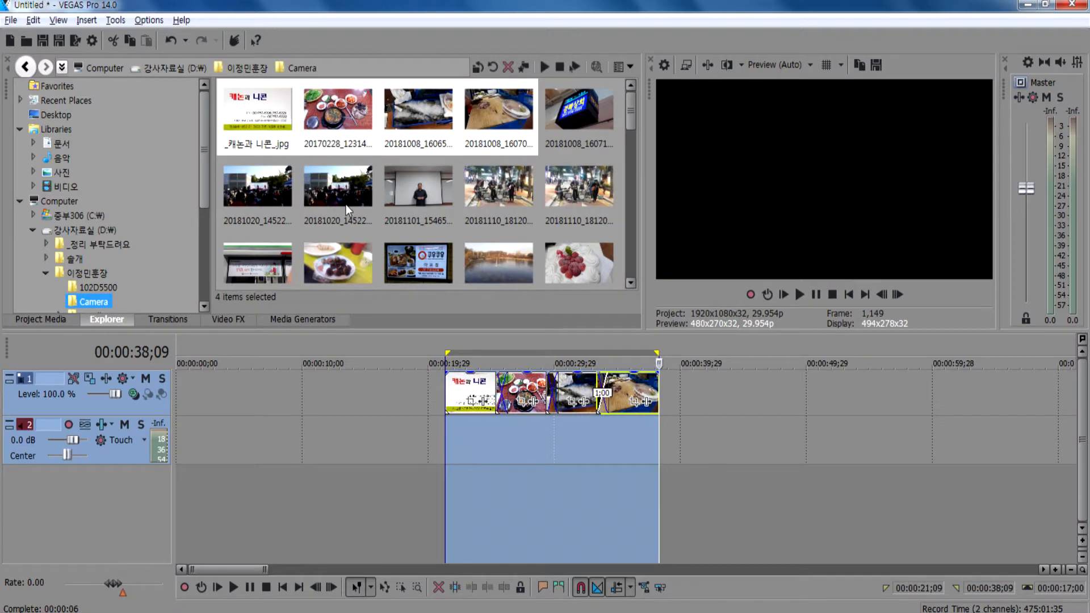
{"action": "left_click", "coordinate": [226, 400]}
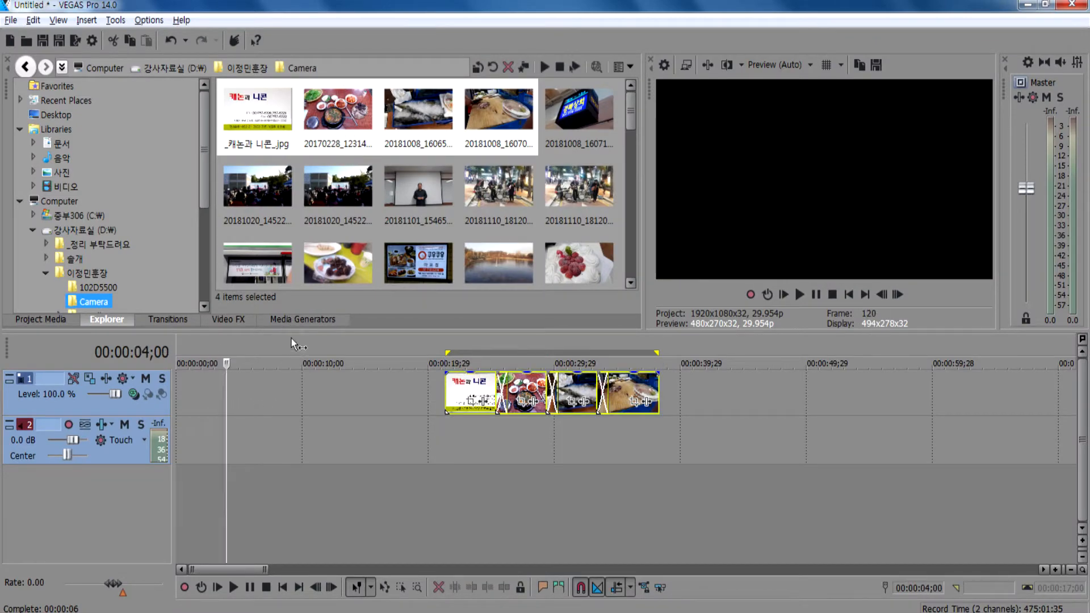
{"action": "key", "text": "ctrl+z"}
{"action": "left_click", "coordinate": [182, 380]}
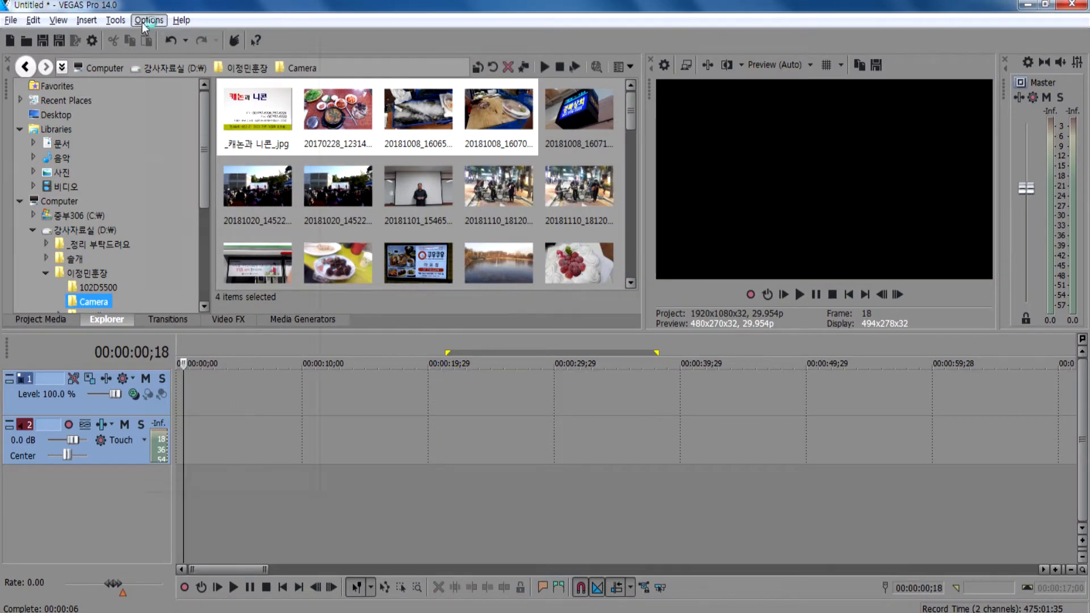
Open the program preferences and bring up the Editing options.
{"action": "left_click", "coordinate": [146, 21]}
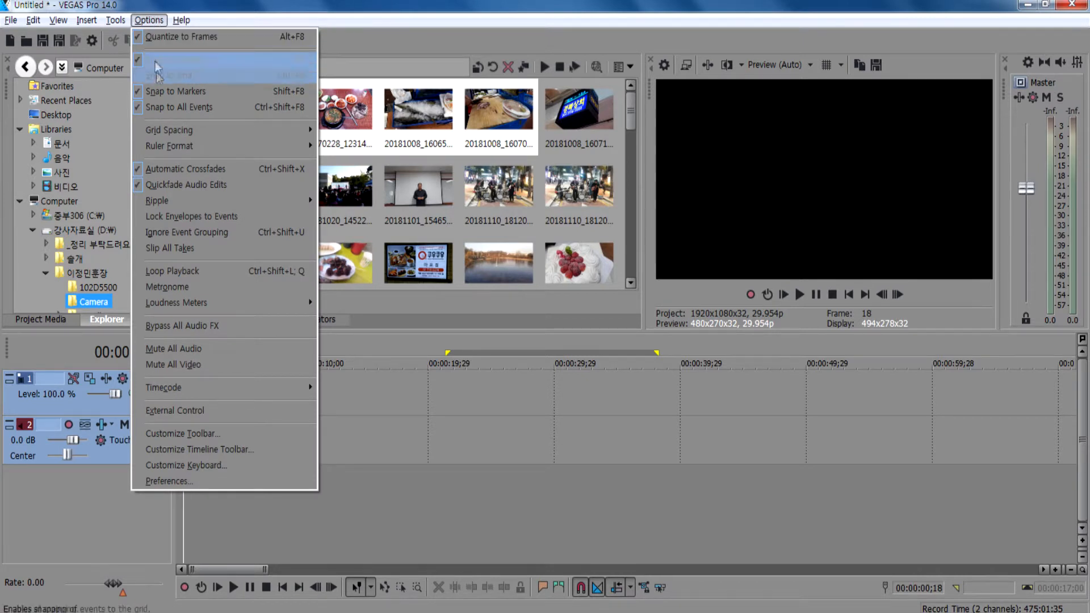
{"action": "left_click", "coordinate": [196, 479]}
{"action": "left_click_drag", "start_coordinate": [500, 61], "coordinate": [568, 45]}
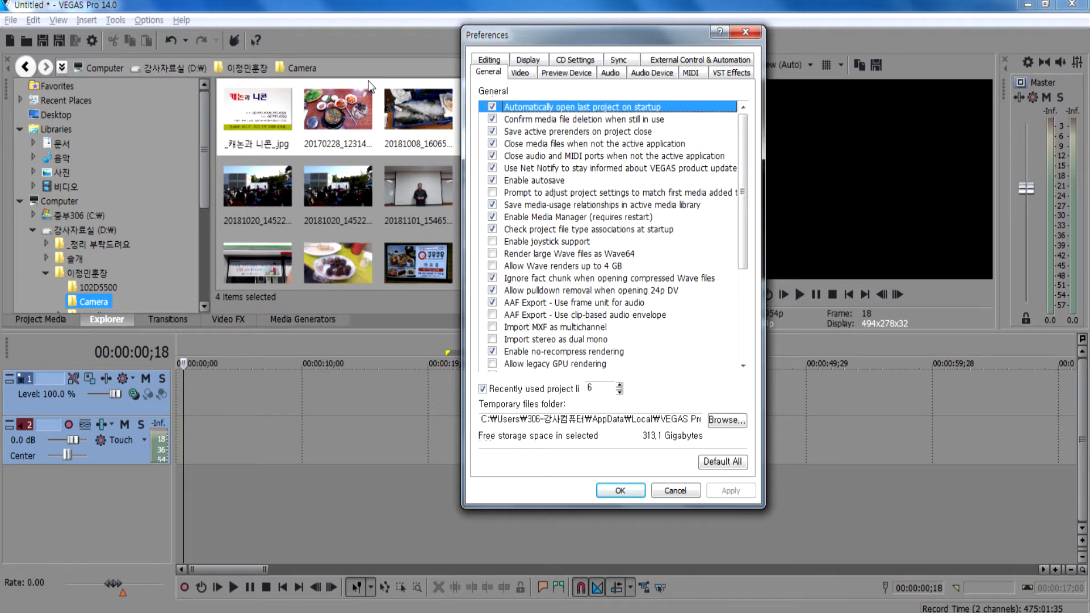
{"action": "left_click", "coordinate": [489, 61]}
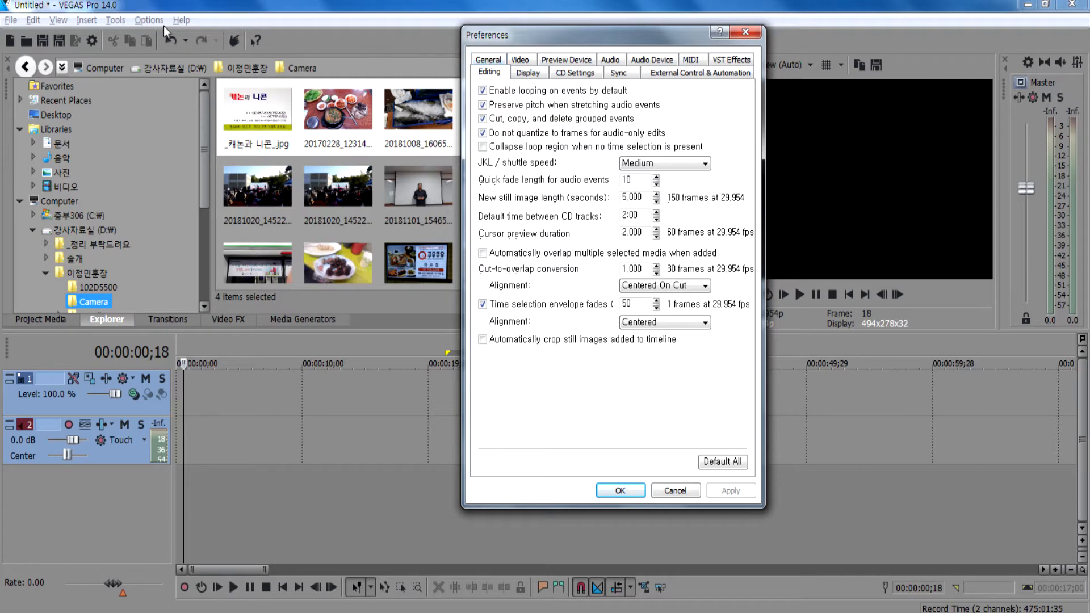
{"action": "left_click", "coordinate": [489, 60]}
{"action": "left_click", "coordinate": [489, 60]}
{"action": "left_click_drag", "start_coordinate": [638, 183], "coordinate": [623, 181]}
{"action": "left_click", "coordinate": [491, 61]}
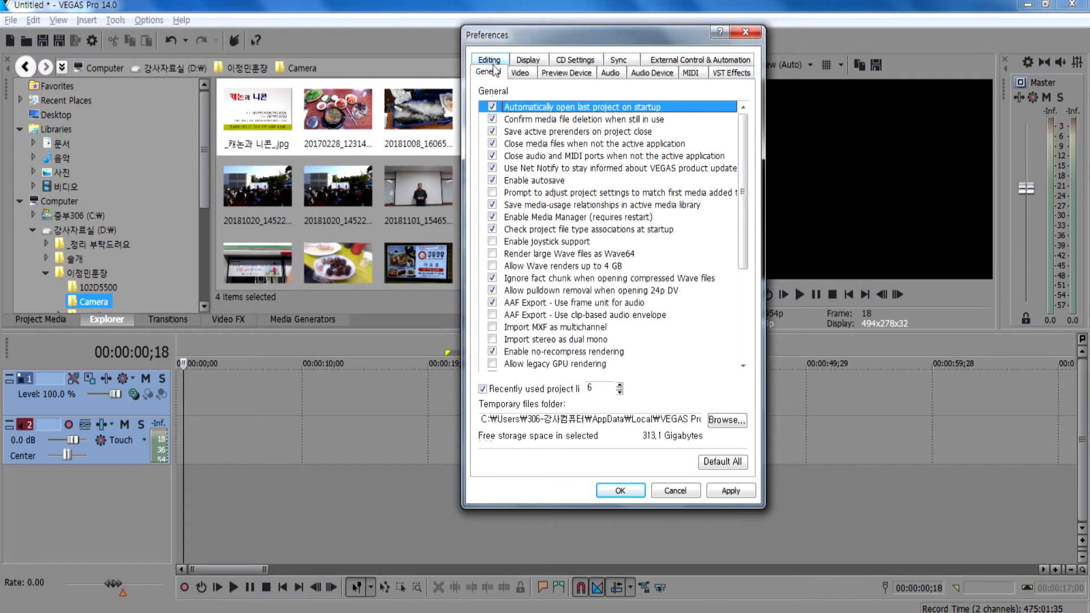
{"action": "left_click", "coordinate": [492, 61]}
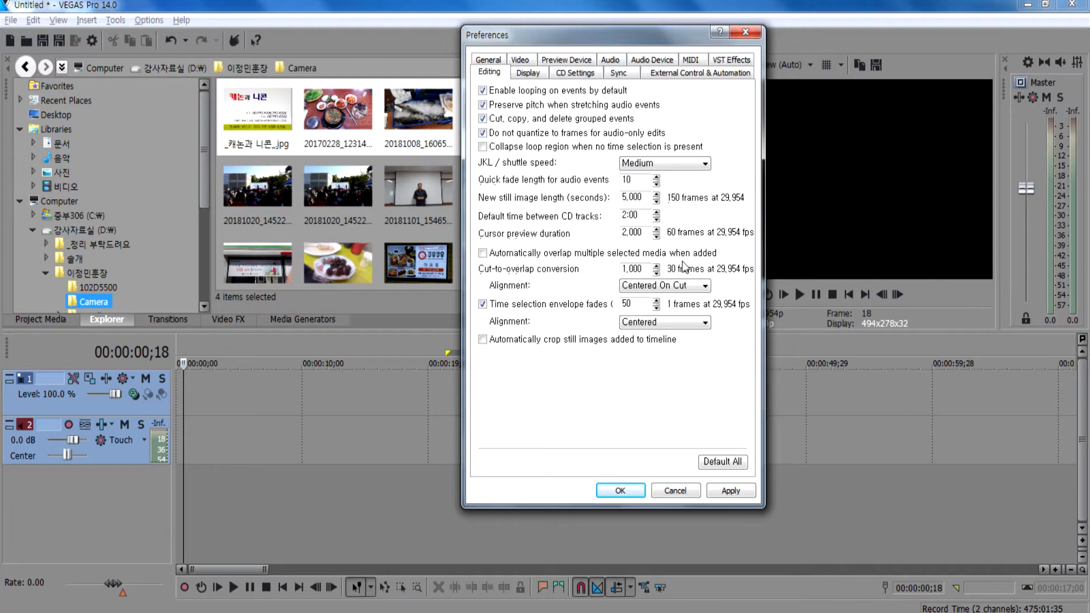
Enable "Automatically overlap multiple selected media when added" and accept the preferences.
{"action": "left_click", "coordinate": [484, 254]}
{"action": "double_click", "coordinate": [647, 197]}
{"action": "left_click", "coordinate": [485, 253]}
{"action": "left_click", "coordinate": [618, 490]}
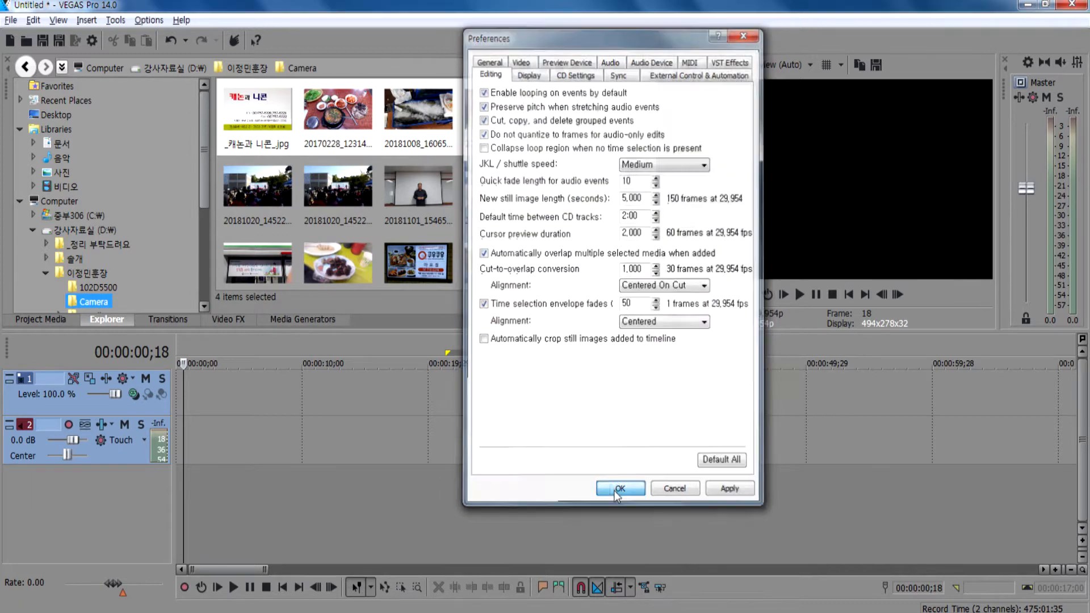
Select all files in the Camera folder and add them at the start of the timeline.
{"action": "left_click", "coordinate": [264, 118]}
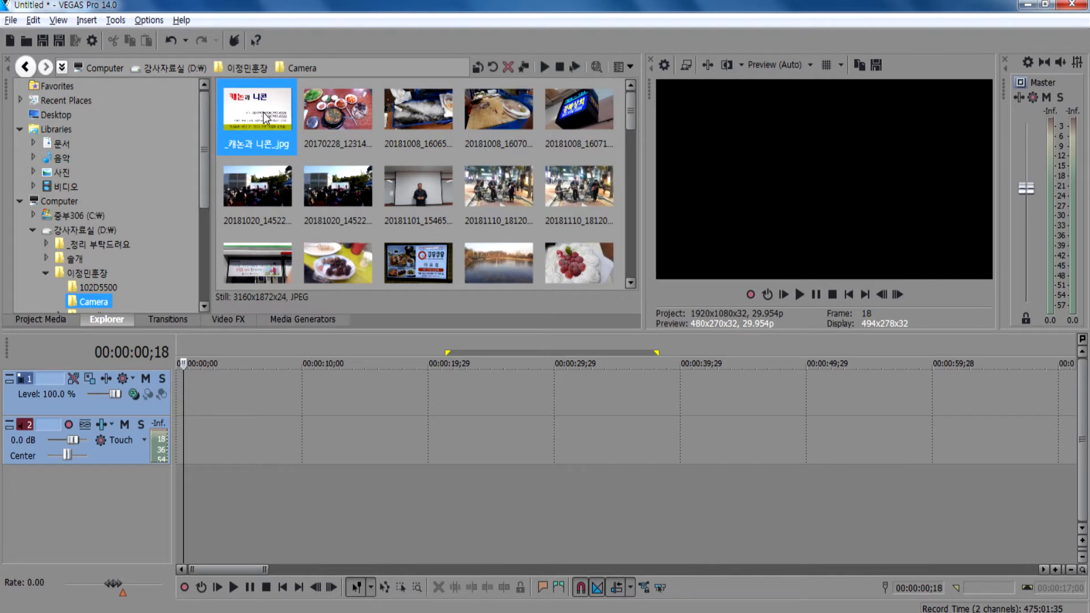
{"action": "key", "text": "ctrl+a"}
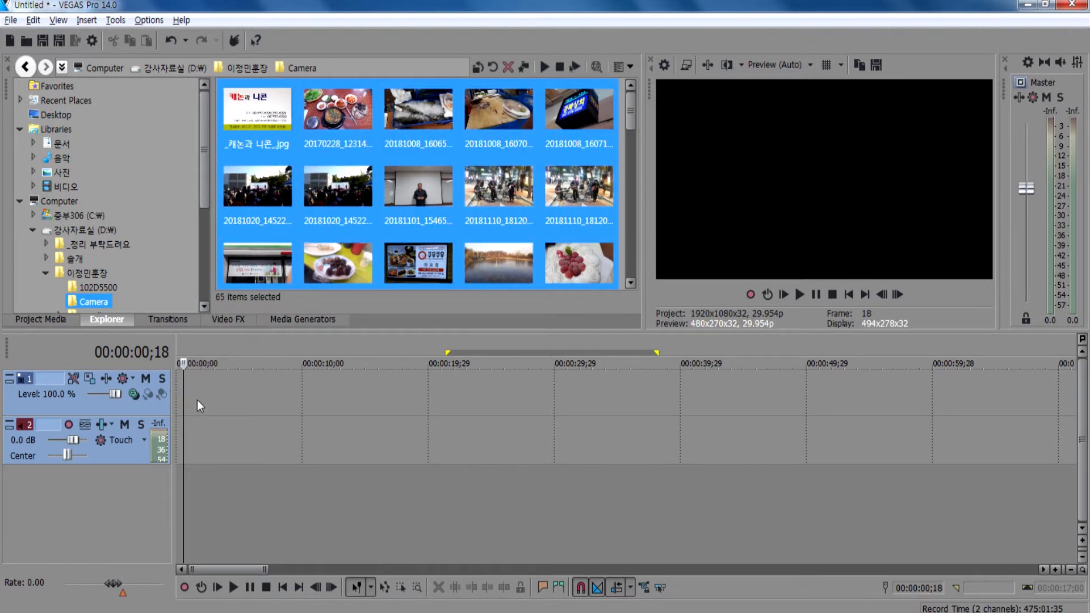
{"action": "left_click", "coordinate": [264, 503]}
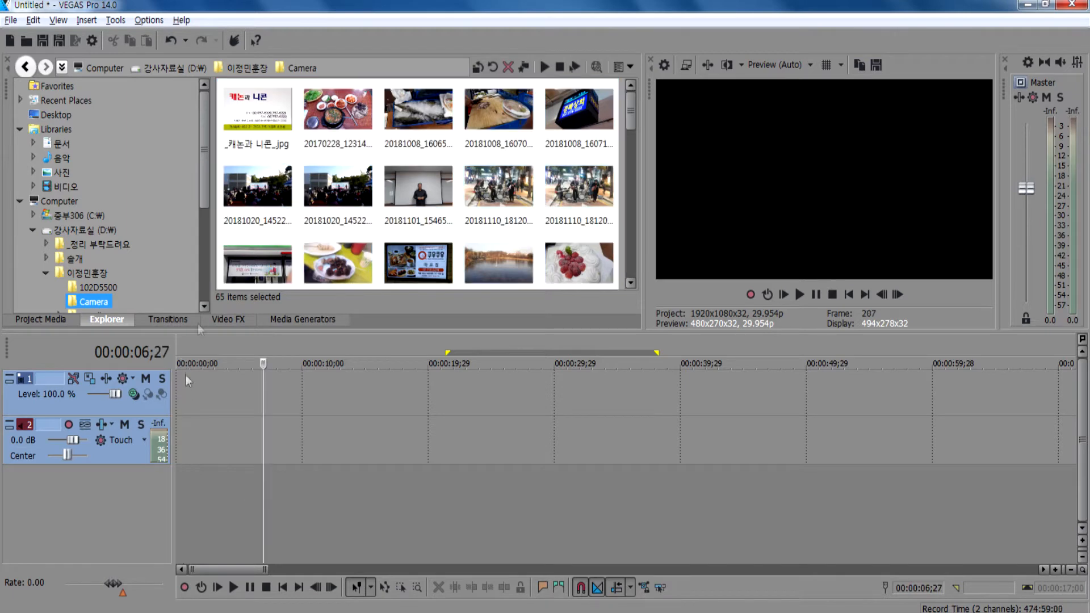
{"action": "left_click_drag", "start_coordinate": [275, 87], "coordinate": [170, 419]}
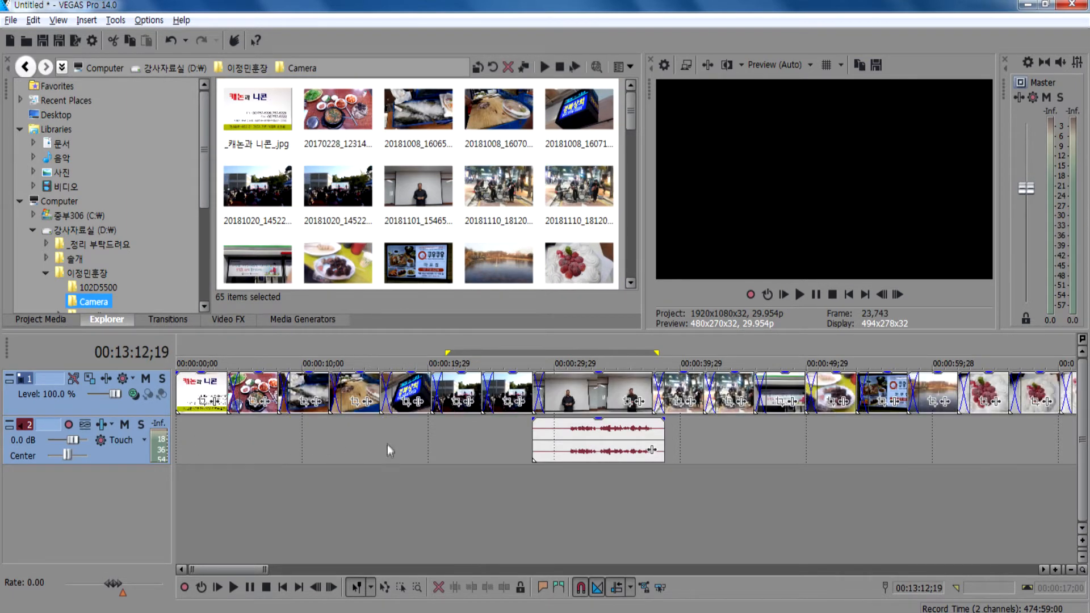
Examine the imported photos and videos and their overlaps at several points along the timeline.
{"action": "left_click", "coordinate": [367, 443]}
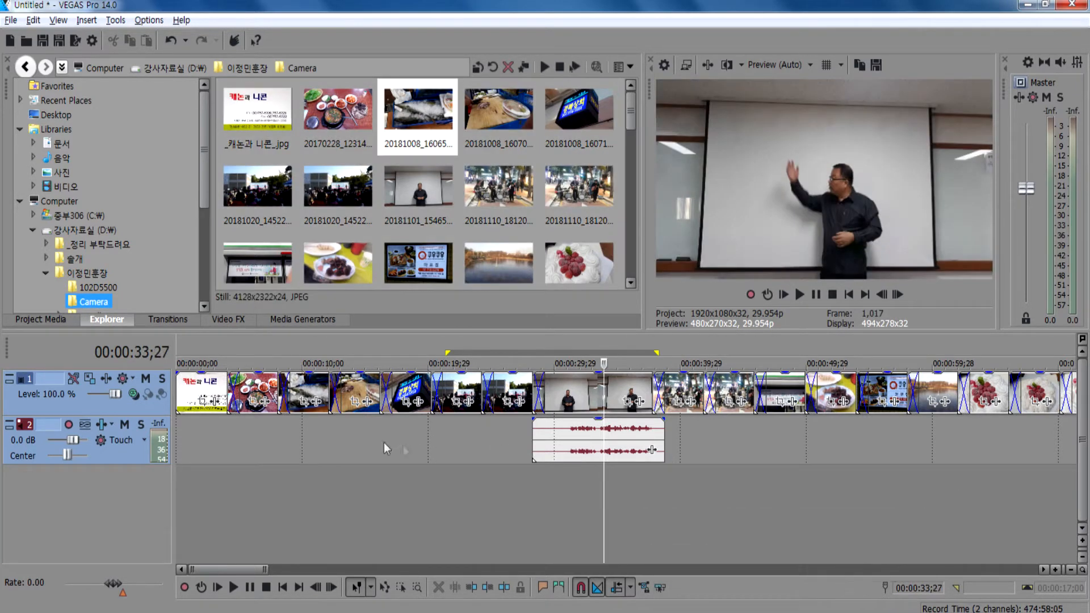
{"action": "left_click", "coordinate": [196, 458]}
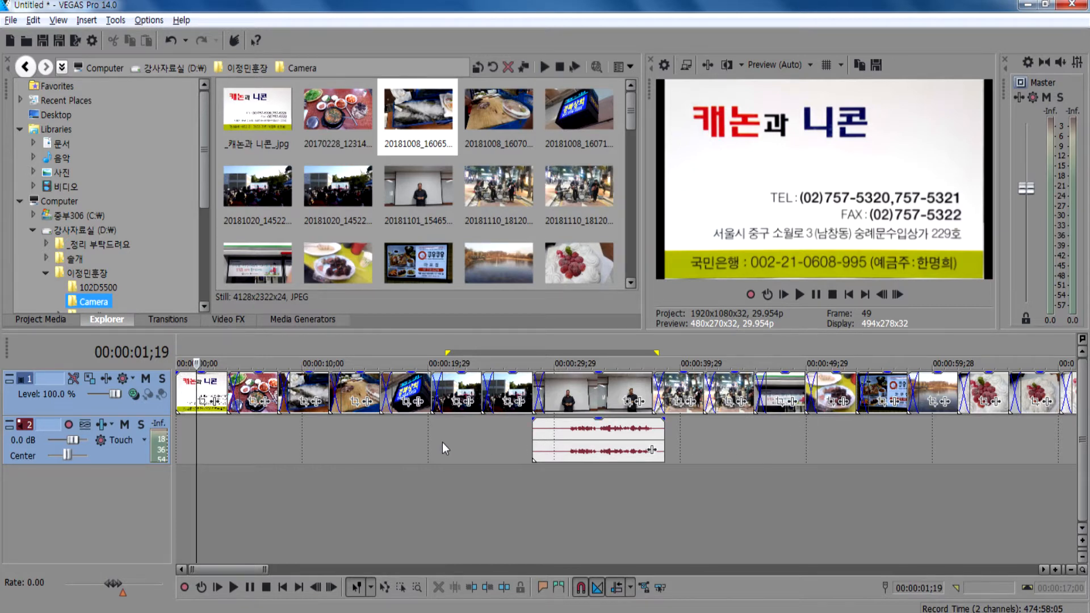
{"action": "left_click", "coordinate": [397, 444]}
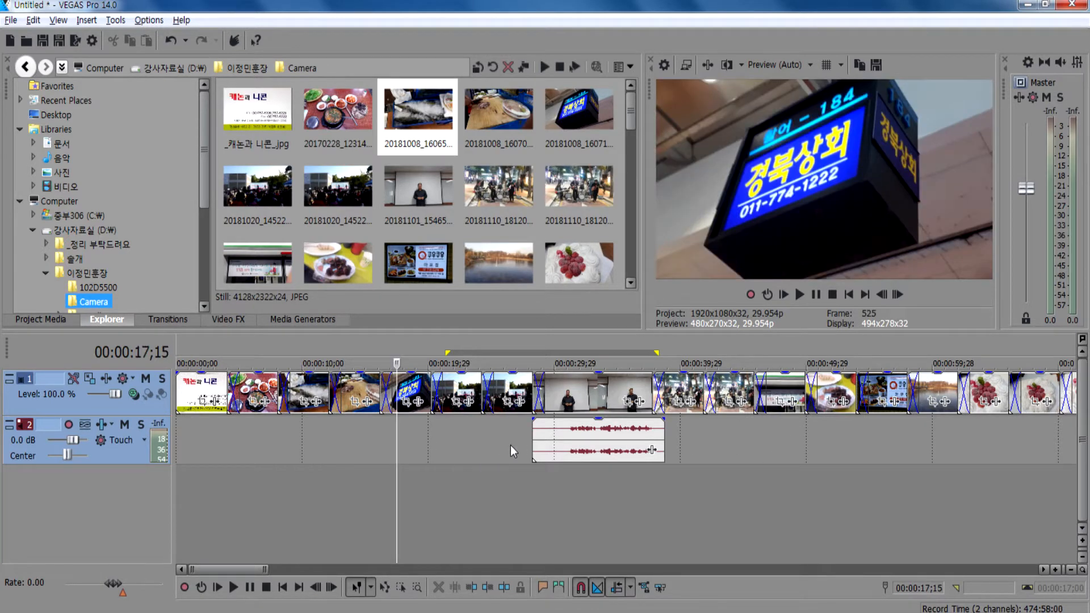
{"action": "left_click", "coordinate": [579, 479]}
{"action": "left_click", "coordinate": [784, 476]}
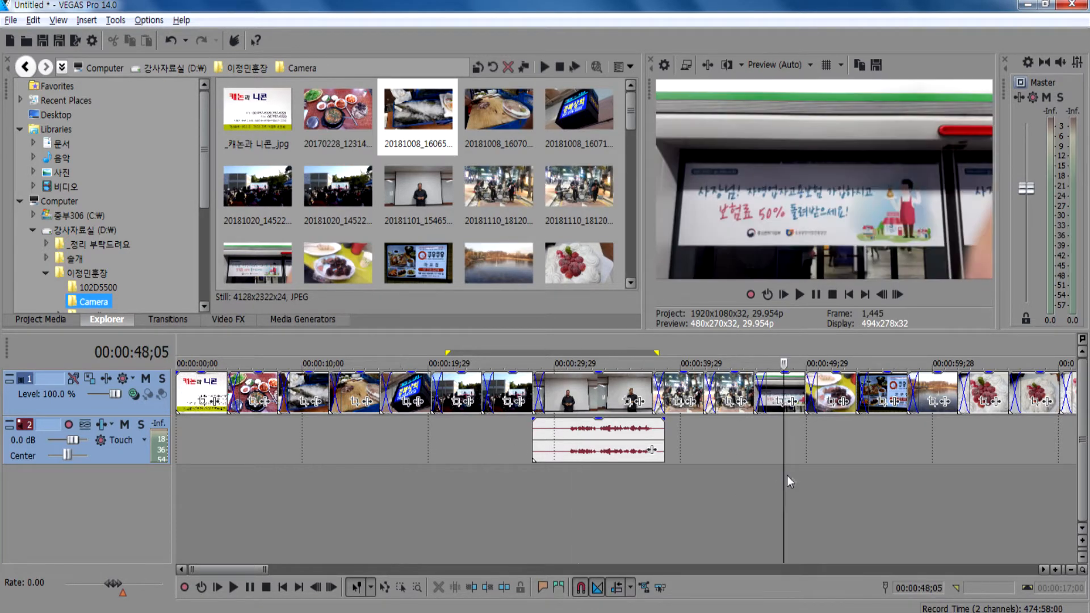
{"action": "left_click", "coordinate": [854, 472]}
{"action": "left_click", "coordinate": [931, 473]}
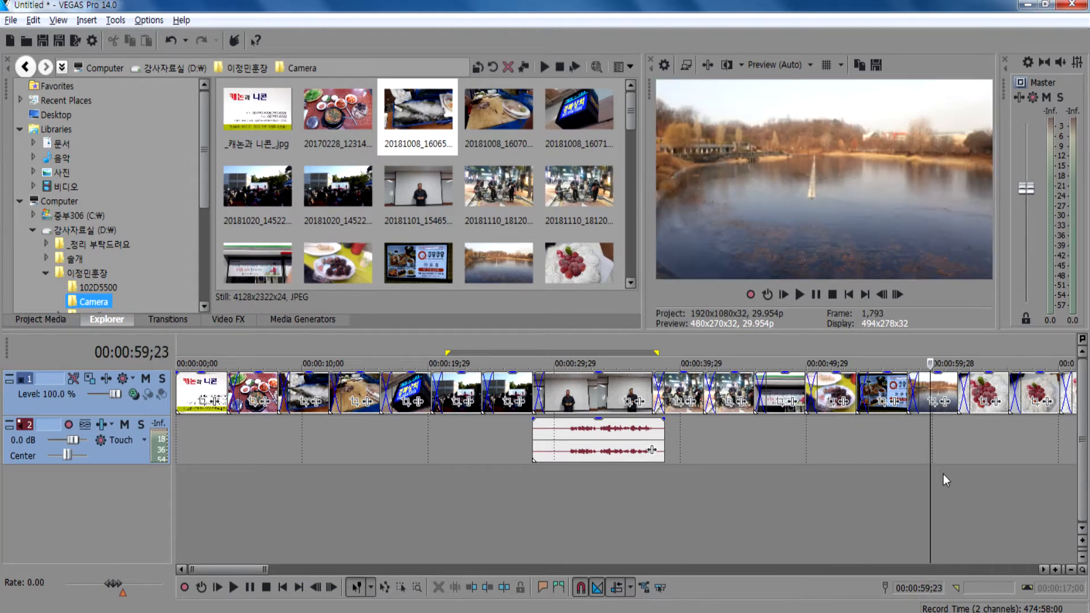
{"action": "left_click", "coordinate": [821, 484]}
{"action": "left_click", "coordinate": [861, 473]}
{"action": "left_click", "coordinate": [895, 475]}
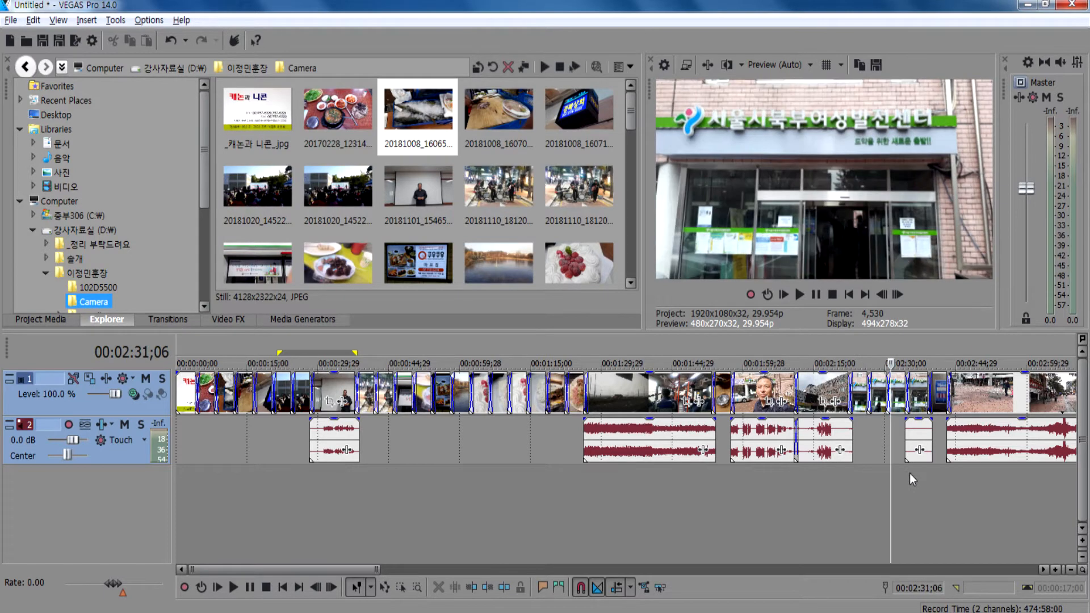
{"action": "left_click", "coordinate": [910, 472]}
{"action": "left_click", "coordinate": [968, 472]}
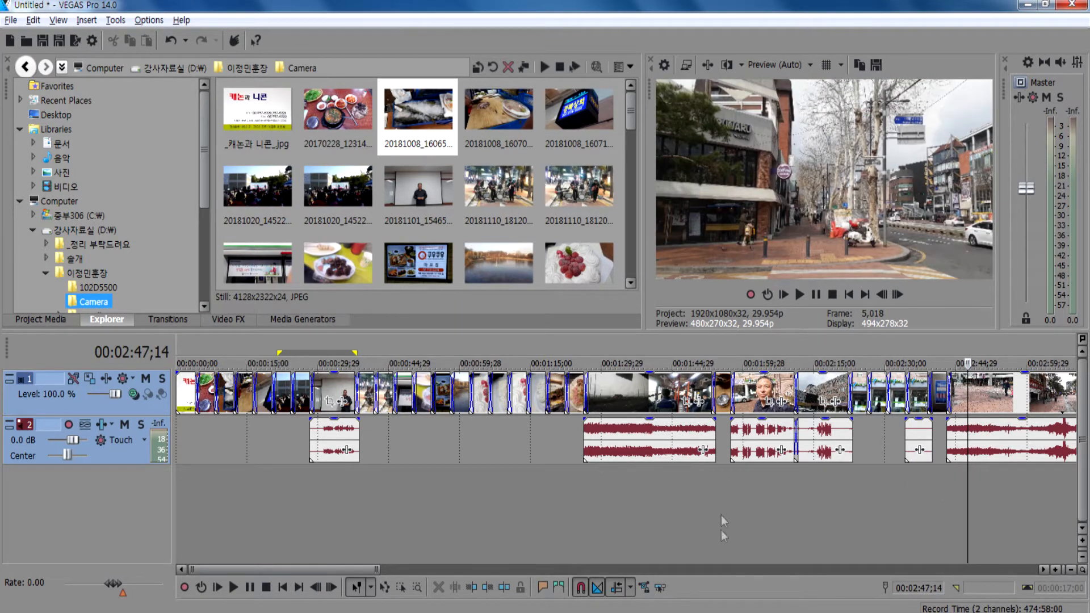
{"action": "scroll", "coordinate": [463, 504], "scroll_direction": "right", "scroll_amount": 5}
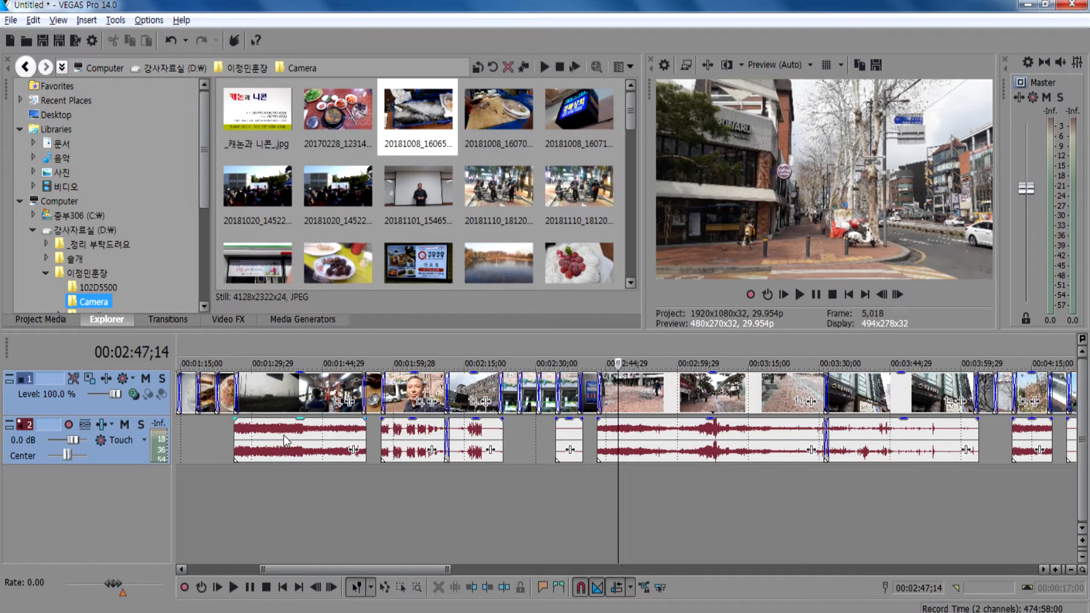
Open the 102D5500 folder and add DSC_2274.MOV and DSC_2278.JPG one at a time after the last clip on the timeline.
{"action": "left_click", "coordinate": [100, 287]}
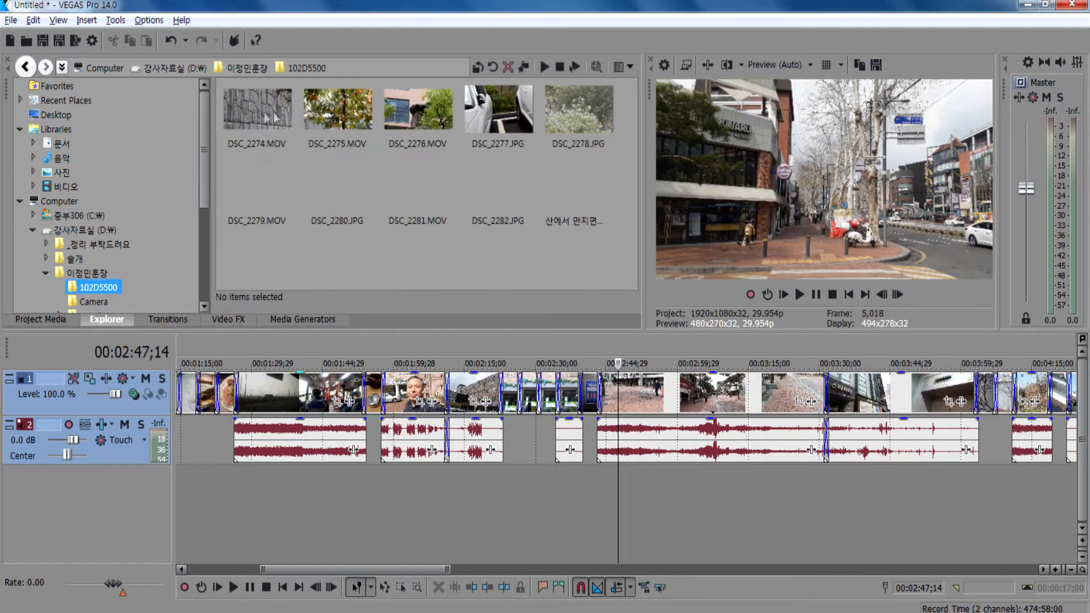
{"action": "left_click_drag", "start_coordinate": [412, 570], "coordinate": [482, 560]}
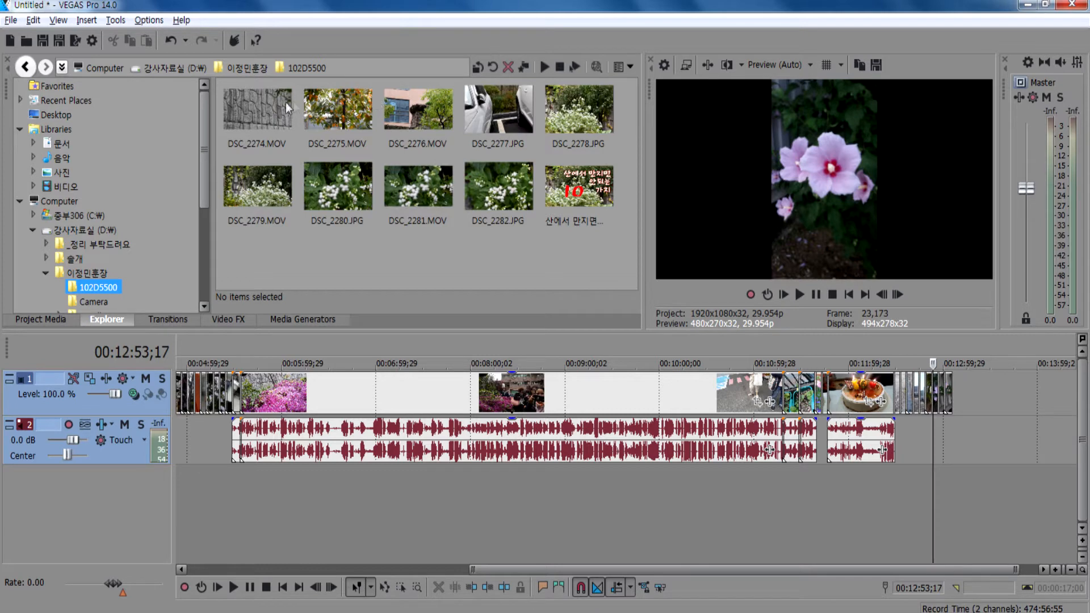
{"action": "left_click_drag", "start_coordinate": [278, 104], "coordinate": [993, 372]}
{"action": "left_click_drag", "start_coordinate": [956, 402], "coordinate": [957, 403]}
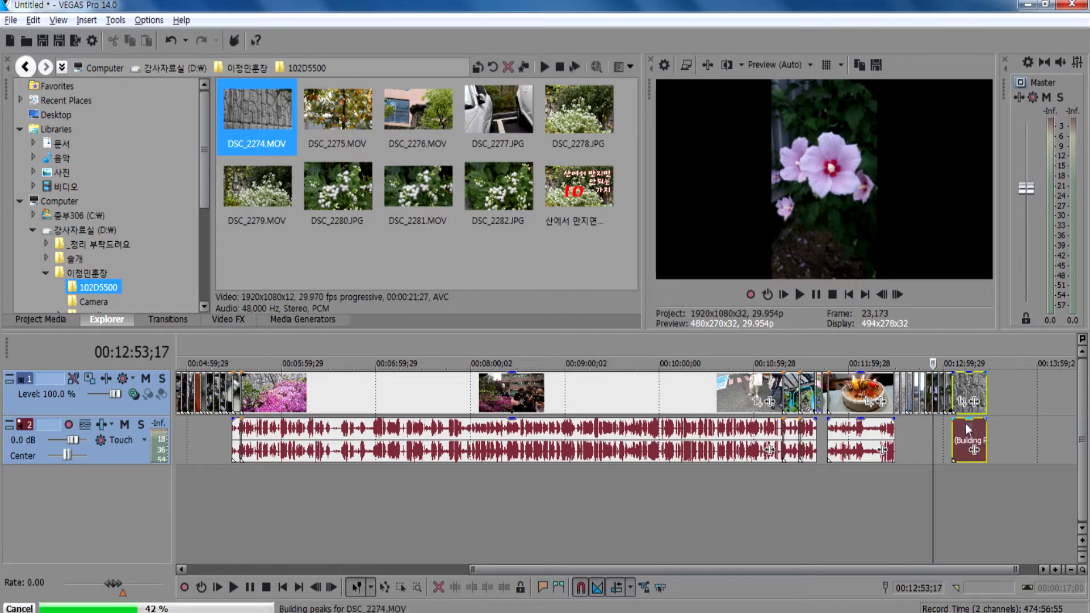
{"action": "left_click", "coordinate": [967, 478]}
{"action": "left_click_drag", "start_coordinate": [579, 117], "coordinate": [996, 434]}
{"action": "left_click", "coordinate": [997, 479]}
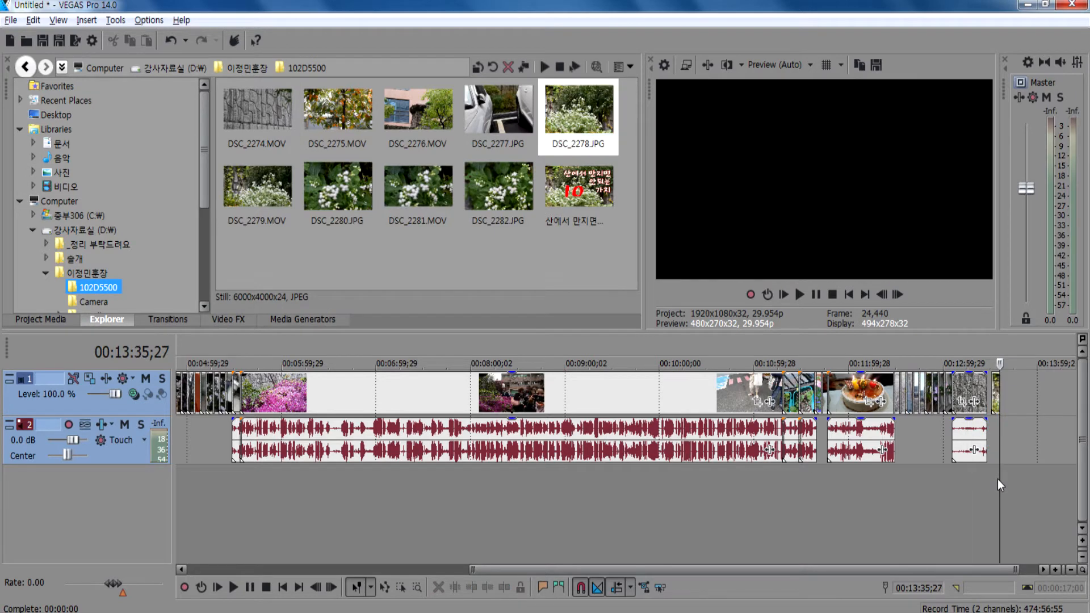
Examine how the two individually added clips and the overlapping flower photos before them join at the timeline's end.
{"action": "key", "text": "Left"}
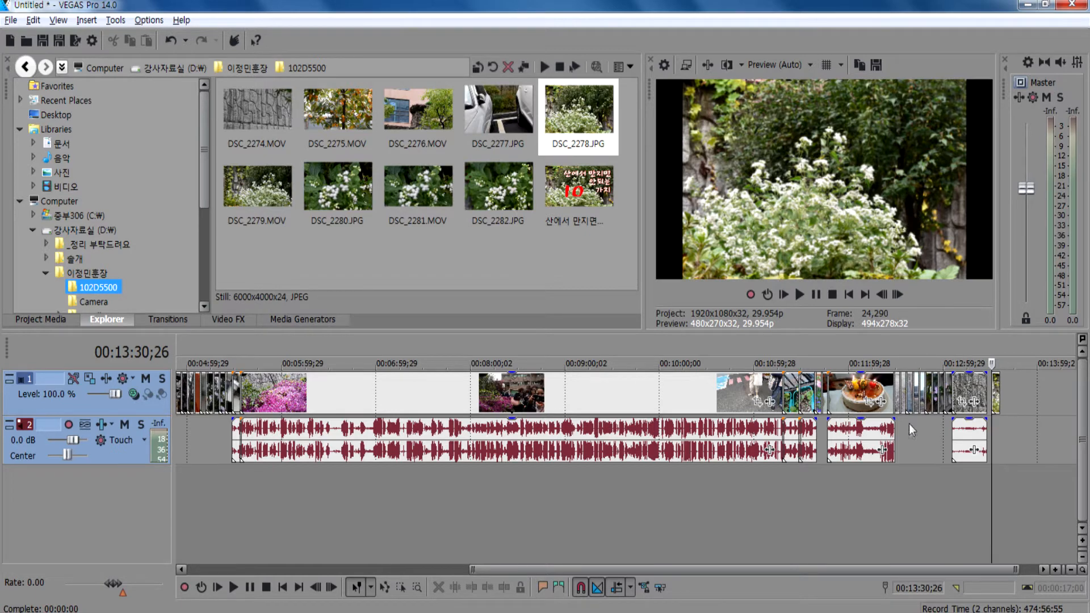
{"action": "left_click", "coordinate": [966, 482]}
{"action": "scroll", "coordinate": [969, 477], "scroll_direction": "up", "scroll_amount": 2}
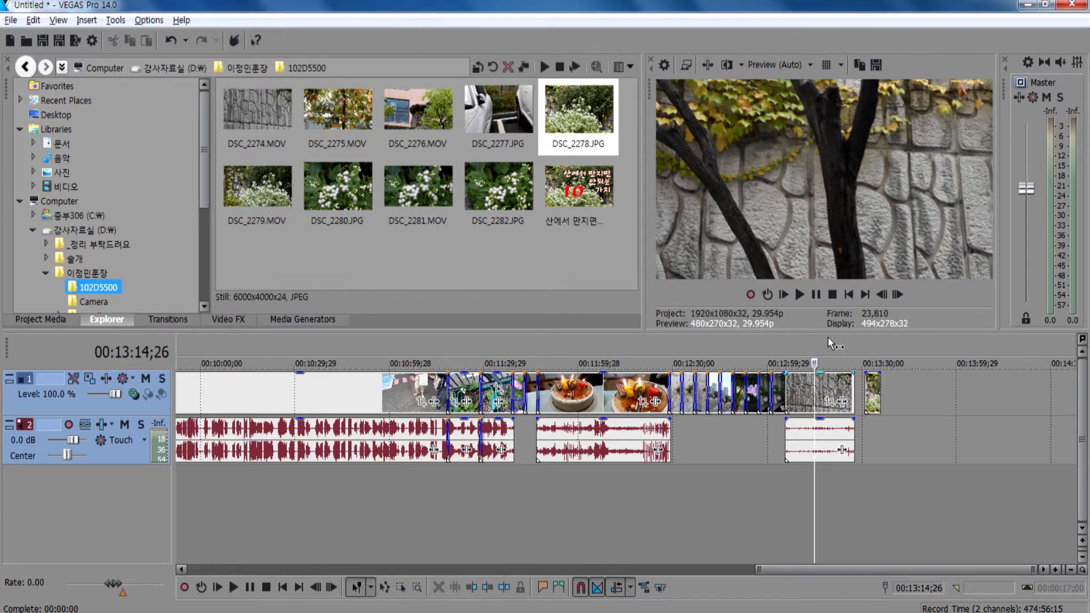
{"action": "left_click", "coordinate": [873, 450]}
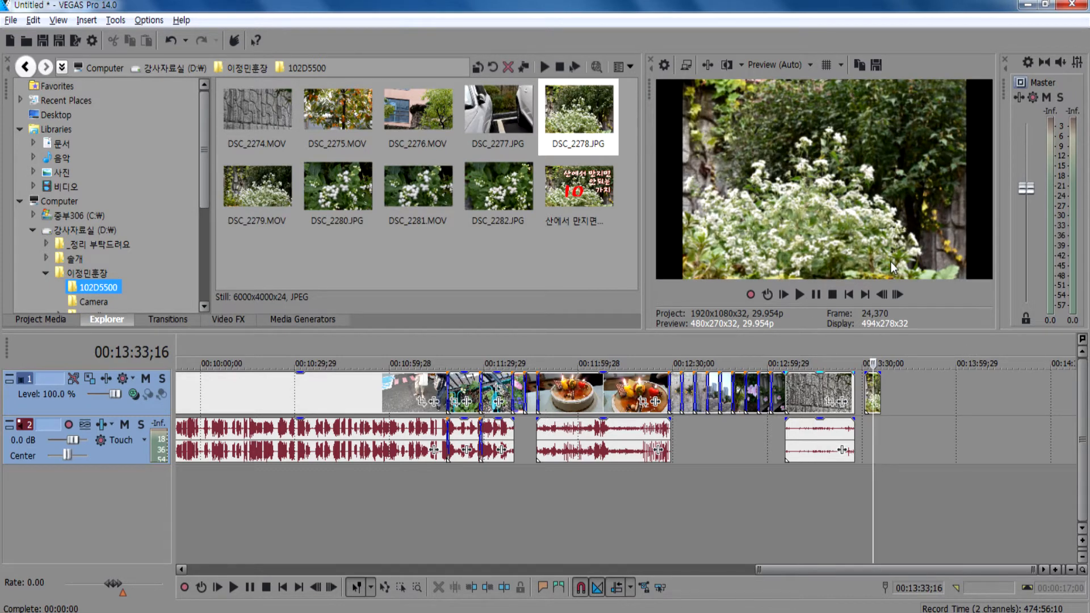
{"action": "left_click", "coordinate": [803, 475]}
{"action": "left_click", "coordinate": [746, 456]}
{"action": "scroll", "coordinate": [735, 451], "scroll_direction": "up", "scroll_amount": 2}
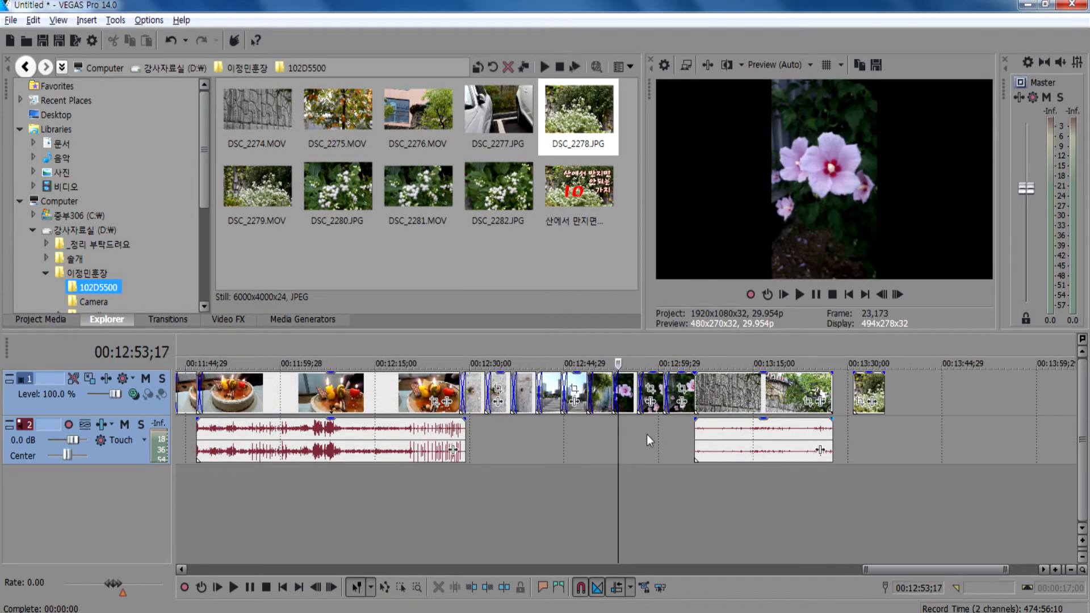
{"action": "left_click", "coordinate": [601, 433]}
{"action": "left_click", "coordinate": [628, 432]}
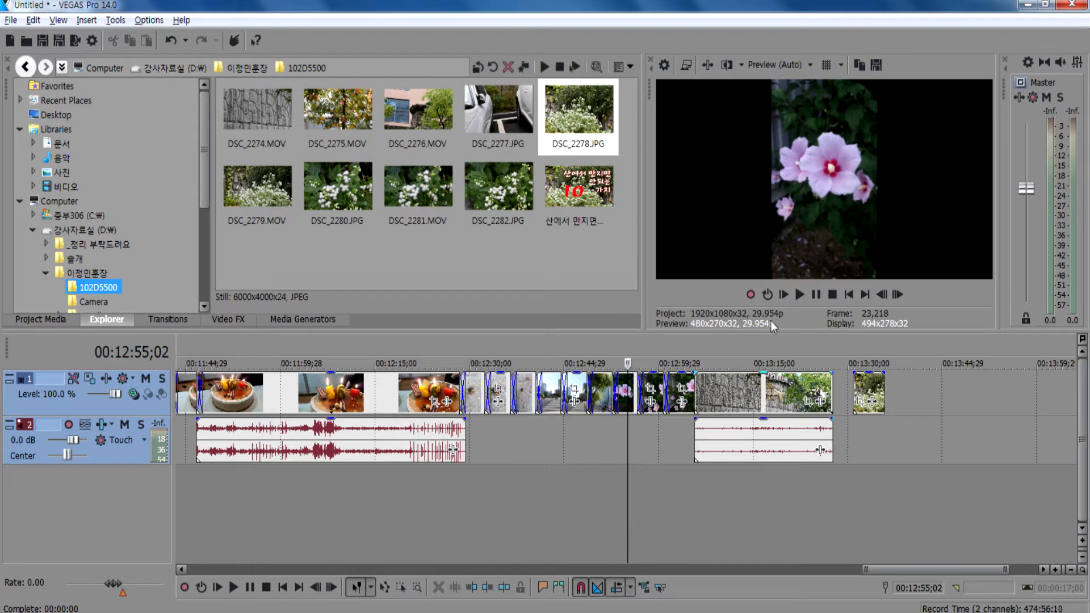
{"action": "left_click", "coordinate": [670, 424]}
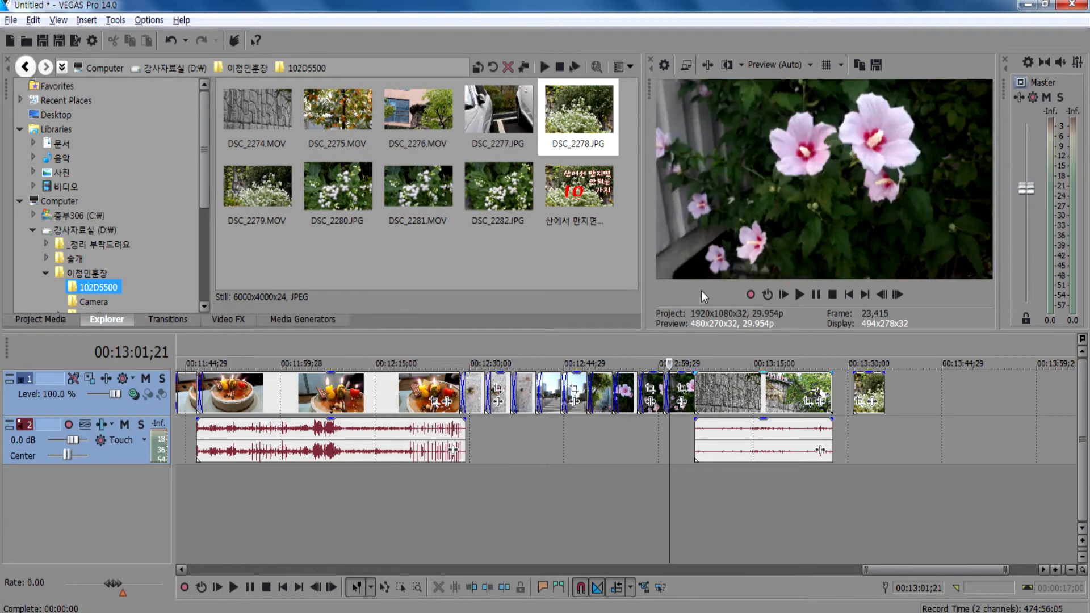
{"action": "left_click", "coordinate": [620, 436]}
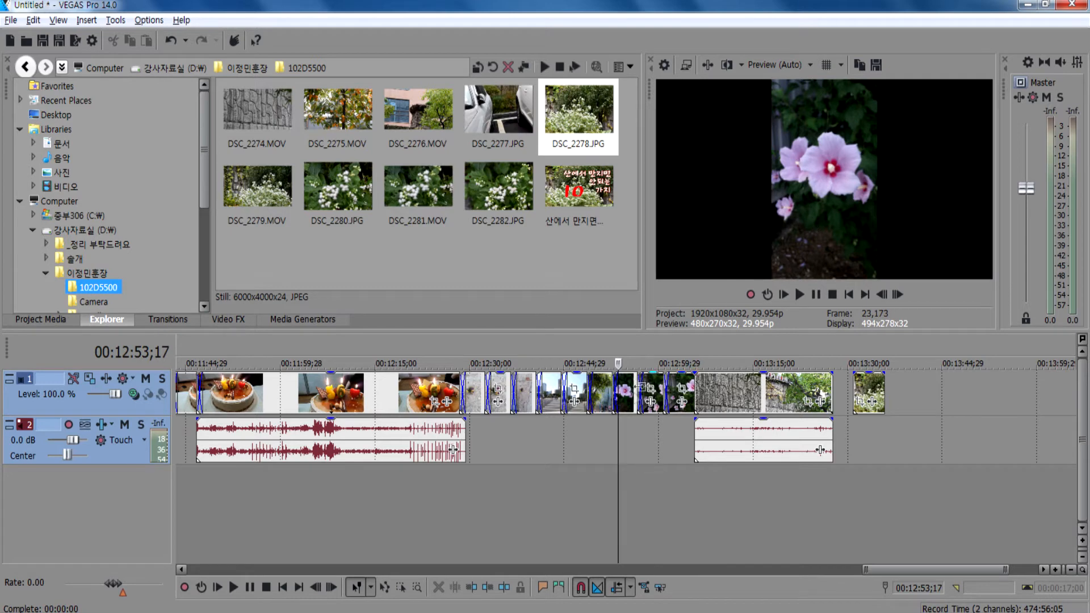
Remove the portrait-format flower photo near the end of the timeline.
{"action": "left_click", "coordinate": [625, 408]}
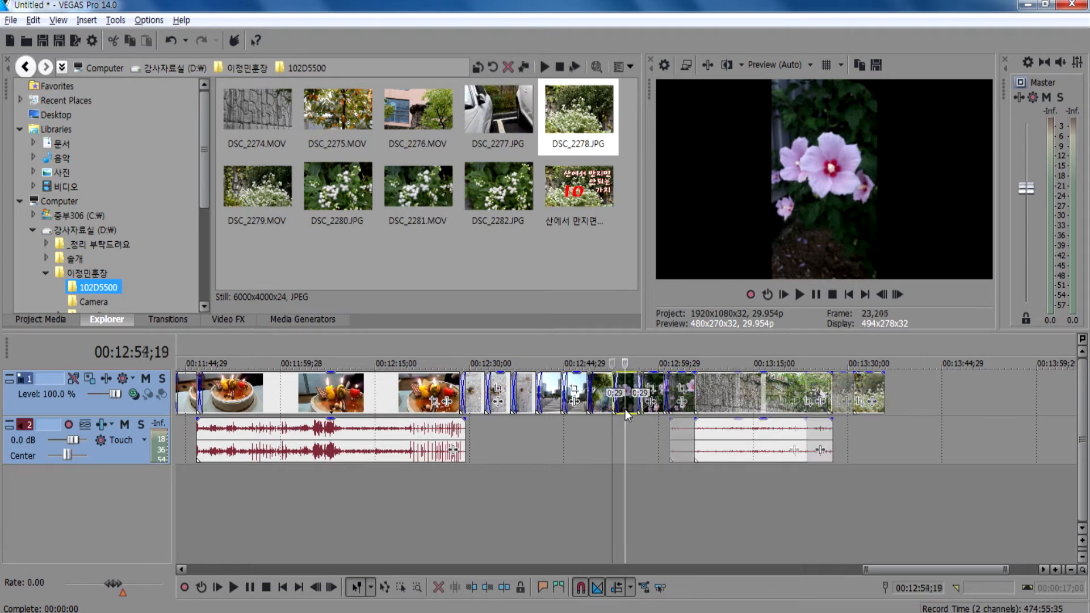
{"action": "key", "text": "Delete"}
{"action": "key", "text": "ctrl+z"}
{"action": "scroll", "coordinate": [626, 411], "scroll_direction": "up", "scroll_amount": 3}
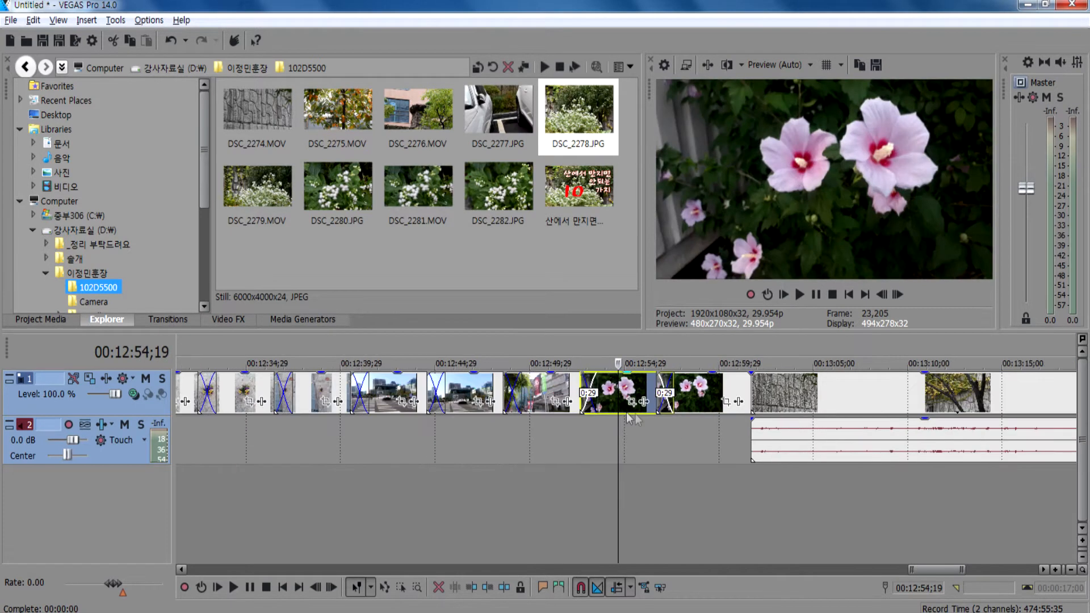
Delete the DSC_2274.MOV stone wall clip after the last flower photo.
{"action": "left_click", "coordinate": [700, 402]}
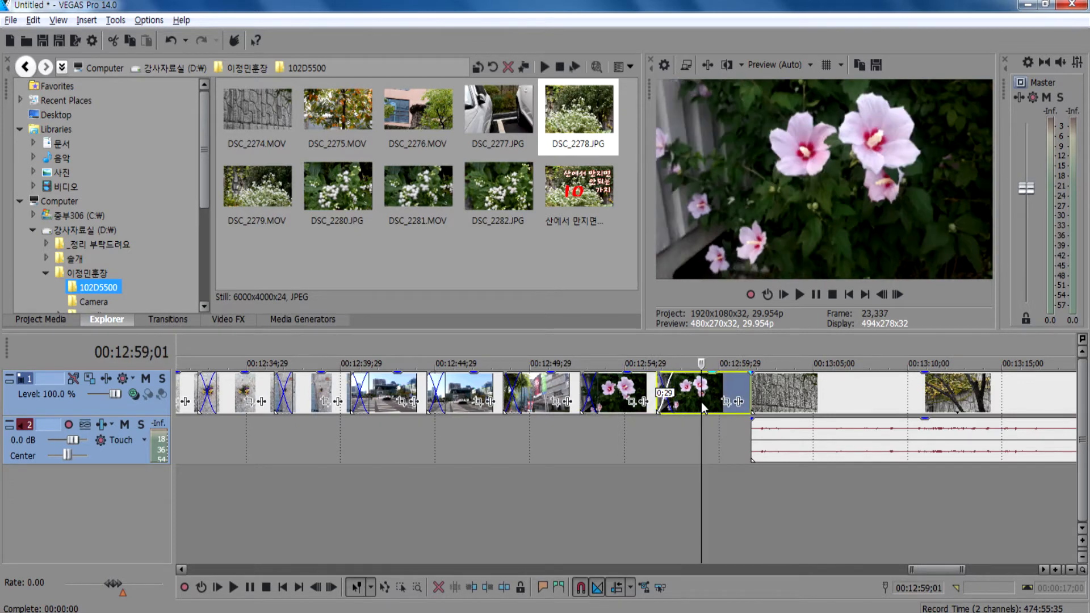
{"action": "left_click", "coordinate": [772, 394]}
{"action": "key", "text": "Delete"}
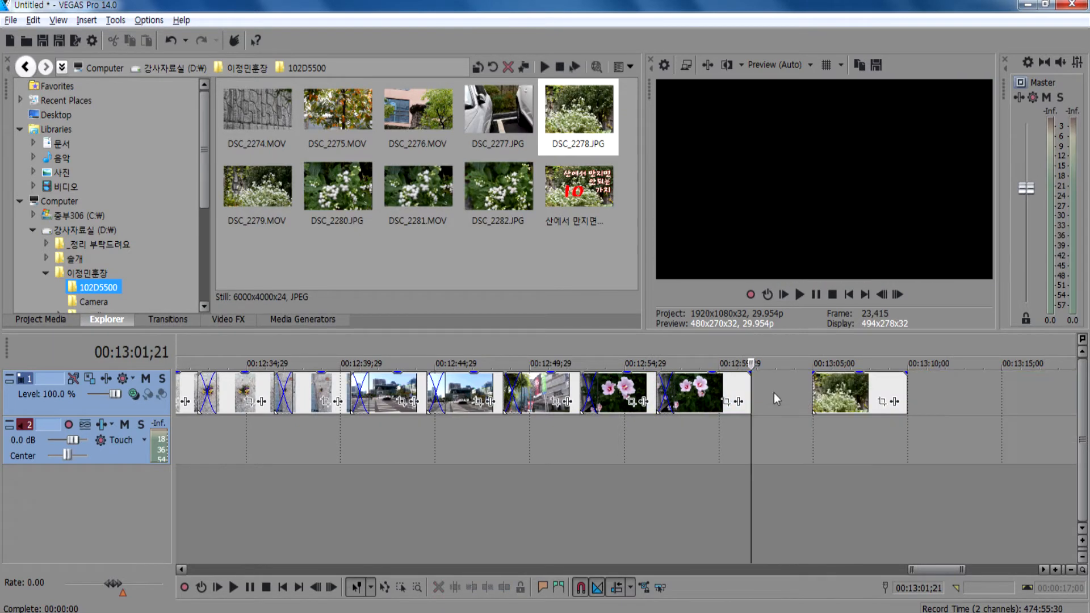
Overlap the DSC_2278.JPG photo with the last flower photo by one second and delete it from the timeline.
{"action": "left_click_drag", "start_coordinate": [843, 399], "coordinate": [767, 399]}
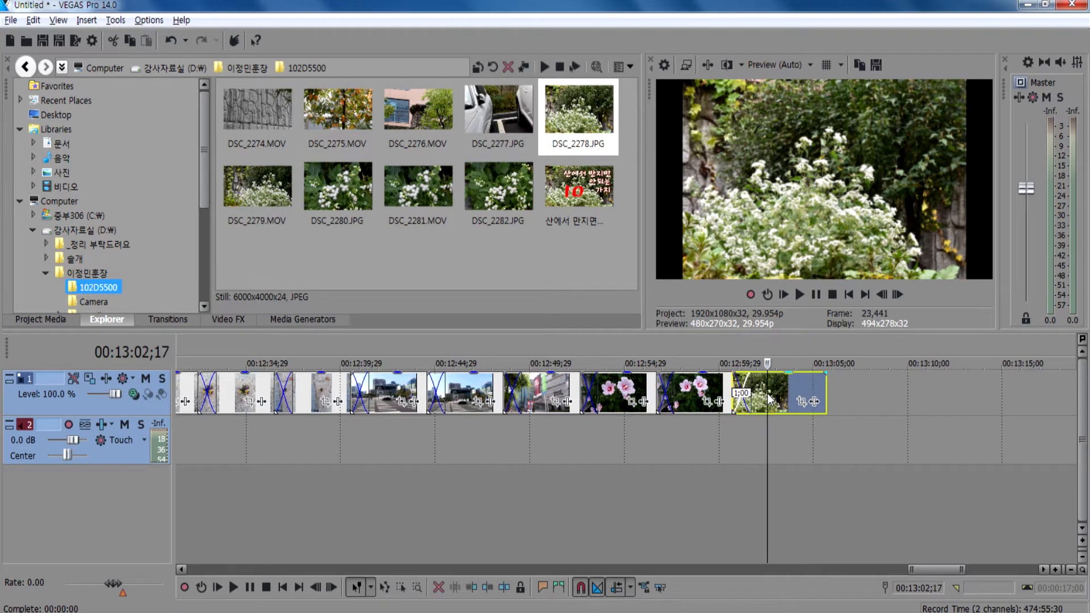
{"action": "key", "text": "Delete"}
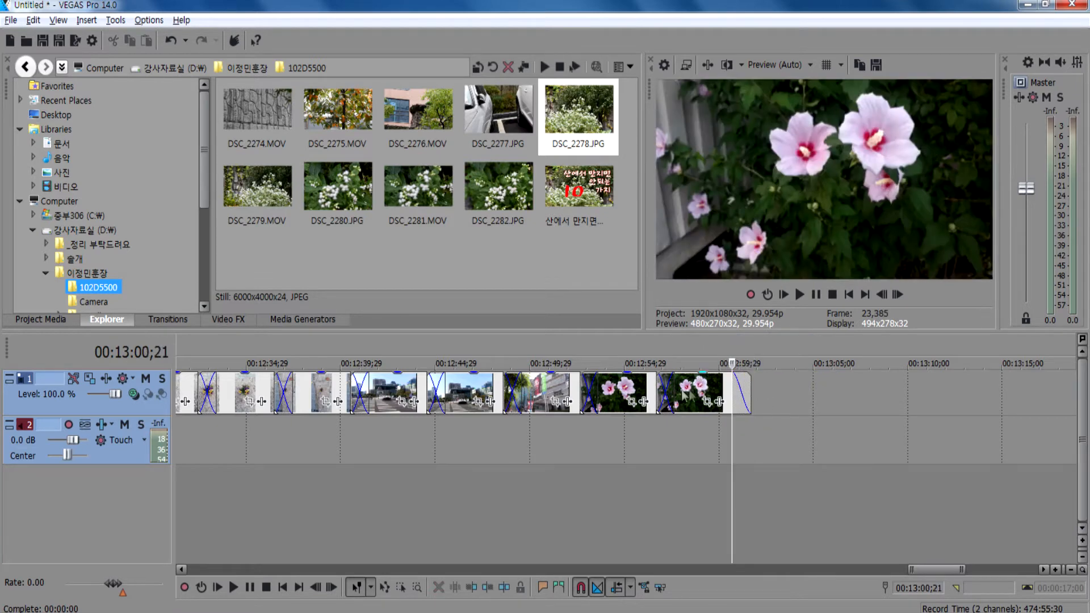
Preview the clips at several points across the whole timeline and start playback from 00:00:46;23.
{"action": "left_click", "coordinate": [525, 424]}
{"action": "left_click", "coordinate": [461, 426]}
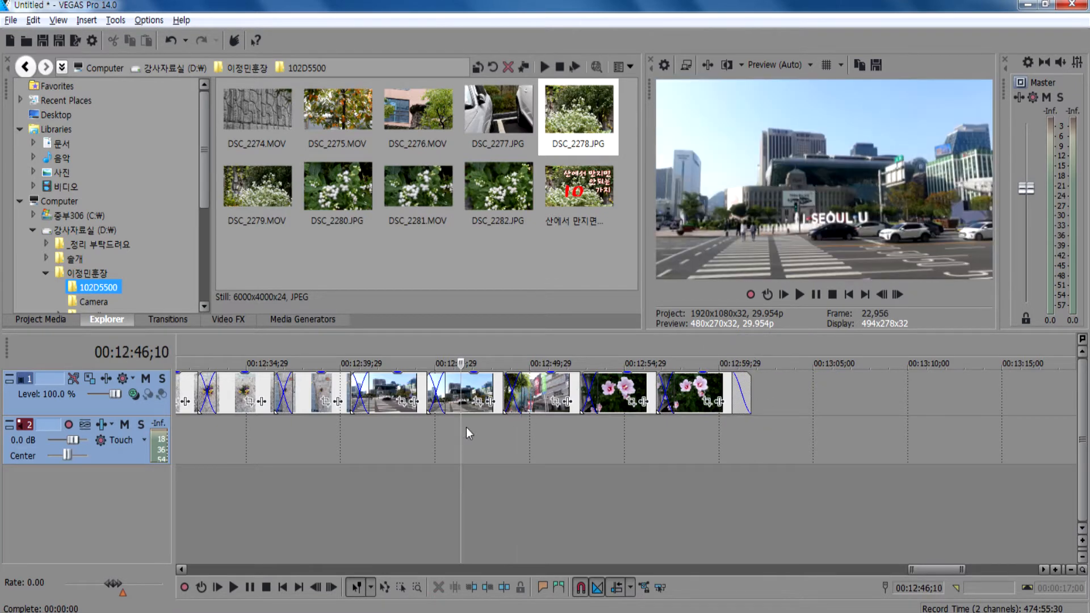
{"action": "scroll", "coordinate": [377, 459], "scroll_direction": "down", "scroll_amount": 10}
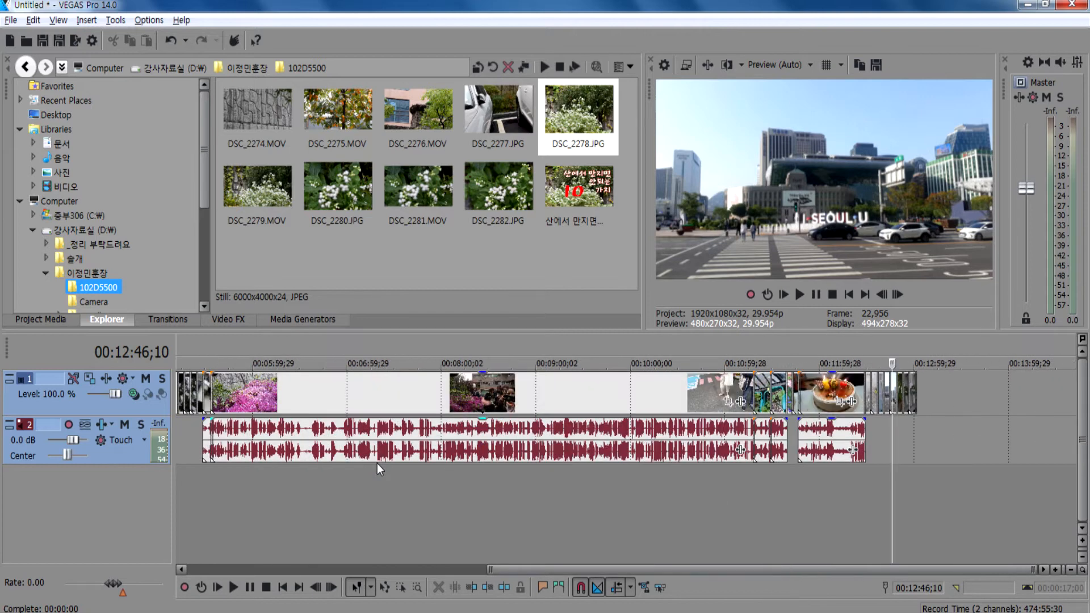
{"action": "left_click", "coordinate": [528, 485]}
{"action": "left_click", "coordinate": [531, 510]}
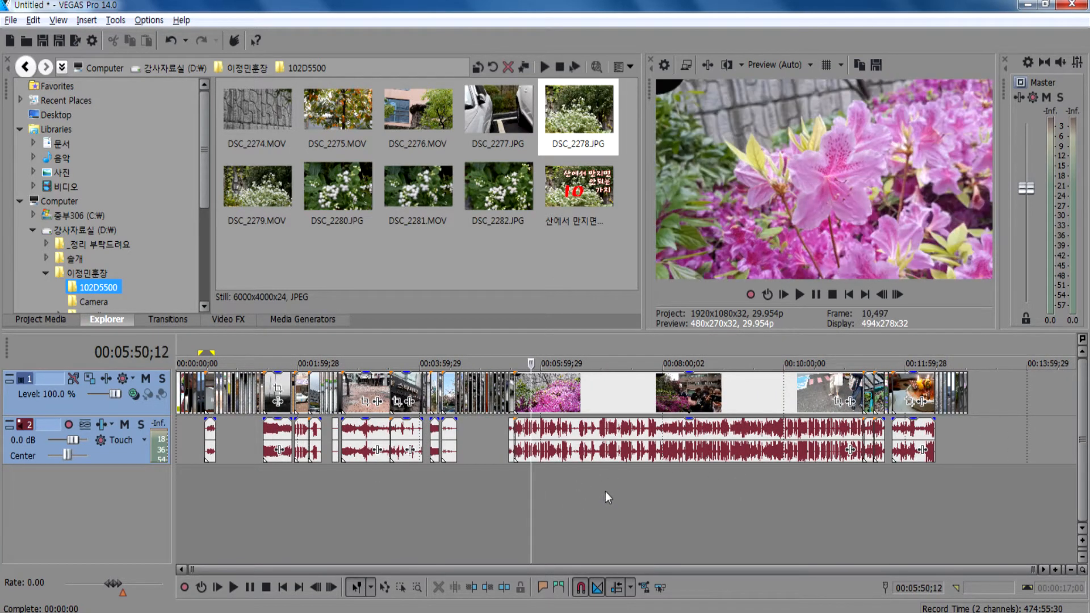
{"action": "left_click", "coordinate": [607, 491]}
{"action": "left_click", "coordinate": [673, 488]}
{"action": "left_click", "coordinate": [726, 488]}
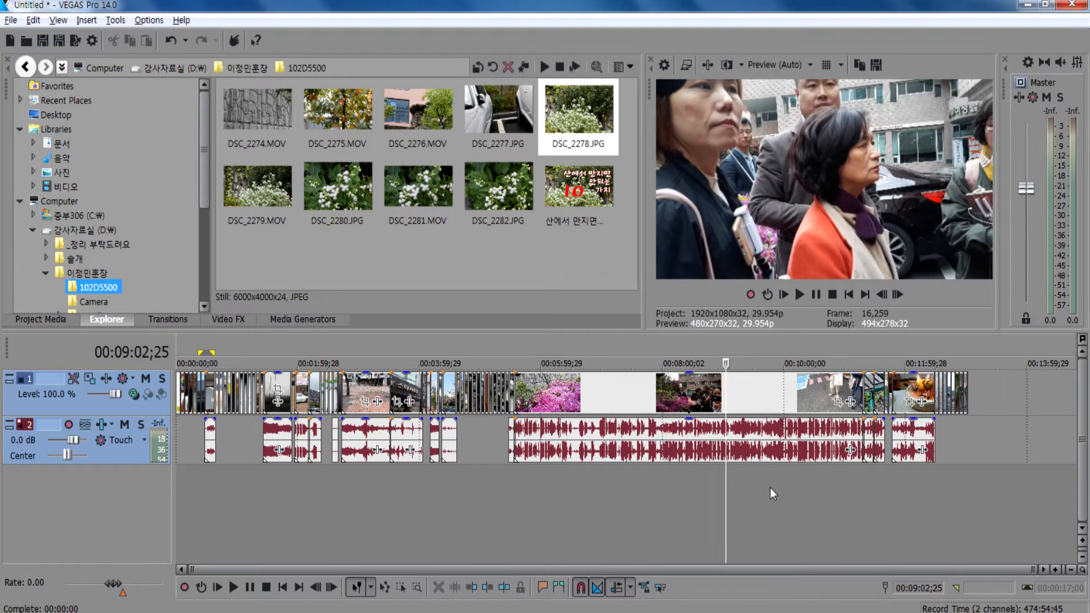
{"action": "left_click", "coordinate": [779, 488]}
{"action": "left_click", "coordinate": [737, 489]}
{"action": "left_click", "coordinate": [466, 514]}
{"action": "left_click", "coordinate": [351, 499]}
{"action": "left_click", "coordinate": [226, 484]}
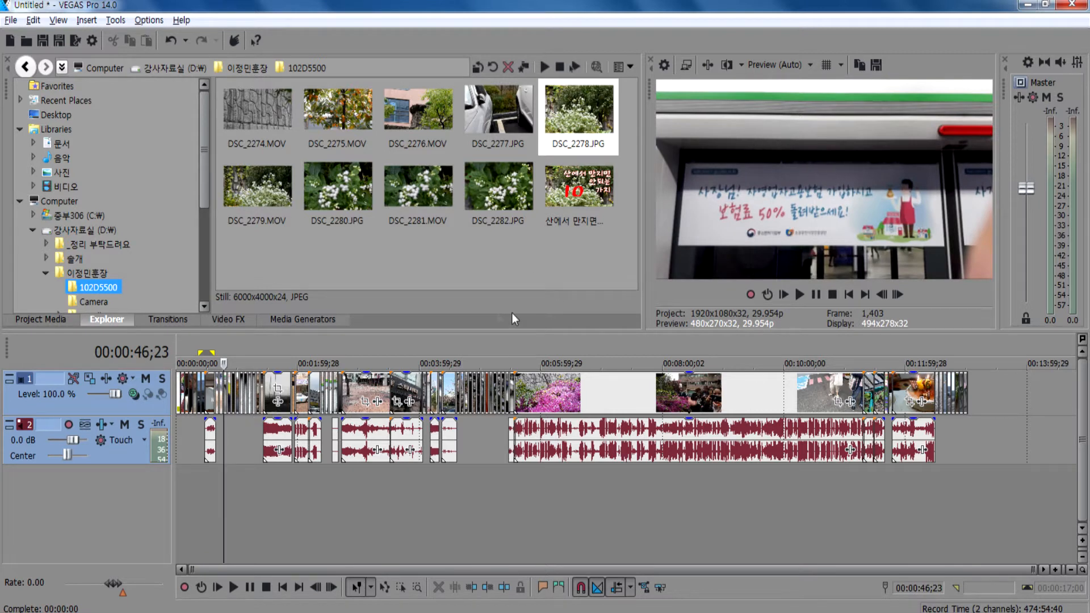
{"action": "key", "text": "space"}
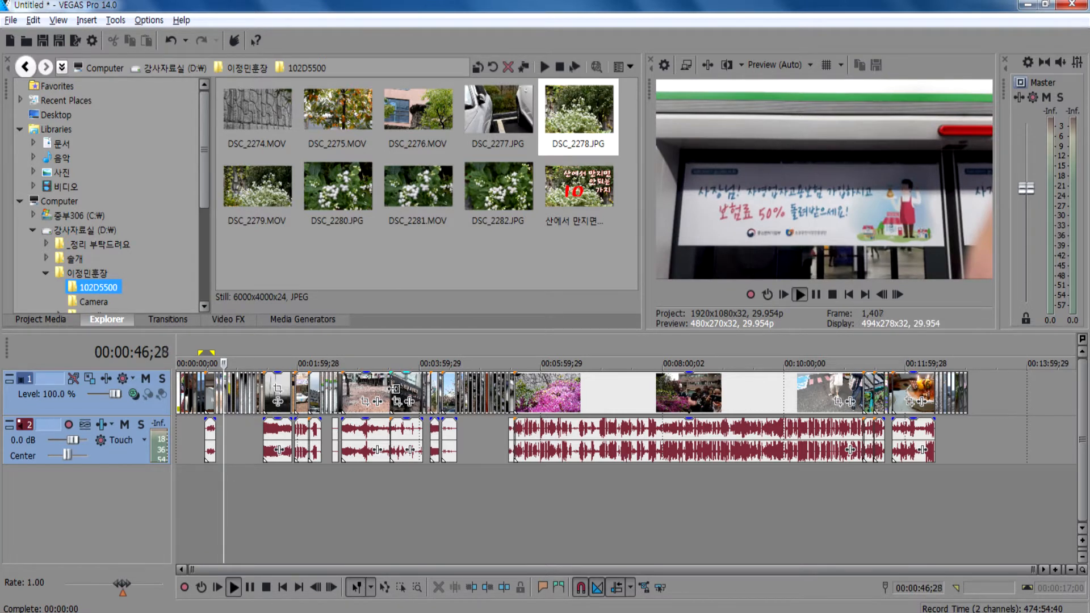
Play the clips from 00:00:46;23 and mark the range from 00:01:34;27 to 00:02:23;04 on the timeline.
{"action": "key", "text": "space"}
{"action": "key", "text": "space"}
{"action": "scroll", "coordinate": [188, 505], "scroll_direction": "up", "scroll_amount": 5}
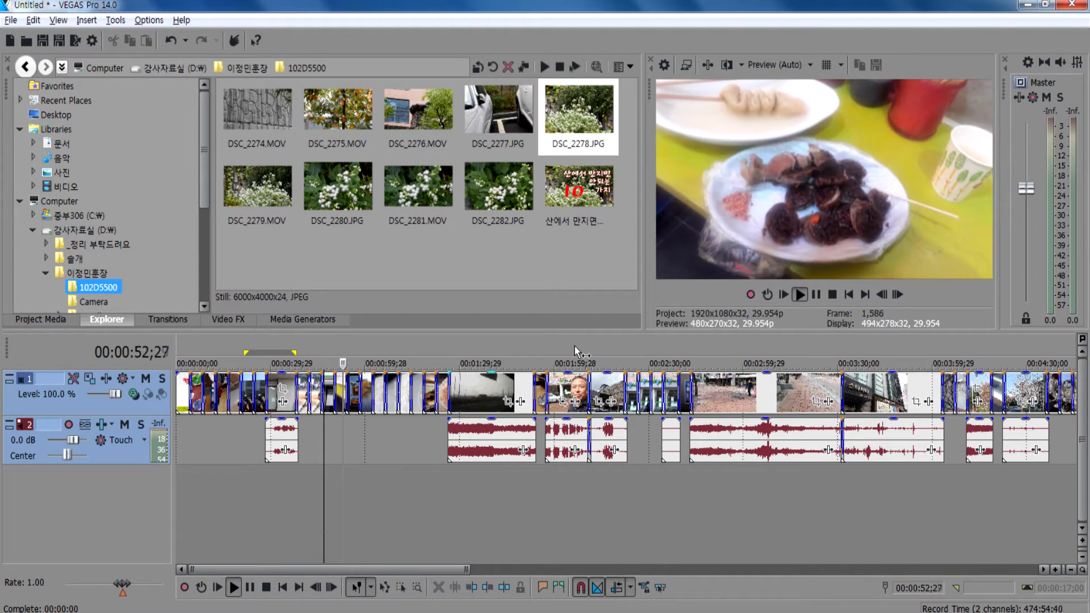
{"action": "key", "text": "space"}
{"action": "left_click_drag", "start_coordinate": [476, 344], "coordinate": [627, 345]}
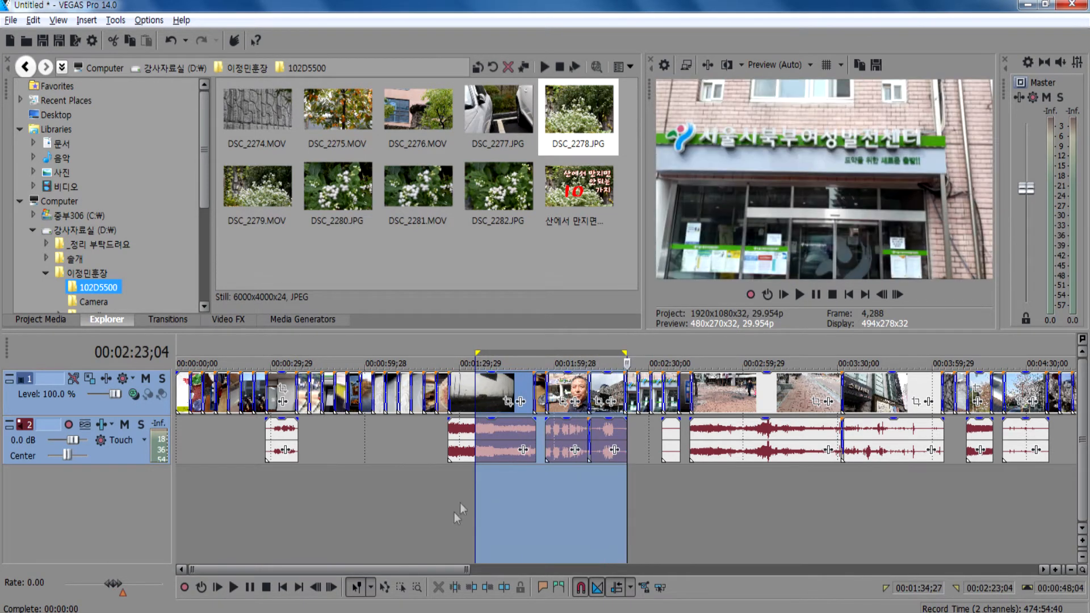
{"action": "left_click", "coordinate": [459, 528]}
Try moving the foggy road clip and everything after it further along the timeline, and undo the move.
{"action": "left_click", "coordinate": [483, 391]}
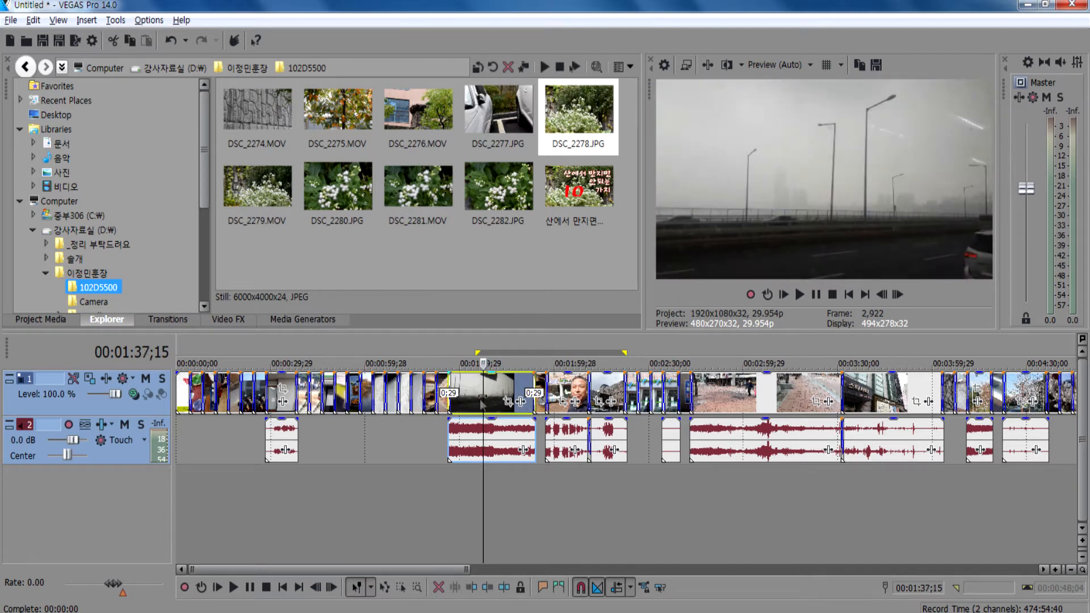
{"action": "left_click_drag", "start_coordinate": [503, 391], "coordinate": [577, 387]}
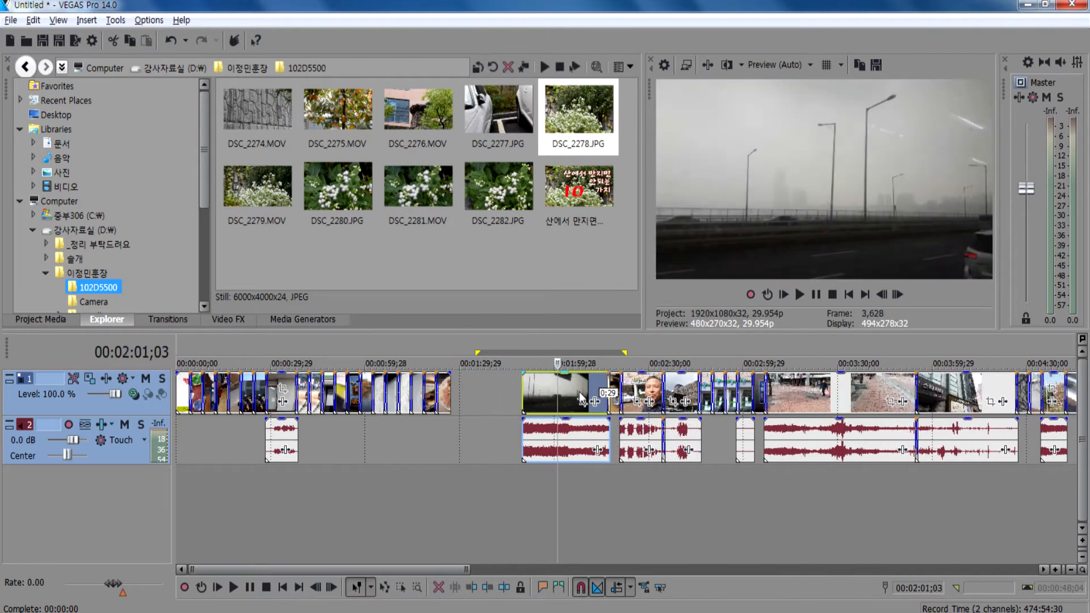
{"action": "key", "text": "ctrl+z"}
Set the time selection from 00:01:07;01 to 00:02:20;10 and play it.
{"action": "left_click_drag", "start_coordinate": [439, 502], "coordinate": [597, 493]}
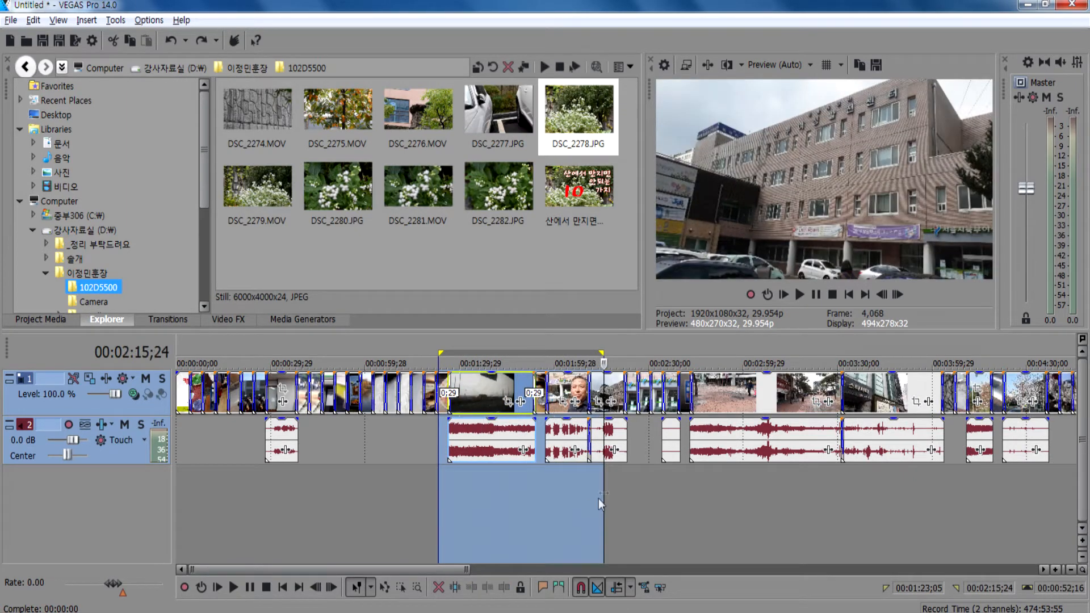
{"action": "left_click", "coordinate": [566, 489]}
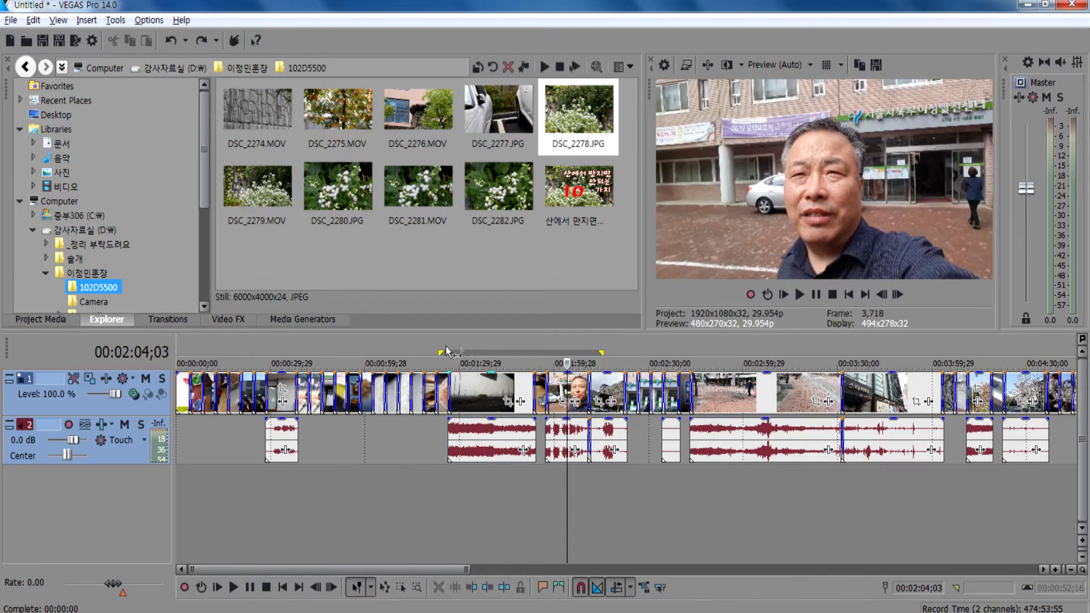
{"action": "left_click_drag", "start_coordinate": [390, 341], "coordinate": [618, 346]}
{"action": "key", "text": "space"}
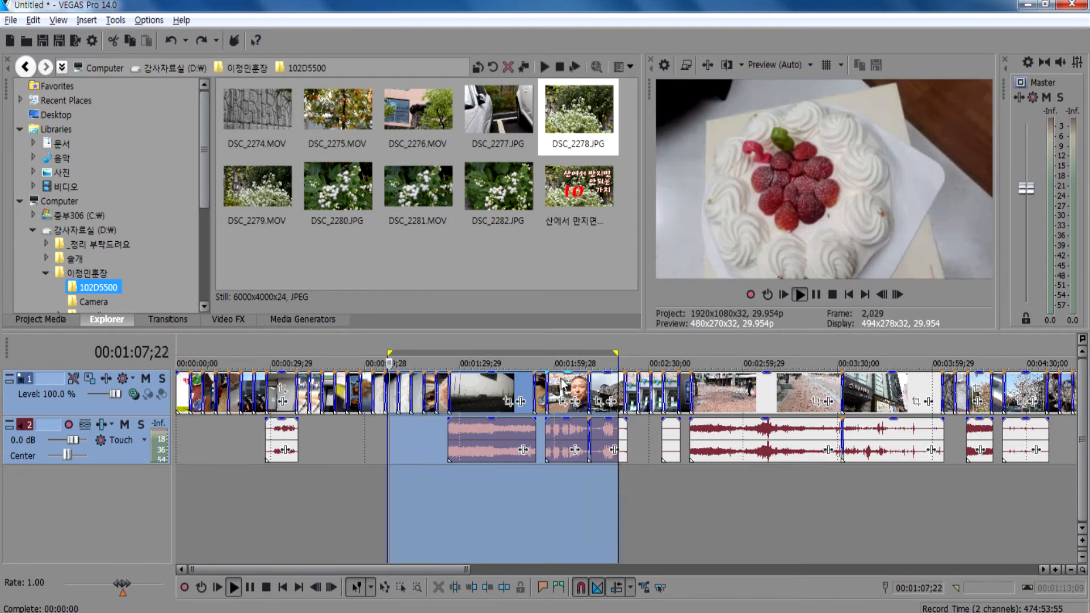
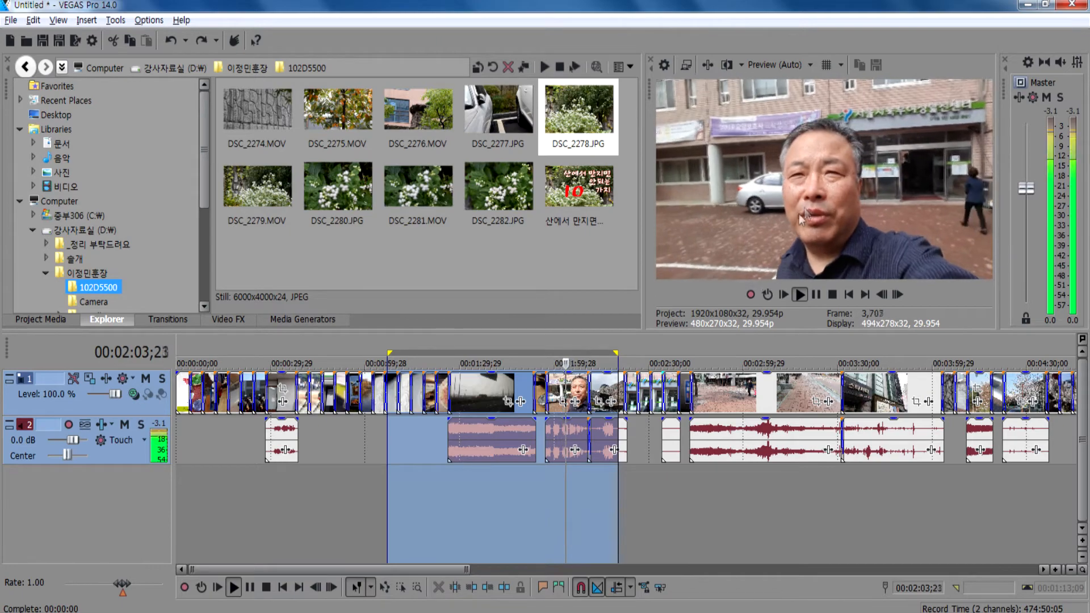
Undock and enlarge the Video Preview window, dock it back beside the master meter, and adjust its width.
{"action": "left_click_drag", "start_coordinate": [648, 97], "coordinate": [537, 158]}
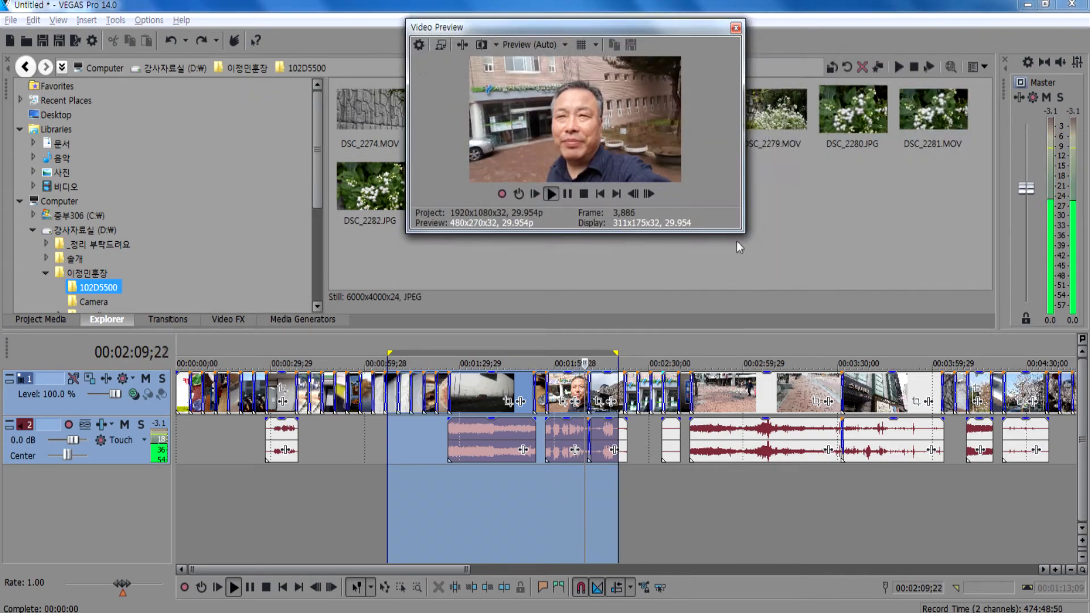
{"action": "left_click_drag", "start_coordinate": [745, 231], "coordinate": [1012, 512]}
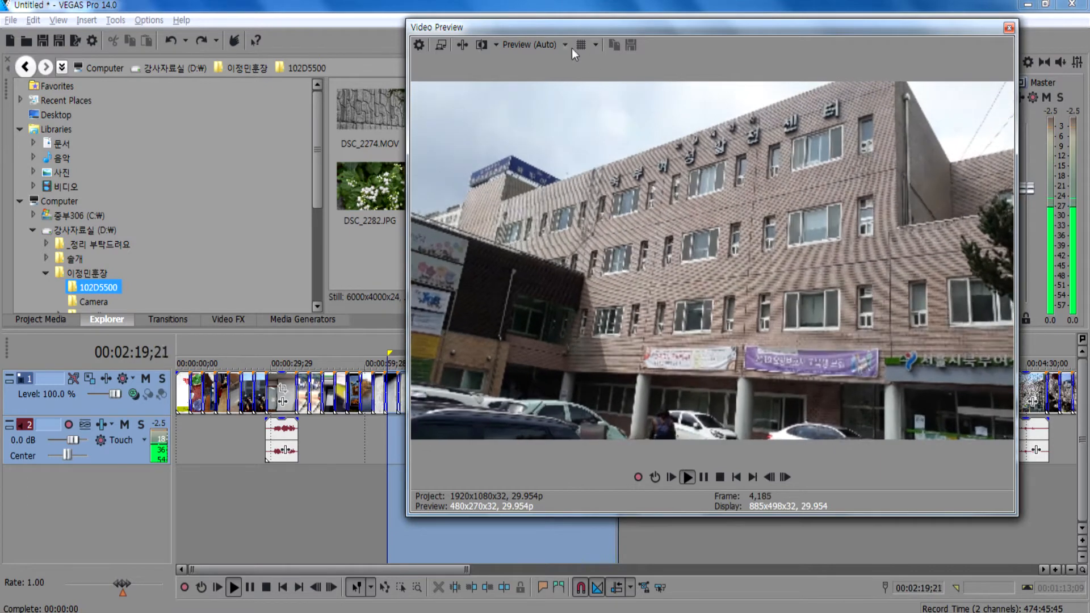
{"action": "double_click", "coordinate": [543, 28]}
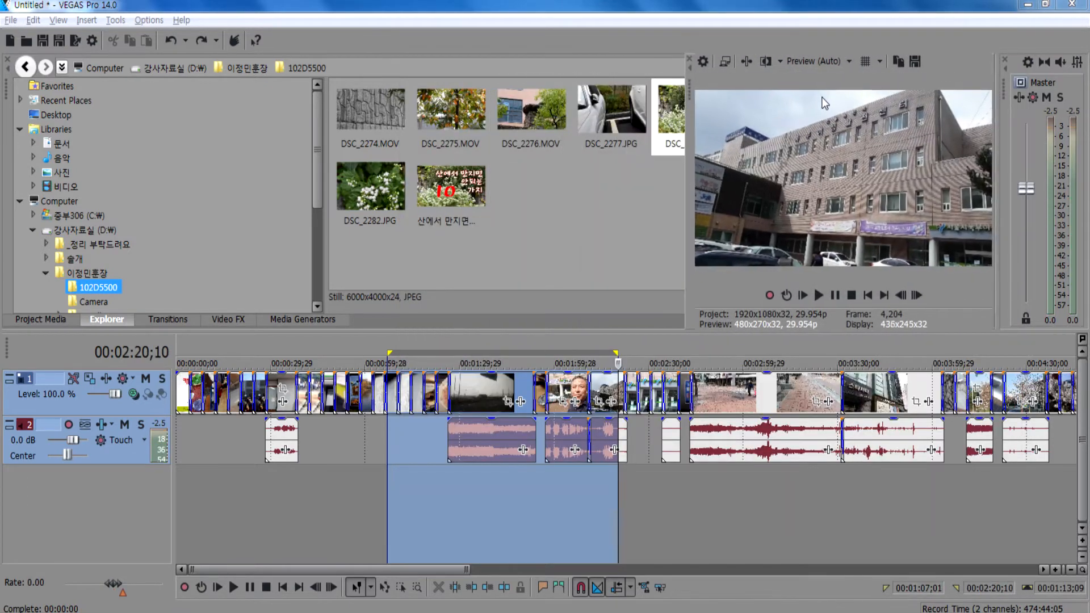
{"action": "left_click_drag", "start_coordinate": [683, 103], "coordinate": [654, 97]}
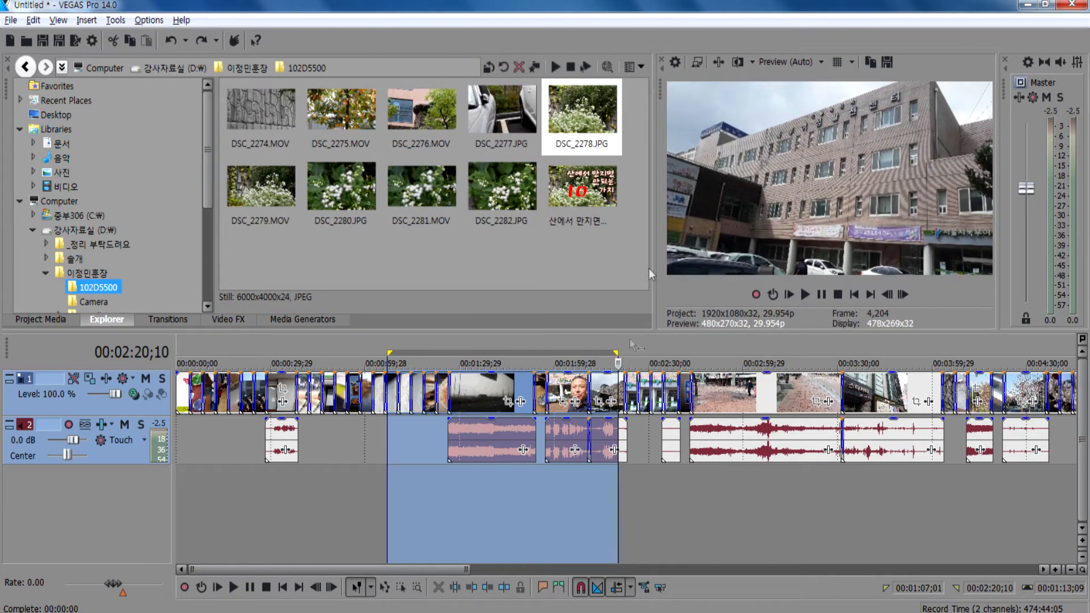
Play the footage of the man outside the building and inspect the frames at 00:02:50;17, 00:02:04;03 and 00:00:32;05.
{"action": "left_click", "coordinate": [564, 474]}
{"action": "key", "text": "space"}
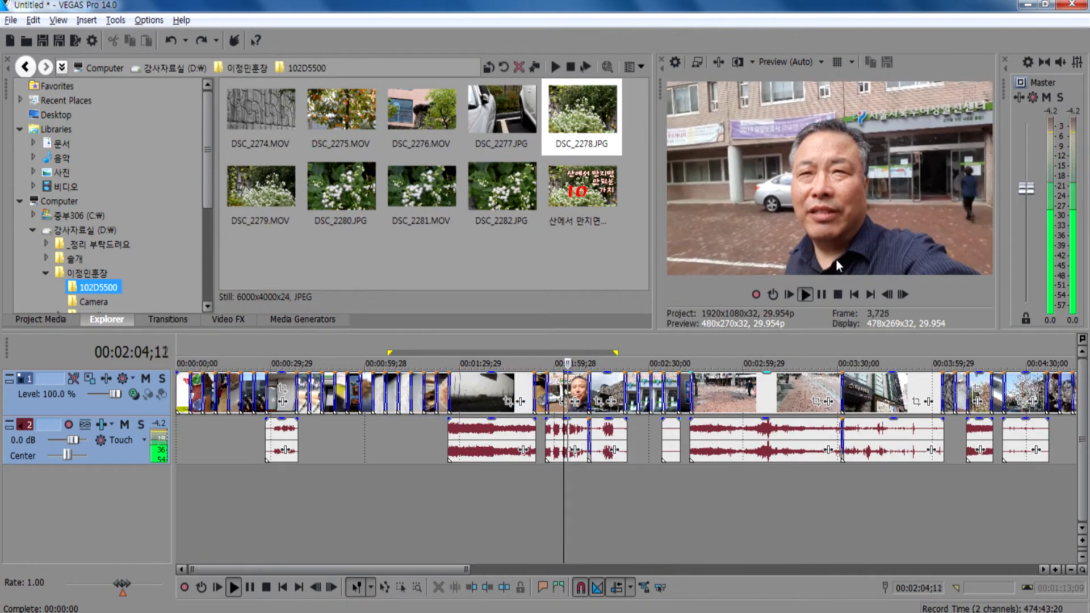
{"action": "key", "text": "space"}
{"action": "left_click", "coordinate": [714, 492]}
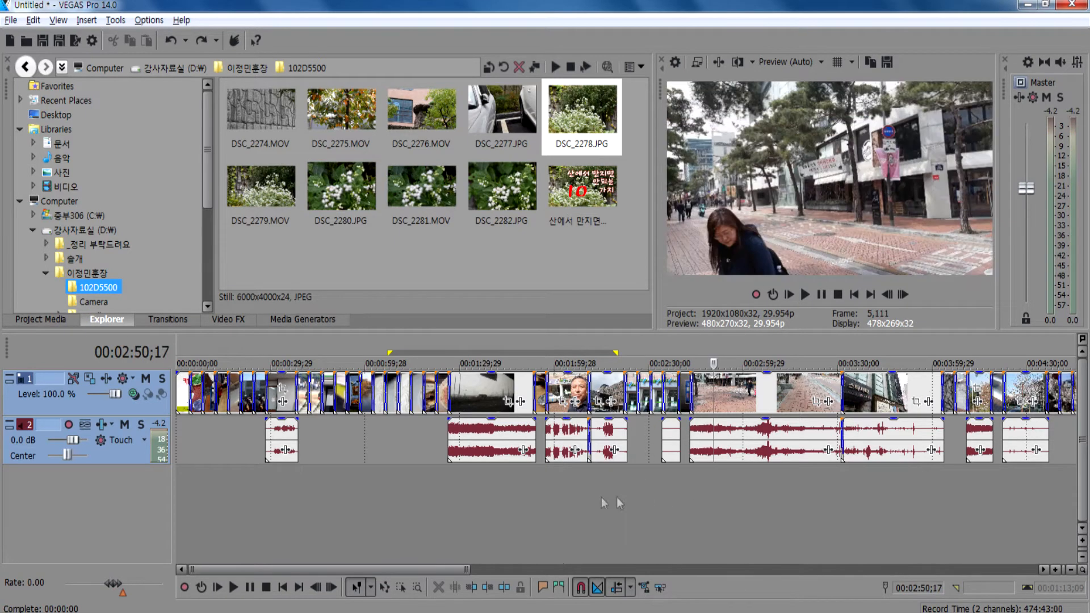
{"action": "left_click", "coordinate": [567, 490]}
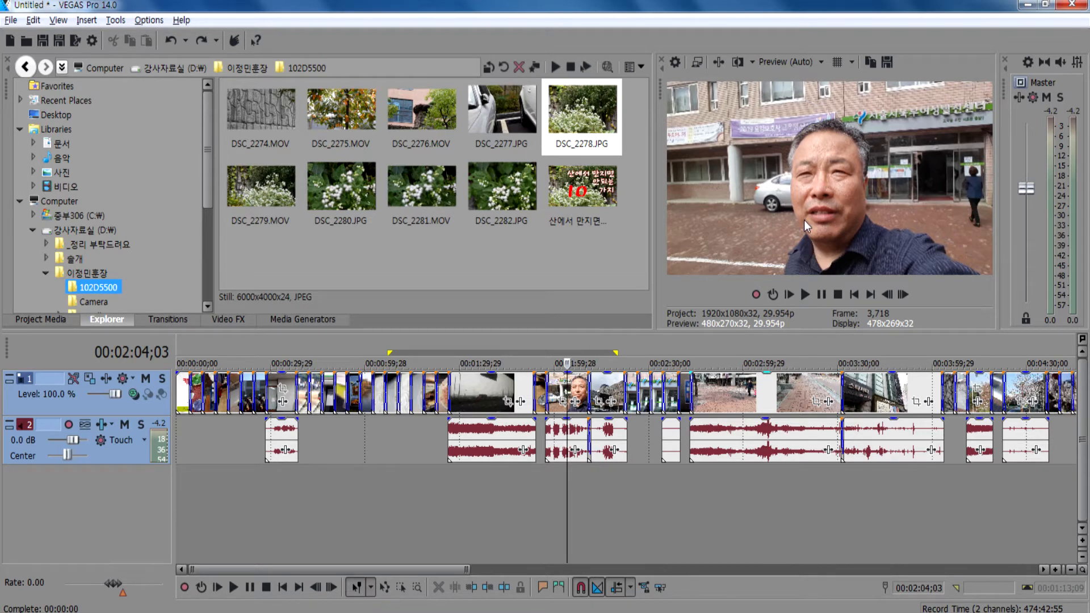
{"action": "left_click", "coordinate": [278, 347]}
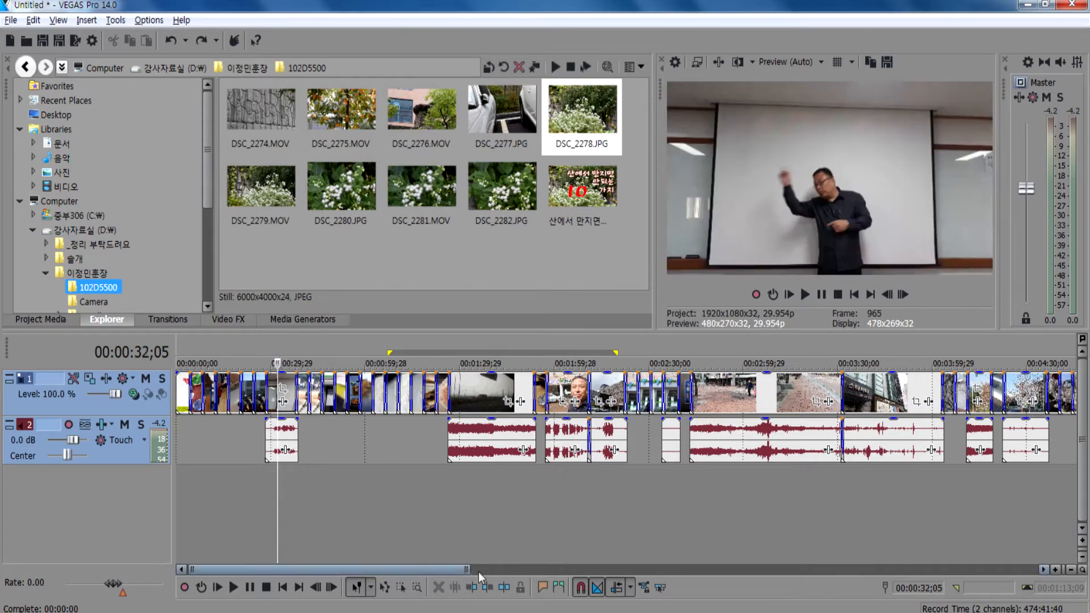
Switch to the Notepad lesson notes and add the line "타이틀 입력" below the automatic one-second overlap note.
{"action": "key", "text": "alt+Tab"}
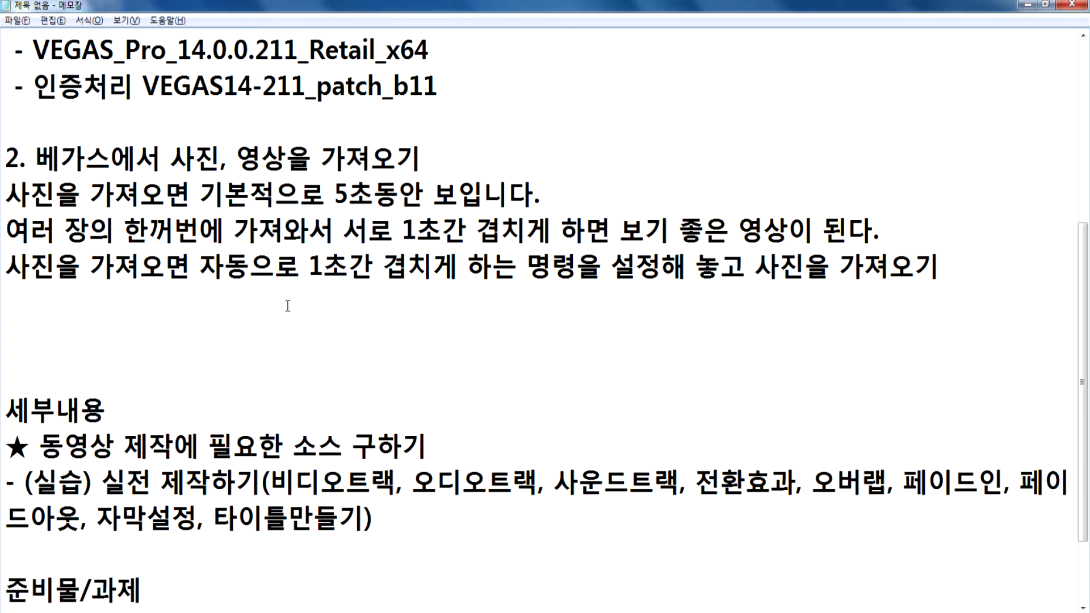
{"action": "type", "text": "타"}
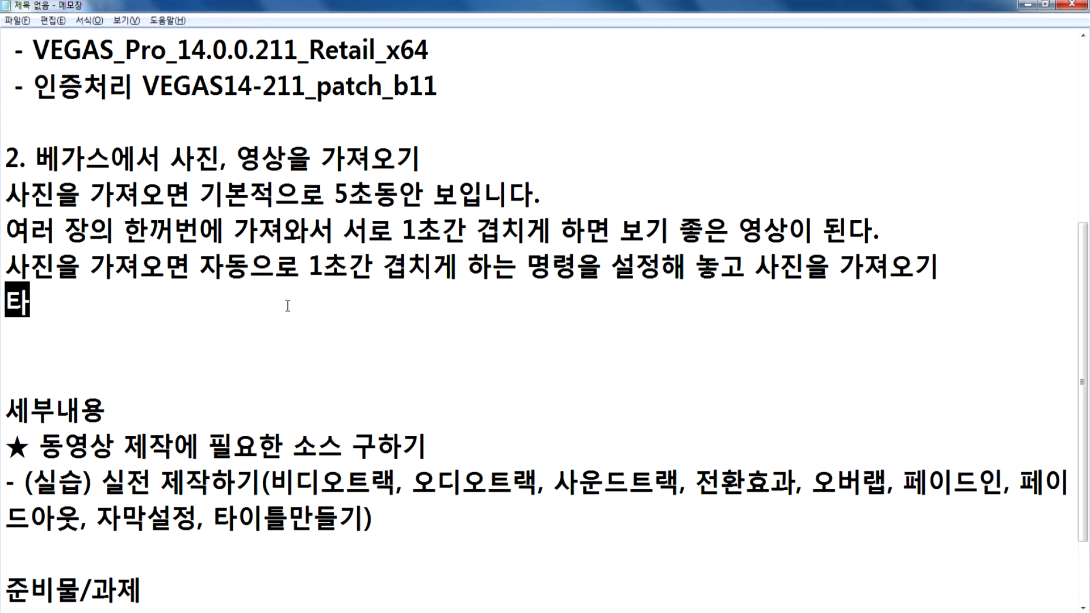
{"action": "type", "text": "이틀 이입력"}
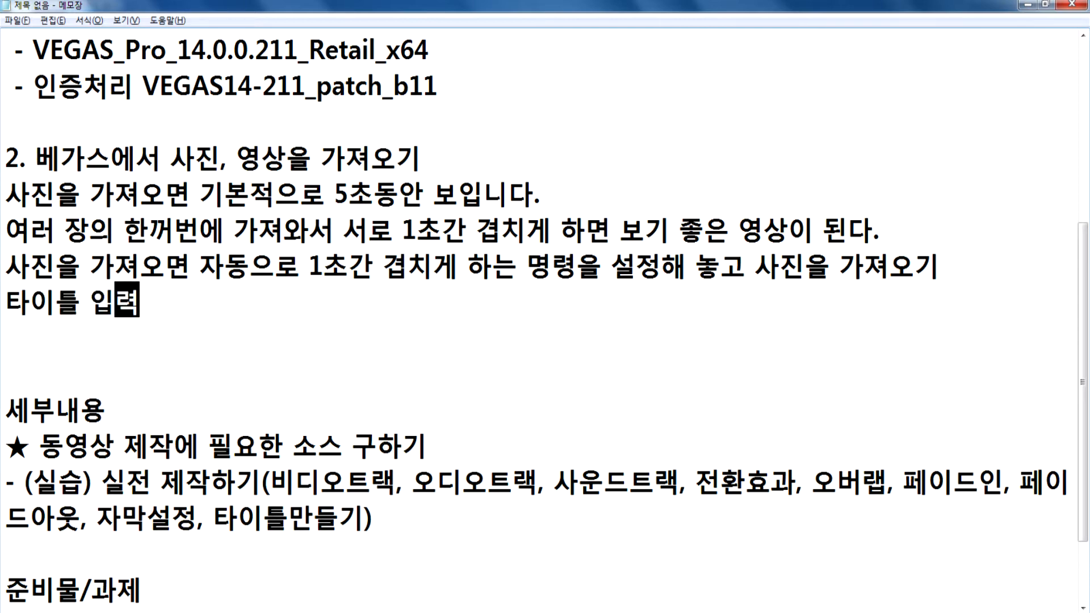
{"action": "key", "text": "Return"}
Switch back to VEGAS Pro and insert a new video track above the photo track.
{"action": "key", "text": "alt+Tab"}
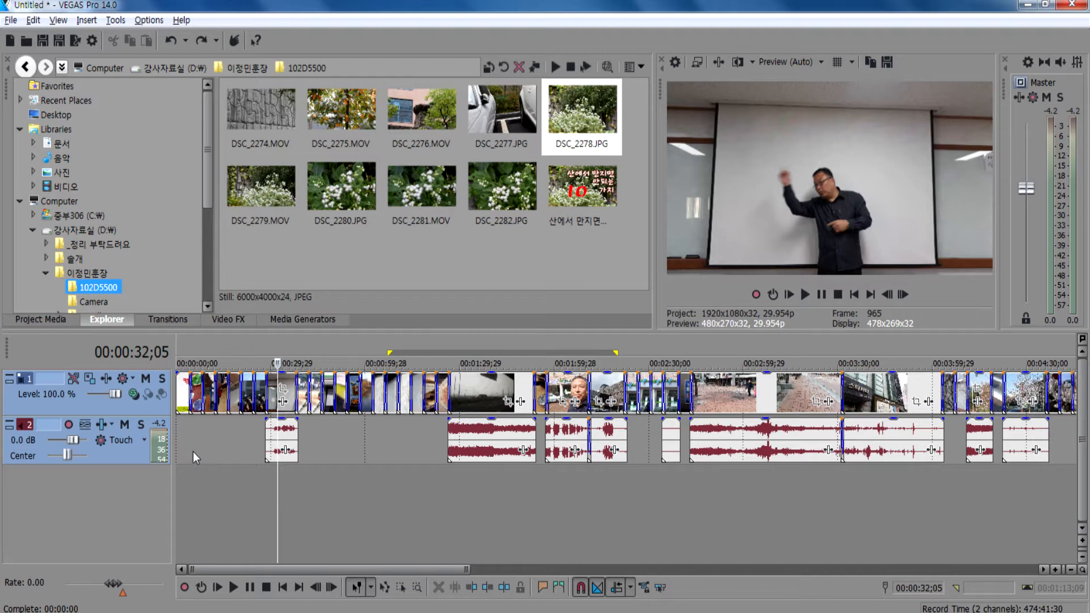
{"action": "left_click", "coordinate": [56, 21]}
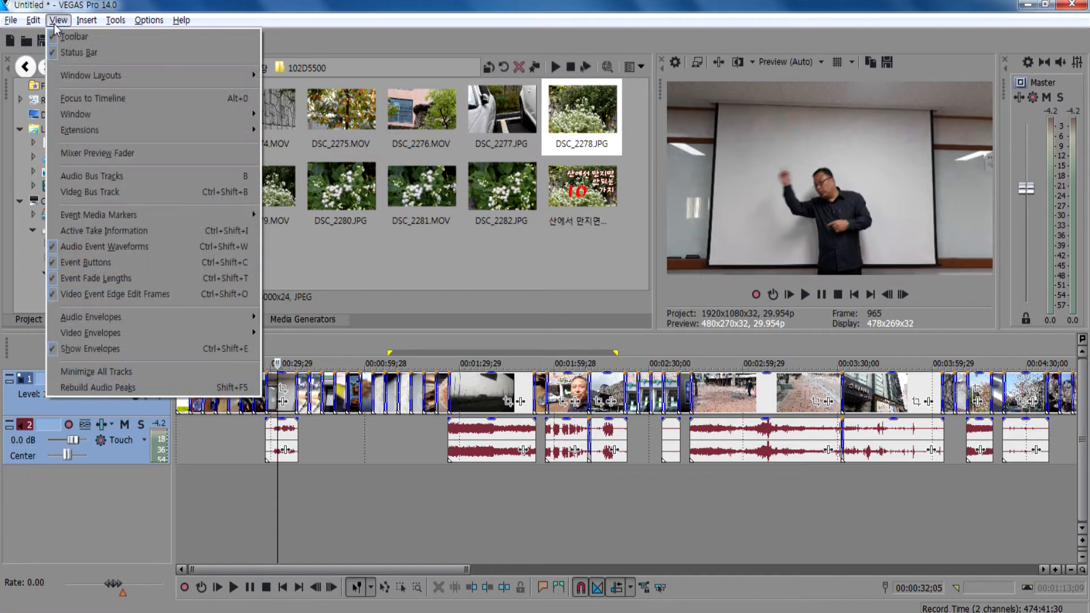
{"action": "mouse_move", "coordinate": [88, 28]}
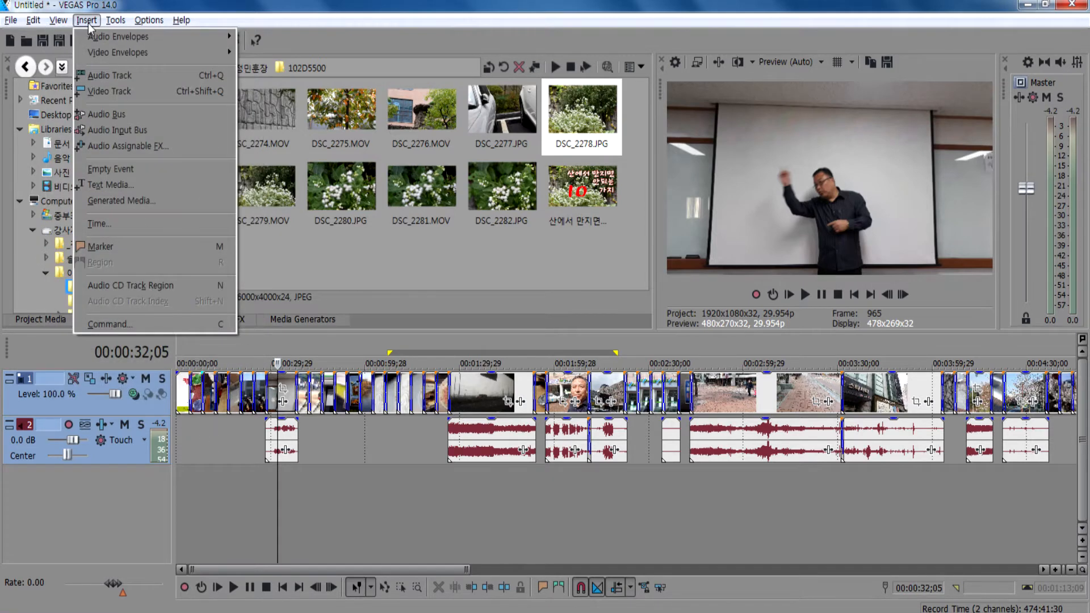
{"action": "left_click", "coordinate": [112, 93]}
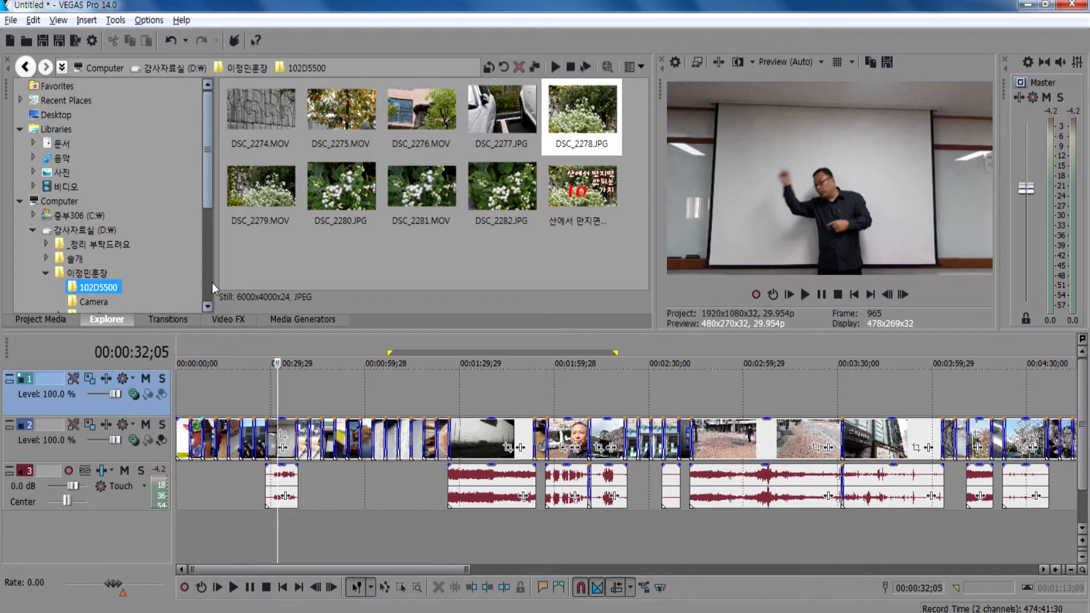
{"action": "left_click", "coordinate": [191, 381]}
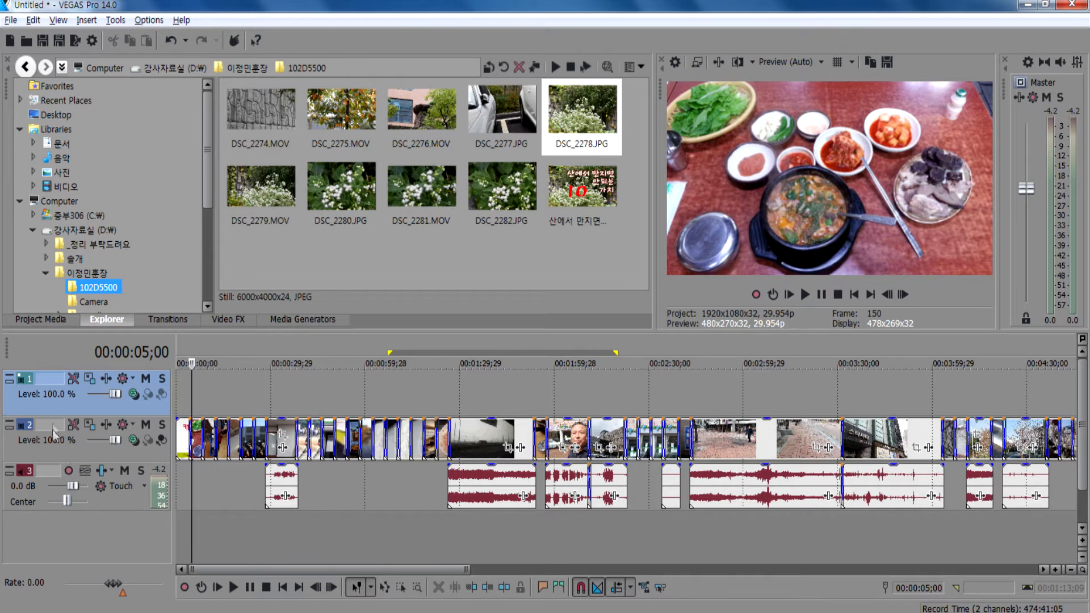
{"action": "left_click", "coordinate": [219, 398]}
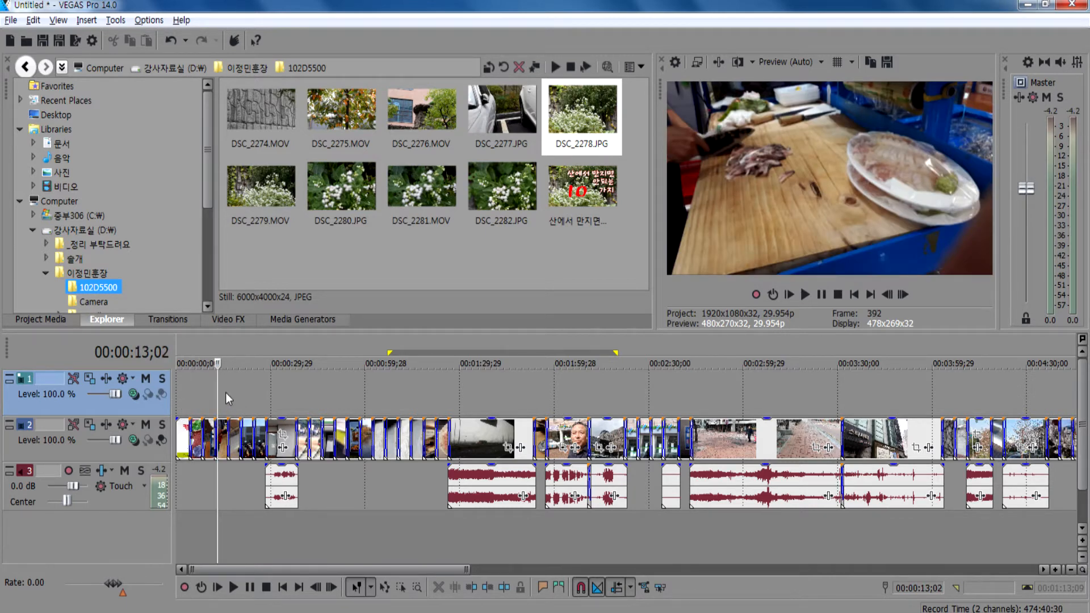
{"action": "left_click", "coordinate": [87, 21]}
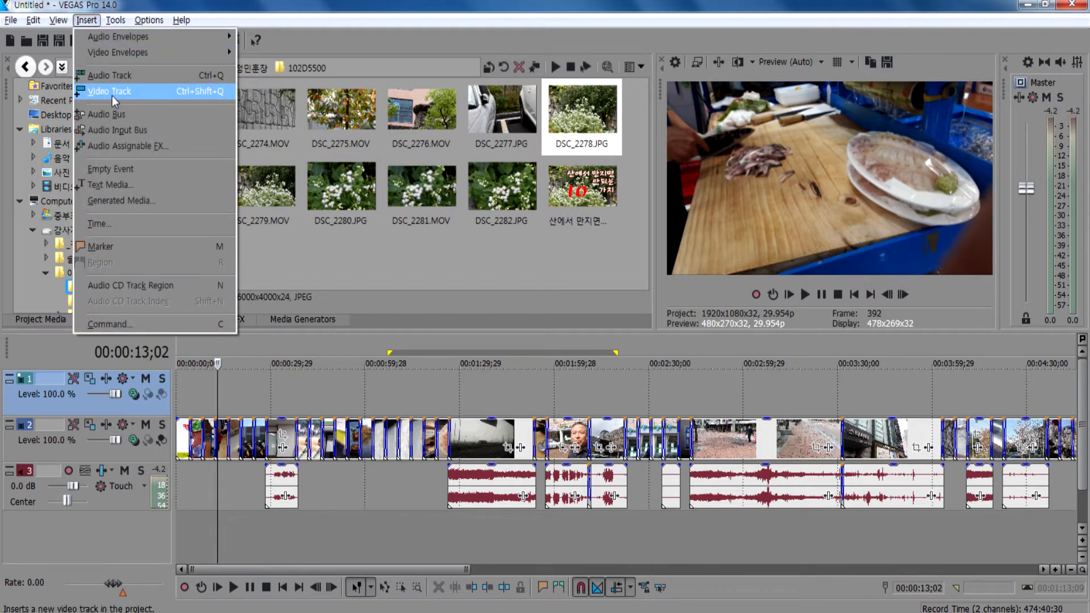
{"action": "left_click", "coordinate": [238, 395]}
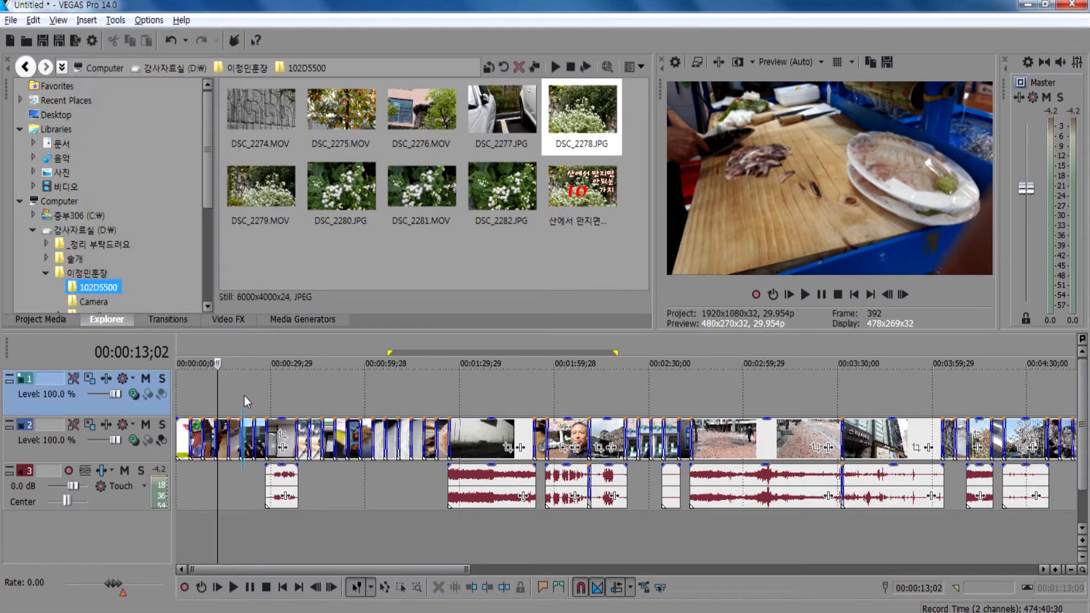
{"action": "left_click", "coordinate": [244, 396]}
{"action": "left_click", "coordinate": [184, 386]}
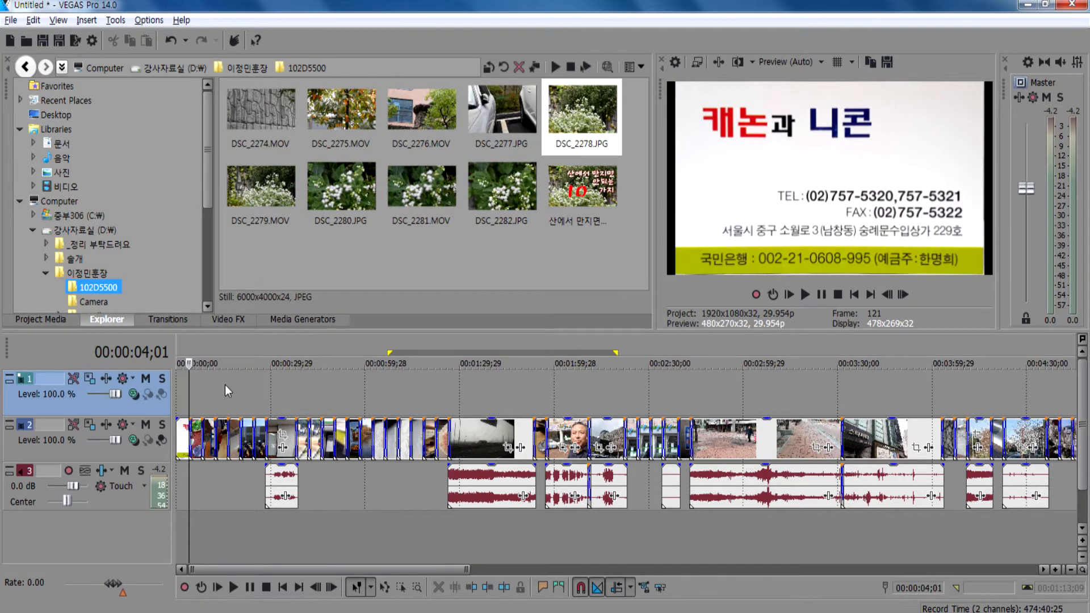
Browse the Media Generators and display the presets of the Titles & Text generator.
{"action": "left_click", "coordinate": [285, 322]}
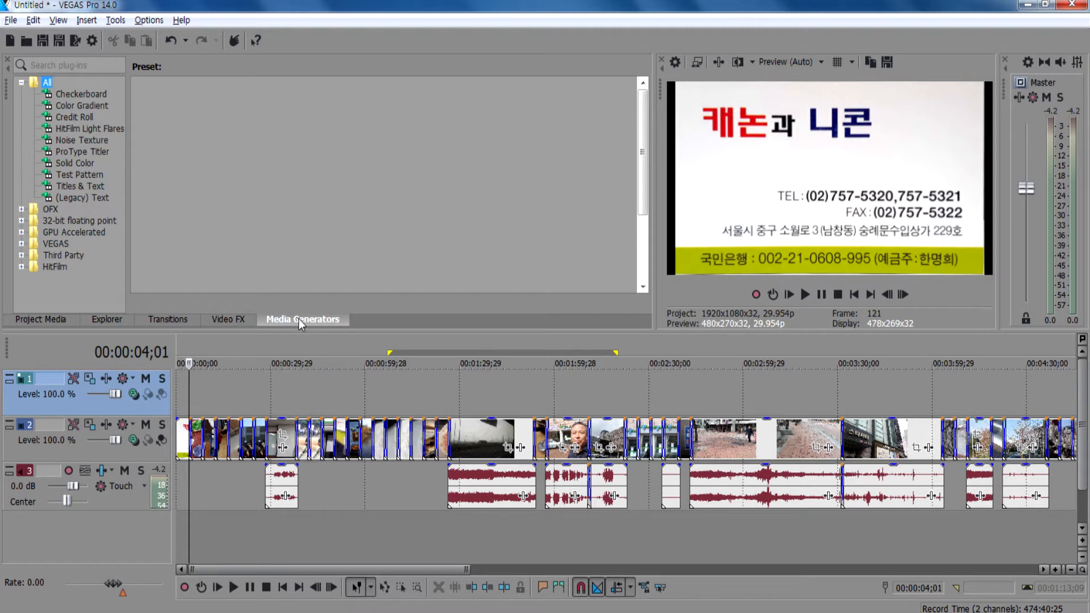
{"action": "left_click", "coordinate": [67, 97]}
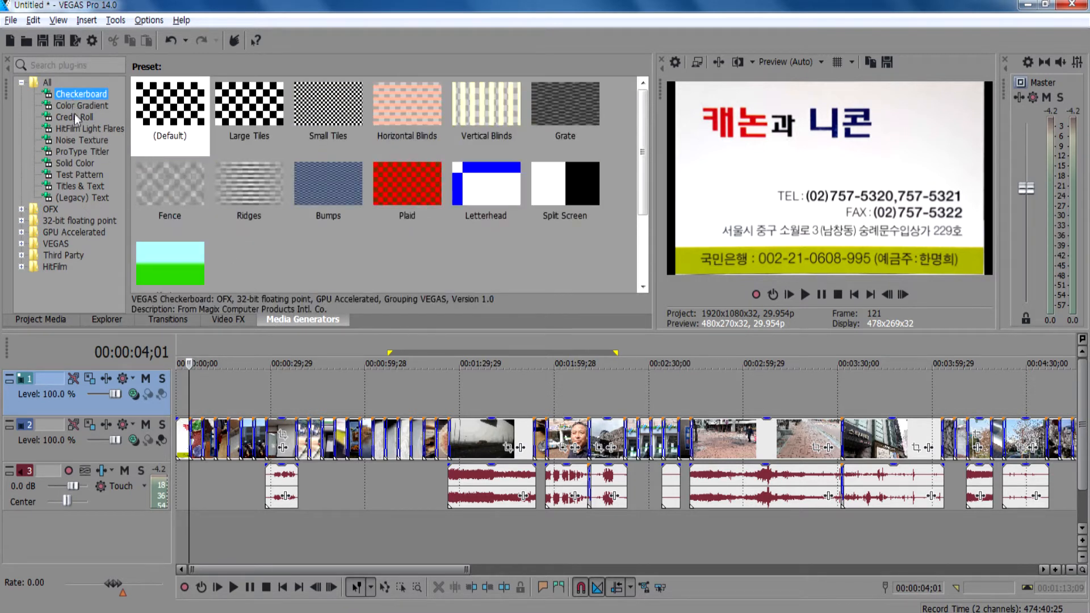
{"action": "left_click", "coordinate": [77, 188]}
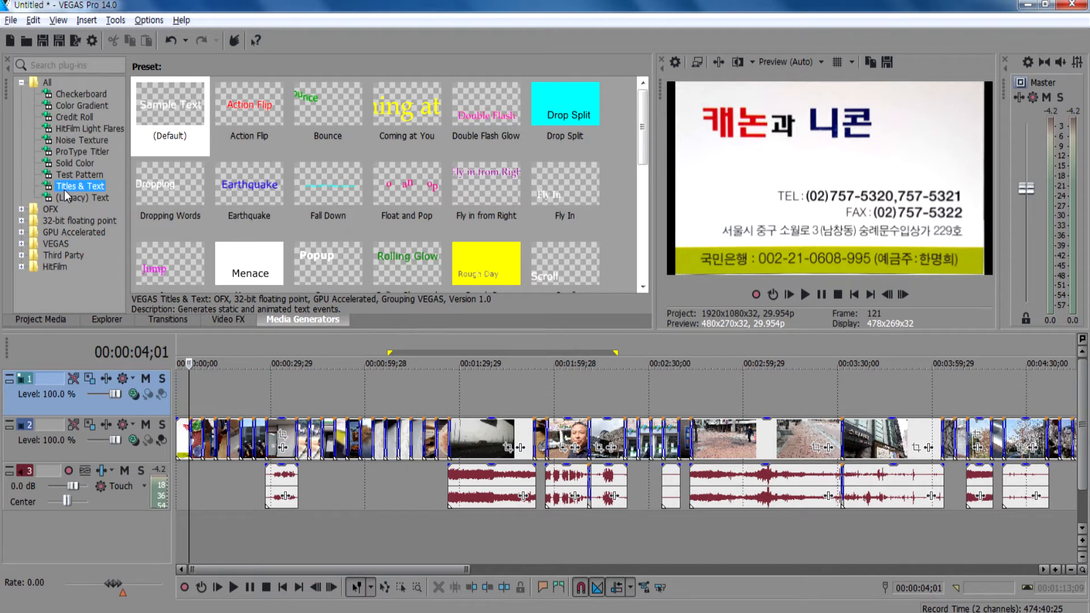
Try adding the default Titles & Text preset near the start of the empty video track, close its settings, and undo the addition.
{"action": "left_click_drag", "start_coordinate": [161, 112], "coordinate": [186, 402]}
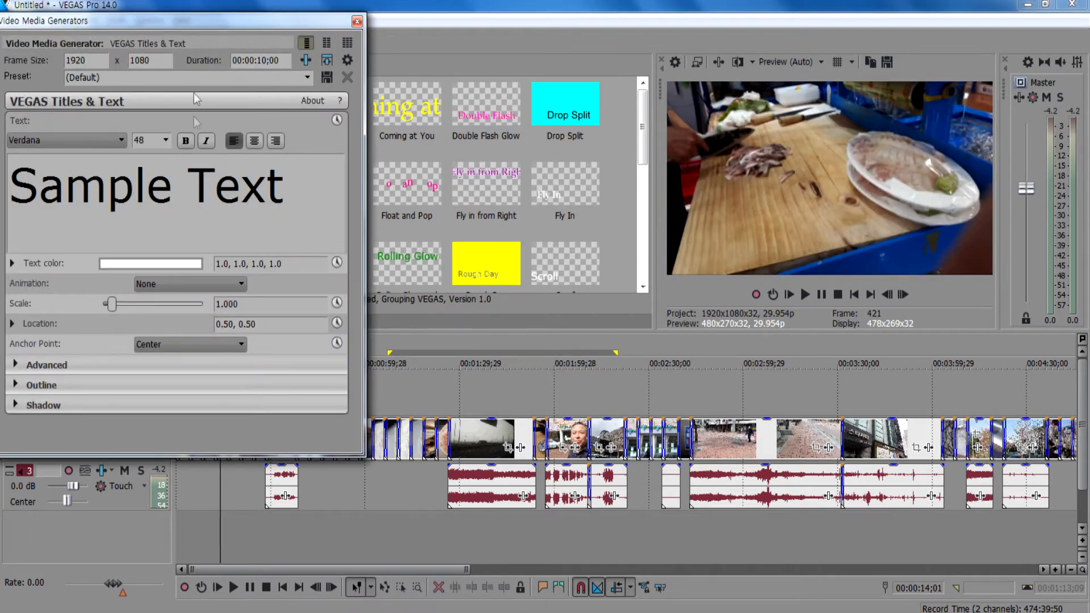
{"action": "left_click", "coordinate": [356, 21]}
{"action": "left_click", "coordinate": [197, 388]}
{"action": "key", "text": "ctrl+z"}
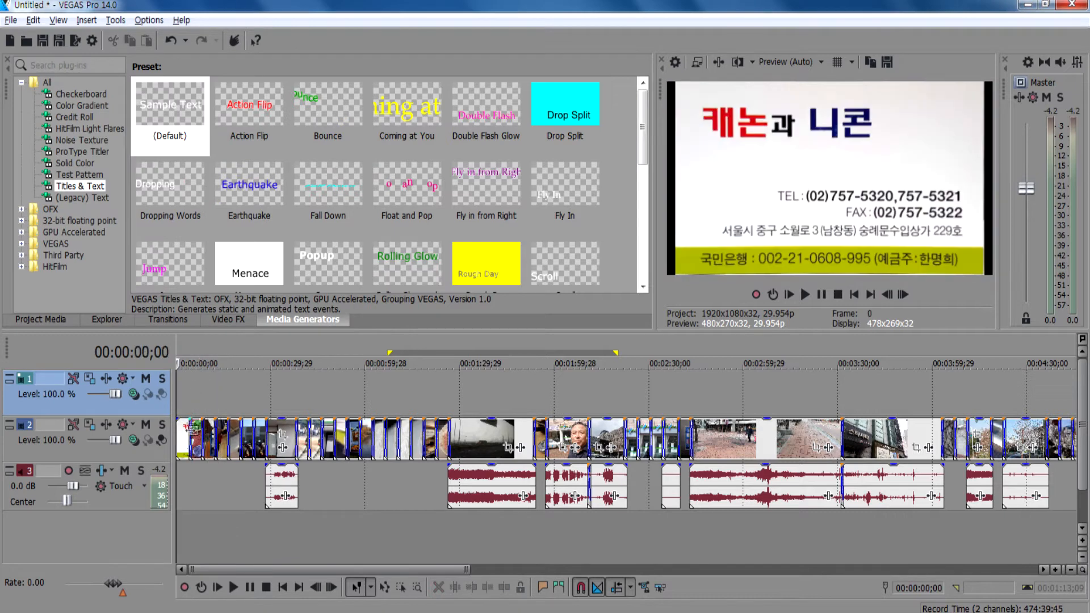
Add the default Titles & Text preset to the empty video track at about 13 seconds and close its settings.
{"action": "left_click", "coordinate": [322, 399]}
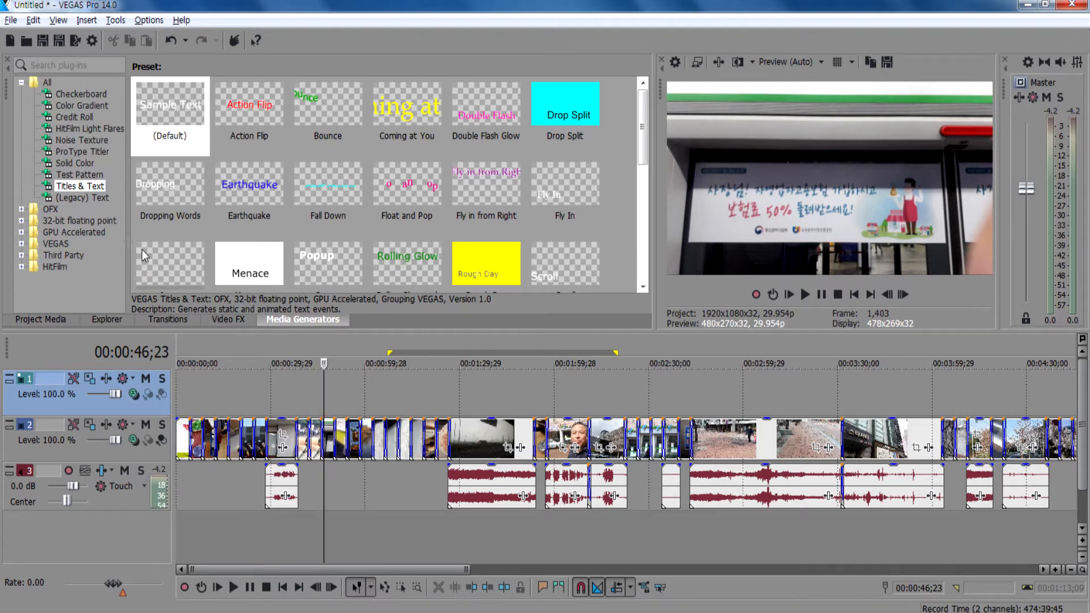
{"action": "left_click", "coordinate": [83, 199]}
{"action": "left_click", "coordinate": [83, 187]}
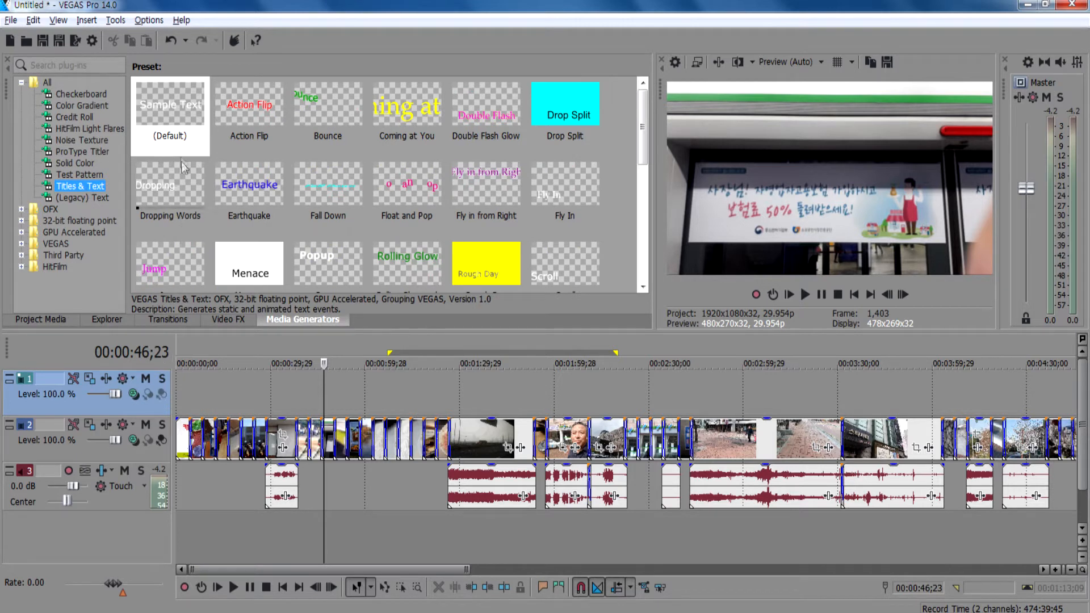
{"action": "left_click", "coordinate": [173, 120]}
{"action": "left_click_drag", "start_coordinate": [173, 121], "coordinate": [236, 407]}
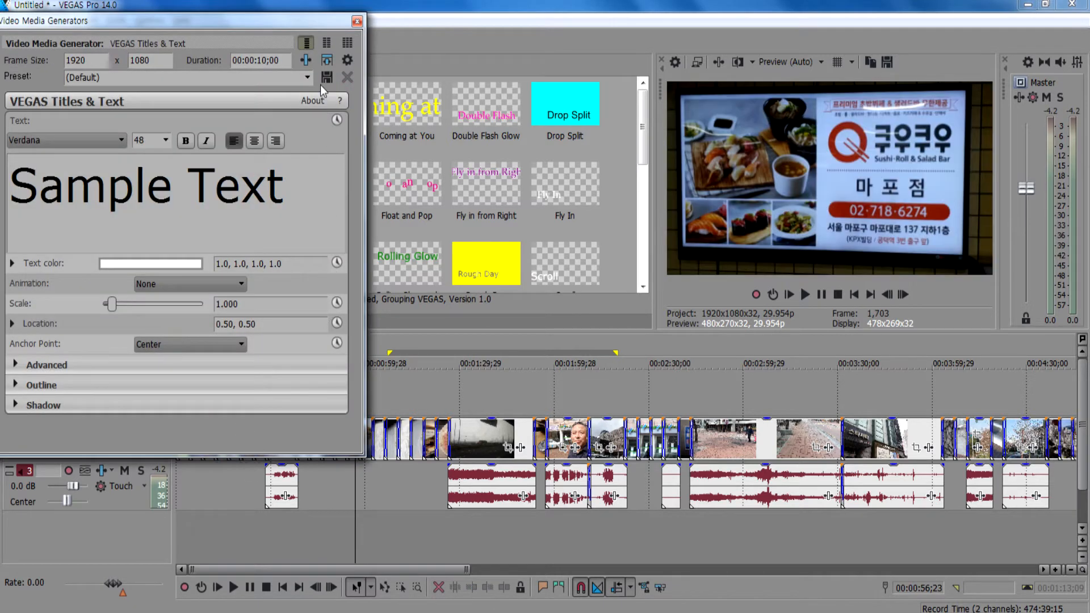
{"action": "left_click", "coordinate": [357, 23]}
Preview the title over the photo at about 14 seconds on the timeline.
{"action": "left_click", "coordinate": [234, 383]}
{"action": "scroll", "coordinate": [243, 393], "scroll_direction": "up", "scroll_amount": 3}
{"action": "left_click", "coordinate": [313, 409]}
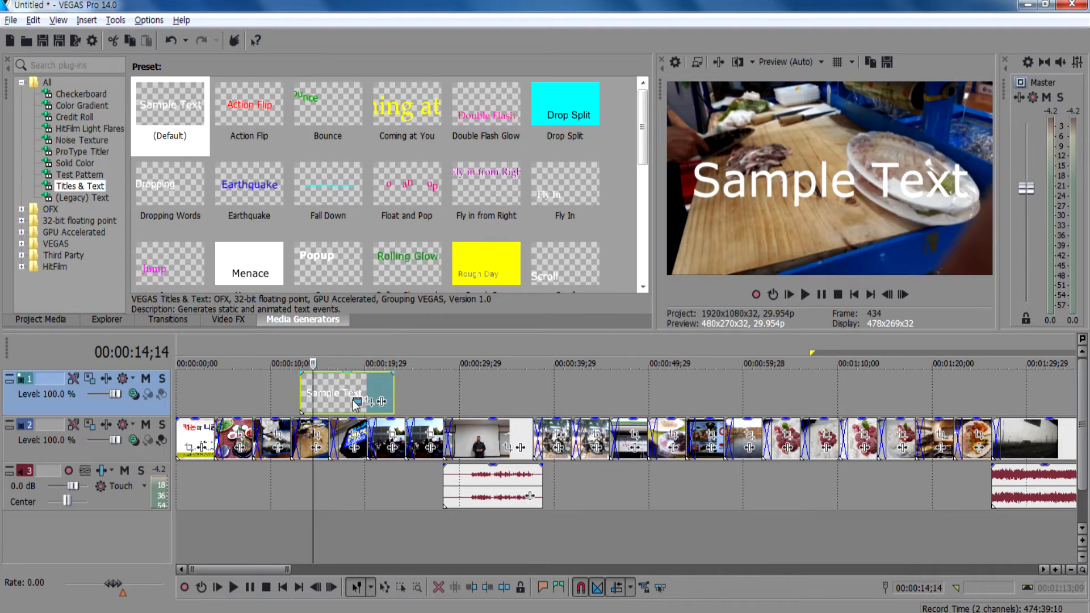
{"action": "left_click", "coordinate": [350, 363]}
{"action": "left_click", "coordinate": [312, 409]}
Demonstrate opening the title event's generated media settings and closing them without changes.
{"action": "left_click", "coordinate": [357, 402]}
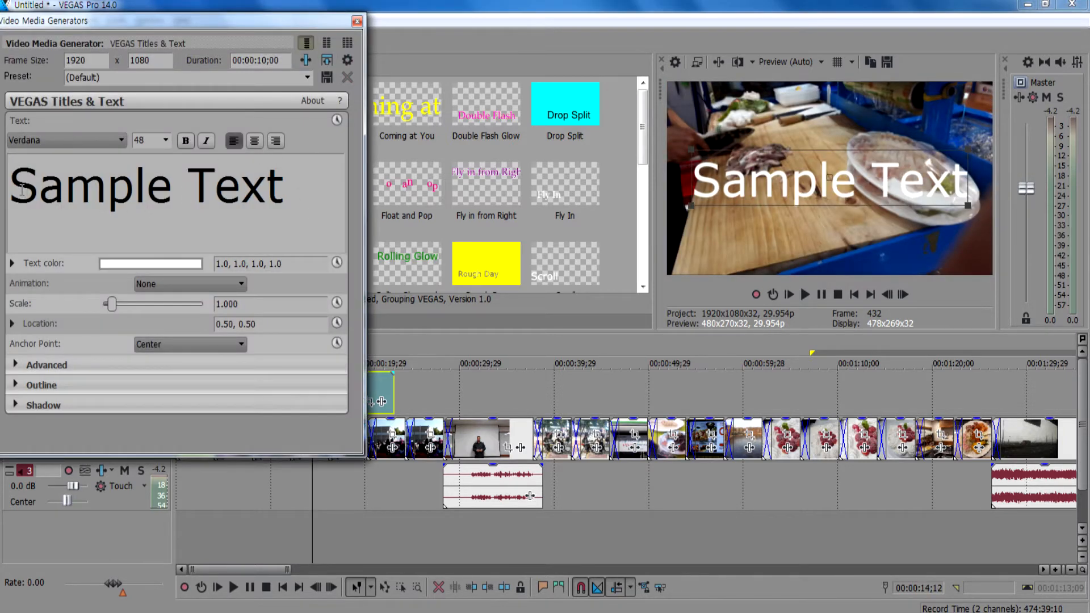
{"action": "left_click", "coordinate": [357, 21]}
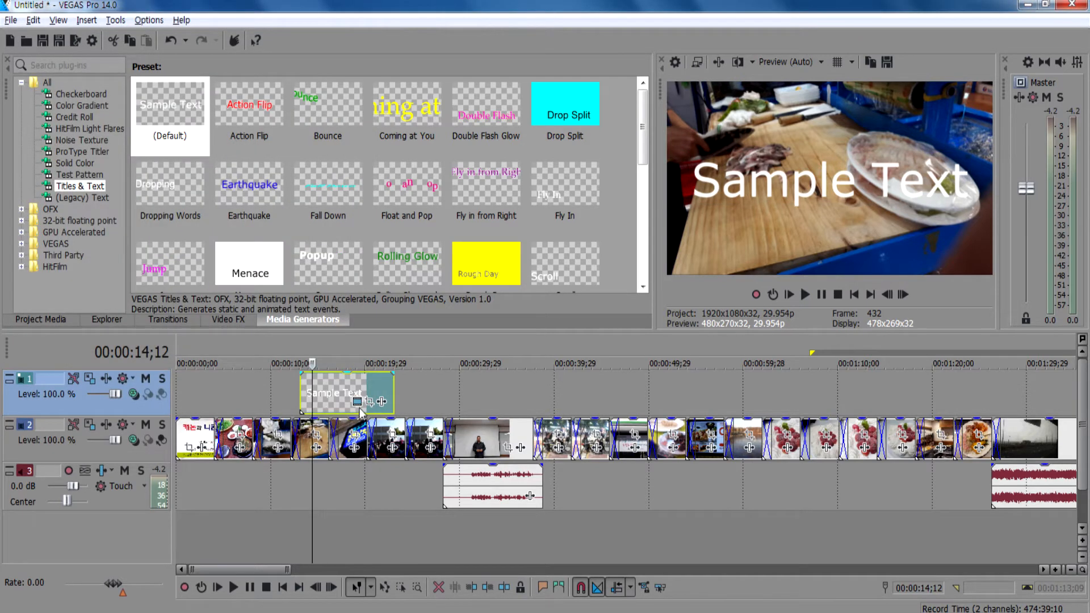
{"action": "scroll", "coordinate": [364, 414], "scroll_direction": "up", "scroll_amount": 3}
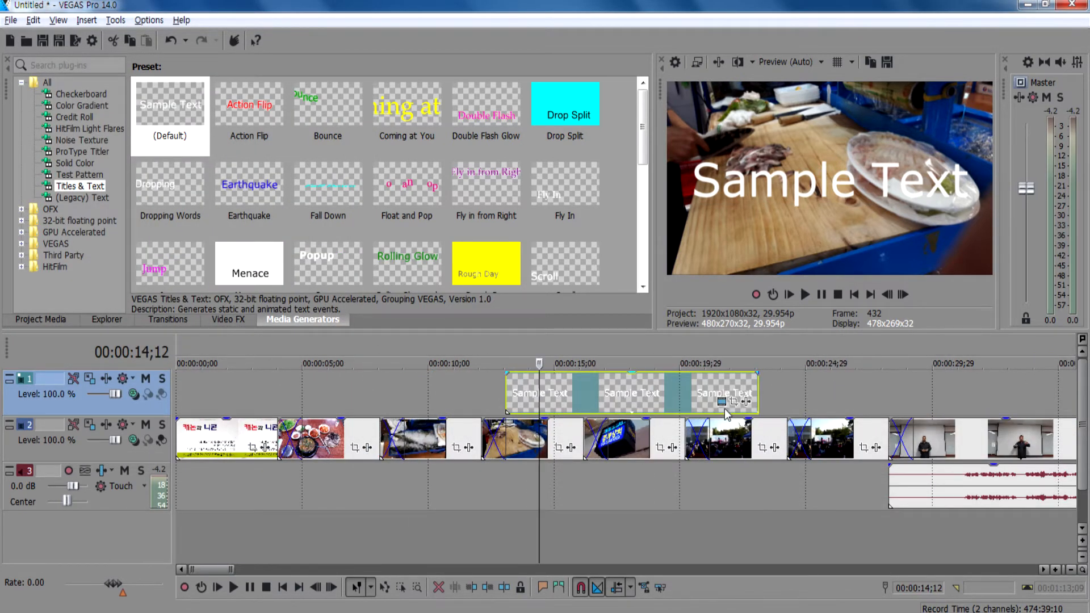
{"action": "scroll", "coordinate": [681, 419], "scroll_direction": "down", "scroll_amount": 1}
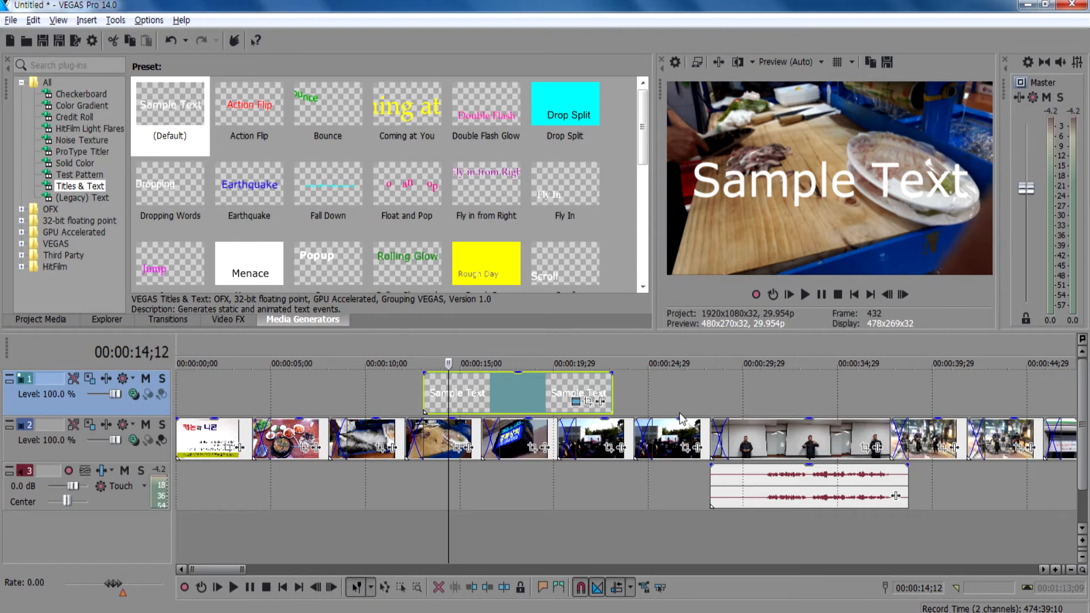
{"action": "left_click", "coordinate": [576, 402]}
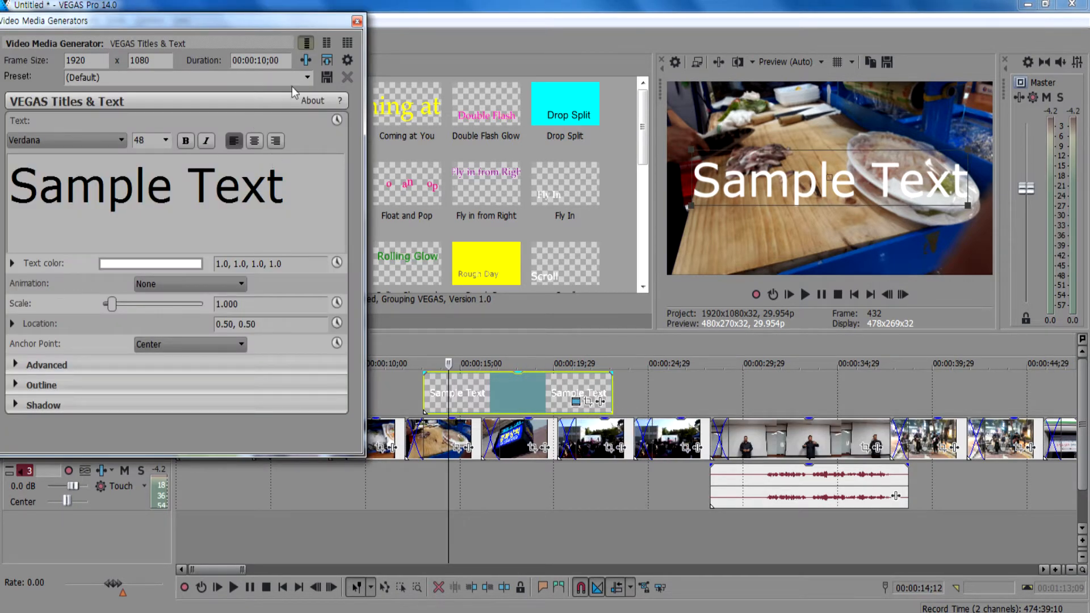
{"action": "left_click", "coordinate": [356, 21]}
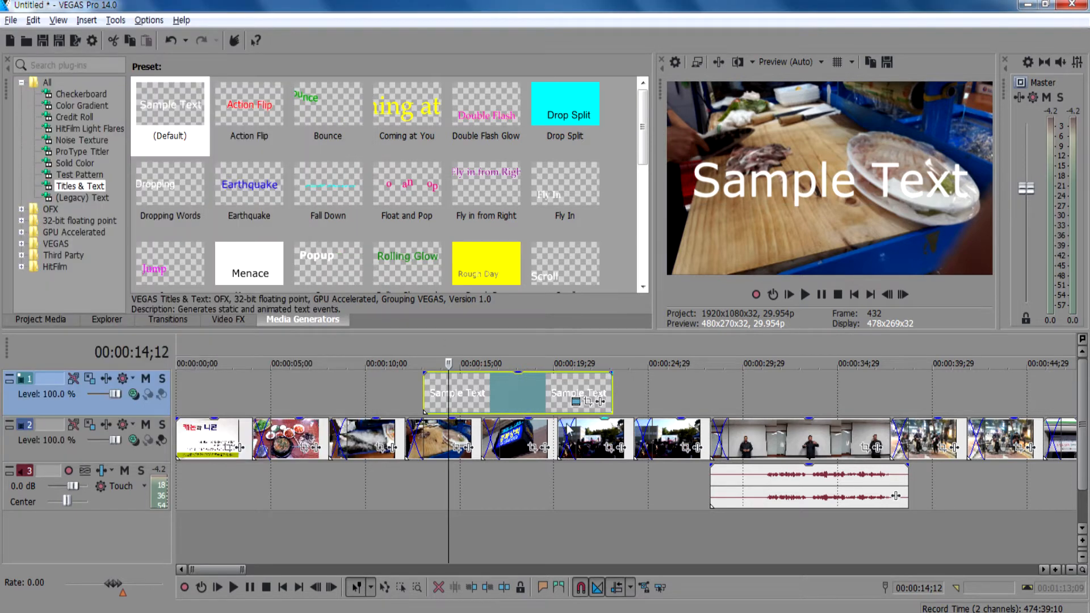
{"action": "left_click", "coordinate": [576, 404]}
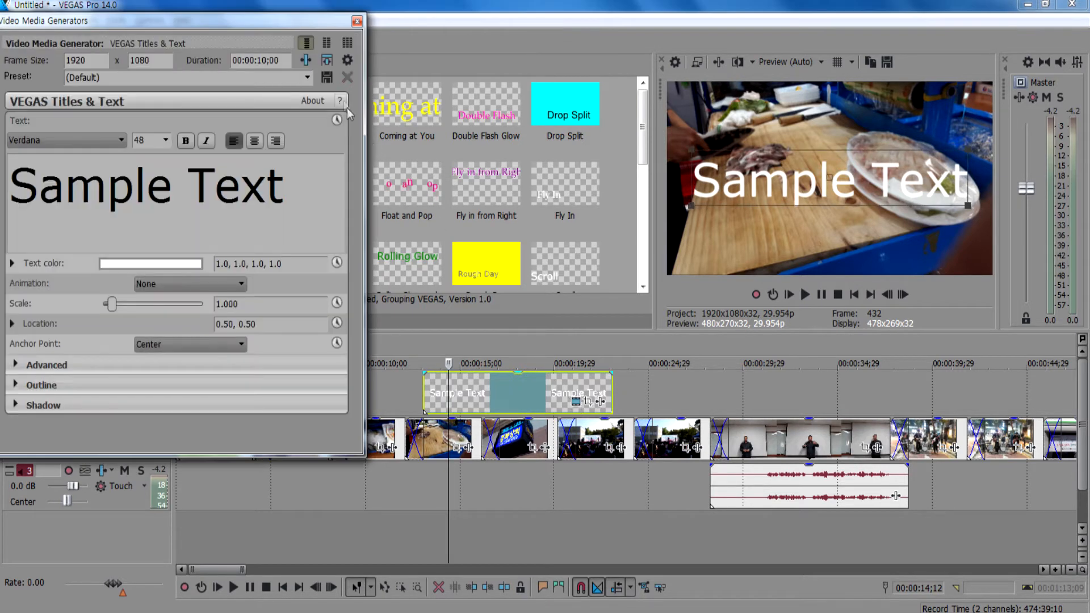
{"action": "left_click", "coordinate": [357, 23]}
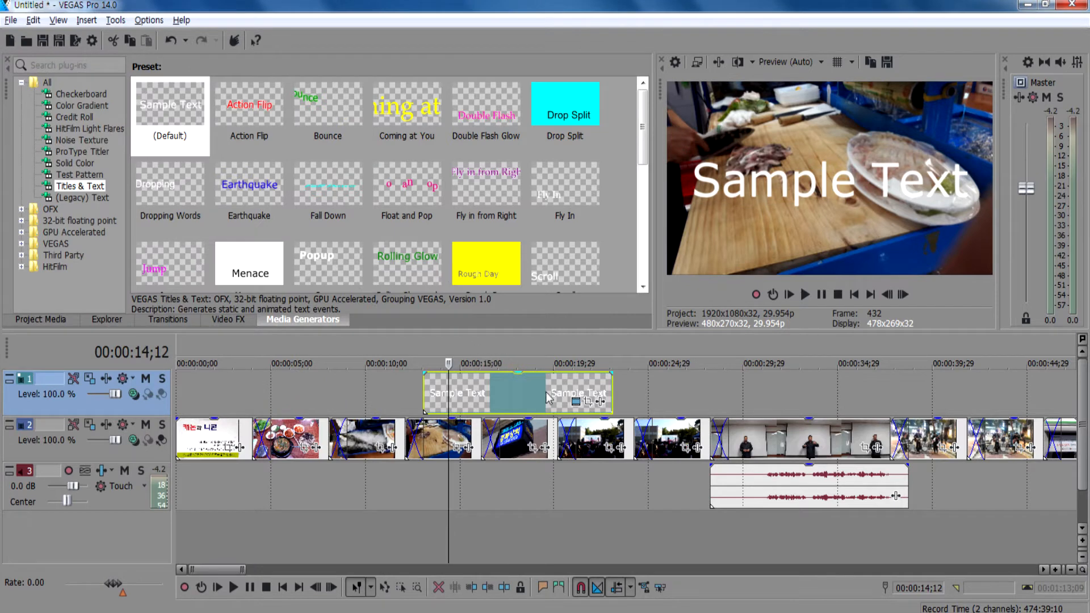
Reopen the title's settings with the sample wording selected, and switch to the web browser to view the instructor's blog.
{"action": "left_click", "coordinate": [576, 403]}
{"action": "left_click_drag", "start_coordinate": [275, 182], "coordinate": [56, 181]}
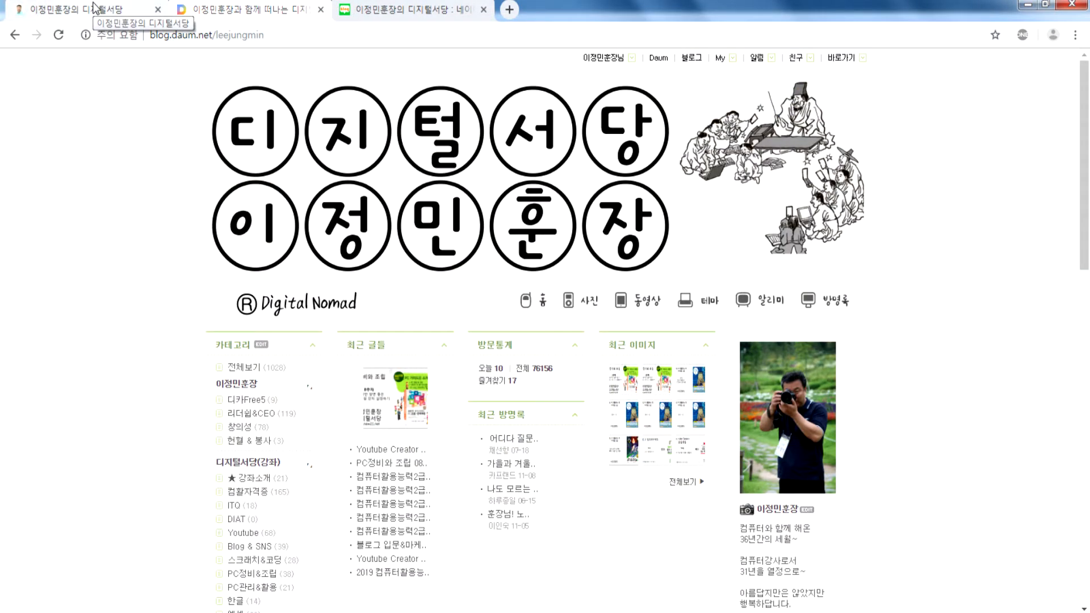
{"action": "left_click", "coordinate": [244, 9]}
{"action": "left_click", "coordinate": [85, 9]}
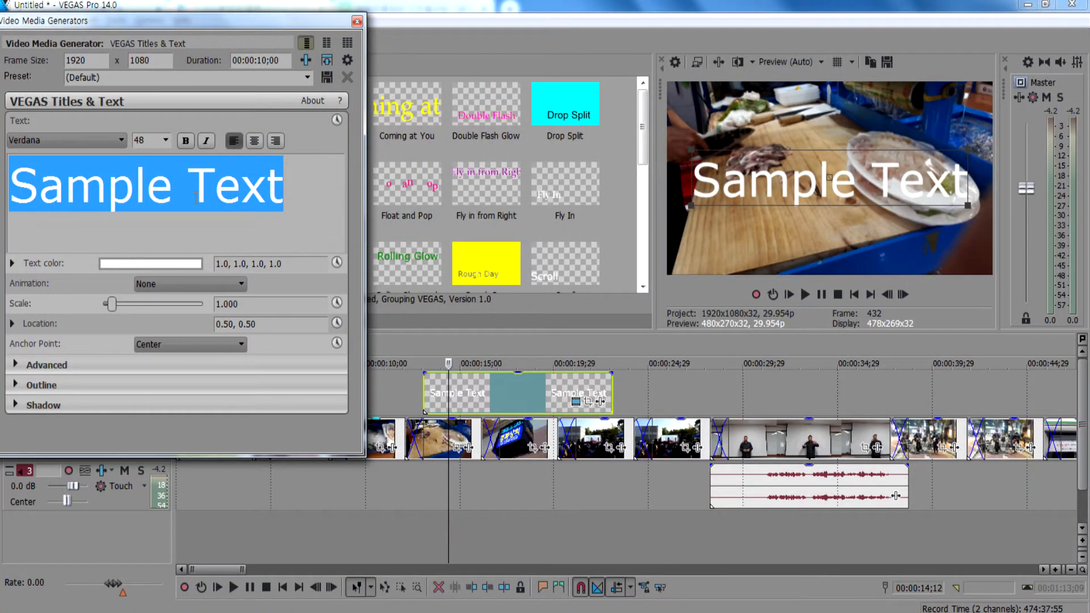
Back in VEGAS Pro, clear the "Sample Text" wording from the title.
{"action": "left_click", "coordinate": [106, 183]}
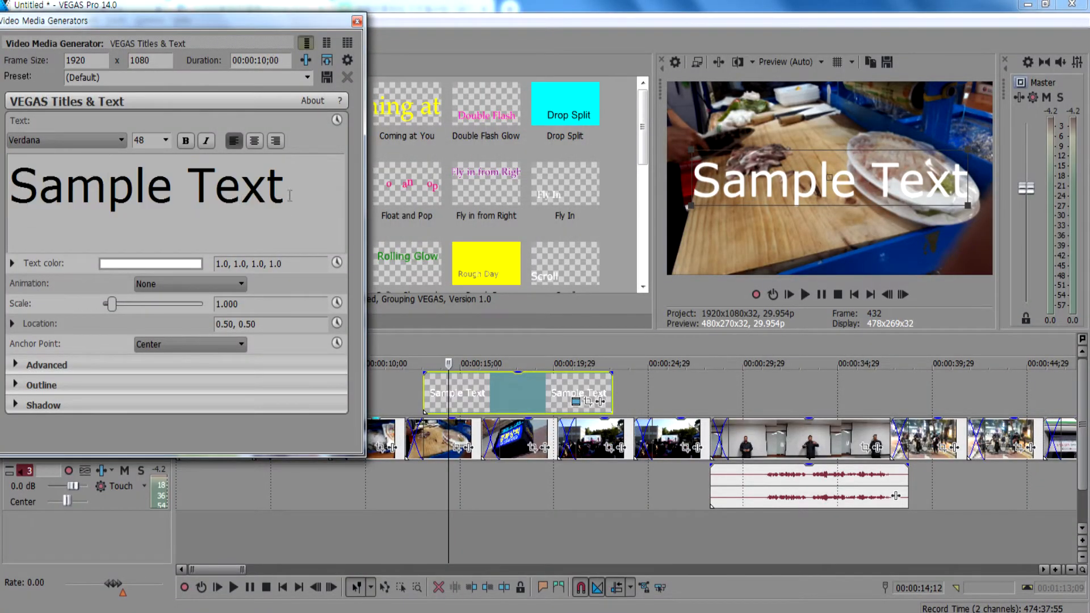
{"action": "left_click_drag", "start_coordinate": [290, 196], "coordinate": [10, 188]}
{"action": "type", "text": "이"}
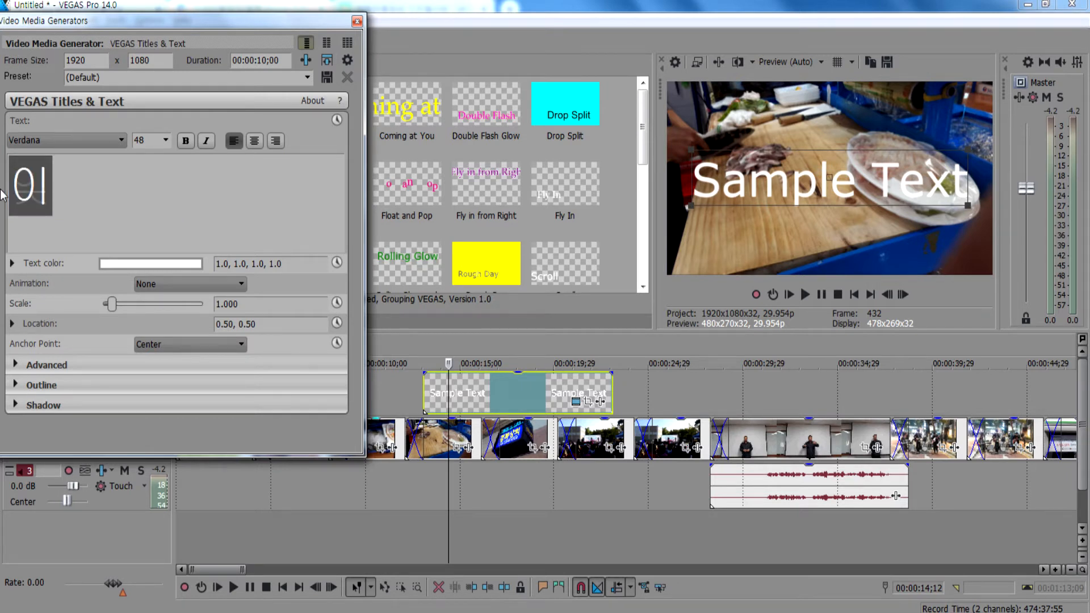
{"action": "type", "text": "저ㅇㅁ넣ㅜㄴ"}
{"action": "key", "text": "BackSpace"}
{"action": "key", "text": "BackSpace"}
{"action": "key", "text": "BackSpace"}
{"action": "key", "text": "BackSpace"}
{"action": "key", "text": "BackSpace"}
{"action": "key", "text": "BackSpace"}
{"action": "key", "text": "BackSpace"}
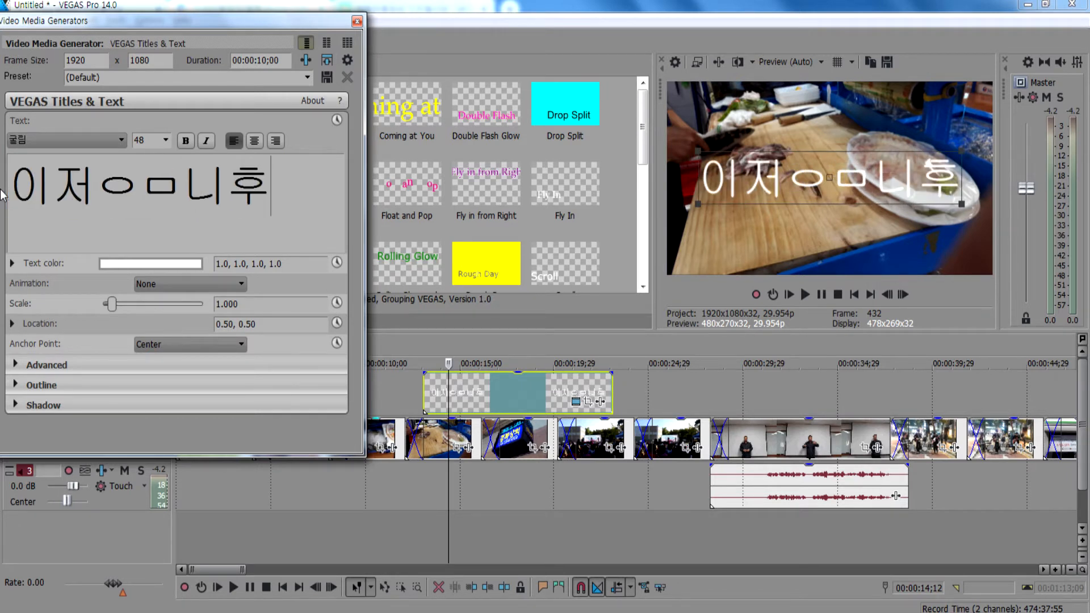
Enter the instructor's name followed by 훈장 as the first line of the title.
{"action": "type", "text": "ㅇㅣ저ㅇ"}
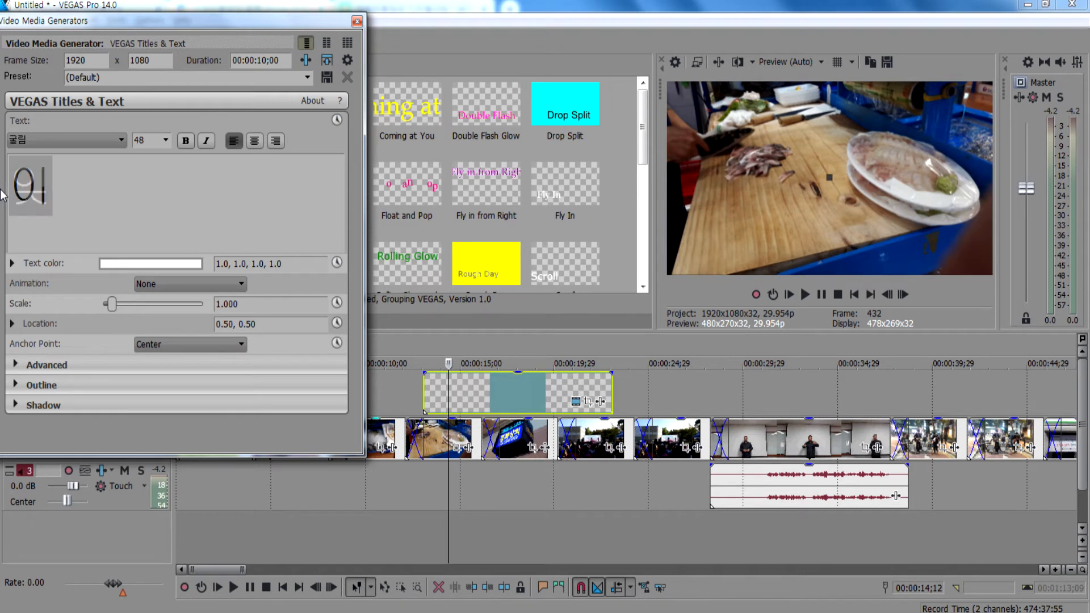
{"action": "key", "text": "BackSpace"}
{"action": "key", "text": "BackSpace"}
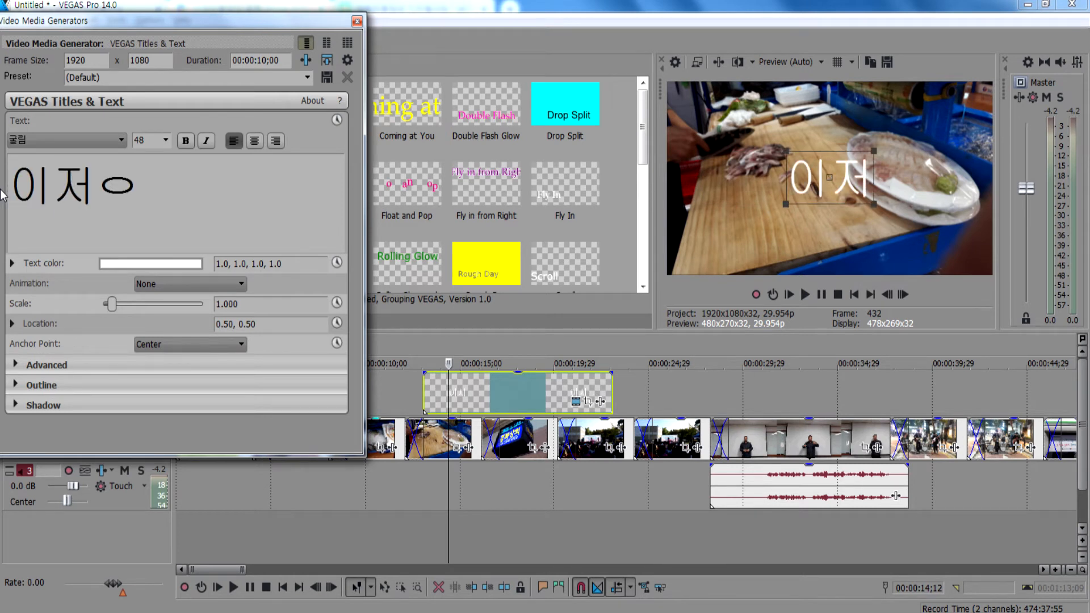
{"action": "type", "text": "정"}
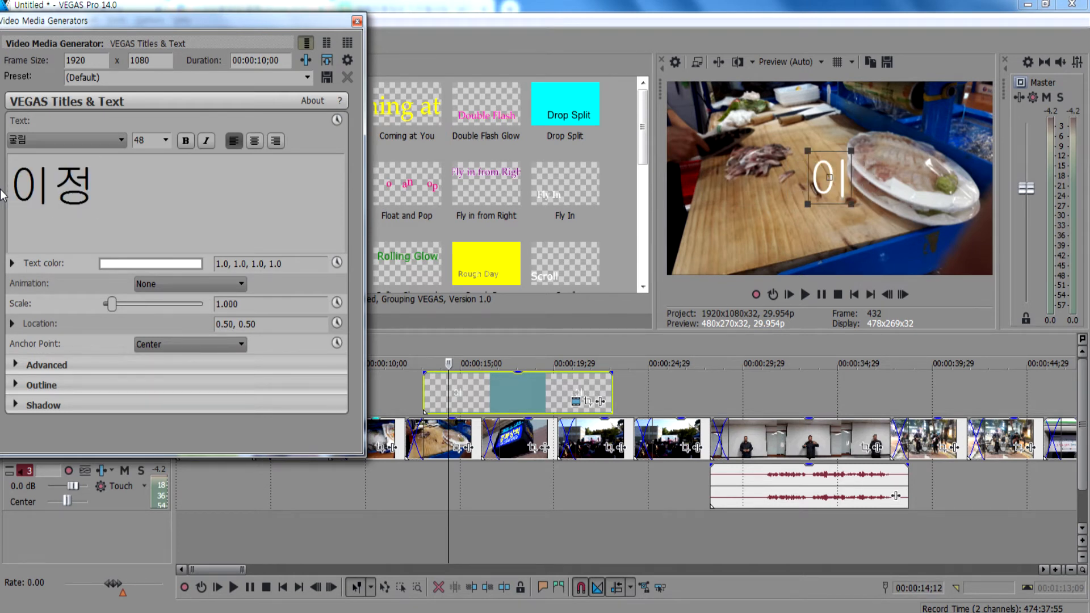
{"action": "type", "text": "ㅁㅣㄴㅎㅜㄴ"}
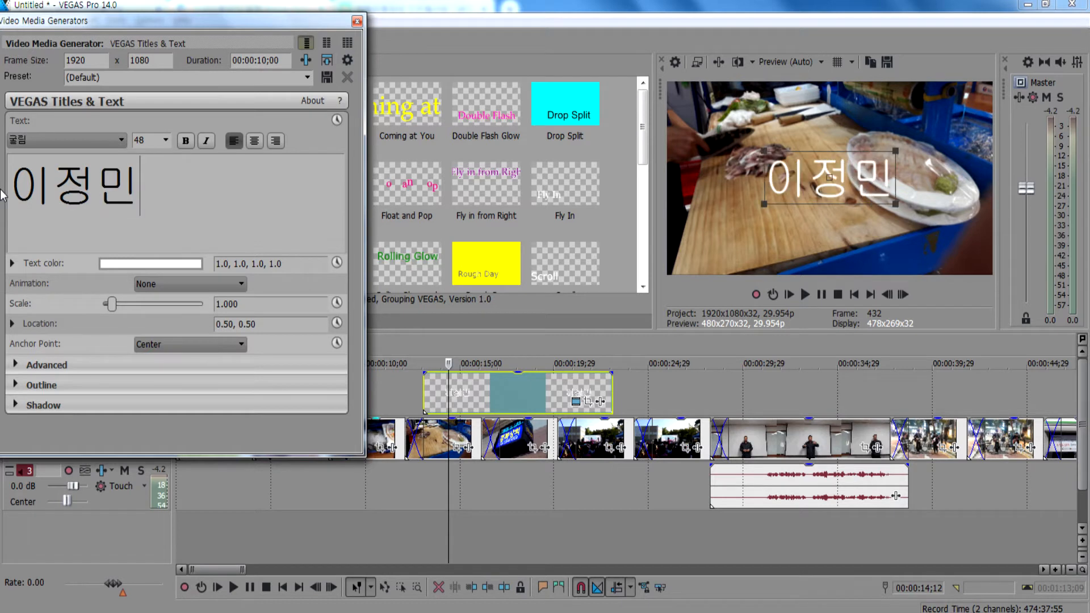
{"action": "type", "text": "장"}
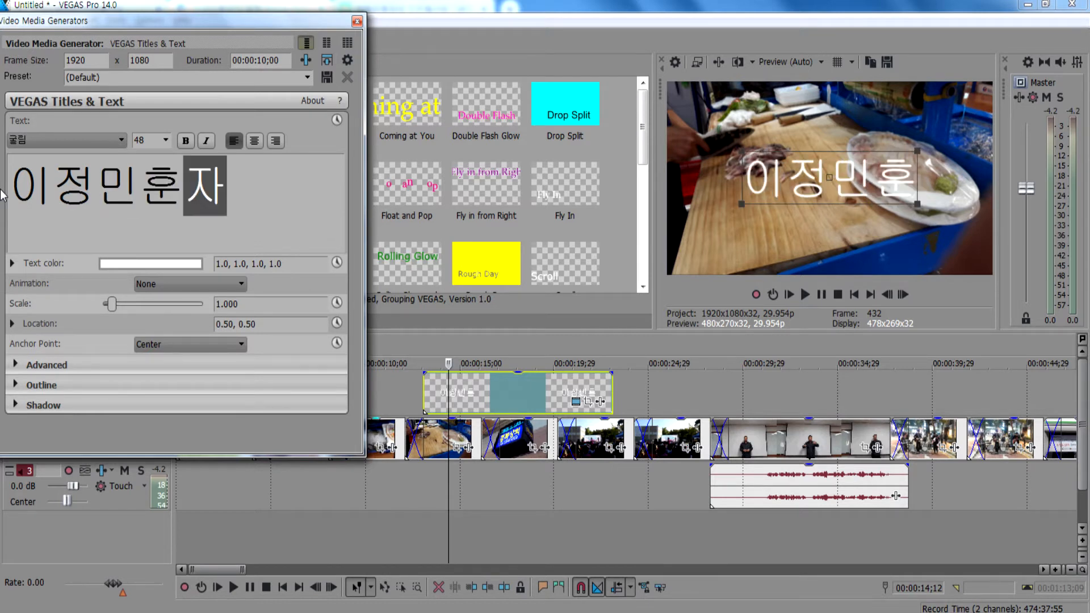
Add "디지털서당" as the second line of the title.
{"action": "key", "text": "Return"}
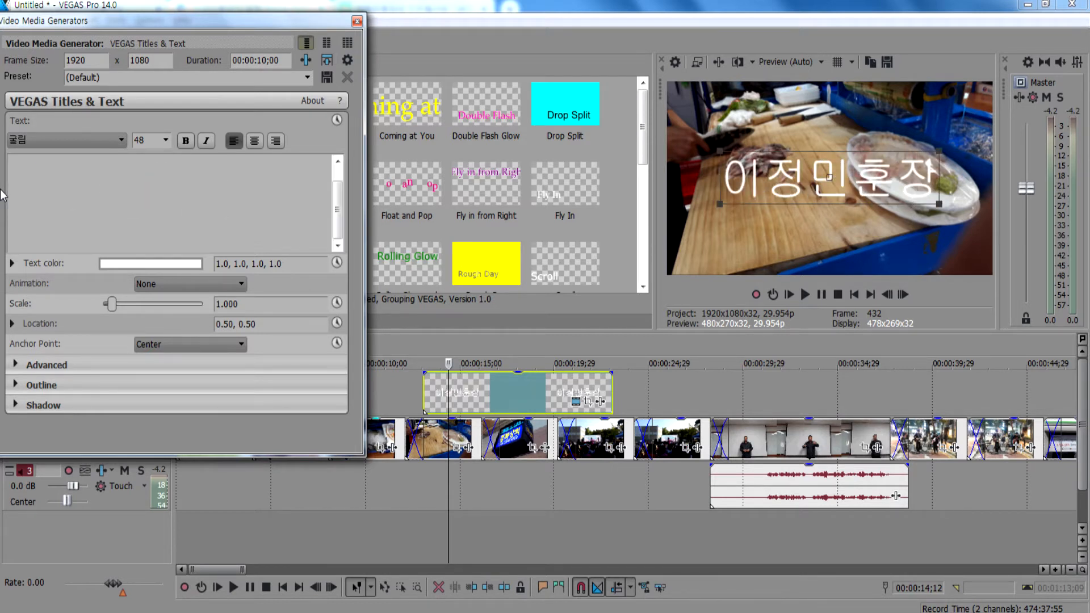
{"action": "type", "text": "ㄷㅣㅈㅣ"}
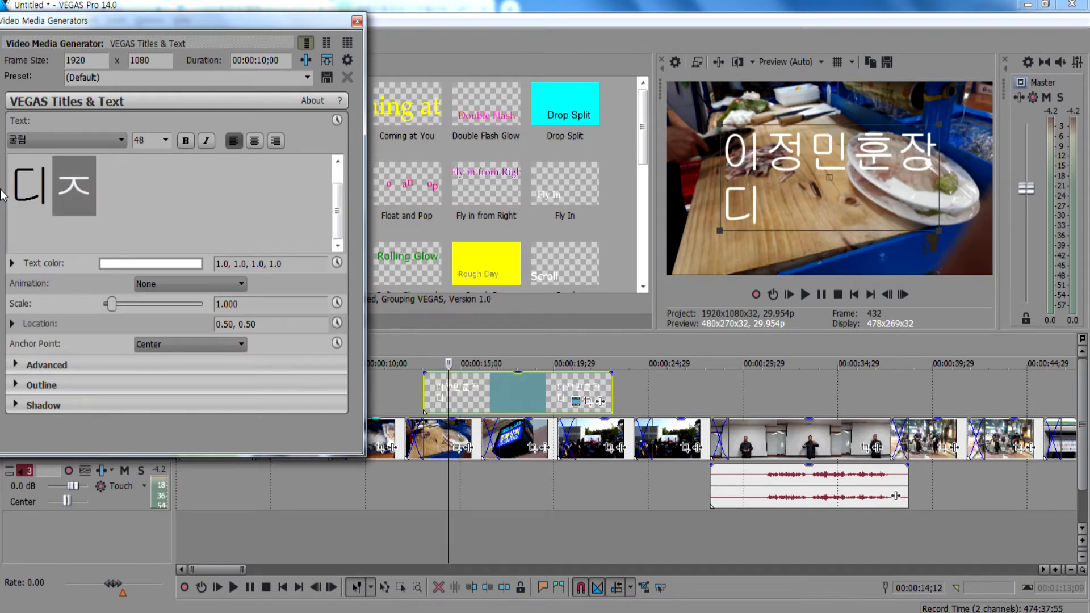
{"action": "type", "text": "00"}
{"action": "key", "text": "BackSpace"}
{"action": "key", "text": "BackSpace"}
{"action": "type", "text": "ㅌ"}
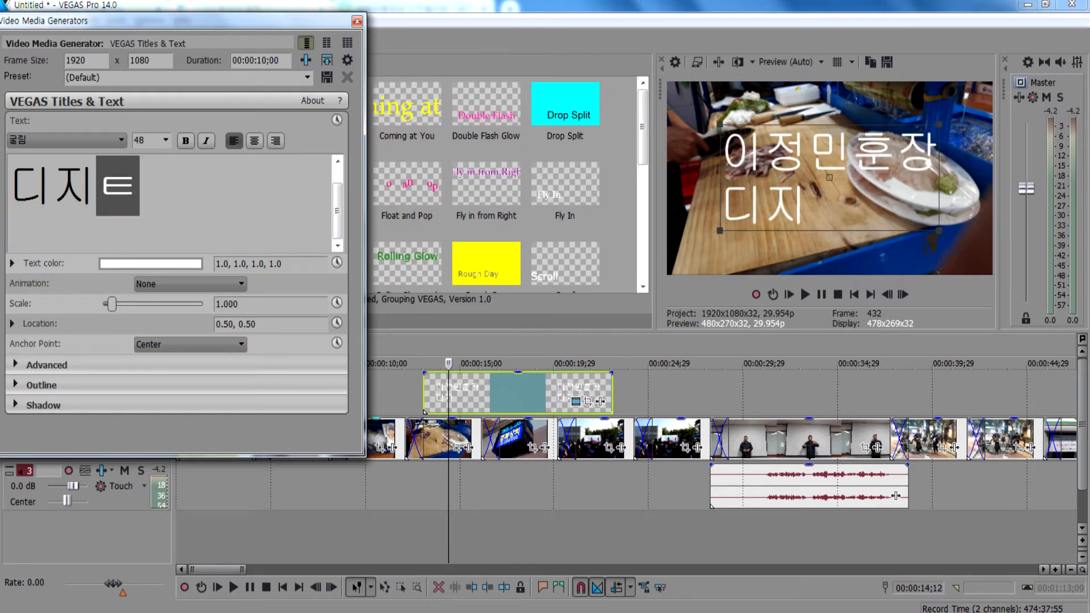
{"action": "type", "text": "ㅓㄹㅌ"}
{"action": "key", "text": "BackSpace"}
{"action": "type", "text": "ㅅㅓ"}
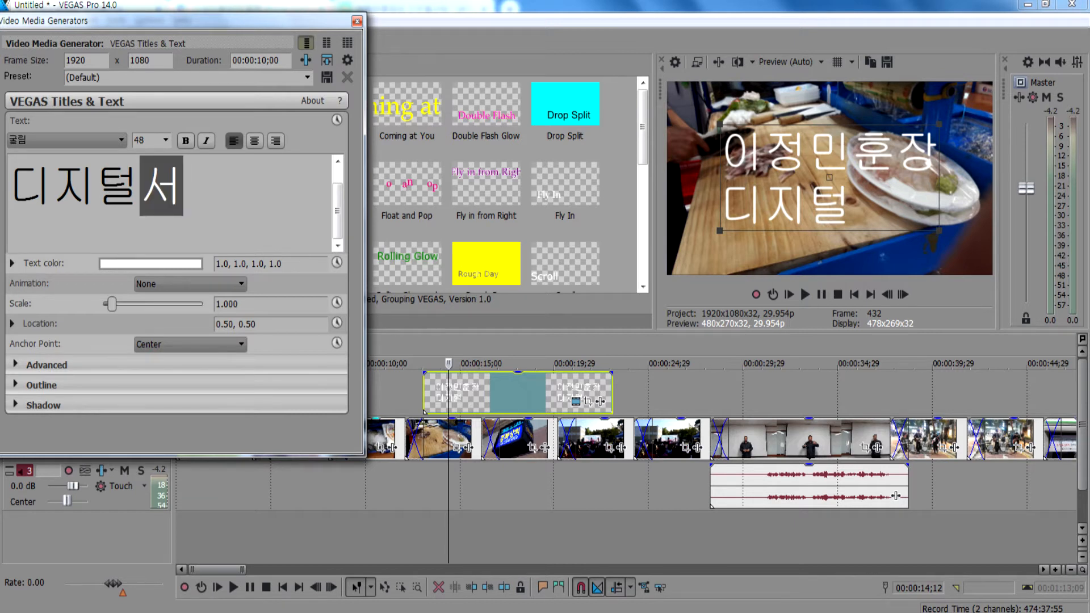
{"action": "type", "text": "ㄷㅏㅇ"}
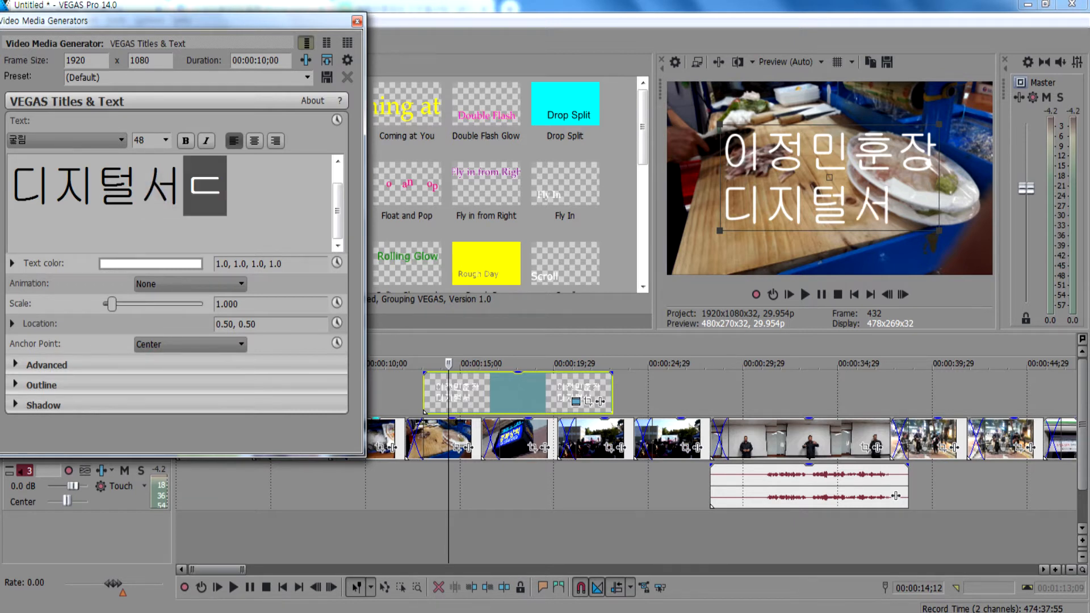
{"action": "key", "text": "Up"}
{"action": "key", "text": "Up"}
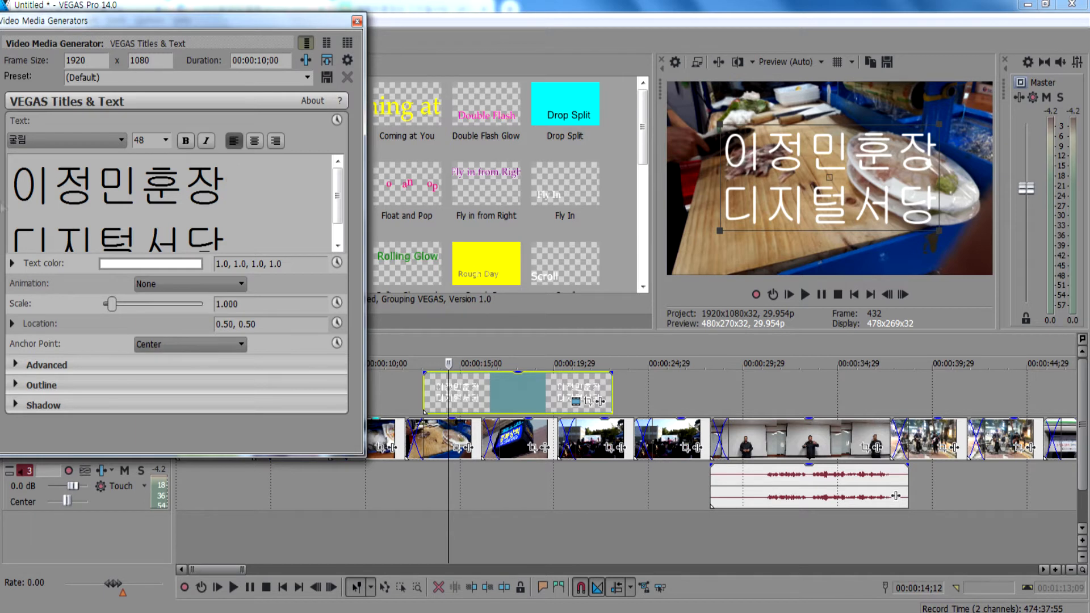
Try the font 더페이스샵 잉크립퀴드체 on both lines of the title.
{"action": "key", "text": "ctrl+a"}
{"action": "left_click", "coordinate": [121, 140]}
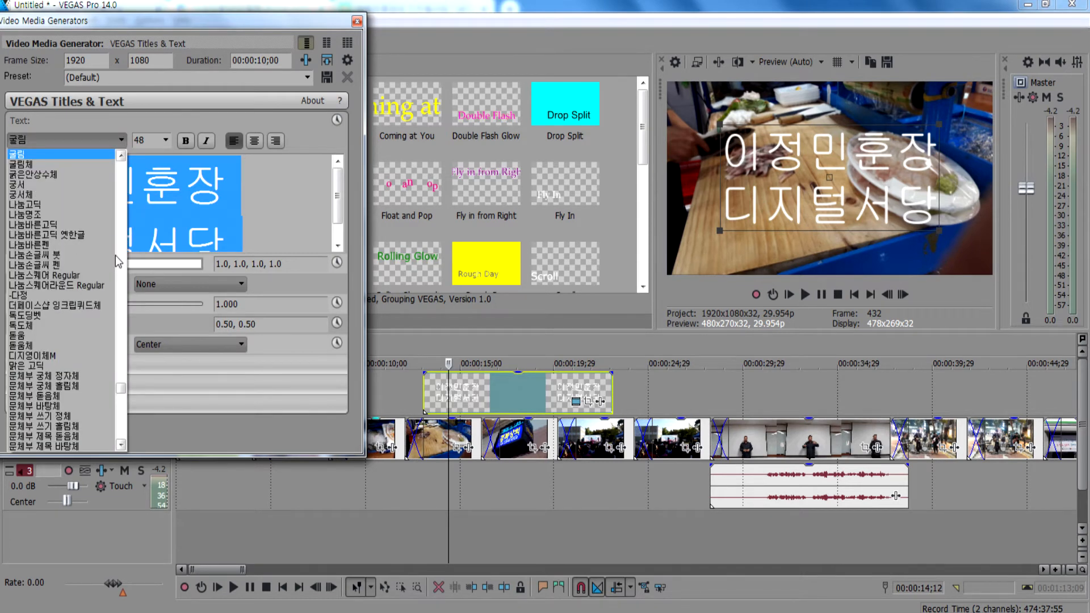
{"action": "left_click", "coordinate": [88, 307]}
{"action": "left_click", "coordinate": [88, 309]}
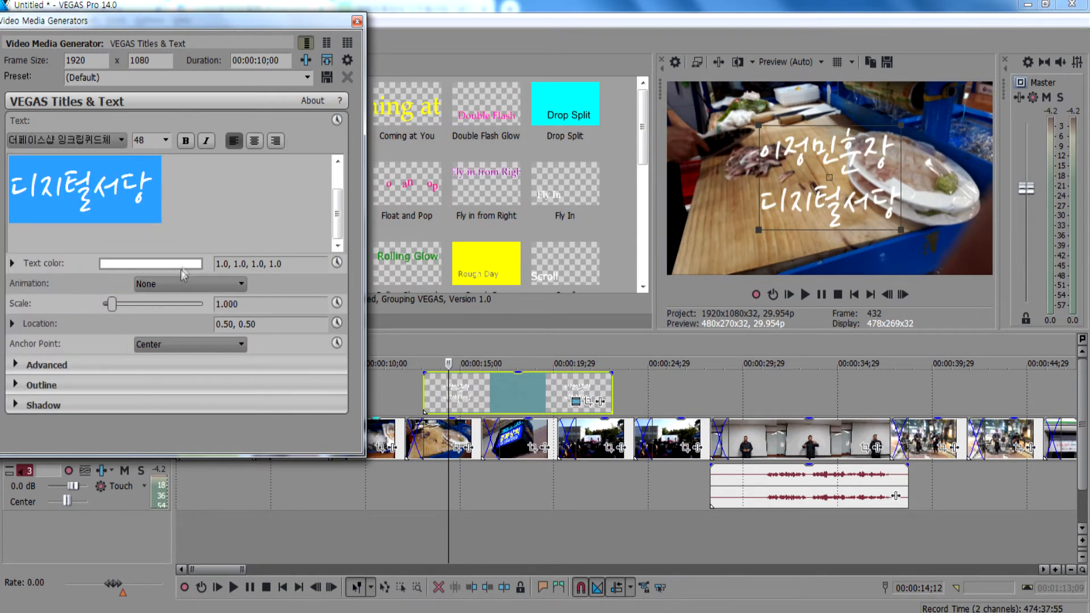
Try the 나눔손글씨 펜 font on the whole title, and set its font to 독도딩벳.
{"action": "left_click", "coordinate": [121, 140]}
{"action": "left_click_drag", "start_coordinate": [123, 400], "coordinate": [108, 438]}
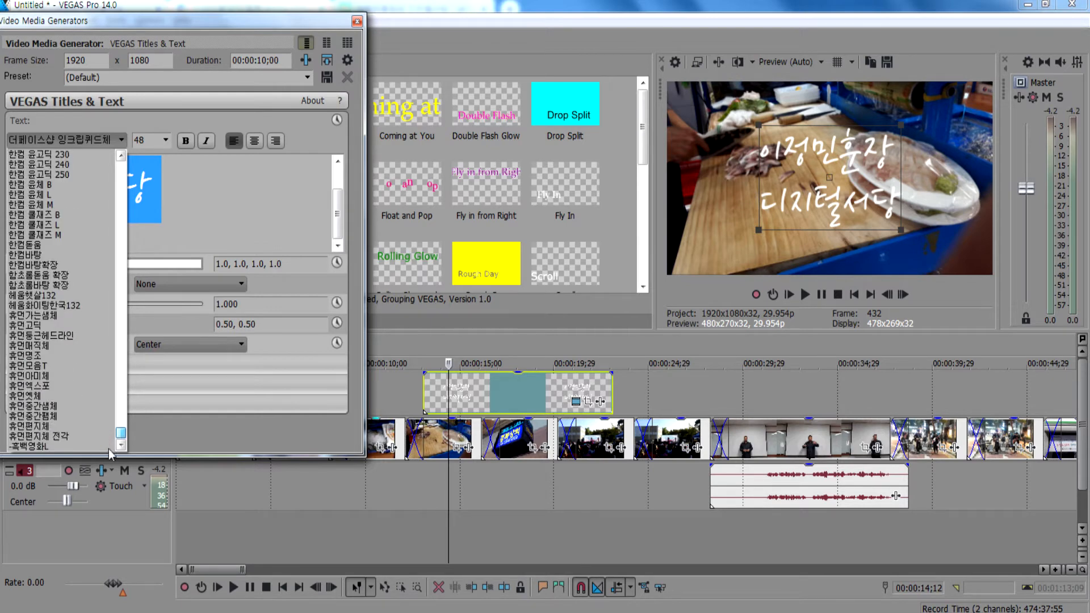
{"action": "left_click_drag", "start_coordinate": [109, 452], "coordinate": [105, 390]}
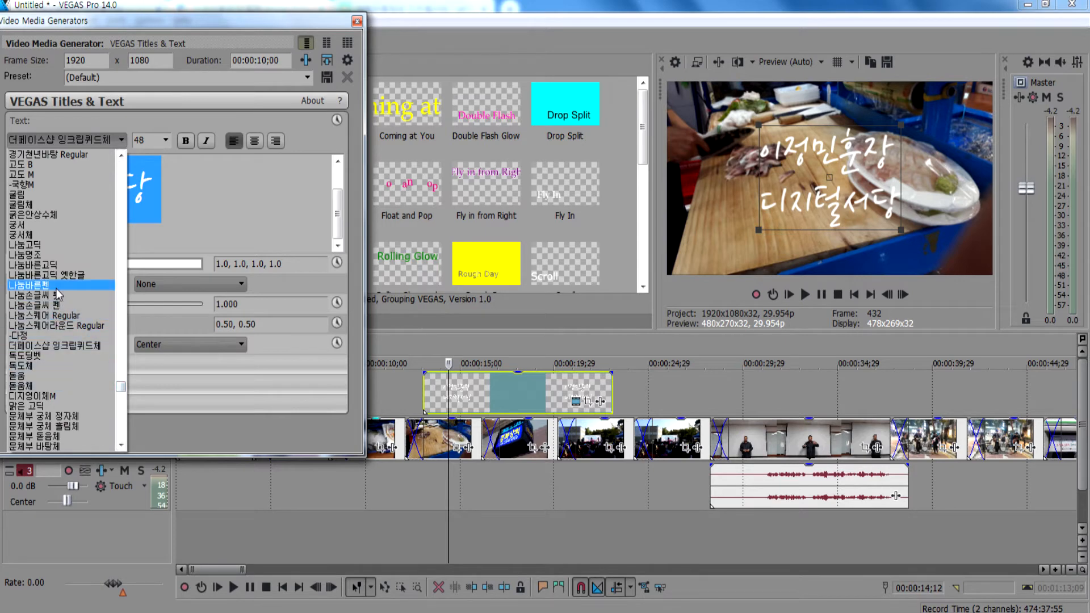
{"action": "left_click", "coordinate": [54, 306]}
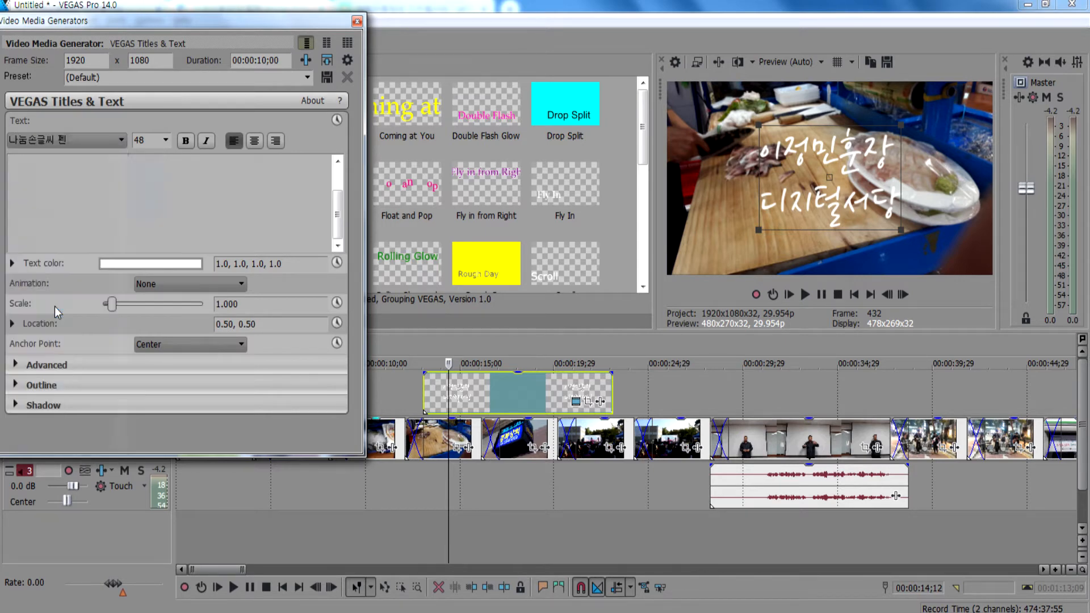
{"action": "left_click", "coordinate": [121, 140]}
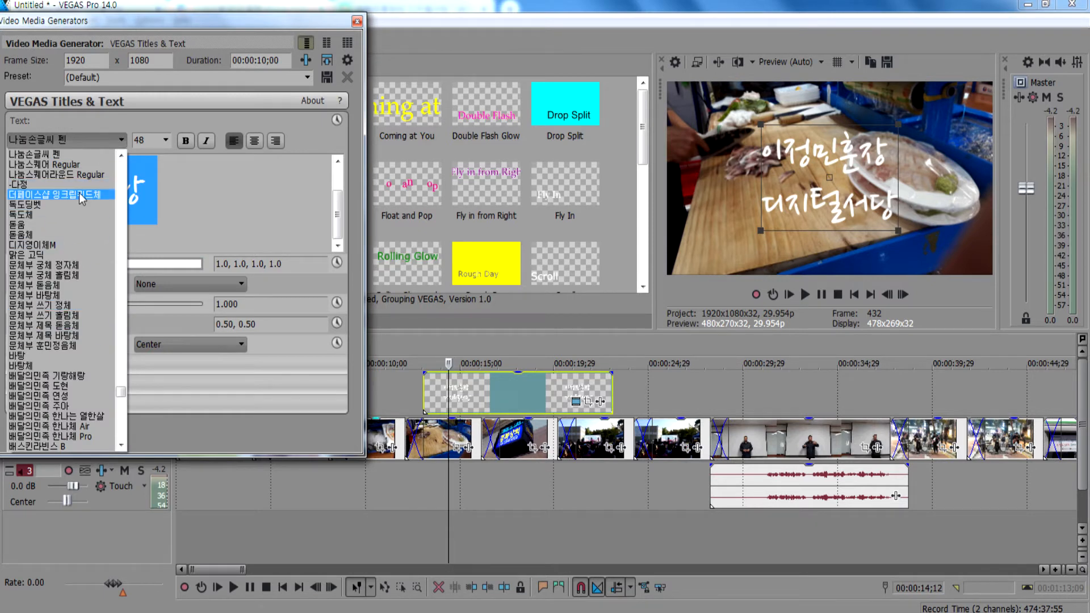
{"action": "left_click", "coordinate": [63, 202]}
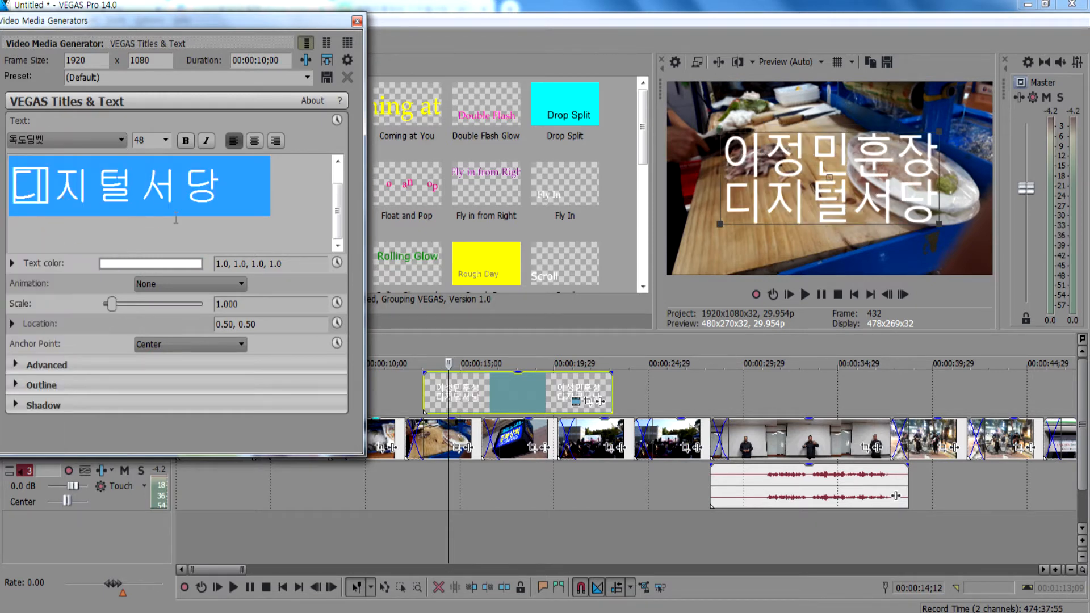
Set the whole title's font to 더페이스샵 잉크립퀴드체 and enlarge the title to a scale of about 1.656.
{"action": "left_click", "coordinate": [120, 140]}
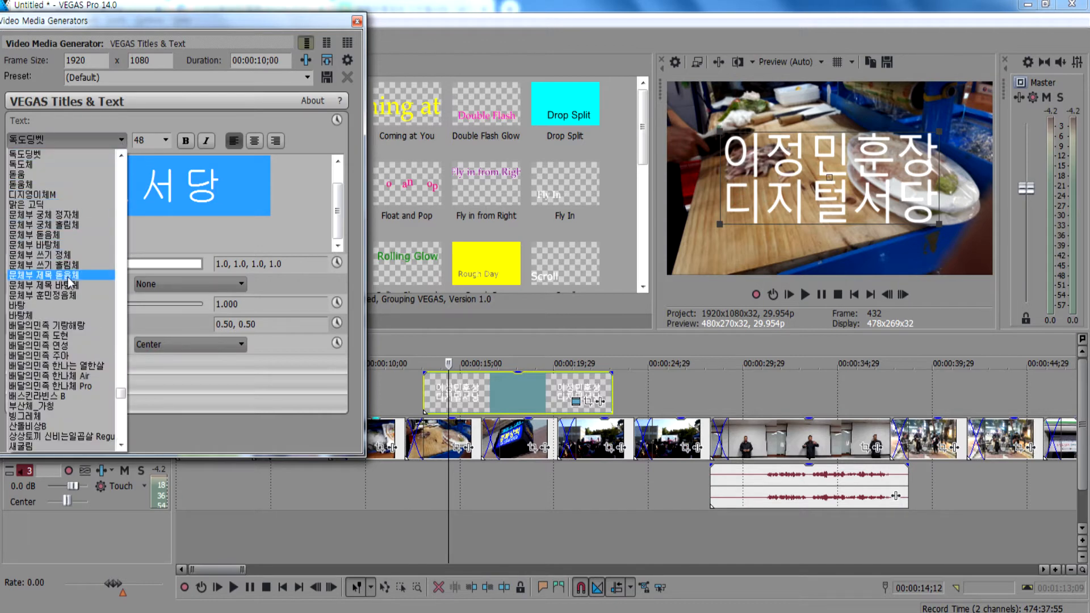
{"action": "left_click", "coordinate": [120, 157]}
{"action": "left_click", "coordinate": [120, 156]}
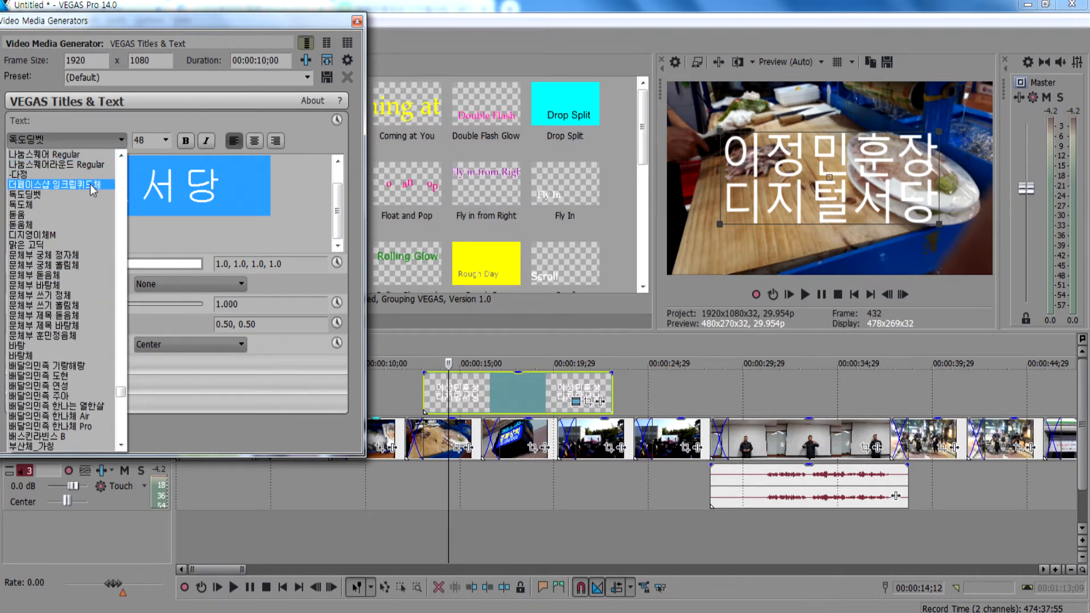
{"action": "left_click", "coordinate": [93, 185]}
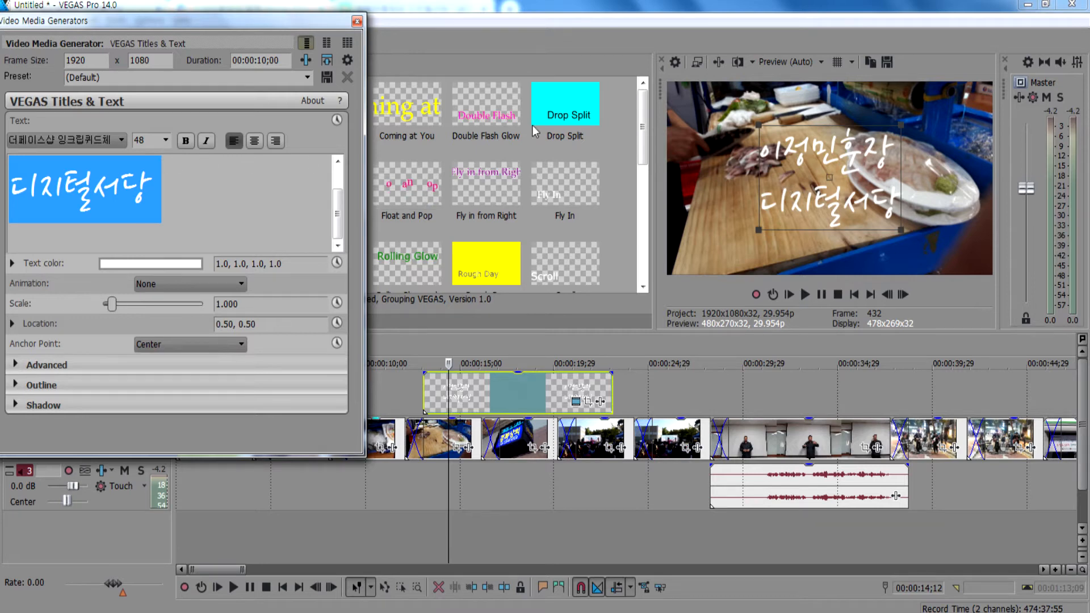
{"action": "left_click_drag", "start_coordinate": [899, 230], "coordinate": [942, 267]}
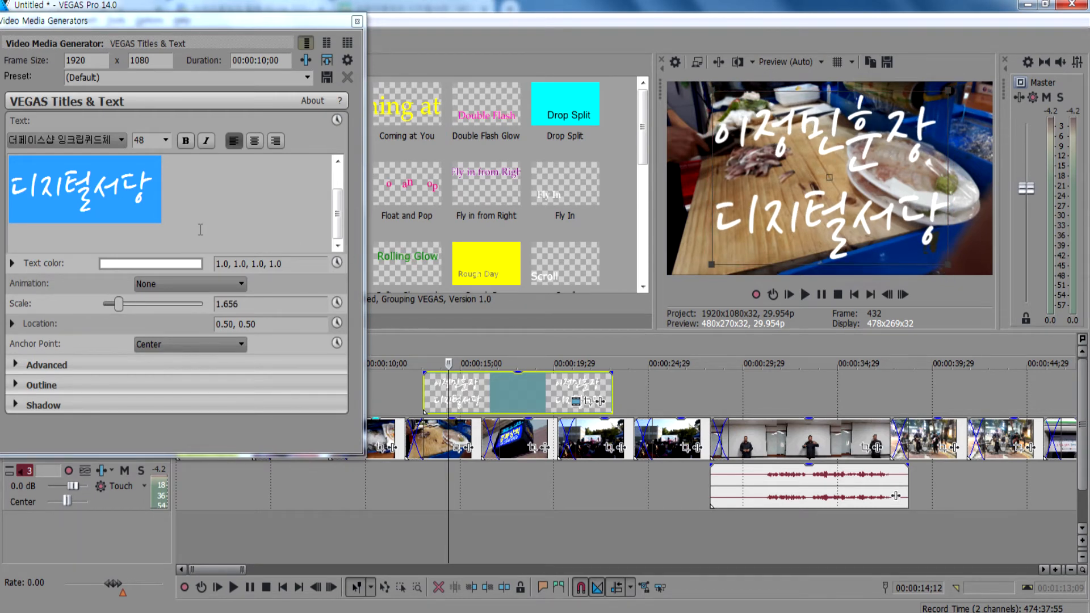
Try right and left alignment on the whole title text, and center both lines.
{"action": "scroll", "coordinate": [188, 238], "scroll_direction": "up", "scroll_amount": 2}
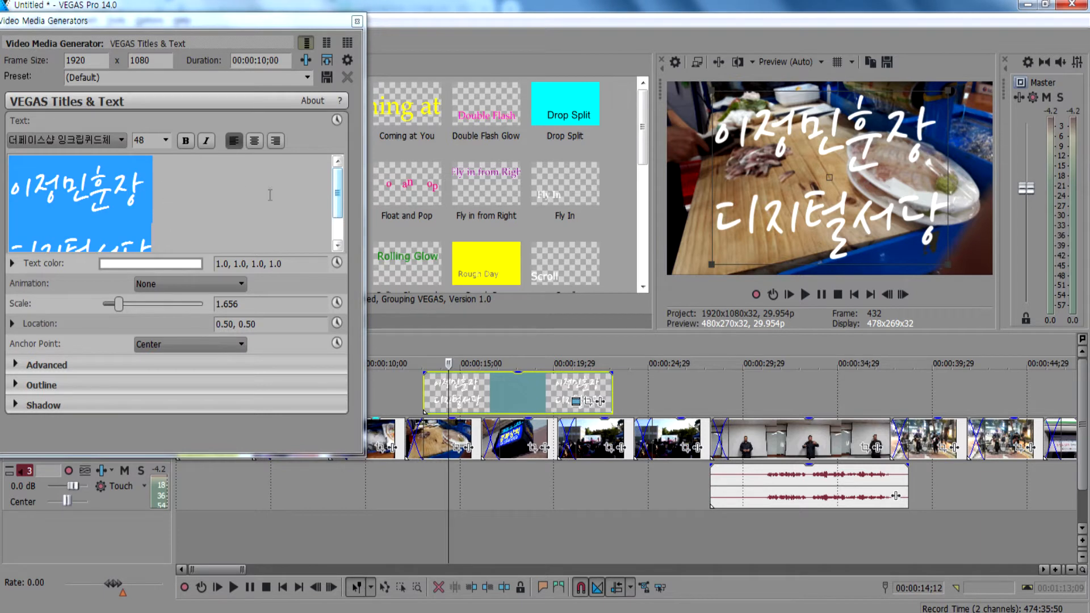
{"action": "left_click", "coordinate": [183, 200]}
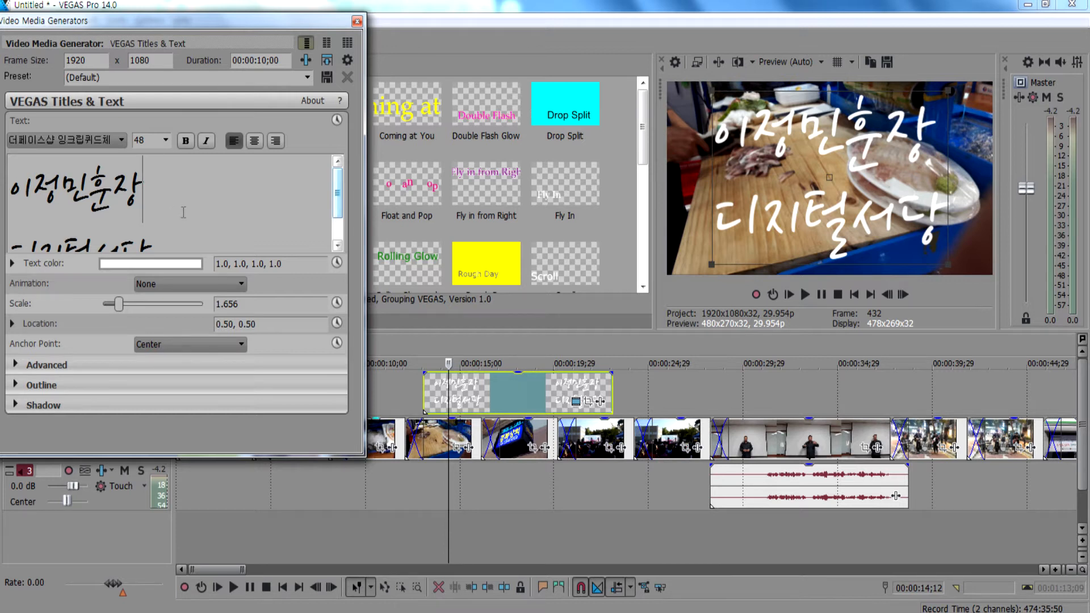
{"action": "key", "text": "ctrl+a"}
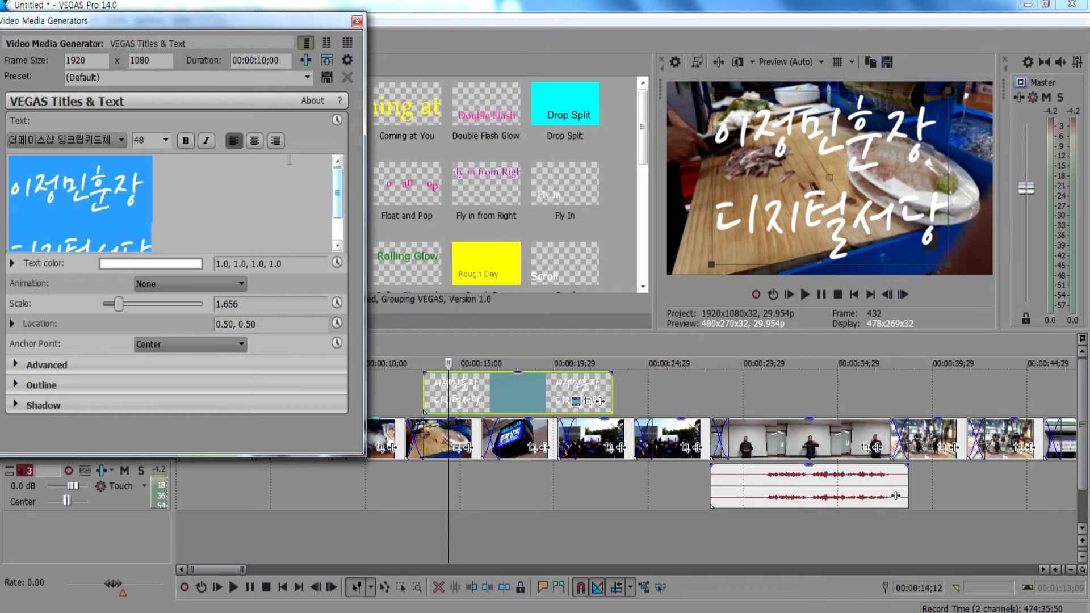
{"action": "left_click", "coordinate": [255, 146]}
{"action": "left_click", "coordinate": [274, 145]}
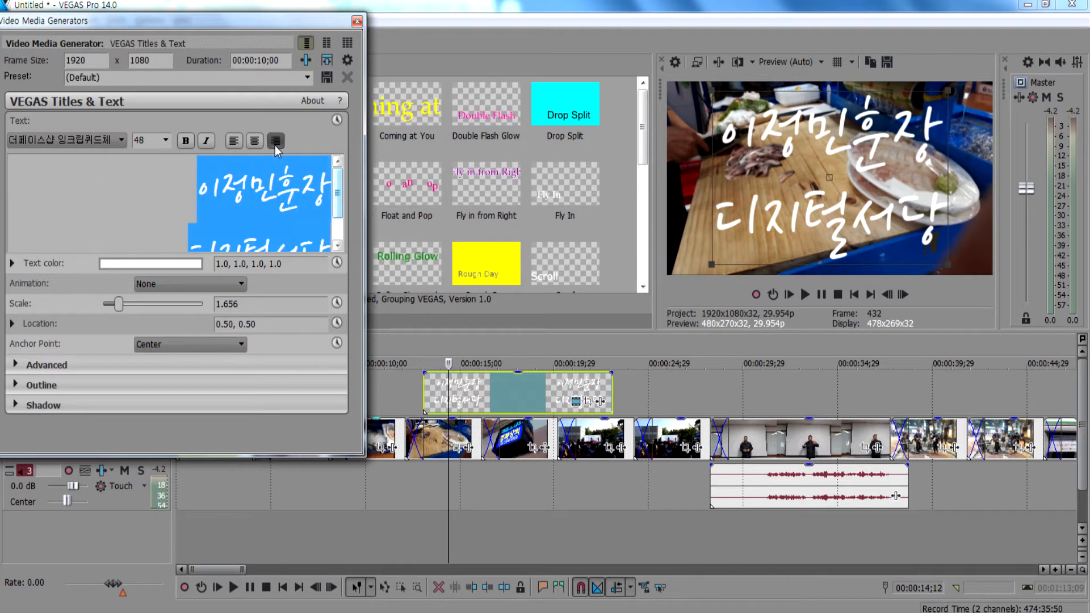
{"action": "left_click", "coordinate": [238, 143]}
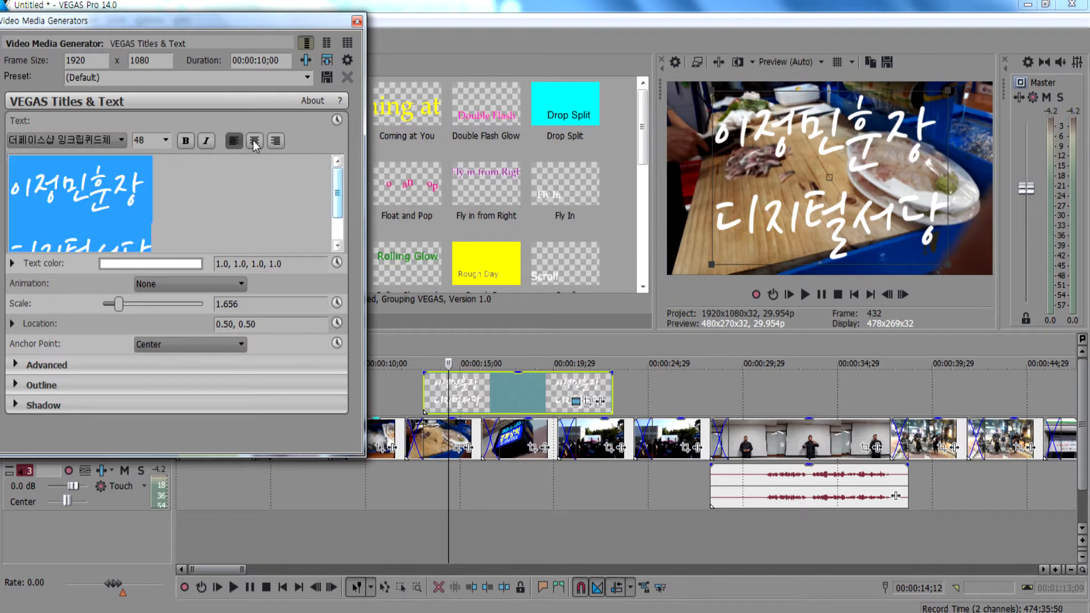
{"action": "left_click", "coordinate": [255, 142]}
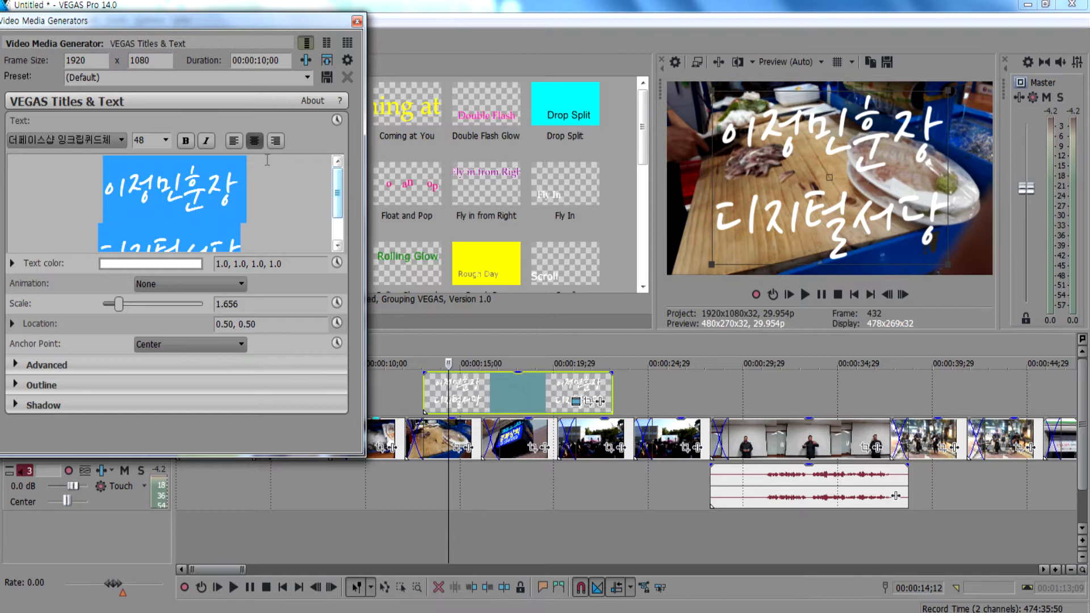
Try the font 디지영이체M on the title, and set its font to 문체부 훈민정음체.
{"action": "left_click", "coordinate": [121, 140]}
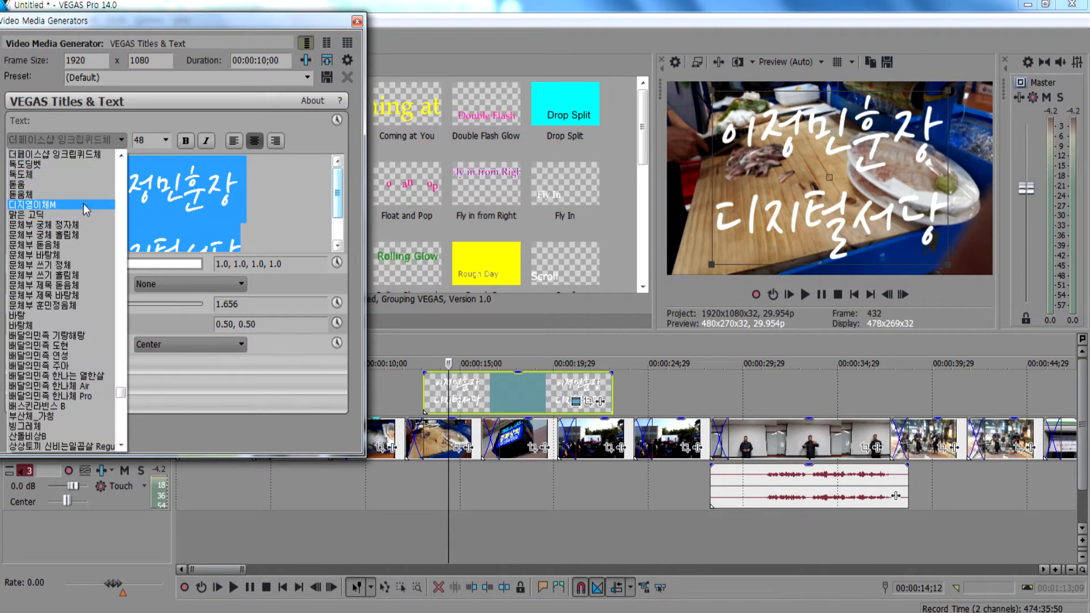
{"action": "left_click", "coordinate": [84, 204]}
{"action": "left_click", "coordinate": [121, 141]}
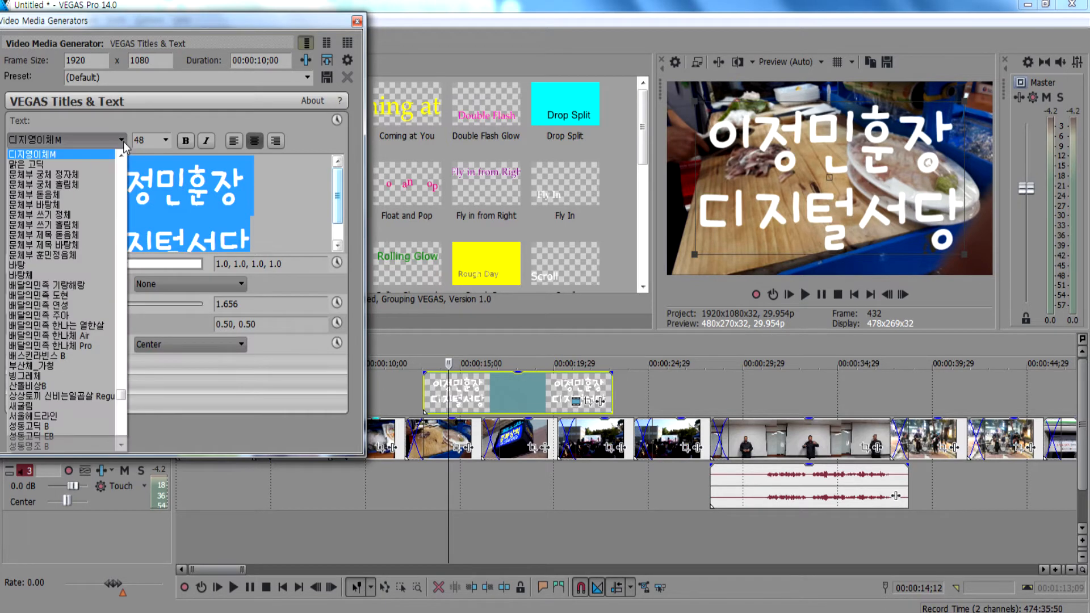
{"action": "left_click", "coordinate": [79, 256]}
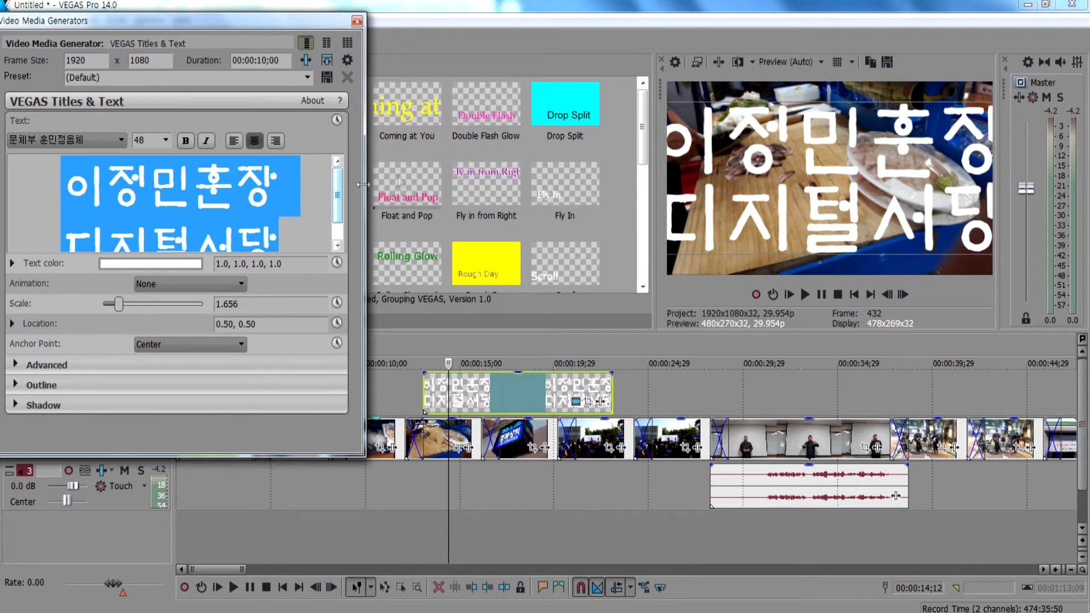
Set the title's font size to 14, enlarge it to a scale of about 4.638, and close the title settings.
{"action": "left_click", "coordinate": [165, 140]}
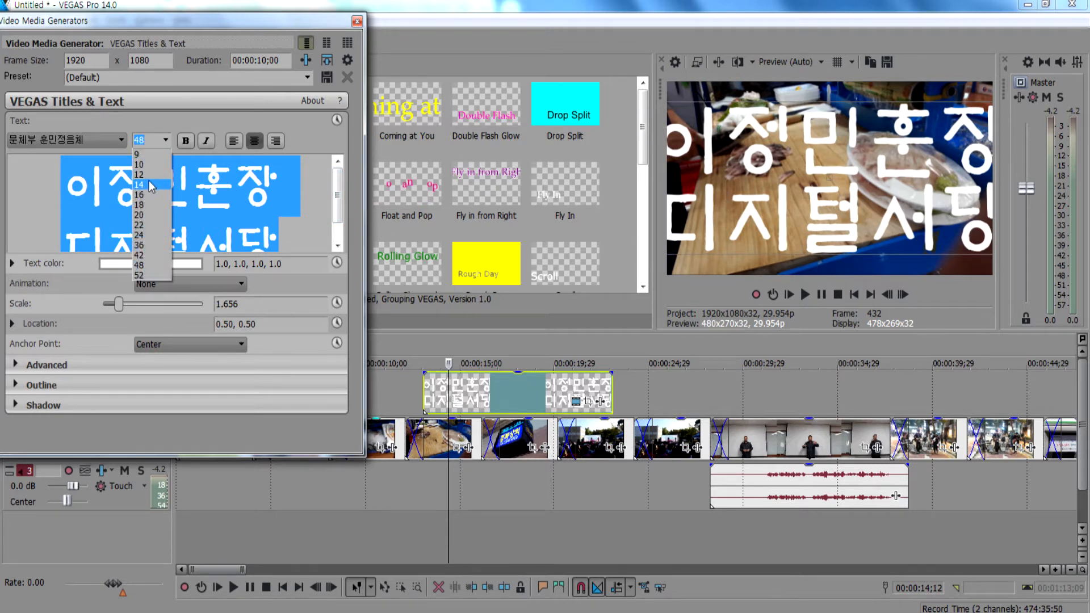
{"action": "left_click", "coordinate": [149, 184]}
{"action": "left_click_drag", "start_coordinate": [781, 162], "coordinate": [693, 91]}
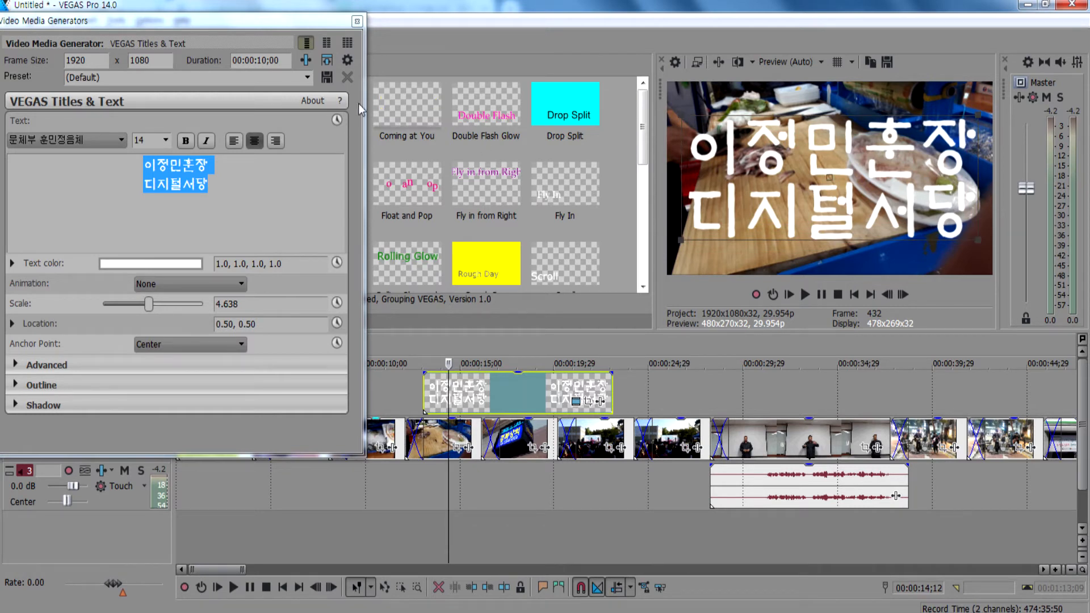
{"action": "left_click", "coordinate": [357, 21]}
Move the title event to the start of the timeline and shift the photo sequence to begin where the title ends, at 00:00:10;00.
{"action": "left_click_drag", "start_coordinate": [514, 389], "coordinate": [244, 386]}
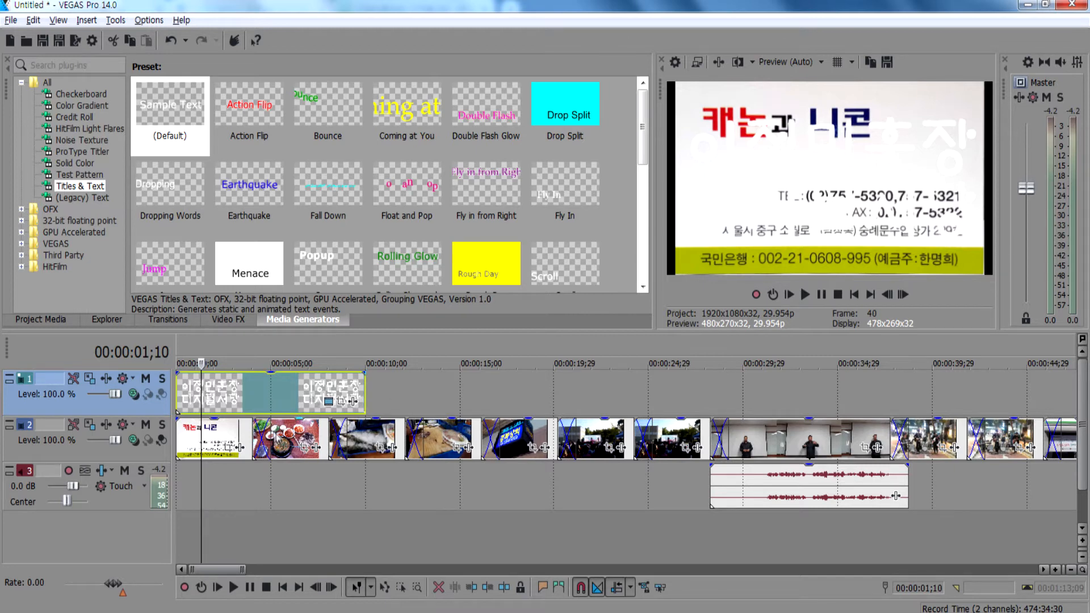
{"action": "left_click_drag", "start_coordinate": [224, 441], "coordinate": [407, 440]}
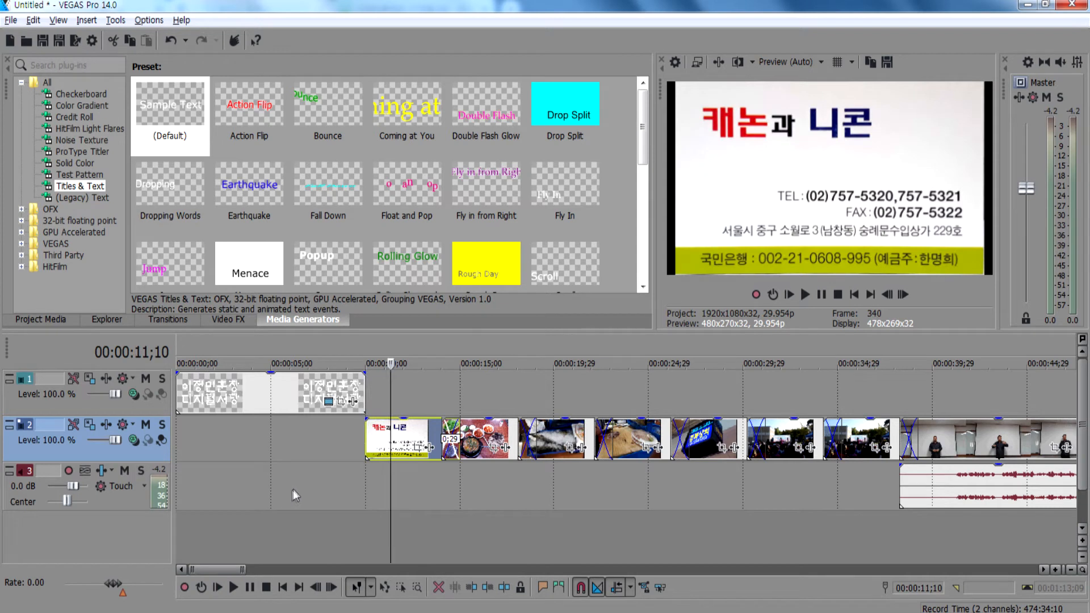
{"action": "left_click", "coordinate": [275, 434]}
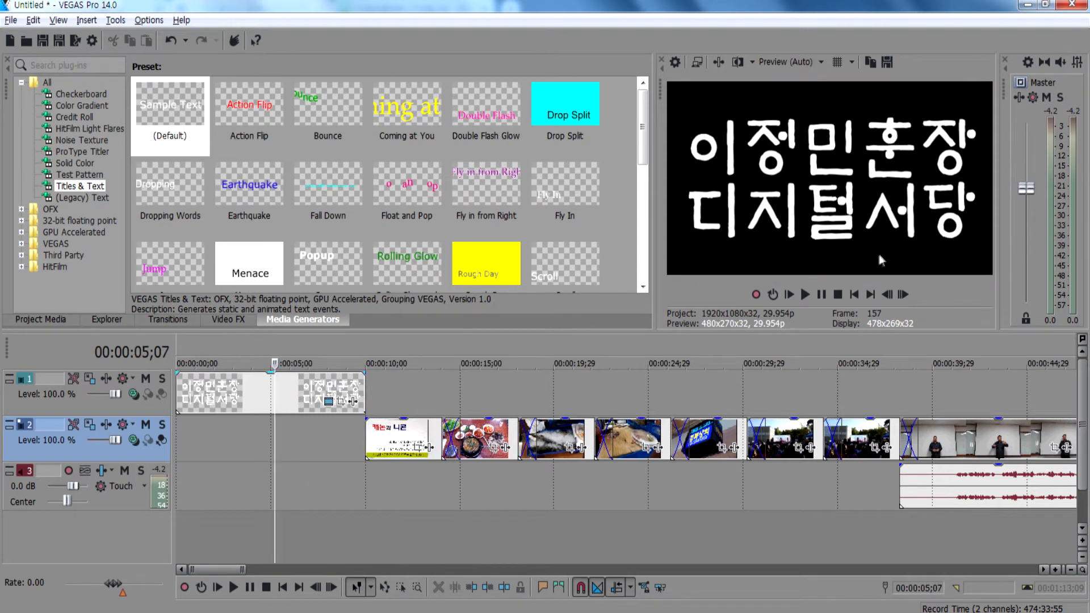
Play the timeline from 00:00:08;18 to preview the change from the title to the first photo.
{"action": "left_click", "coordinate": [339, 492]}
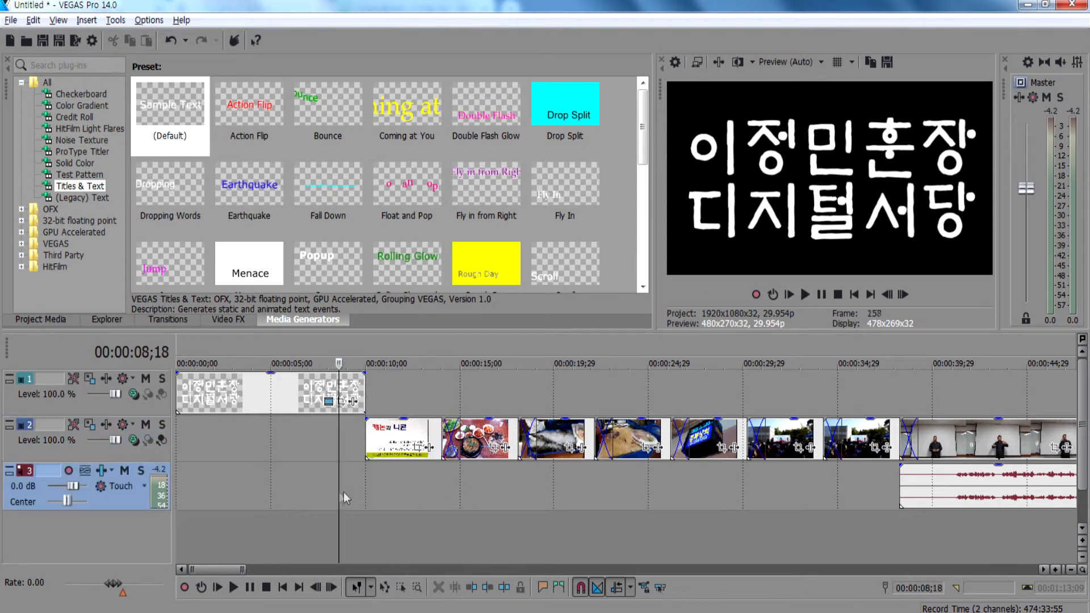
{"action": "key", "text": "space"}
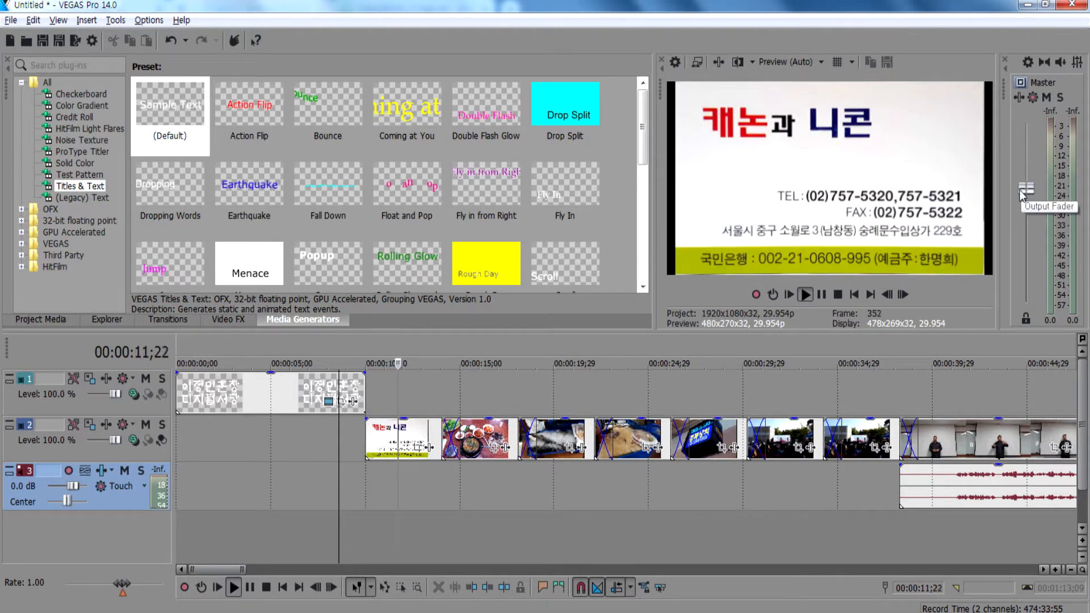
{"action": "key", "text": "space"}
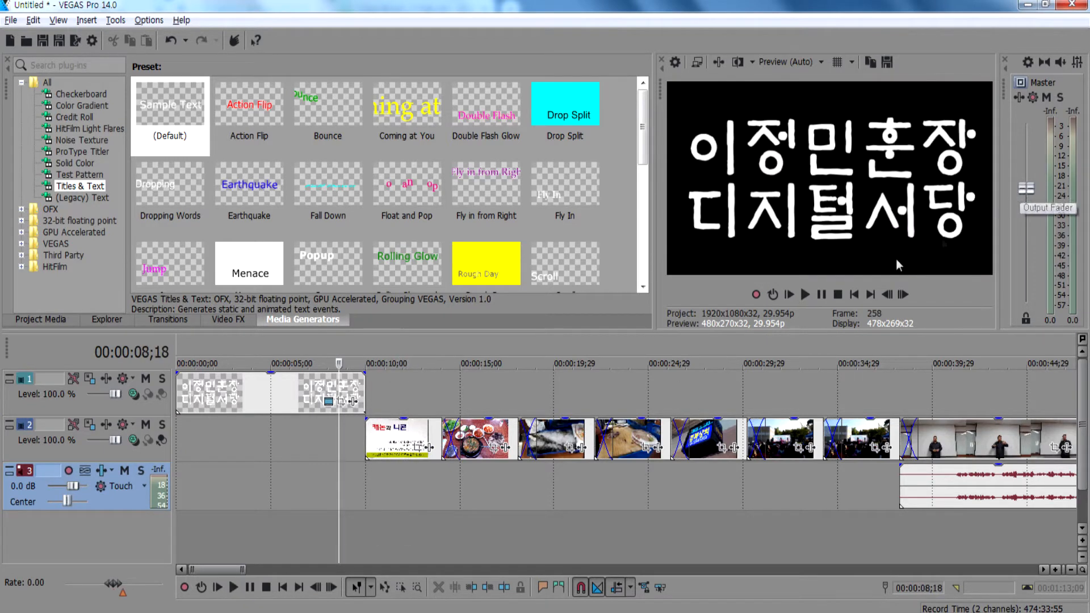
Select the project's time range and play the title from the beginning of the timeline.
{"action": "left_click", "coordinate": [288, 393]}
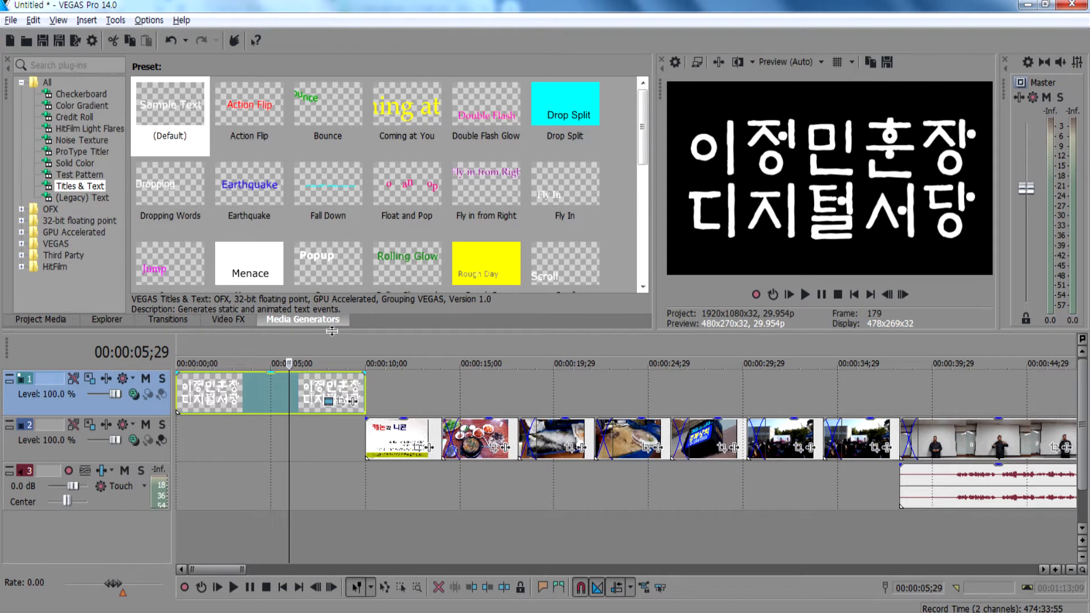
{"action": "double_click", "coordinate": [203, 451]}
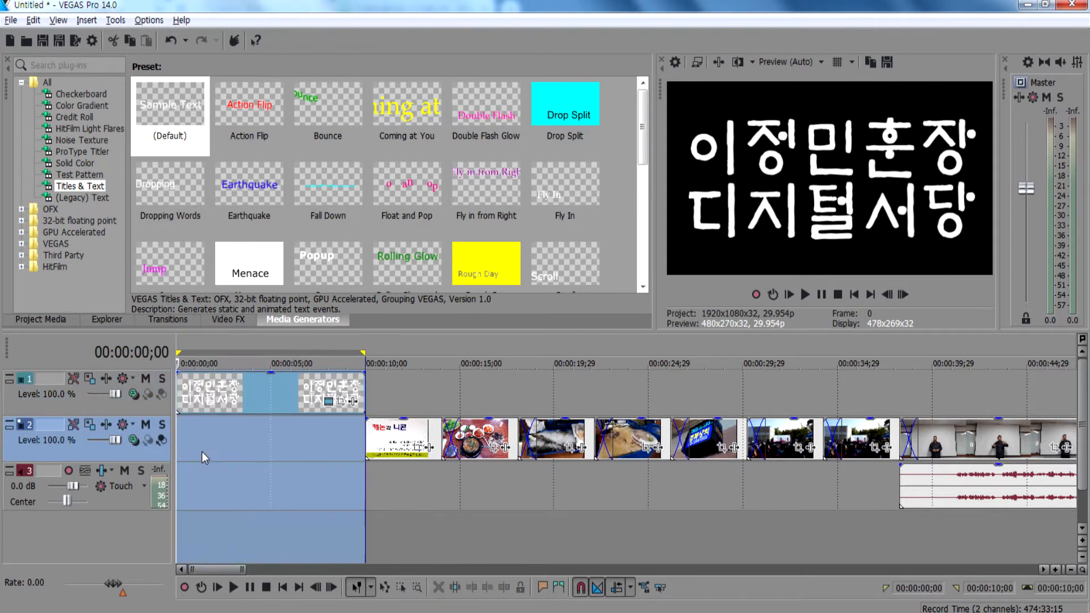
{"action": "double_click", "coordinate": [200, 491]}
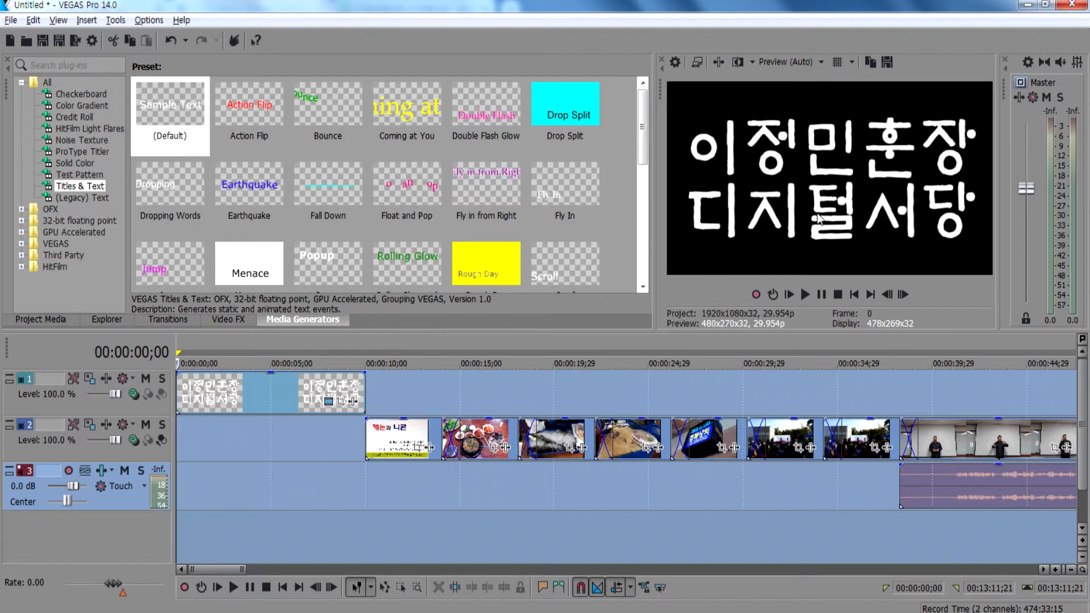
{"action": "key", "text": "space"}
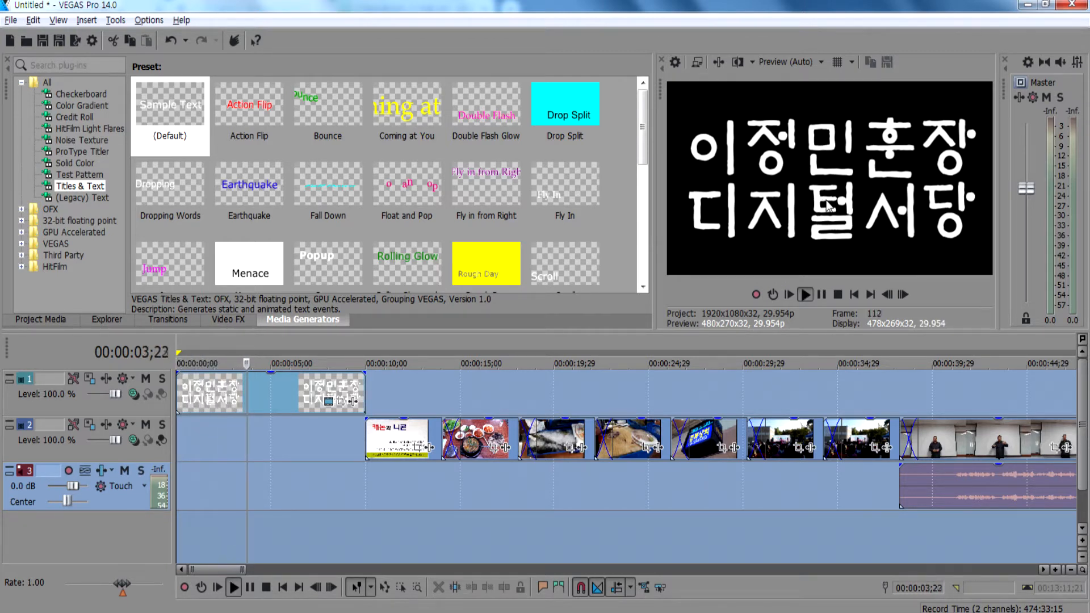
{"action": "key", "text": "space"}
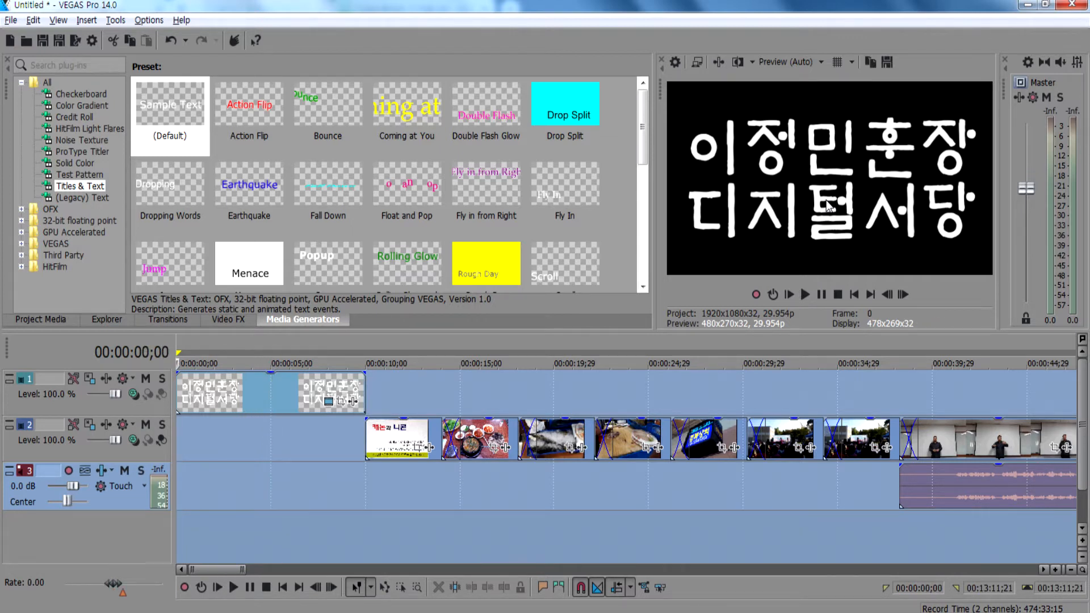
Shorten the title event to about 3 seconds and move the photo sequence up against its end.
{"action": "left_click", "coordinate": [302, 485]}
{"action": "left_click", "coordinate": [266, 397]}
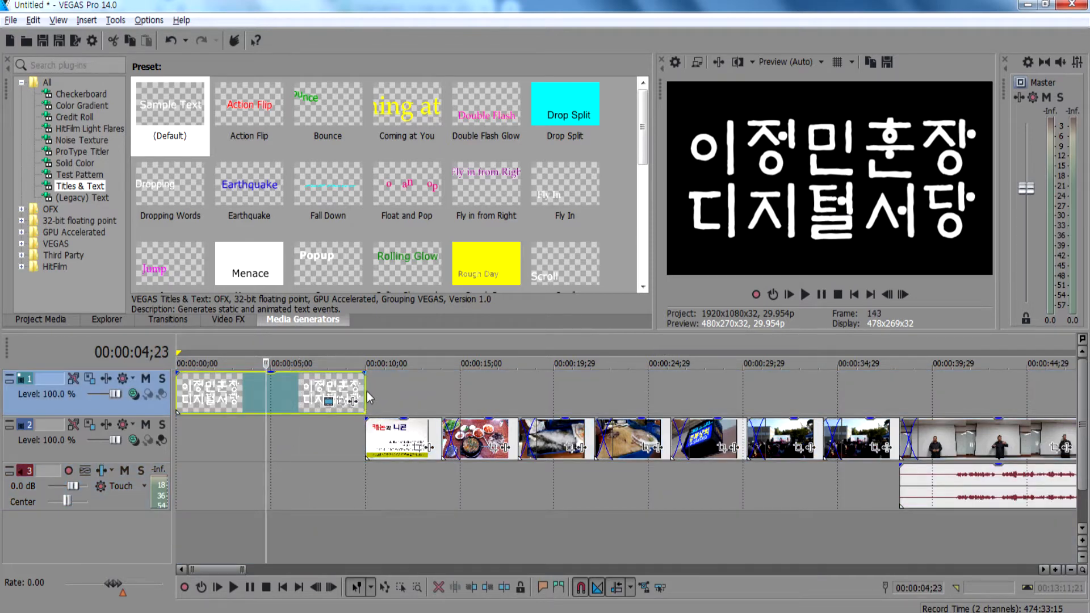
{"action": "left_click_drag", "start_coordinate": [365, 394], "coordinate": [230, 386]}
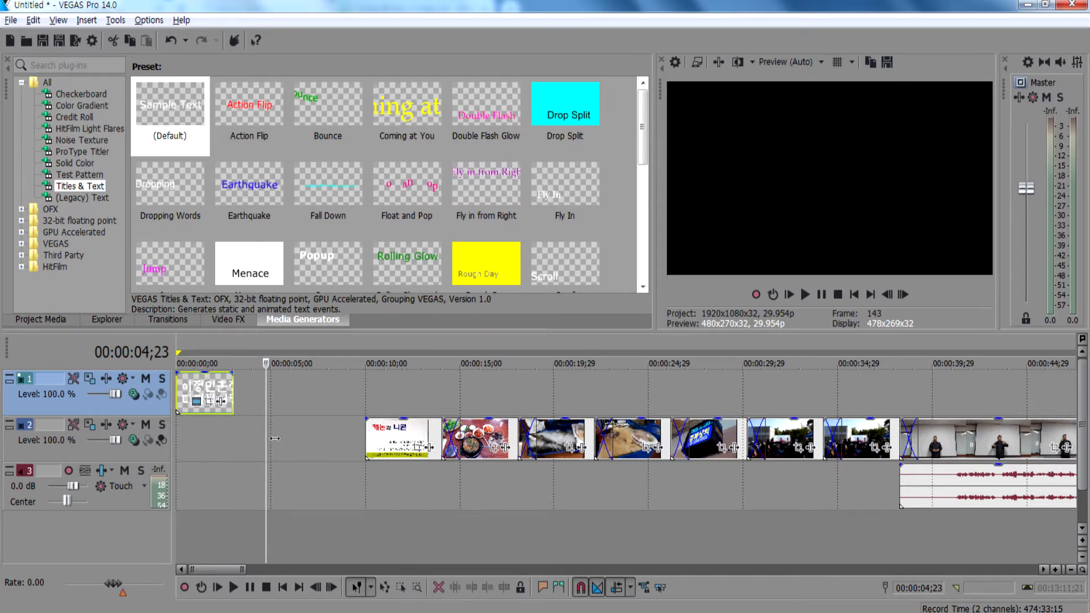
{"action": "left_click_drag", "start_coordinate": [387, 437], "coordinate": [199, 419]}
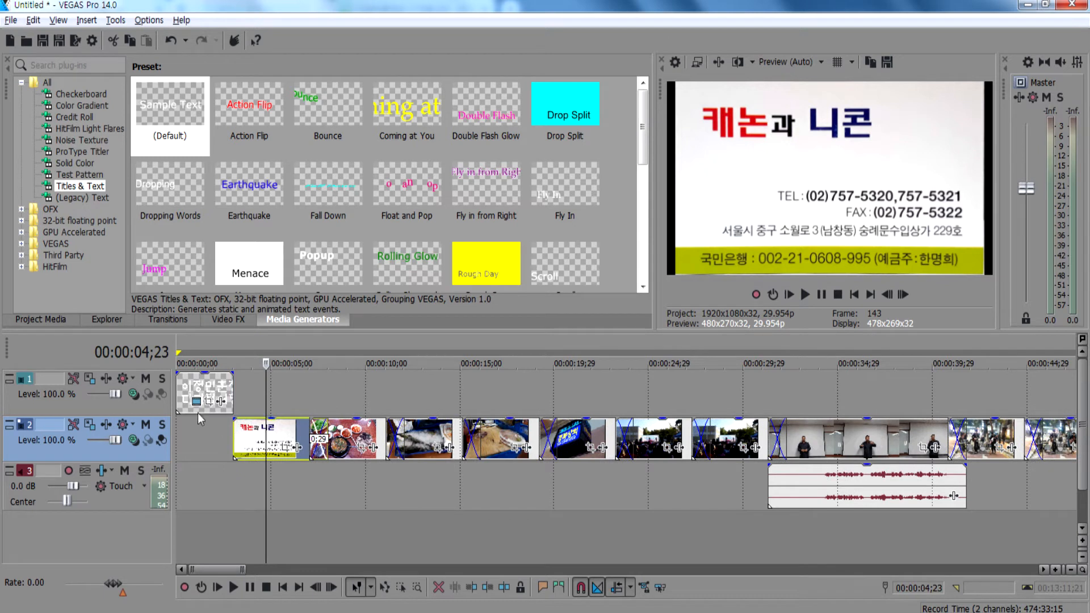
Play the whole project from the beginning to review the shortened title and the crossfading photos.
{"action": "left_click", "coordinate": [187, 390]}
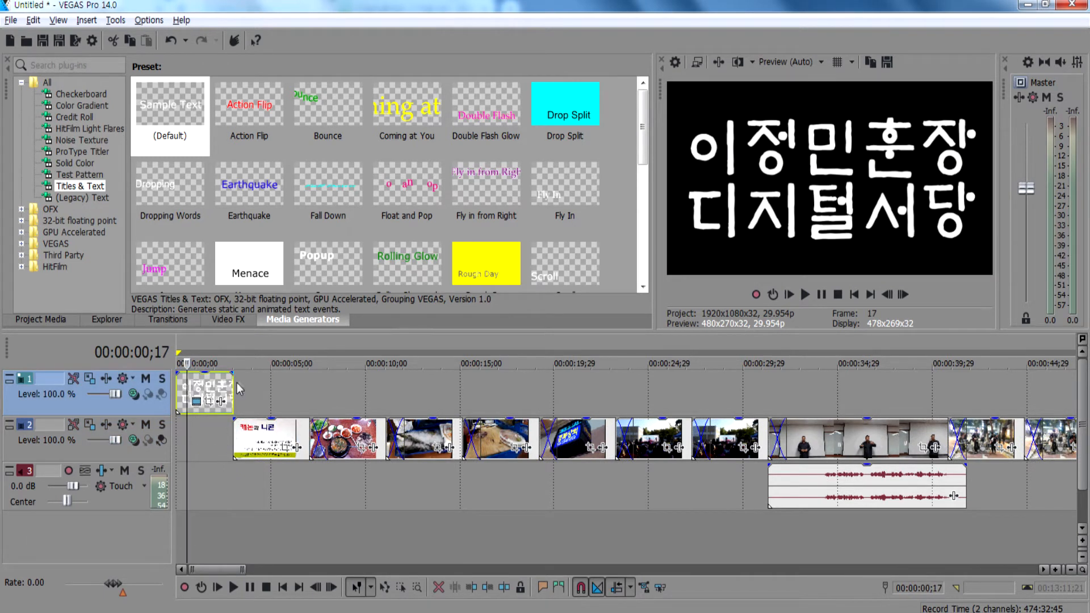
{"action": "left_click", "coordinate": [244, 341]}
{"action": "double_click", "coordinate": [288, 345]}
{"action": "key", "text": "space"}
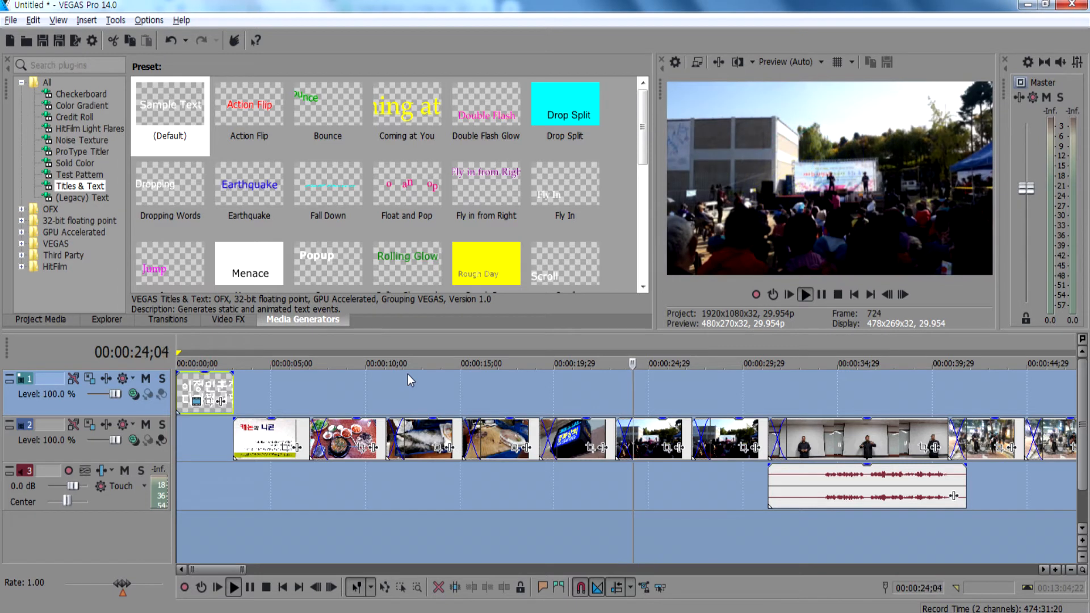
{"action": "key", "text": "space"}
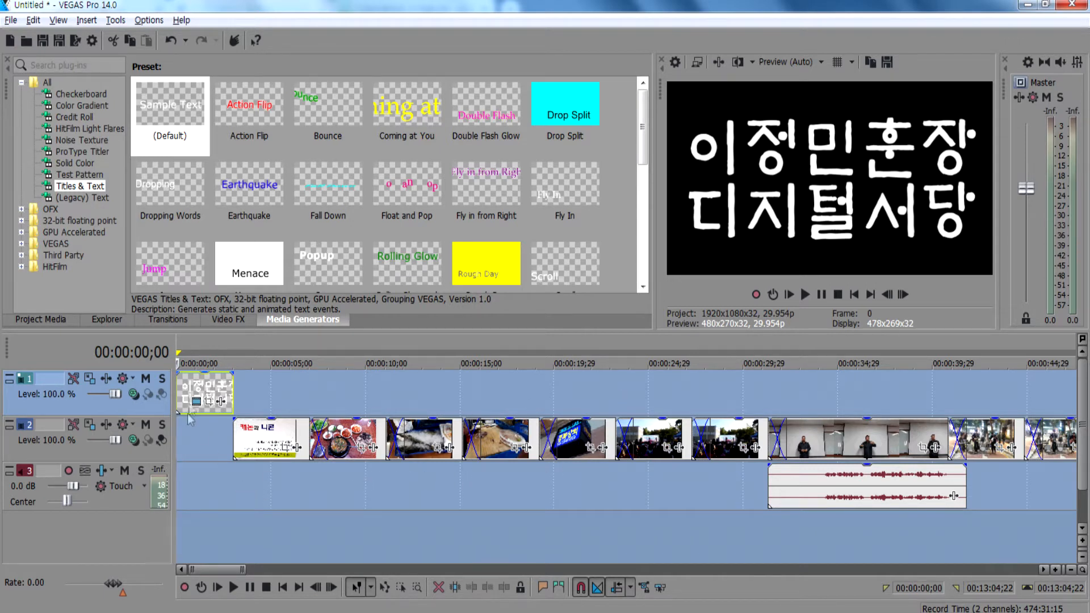
Move the title event down onto video track 2, directly in front of the first photo.
{"action": "left_click", "coordinate": [206, 391]}
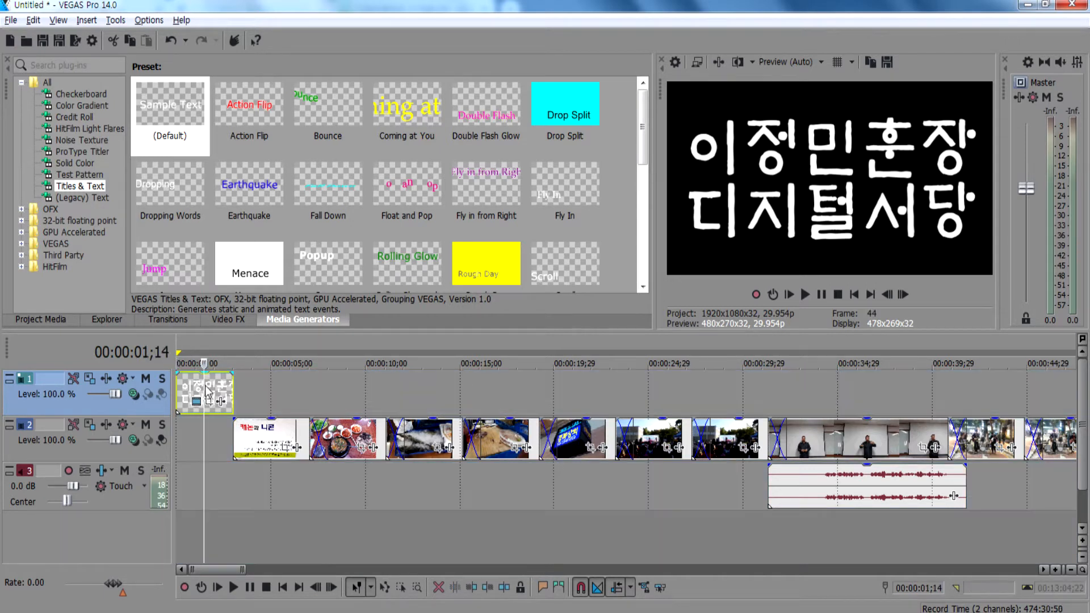
{"action": "left_click", "coordinate": [265, 446]}
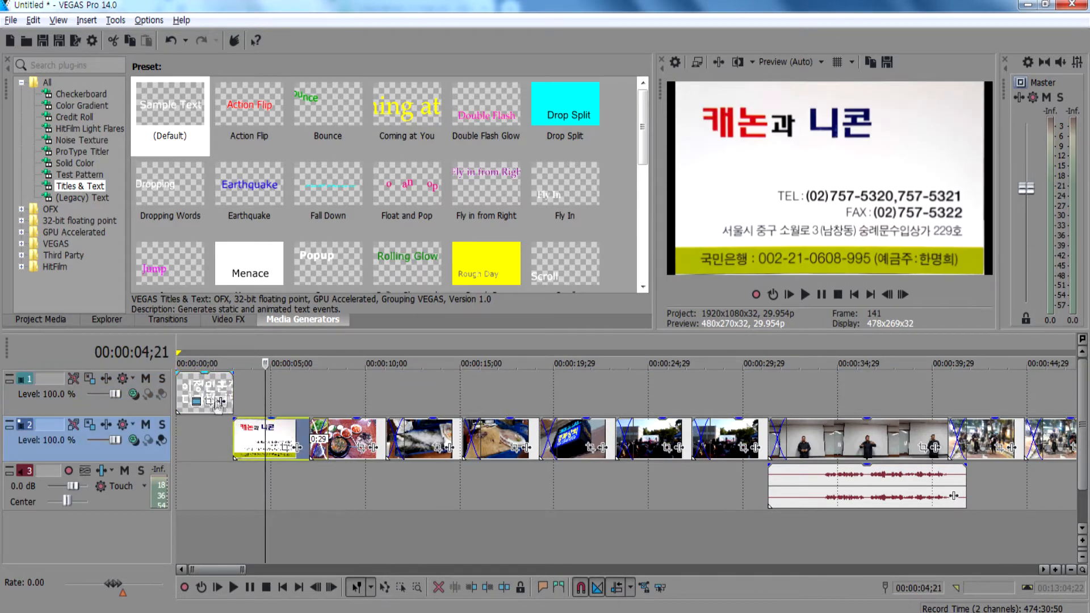
{"action": "left_click_drag", "start_coordinate": [199, 414], "coordinate": [195, 443]}
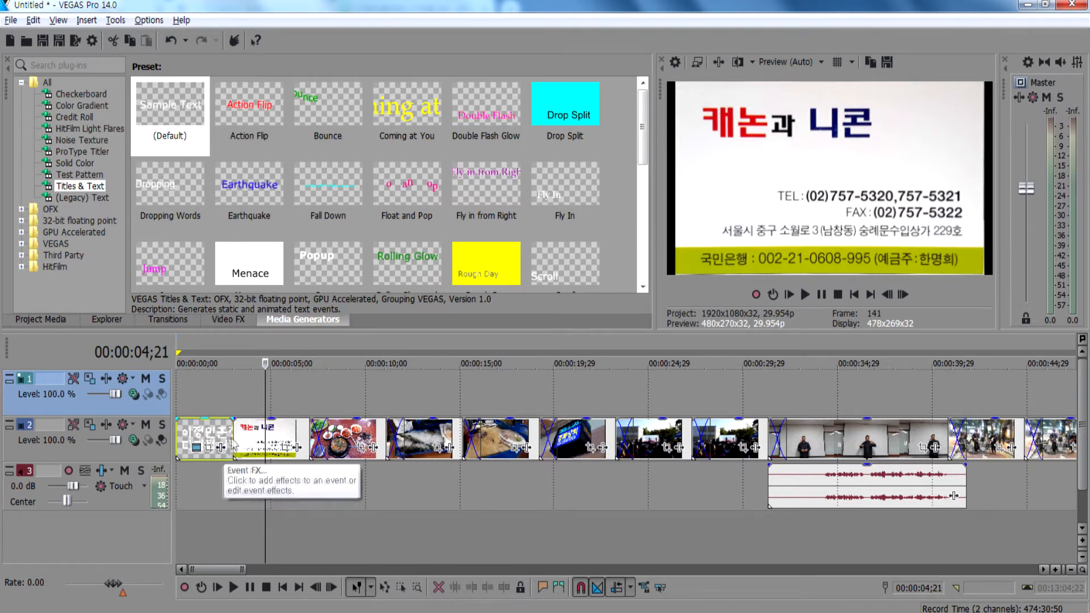
Play the timeline from within the title to preview it on the same track as the photos.
{"action": "left_click", "coordinate": [203, 472]}
{"action": "key", "text": "space"}
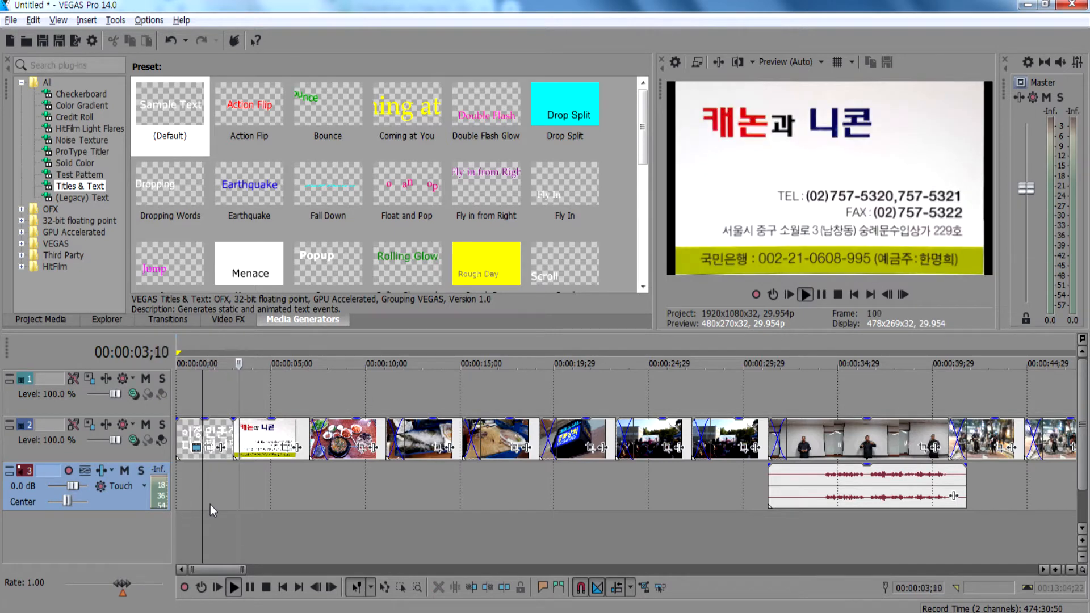
{"action": "key", "text": "space"}
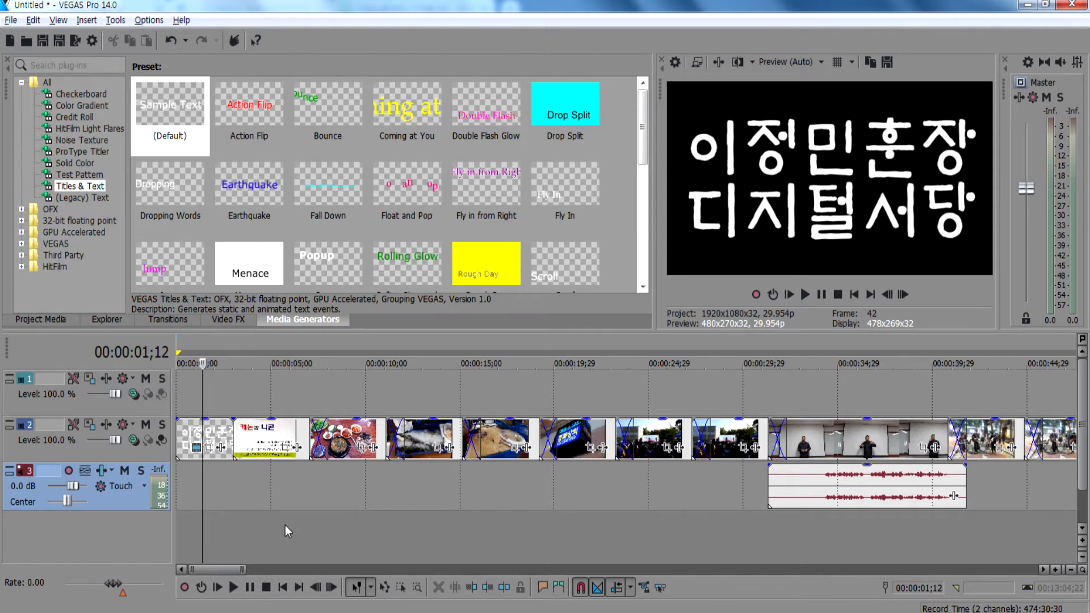
Switch to the Notepad lesson notes and add the line "자막 처리" below "타이틀 입력".
{"action": "key", "text": "alt+Tab"}
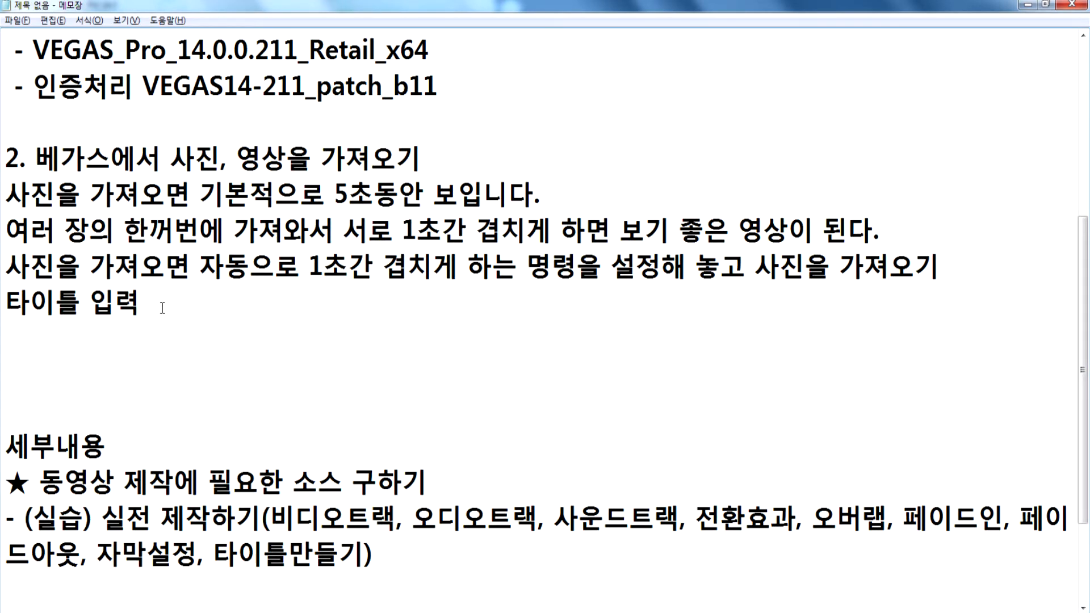
{"action": "key", "text": "Return"}
{"action": "type", "text": "자막 ㅊ"}
{"action": "type", "text": "처리"}
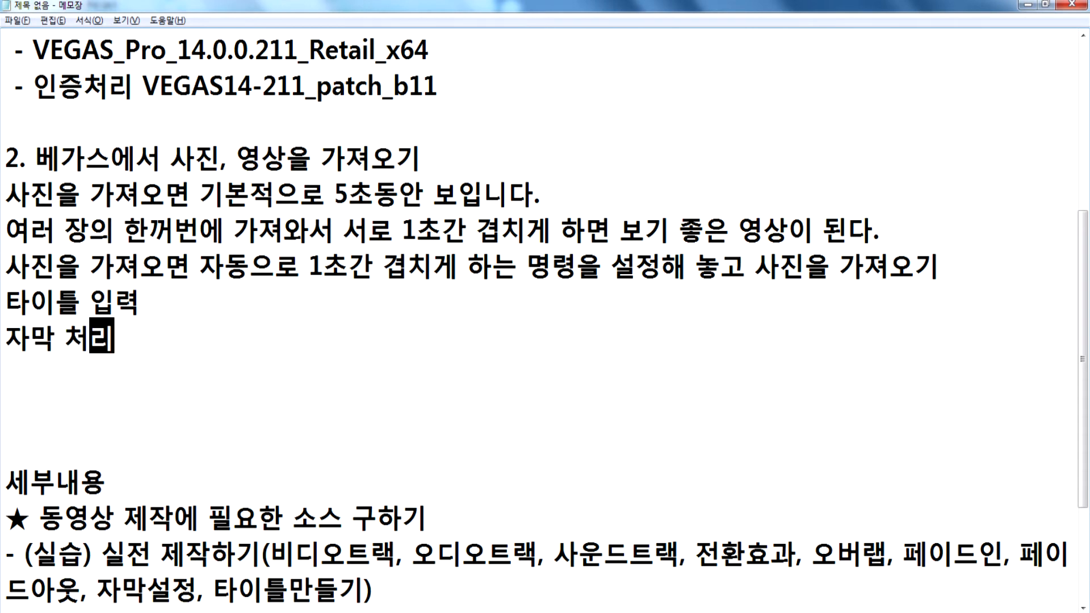
{"action": "key", "text": "Return"}
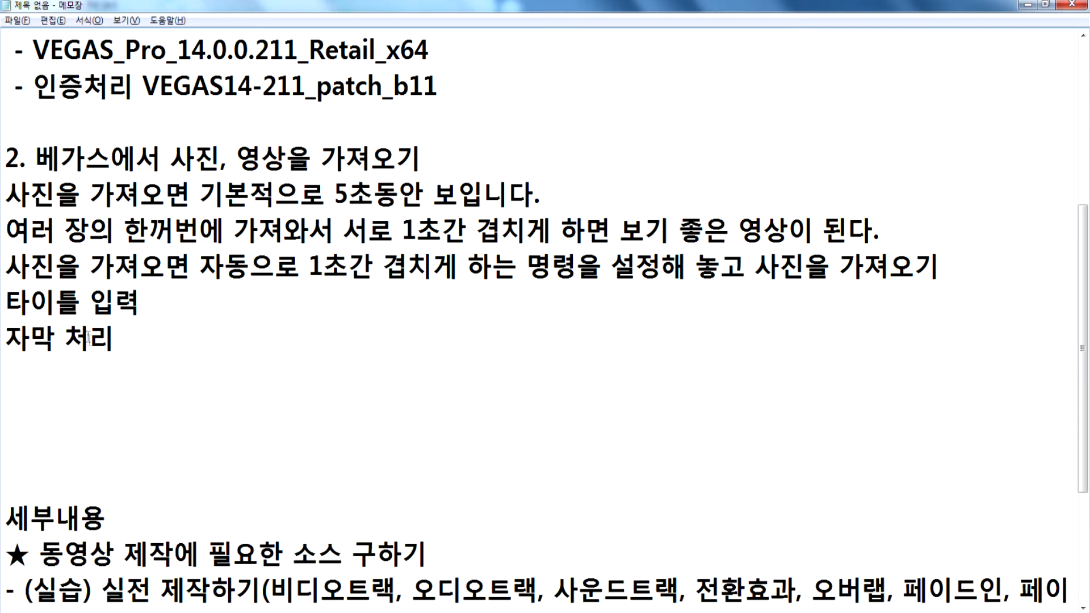
Switch to VEGAS Pro and play the foggy roadside clip from 00:01:33;15 to review where a caption fits.
{"action": "key", "text": "alt+Tab"}
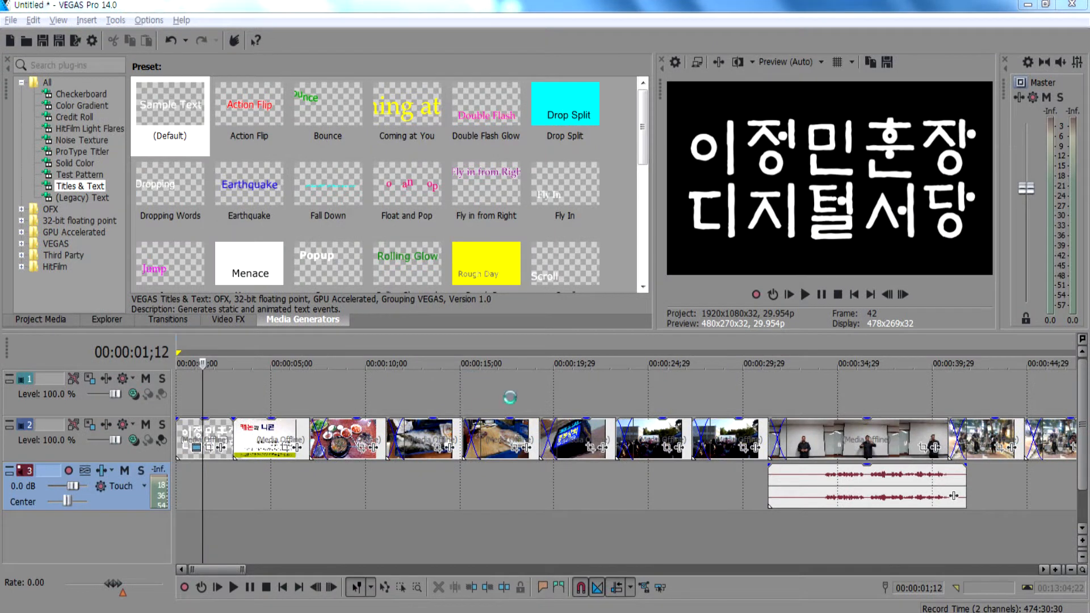
{"action": "left_click", "coordinate": [640, 389]}
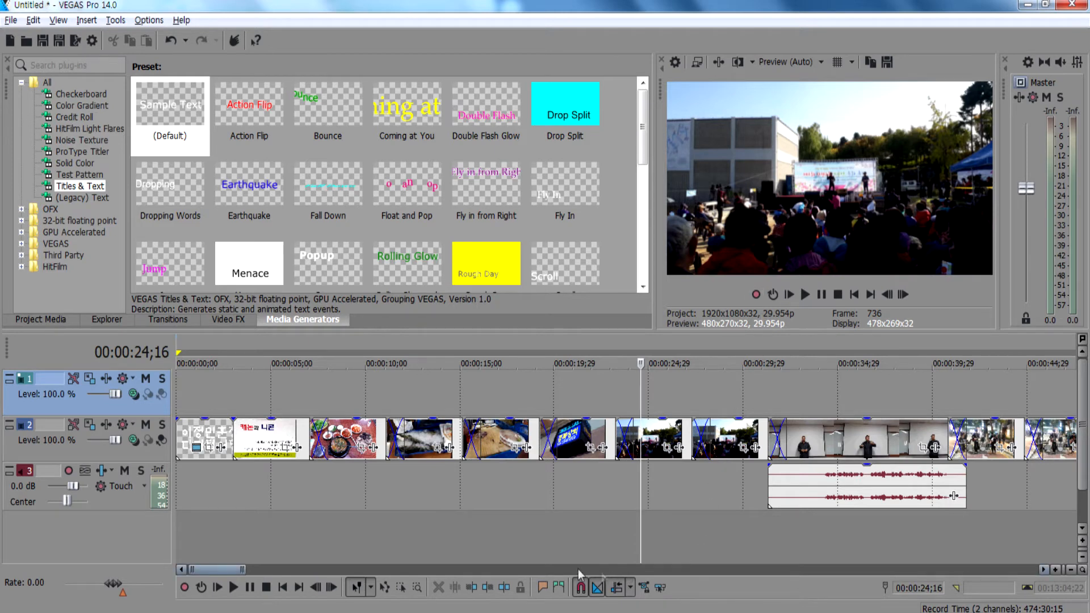
{"action": "left_click_drag", "start_coordinate": [224, 568], "coordinate": [285, 564]}
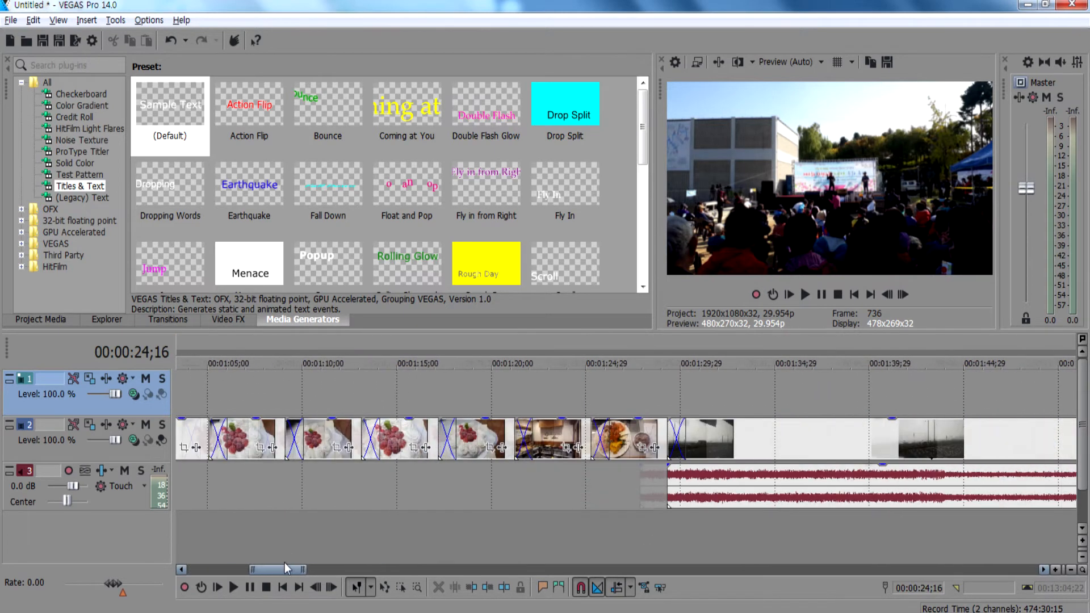
{"action": "left_click", "coordinate": [367, 472]}
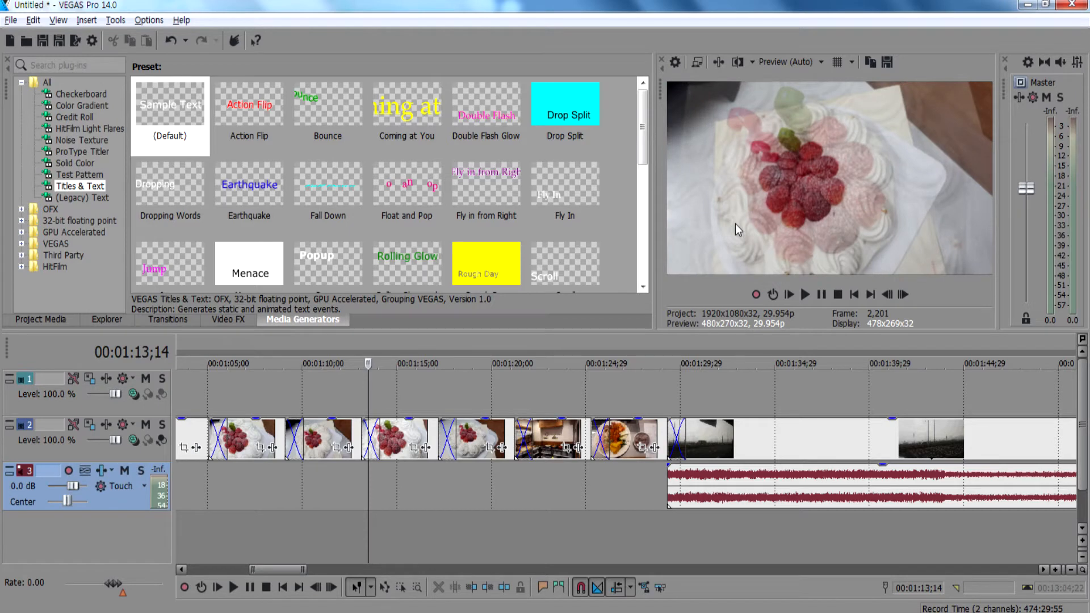
{"action": "left_click", "coordinate": [618, 493]}
{"action": "left_click", "coordinate": [649, 490]}
{"action": "left_click", "coordinate": [748, 442]}
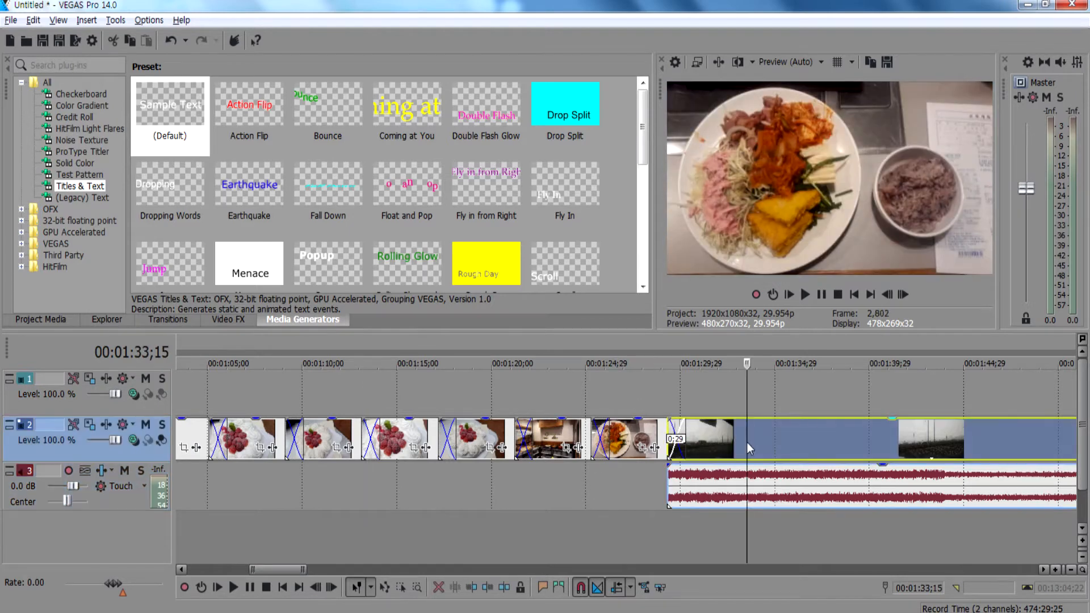
{"action": "key", "text": "space"}
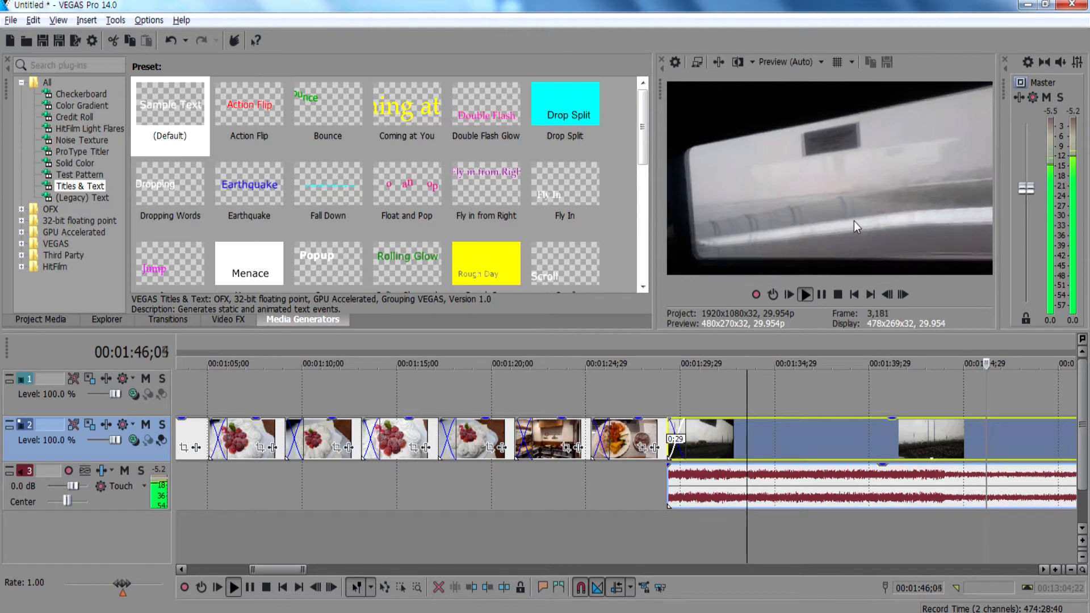
{"action": "key", "text": "space"}
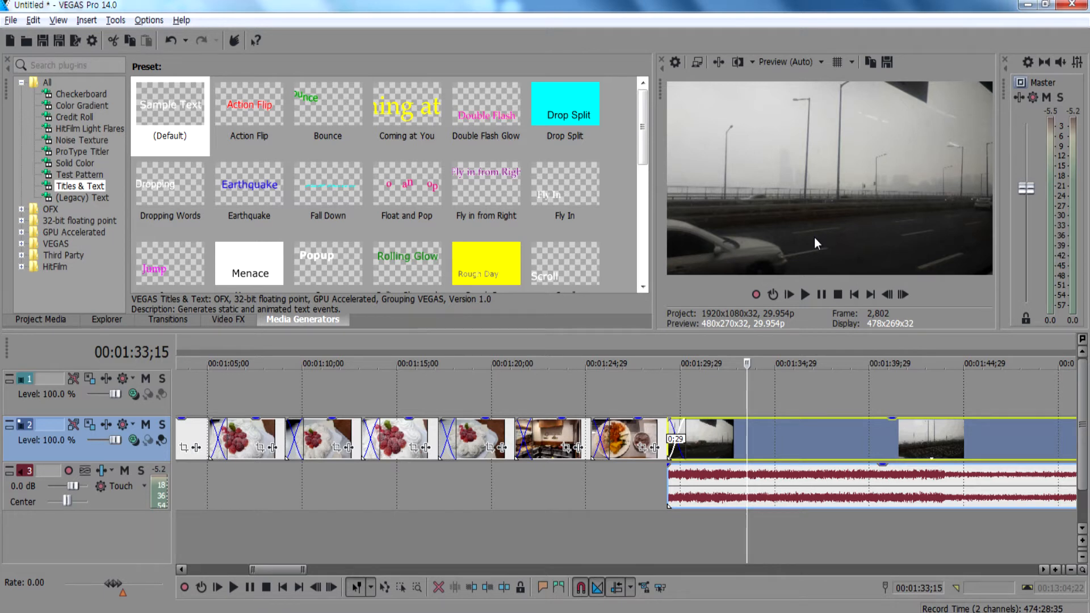
{"action": "key", "text": "space"}
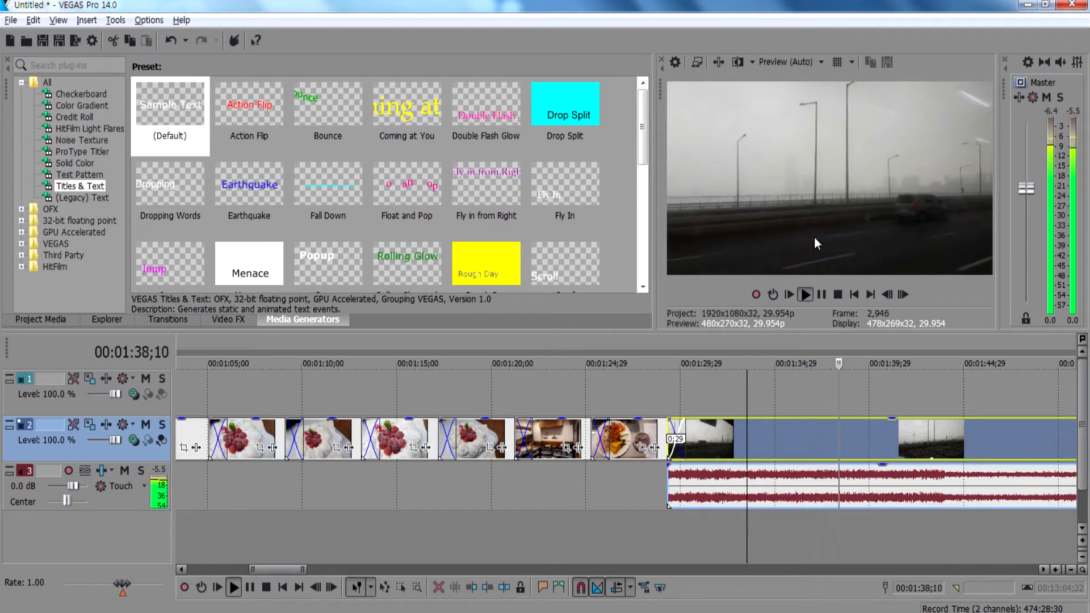
{"action": "key", "text": "space"}
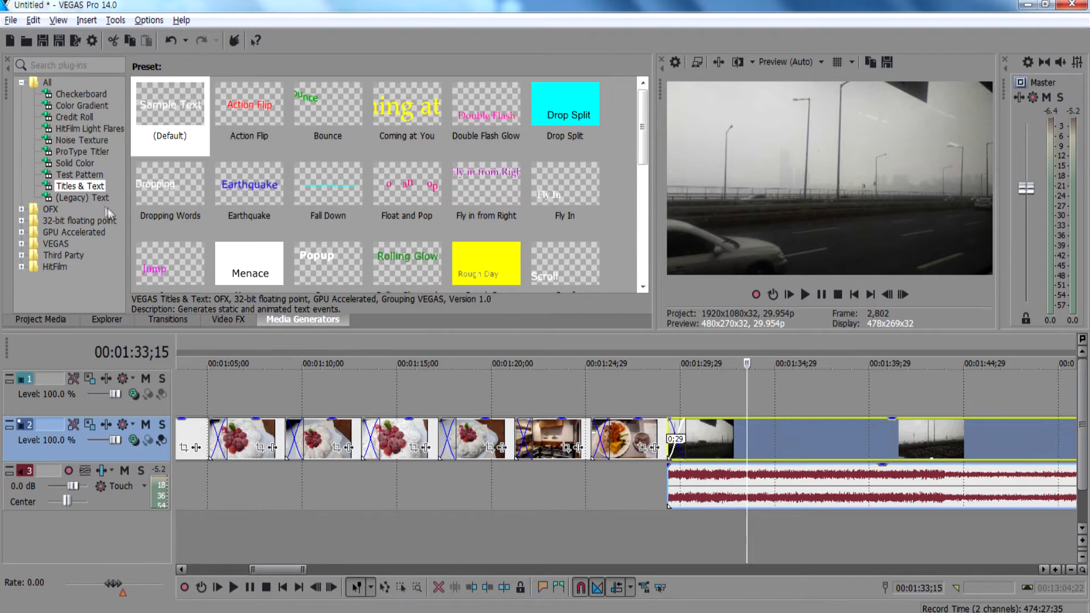
Add a (Legacy) Text event with the Default Text preset to the empty top track, above the middle of the foggy roadside clip.
{"action": "left_click", "coordinate": [84, 199]}
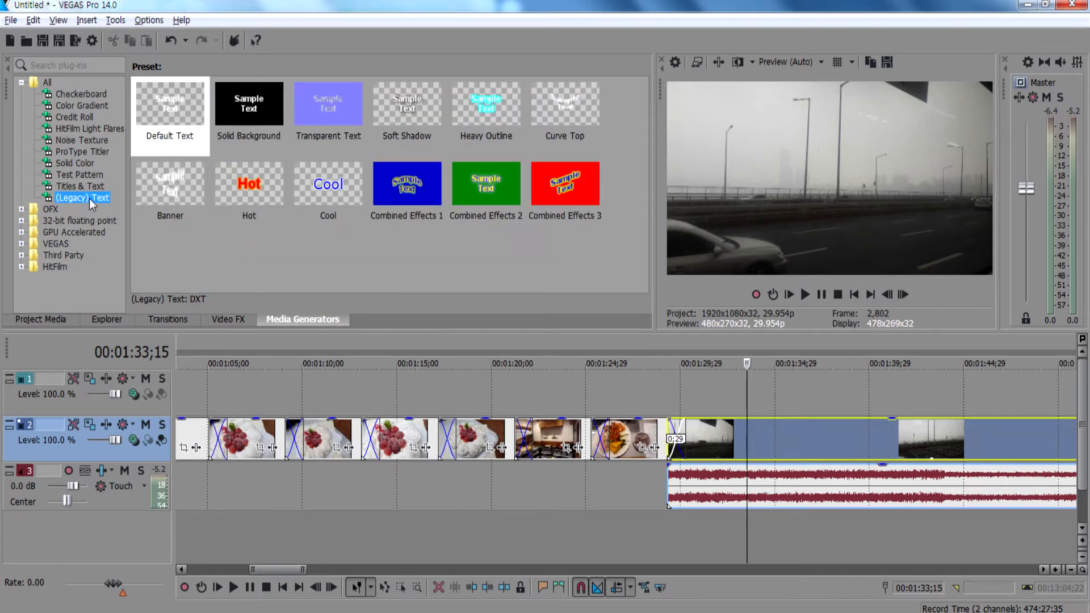
{"action": "left_click", "coordinate": [87, 186]}
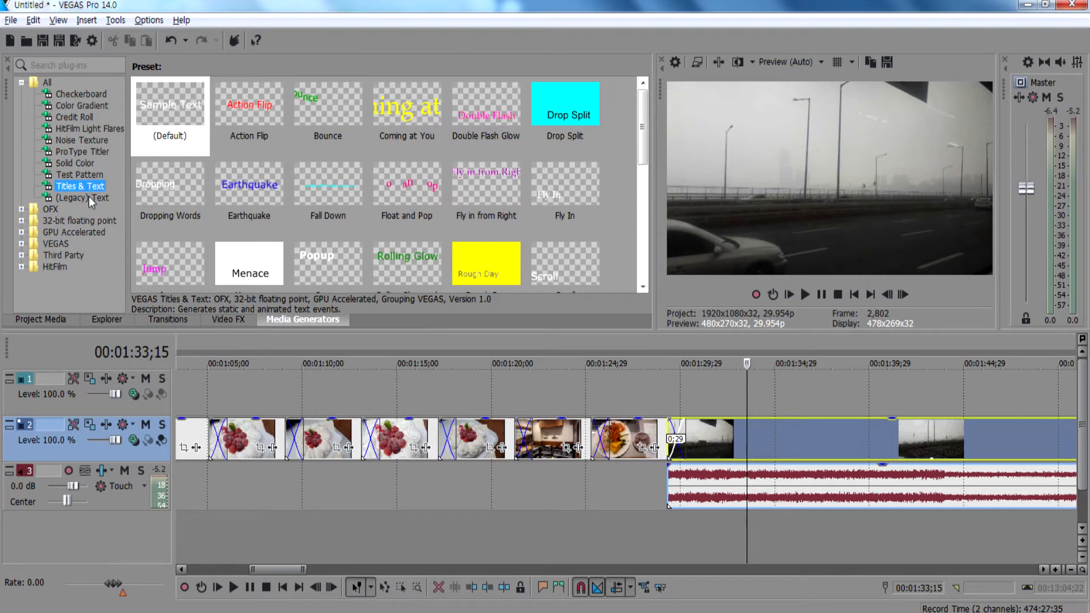
{"action": "left_click", "coordinate": [89, 196]}
{"action": "left_click", "coordinate": [87, 192]}
{"action": "left_click", "coordinate": [87, 196]}
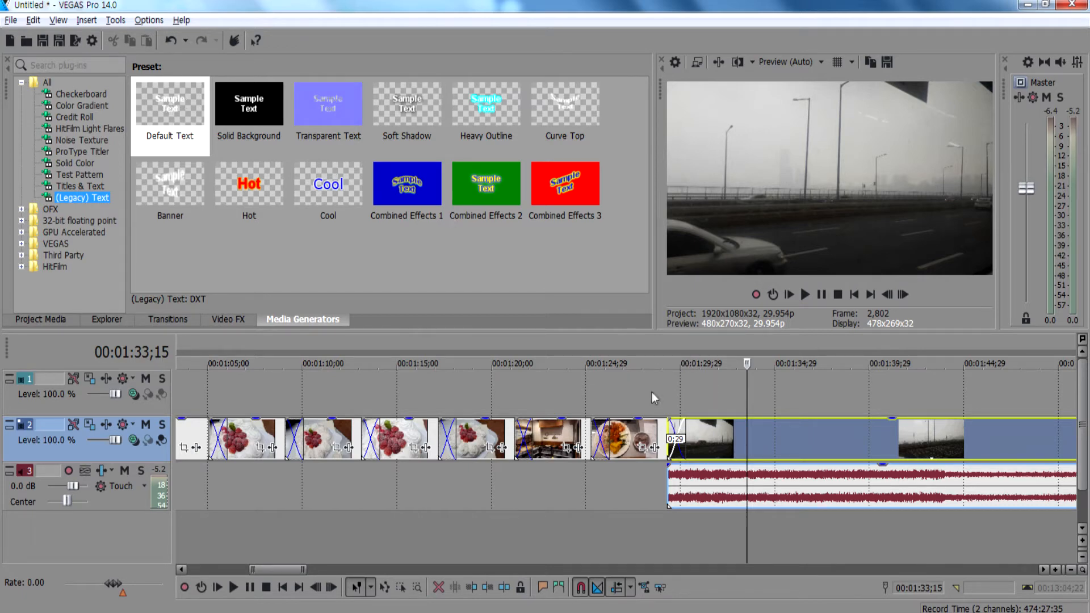
{"action": "scroll", "coordinate": [652, 392], "scroll_direction": "down", "scroll_amount": 3}
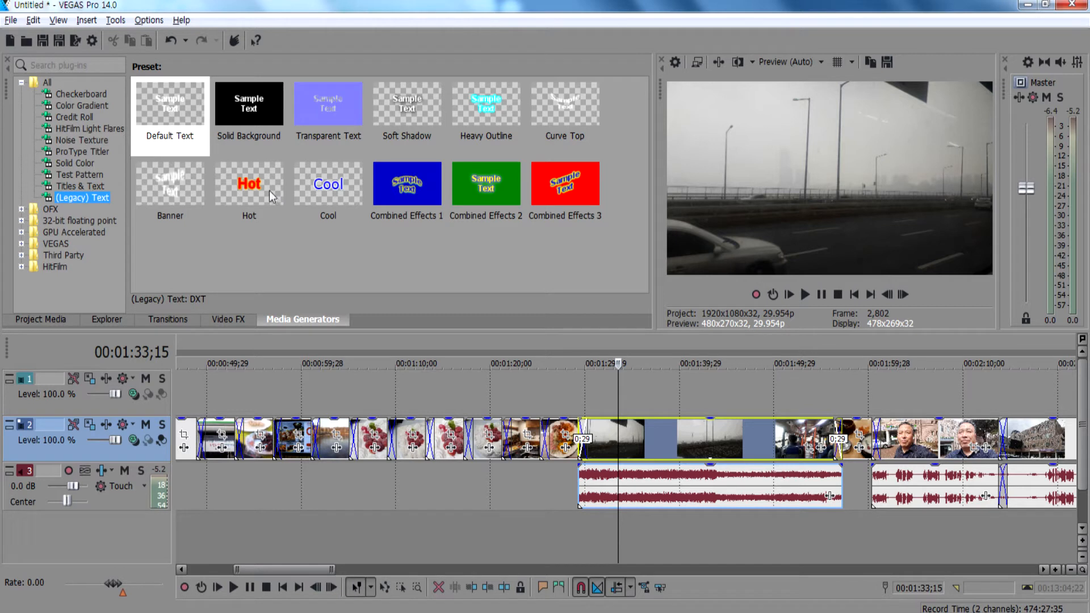
{"action": "left_click", "coordinate": [180, 111]}
{"action": "left_click_drag", "start_coordinate": [657, 379], "coordinate": [670, 384]}
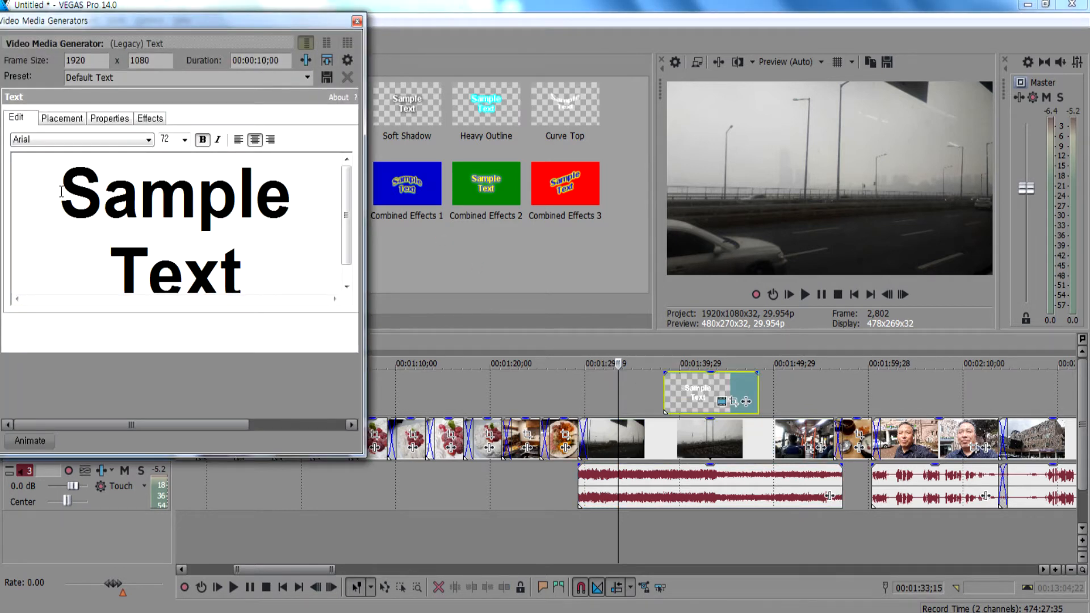
Switch to Notepad, add "(마포대교에서 촬영" after "자막 처리", and copy the phrase "마포대교에서 촬영".
{"action": "left_click_drag", "start_coordinate": [61, 191], "coordinate": [254, 277]}
{"action": "scroll", "coordinate": [268, 289], "scroll_direction": "up", "scroll_amount": 2}
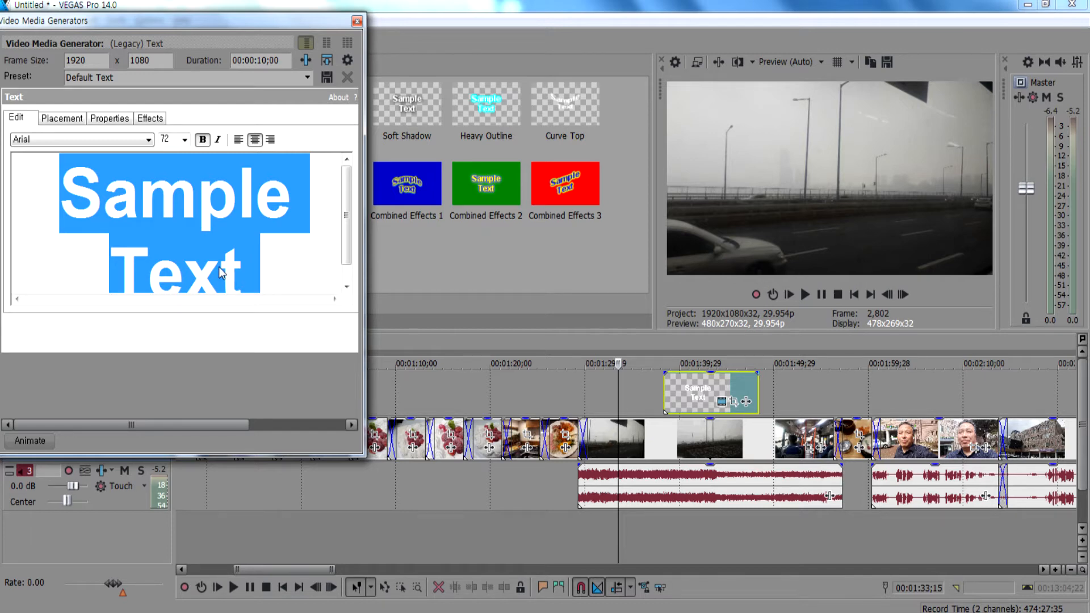
{"action": "key", "text": "alt+Tab"}
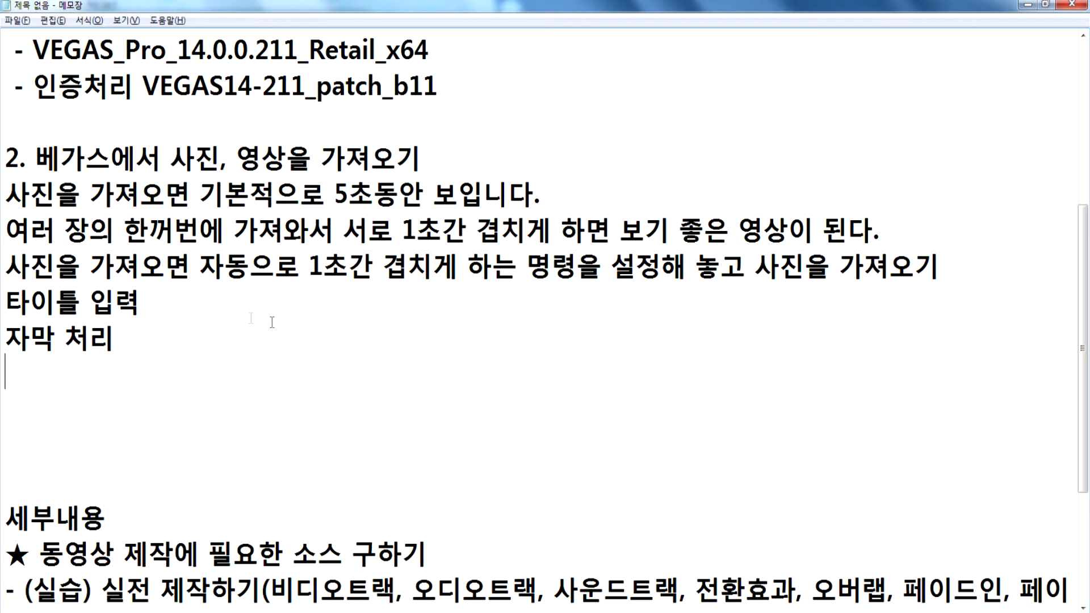
{"action": "type", "text": "(마포대교에서 촬영"}
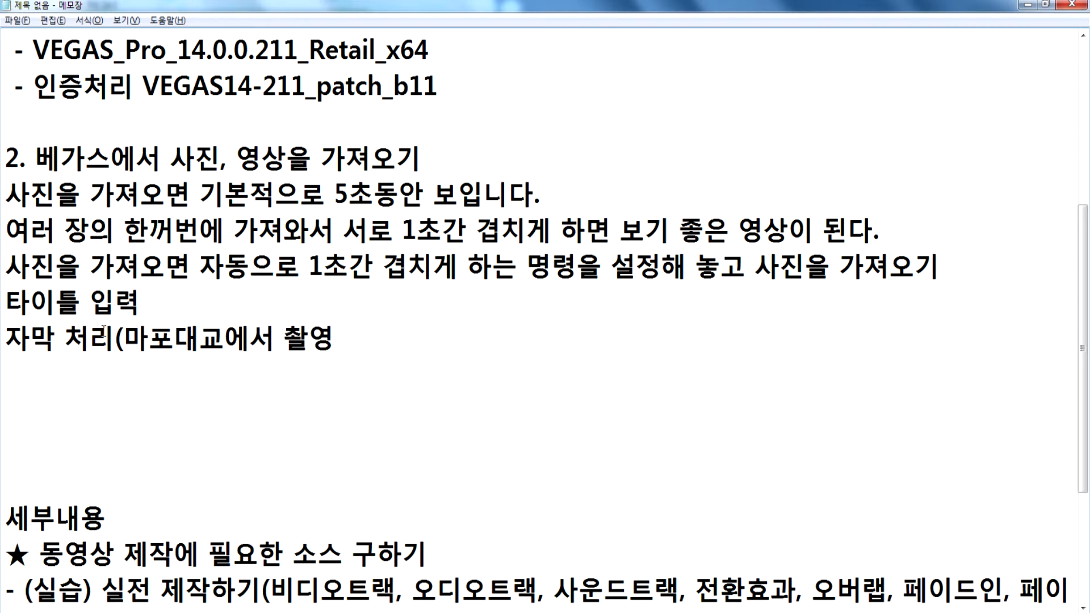
{"action": "left_click_drag", "start_coordinate": [124, 338], "coordinate": [335, 338]}
{"action": "key", "text": "ctrl+c"}
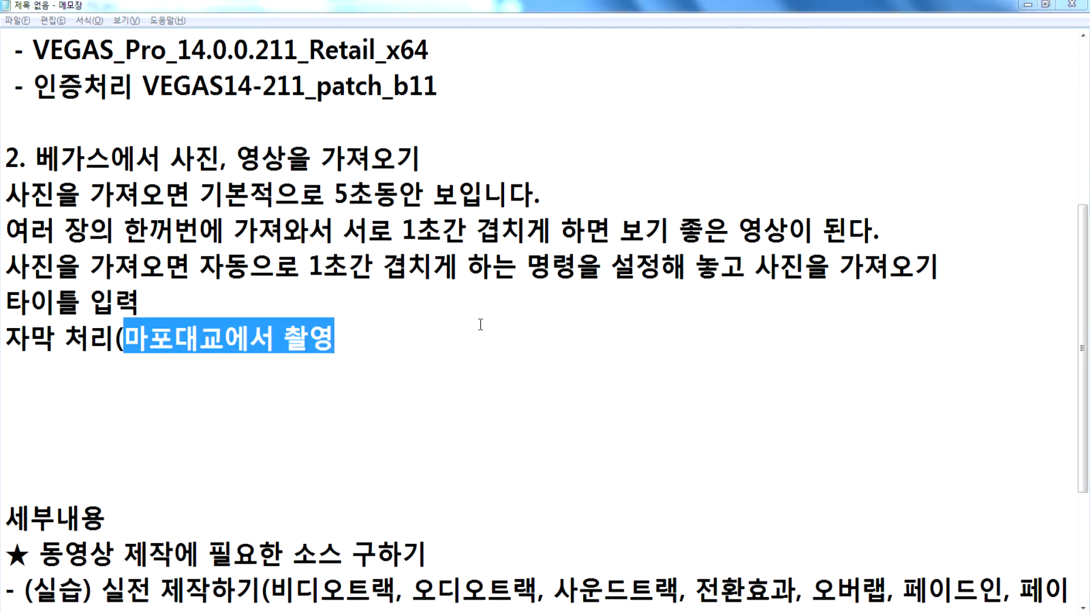
Switch back to VEGAS Pro and replace all of the sample text with the copied phrase "마포대교에서 촬영".
{"action": "key", "text": "alt+Tab"}
{"action": "key", "text": "ctrl+a"}
{"action": "key", "text": "ctrl+v"}
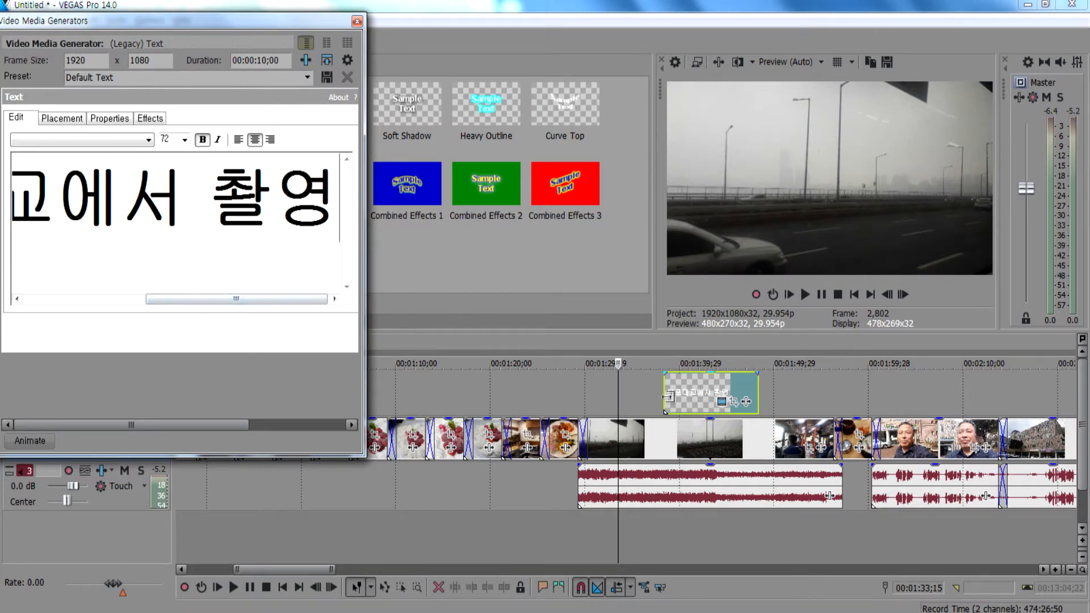
Shift the caption event slightly later on its track and compare the frames before it and inside it.
{"action": "left_click_drag", "start_coordinate": [690, 402], "coordinate": [692, 402]}
{"action": "left_click", "coordinate": [687, 404]}
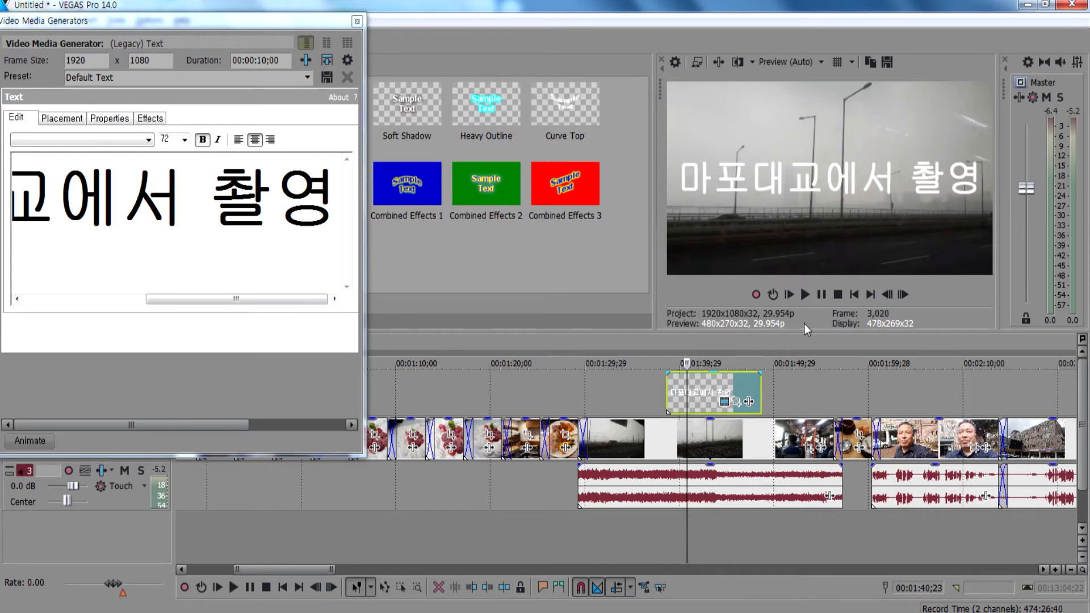
{"action": "left_click", "coordinate": [628, 393]}
{"action": "left_click", "coordinate": [698, 393]}
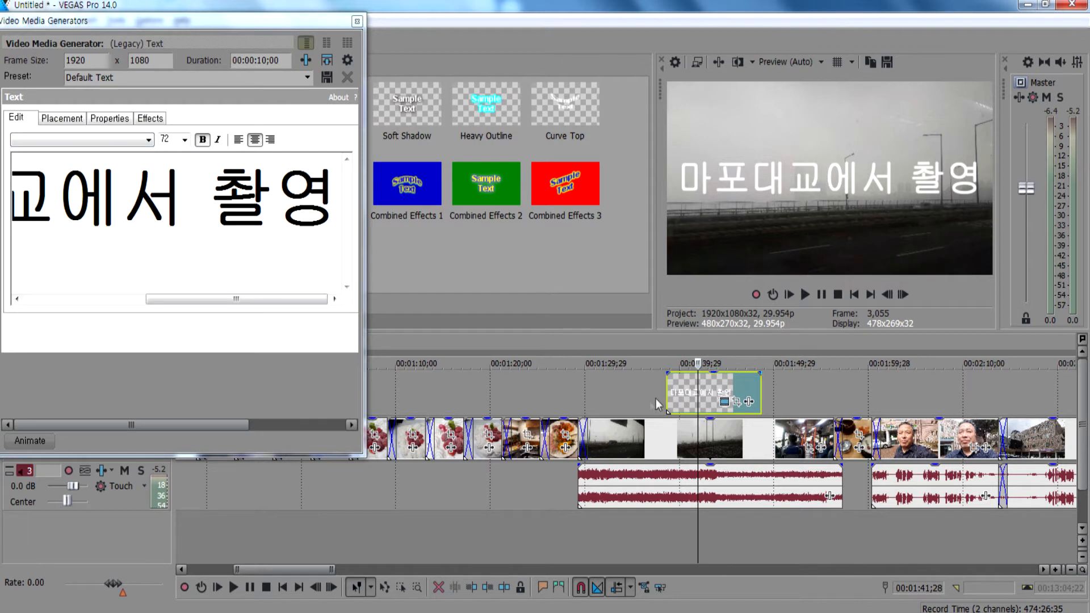
{"action": "left_click", "coordinate": [630, 401]}
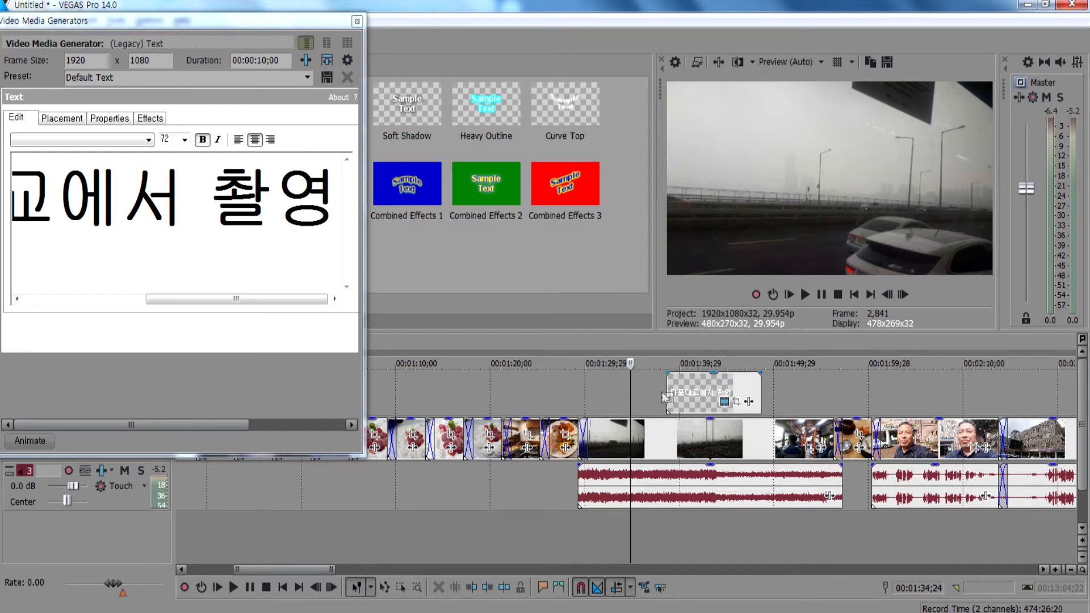
{"action": "left_click", "coordinate": [694, 403]}
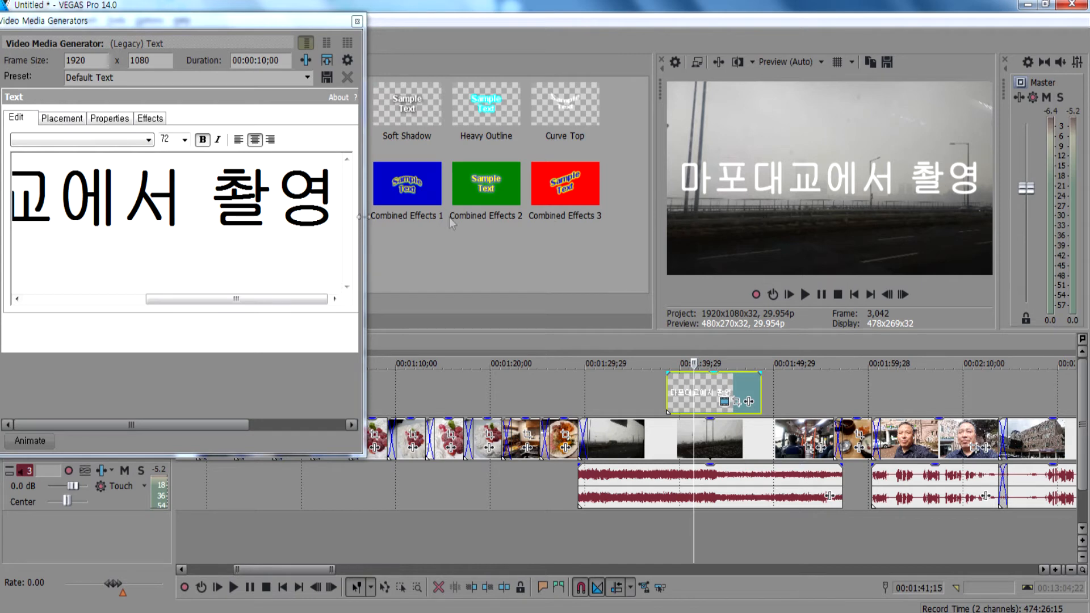
{"action": "triple_click", "coordinate": [219, 194]}
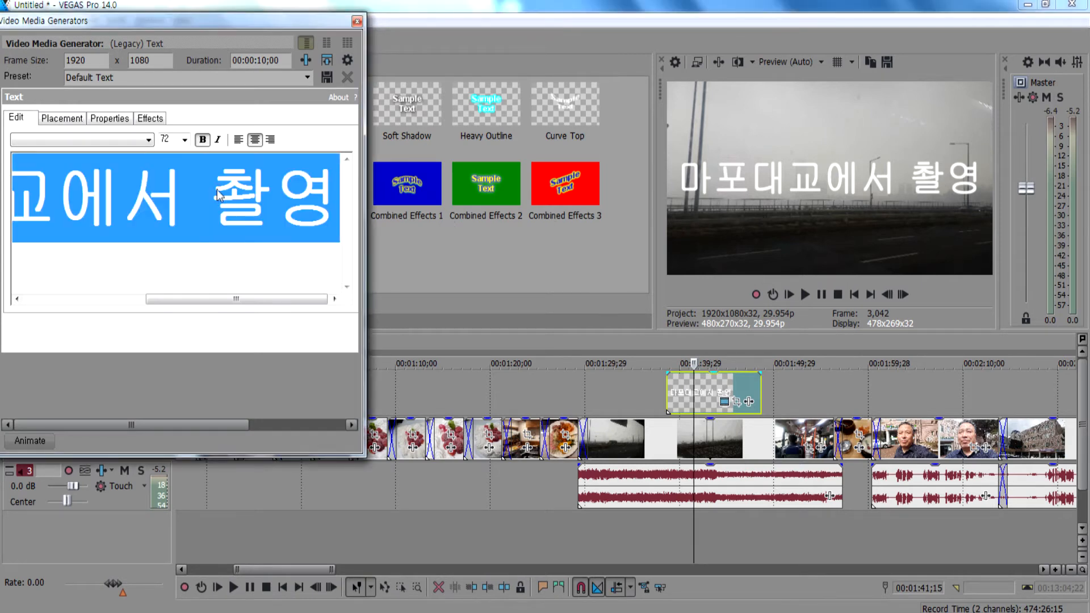
{"action": "left_click", "coordinate": [149, 141]}
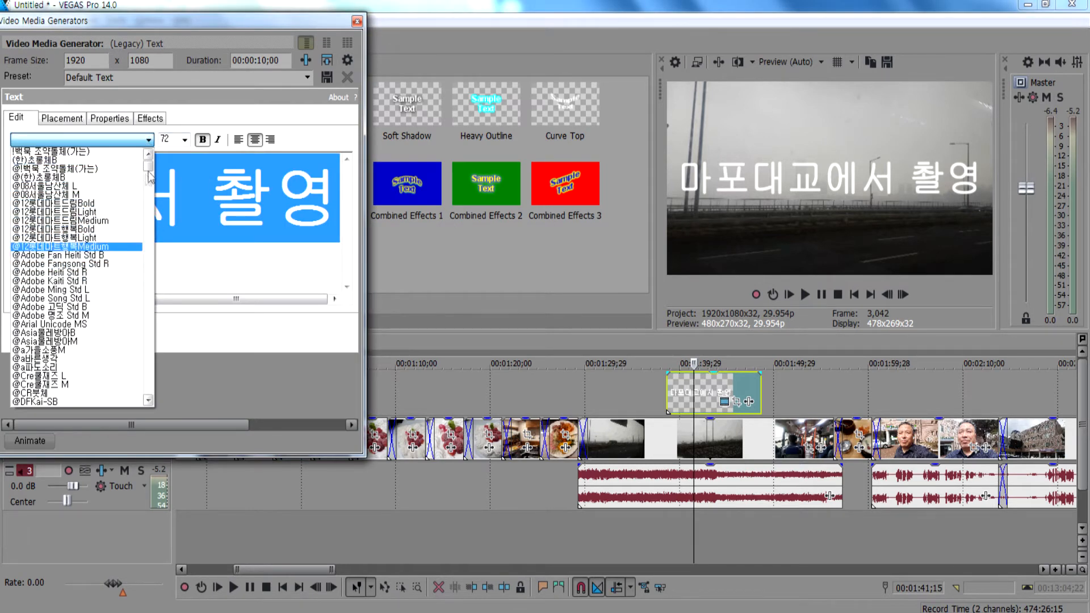
{"action": "left_click", "coordinate": [69, 186]}
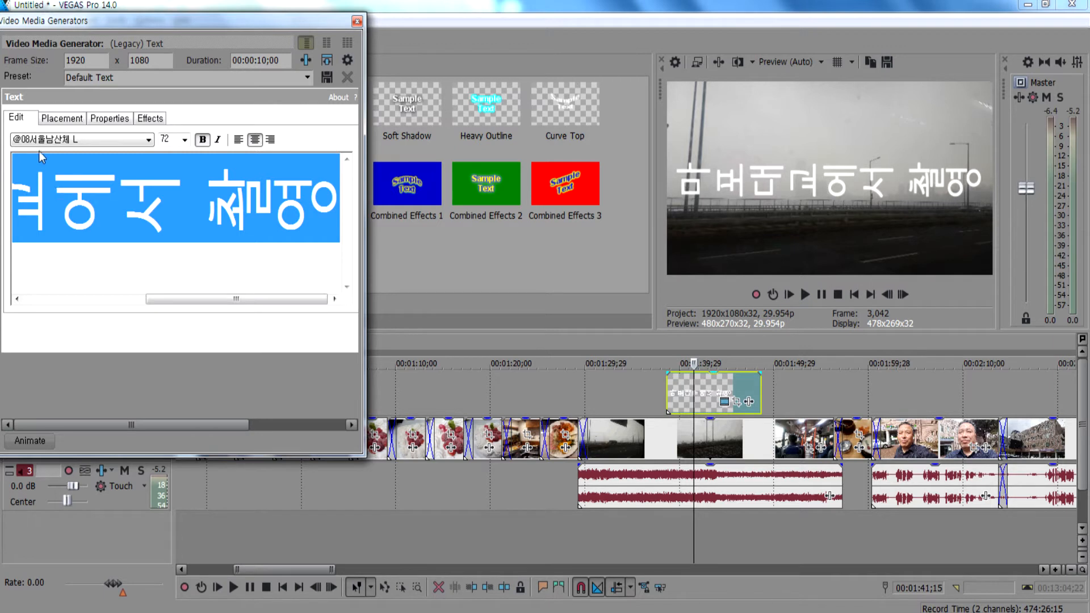
Set the font of the selected caption text to Navi골목대장 B.
{"action": "left_click", "coordinate": [91, 142]}
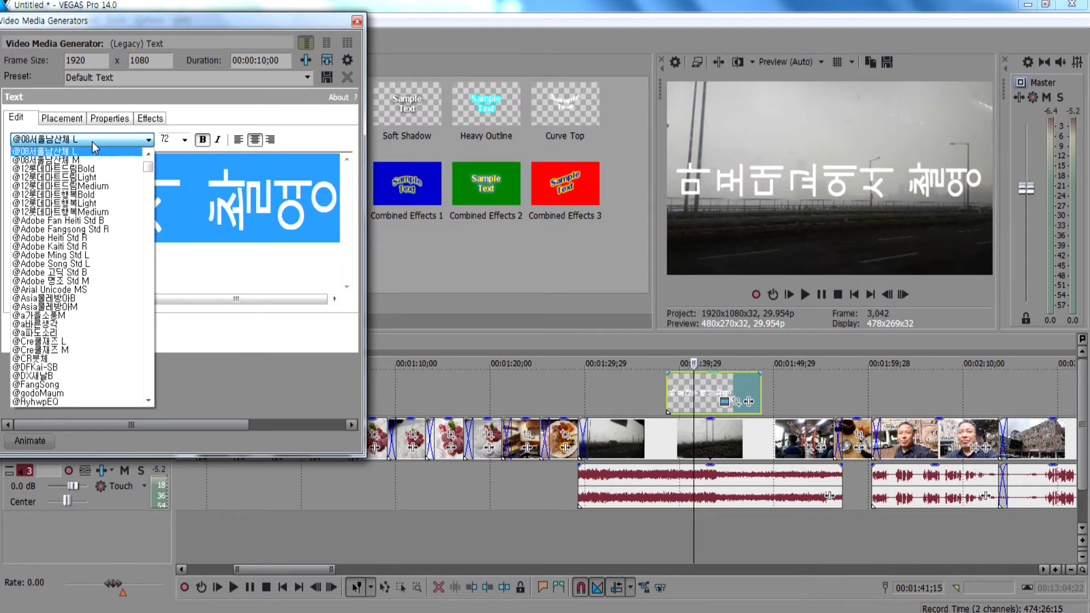
{"action": "scroll", "coordinate": [112, 296], "scroll_direction": "down", "scroll_amount": 4}
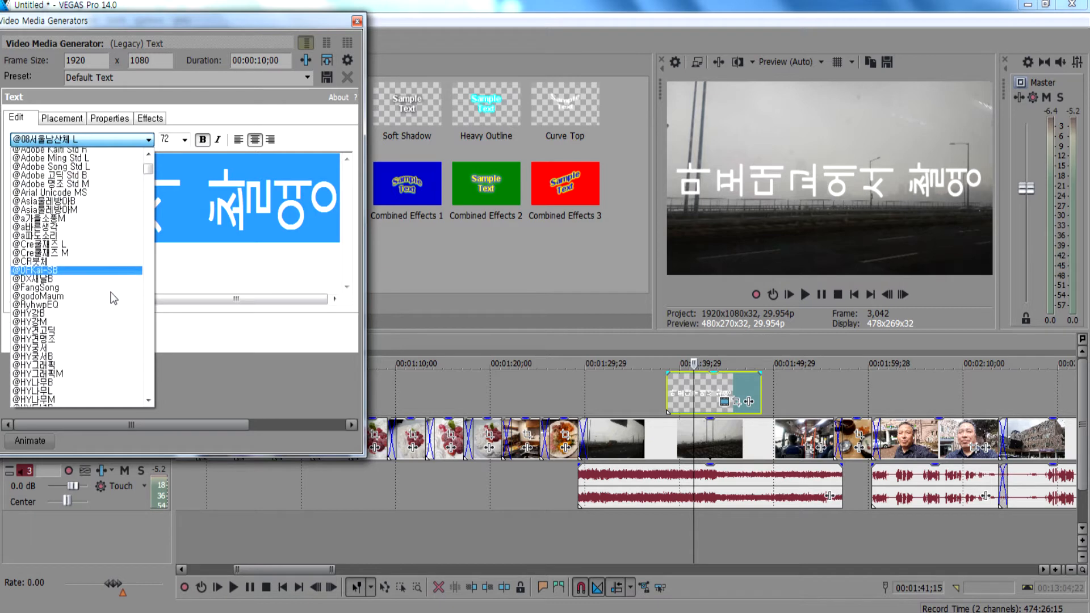
{"action": "left_click_drag", "start_coordinate": [149, 168], "coordinate": [162, 304]}
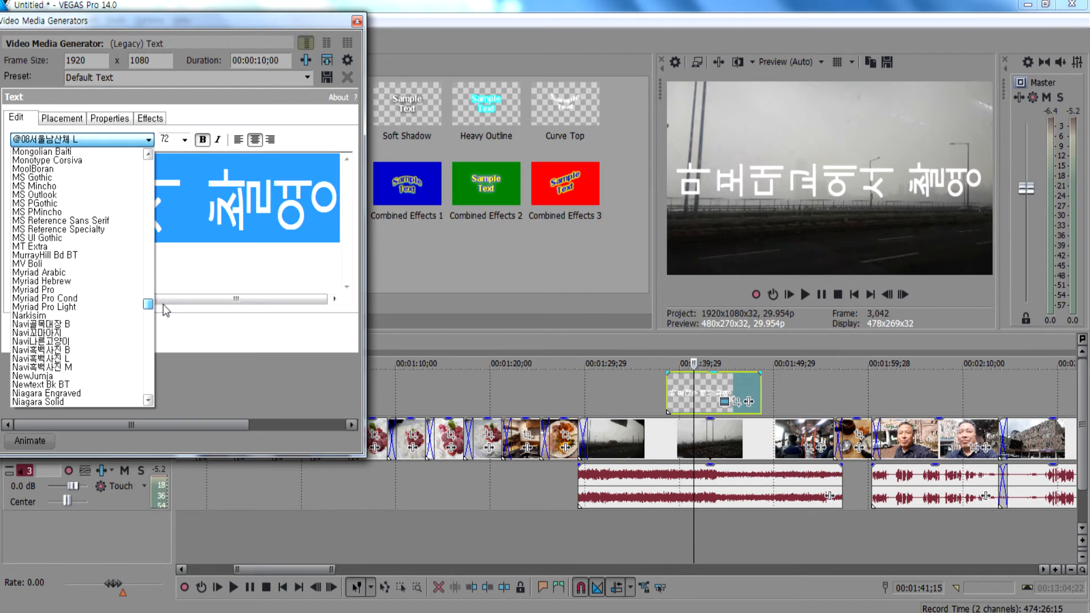
{"action": "left_click", "coordinate": [81, 325]}
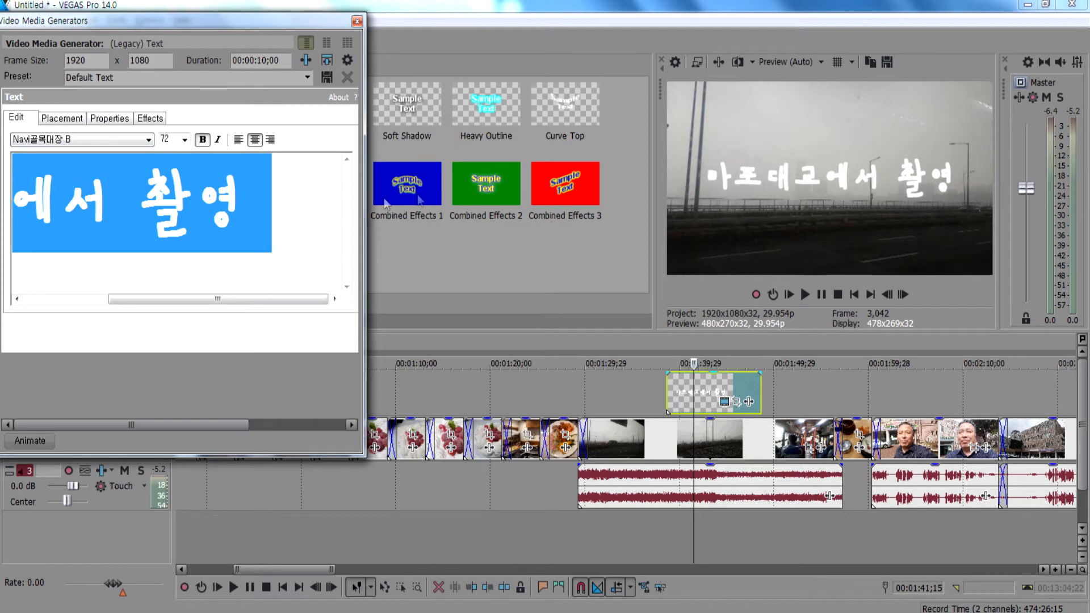
Try placing the caption near the top of the video frame, at about X 0.142, Y -0.607.
{"action": "left_click", "coordinate": [74, 119]}
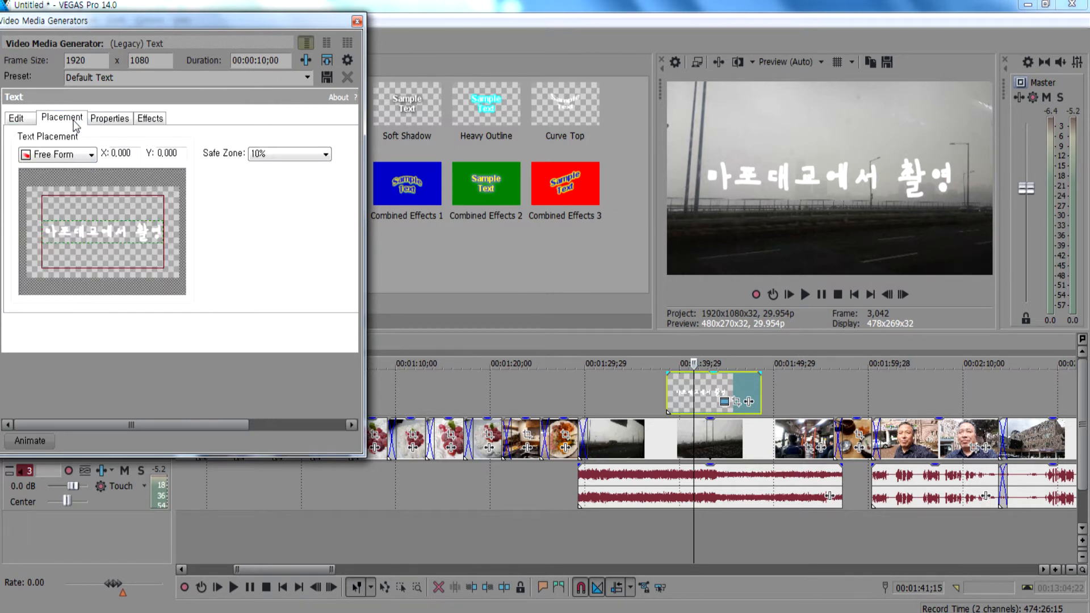
{"action": "left_click_drag", "start_coordinate": [93, 230], "coordinate": [105, 210]}
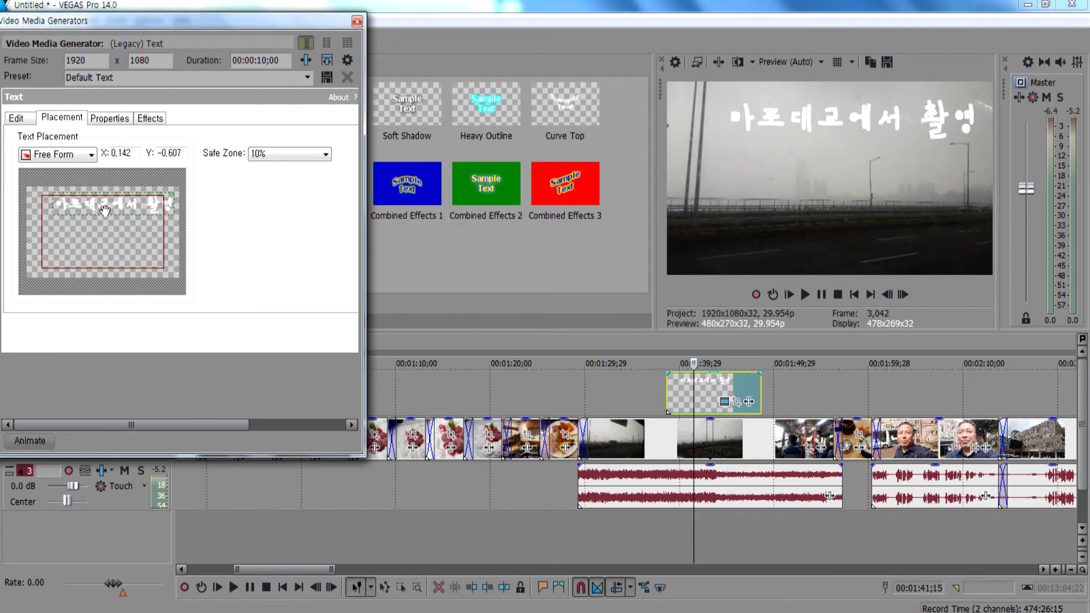
{"action": "left_click", "coordinate": [13, 119]}
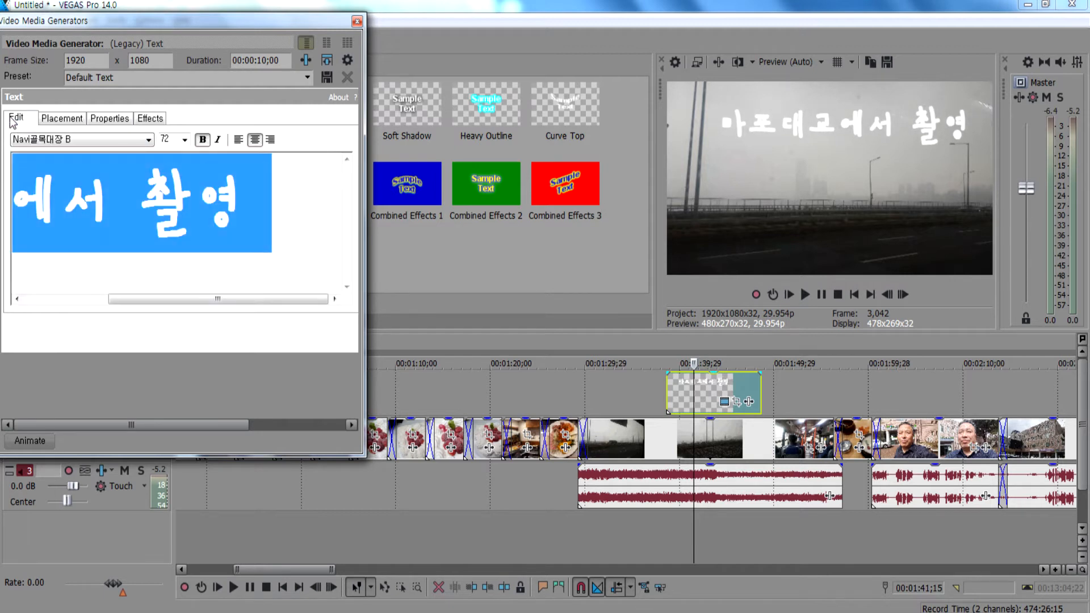
Place the caption in the lower right of the video frame at about X 0.204, Y 0.654, and close the text settings.
{"action": "left_click", "coordinate": [59, 120]}
{"action": "left_click_drag", "start_coordinate": [82, 208], "coordinate": [93, 266]}
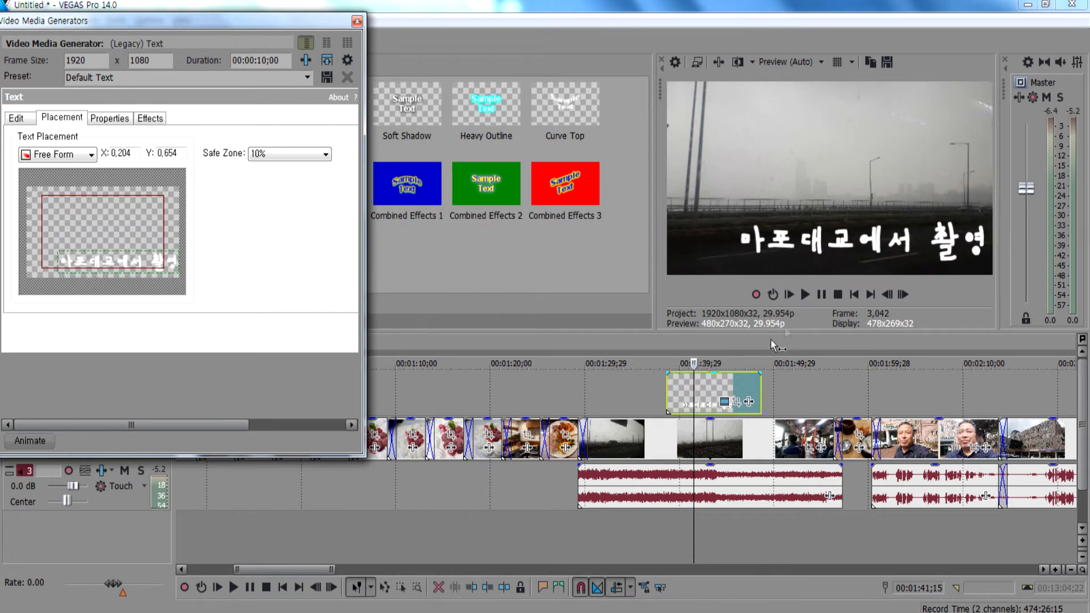
{"action": "left_click", "coordinate": [357, 21]}
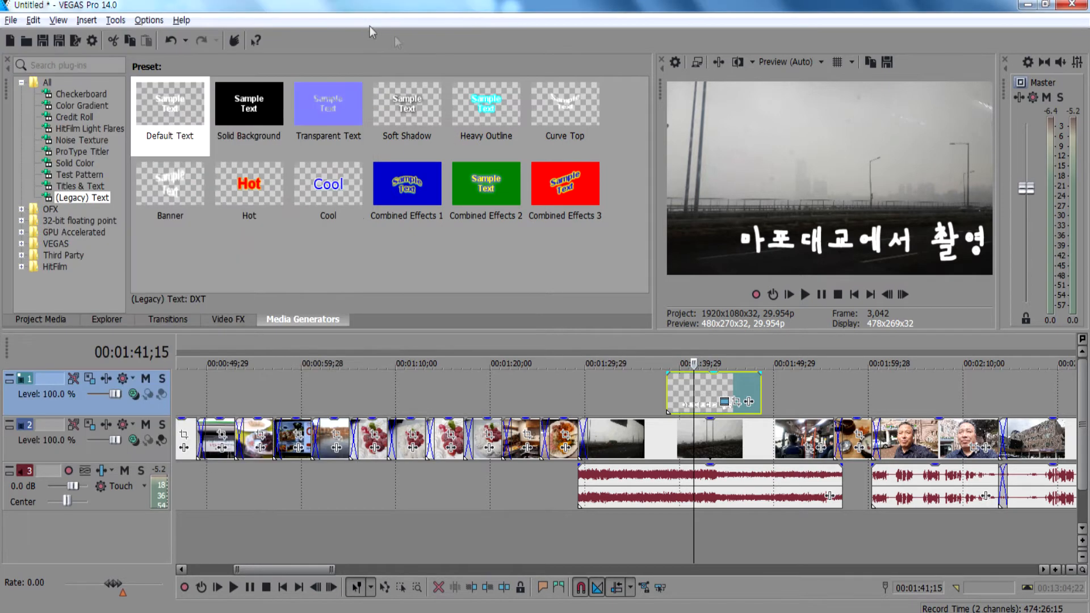
Add a Default Text event from the Legacy Text generator on track 1 above the clip of the man talking, at about 00:02:01.
{"action": "left_click_drag", "start_coordinate": [305, 568], "coordinate": [343, 568]}
{"action": "left_click", "coordinate": [528, 435]}
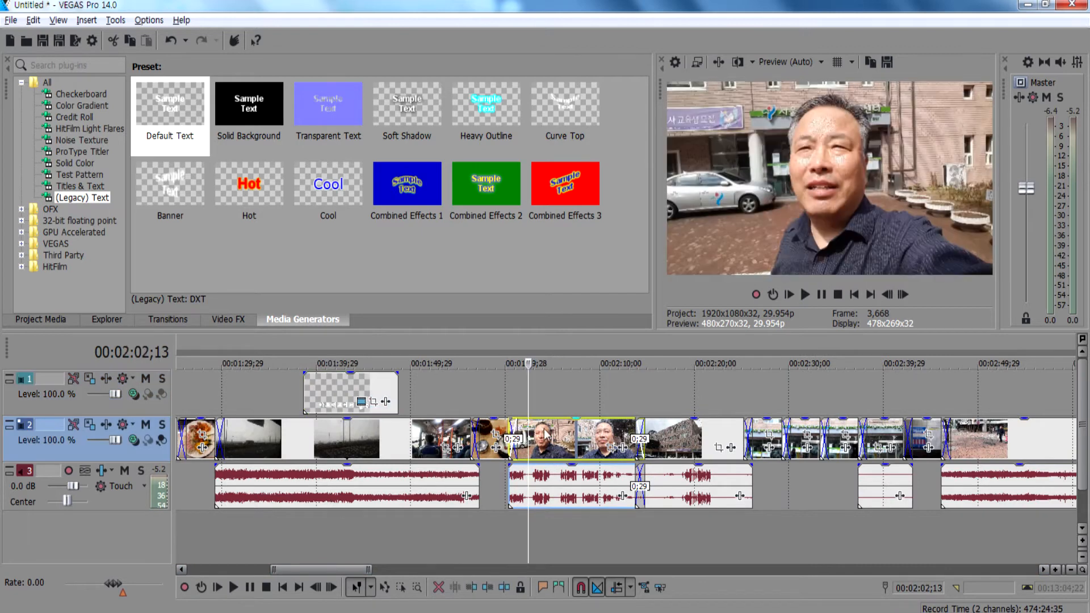
{"action": "left_click_drag", "start_coordinate": [164, 143], "coordinate": [529, 379]}
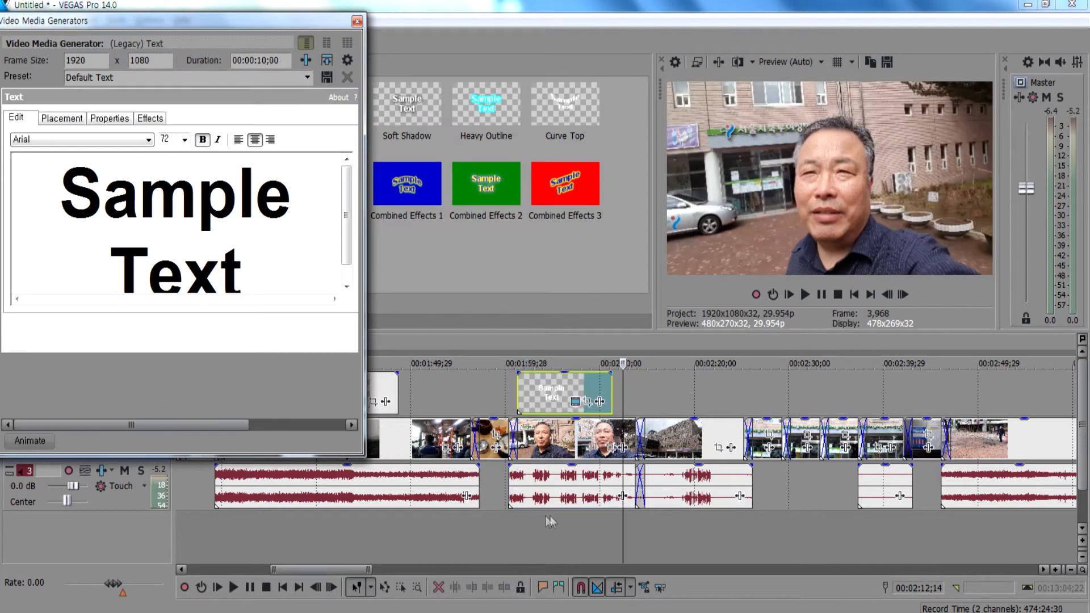
Switch to Notepad and extend the caption note line with ", 서울특별시 북부여성발전센터 전경)".
{"action": "key", "text": "alt+Tab"}
{"action": "left_click", "coordinate": [410, 335]}
{"action": "type", "text": ", ㅂ"}
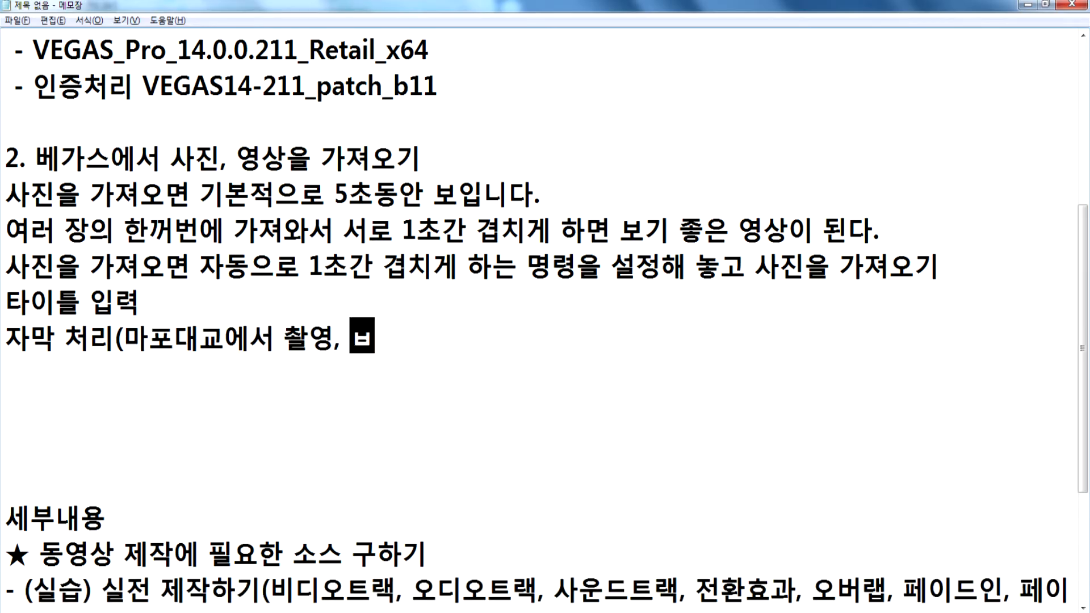
{"action": "type", "text": "서ㅇ울특별시"}
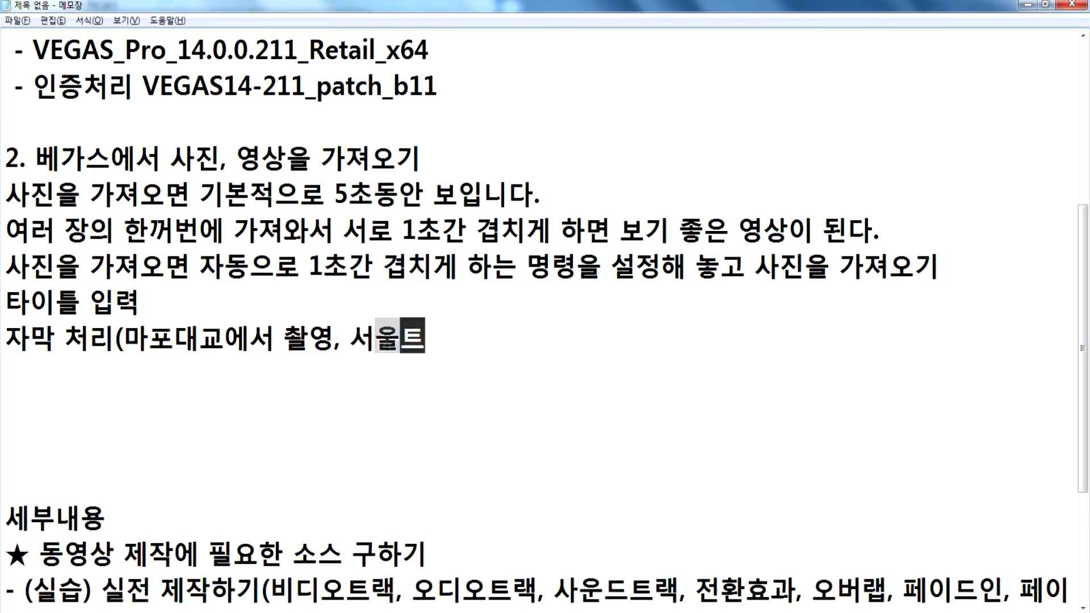
{"action": "type", "text": " 북부여상"}
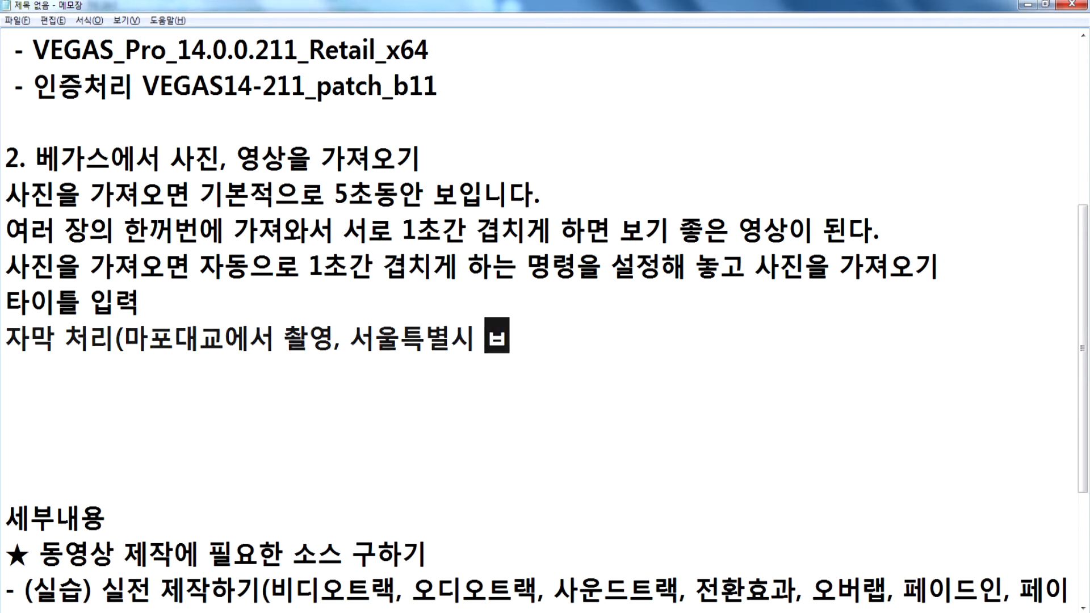
{"action": "key", "text": "BackSpace"}
{"action": "type", "text": "성발전센ㅌ"}
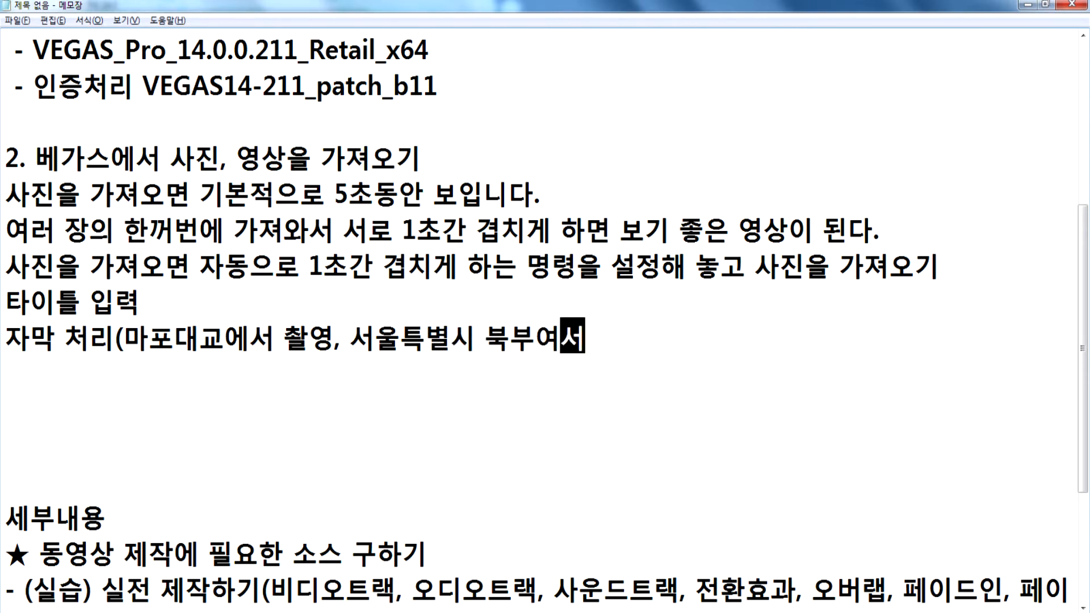
{"action": "type", "text": "터 ㅈ"}
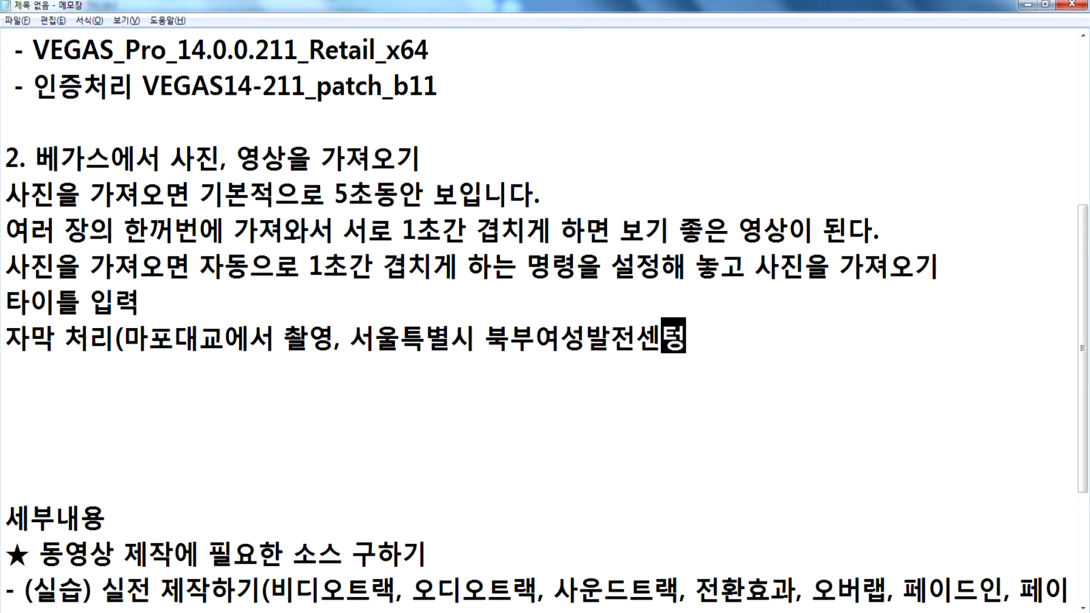
{"action": "type", "text": "전경"}
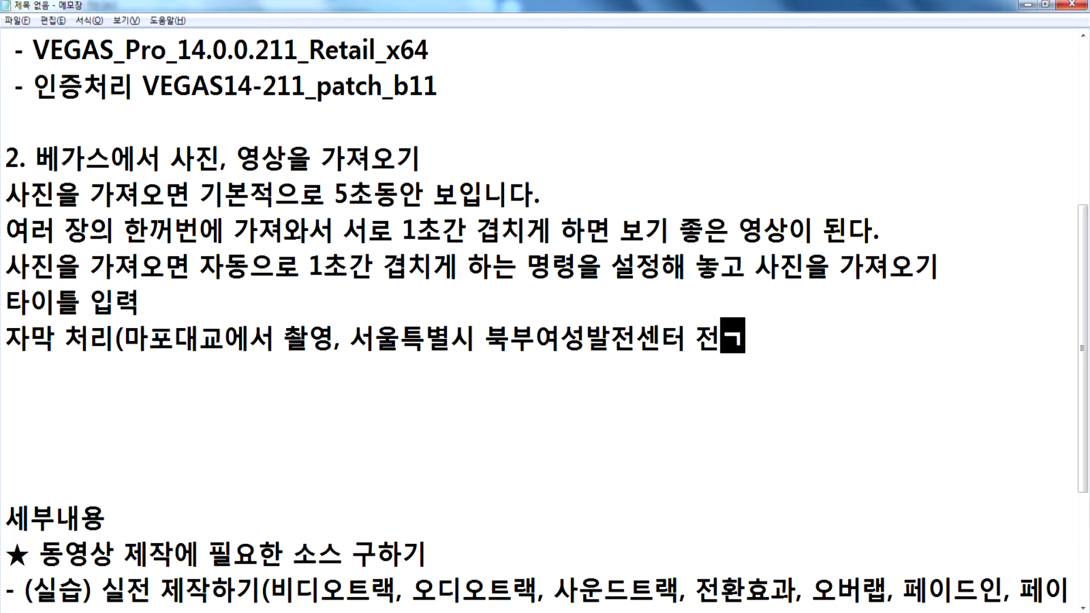
Copy 서울특별시 북부여성발전센터 전경 from the note and replace the sample text in the VEGAS Pro text generator with it.
{"action": "left_click_drag", "start_coordinate": [349, 336], "coordinate": [755, 335]}
{"action": "key", "text": "alt+Tab"}
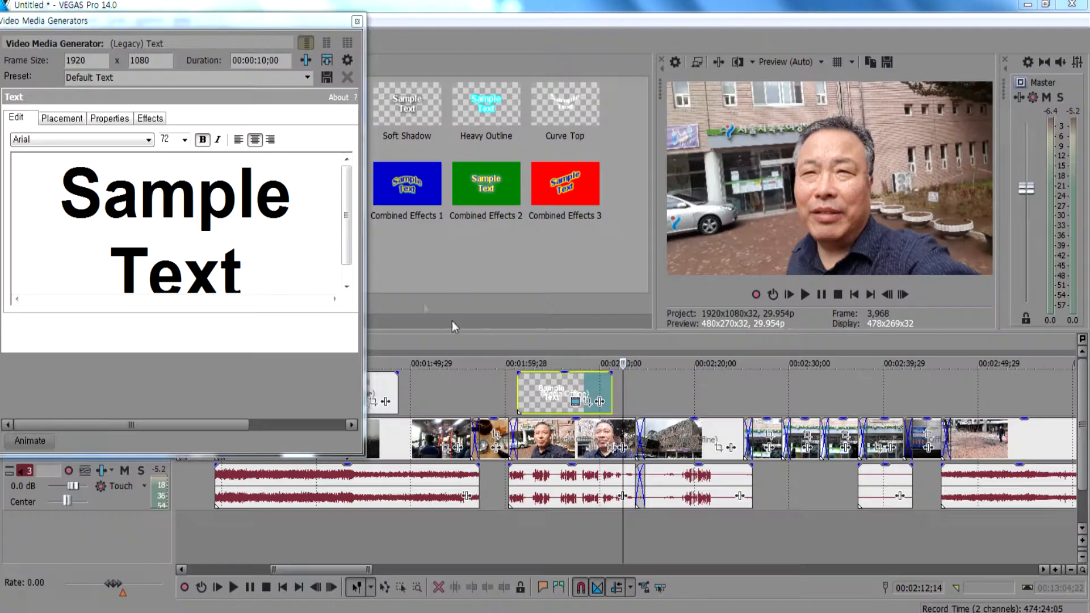
{"action": "left_click_drag", "start_coordinate": [65, 197], "coordinate": [309, 208]}
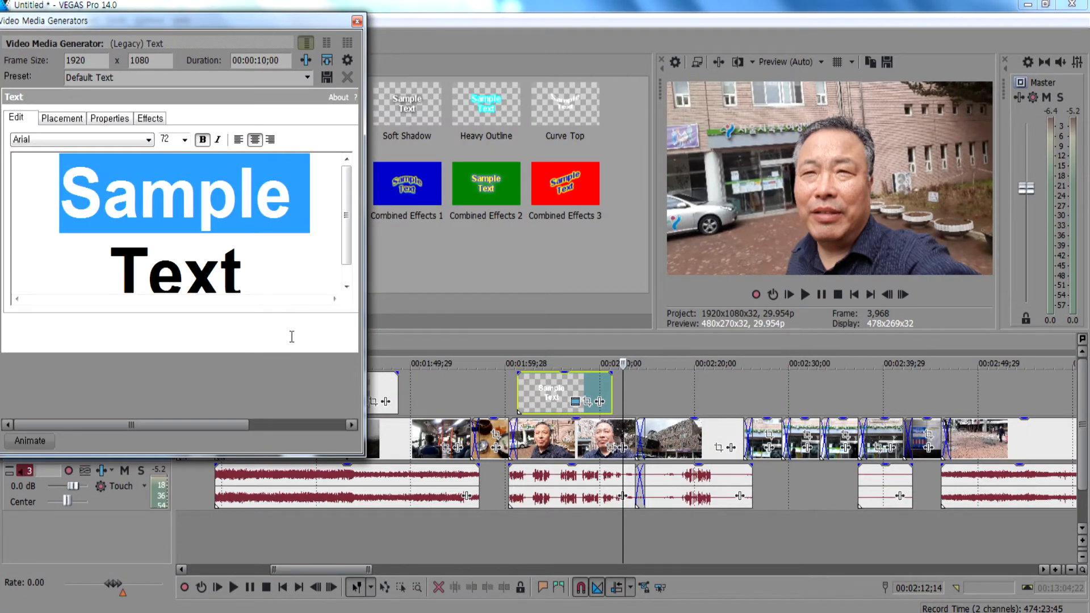
{"action": "key", "text": "ctrl+v"}
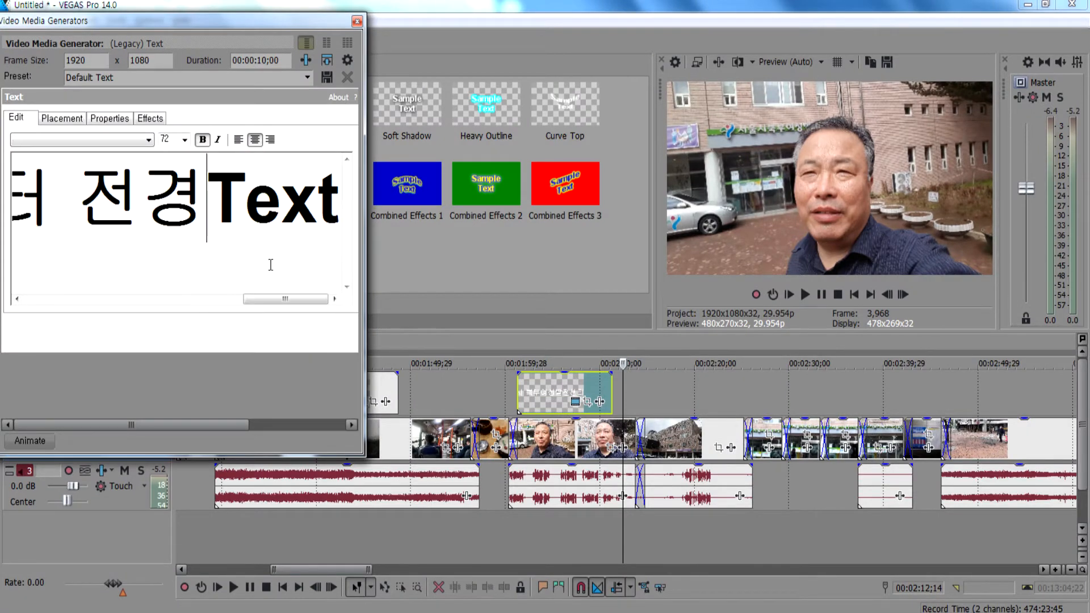
{"action": "key", "text": "Delete"}
{"action": "key", "text": "Delete"}
{"action": "key", "text": "Delete"}
{"action": "key", "text": "Delete"}
Select the whole caption text, preview it at about 00:02:03;13, and set its font size to 36.
{"action": "key", "text": "shift+Home"}
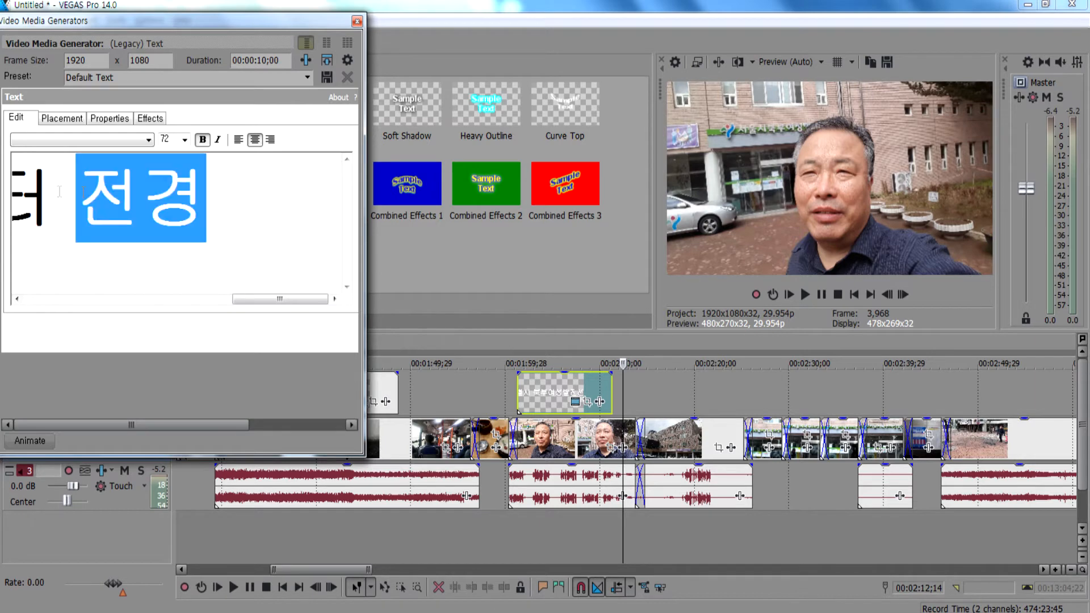
{"action": "left_click", "coordinate": [540, 395]}
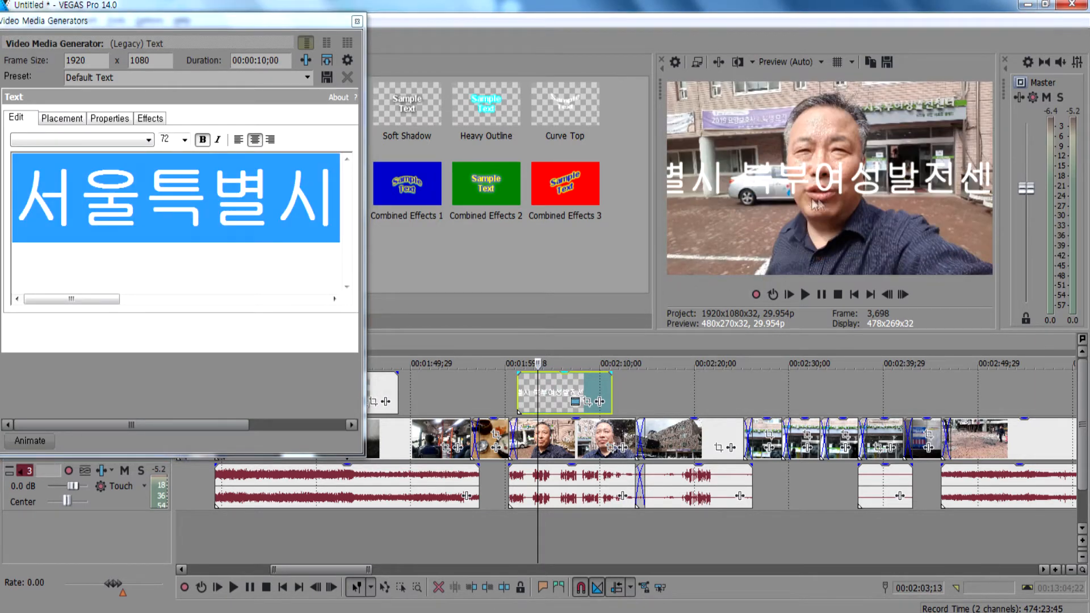
{"action": "left_click", "coordinate": [109, 301]}
{"action": "left_click_drag", "start_coordinate": [90, 301], "coordinate": [133, 304]}
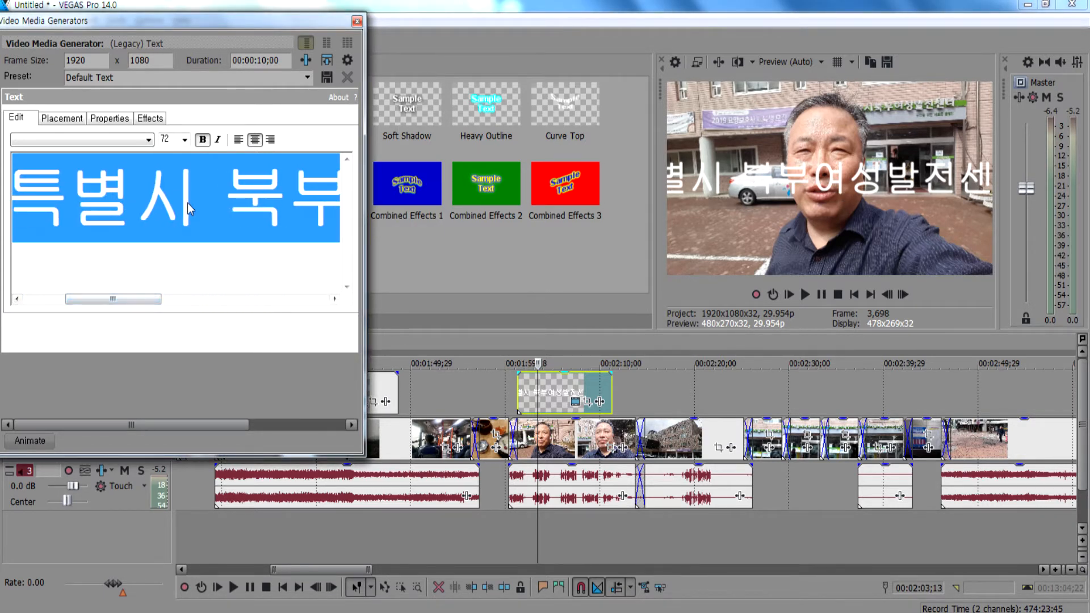
{"action": "left_click", "coordinate": [149, 140]}
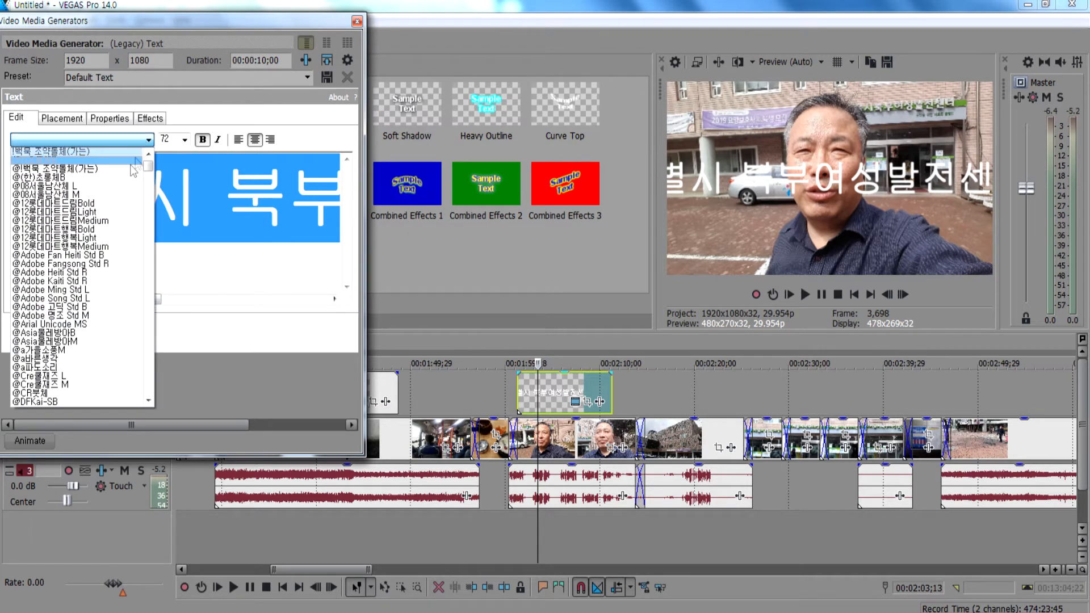
{"action": "left_click", "coordinate": [185, 140]}
{"action": "left_click", "coordinate": [184, 140]}
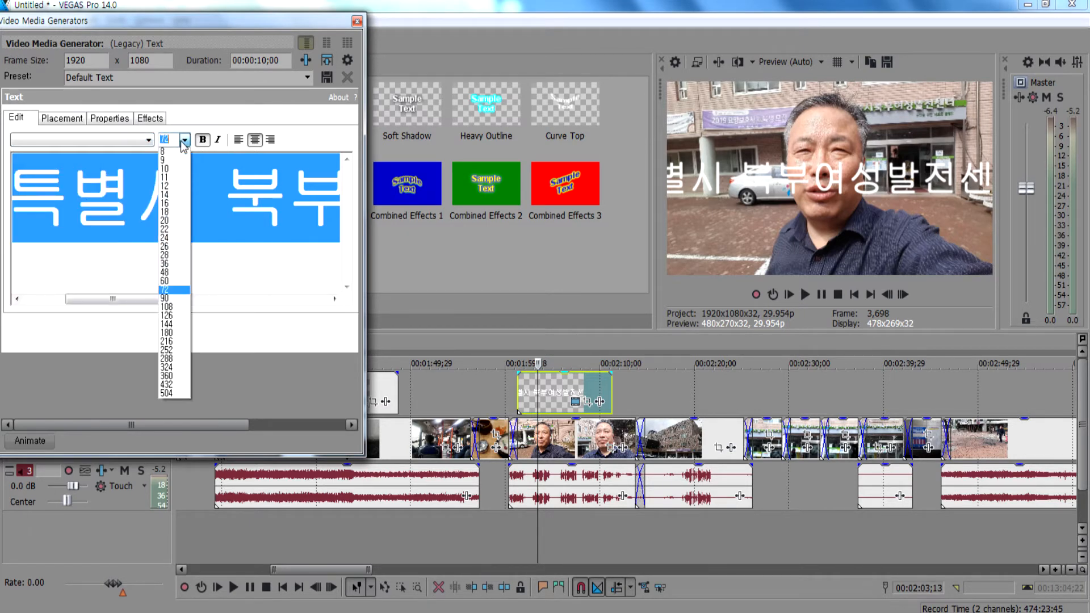
{"action": "left_click", "coordinate": [166, 263]}
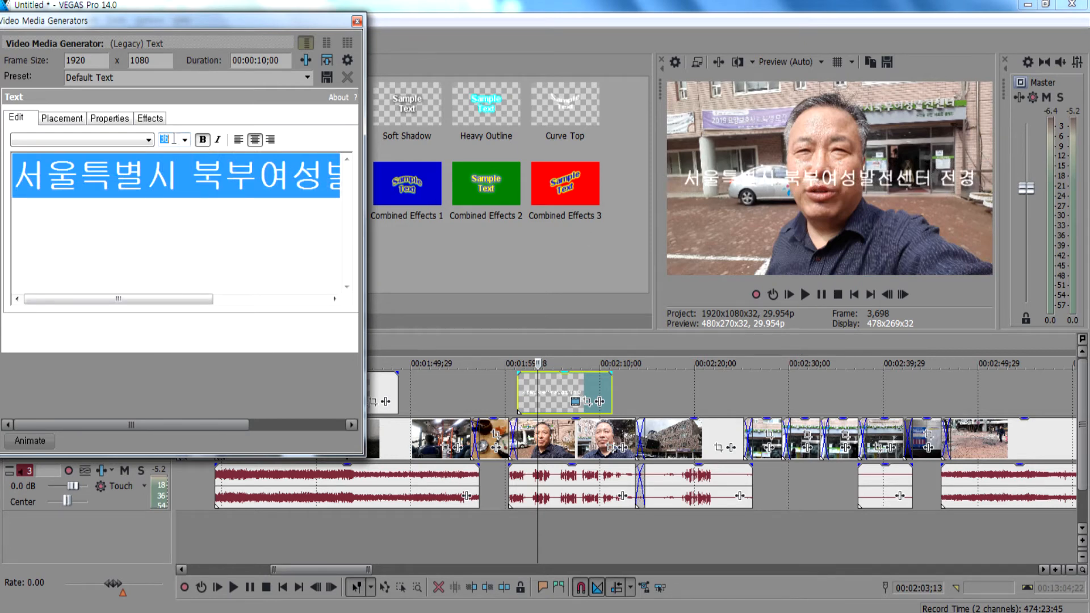
Set the font of the selected caption text to 12롯데마트행복Light.
{"action": "left_click", "coordinate": [150, 140]}
{"action": "left_click_drag", "start_coordinate": [153, 173], "coordinate": [148, 231]}
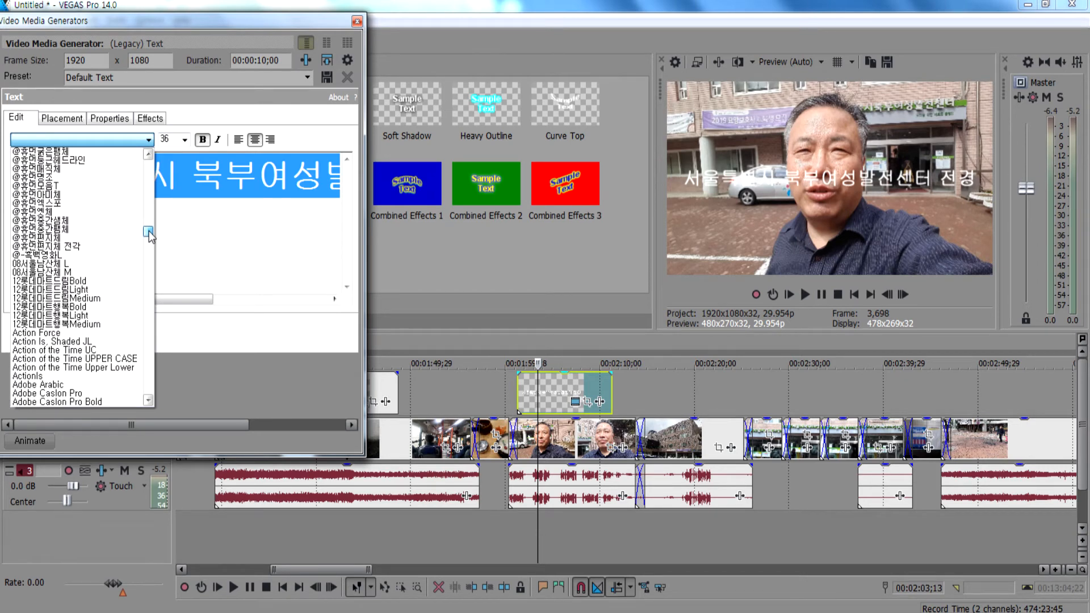
{"action": "left_click", "coordinate": [69, 316]}
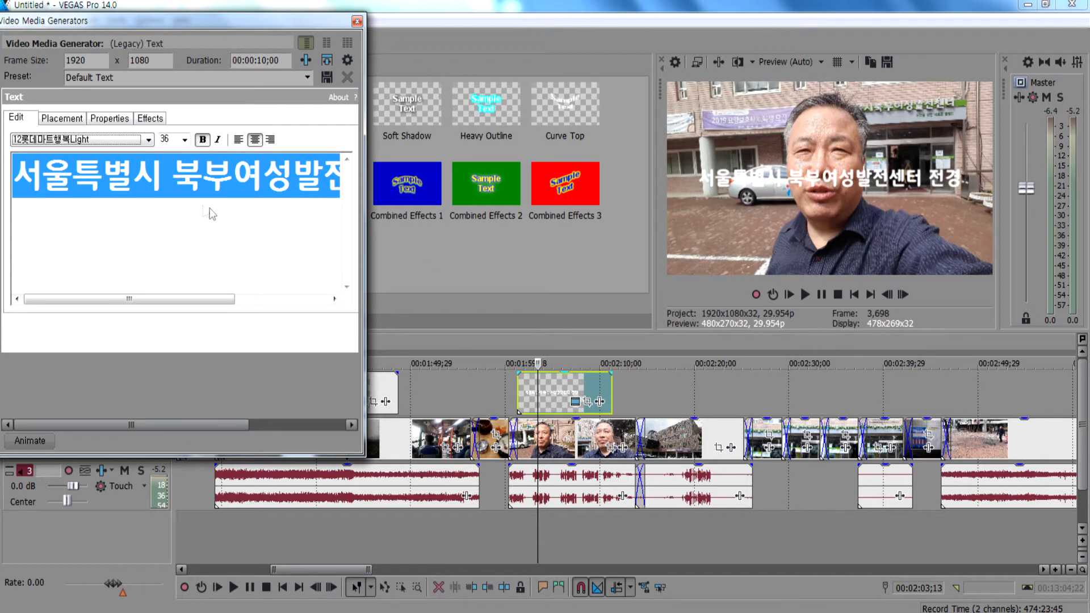
Place the caption in the lower right of the video frame at about X 0.151, Y 0.796, and close the text settings.
{"action": "left_click", "coordinate": [68, 120]}
{"action": "left_click_drag", "start_coordinate": [130, 233], "coordinate": [141, 273]}
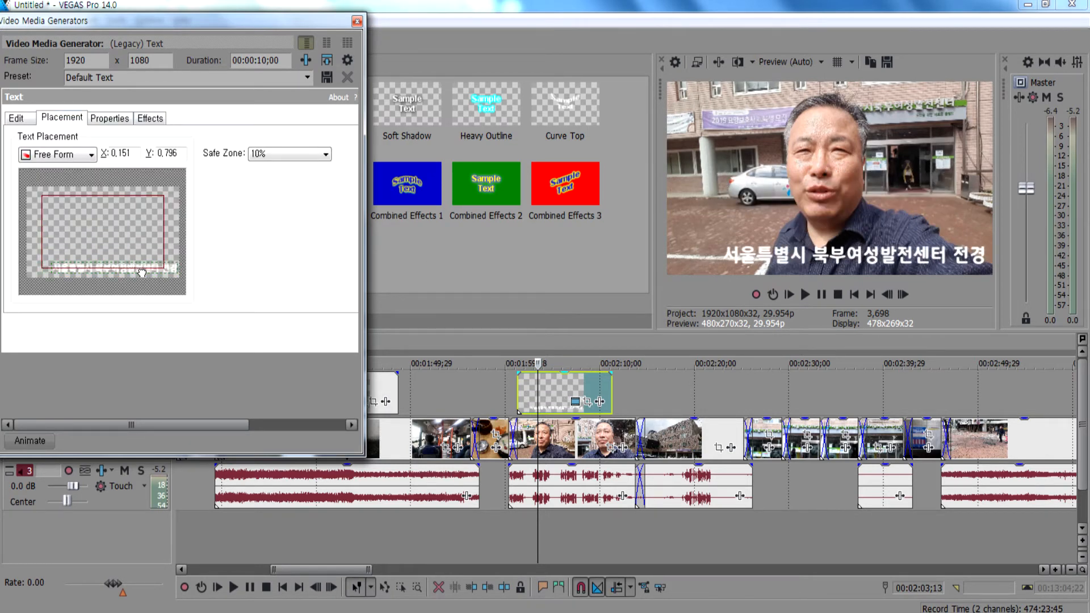
{"action": "left_click", "coordinate": [357, 21]}
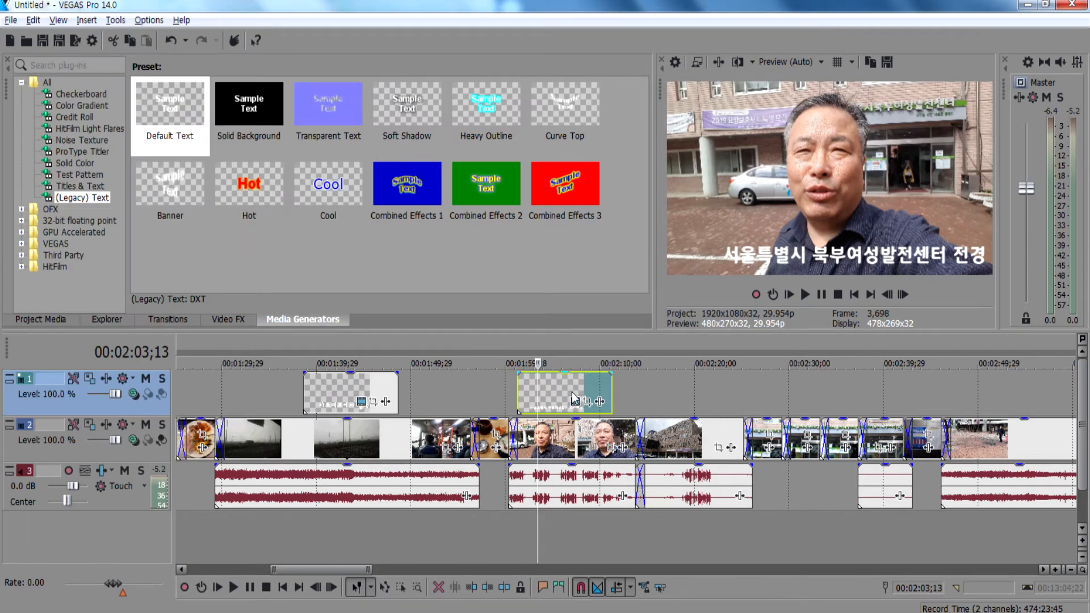
Try shifting the new caption event slightly later on track 1, and play the timeline from just before it.
{"action": "left_click_drag", "start_coordinate": [572, 391], "coordinate": [580, 394]}
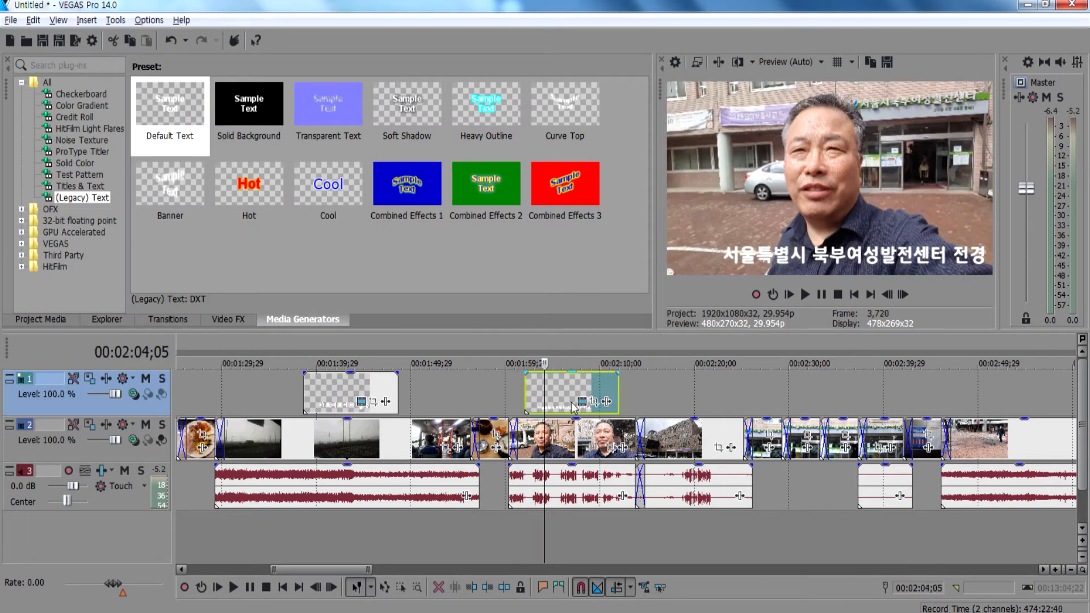
{"action": "left_click", "coordinate": [509, 383]}
{"action": "key", "text": "space"}
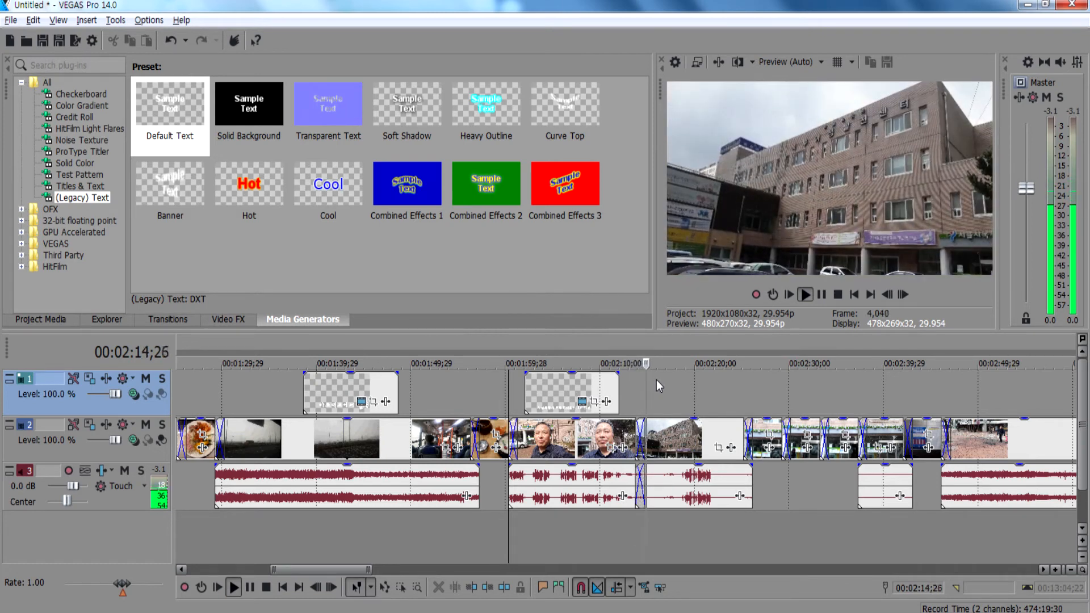
{"action": "key", "text": "space"}
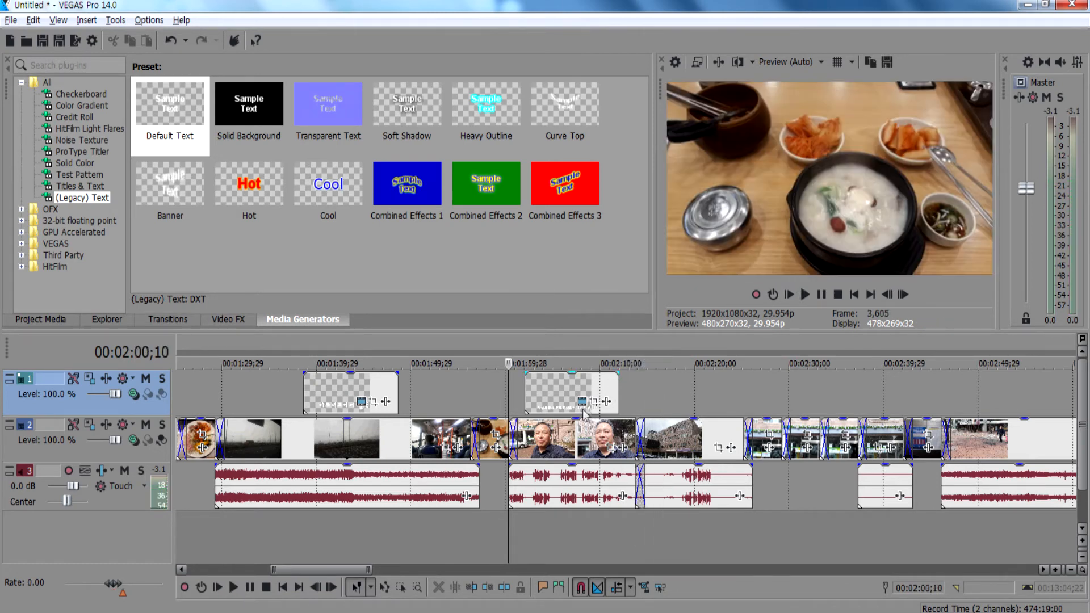
Stretch the new caption event over both clips beneath it, from about 00:02:01 to about 00:02:25.
{"action": "left_click", "coordinate": [588, 395]}
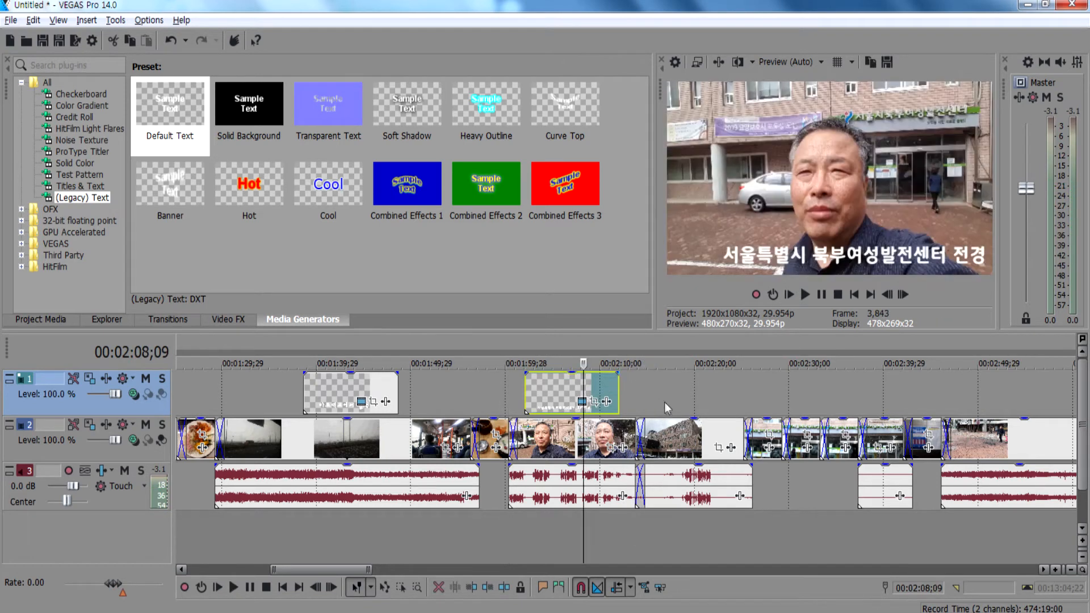
{"action": "left_click", "coordinate": [684, 439]}
{"action": "left_click", "coordinate": [568, 392]}
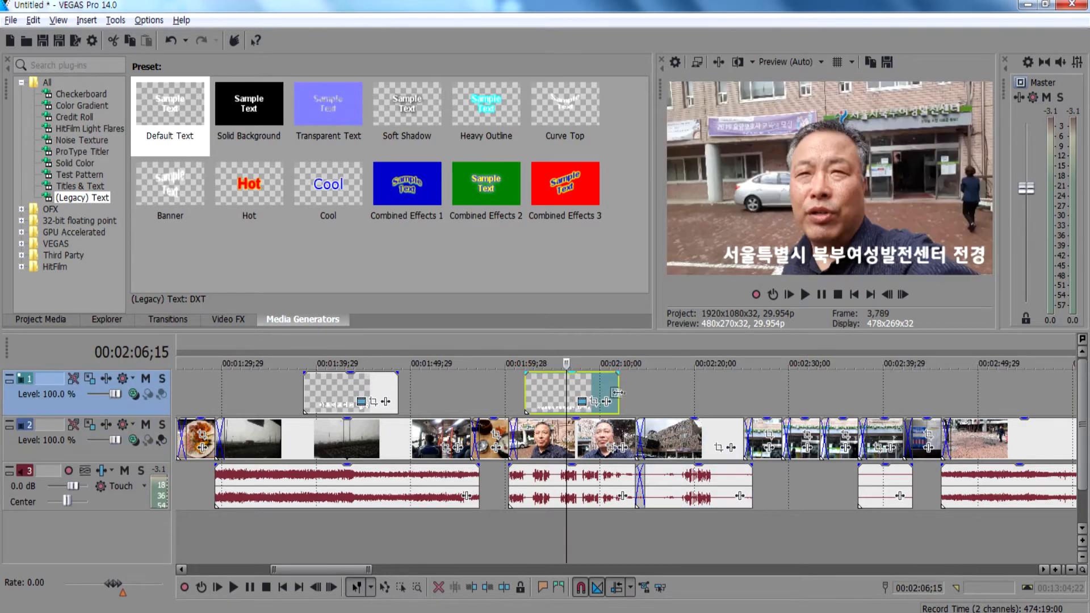
{"action": "left_click_drag", "start_coordinate": [618, 392], "coordinate": [556, 389]}
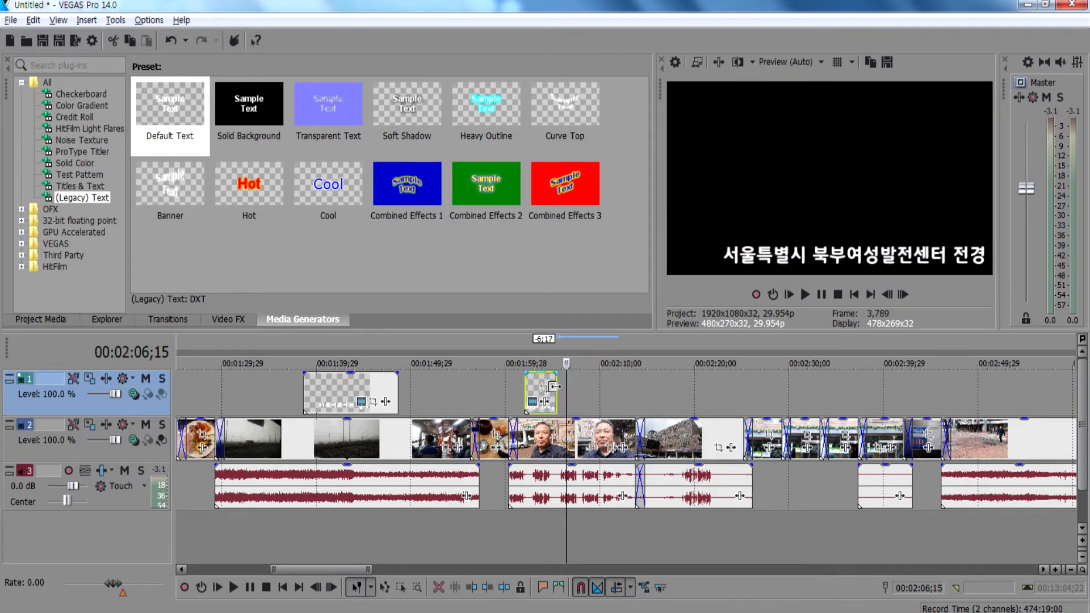
{"action": "left_click_drag", "start_coordinate": [555, 388], "coordinate": [743, 384]}
{"action": "left_click", "coordinate": [623, 393]}
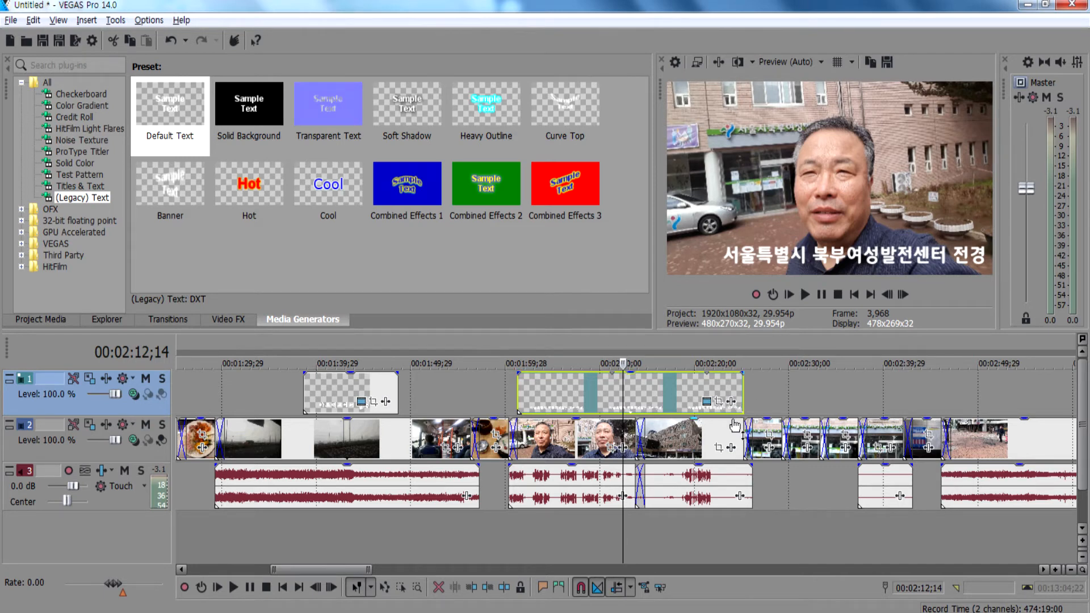
Review the new caption, the opening title and both caption events across the zoomed-out timeline.
{"action": "left_click", "coordinate": [547, 383]}
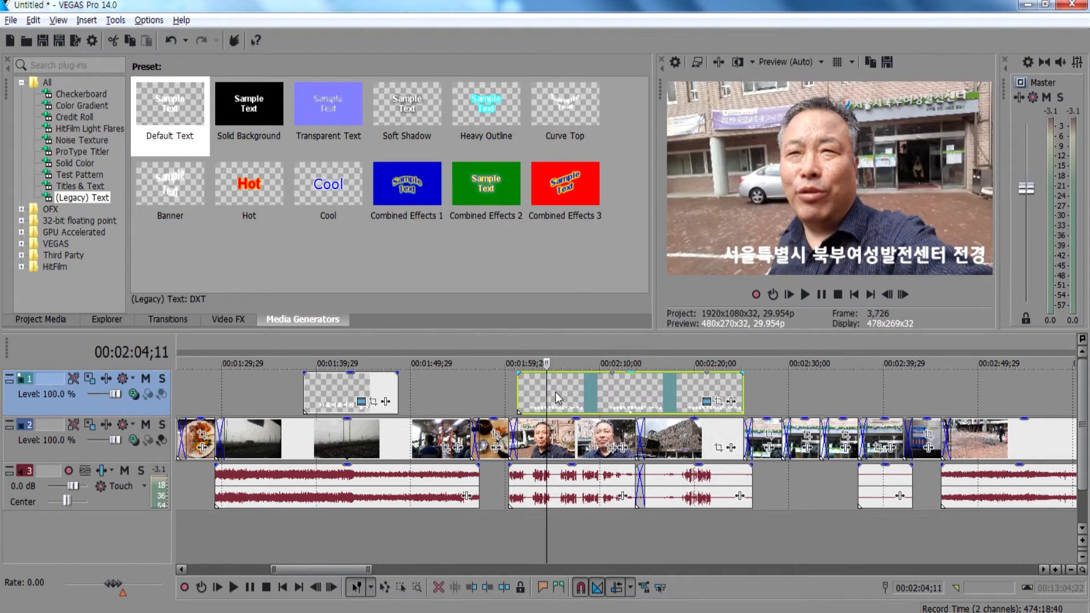
{"action": "left_click_drag", "start_coordinate": [349, 570], "coordinate": [221, 566]}
{"action": "left_click", "coordinate": [189, 474]}
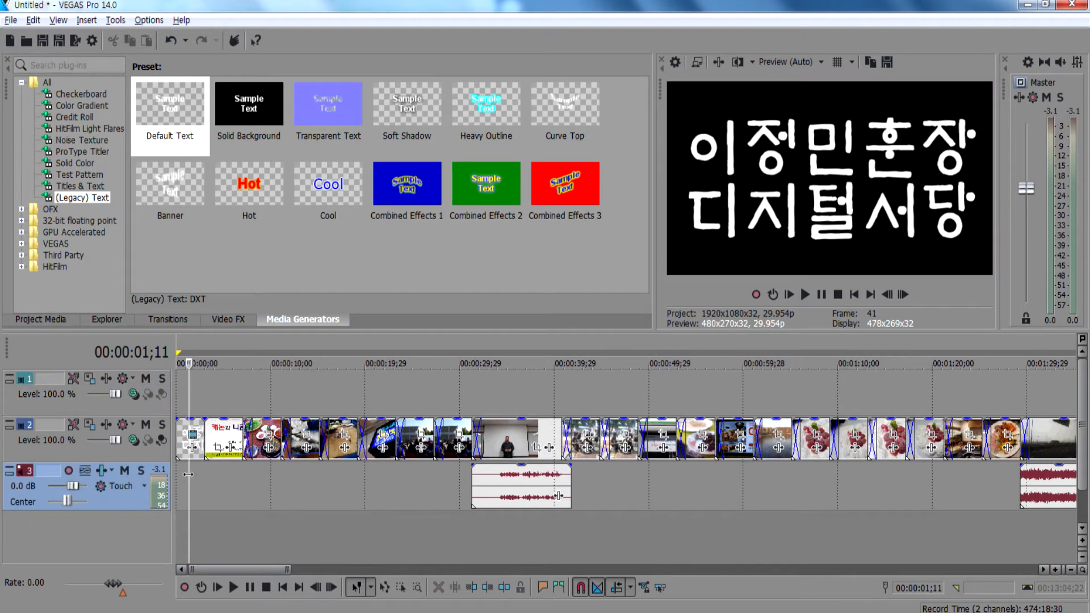
{"action": "scroll", "coordinate": [432, 525], "scroll_direction": "down", "scroll_amount": 5}
{"action": "left_click", "coordinate": [505, 530]}
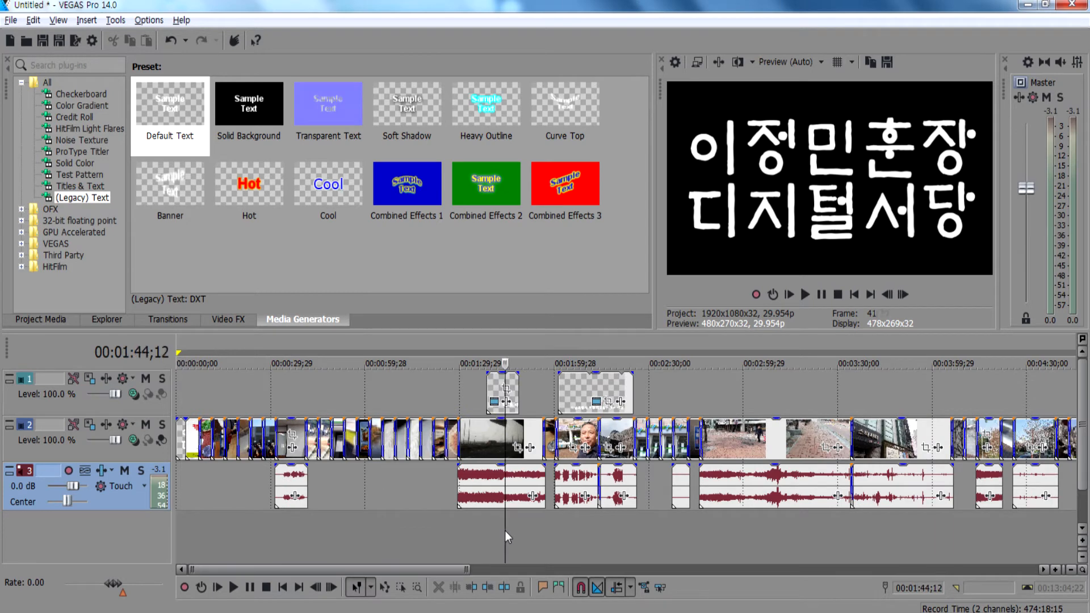
{"action": "left_click", "coordinate": [592, 514]}
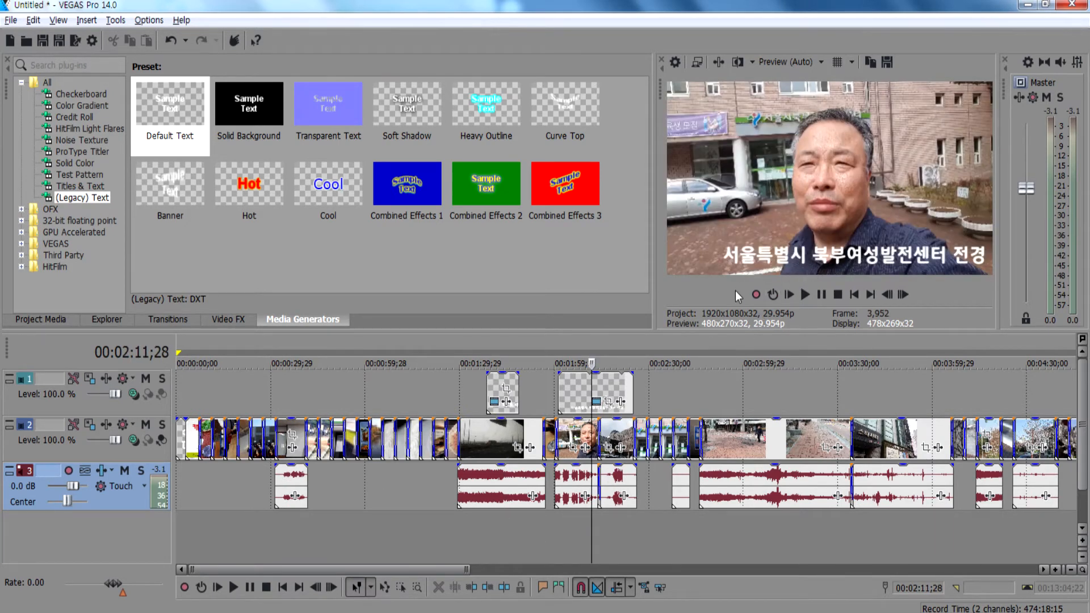
Switch to Notepad and review the note lines on the title and the two captions.
{"action": "mouse_move", "coordinate": [579, 612]}
{"action": "key", "text": "alt+Tab"}
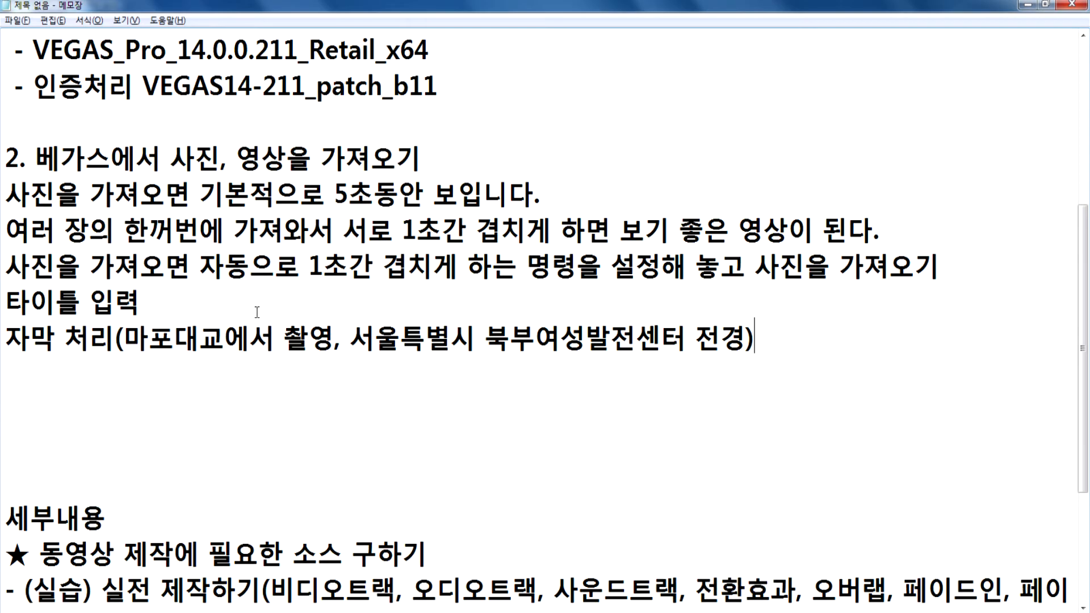
{"action": "left_click_drag", "start_coordinate": [143, 341], "coordinate": [286, 341]}
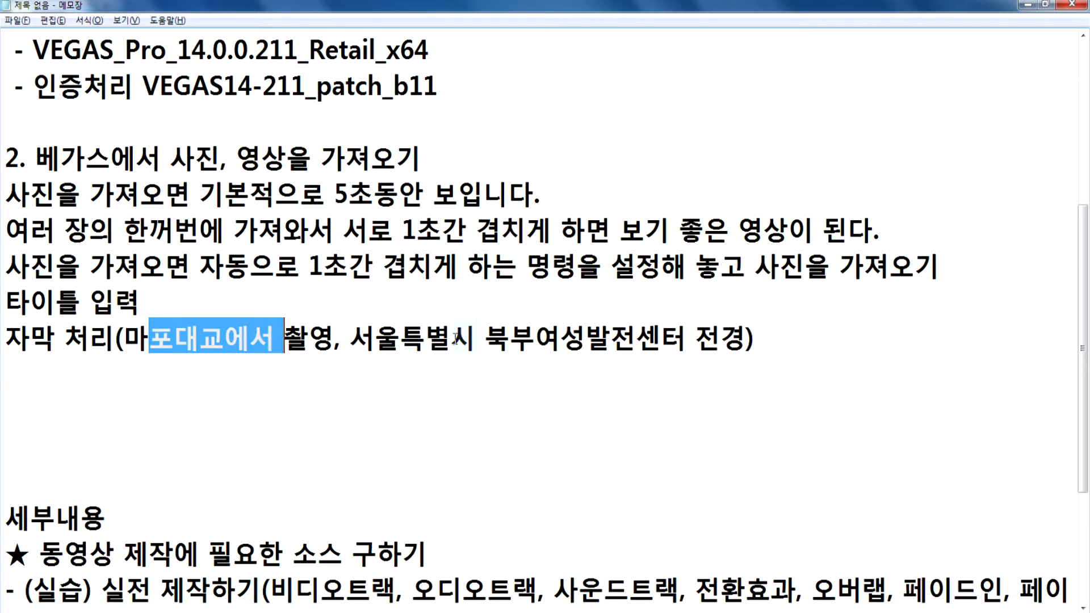
{"action": "left_click_drag", "start_coordinate": [452, 339], "coordinate": [612, 339]}
{"action": "left_click", "coordinate": [149, 302]}
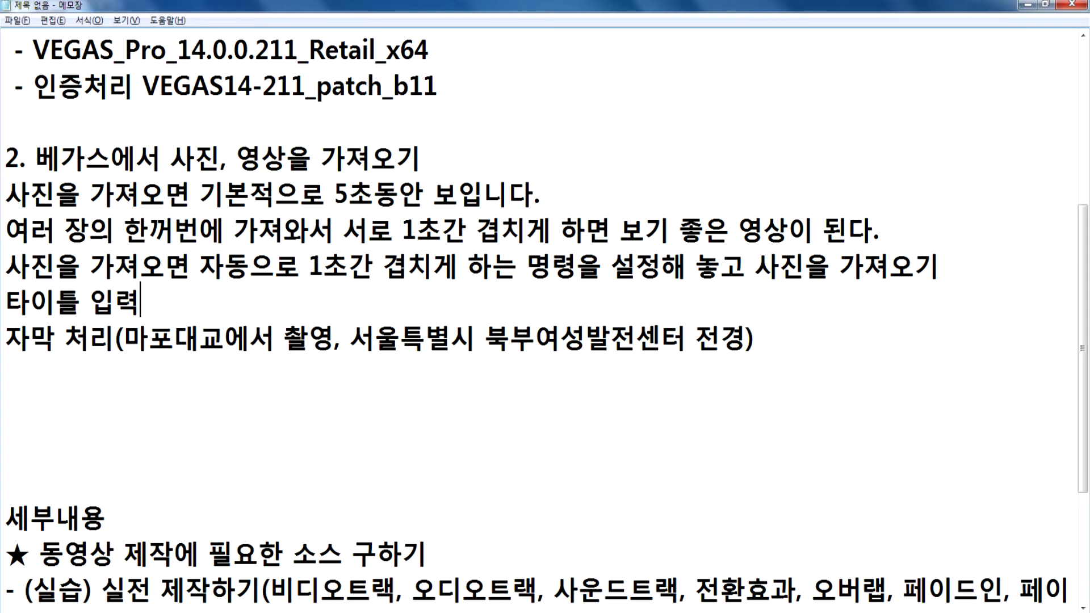
Switch to VEGAS Pro and play the long street clip on track 2 from about 00:02:50.
{"action": "key", "text": "alt+Tab"}
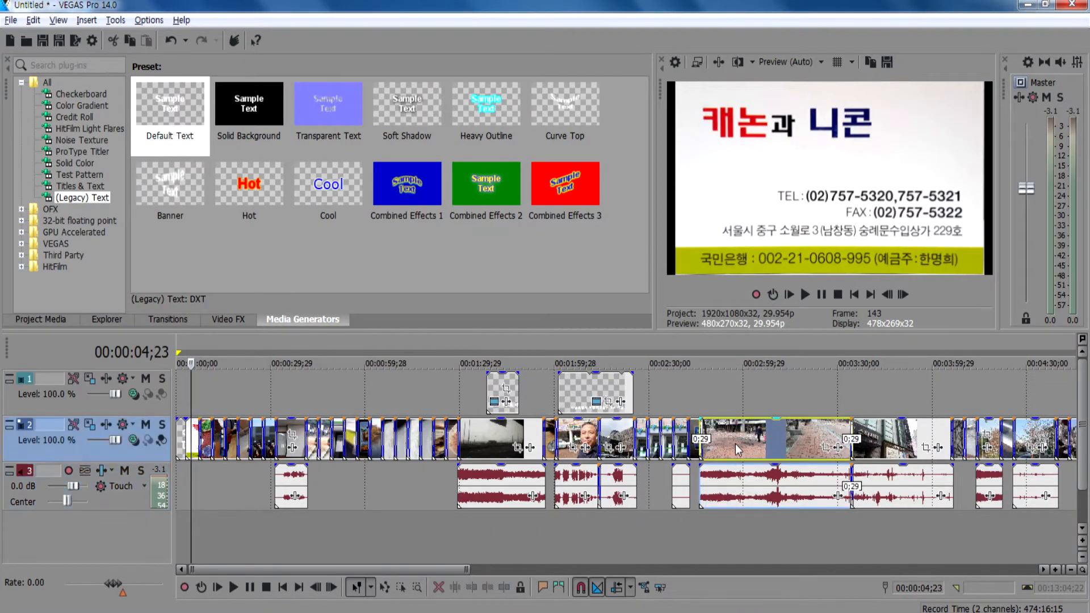
{"action": "left_click", "coordinate": [735, 444]}
{"action": "key", "text": "Up"}
{"action": "left_click", "coordinate": [659, 443]}
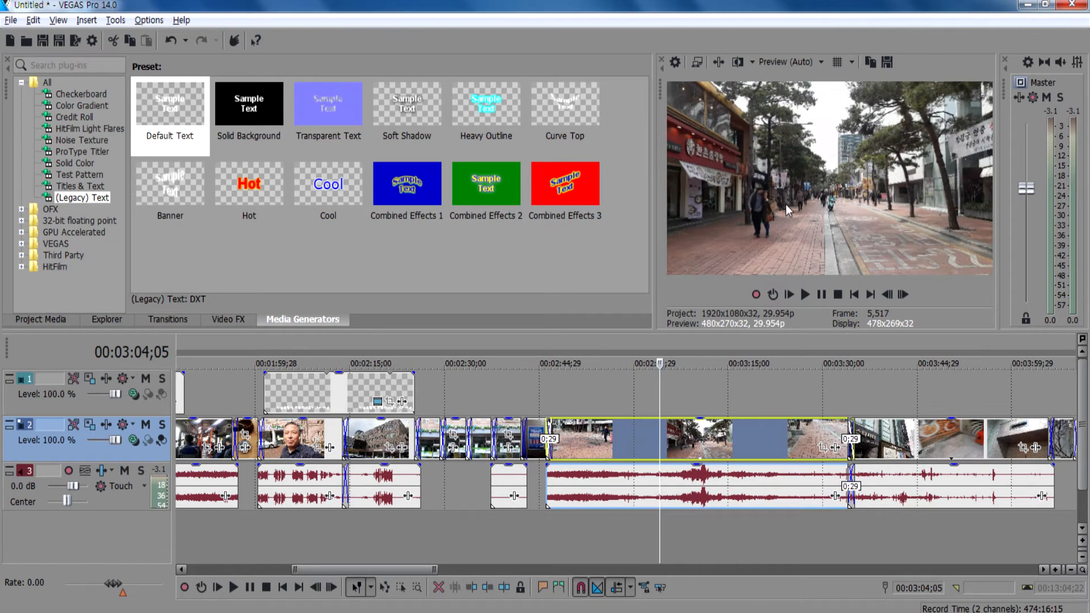
{"action": "double_click", "coordinate": [577, 450]}
{"action": "key", "text": "space"}
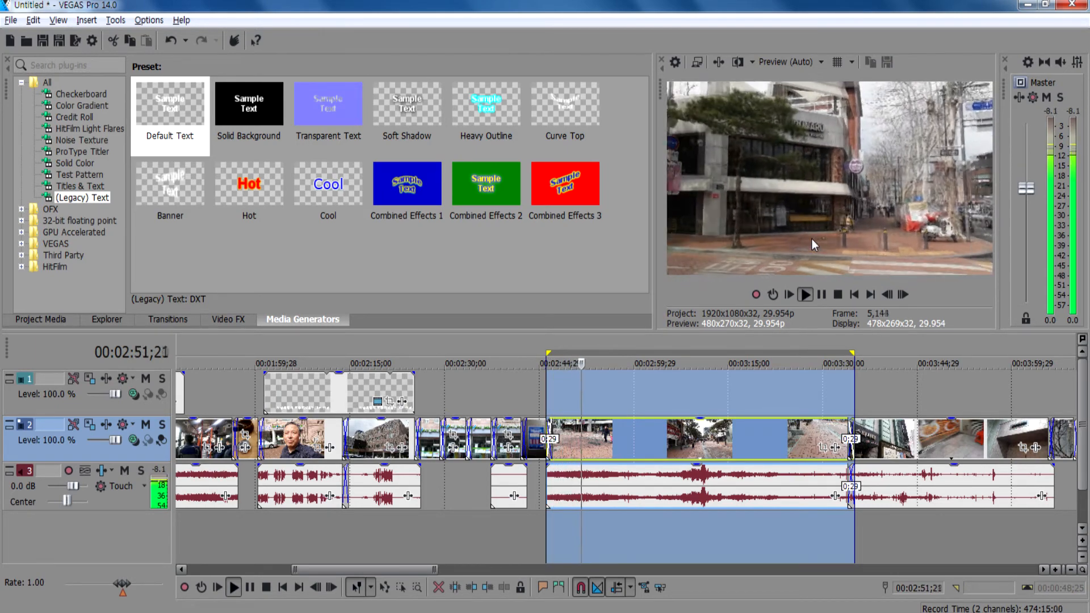
{"action": "key", "text": "space"}
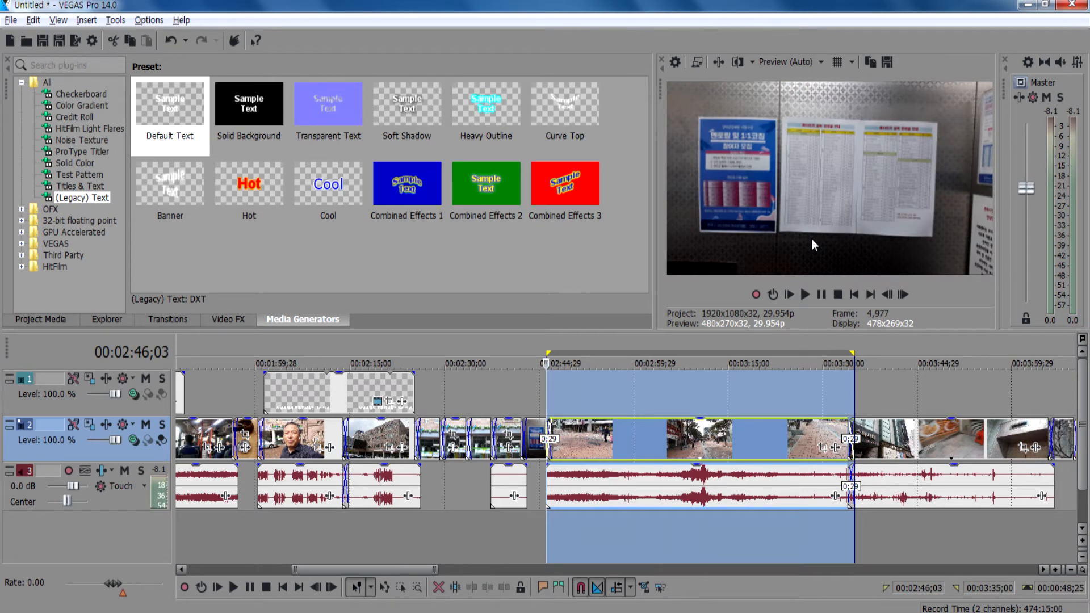
Play the audio of the street clips on track 3 at about 00:03:49 and 00:03:11.
{"action": "left_click", "coordinate": [455, 502]}
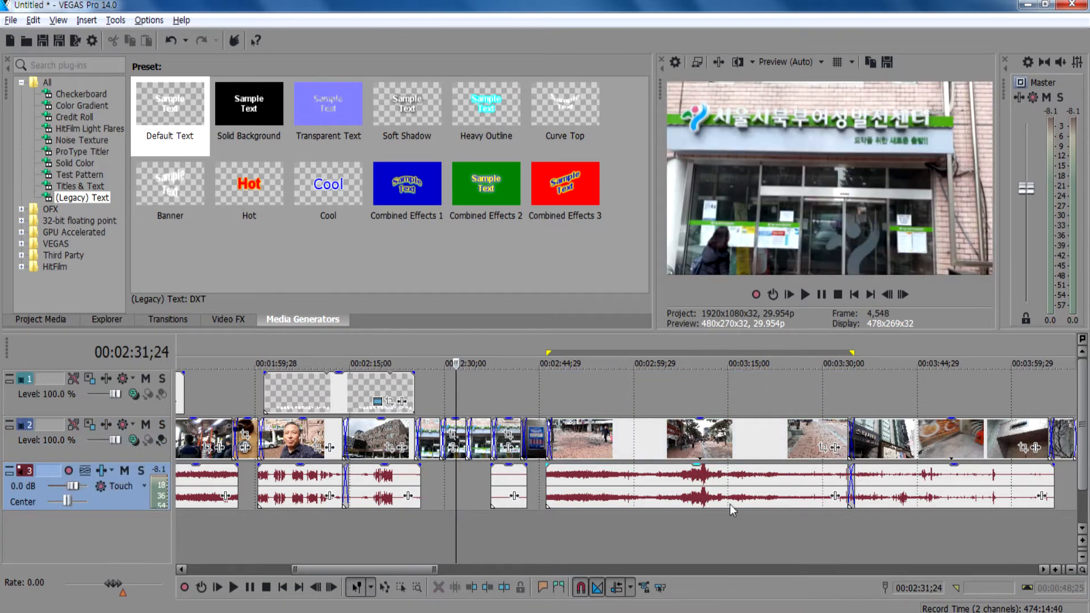
{"action": "left_click", "coordinate": [764, 498]}
{"action": "left_click", "coordinate": [942, 500]}
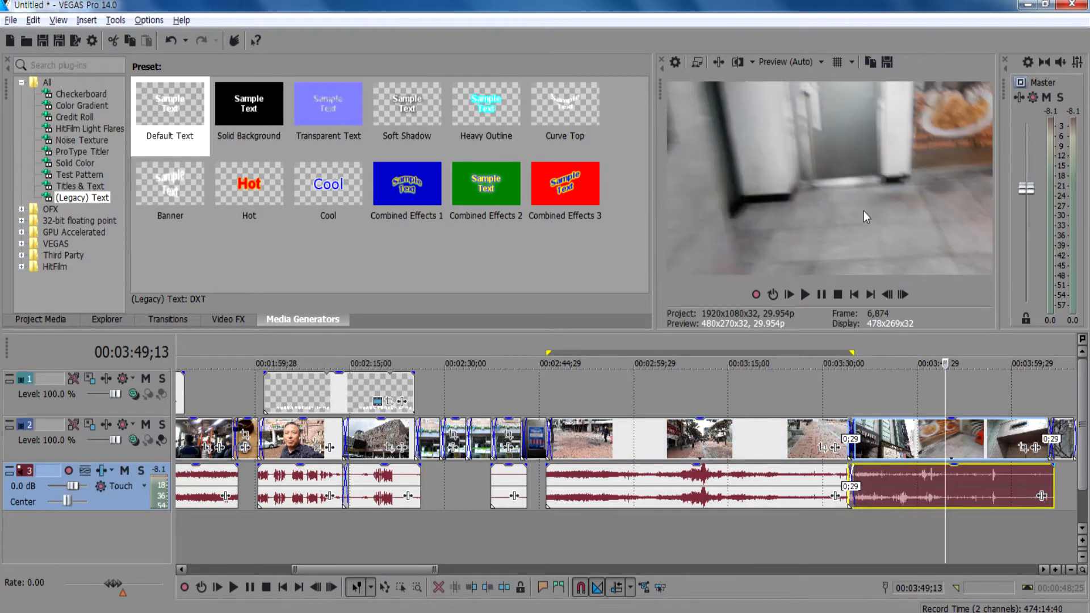
{"action": "key", "text": "space"}
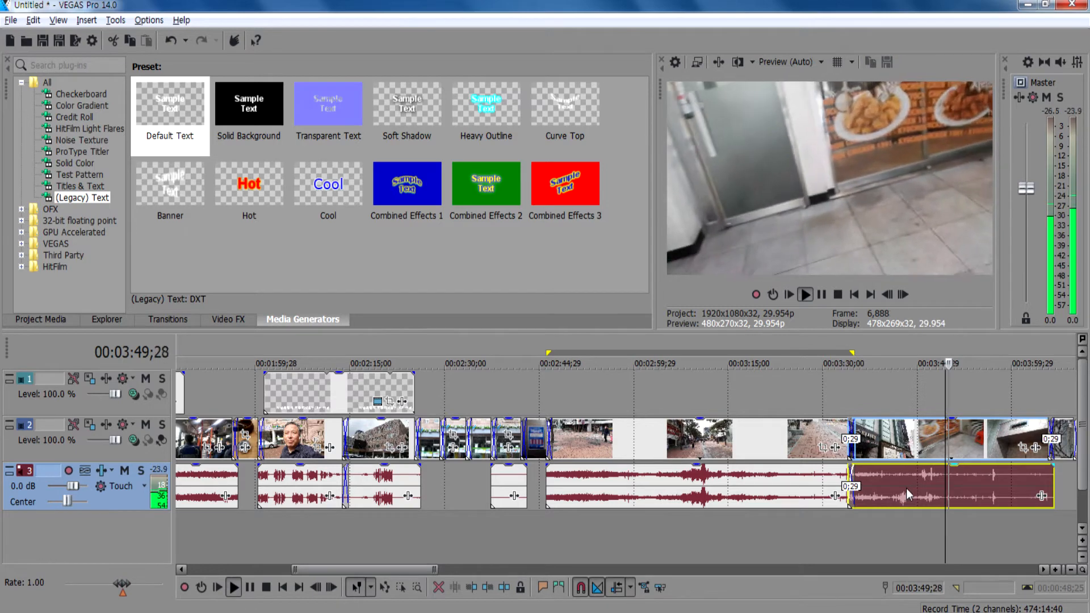
{"action": "key", "text": "space"}
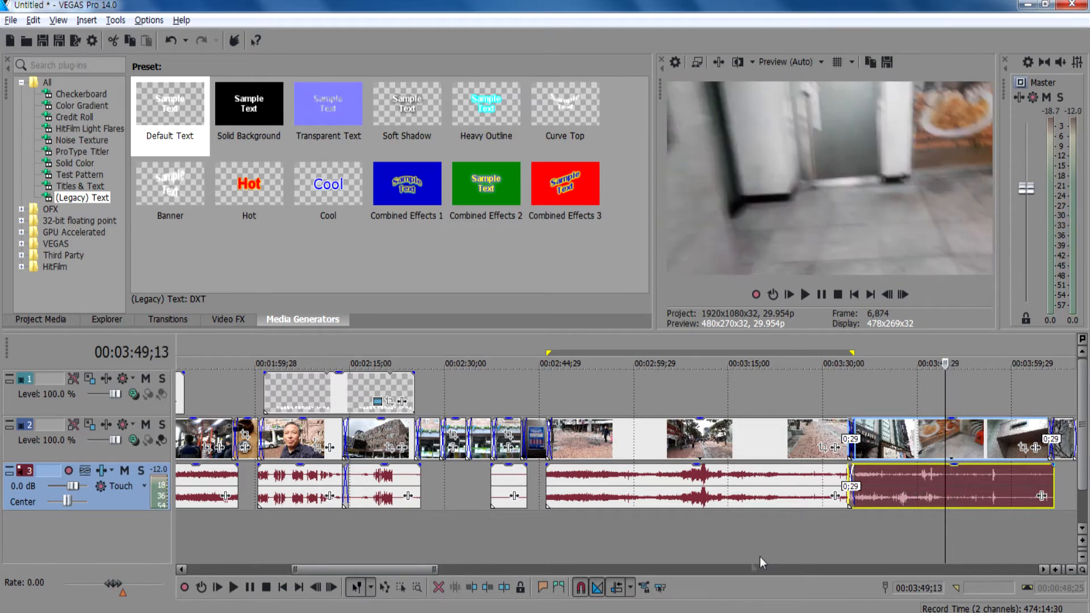
{"action": "left_click", "coordinate": [699, 500]}
{"action": "key", "text": "space"}
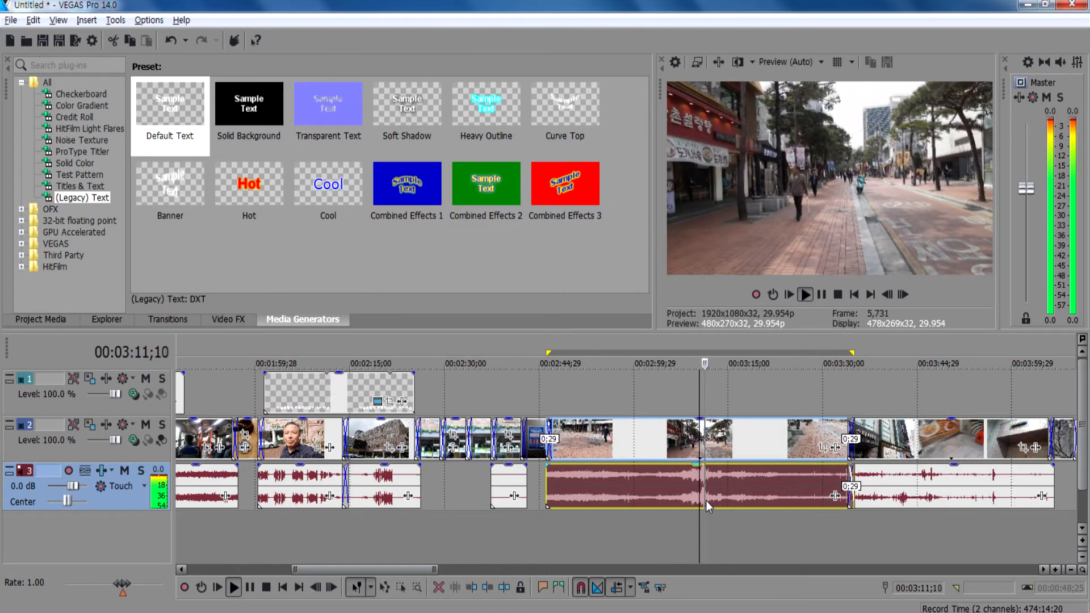
Enlarge the timeline area and increase the height of all tracks to show the audio waveforms larger.
{"action": "left_click_drag", "start_coordinate": [738, 332], "coordinate": [738, 157]}
{"action": "left_click", "coordinate": [770, 309]}
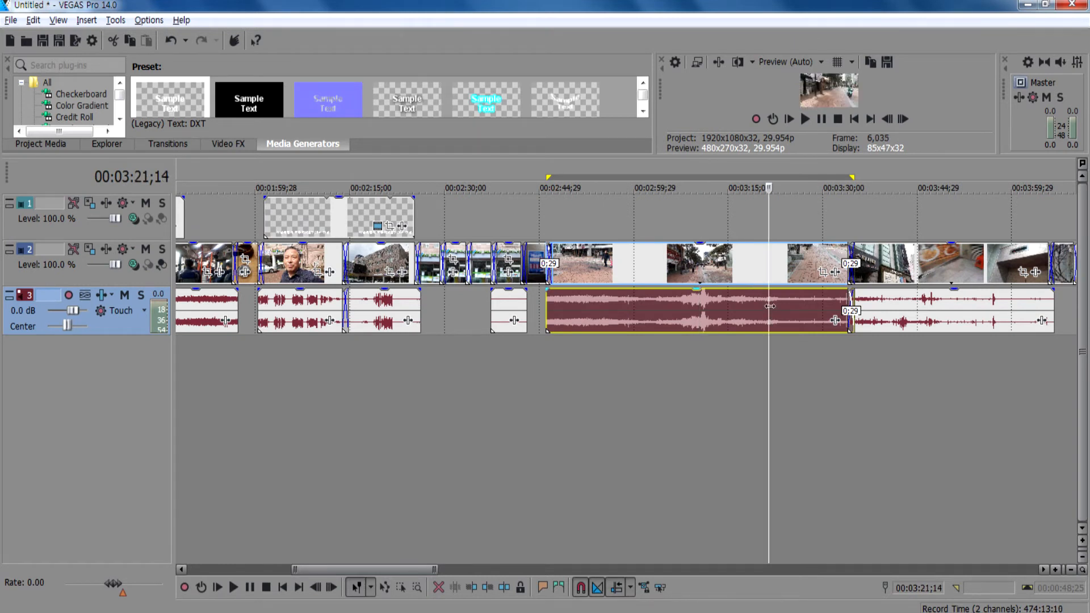
{"action": "left_click", "coordinate": [729, 274]}
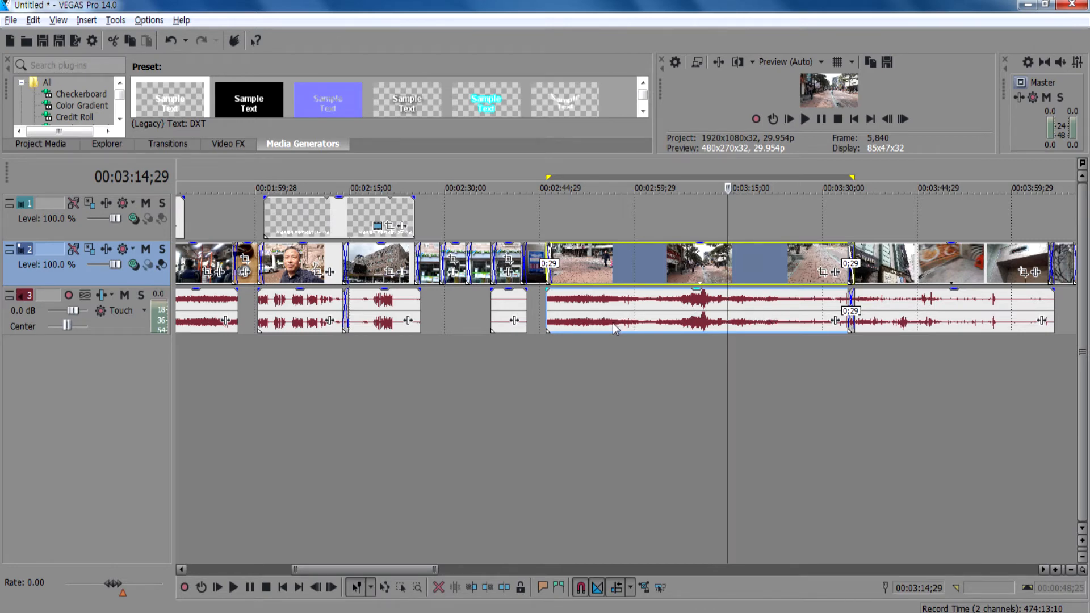
{"action": "left_click", "coordinate": [1083, 543]}
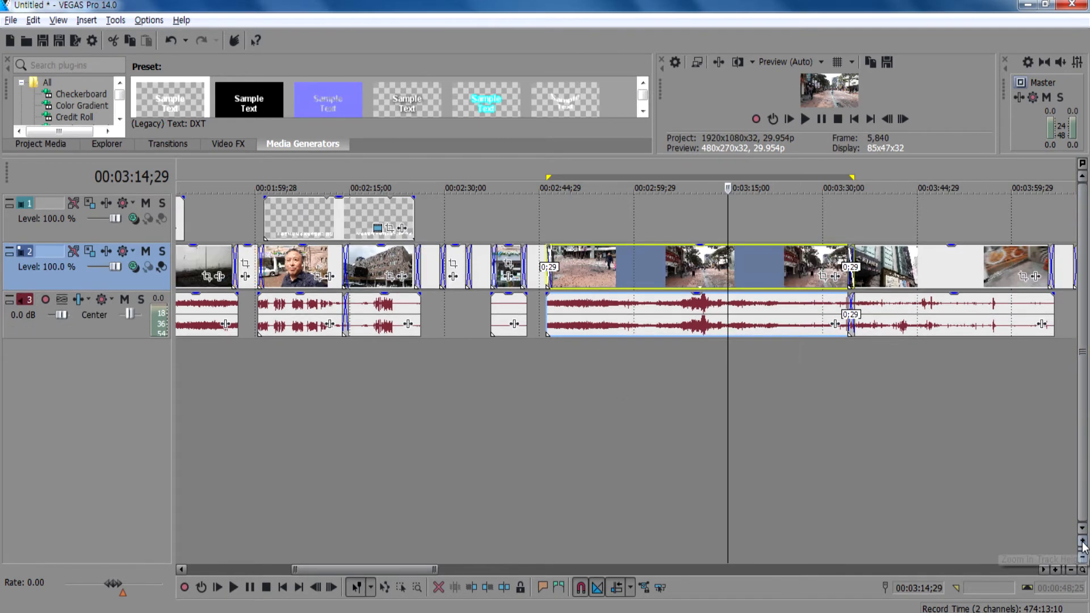
{"action": "left_click", "coordinate": [1083, 544]}
{"action": "left_click", "coordinate": [1083, 544]}
Lower the volume of the long street clip's audio event partway and play it back.
{"action": "left_click", "coordinate": [639, 417]}
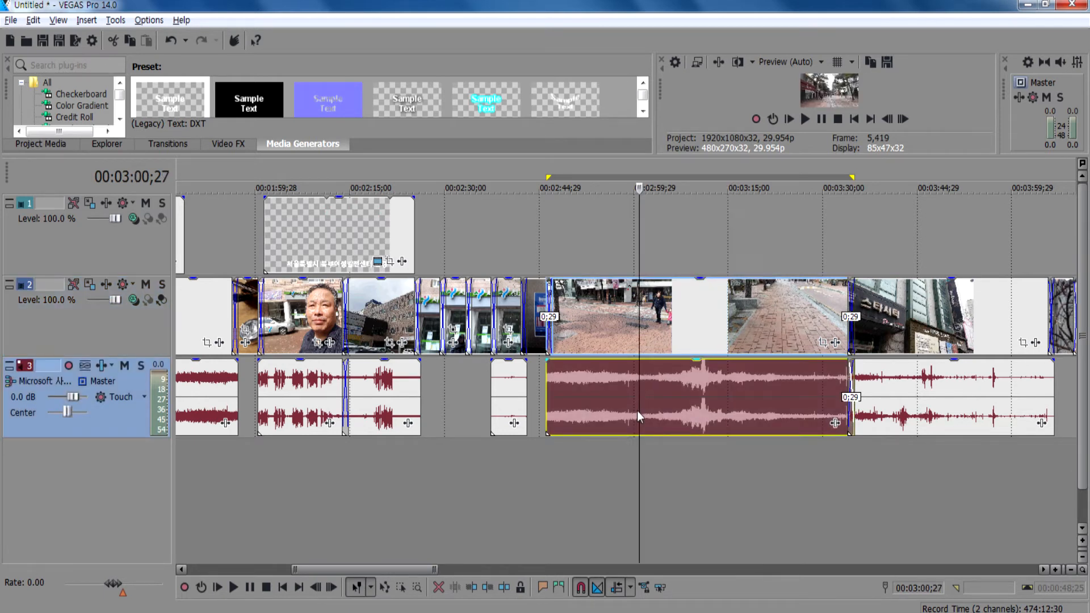
{"action": "left_click", "coordinate": [709, 471]}
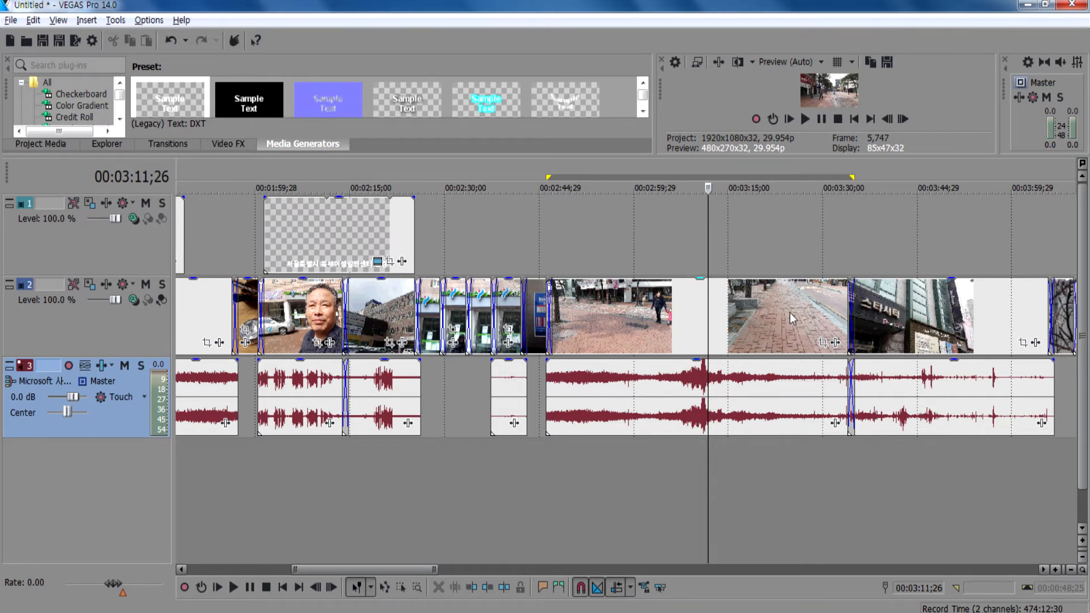
{"action": "left_click", "coordinate": [807, 367]}
{"action": "left_click_drag", "start_coordinate": [807, 368], "coordinate": [820, 416]}
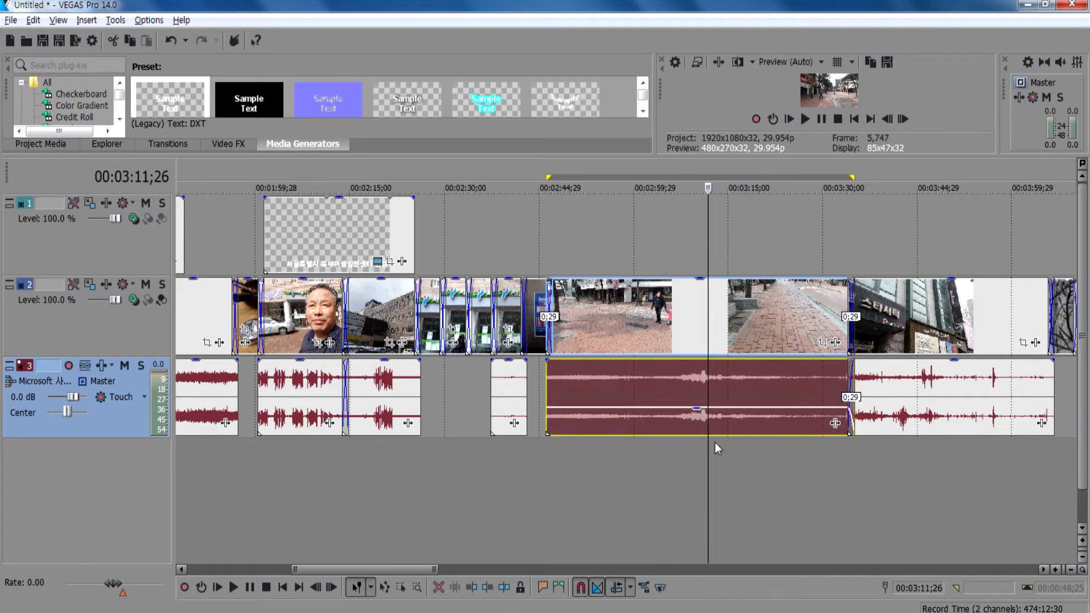
{"action": "left_click", "coordinate": [675, 458]}
{"action": "key", "text": "space"}
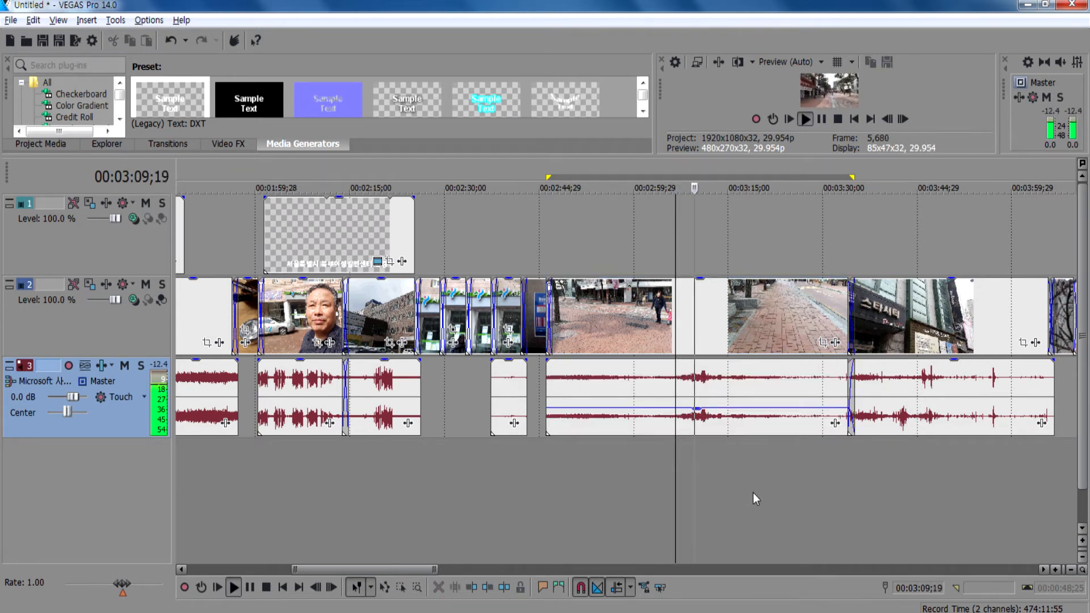
Reduce the audio volume of the long street clip and of the clip after it to silence.
{"action": "left_click_drag", "start_coordinate": [775, 416], "coordinate": [778, 448]}
{"action": "left_click_drag", "start_coordinate": [994, 367], "coordinate": [993, 455]}
{"action": "left_click", "coordinate": [370, 451]}
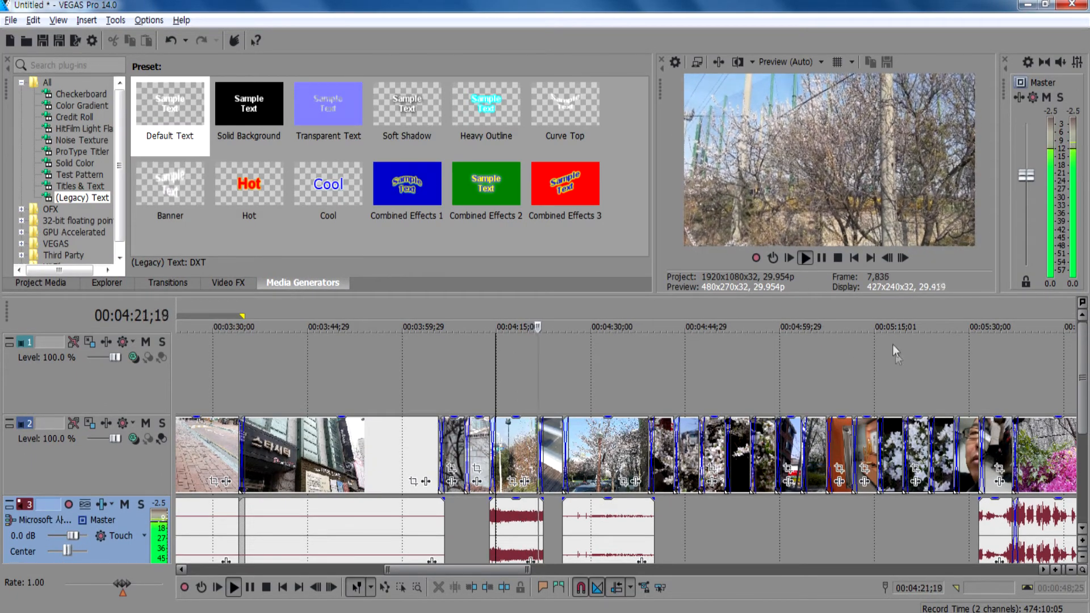
Stop playback and reduce the audio volume of the two tree clips at about 00:04:15 and 00:04:30 to silence.
{"action": "key", "text": "space"}
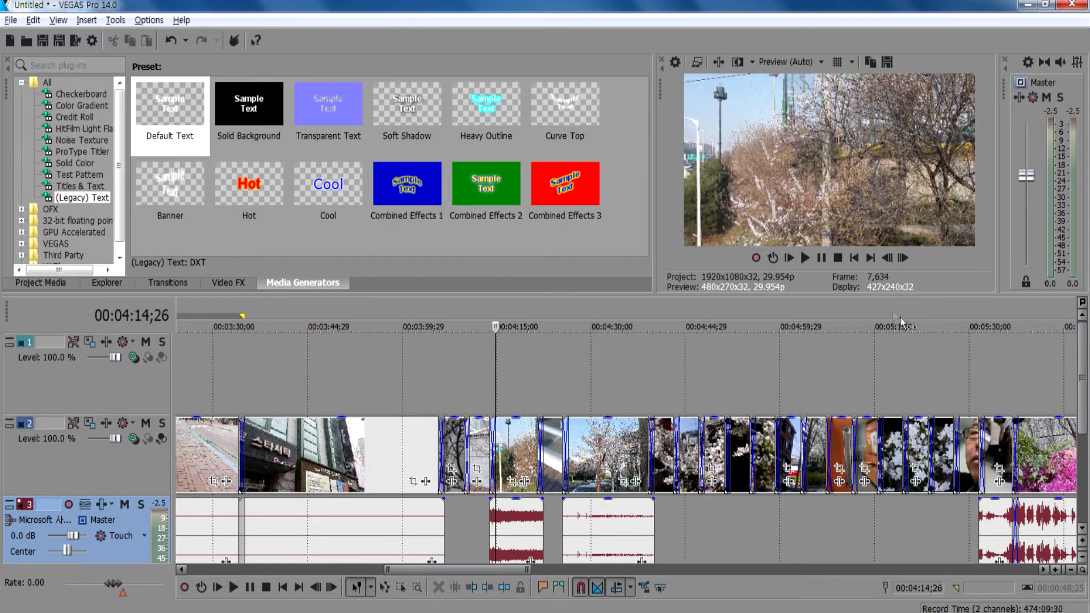
{"action": "left_click", "coordinate": [1082, 561]}
{"action": "left_click_drag", "start_coordinate": [527, 410], "coordinate": [529, 482]}
Play the short clip at about 00:05:33 and delete it together with its audio.
{"action": "left_click", "coordinate": [986, 452]}
{"action": "key", "text": "space"}
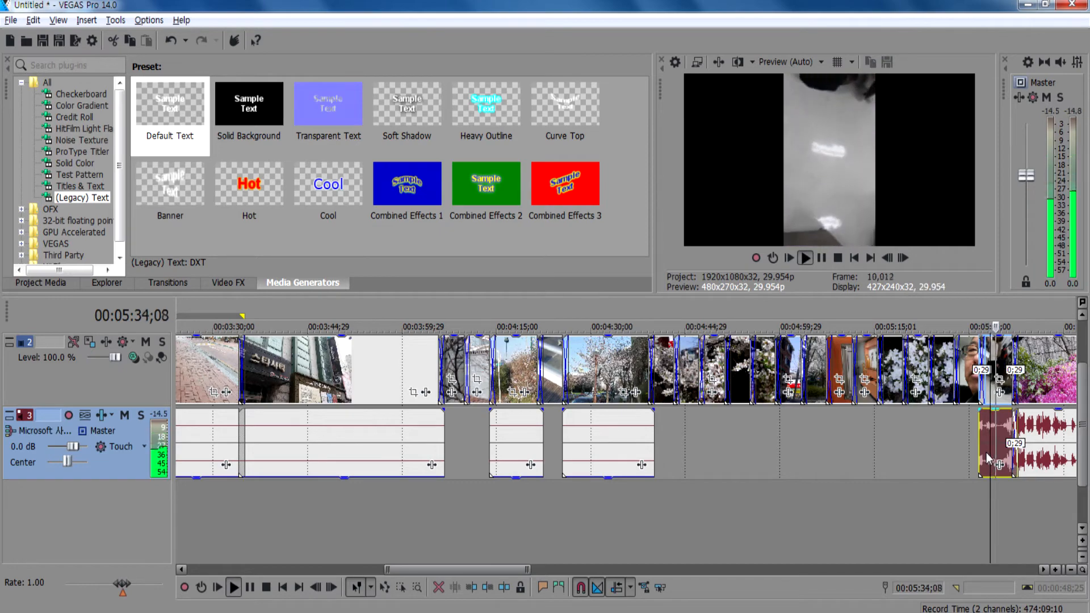
{"action": "left_click_drag", "start_coordinate": [509, 570], "coordinate": [574, 570]}
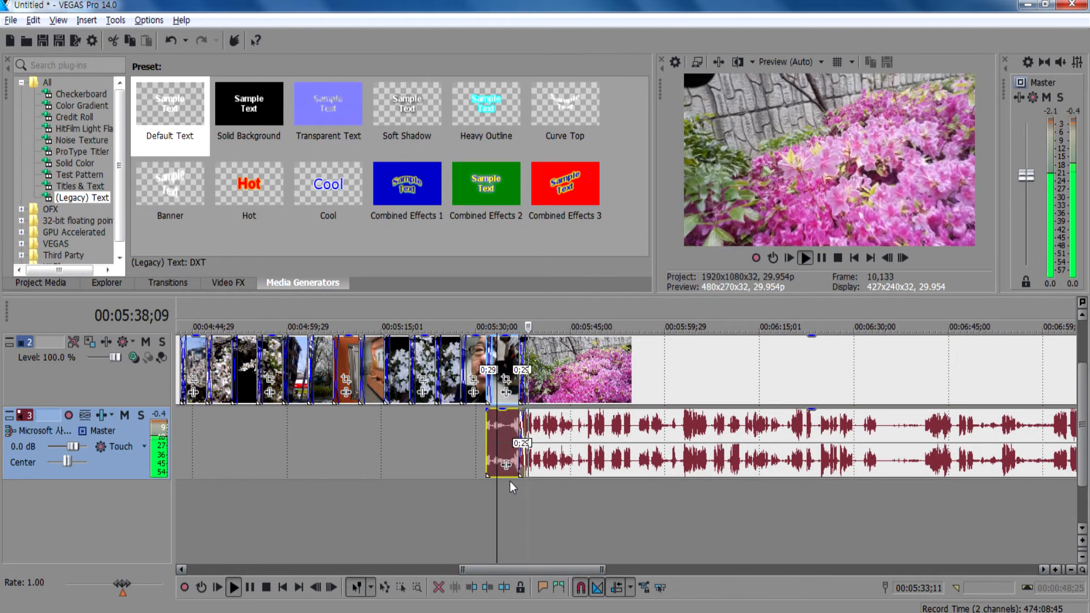
{"action": "key", "text": "space"}
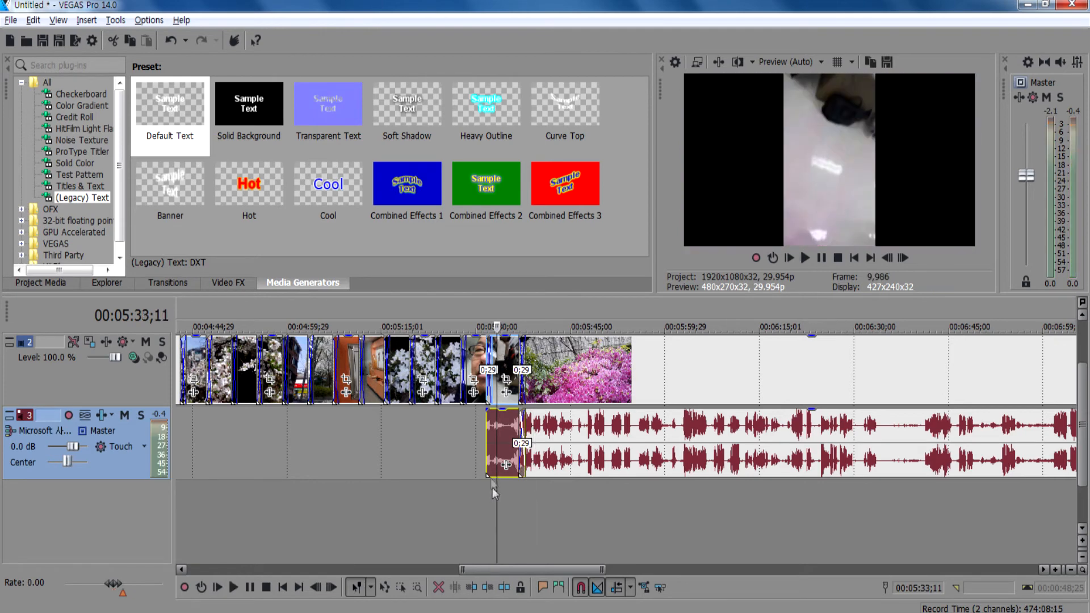
{"action": "left_click", "coordinate": [502, 437]}
{"action": "key", "text": "Delete"}
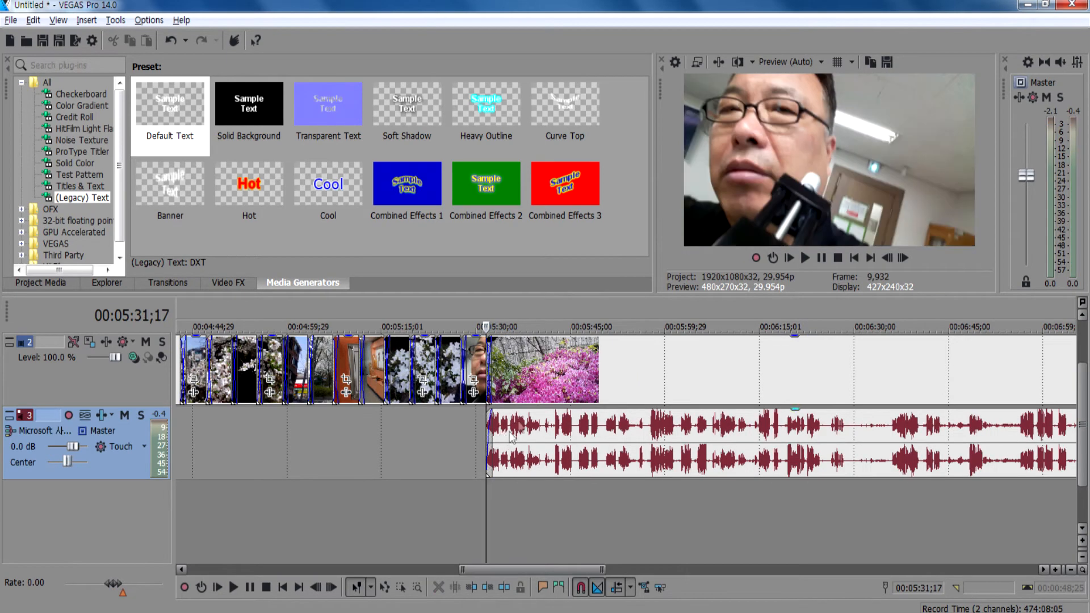
Play the long pink-flower clip and its audio from about 00:05:38.
{"action": "left_click", "coordinate": [537, 384]}
{"action": "key", "text": "space"}
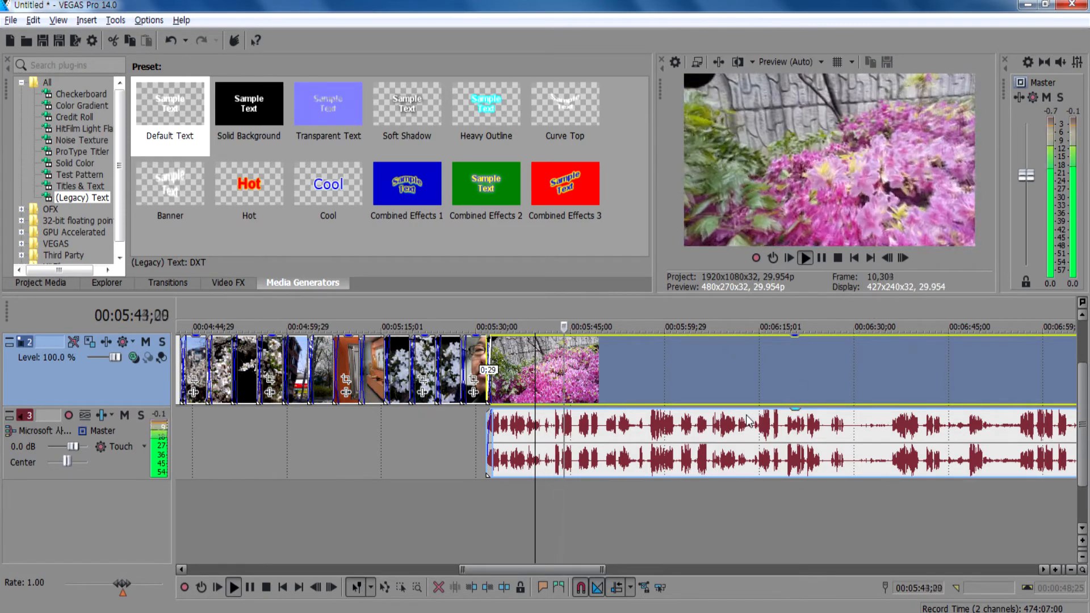
{"action": "scroll", "coordinate": [761, 488], "scroll_direction": "down", "scroll_amount": 5}
Play the birthday cake clip at about 00:12:00 and delete it together with its audio.
{"action": "left_click", "coordinate": [873, 485]}
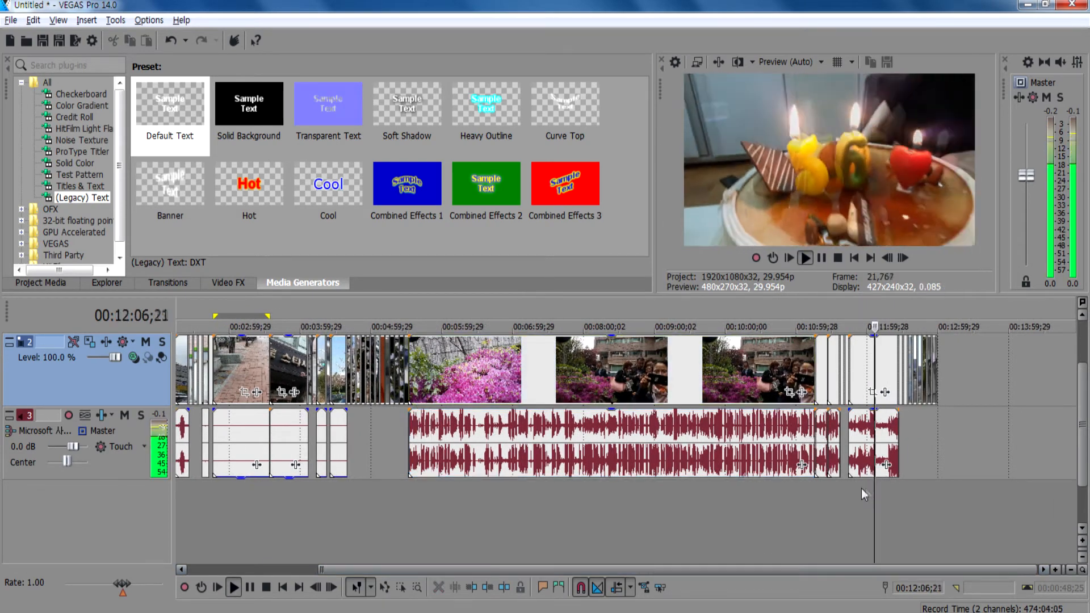
{"action": "left_click", "coordinate": [861, 488]}
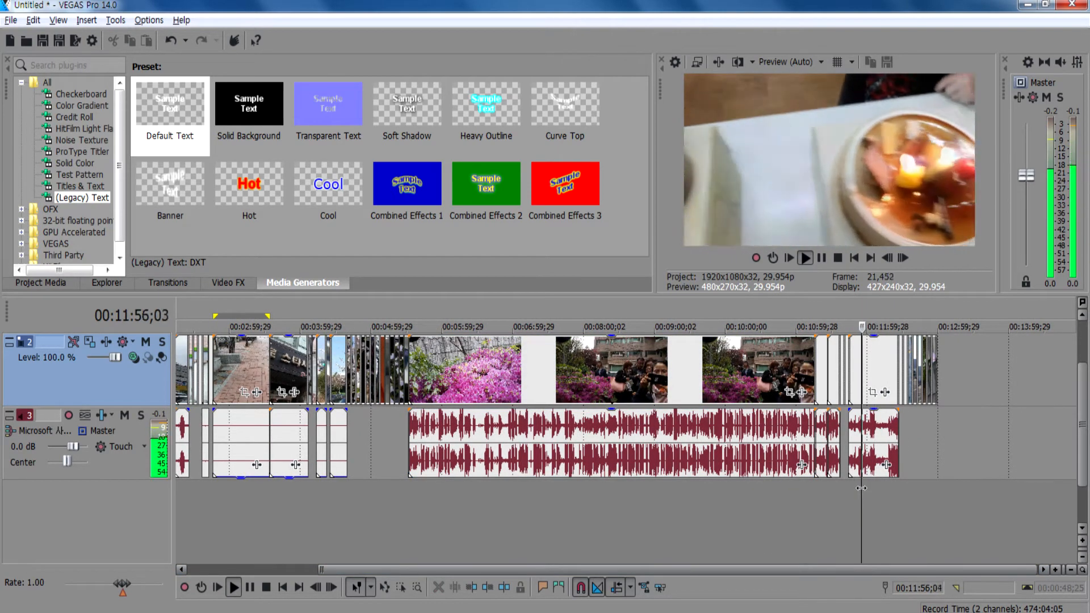
{"action": "key", "text": "space"}
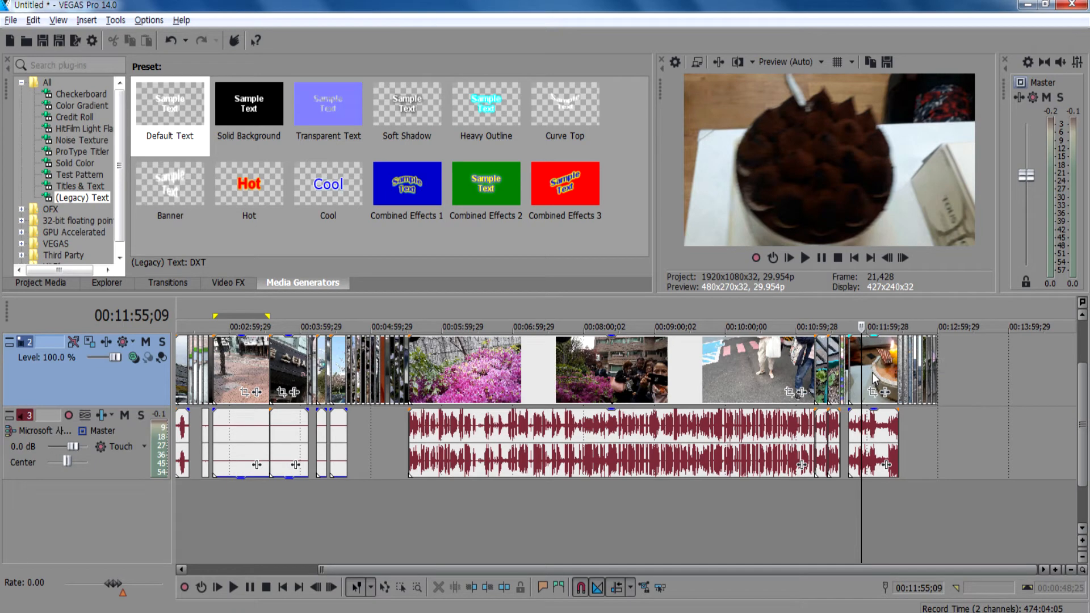
{"action": "left_click", "coordinate": [873, 375]}
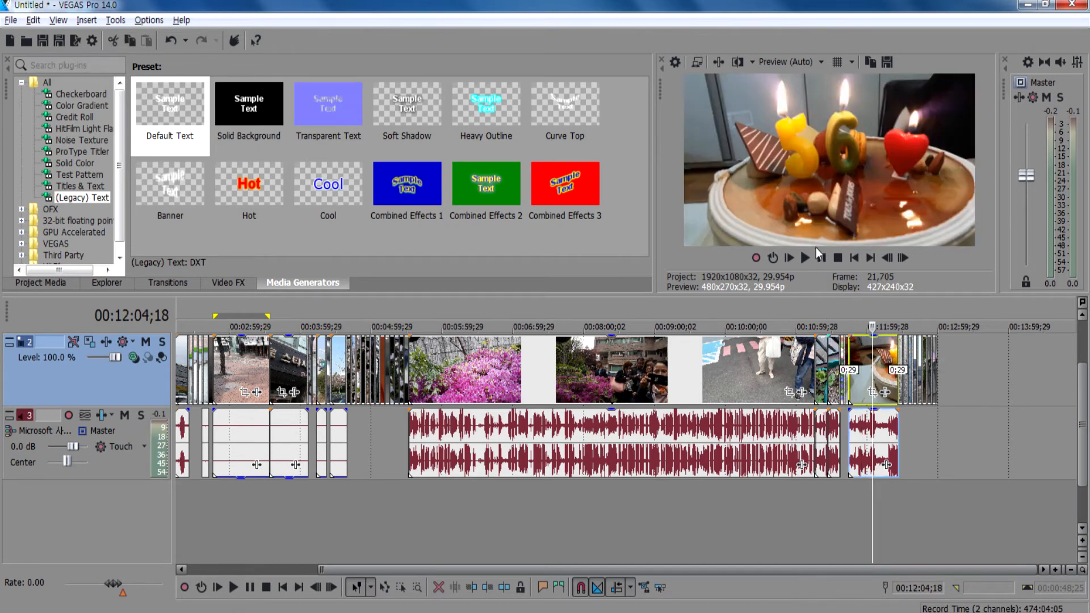
{"action": "key", "text": "Delete"}
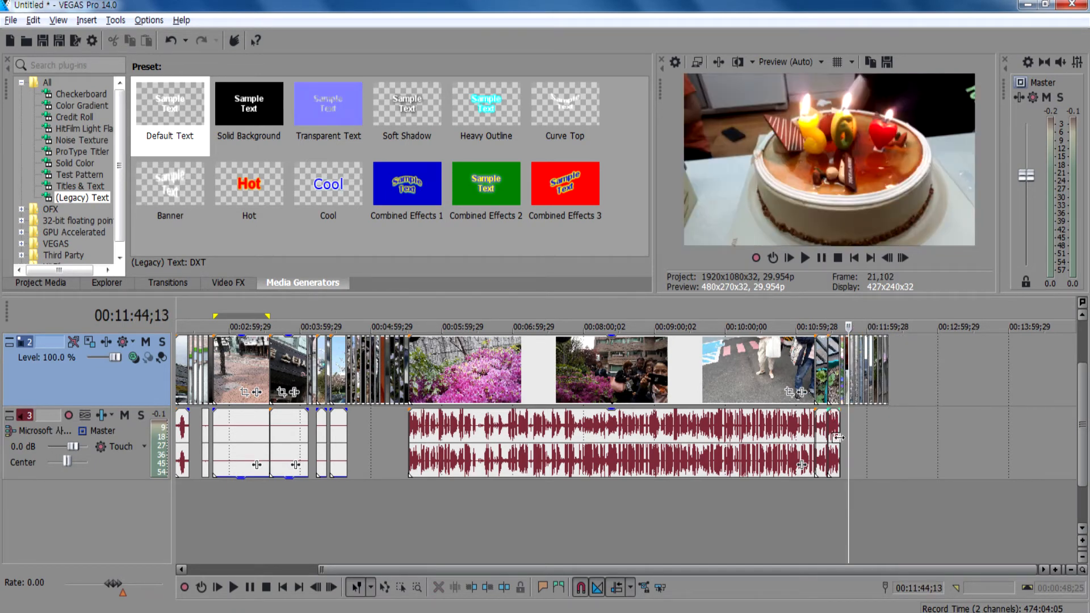
Play the audio of the two planter clips at about 00:11:21 and 00:11:32.
{"action": "left_click", "coordinate": [837, 438]}
{"action": "scroll", "coordinate": [824, 431], "scroll_direction": "up", "scroll_amount": 4}
{"action": "left_click_drag", "start_coordinate": [616, 436], "coordinate": [584, 430]}
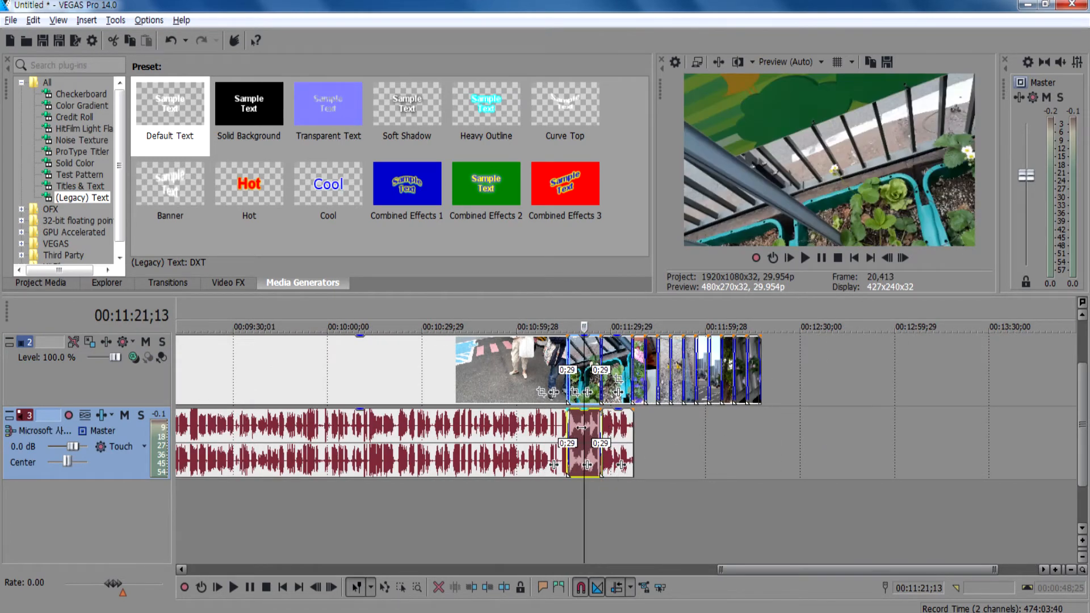
{"action": "key", "text": "space"}
{"action": "key", "text": "space"}
{"action": "key", "text": "ctrl+z"}
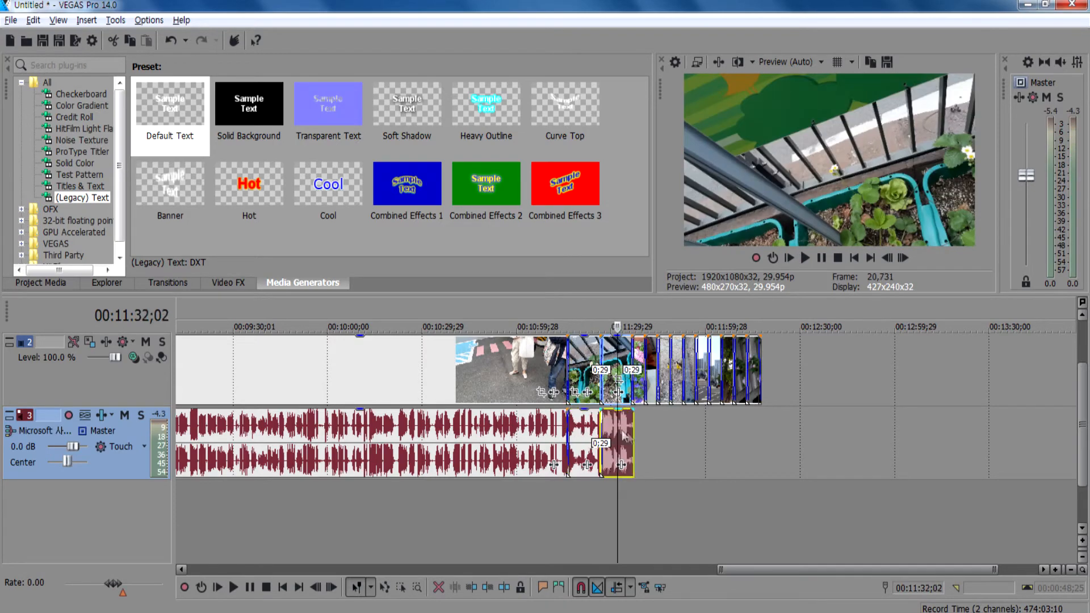
{"action": "left_click", "coordinate": [621, 434]}
{"action": "key", "text": "space"}
{"action": "key", "text": "space"}
Return to the start of the timeline and play the short lecture clip at about 00:00:35.
{"action": "scroll", "coordinate": [215, 545], "scroll_direction": "left", "scroll_amount": 10}
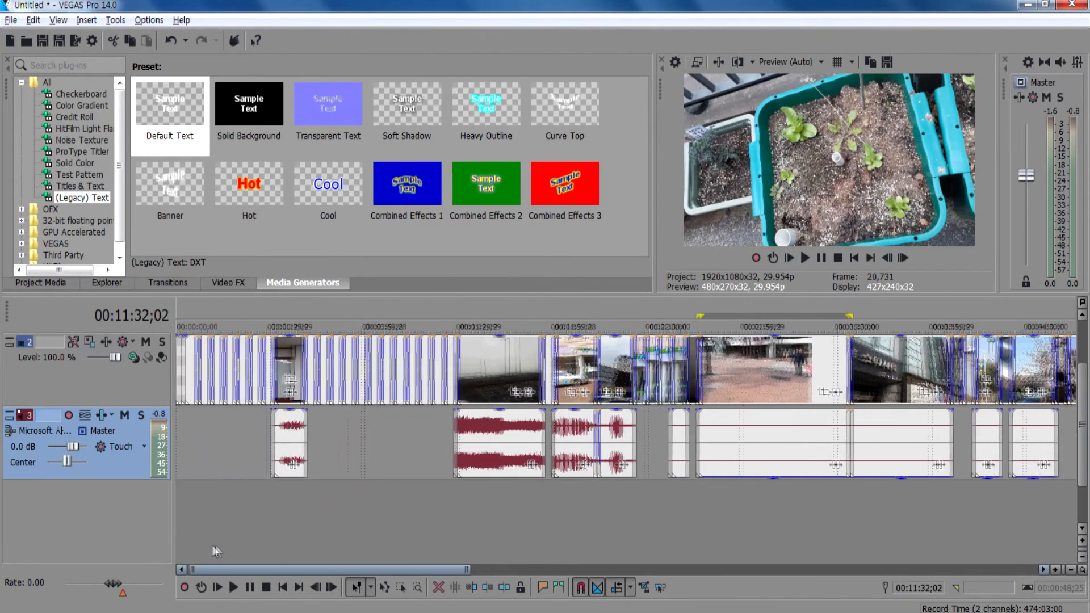
{"action": "left_click", "coordinate": [286, 475]}
{"action": "key", "text": "space"}
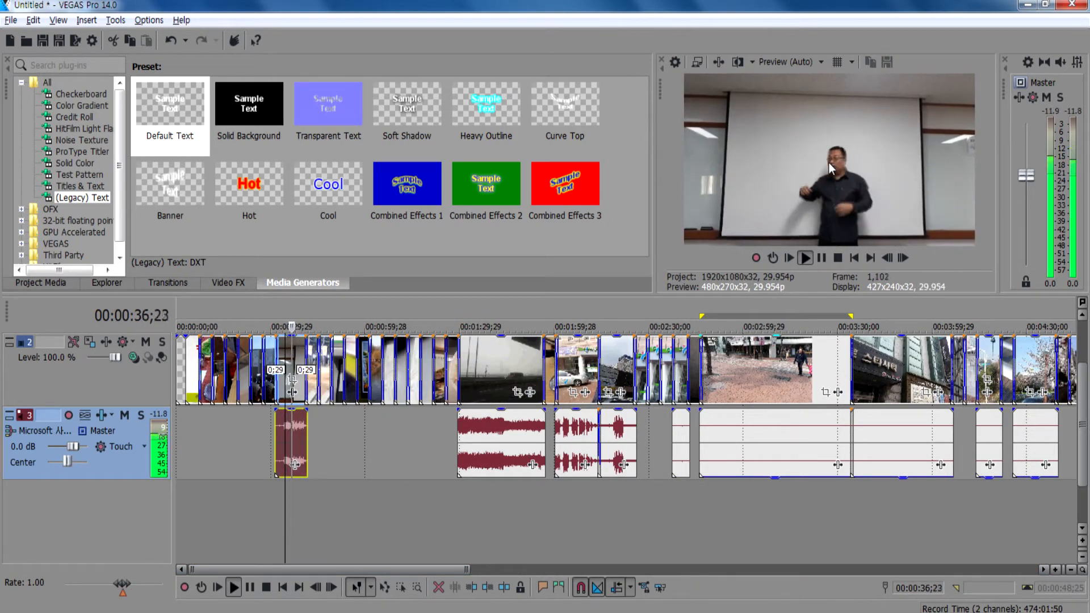
Play the bridge clip captioned 마포대교에서 촬영, reduce its audio volume to silence and play it from about 00:01:35.
{"action": "left_click", "coordinate": [487, 443]}
{"action": "key", "text": "space"}
{"action": "key", "text": "space"}
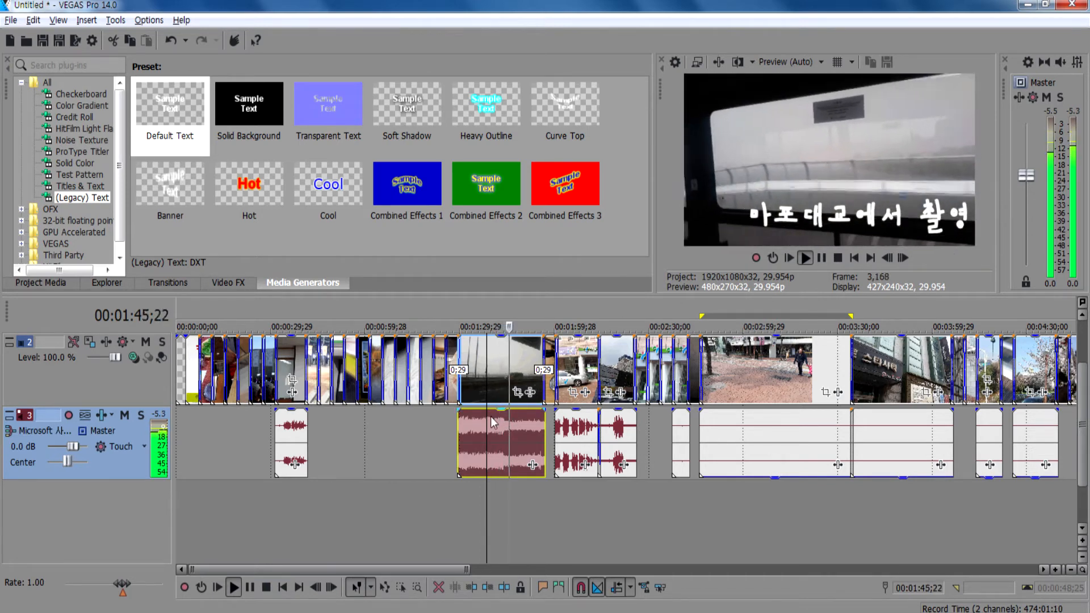
{"action": "left_click_drag", "start_coordinate": [489, 415], "coordinate": [486, 494]}
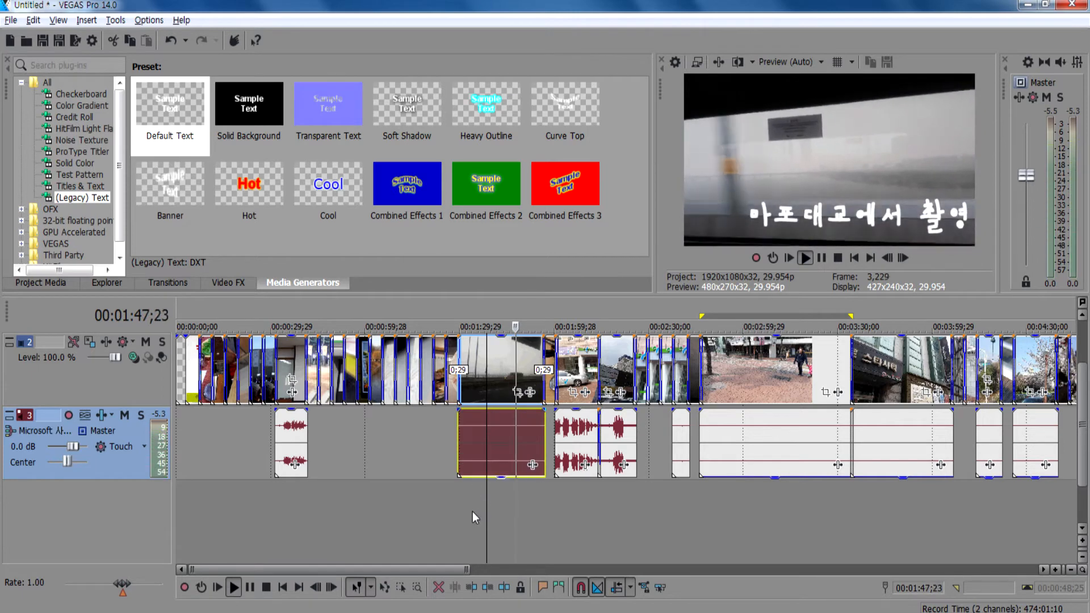
{"action": "left_click", "coordinate": [472, 512]}
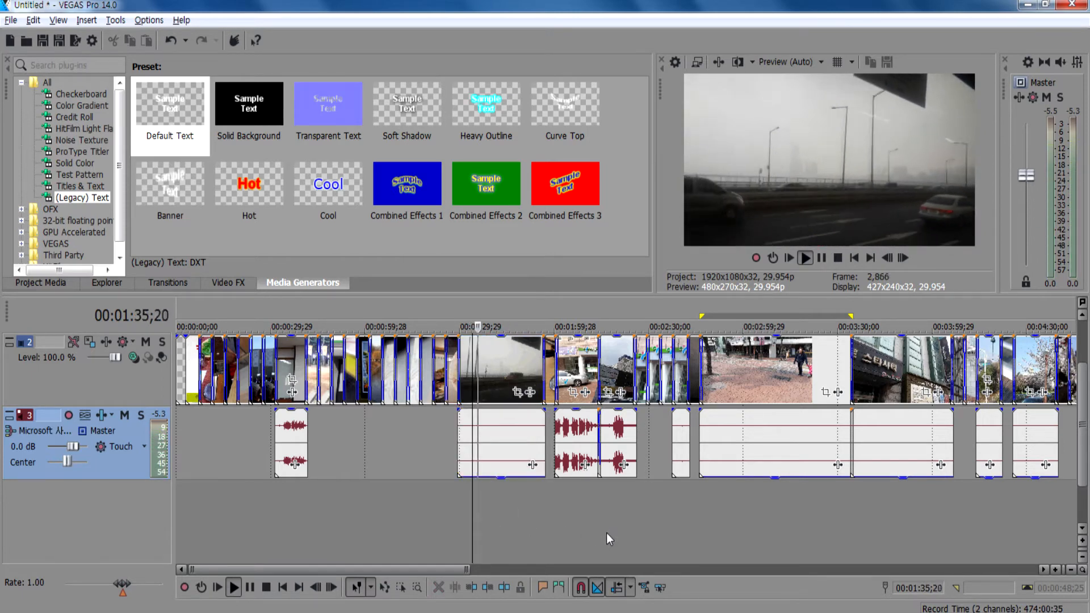
Stop the playback, view the list of video effects and return to the file browser showing the 102D5500 folder.
{"action": "key", "text": "space"}
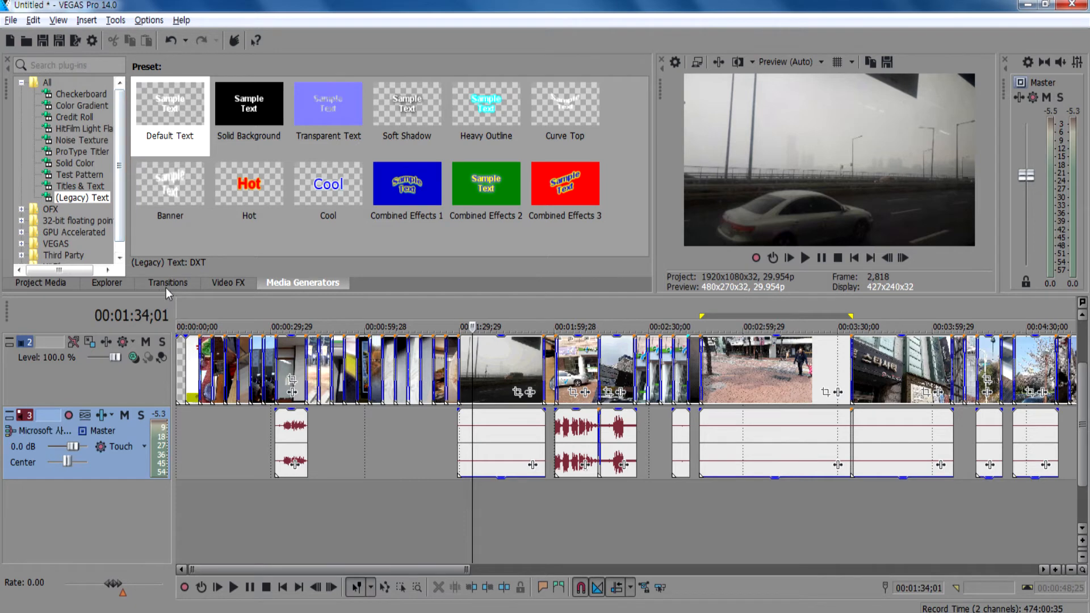
{"action": "left_click", "coordinate": [231, 281]}
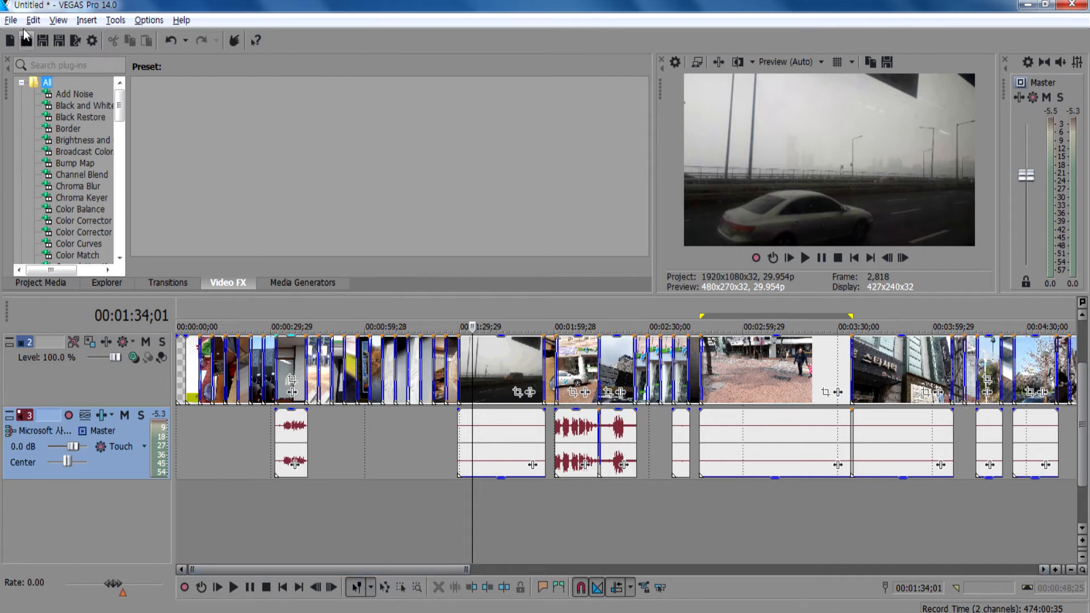
{"action": "left_click", "coordinate": [105, 283]}
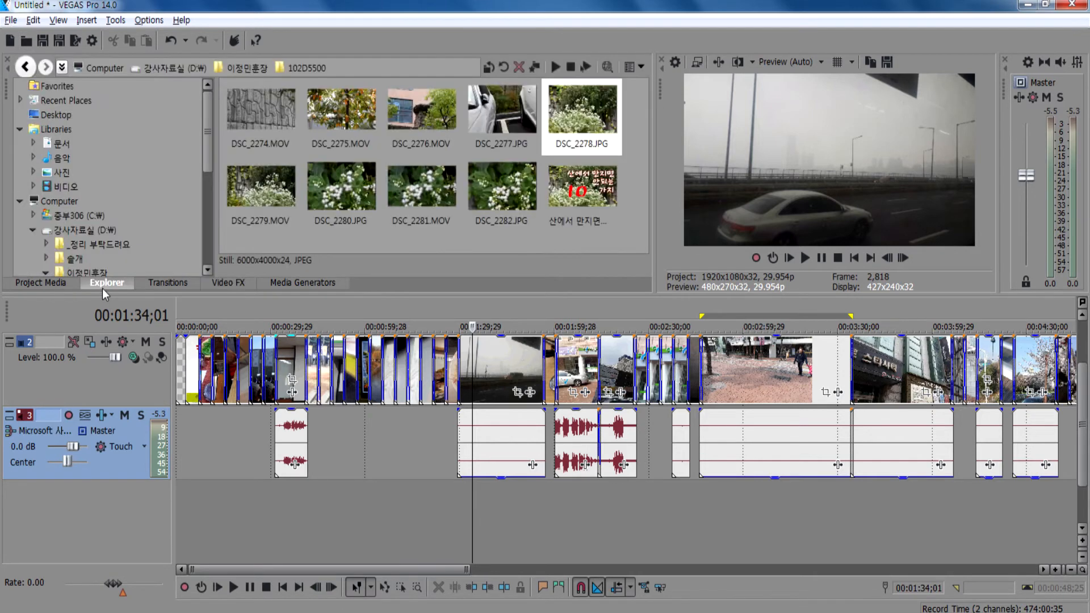
Save the project as 영상편집연습.veg in the Camera folder.
{"action": "left_click", "coordinate": [11, 20]}
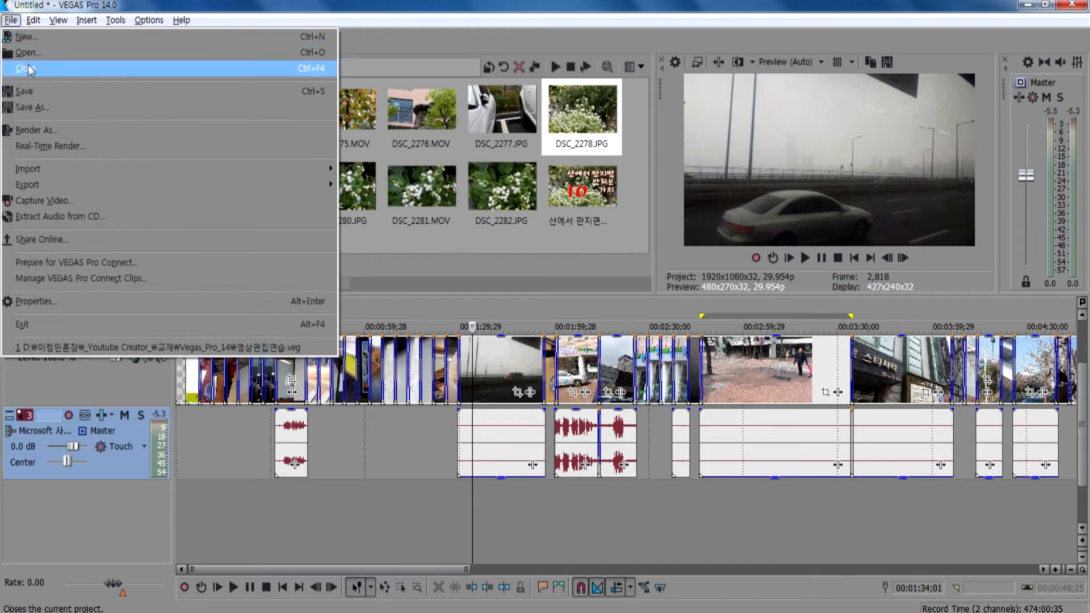
{"action": "left_click", "coordinate": [33, 94]}
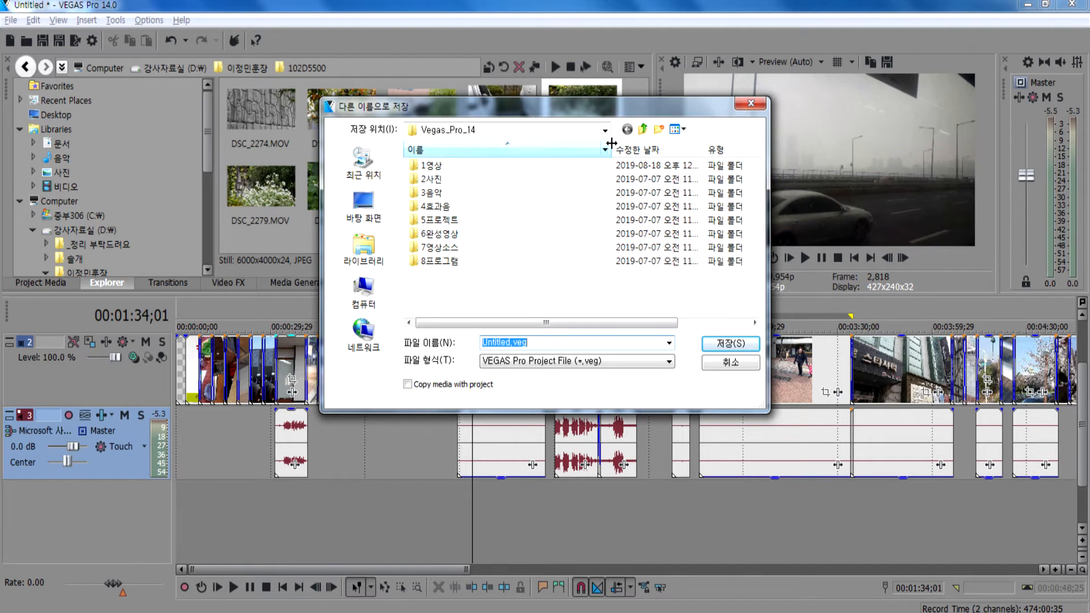
{"action": "left_click", "coordinate": [643, 130]}
{"action": "left_click", "coordinate": [643, 129]}
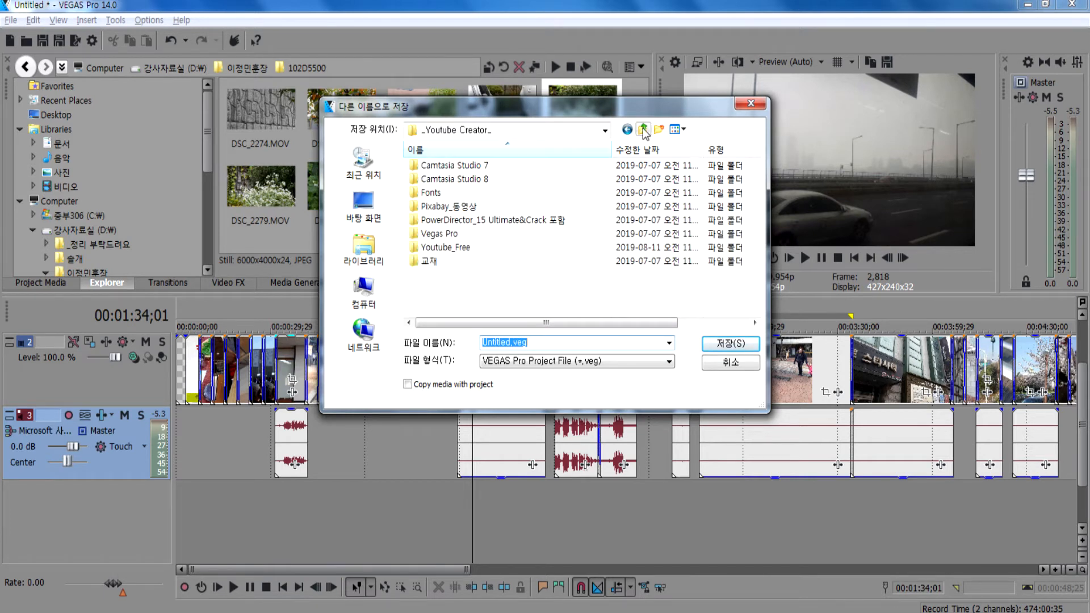
{"action": "left_click", "coordinate": [643, 130]}
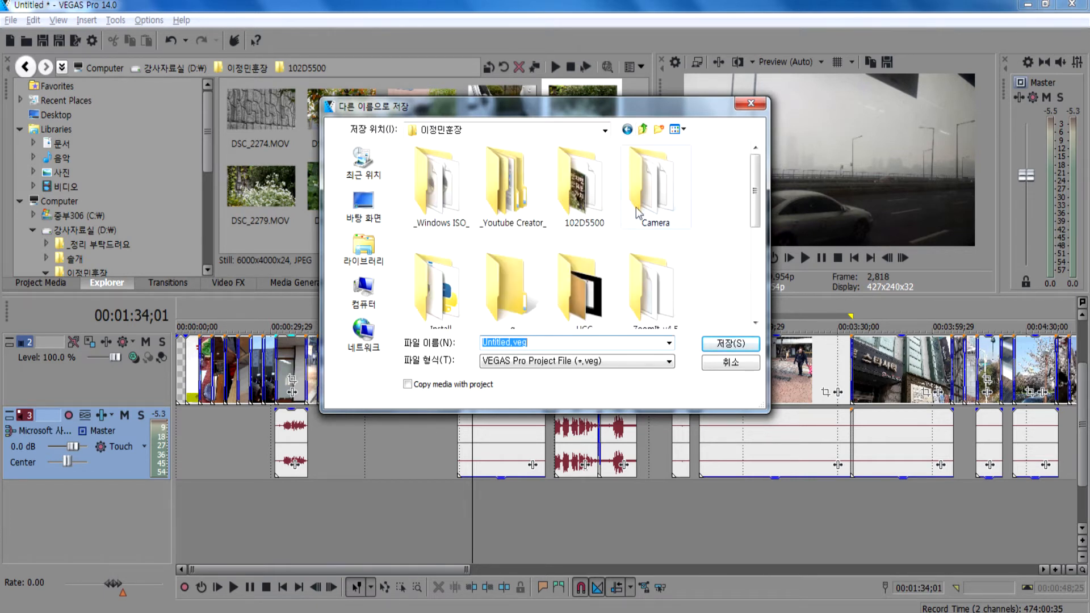
{"action": "left_click", "coordinate": [639, 214]}
{"action": "double_click", "coordinate": [660, 208]}
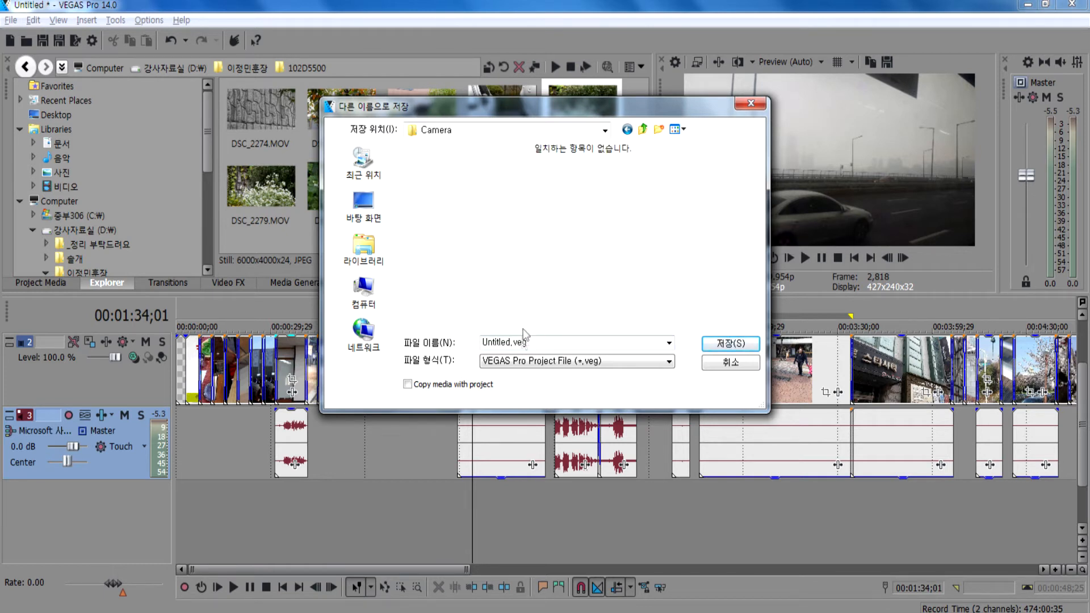
{"action": "double_click", "coordinate": [540, 345]}
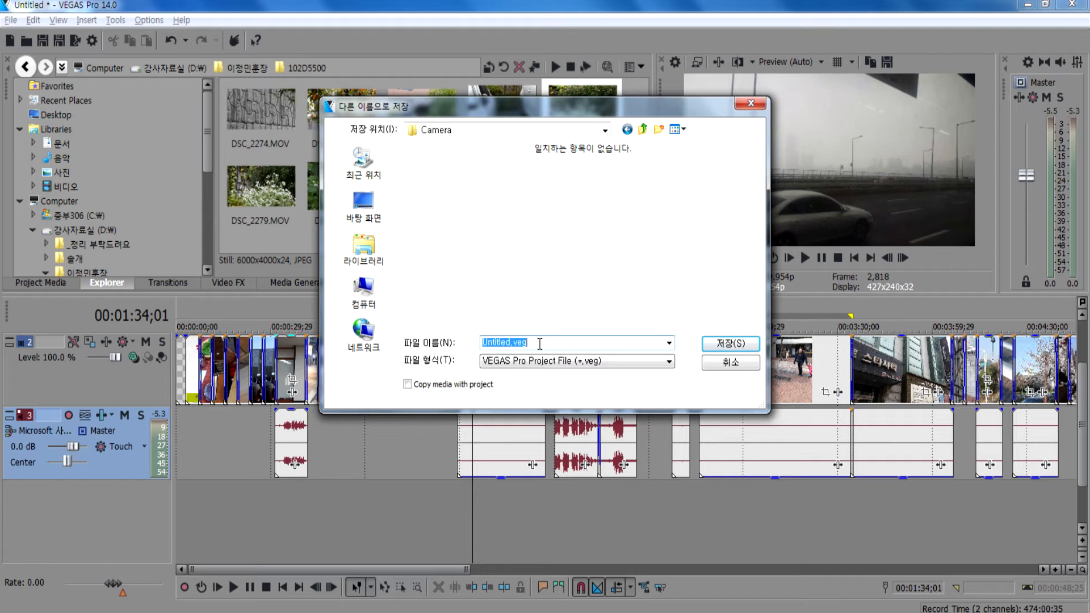
{"action": "type", "text": "dd"}
{"action": "left_click", "coordinate": [720, 347]}
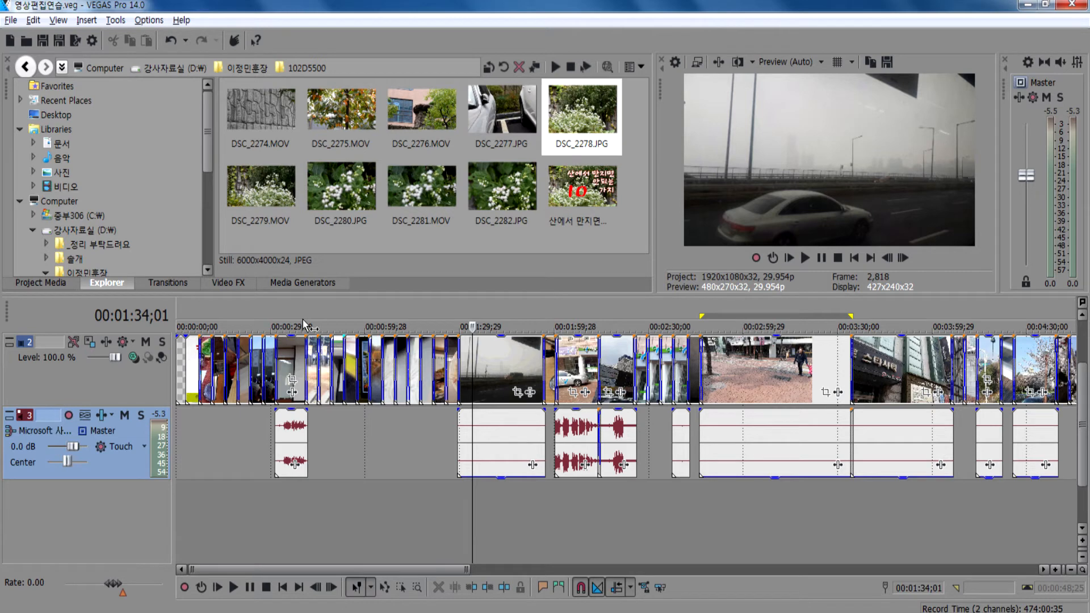
Select all events on the timeline, close the project and exit VEGAS Pro.
{"action": "key", "text": "ctrl+a"}
{"action": "left_click", "coordinate": [12, 20]}
{"action": "left_click", "coordinate": [24, 69]}
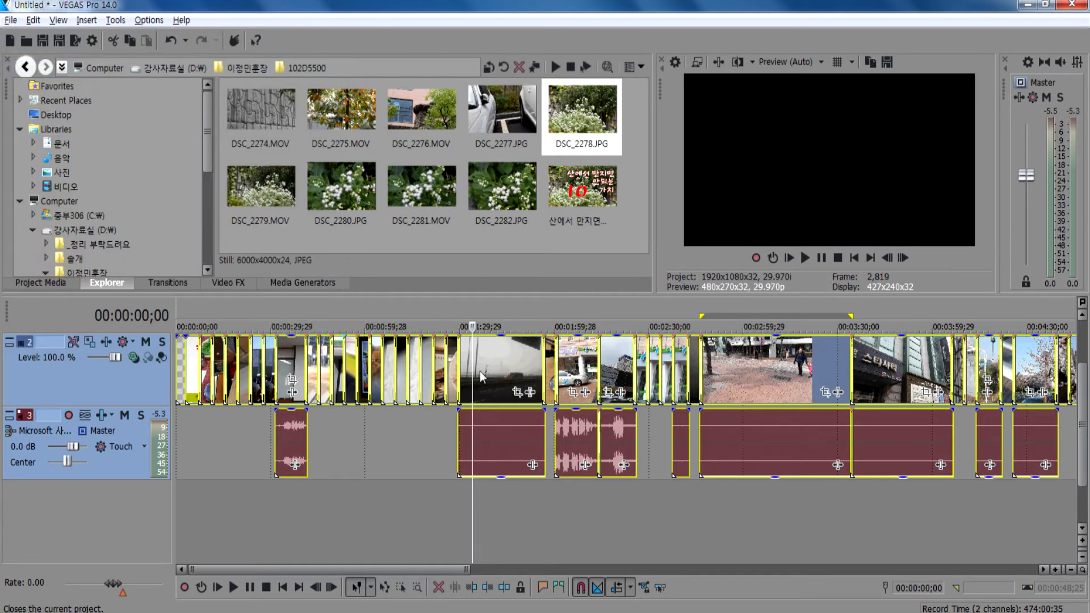
{"action": "left_click", "coordinate": [1072, 5]}
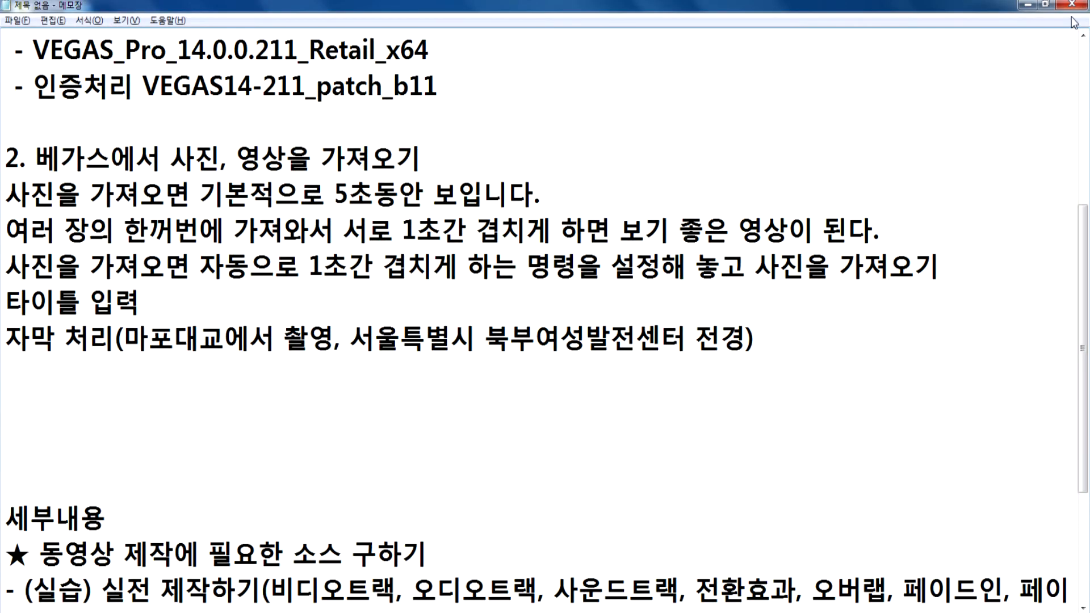
Minimize the Notepad lesson notes and start VEGAS Pro 14.0 again.
{"action": "left_click", "coordinate": [1028, 6]}
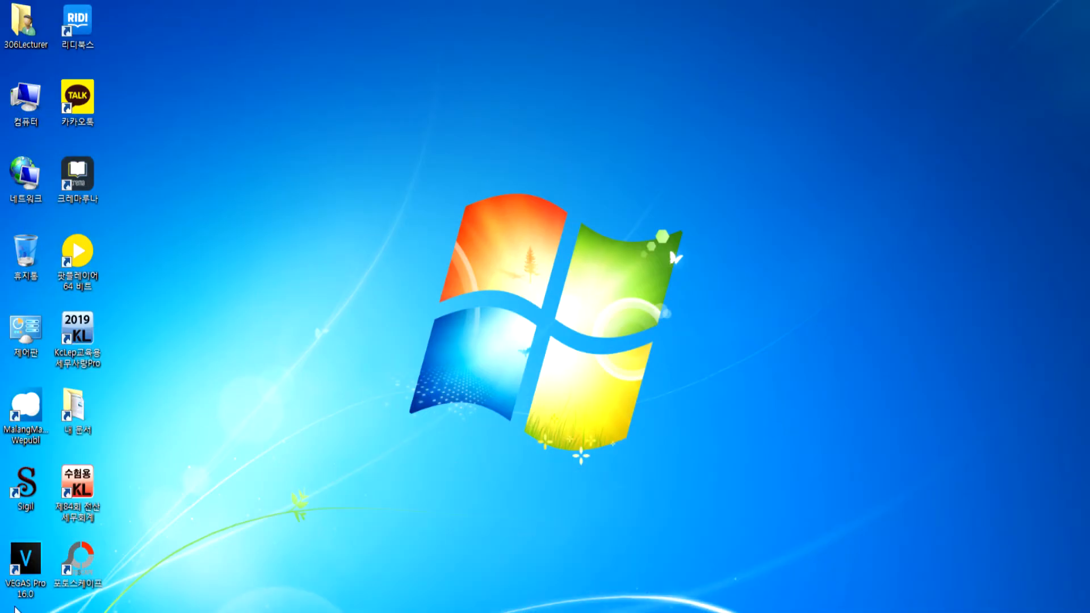
{"action": "left_click", "coordinate": [18, 609]}
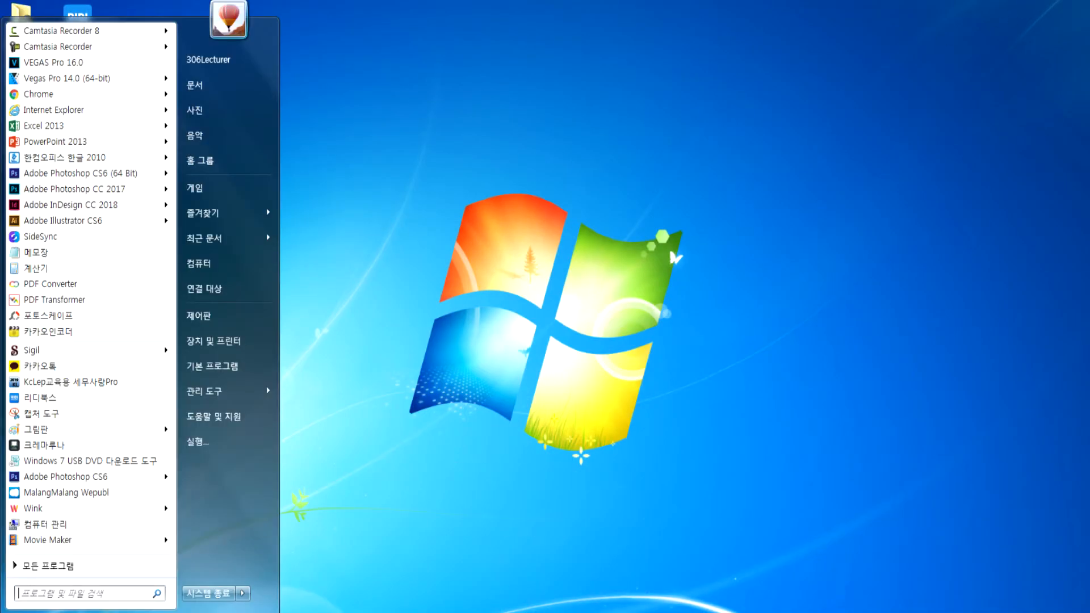
{"action": "left_click", "coordinate": [78, 63]}
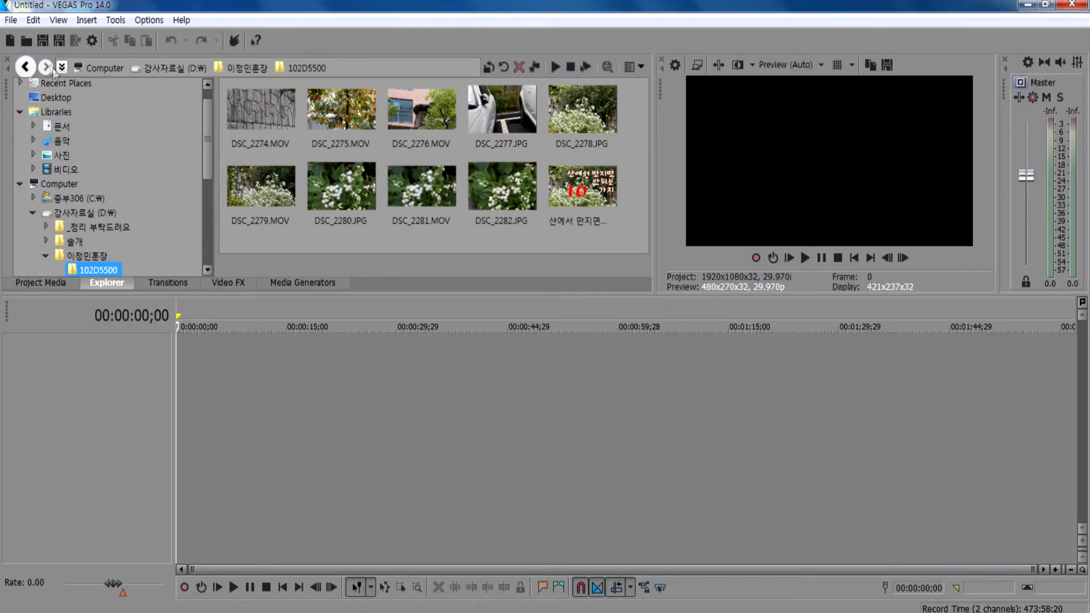
Open the saved project 영상편집연습.veg from the Camera folder on the D drive.
{"action": "left_click", "coordinate": [11, 20]}
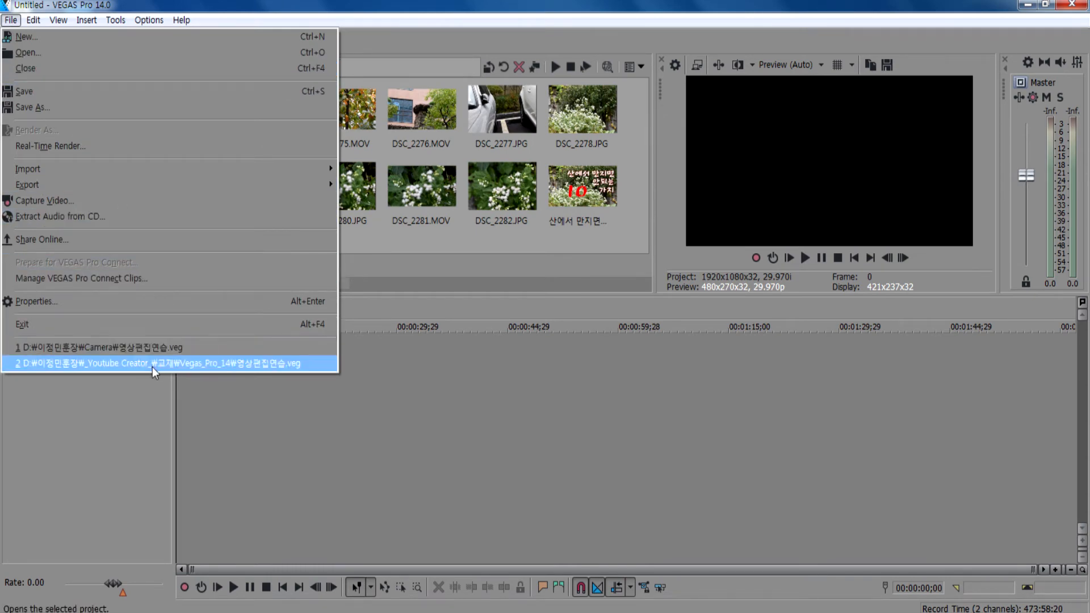
{"action": "left_click", "coordinate": [28, 52]}
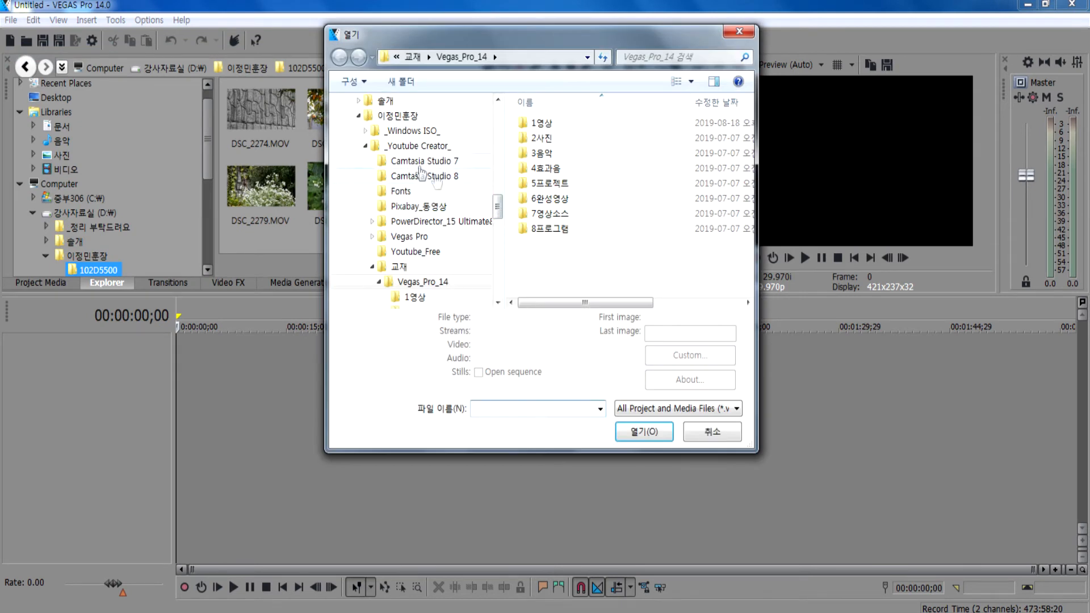
{"action": "left_click", "coordinate": [359, 116]}
{"action": "scroll", "coordinate": [386, 211], "scroll_direction": "up", "scroll_amount": 4}
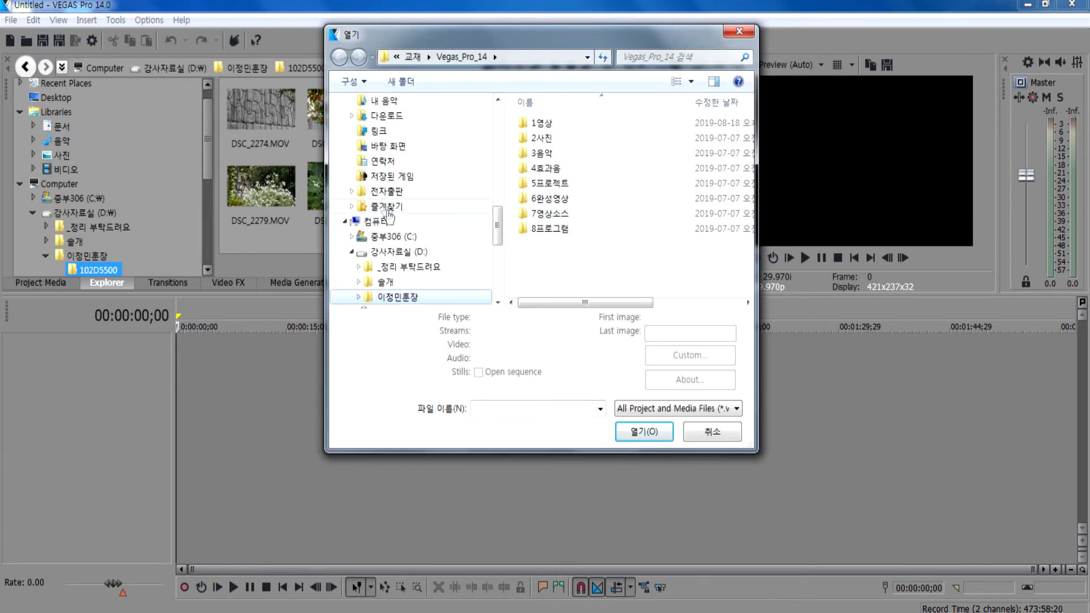
{"action": "left_click", "coordinate": [398, 251]}
{"action": "double_click", "coordinate": [537, 152]}
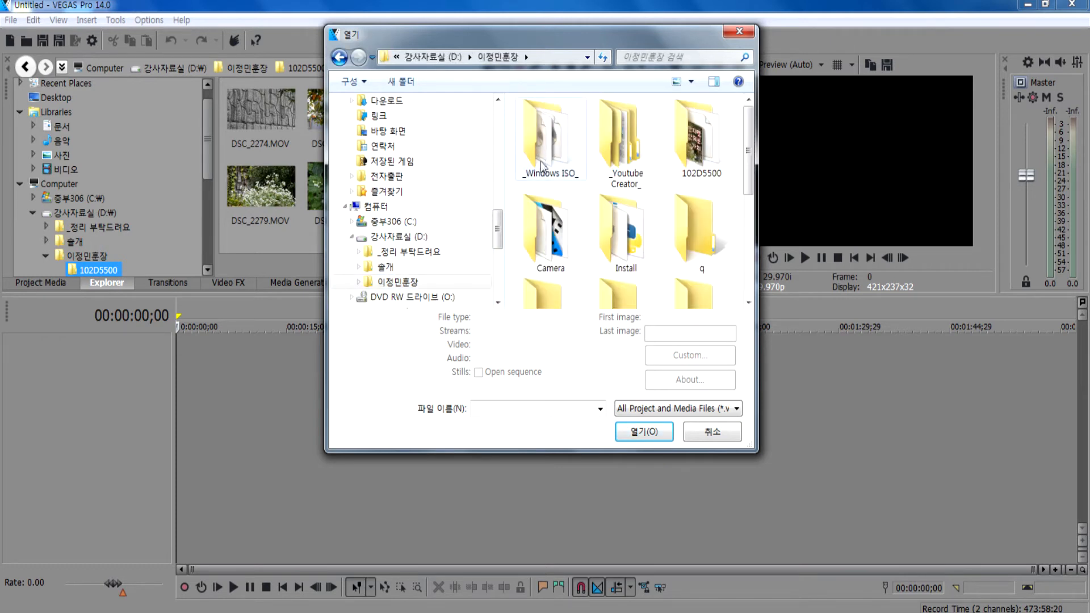
{"action": "double_click", "coordinate": [548, 243]}
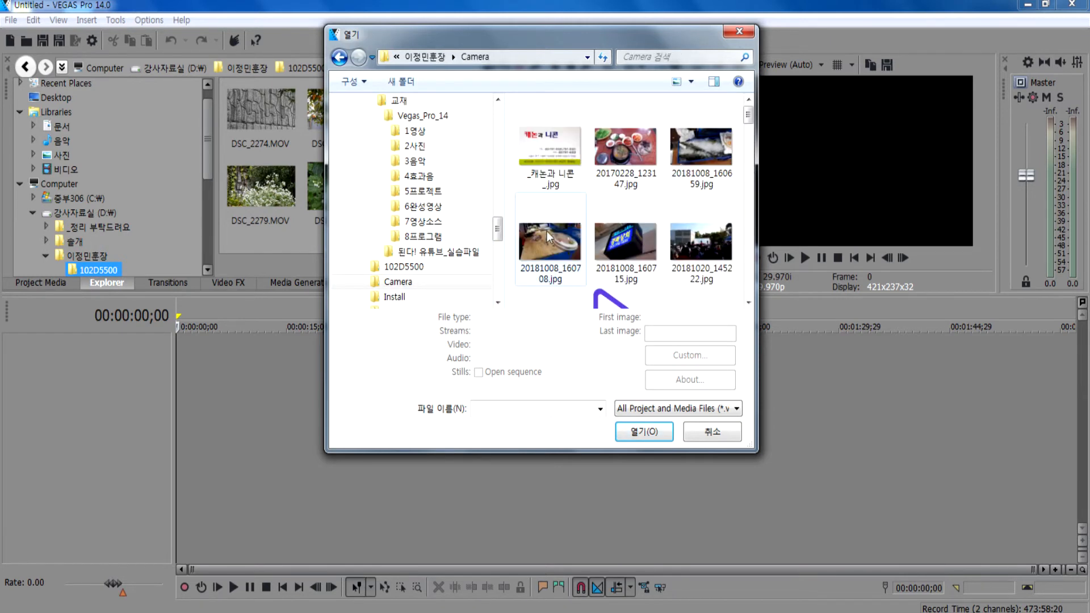
{"action": "scroll", "coordinate": [543, 353], "scroll_direction": "down", "scroll_amount": 10}
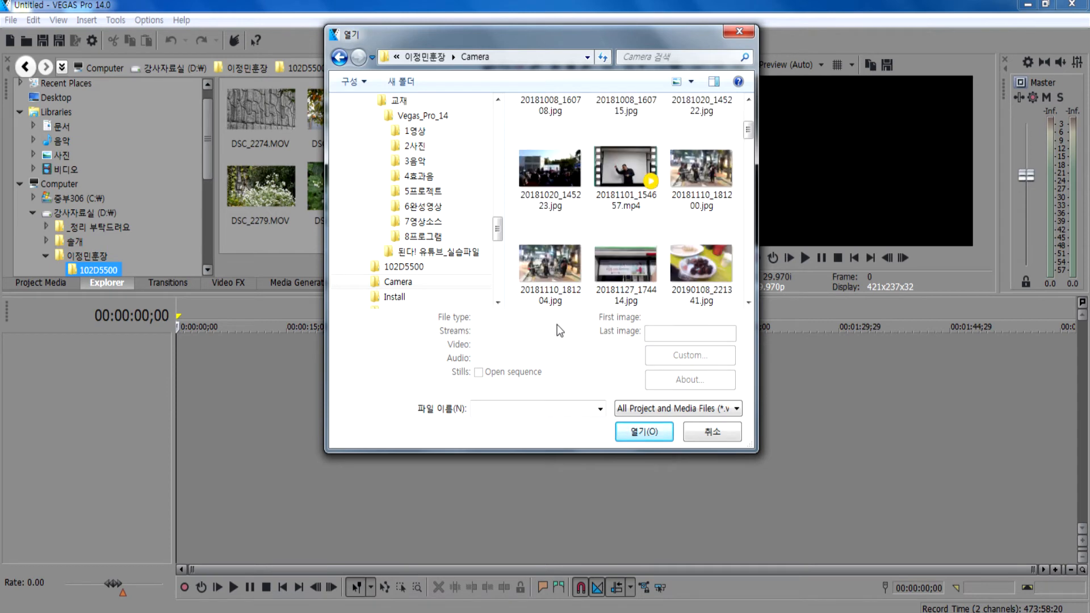
{"action": "scroll", "coordinate": [558, 319], "scroll_direction": "down", "scroll_amount": 3}
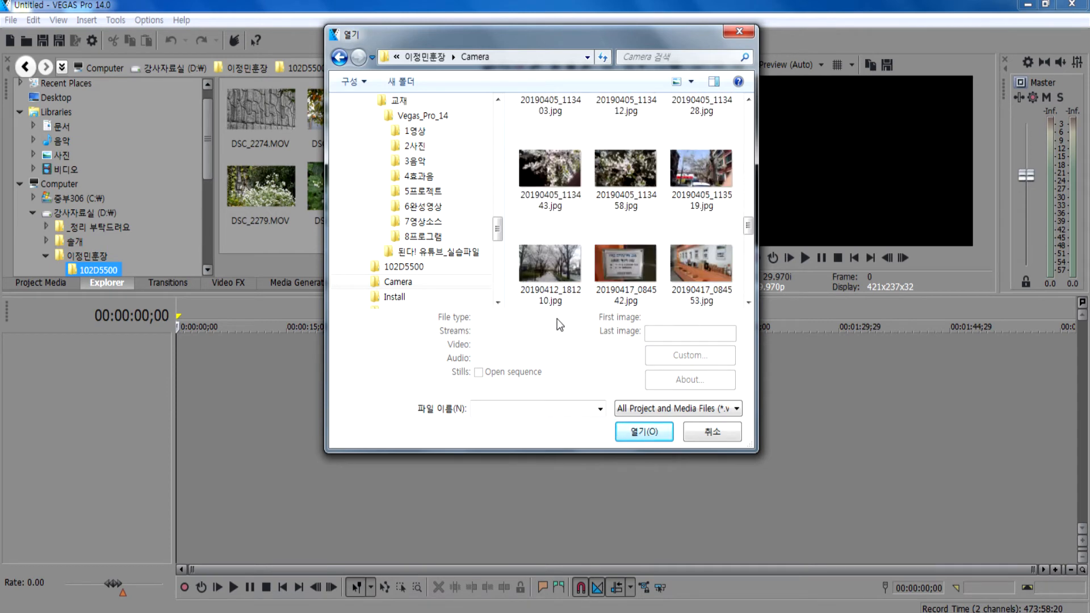
{"action": "scroll", "coordinate": [558, 315], "scroll_direction": "down", "scroll_amount": 5}
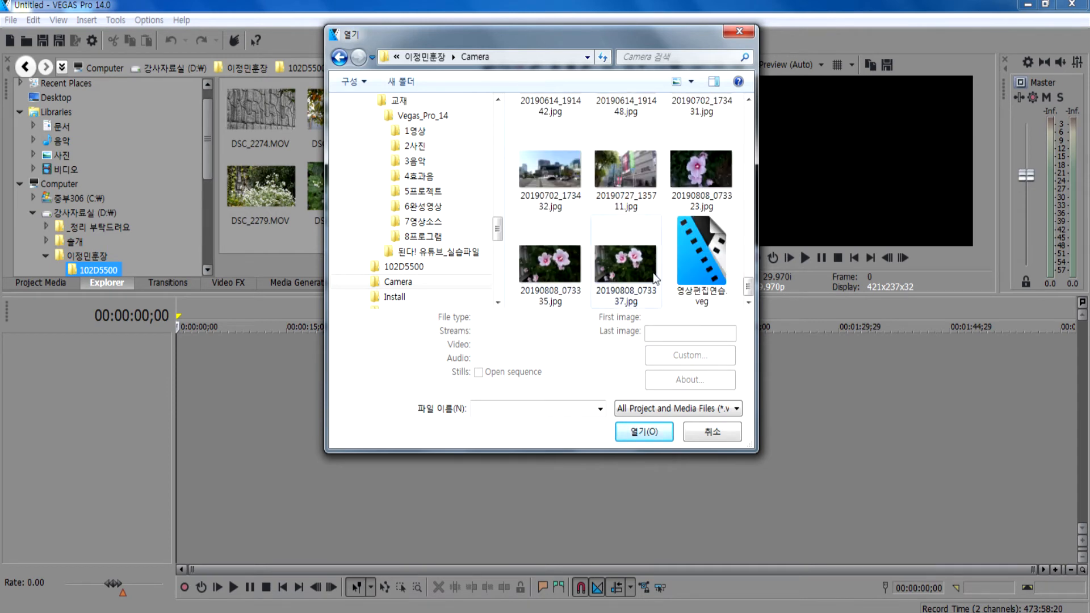
{"action": "left_click", "coordinate": [707, 245]}
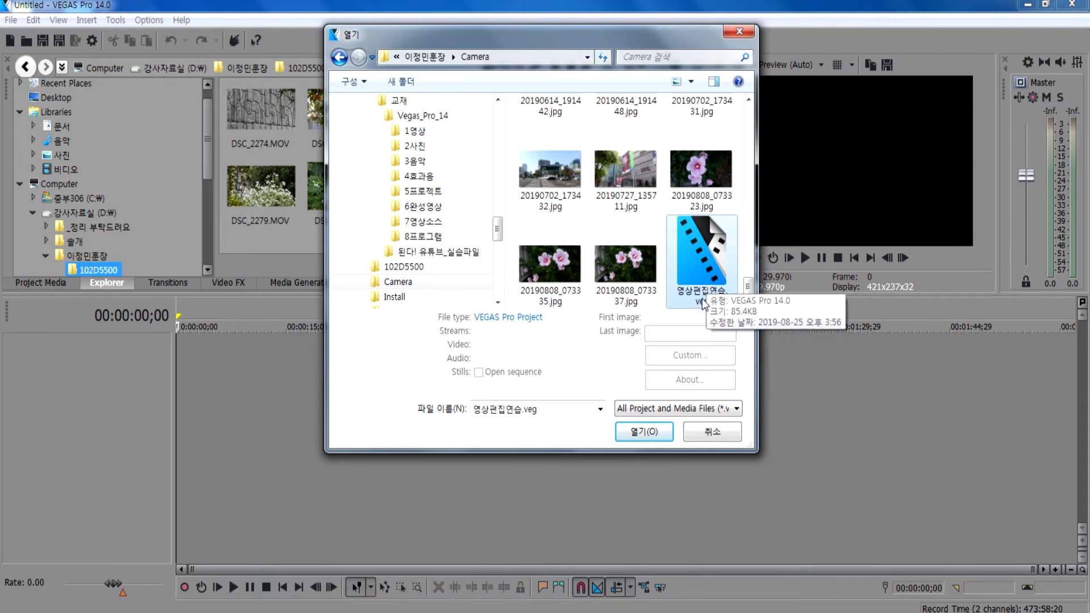
{"action": "left_click", "coordinate": [647, 431]}
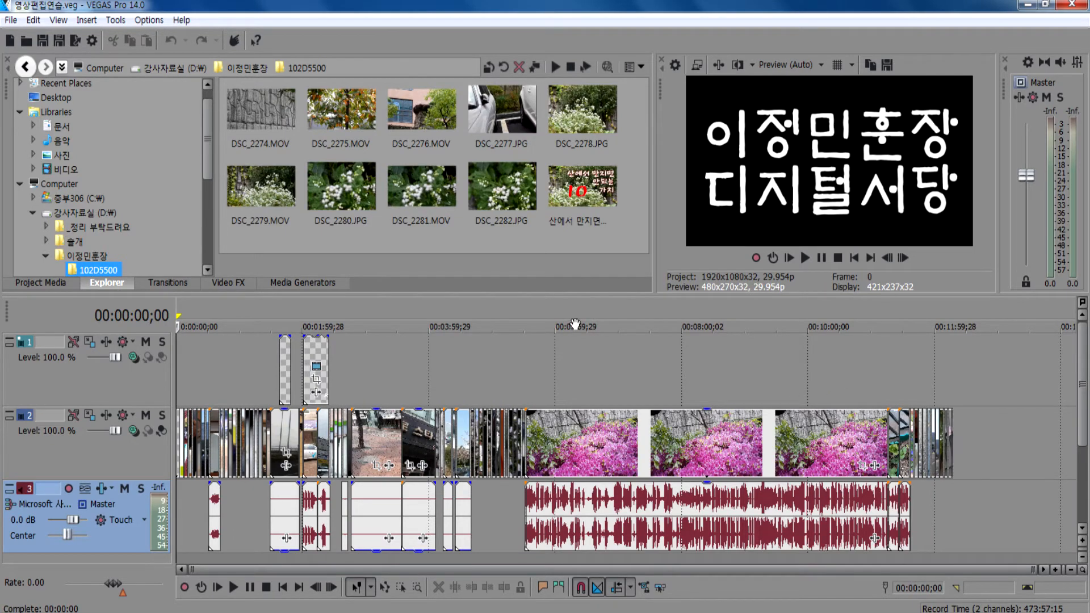
Reduce the track heights and preview the pink flower clip at about 00:06:14 and 00:05:48.
{"action": "left_click", "coordinate": [1081, 560]}
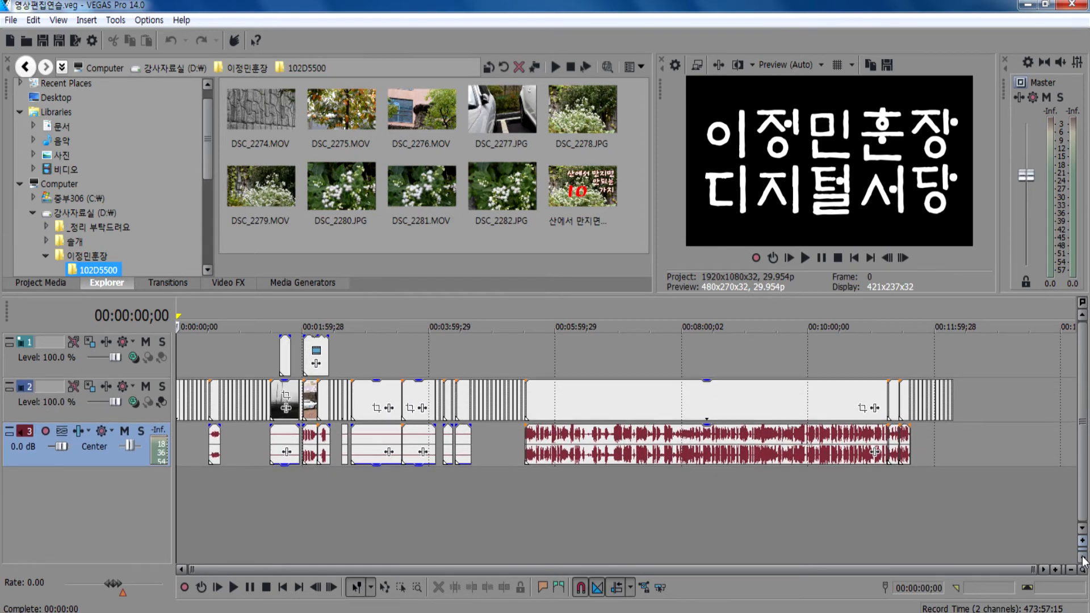
{"action": "left_click", "coordinate": [570, 345]}
{"action": "left_click", "coordinate": [547, 471]}
{"action": "scroll", "coordinate": [547, 471], "scroll_direction": "up", "scroll_amount": 3}
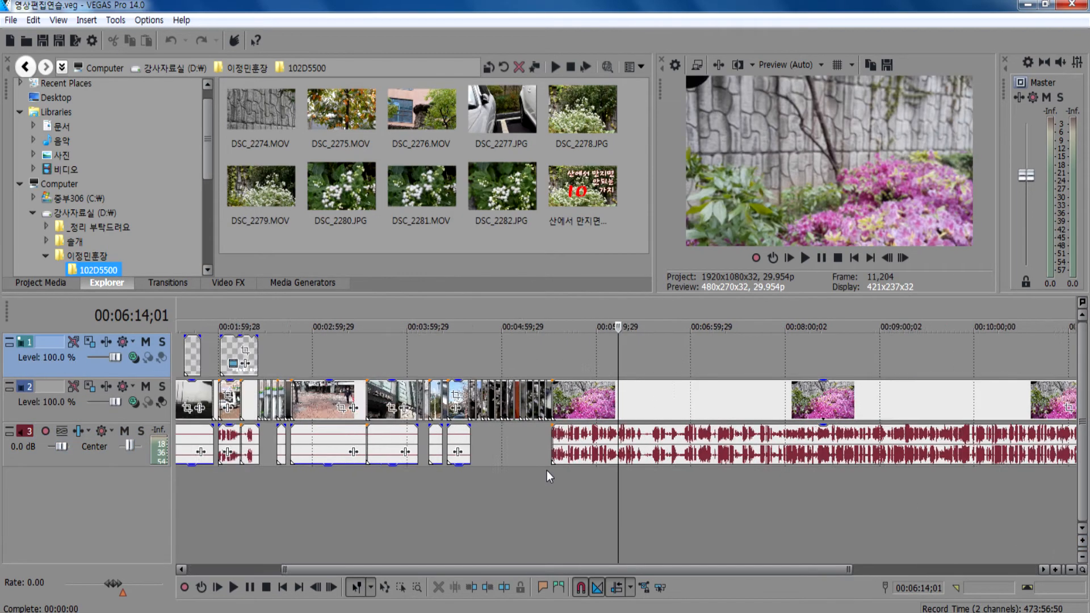
{"action": "scroll", "coordinate": [556, 475], "scroll_direction": "down", "scroll_amount": 3}
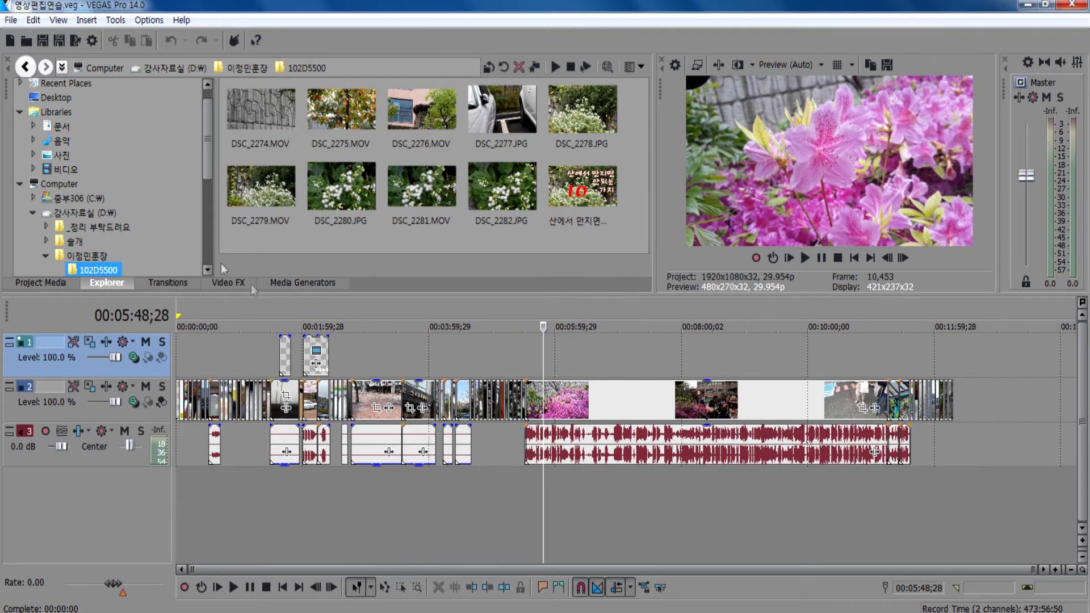
Preview the long clip at about 00:10:14 and the caption 서울특별시 북부여성발전센터 전경 at about 00:02:06.
{"action": "left_click", "coordinate": [10, 20]}
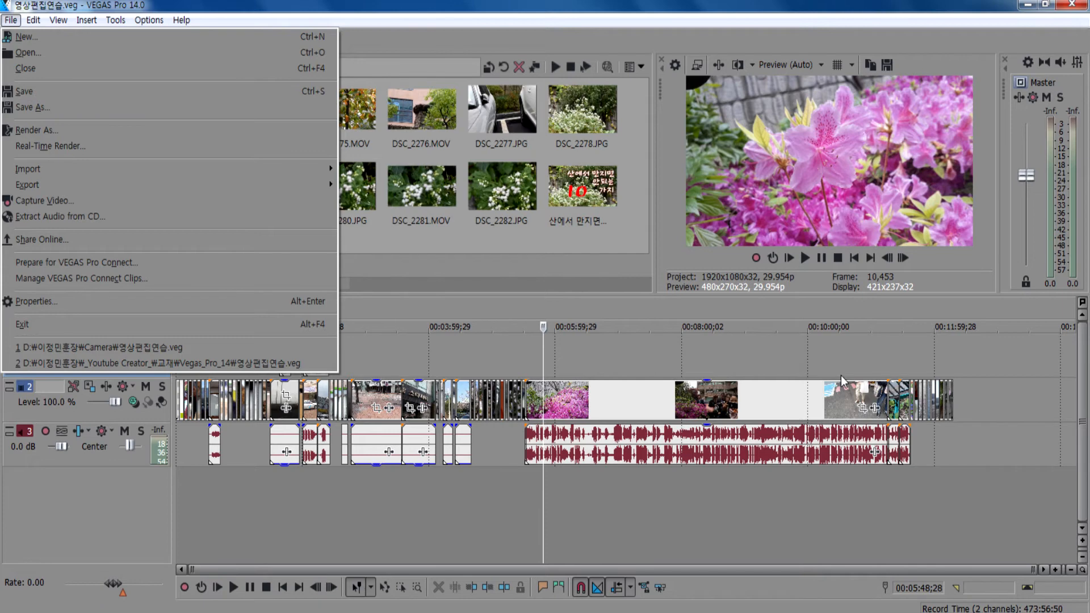
{"action": "left_click", "coordinate": [825, 400]}
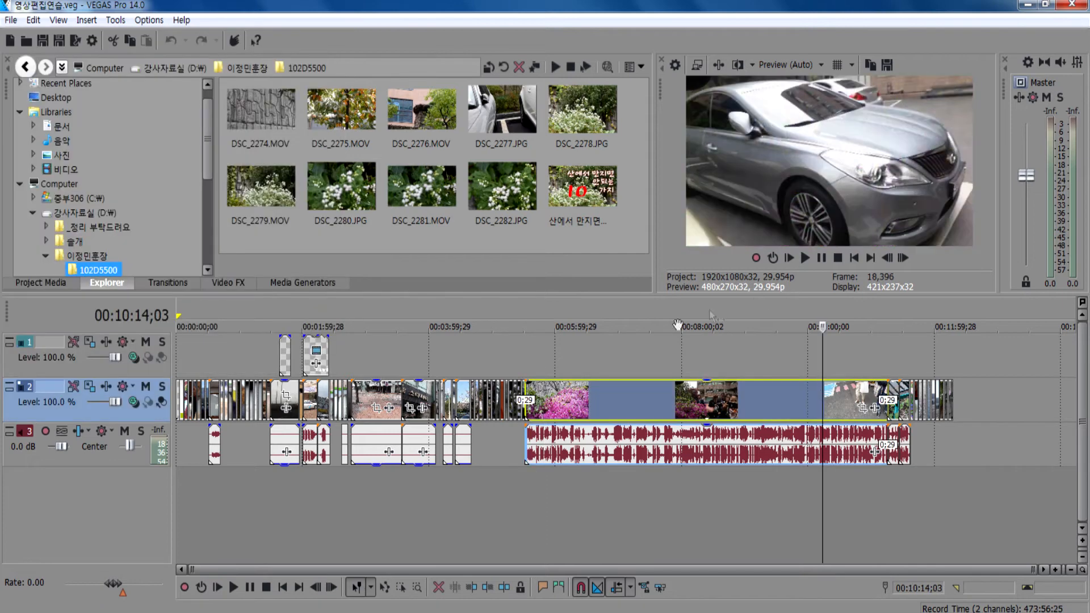
{"action": "left_click", "coordinate": [311, 363]}
{"action": "scroll", "coordinate": [315, 363], "scroll_direction": "up", "scroll_amount": 1}
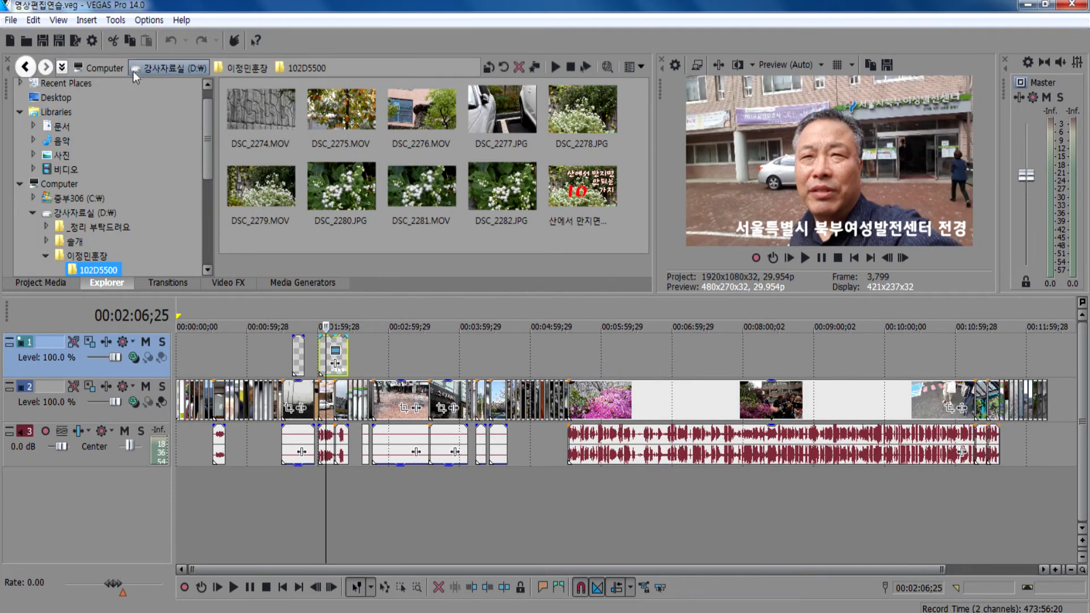
Save the reopened project under its existing file name.
{"action": "left_click", "coordinate": [11, 20]}
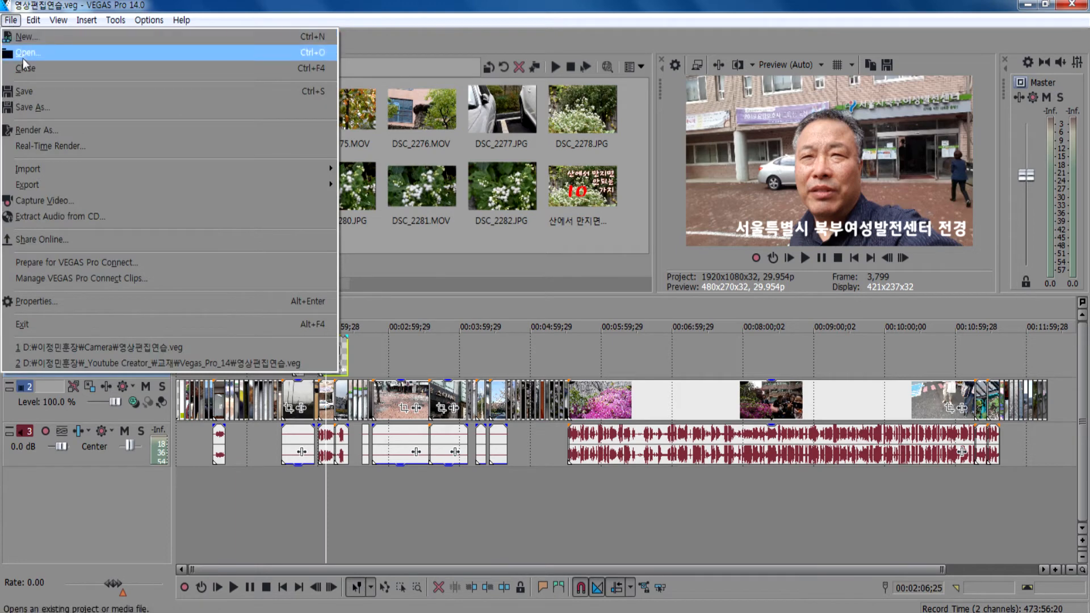
{"action": "left_click", "coordinate": [25, 93]}
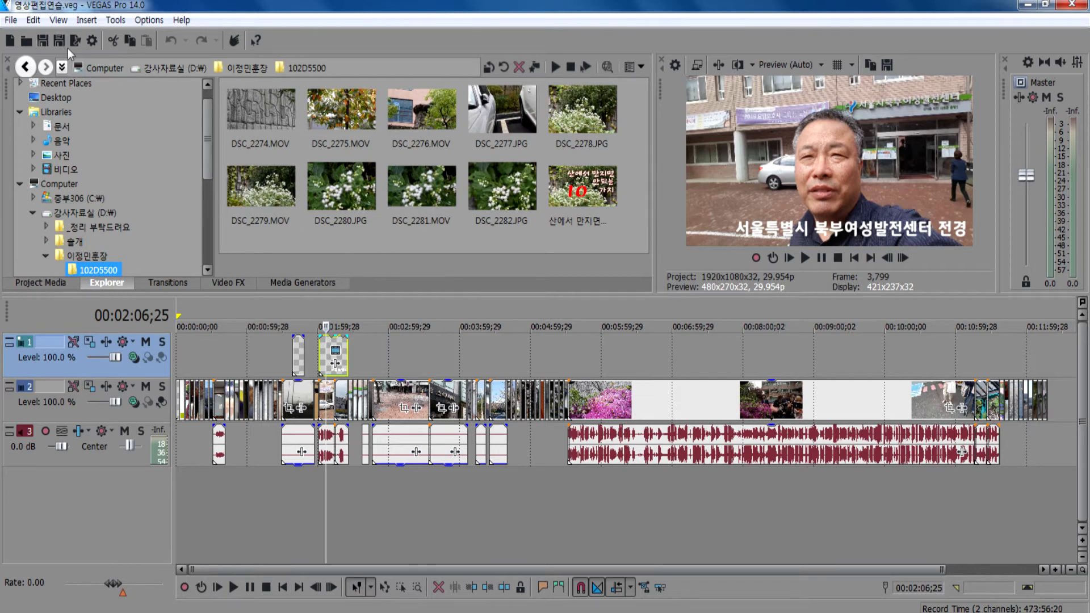
{"action": "left_click", "coordinate": [11, 19]}
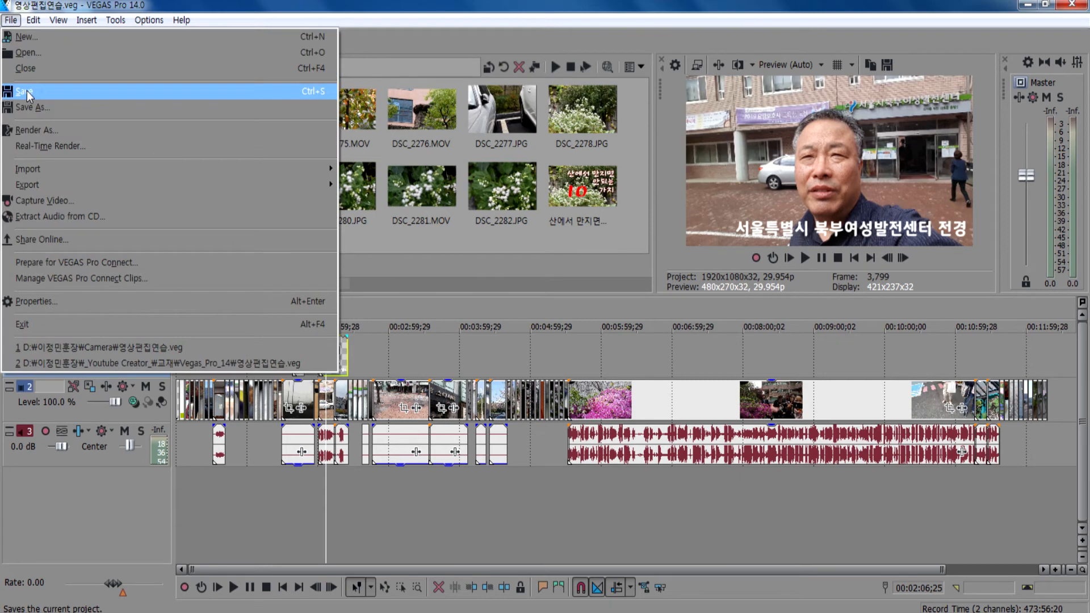
{"action": "left_click", "coordinate": [27, 95]}
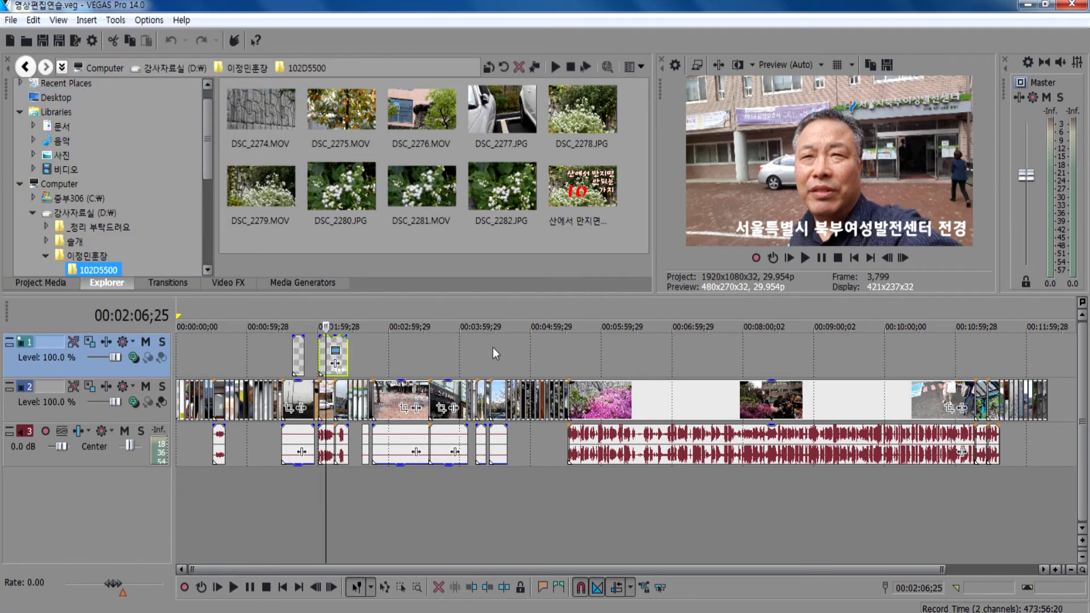
Switch to the Notepad lesson notes and add the line 중간 중간에 저장 below the 자막 처리 line.
{"action": "mouse_move", "coordinate": [274, 612]}
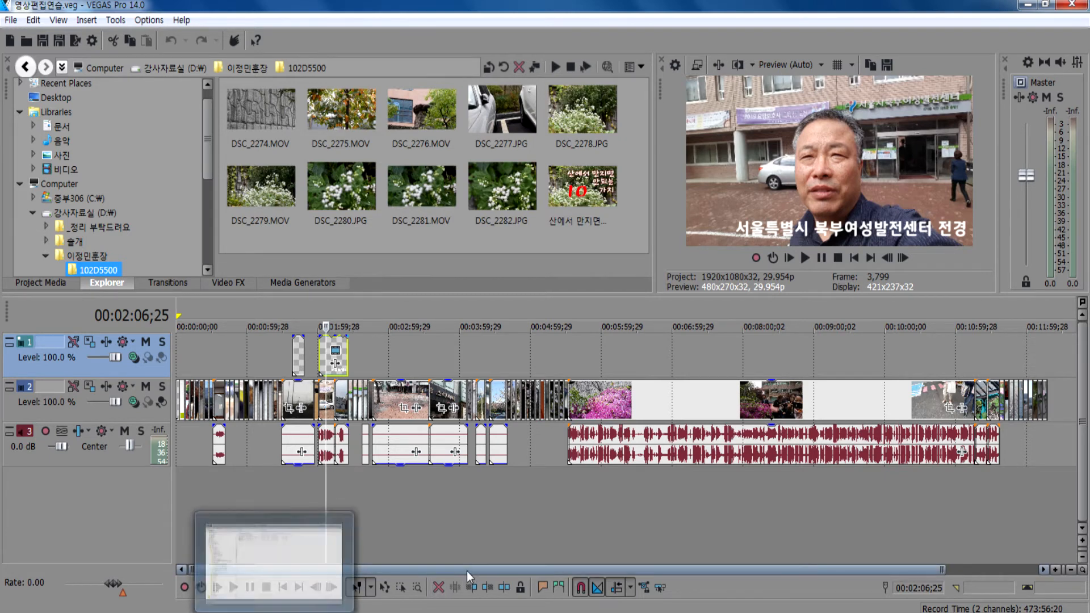
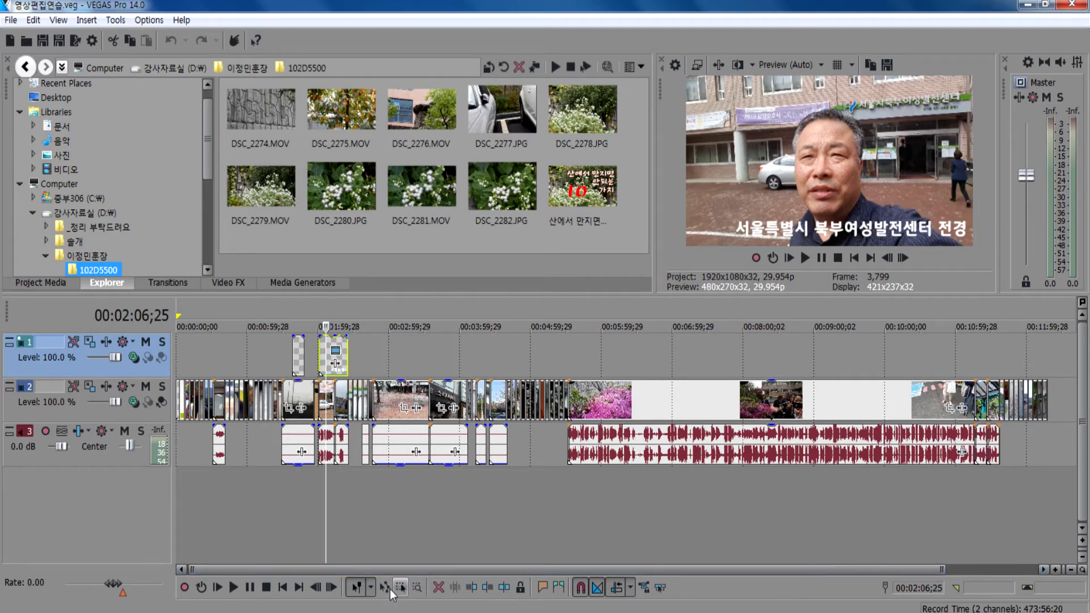
{"action": "key", "text": "alt+Tab"}
{"action": "key", "text": "alt+Tab"}
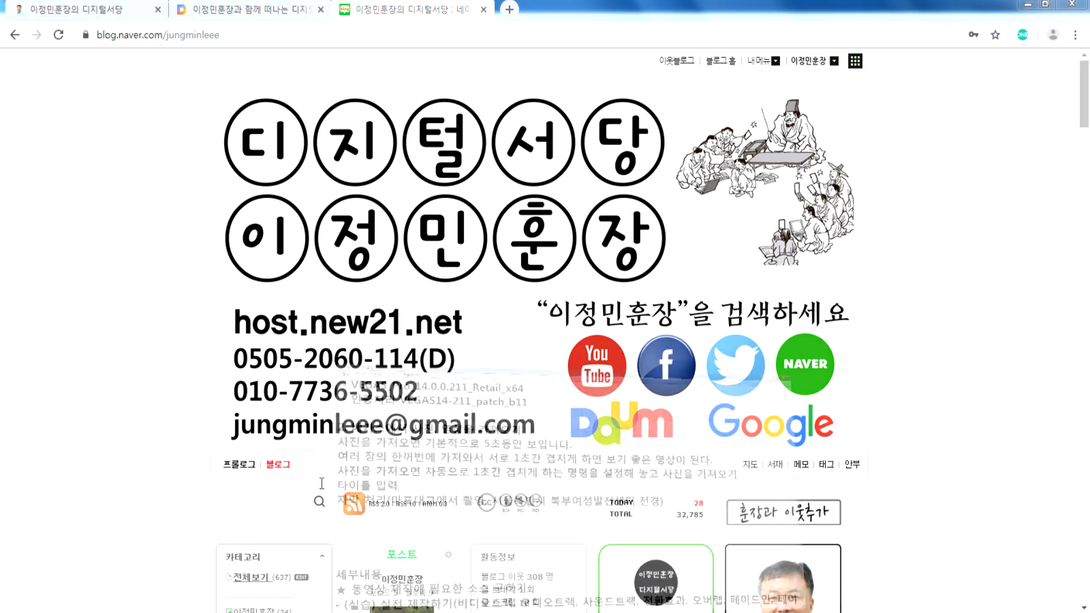
{"action": "type", "text": "중"}
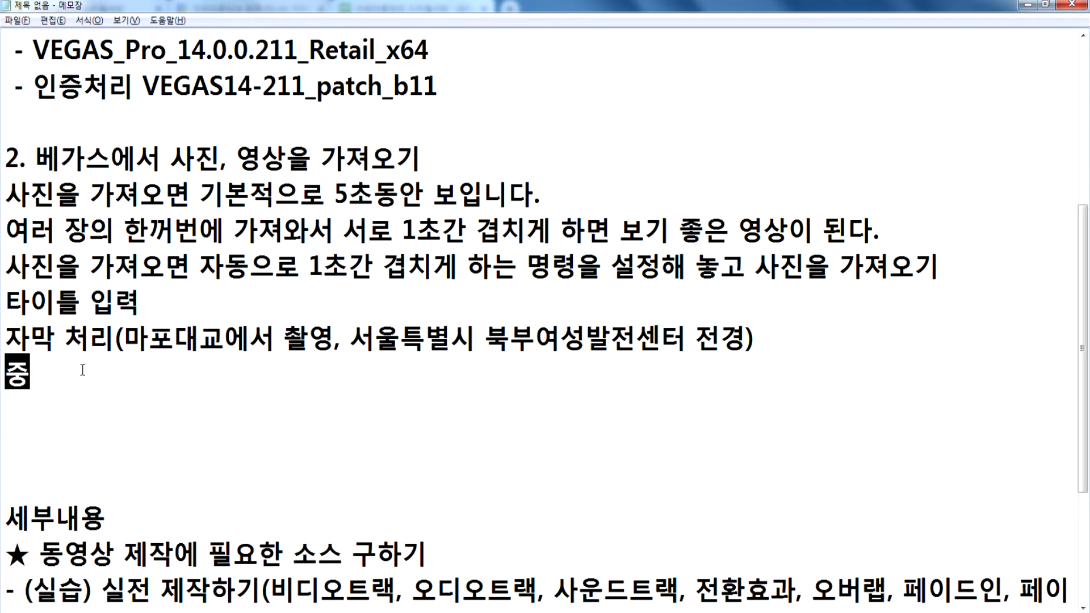
{"action": "type", "text": "간 중가ㄴ에 저지ㅏㅇ"}
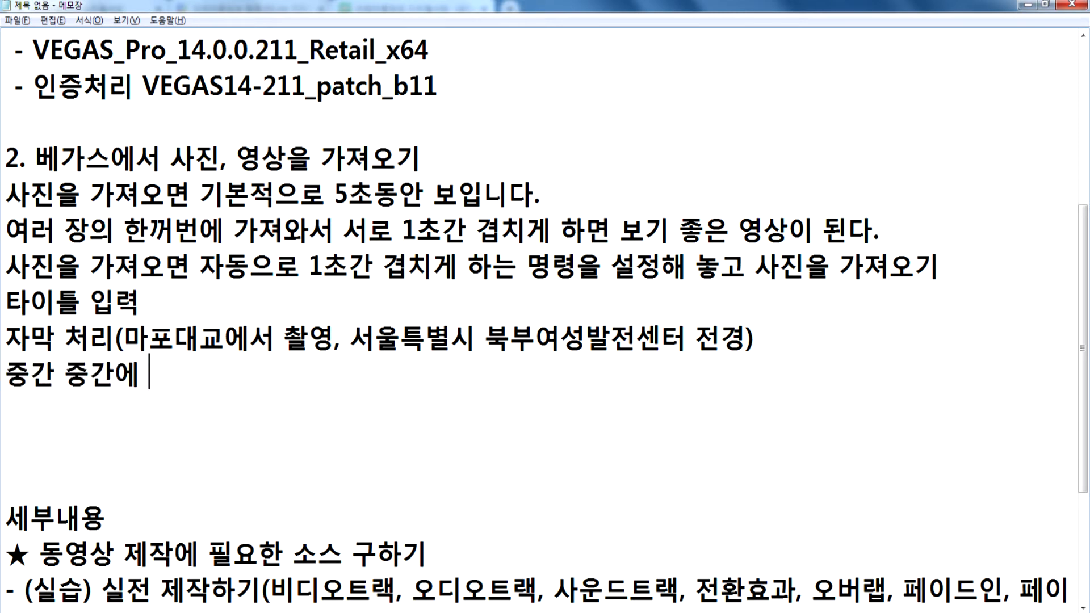
{"action": "key", "text": "BackSpace"}
{"action": "key", "text": "BackSpace"}
{"action": "key", "text": "BackSpace"}
{"action": "type", "text": "장"}
{"action": "key", "text": "Return"}
Add the line 최종적으로 내보내기(렌더링) below 중간 중간에 저장 in the notes.
{"action": "type", "text": "초ㅓㅣ"}
{"action": "key", "text": "BackSpace"}
{"action": "key", "text": "BackSpace"}
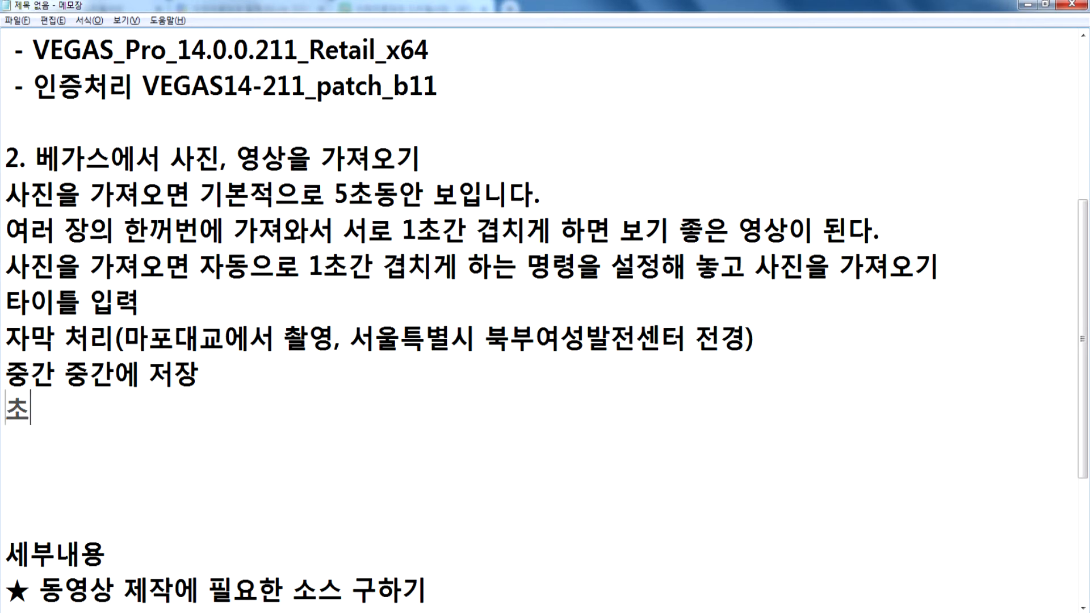
{"action": "type", "text": "ㅣ종적으로 ㅂㅂ"}
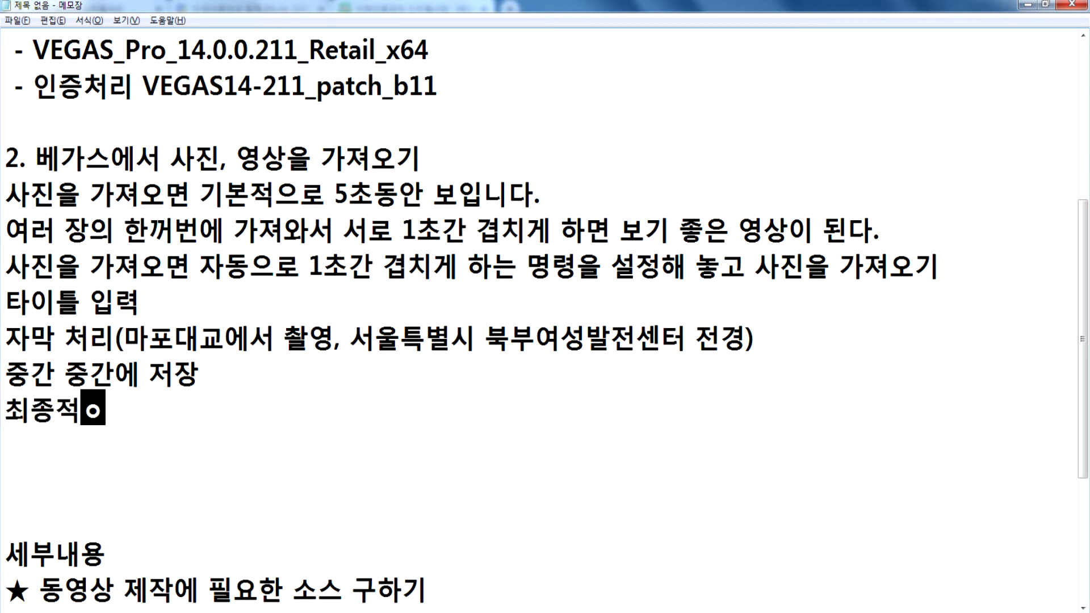
{"action": "key", "text": "BackSpace"}
{"action": "key", "text": "BackSpace"}
{"action": "type", "text": "내보"}
{"action": "key", "text": "BackSpace"}
{"action": "type", "text": "내기(레[ㄴ"}
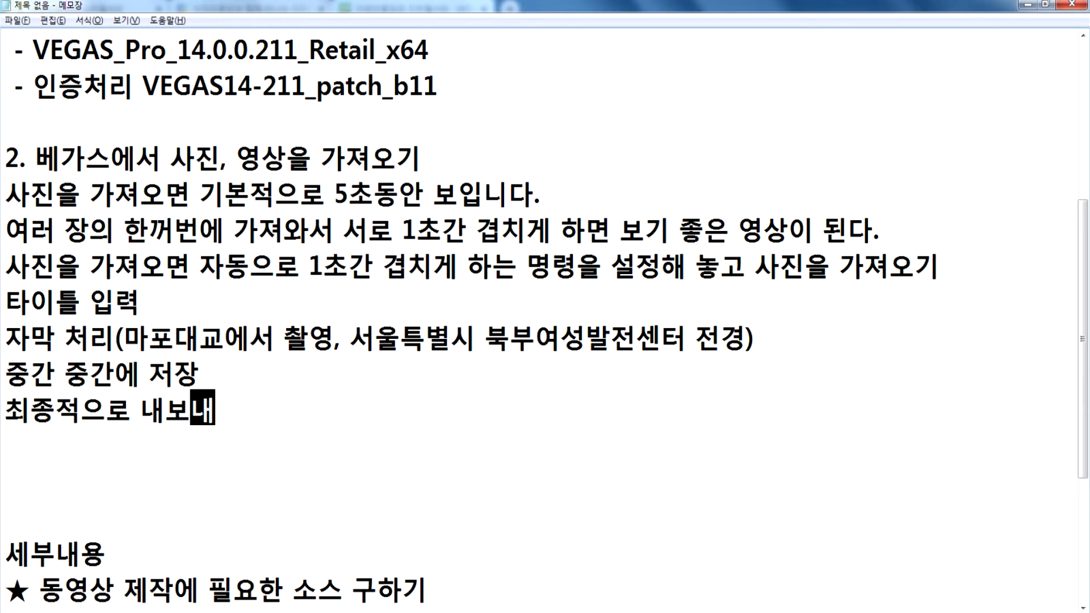
{"action": "key", "text": "BackSpace"}
{"action": "key", "text": "BackSpace"}
{"action": "type", "text": "ㄴ더링"}
{"action": "type", "text": ")"}
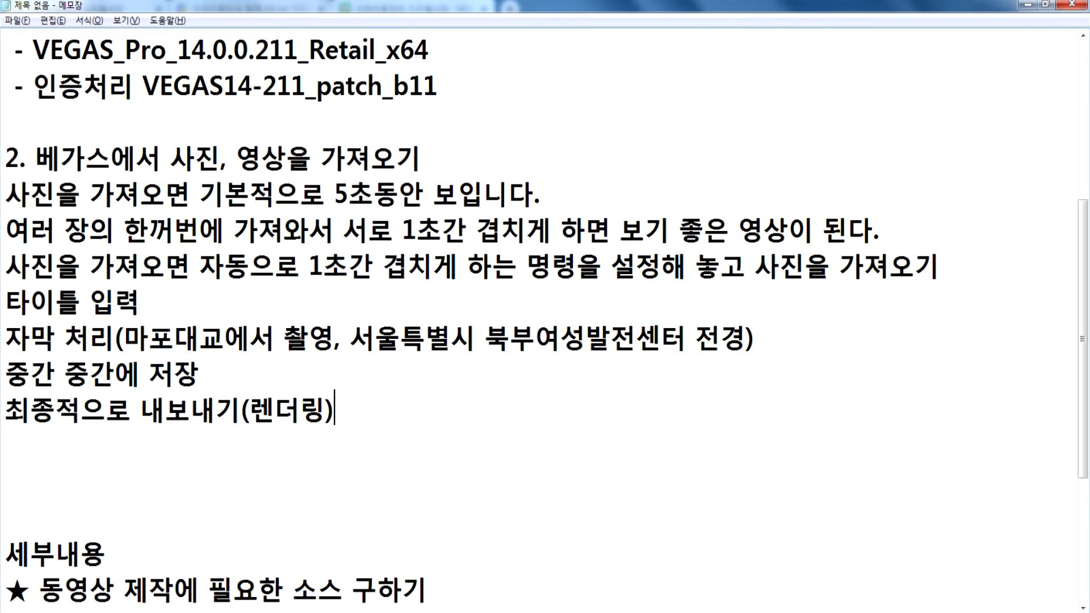
Switch back to VEGAS Pro and preview the caption 마포대교에서 촬영 at about 00:01:41.
{"action": "key", "text": "alt+Tab"}
{"action": "key", "text": "alt+Tab"}
{"action": "key", "text": "alt+Tab"}
{"action": "left_click", "coordinate": [177, 444]}
{"action": "scroll", "coordinate": [177, 445], "scroll_direction": "up", "scroll_amount": 3}
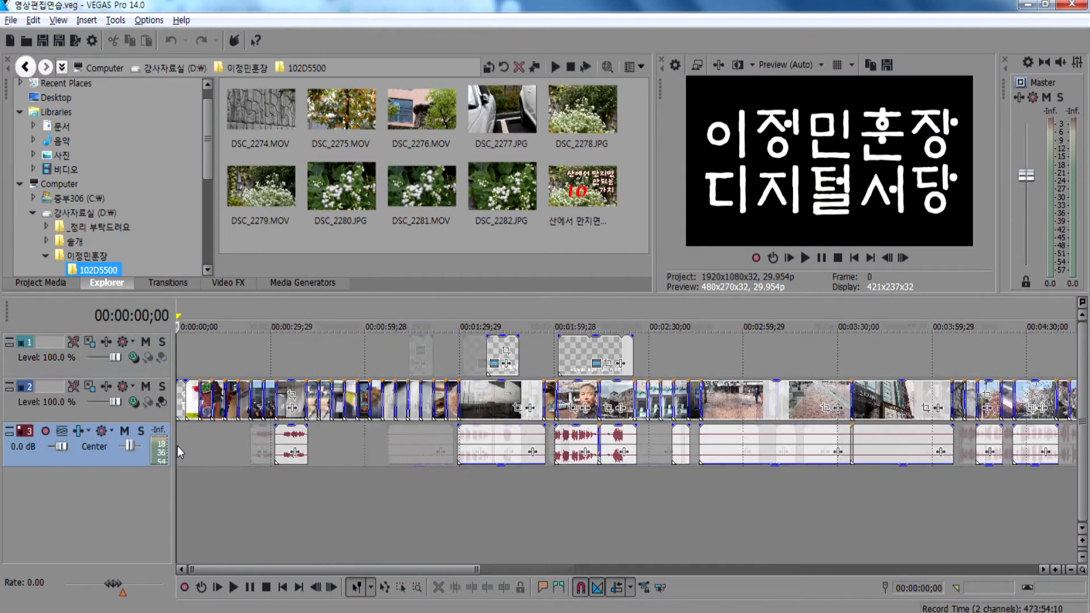
{"action": "left_click", "coordinate": [500, 348]}
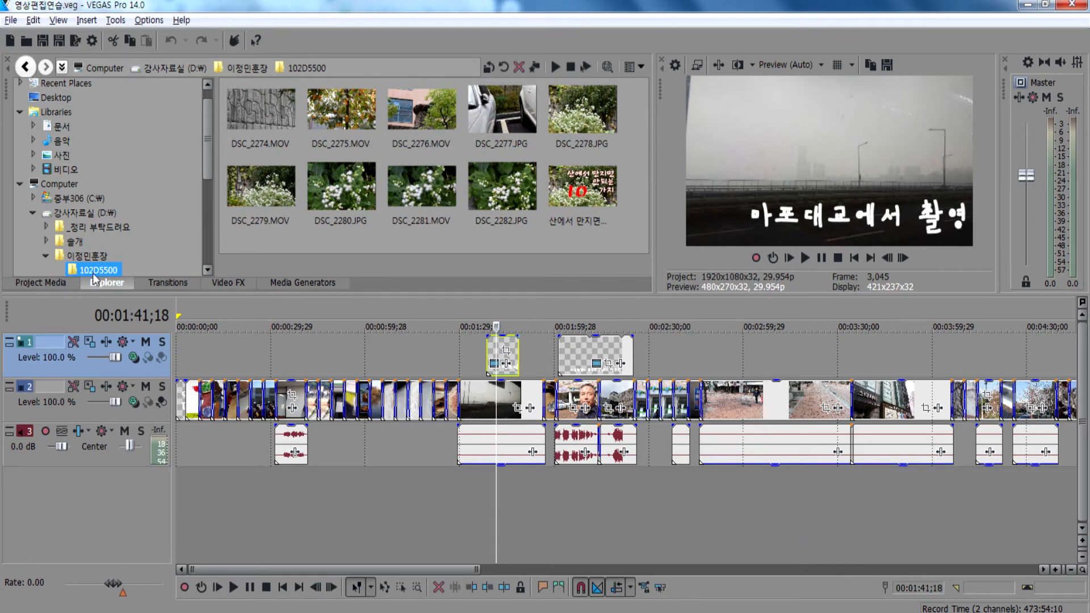
Place Sleep Away.mp3 from the Sample Music library on a new audio track at the project start and play it.
{"action": "left_click_drag", "start_coordinate": [208, 164], "coordinate": [209, 161]}
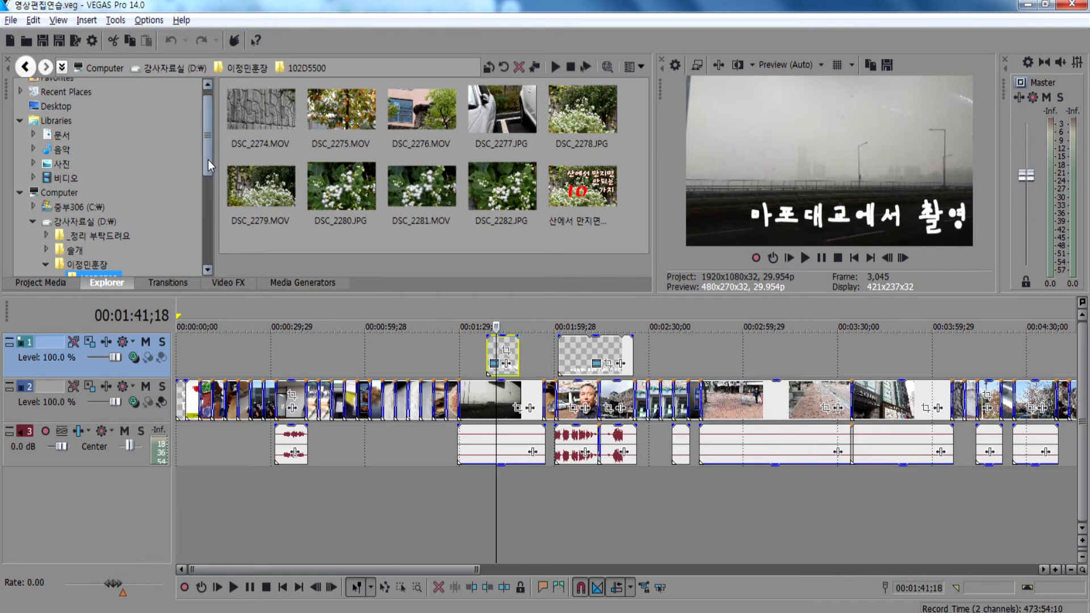
{"action": "left_click", "coordinate": [70, 149]}
{"action": "double_click", "coordinate": [263, 131]}
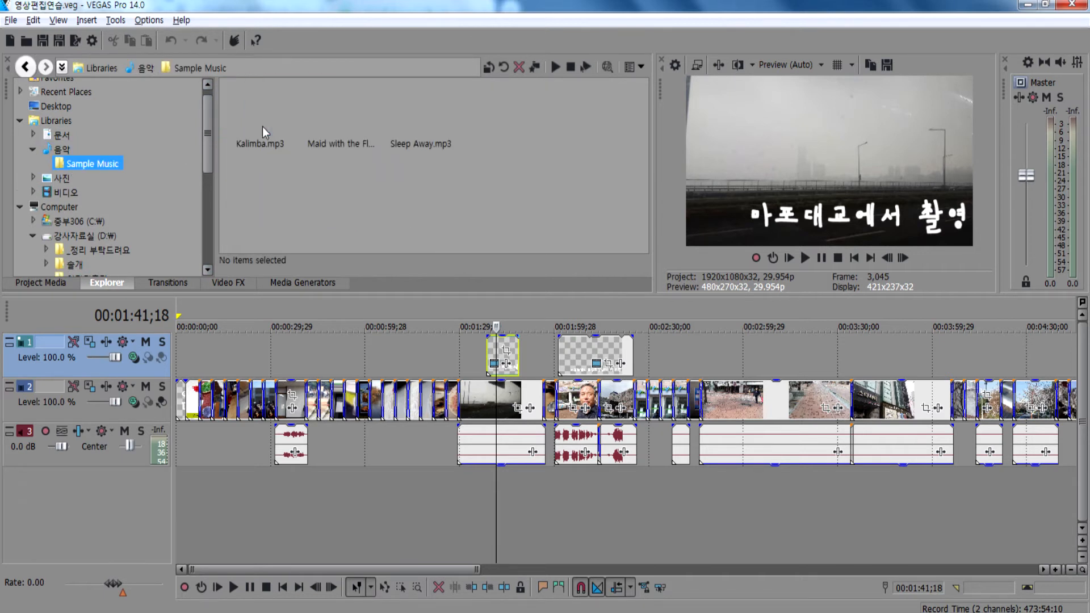
{"action": "left_click", "coordinate": [249, 105]}
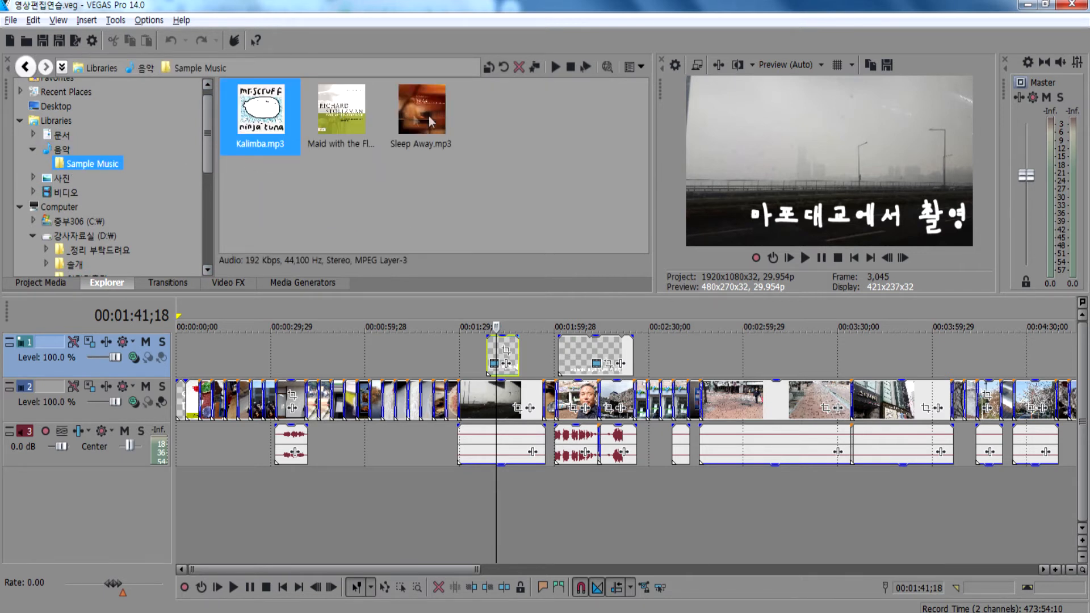
{"action": "left_click_drag", "start_coordinate": [423, 100], "coordinate": [176, 506]}
{"action": "left_click", "coordinate": [191, 497]}
{"action": "left_click", "coordinate": [805, 257]}
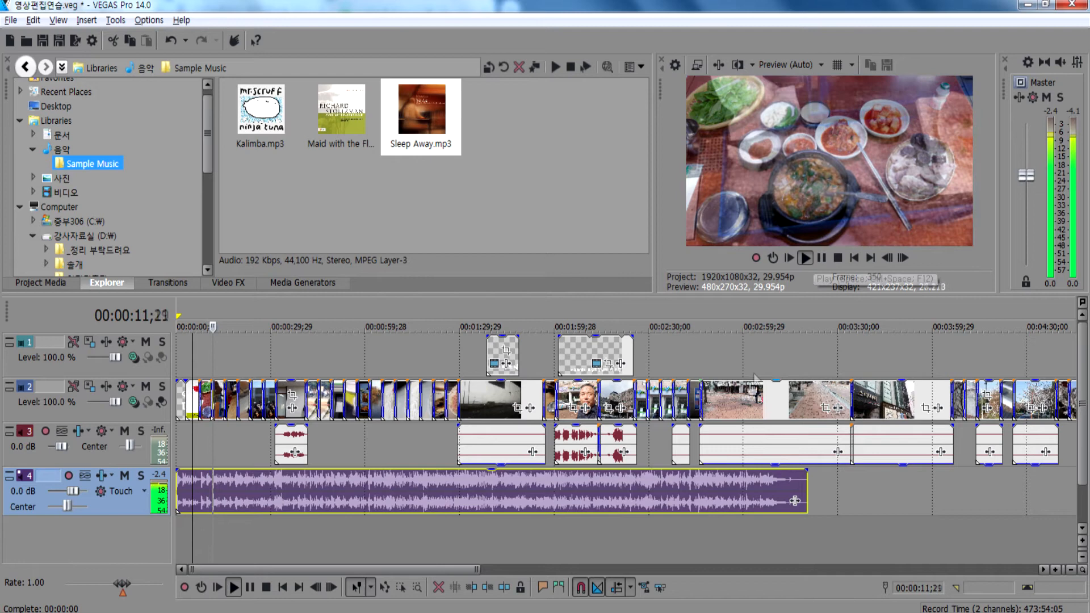
Add Maid with the Fl... and Kalimba.mp3 end to end after Sleep Away.mp3 on the music track.
{"action": "scroll", "coordinate": [640, 493], "scroll_direction": "down", "scroll_amount": 4}
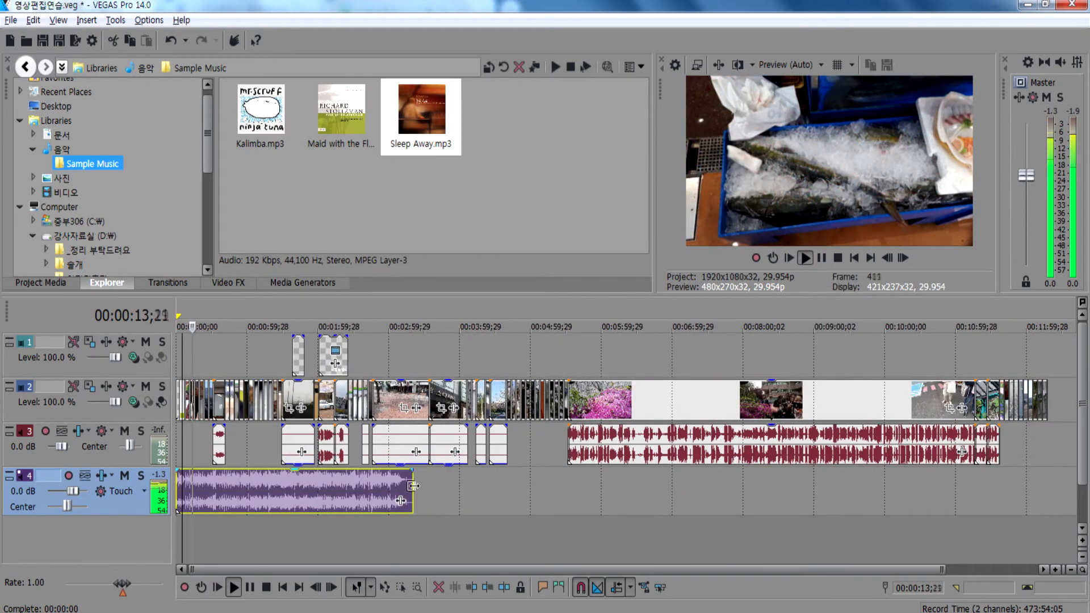
{"action": "left_click", "coordinate": [340, 116]}
{"action": "left_click_drag", "start_coordinate": [341, 117], "coordinate": [417, 490]}
{"action": "left_click_drag", "start_coordinate": [260, 114], "coordinate": [622, 495]}
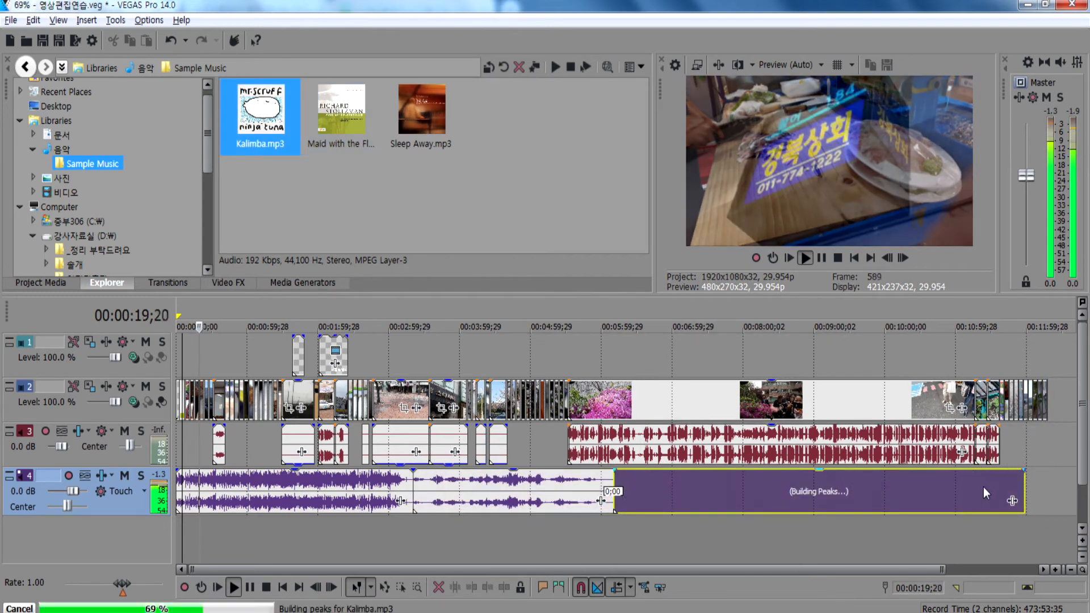
Preview the music at about 00:04:08 and under the pink flower clip, and delete Kalimba.mp3 from the music track.
{"action": "left_click", "coordinate": [469, 520]}
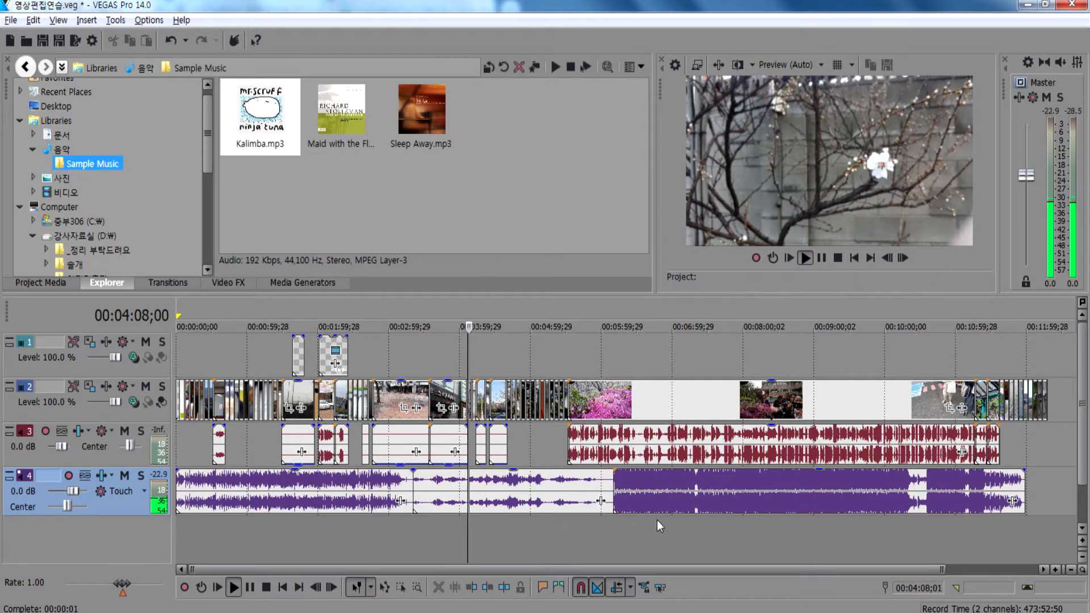
{"action": "left_click", "coordinate": [697, 534]}
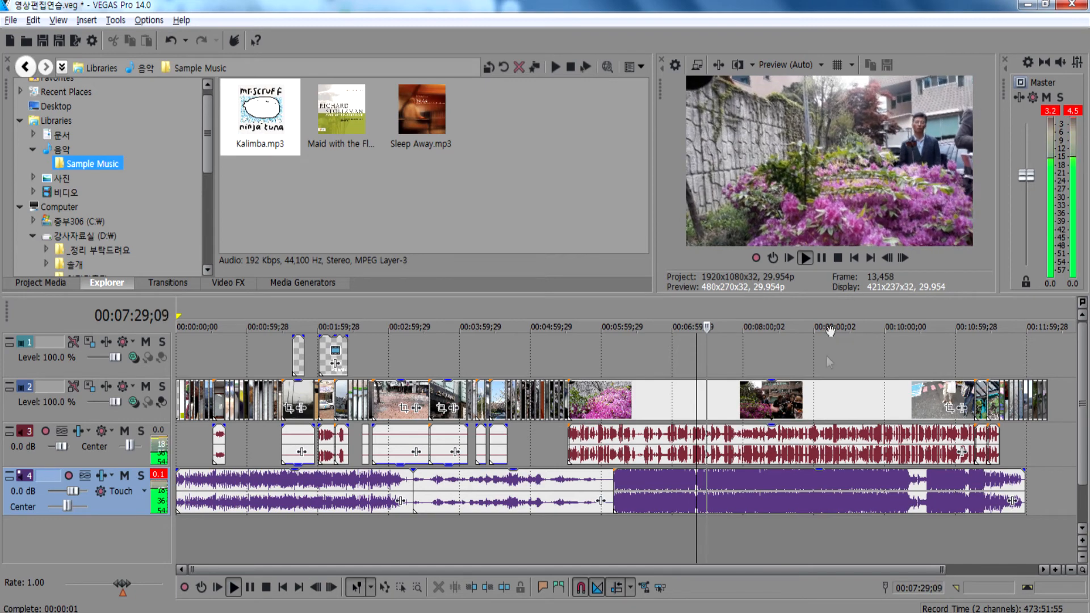
{"action": "left_click", "coordinate": [783, 493]}
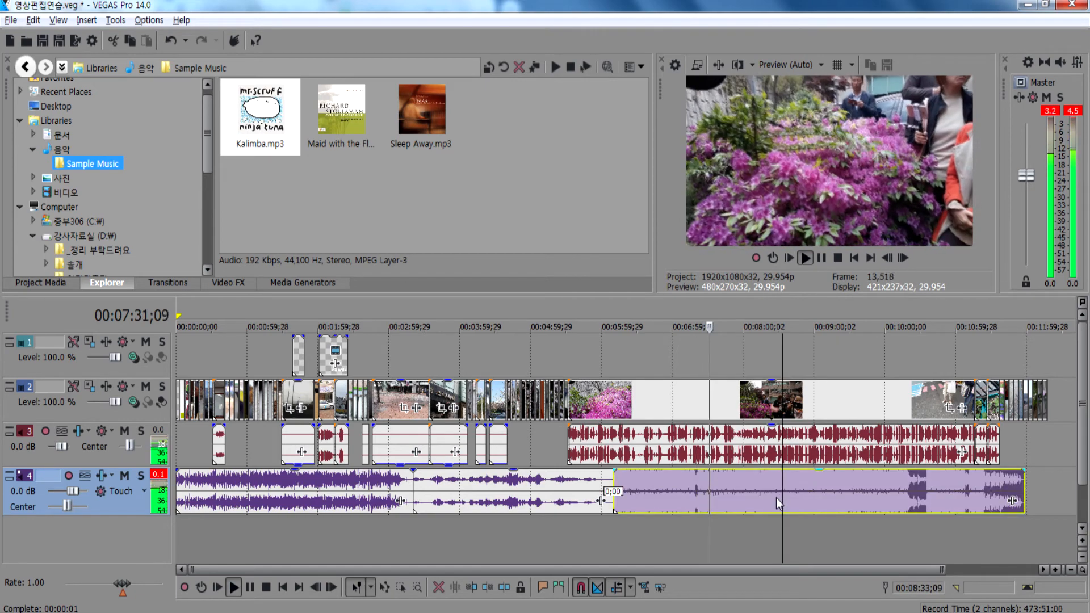
{"action": "key", "text": "Delete"}
Play the passage where the long pink flower clip begins and split the second music event at about 00:05:28.
{"action": "left_click", "coordinate": [528, 504]}
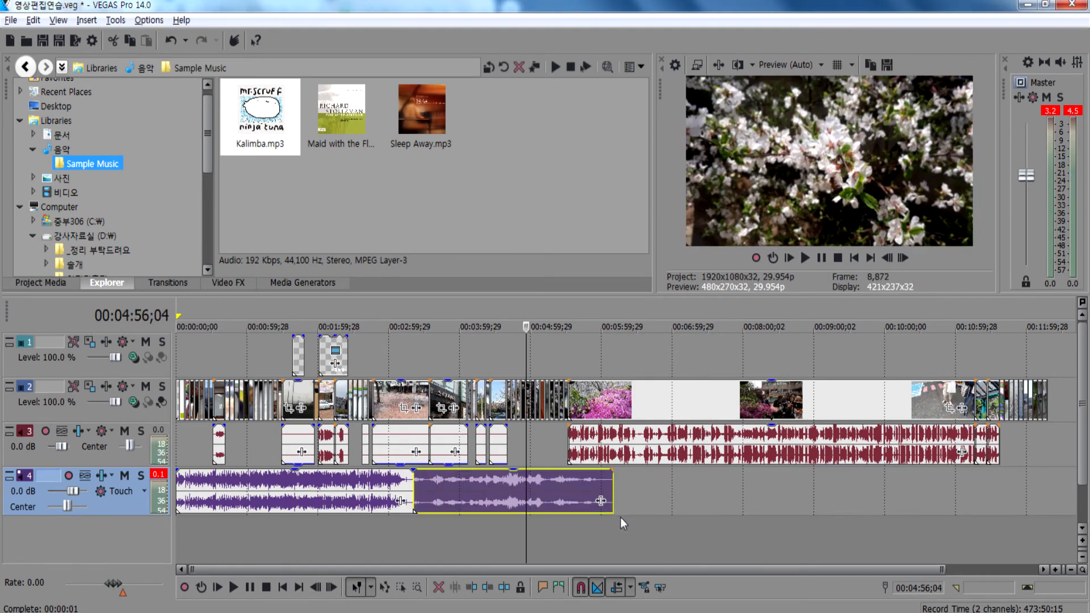
{"action": "key", "text": "s"}
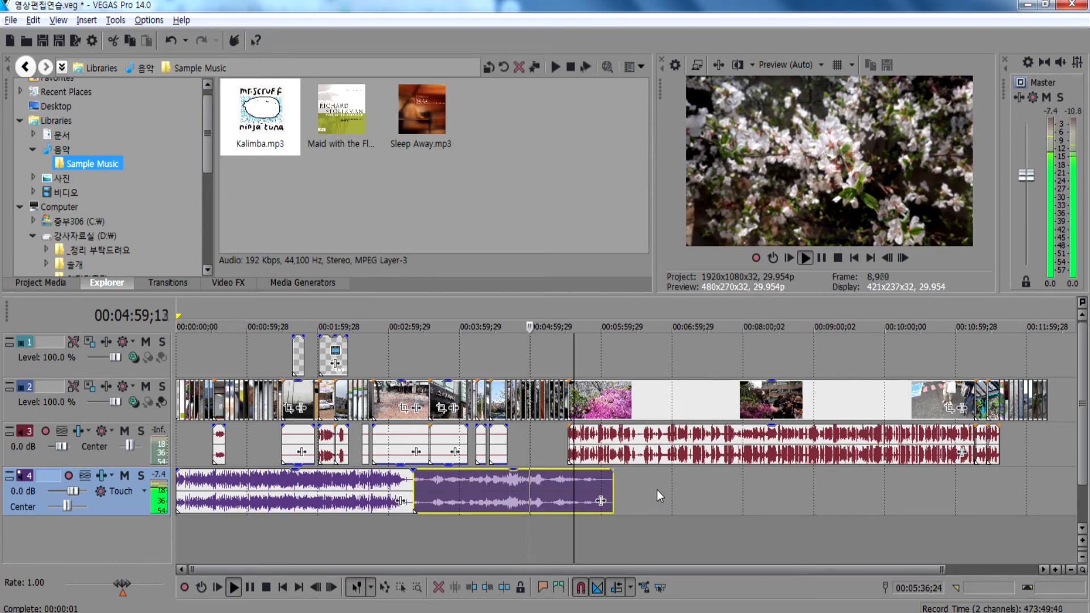
{"action": "scroll", "coordinate": [657, 490], "scroll_direction": "down", "scroll_amount": 2}
{"action": "left_click", "coordinate": [526, 516]}
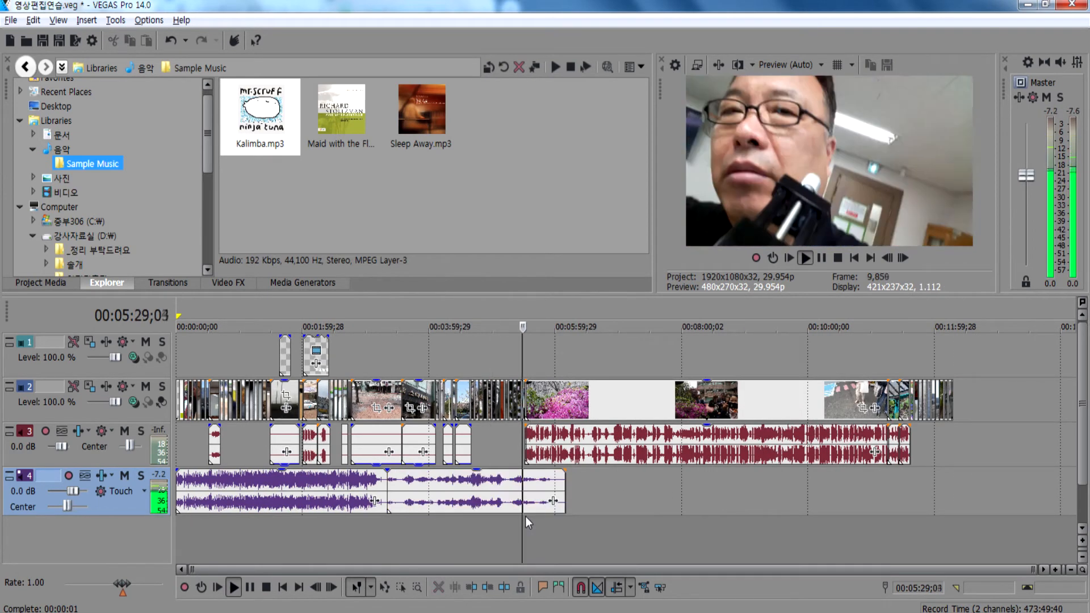
{"action": "key", "text": "space"}
{"action": "key", "text": "space"}
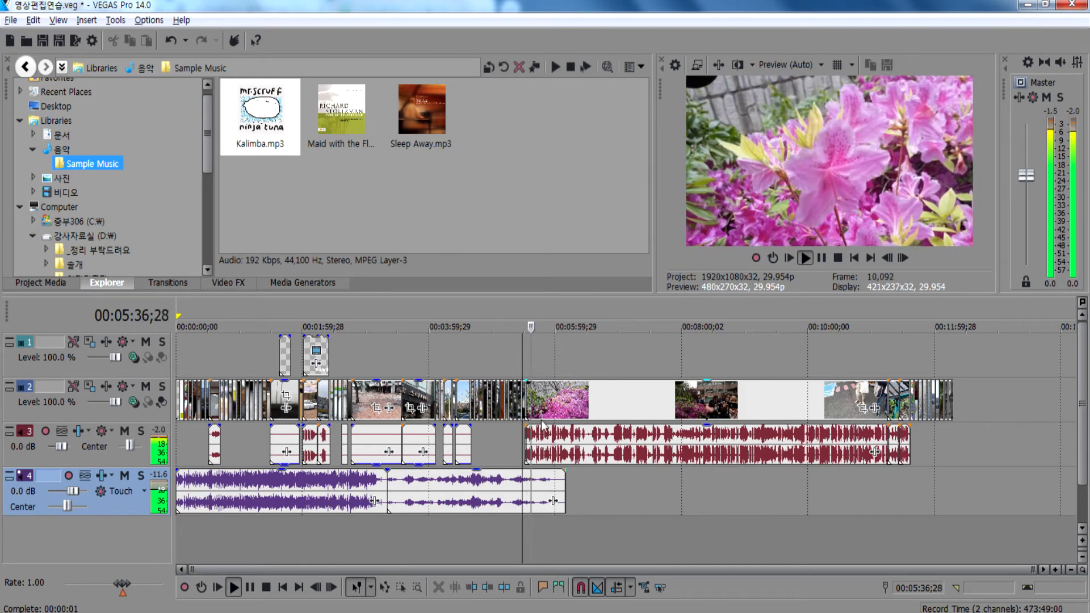
{"action": "left_click", "coordinate": [523, 492]}
{"action": "key", "text": "space"}
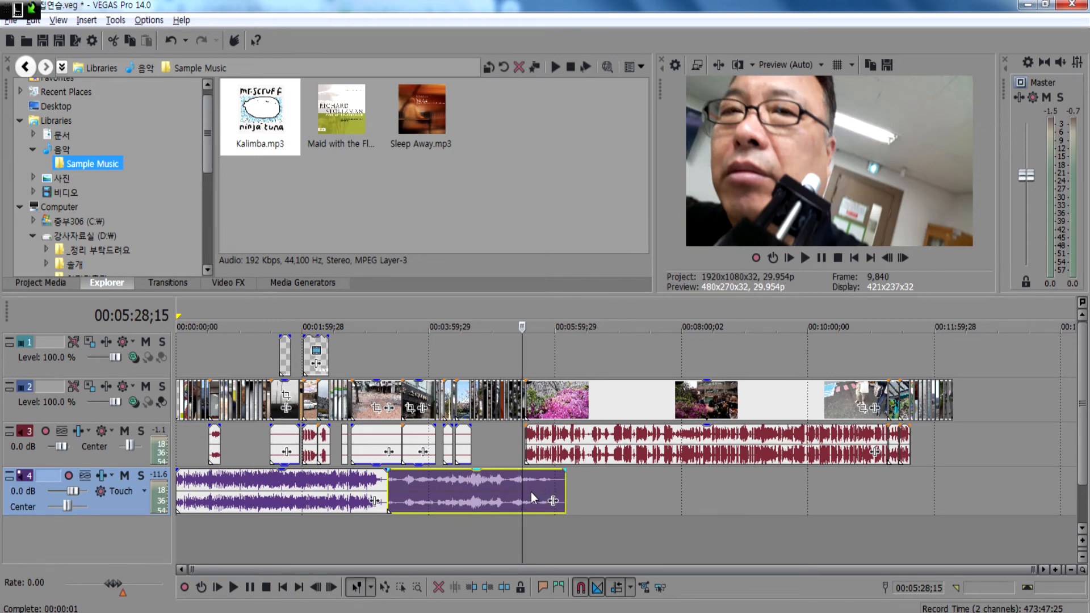
{"action": "key", "text": "s"}
{"action": "mouse_move", "coordinate": [534, 493]}
{"action": "left_mouse_down"}
{"action": "mouse_move", "coordinate": [563, 483]}
{"action": "mouse_move", "coordinate": [479, 485]}
{"action": "mouse_move", "coordinate": [564, 487]}
{"action": "mouse_move", "coordinate": [538, 489]}
{"action": "left_mouse_up"}
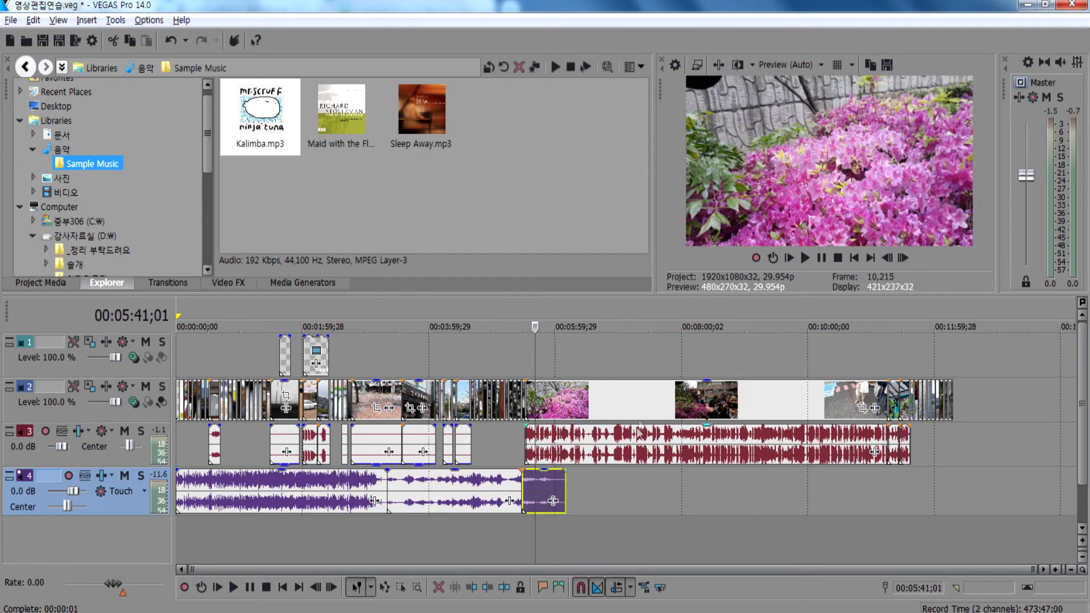
Split the long pink flower clip and its audio at about 00:07:23 and 00:08:45.
{"action": "left_click", "coordinate": [643, 401]}
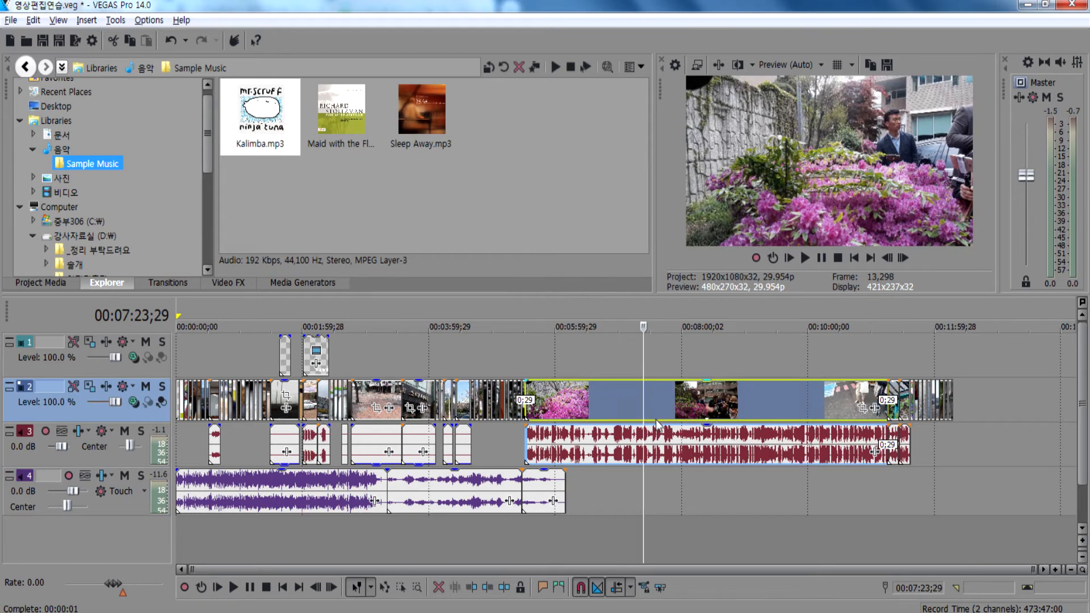
{"action": "key", "text": "s"}
{"action": "mouse_move", "coordinate": [696, 404]}
{"action": "left_mouse_down"}
{"action": "mouse_move", "coordinate": [728, 404]}
{"action": "mouse_move", "coordinate": [696, 404]}
{"action": "left_mouse_up"}
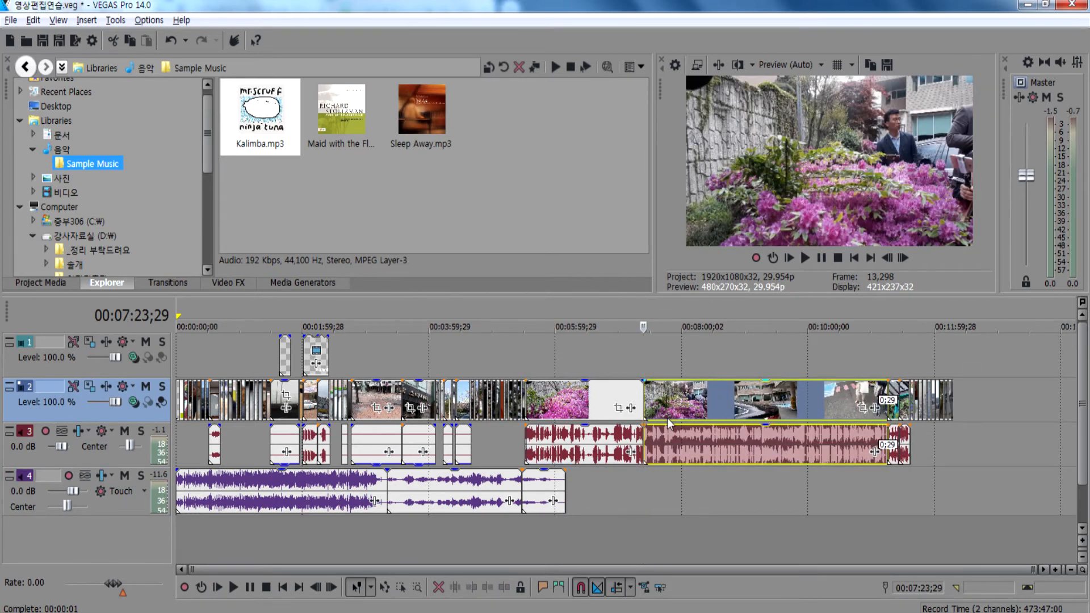
{"action": "left_click", "coordinate": [730, 413]}
{"action": "key", "text": "s"}
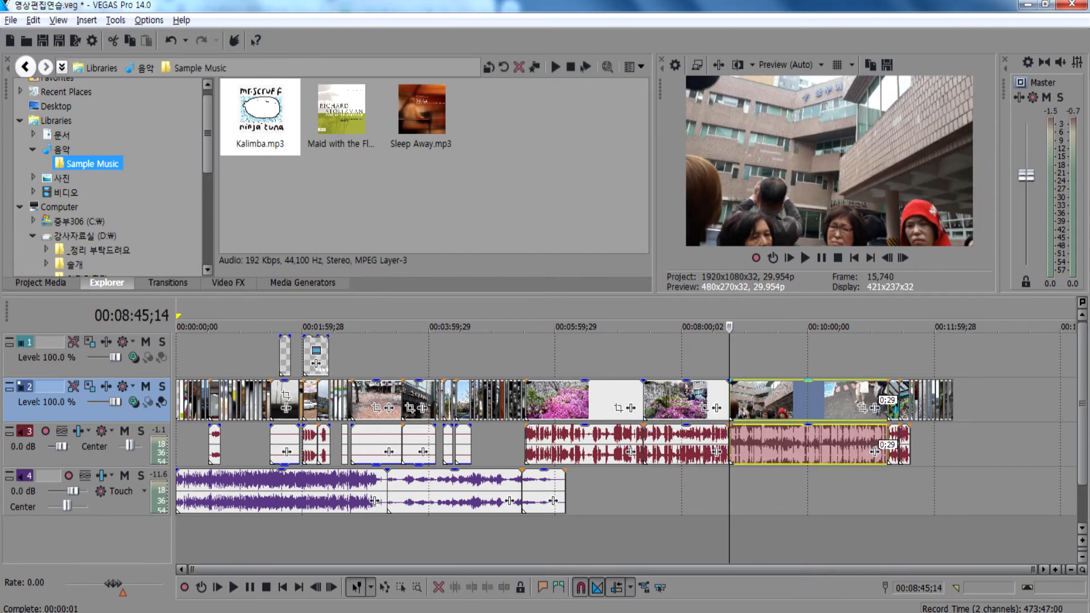
Try moving the split pieces of the long flower clip apart and deleting the middle piece.
{"action": "left_click_drag", "start_coordinate": [734, 407], "coordinate": [771, 408]}
{"action": "left_click_drag", "start_coordinate": [676, 405], "coordinate": [709, 405]}
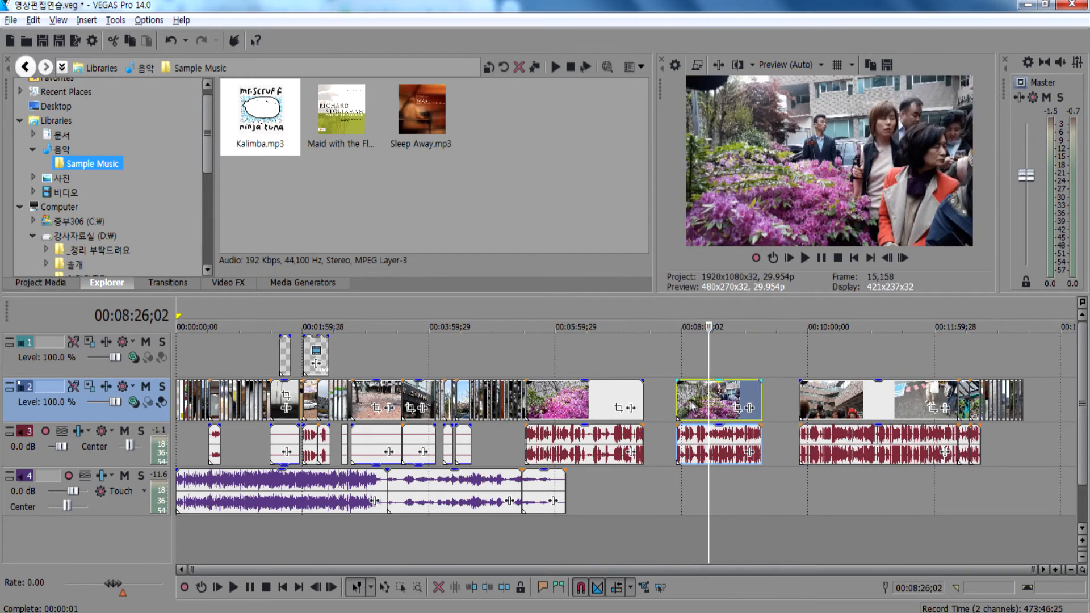
{"action": "left_click", "coordinate": [689, 407]}
{"action": "key", "text": "Delete"}
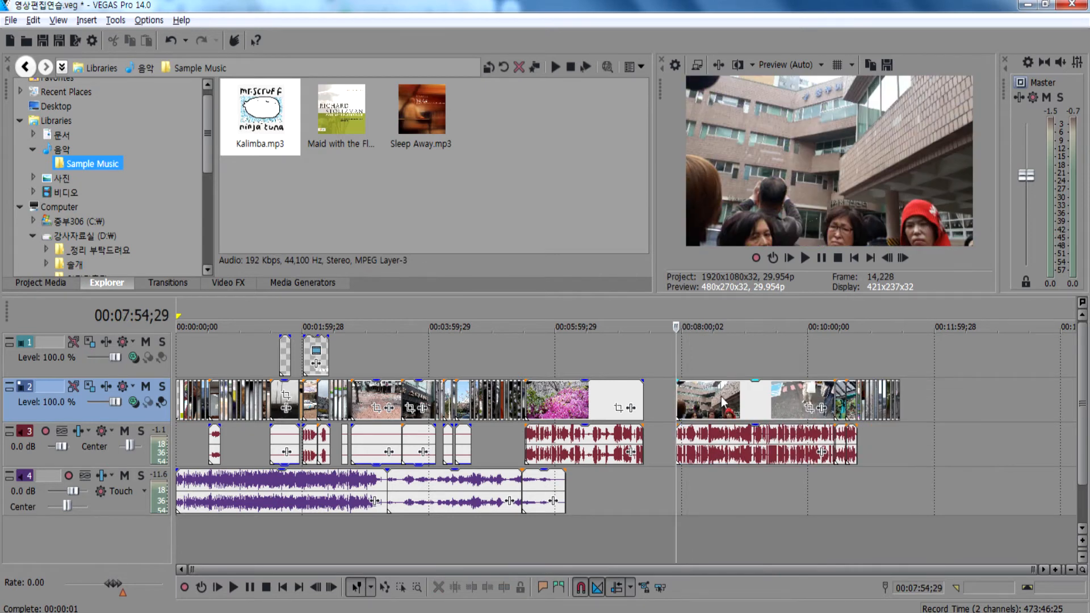
Undo the deletion and the moves of the flower clip's split pieces.
{"action": "key", "text": "ctrl+z"}
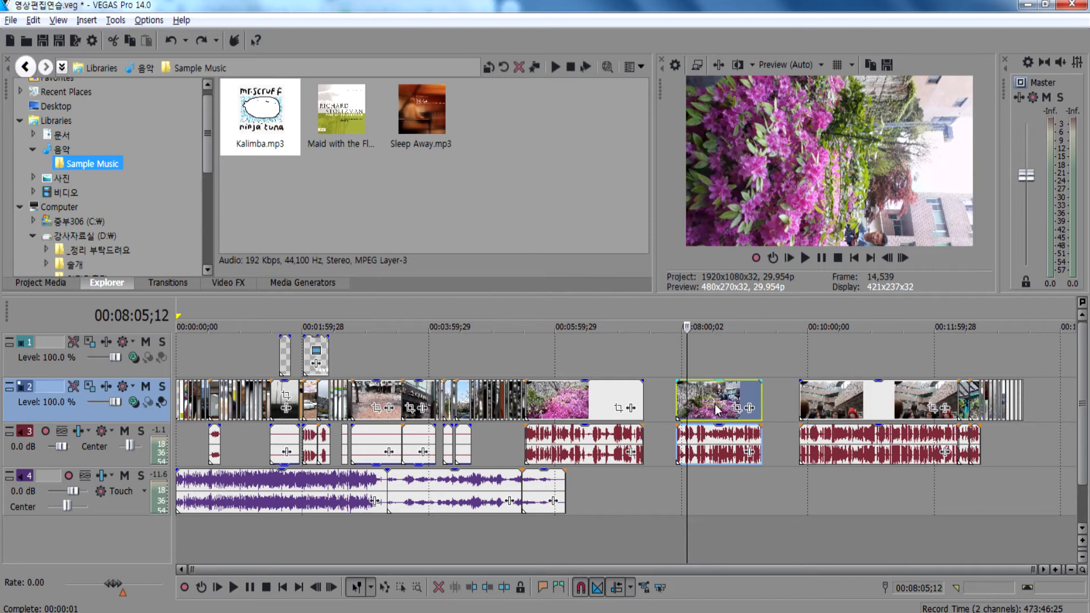
{"action": "key", "text": "ctrl+shift+z"}
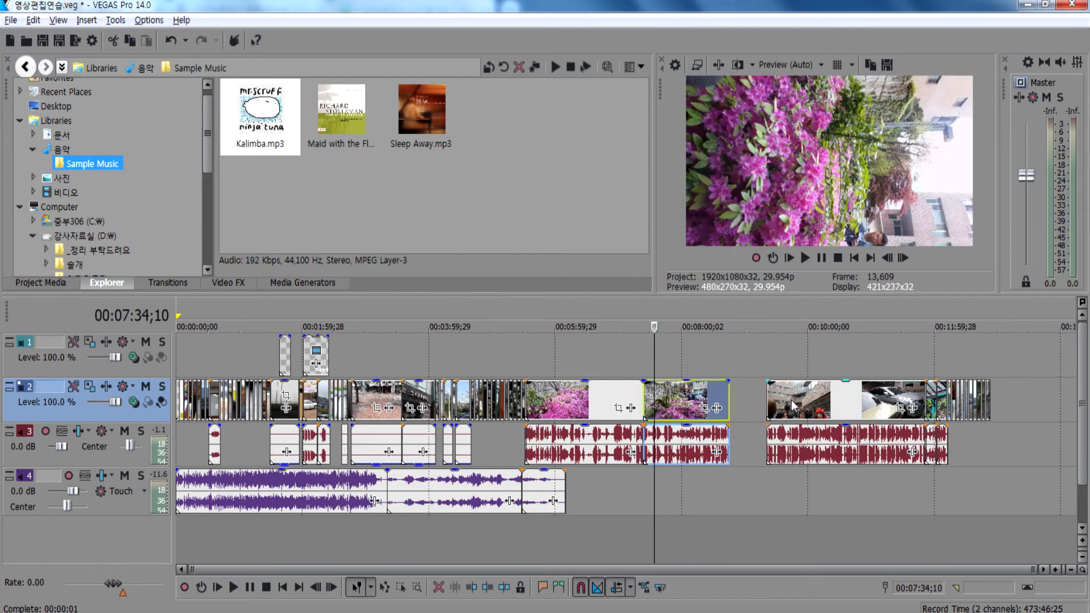
{"action": "left_click_drag", "start_coordinate": [746, 408], "coordinate": [756, 405]}
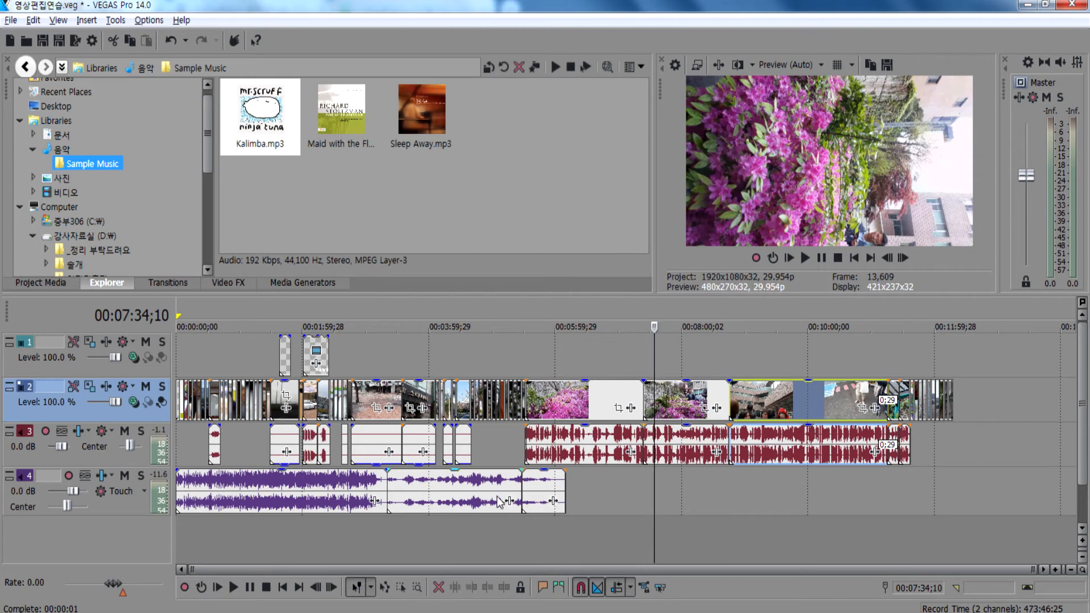
Move the short split-off end of the second music event further along the music track, under the long flower clip.
{"action": "left_click", "coordinate": [497, 501]}
{"action": "left_click_drag", "start_coordinate": [539, 488], "coordinate": [625, 488]}
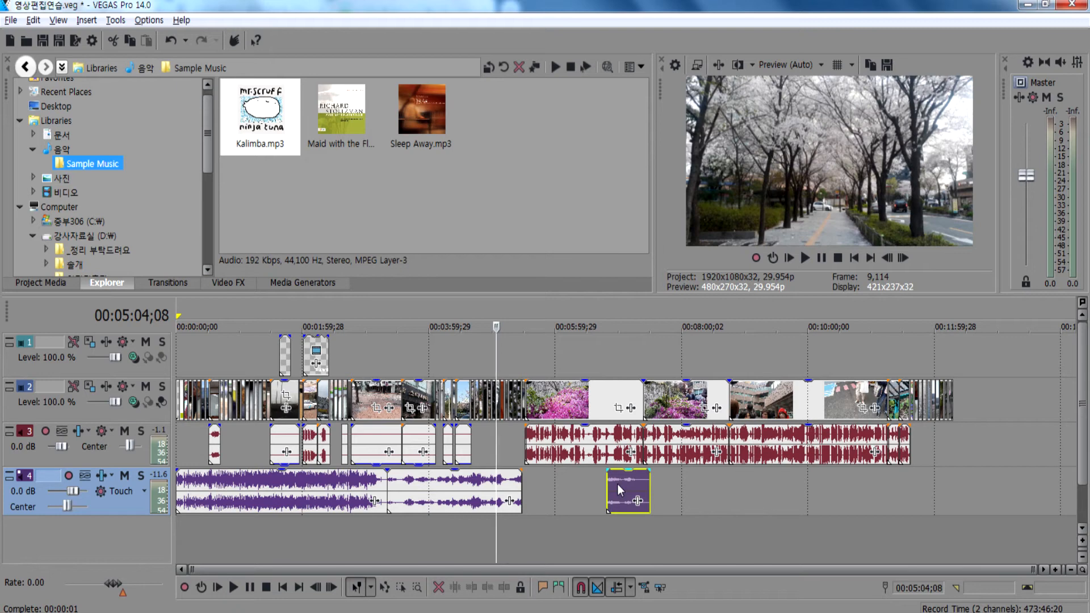
Undo the split and the move of the second music event's end piece on the music track.
{"action": "left_click", "coordinate": [618, 483]}
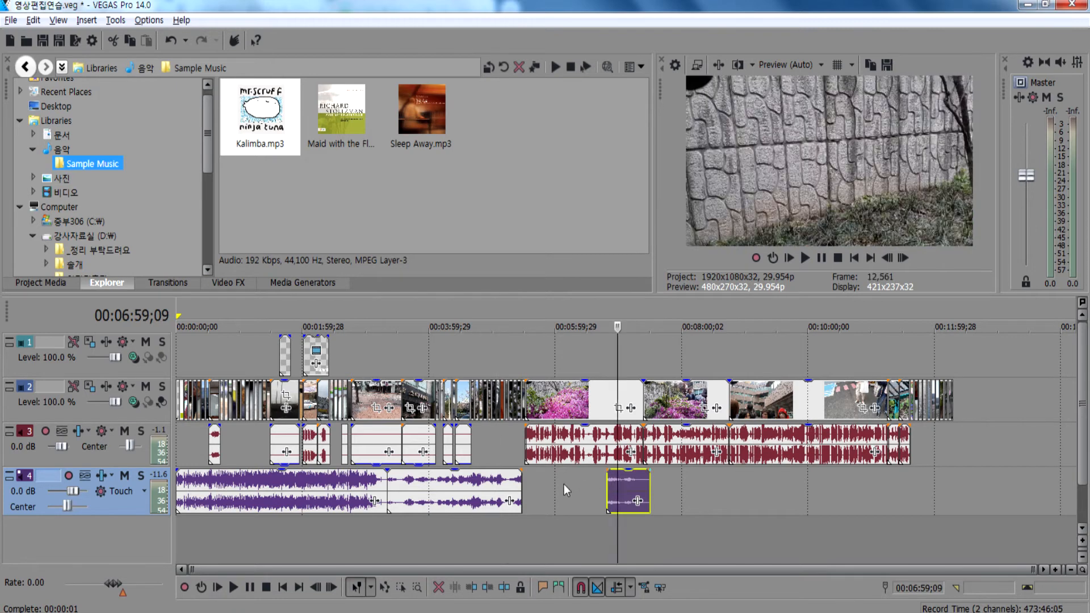
{"action": "key", "text": "ctrl+z"}
Try moving the whole second music event to the end of the video, and return it directly behind the first music event.
{"action": "left_click_drag", "start_coordinate": [522, 486], "coordinate": [979, 479]}
{"action": "key", "text": "End"}
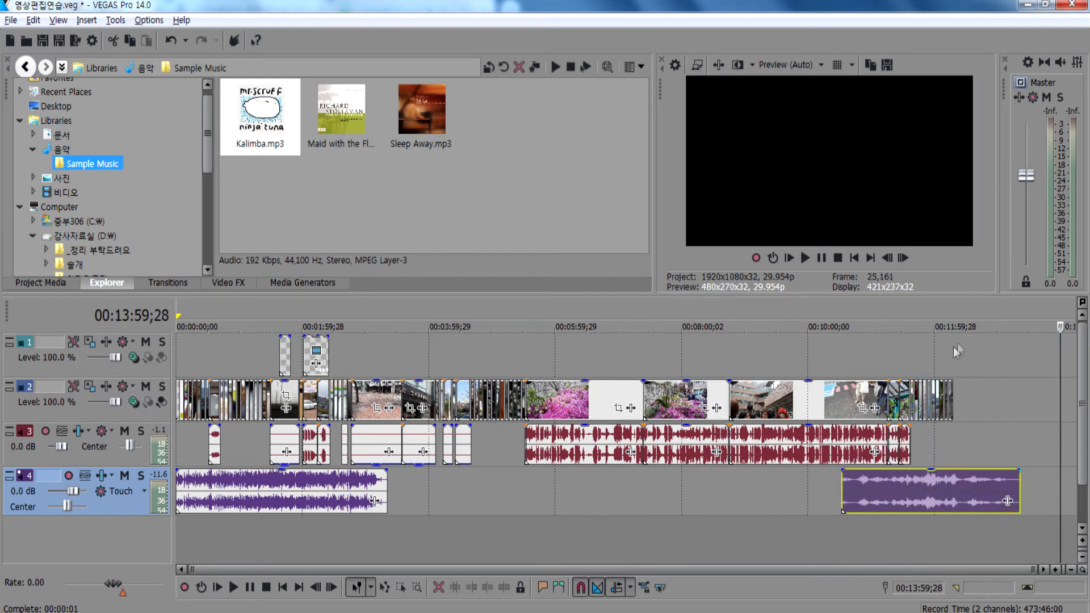
{"action": "left_click", "coordinate": [934, 498]}
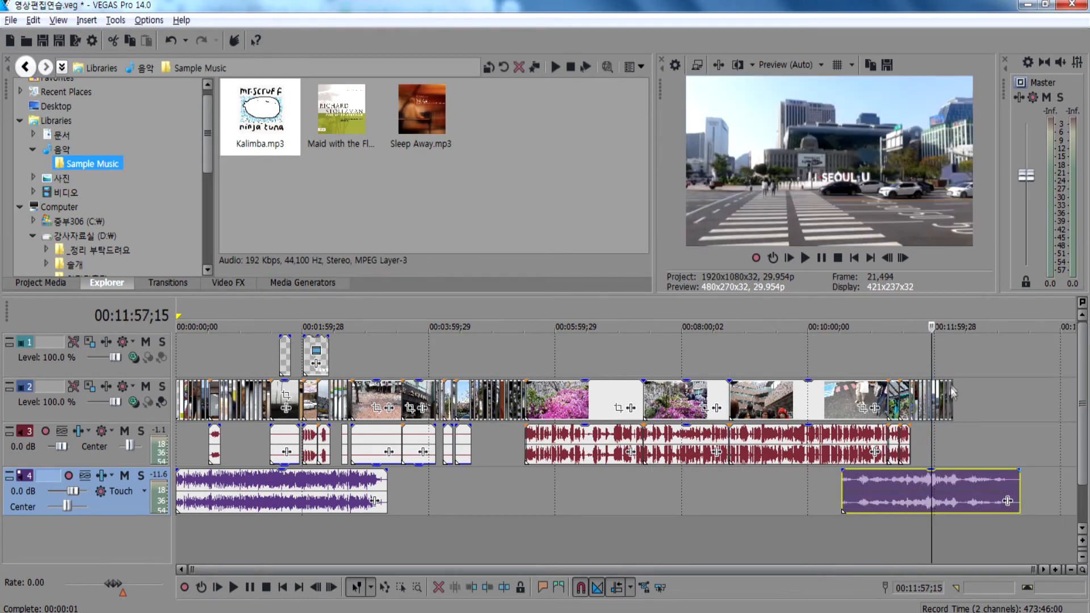
{"action": "left_click", "coordinate": [951, 492]}
{"action": "left_click", "coordinate": [953, 489]}
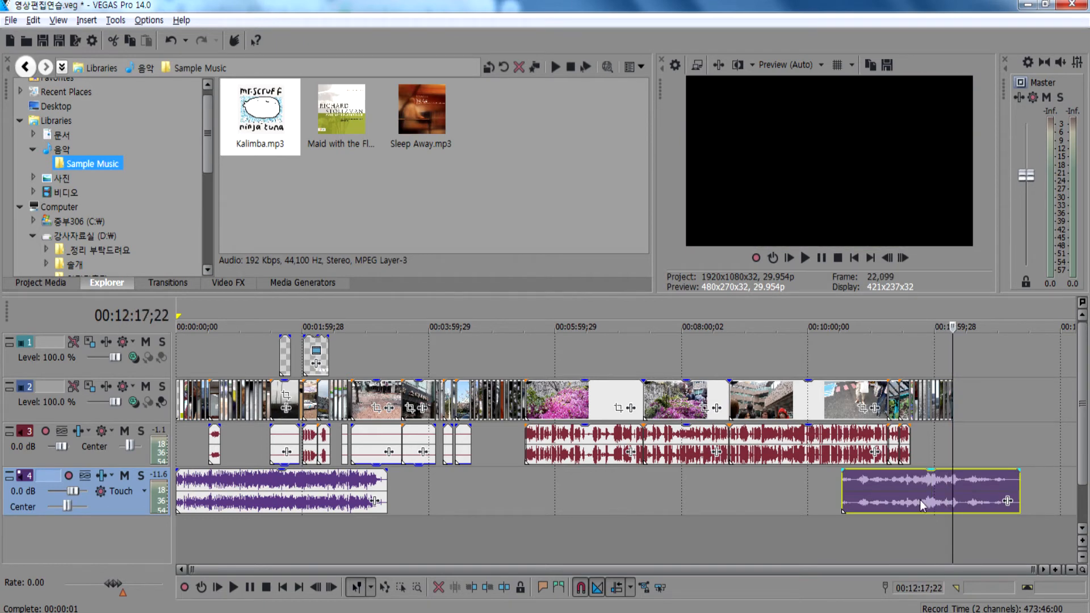
{"action": "left_click_drag", "start_coordinate": [880, 483], "coordinate": [408, 491]}
Split the second music event where the first long pink flower clip begins and delete the remainder.
{"action": "left_click", "coordinate": [498, 494]}
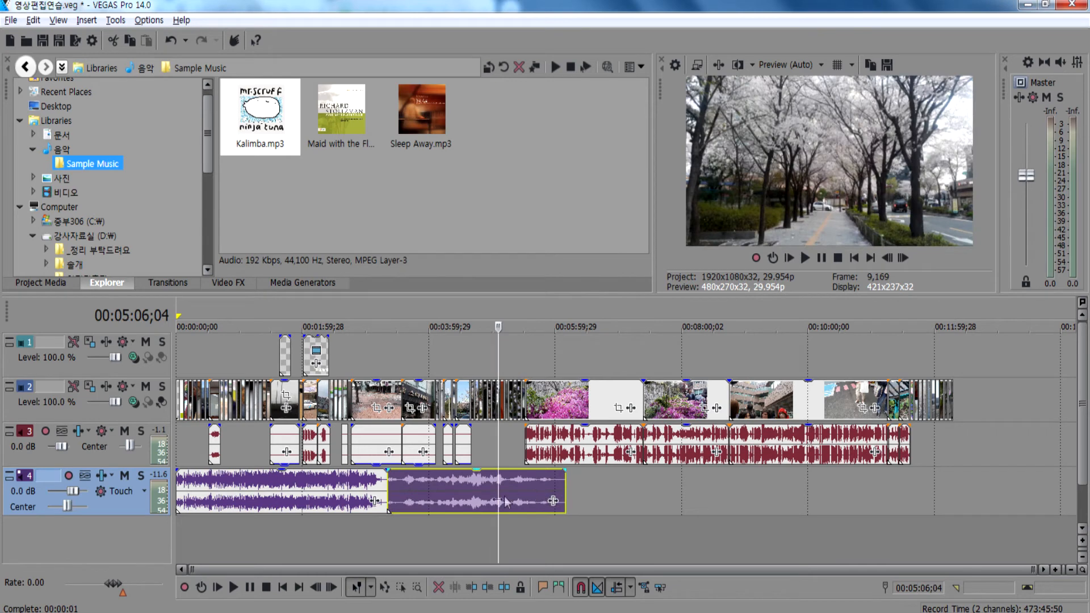
{"action": "left_click", "coordinate": [527, 496]}
{"action": "key", "text": "s"}
{"action": "left_click_drag", "start_coordinate": [554, 503], "coordinate": [649, 485]}
{"action": "left_click", "coordinate": [642, 485]}
{"action": "key", "text": "Delete"}
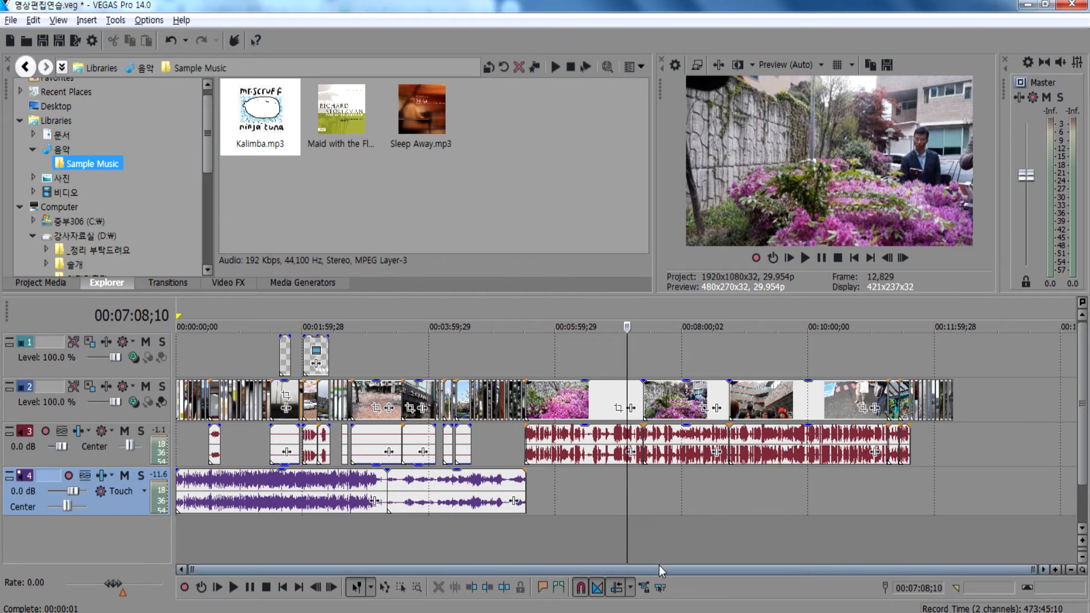
Select all events and play the project from the beginning to check the background music.
{"action": "key", "text": "ctrl+a"}
{"action": "key", "text": "space"}
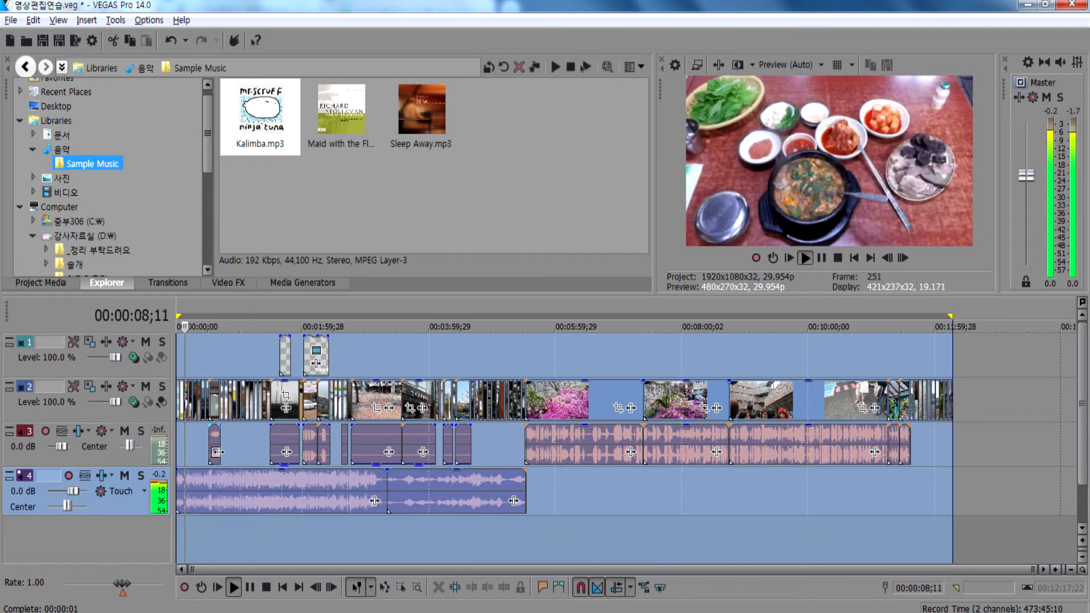
{"action": "key", "text": "space"}
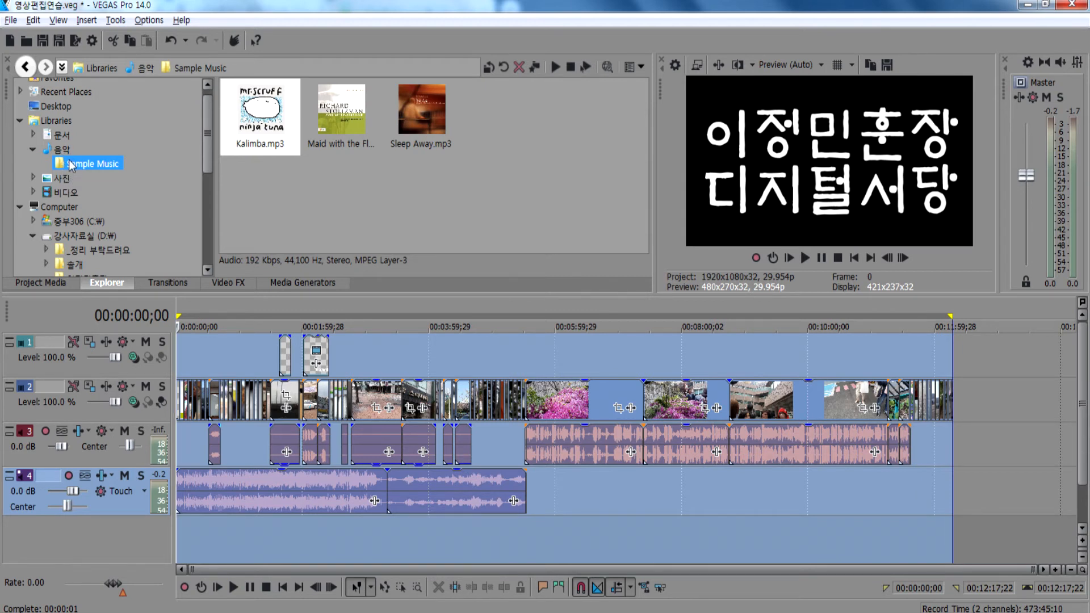
Switch to Windows Explorer and browse the music files in the Youtube_Free folder inside _Youtube Creator_.
{"action": "left_click", "coordinate": [78, 238]}
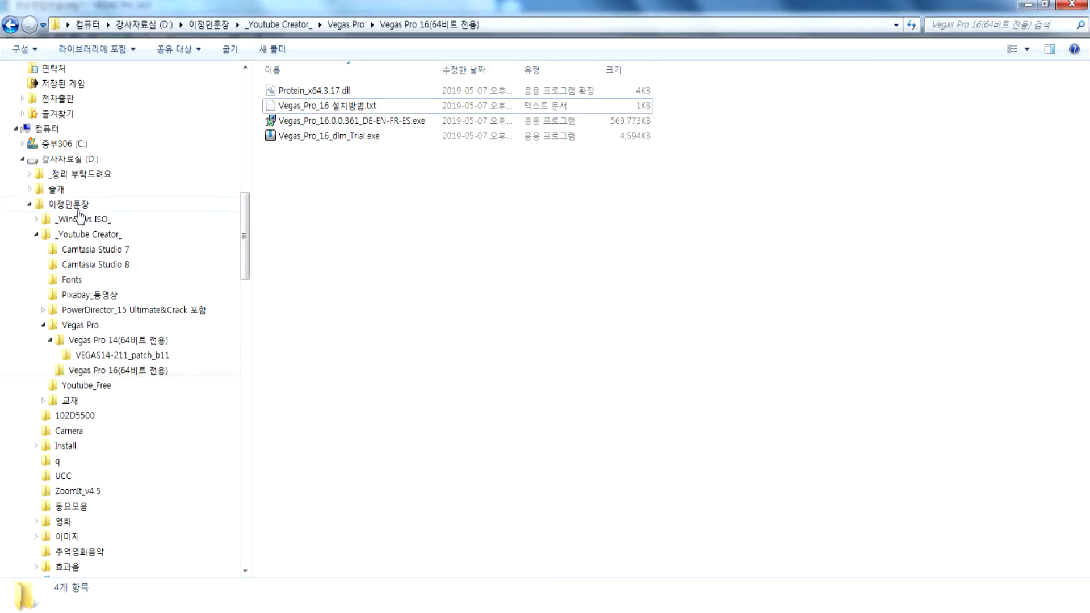
{"action": "left_click", "coordinate": [76, 235]}
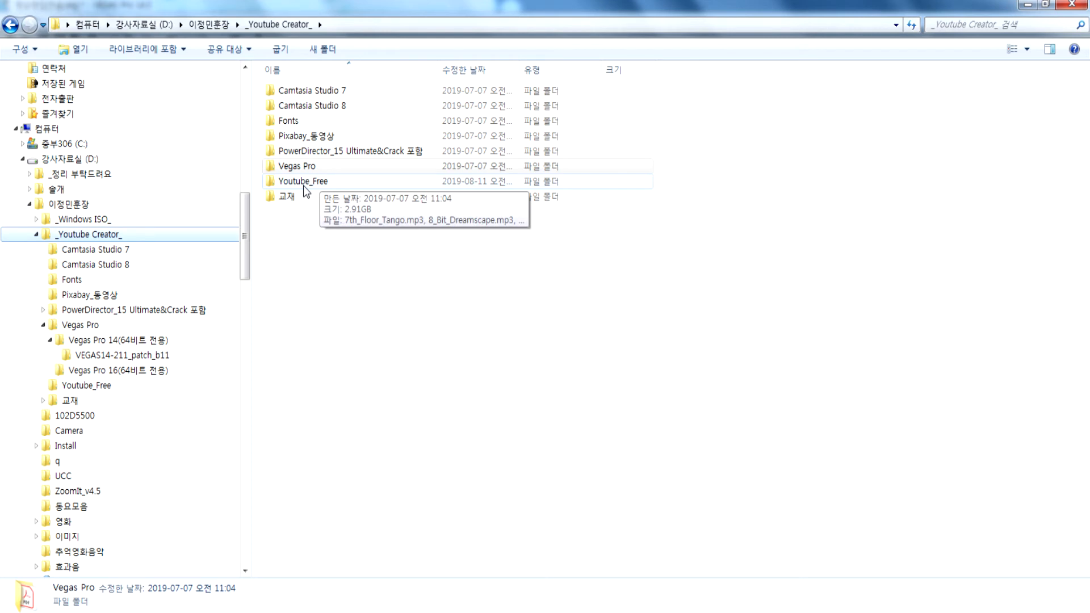
{"action": "double_click", "coordinate": [303, 182]}
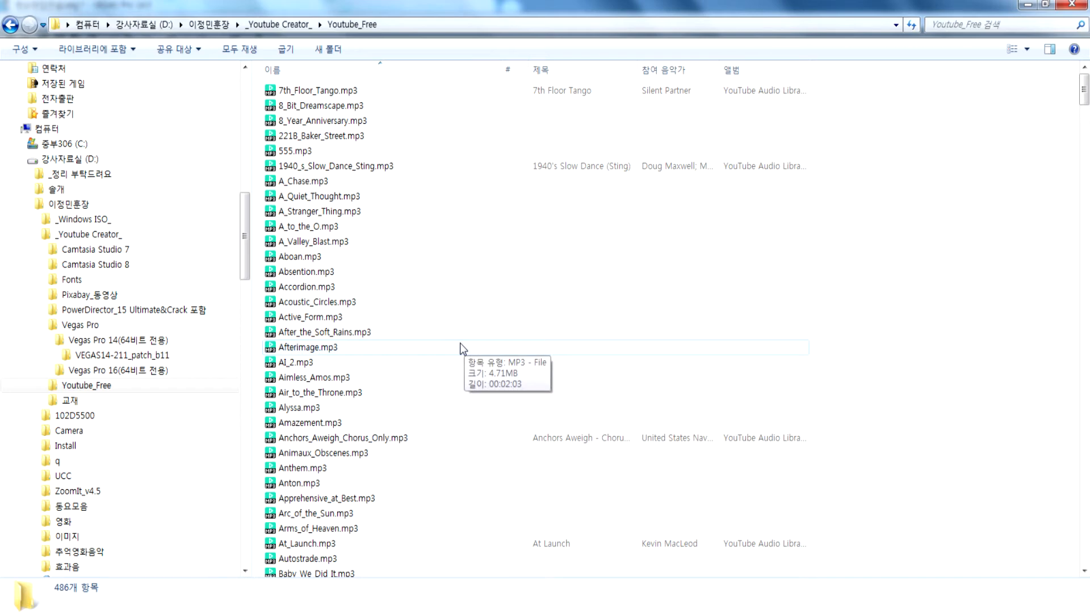
{"action": "left_click", "coordinate": [313, 437]}
{"action": "scroll", "coordinate": [361, 407], "scroll_direction": "down", "scroll_amount": 12}
{"action": "scroll", "coordinate": [359, 408], "scroll_direction": "down", "scroll_amount": 8}
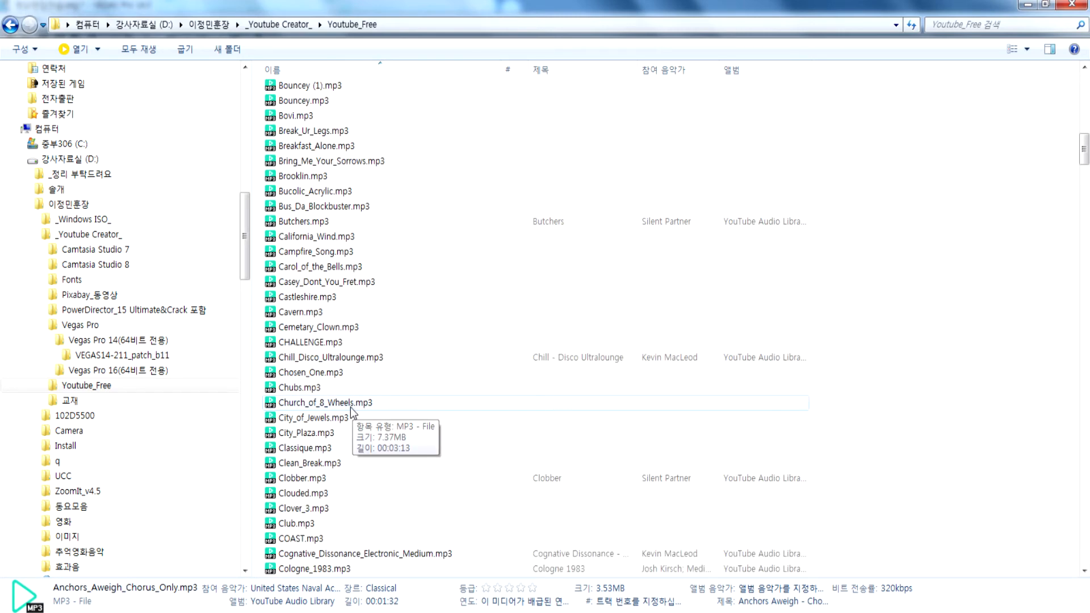
Listen to Casey_Dont_You_Fret.mp3 with the player volume raised to maximum, and close the player.
{"action": "left_click", "coordinate": [293, 286]}
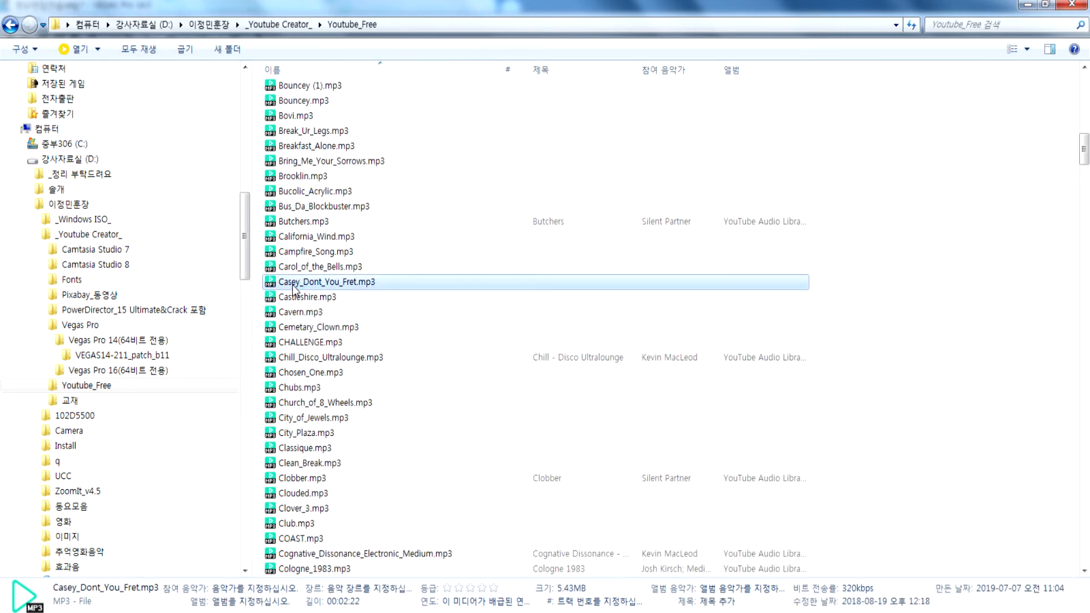
{"action": "double_click", "coordinate": [456, 289]}
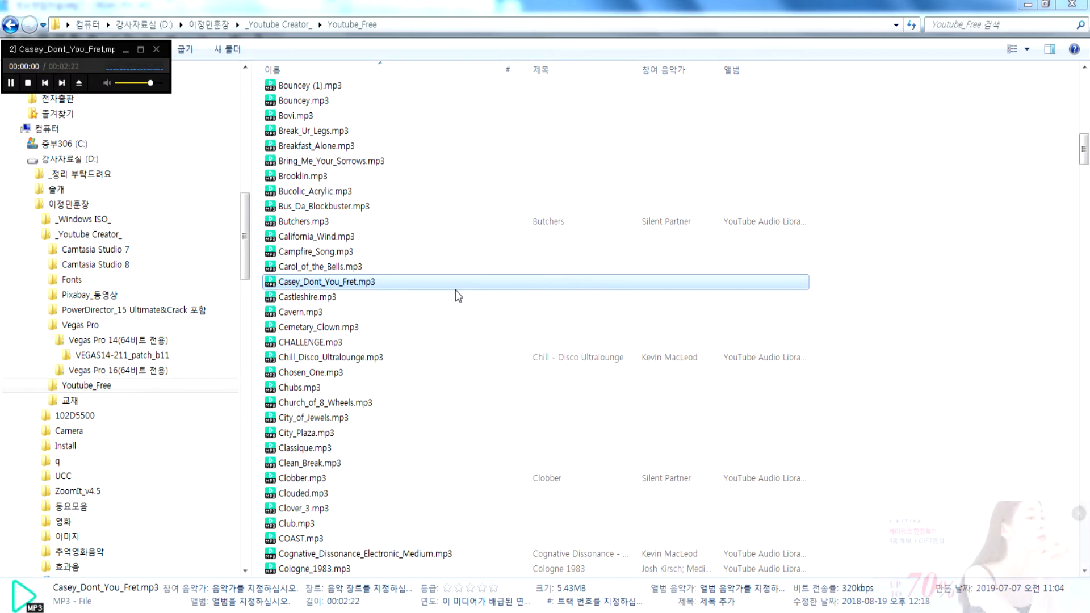
{"action": "scroll", "coordinate": [118, 82], "scroll_direction": "up", "scroll_amount": 1}
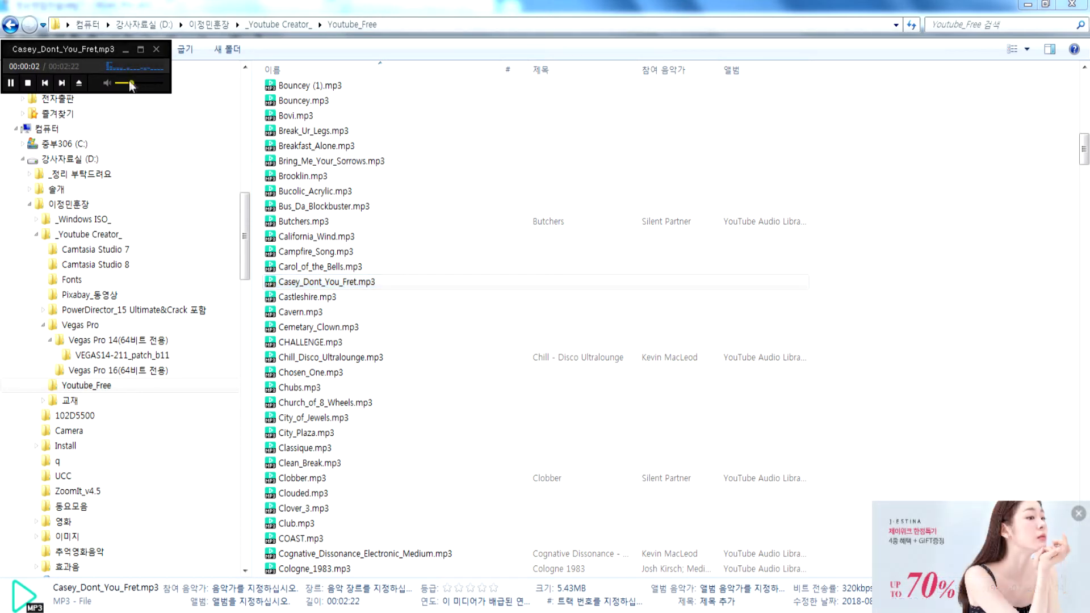
{"action": "scroll", "coordinate": [155, 87], "scroll_direction": "up", "scroll_amount": 4}
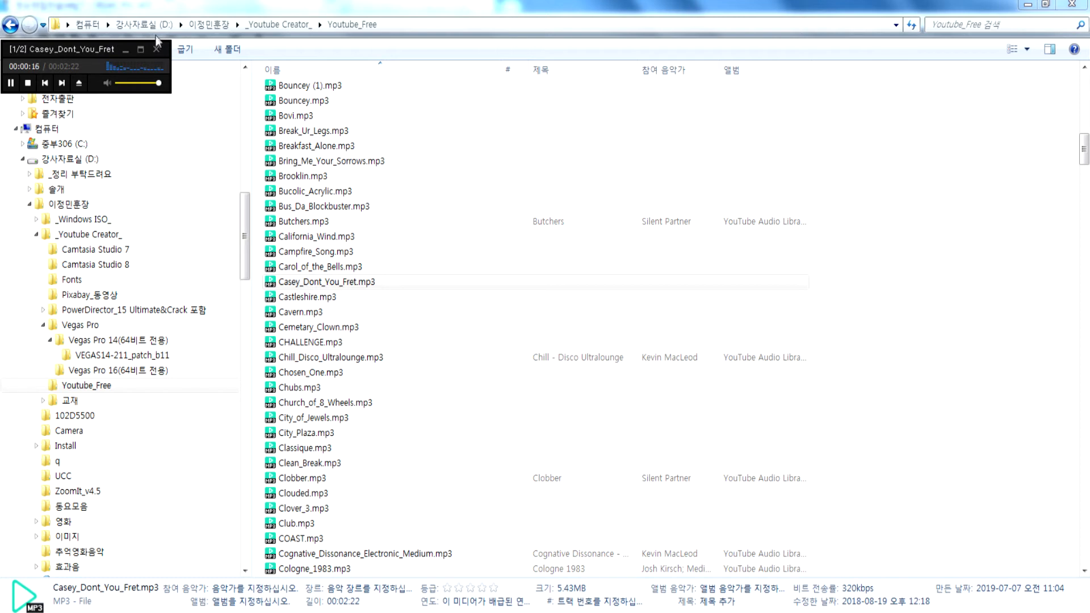
{"action": "left_click", "coordinate": [156, 50]}
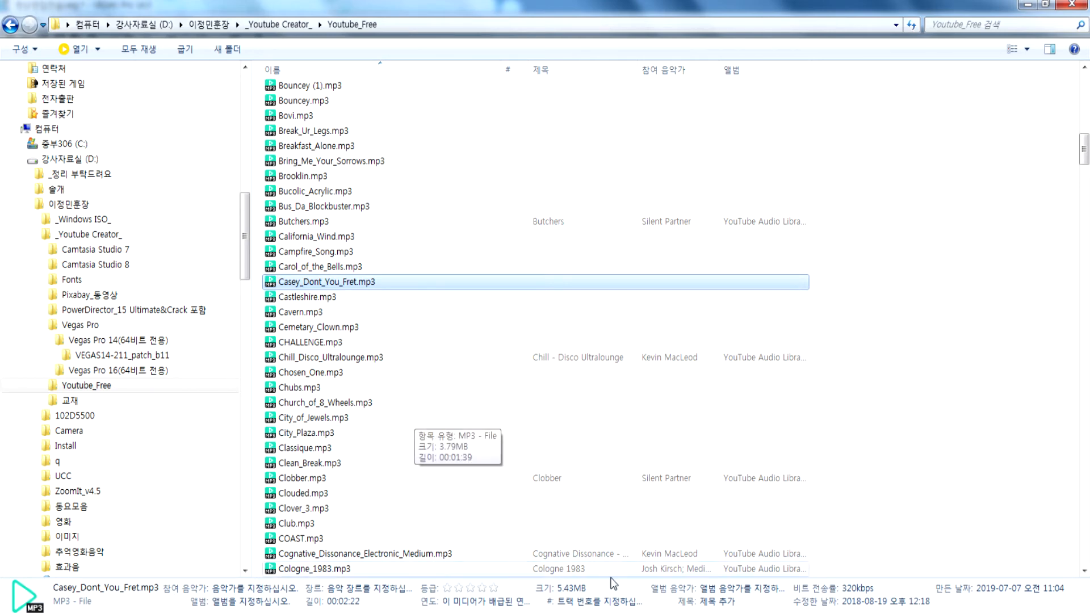
Switch back to VEGAS Pro and play the long pink flower clip from about 00:06:15 to check its sound.
{"action": "key", "text": "alt+Tab"}
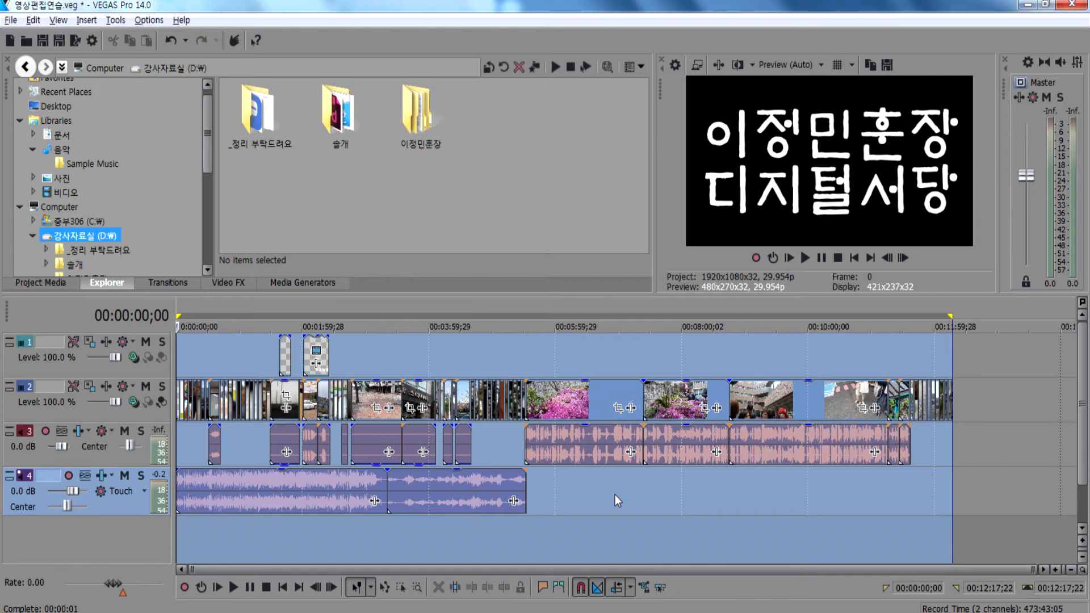
{"action": "left_click", "coordinate": [571, 489]}
{"action": "key", "text": "space"}
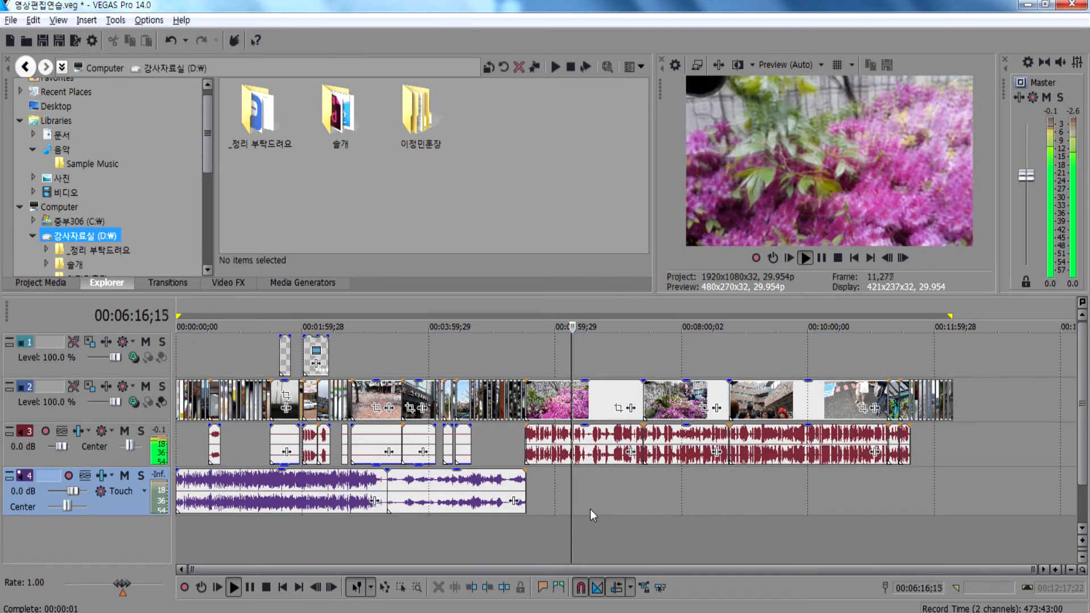
{"action": "key", "text": "space"}
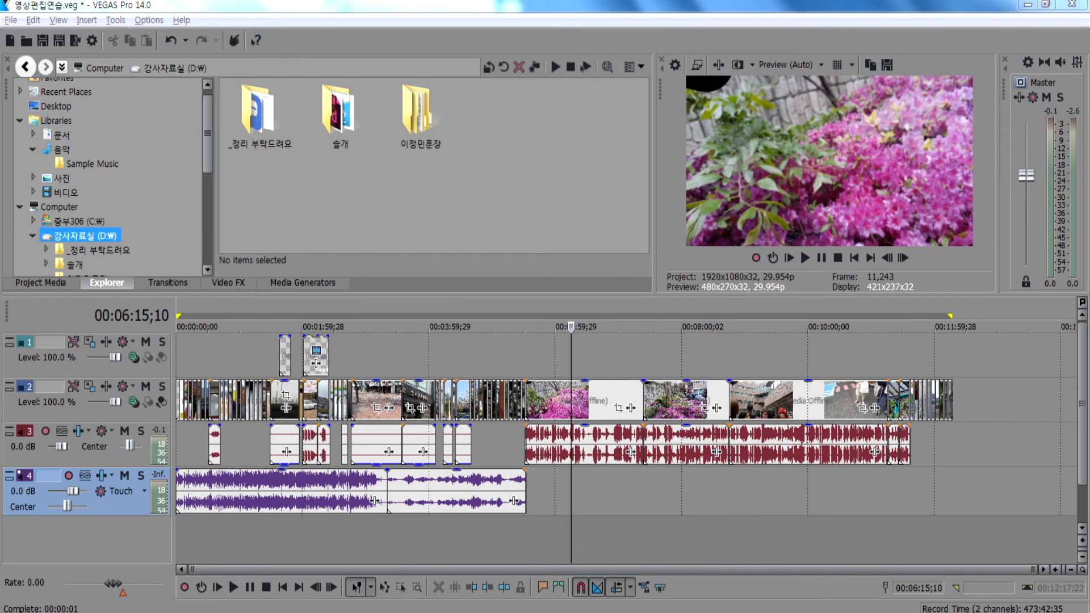
Return to the Youtube_Free folder in Windows Explorer, listen to Chill_Disco_Ultralounge.mp3, and close the player.
{"action": "key", "text": "alt+Tab"}
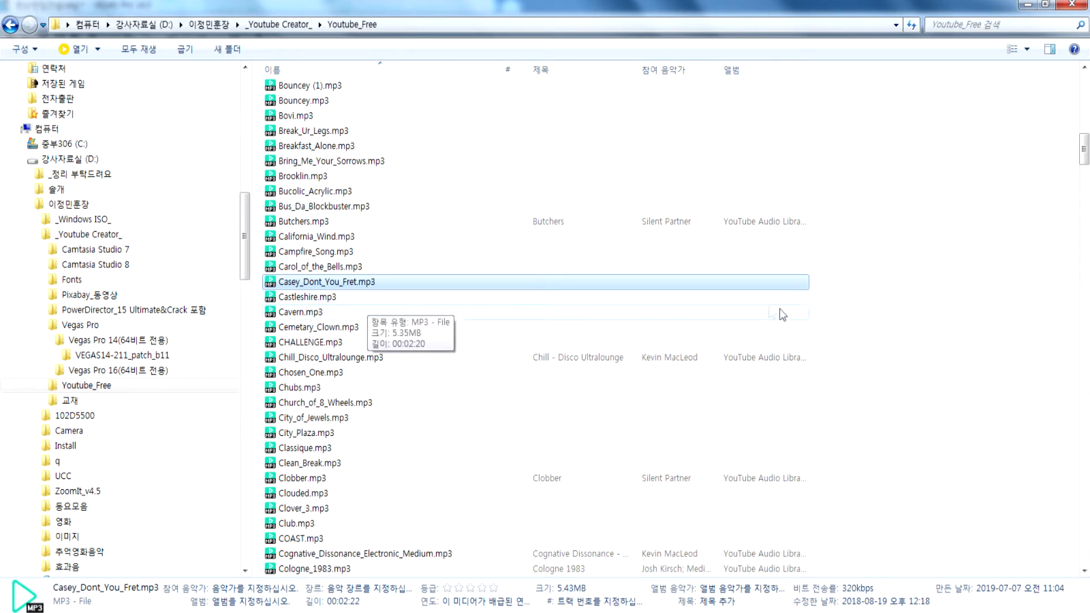
{"action": "left_click", "coordinate": [875, 335]}
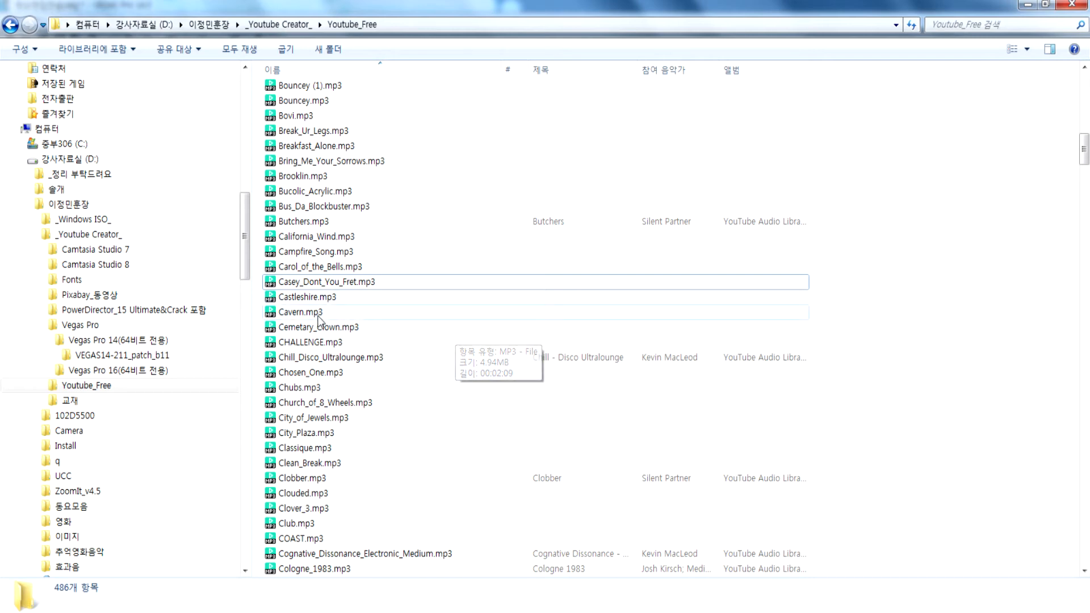
{"action": "scroll", "coordinate": [448, 324], "scroll_direction": "down", "scroll_amount": 2}
{"action": "double_click", "coordinate": [308, 272]}
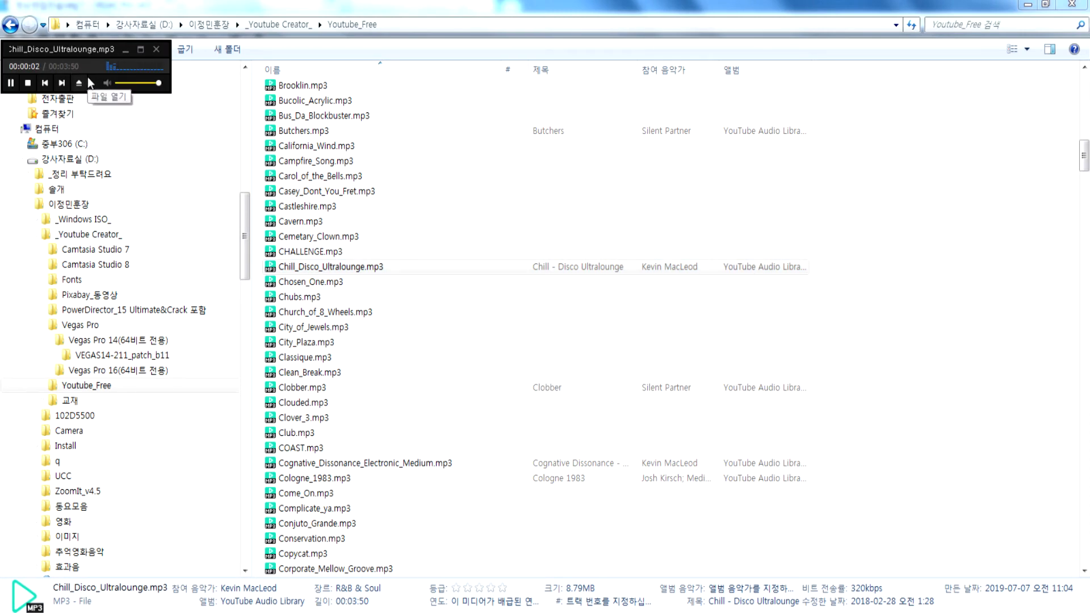
{"action": "left_click", "coordinate": [156, 49]}
Find Universal.mp3 near the end of the Youtube_Free song list, listen to it, and close the player.
{"action": "scroll", "coordinate": [341, 503], "scroll_direction": "down", "scroll_amount": 5}
{"action": "scroll", "coordinate": [341, 503], "scroll_direction": "down", "scroll_amount": 14}
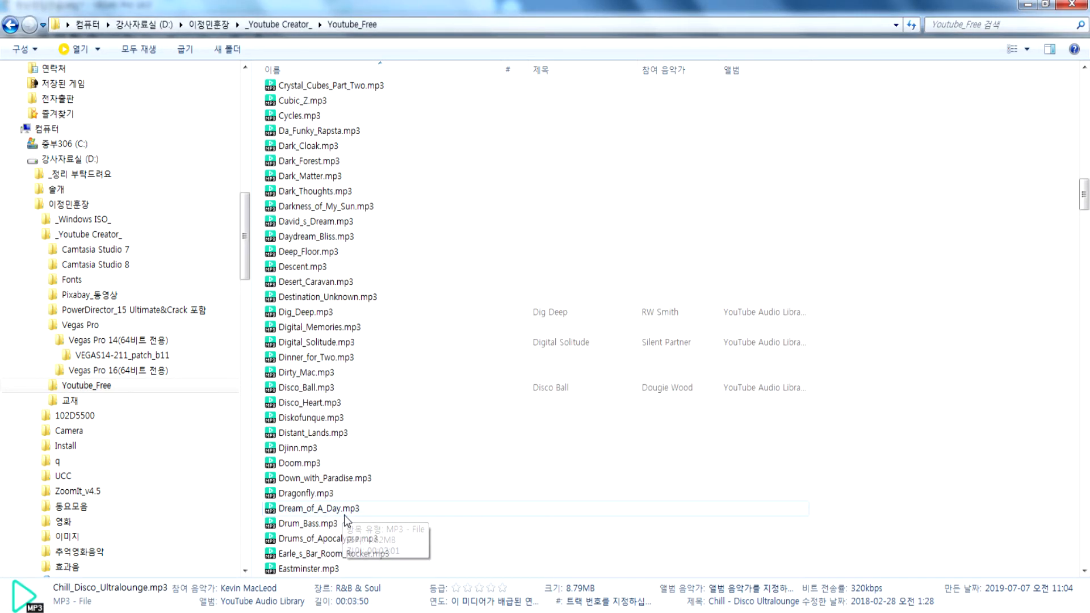
{"action": "key", "text": "End"}
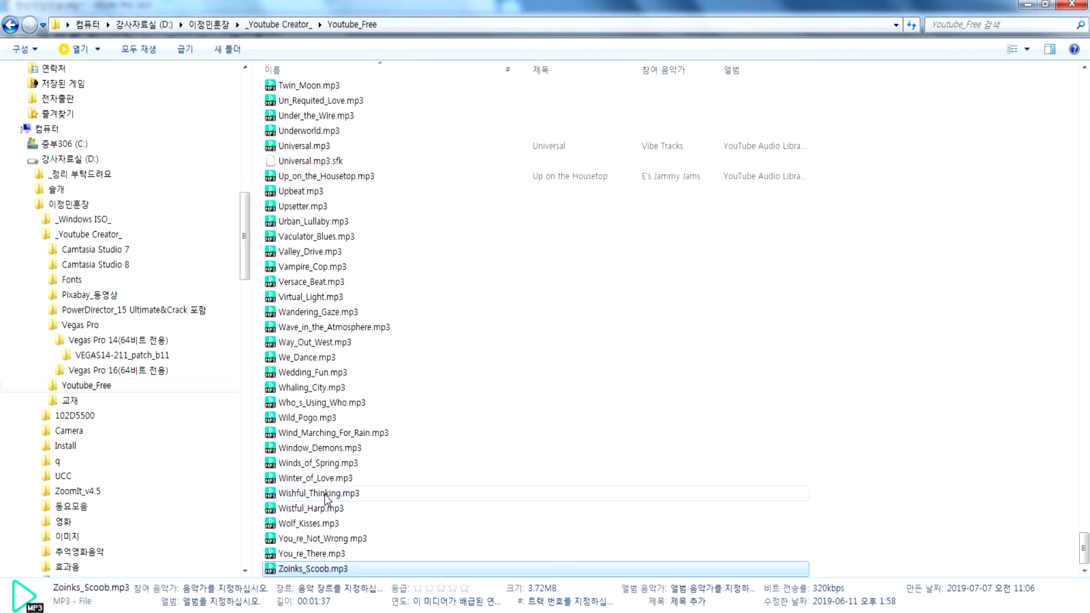
{"action": "left_click", "coordinate": [306, 149]}
{"action": "double_click", "coordinate": [305, 149]}
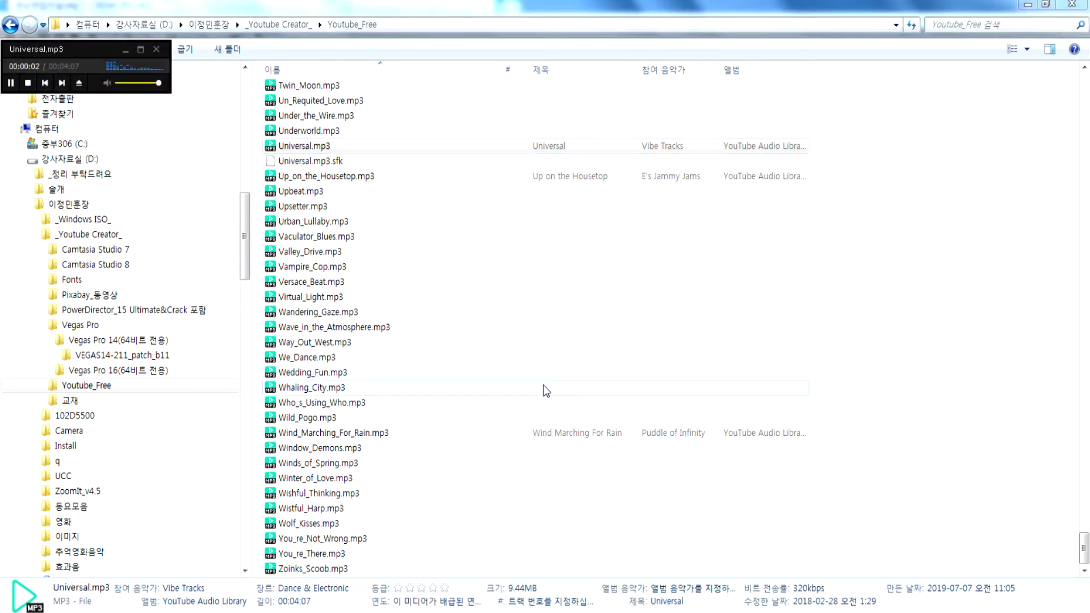
{"action": "key", "text": "space"}
{"action": "left_click", "coordinate": [157, 49]}
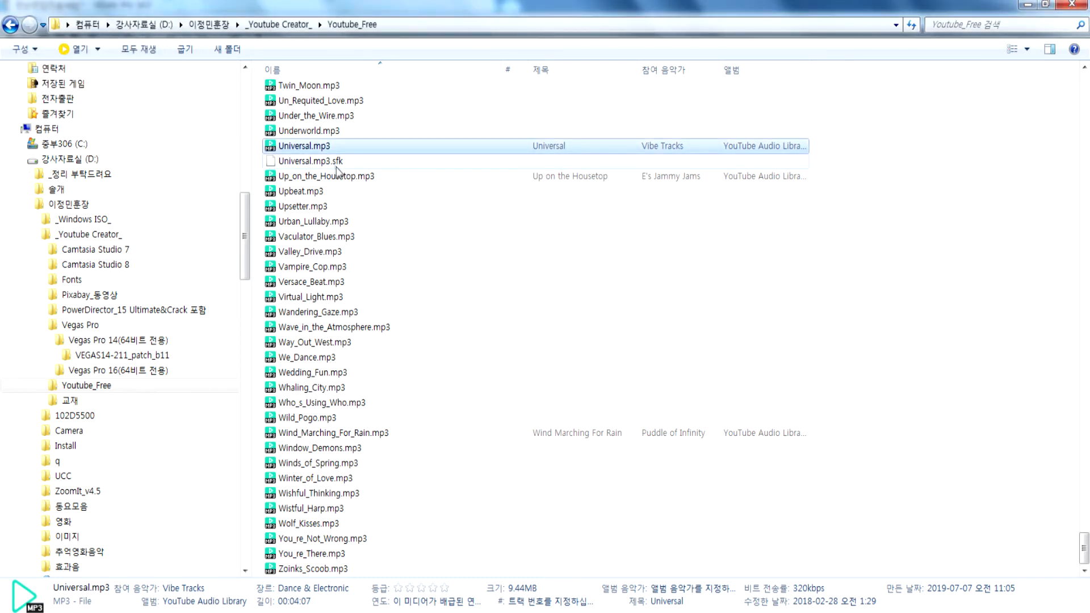
Delete the Universal.mp3.sfk file from the Youtube_Free folder to the recycle bin.
{"action": "left_click", "coordinate": [337, 164]}
{"action": "key", "text": "Delete"}
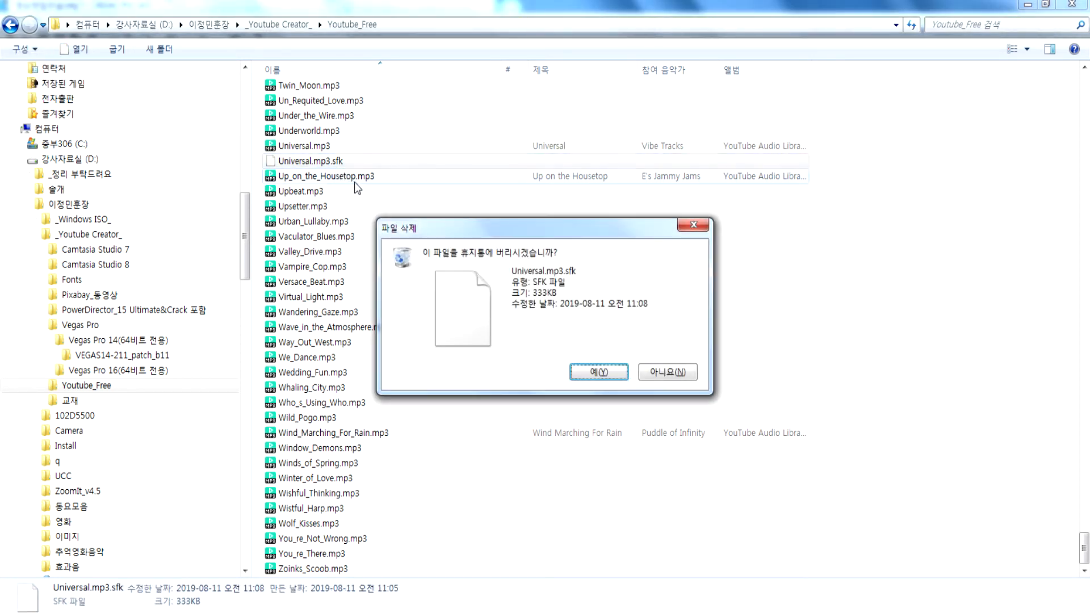
{"action": "key", "text": "Return"}
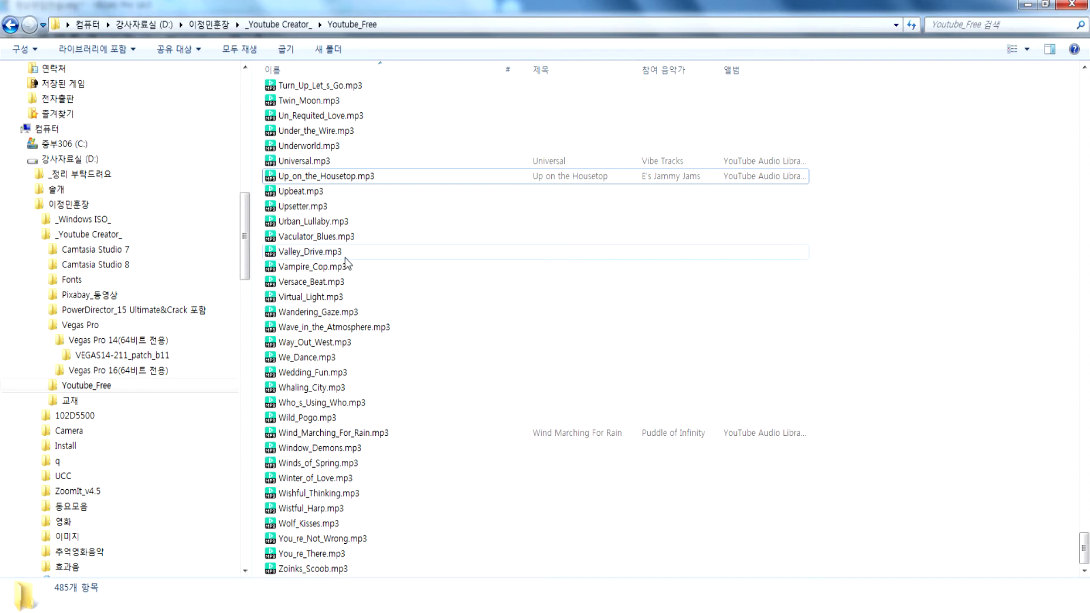
Open the "2. 입력영상" folder, watch "2. 복습자료로 제작_10초.mp4", and close the player.
{"action": "left_click_drag", "start_coordinate": [244, 253], "coordinate": [245, 391]}
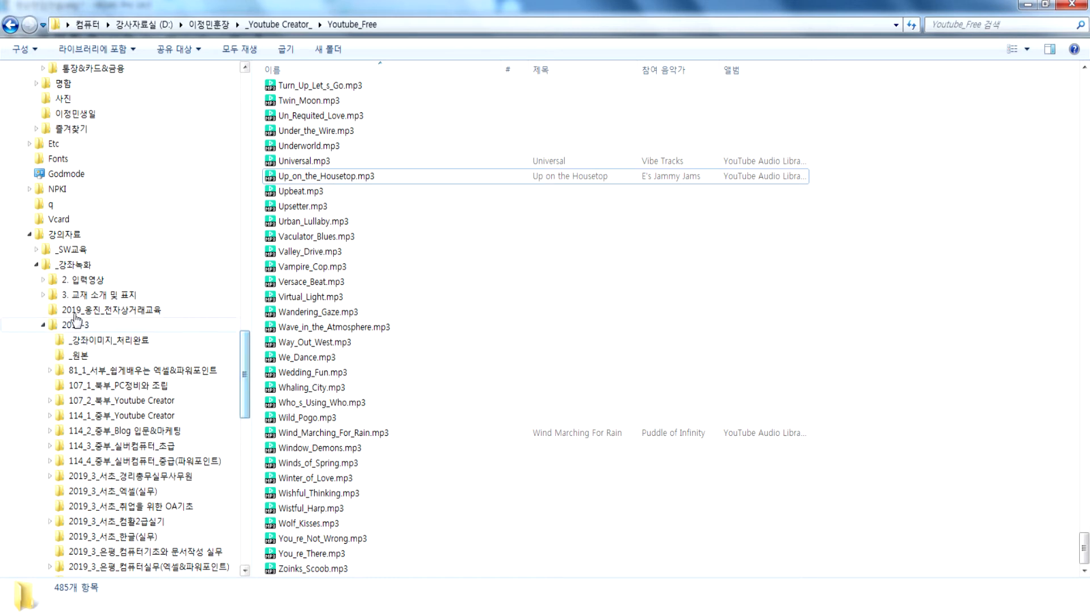
{"action": "left_click", "coordinate": [84, 280]}
{"action": "left_click", "coordinate": [318, 107]}
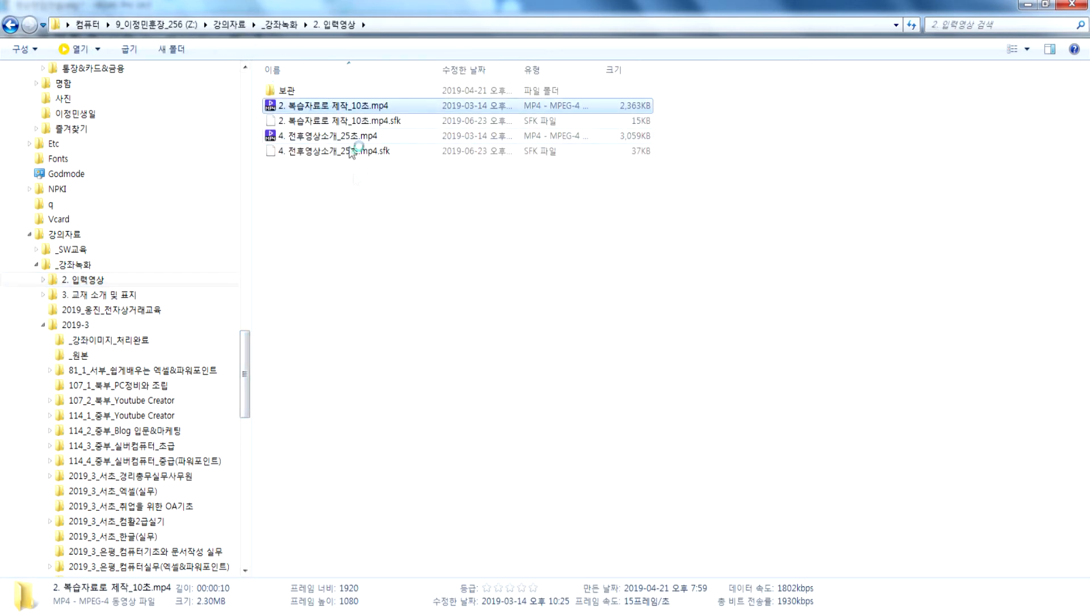
{"action": "key", "text": "Return"}
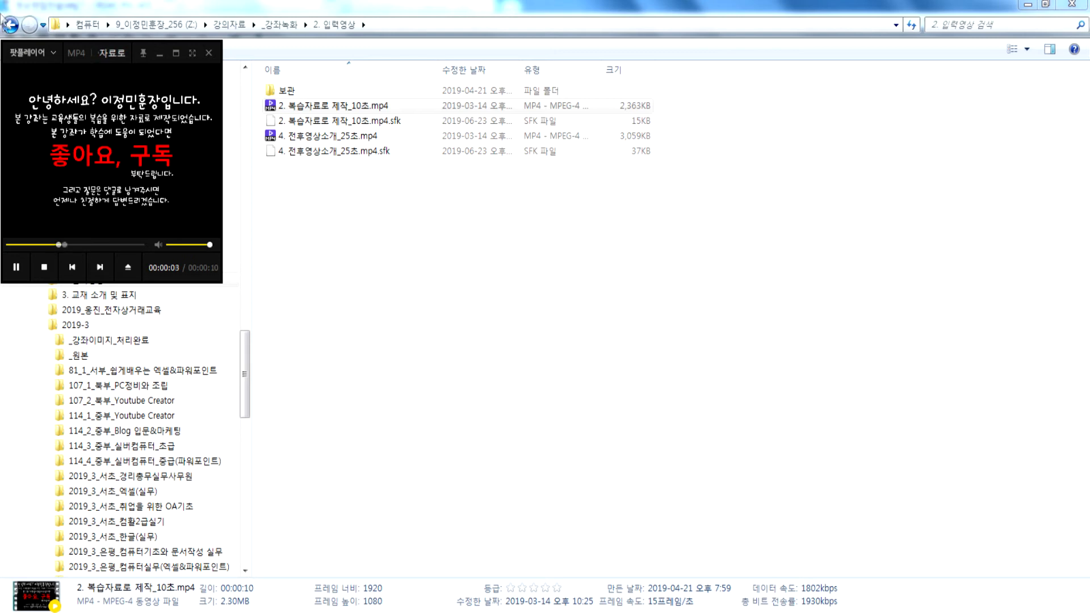
{"action": "left_click", "coordinate": [209, 53]}
Open the 보관 subfolder, listen to "2. Batty_McFadden_Slower.mp3", and close the player.
{"action": "double_click", "coordinate": [286, 90]}
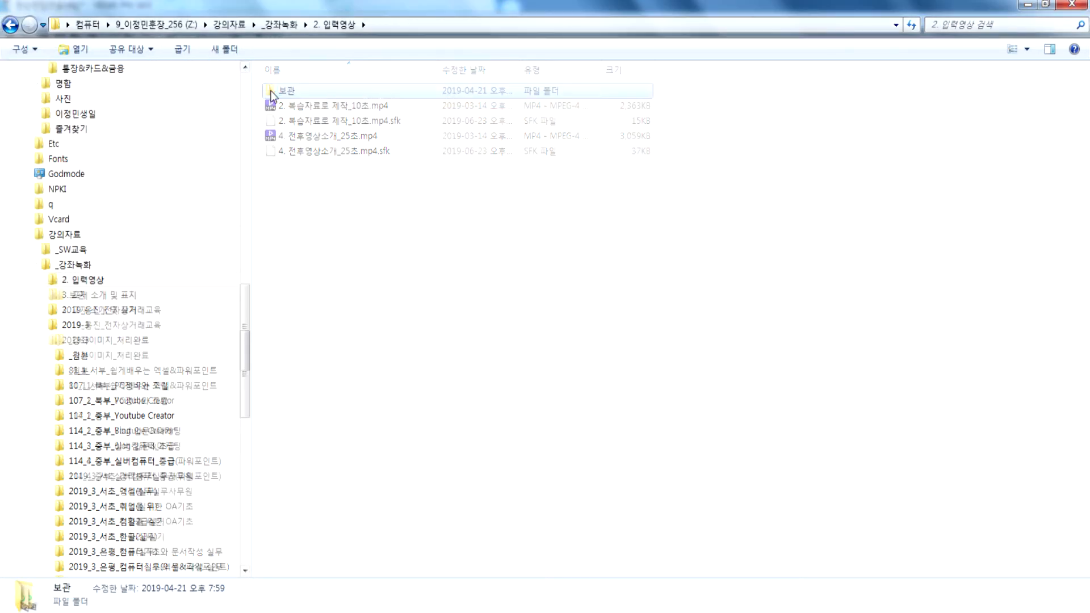
{"action": "left_click", "coordinate": [307, 164]}
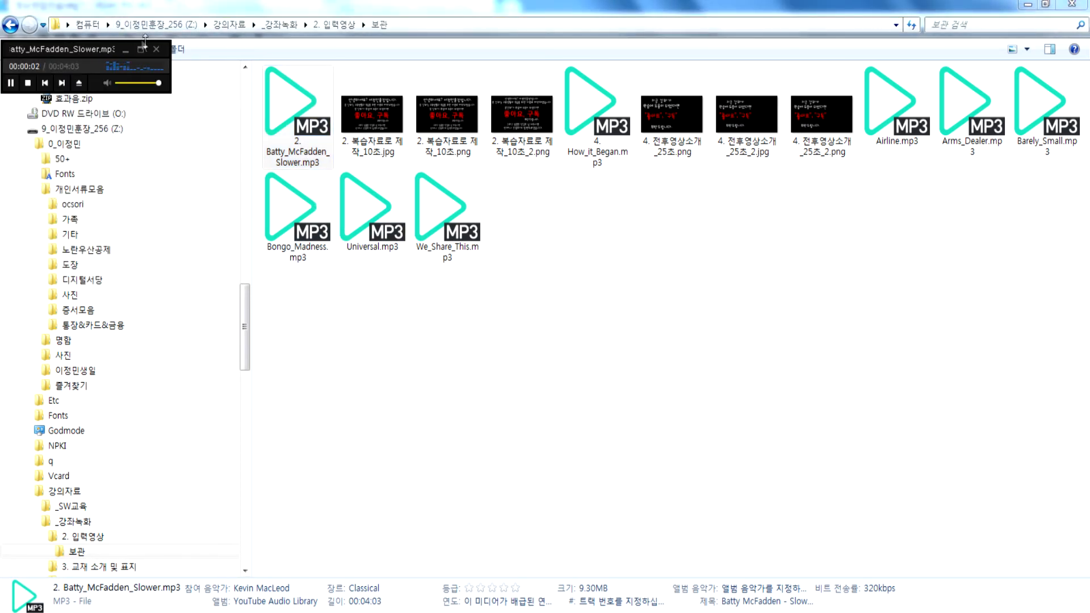
{"action": "left_click", "coordinate": [155, 49]}
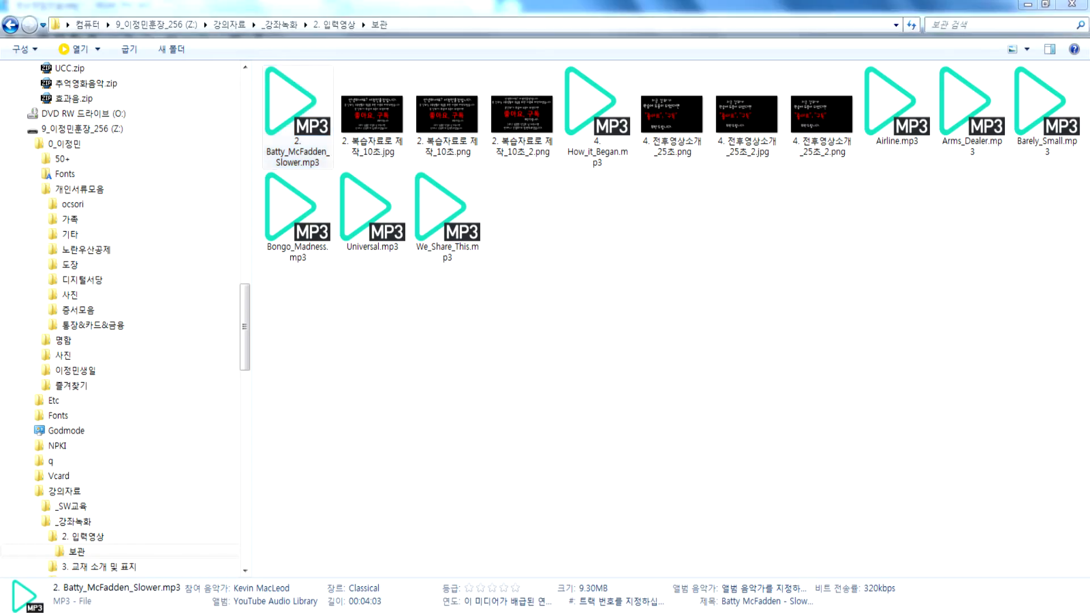
Look through the 보관, "2. 입력영상" and "3. 교재 소개 및 표지" folders under _강좌녹화.
{"action": "key", "text": "alt+Tab"}
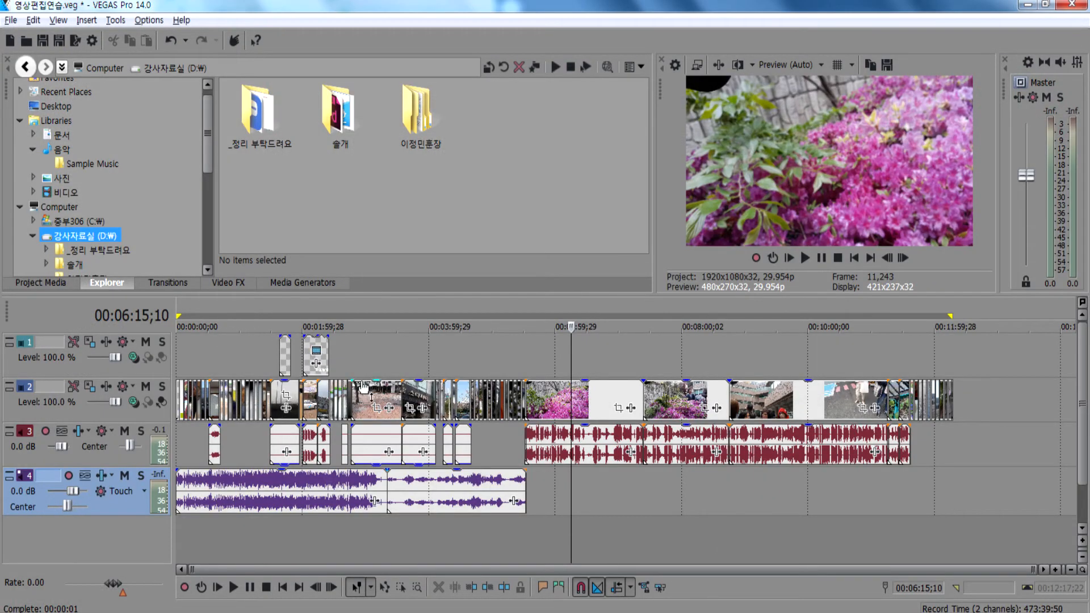
{"action": "key", "text": "alt+Tab"}
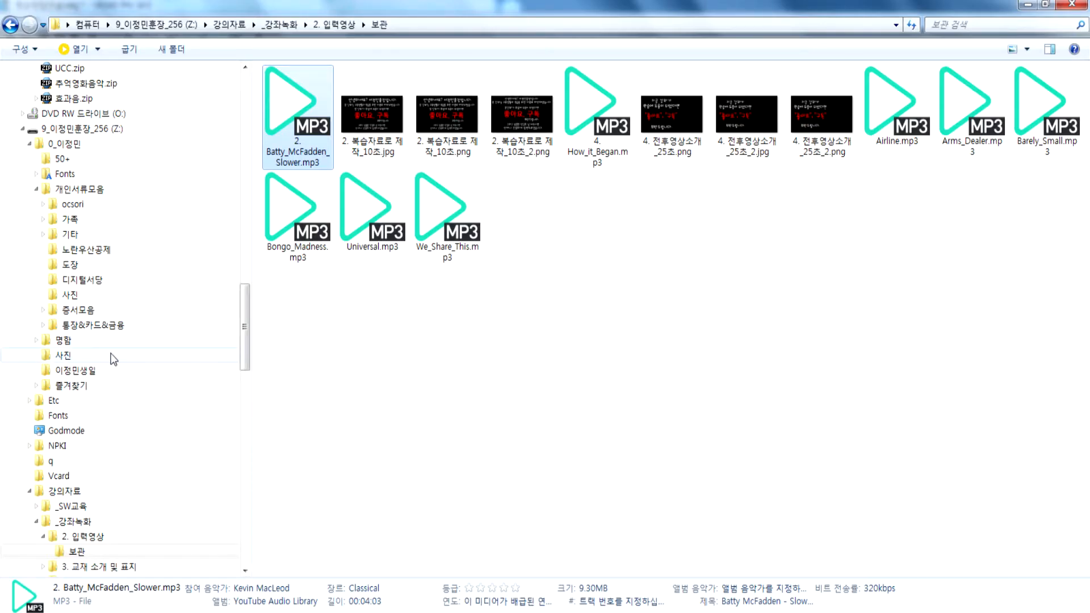
{"action": "left_click", "coordinate": [62, 190]}
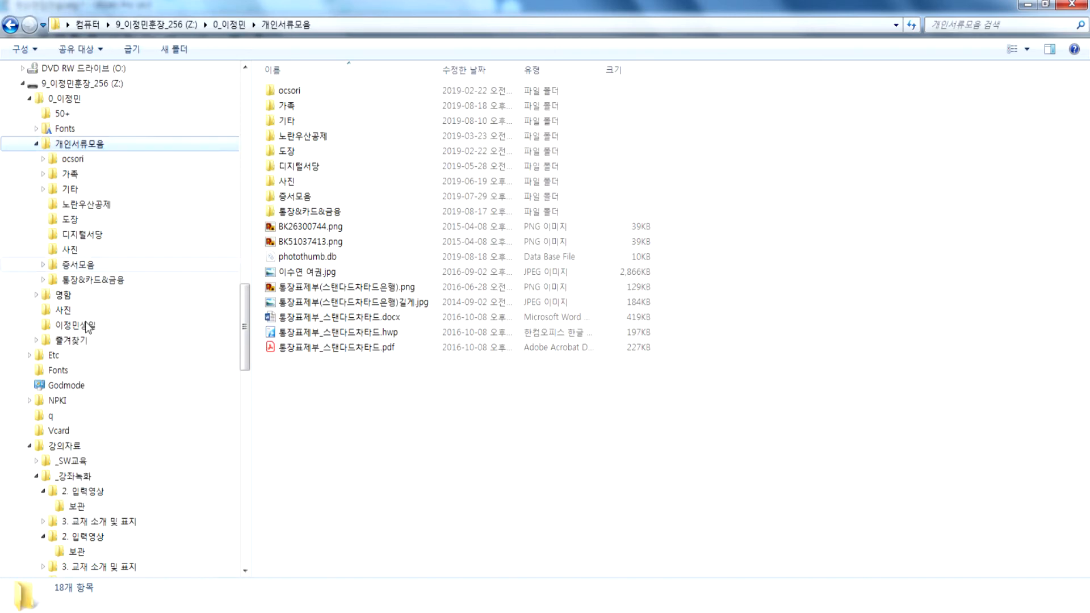
{"action": "scroll", "coordinate": [106, 436], "scroll_direction": "down", "scroll_amount": 3}
{"action": "left_click", "coordinate": [77, 372]}
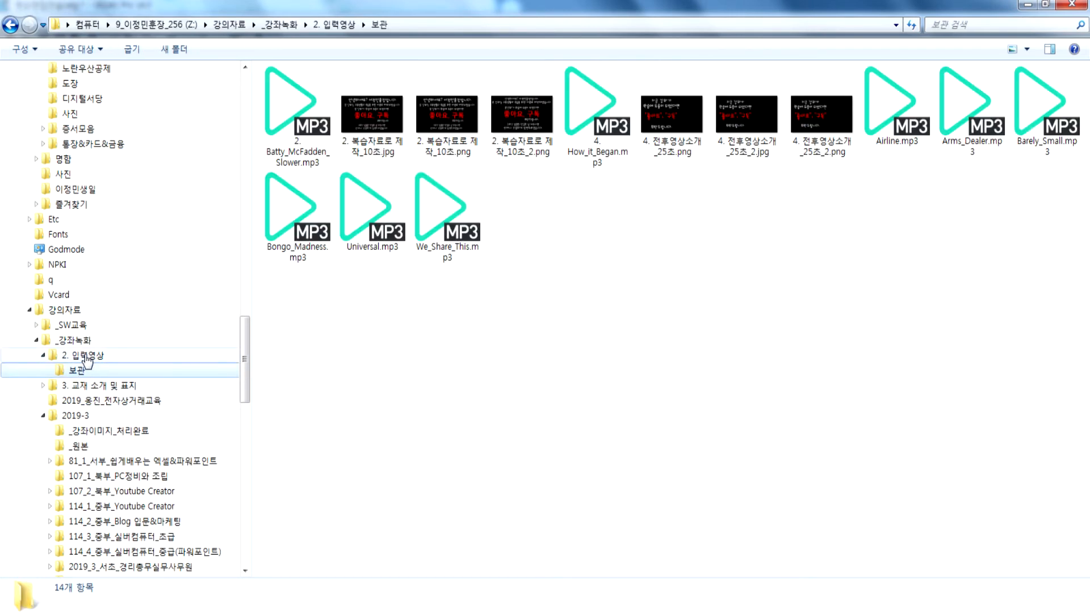
{"action": "left_click", "coordinate": [86, 356]}
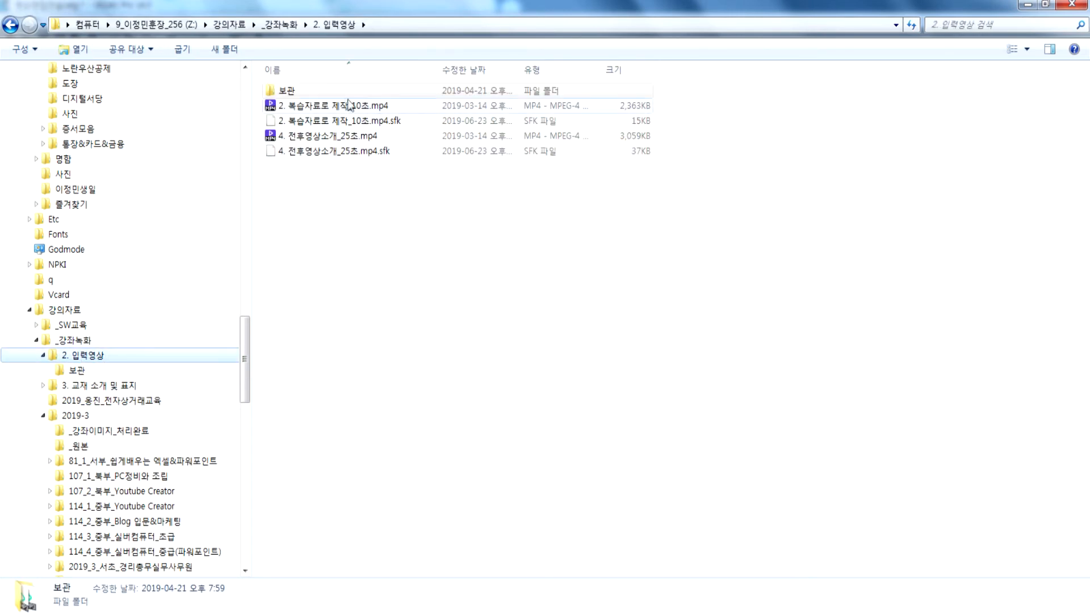
{"action": "left_click", "coordinate": [100, 387]}
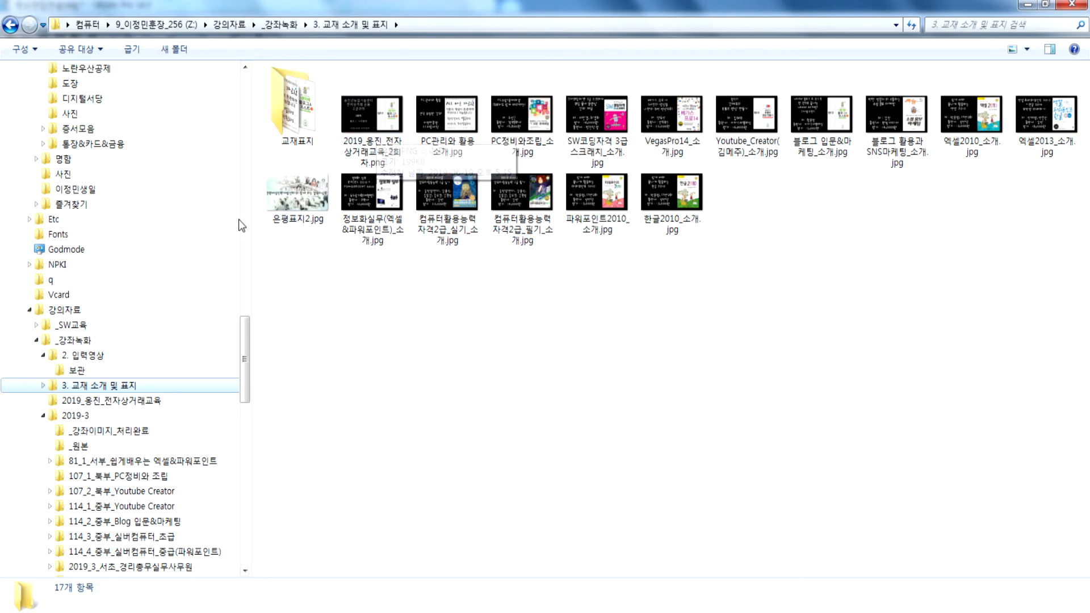
Open the Pixabay_동영상 folder inside _Youtube Creator_ on drive D and display its files as very large thumbnails.
{"action": "left_click_drag", "start_coordinate": [248, 344], "coordinate": [243, 214]}
{"action": "left_click", "coordinate": [114, 250]}
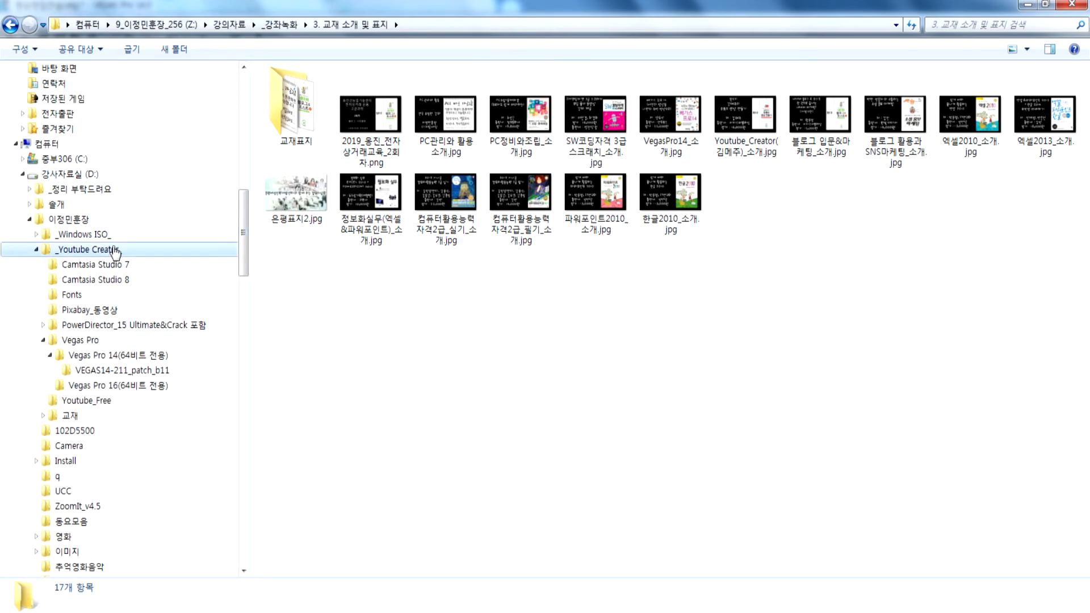
{"action": "mouse_move", "coordinate": [299, 143]}
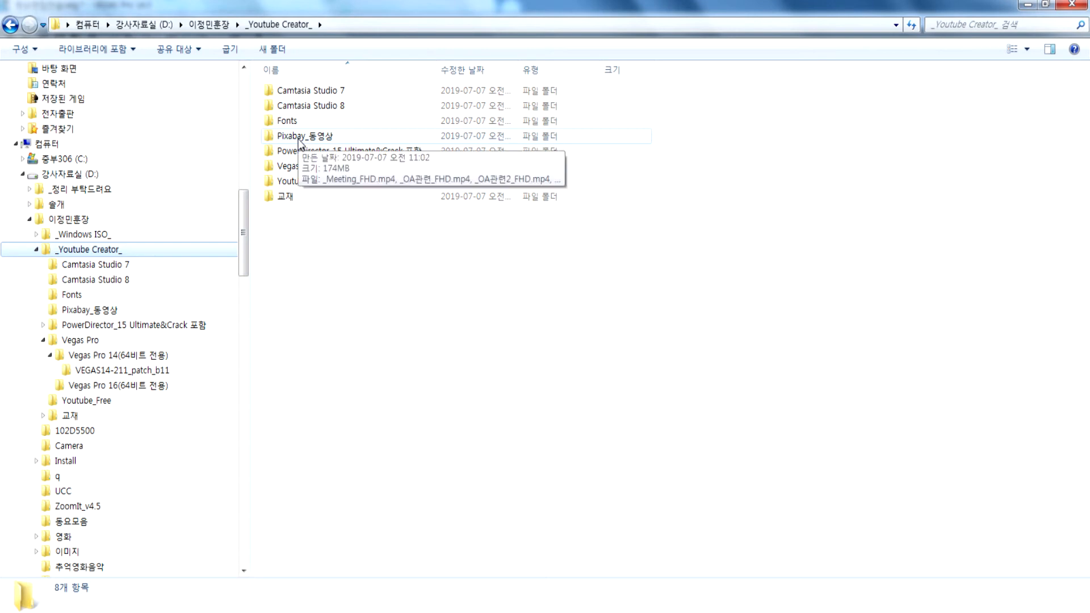
{"action": "double_click", "coordinate": [299, 137]}
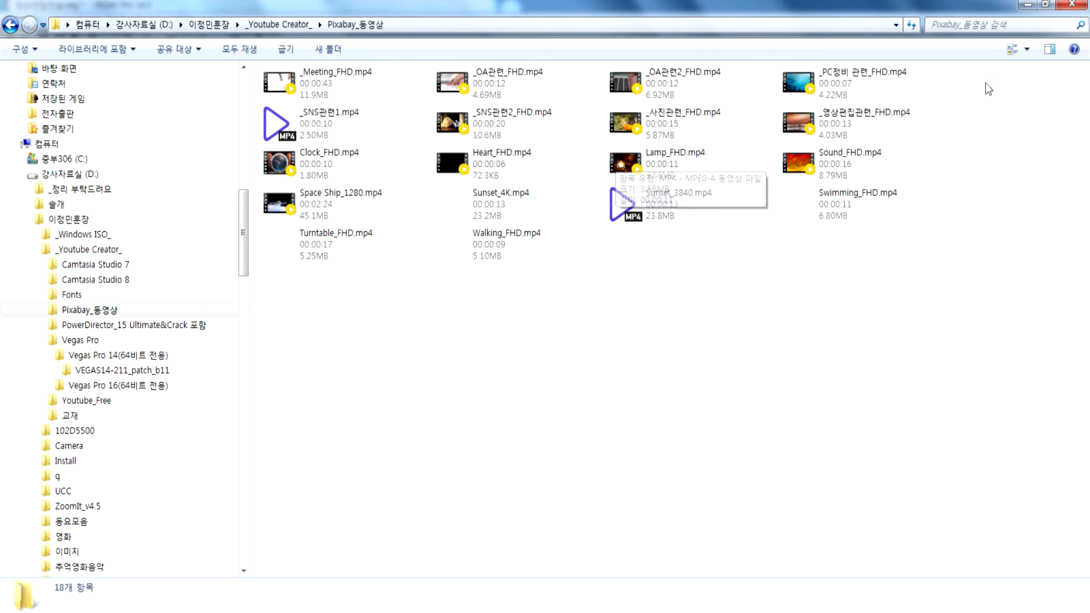
{"action": "left_click", "coordinate": [1026, 48]}
{"action": "left_click", "coordinate": [1024, 16]}
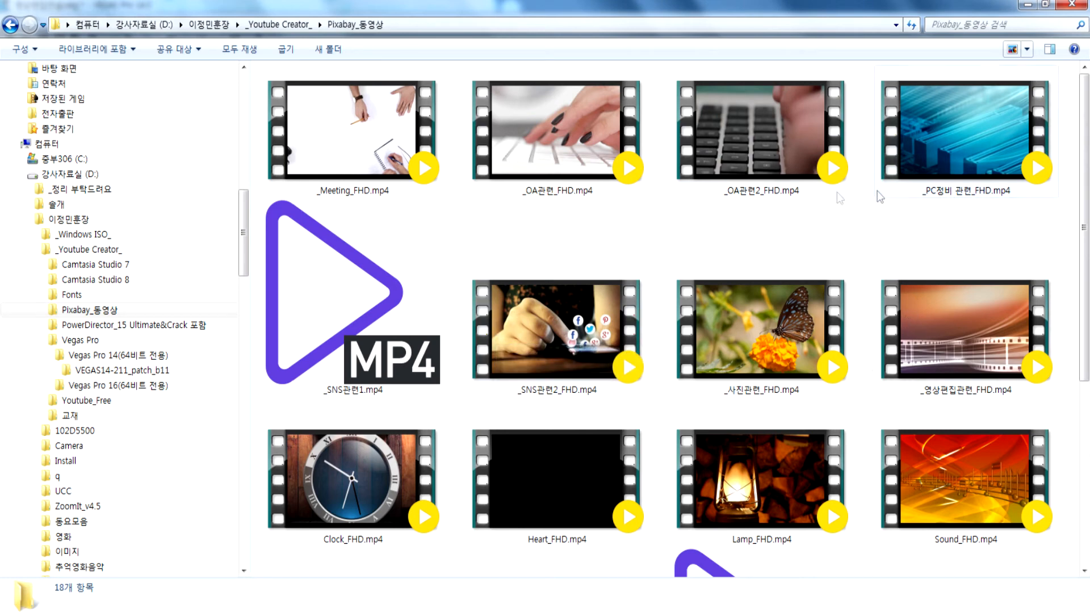
Watch "_PC정비 관련_FHD.mp4" in an enlarged player window and close the player.
{"action": "left_click", "coordinate": [928, 180]}
{"action": "double_click", "coordinate": [956, 172]}
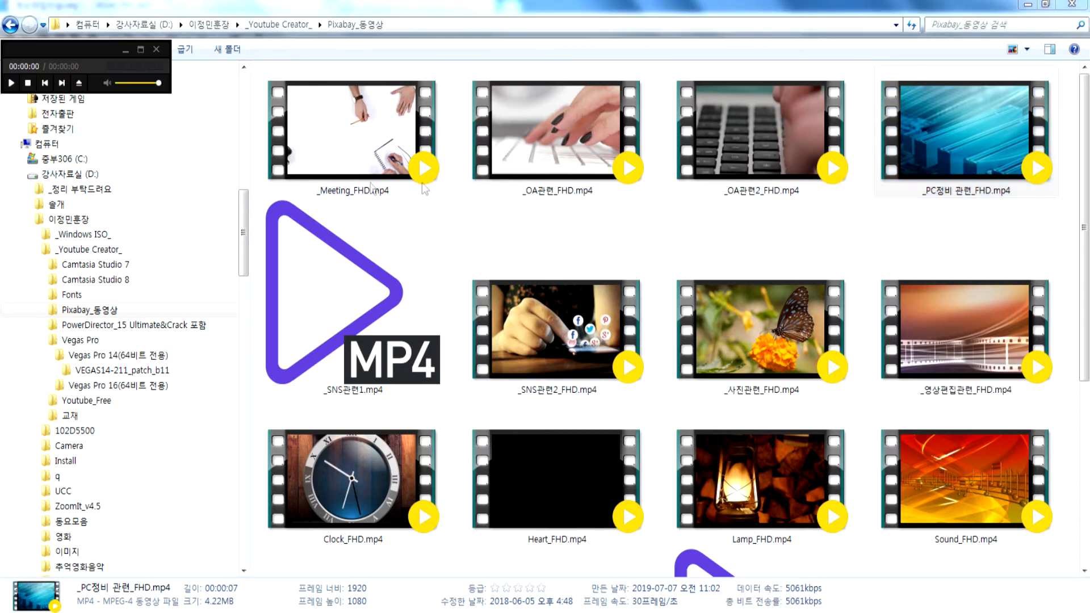
{"action": "left_click_drag", "start_coordinate": [221, 284], "coordinate": [694, 496]}
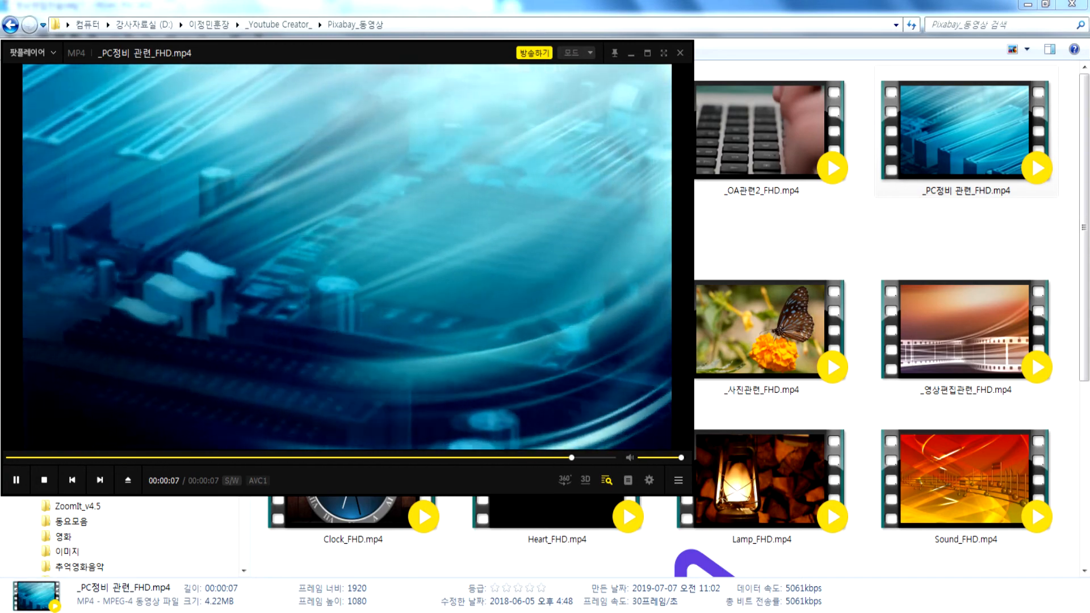
{"action": "left_click", "coordinate": [679, 55]}
Find Swimming_FHD.mp4 further down the Pixabay_동영상 folder, watch it, and close the player.
{"action": "left_click", "coordinate": [387, 362]}
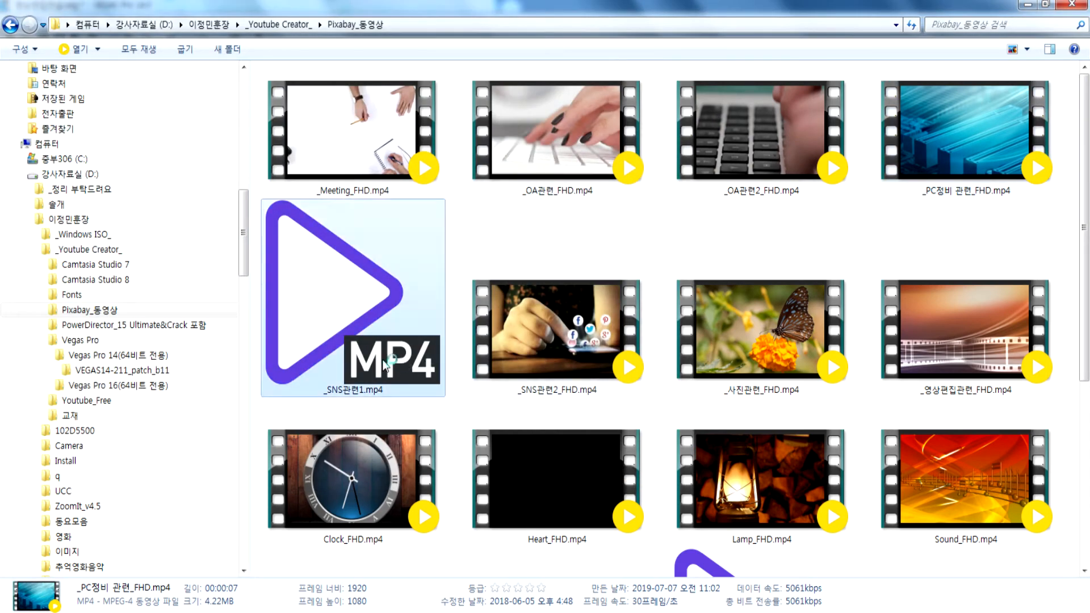
{"action": "scroll", "coordinate": [398, 366], "scroll_direction": "down", "scroll_amount": 5}
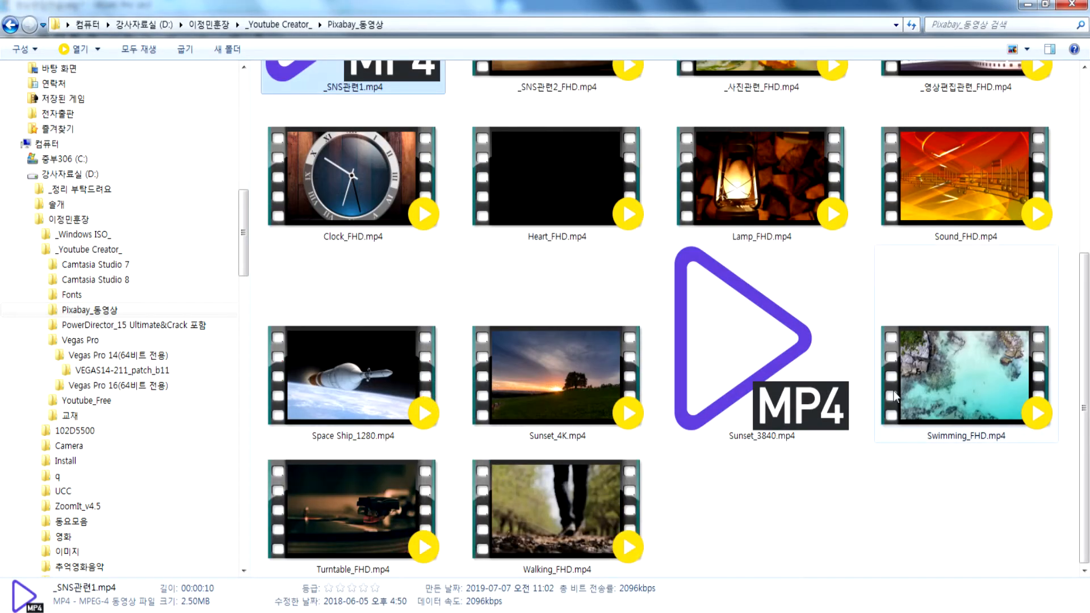
{"action": "double_click", "coordinate": [952, 376]}
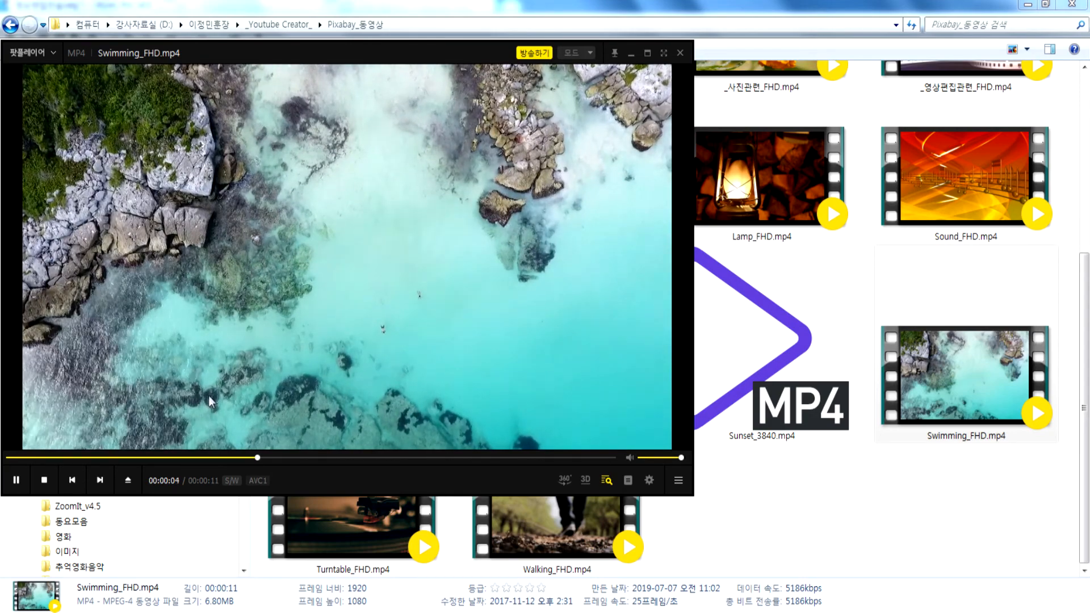
{"action": "left_click", "coordinate": [679, 54]}
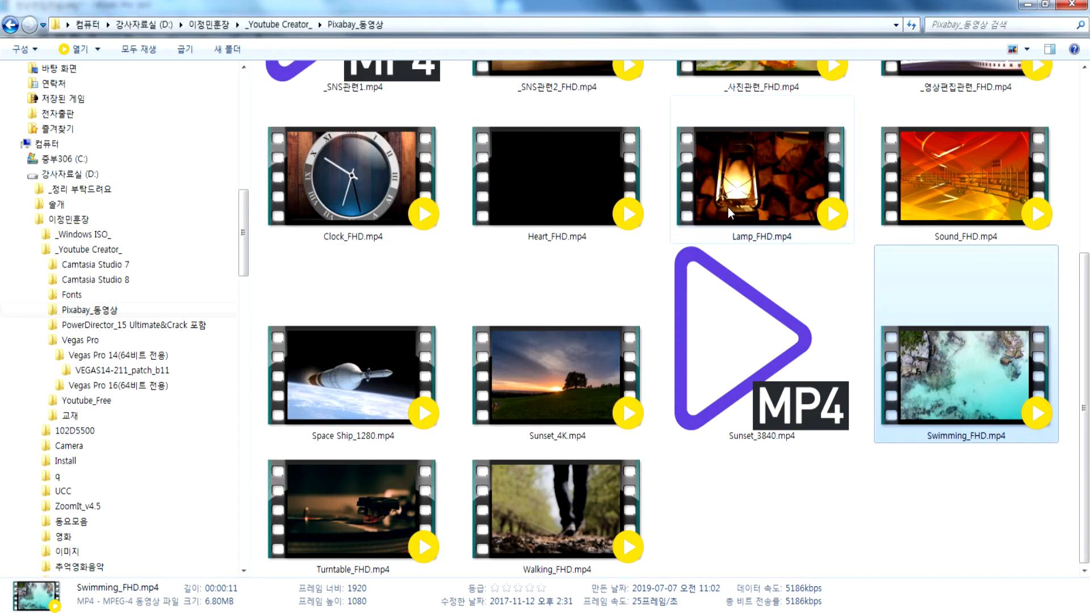
Watch _OA관련_FHD.mp4 from the start of the Pixabay_동영상 folder and close the player.
{"action": "left_click", "coordinate": [718, 227]}
{"action": "scroll", "coordinate": [716, 237], "scroll_direction": "up", "scroll_amount": 3}
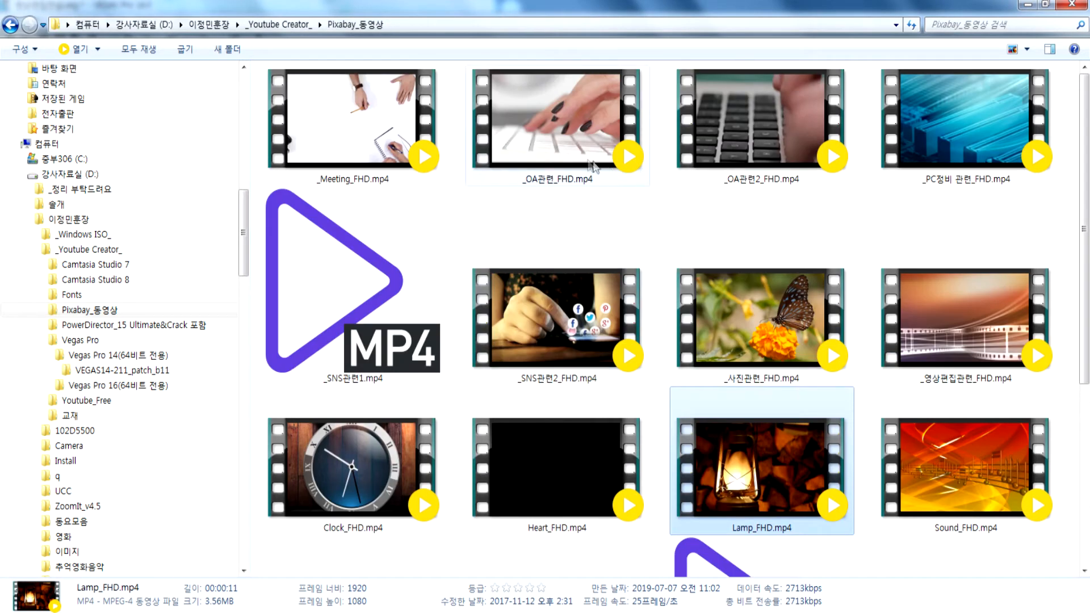
{"action": "left_click", "coordinate": [568, 162]}
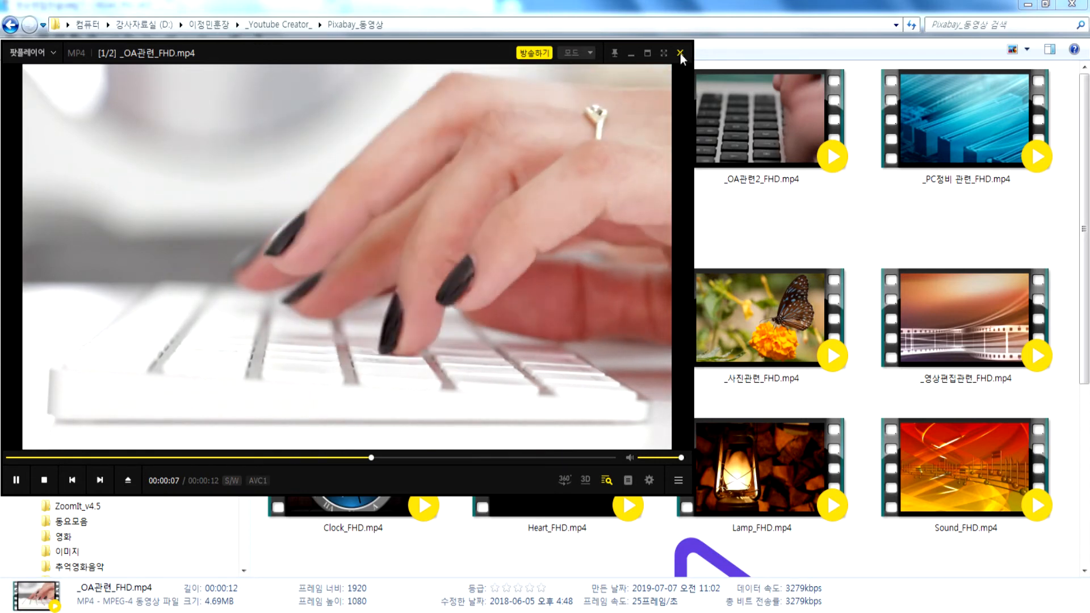
{"action": "left_click", "coordinate": [680, 53]}
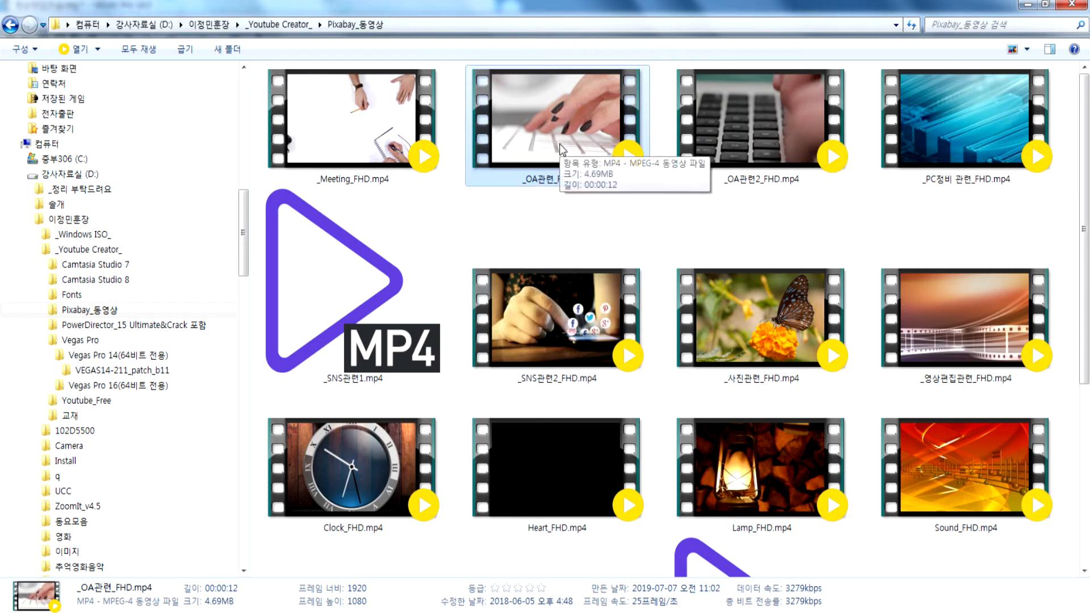
Watch _Meeting_FHD.mp4 and close the player.
{"action": "left_click", "coordinate": [370, 137]}
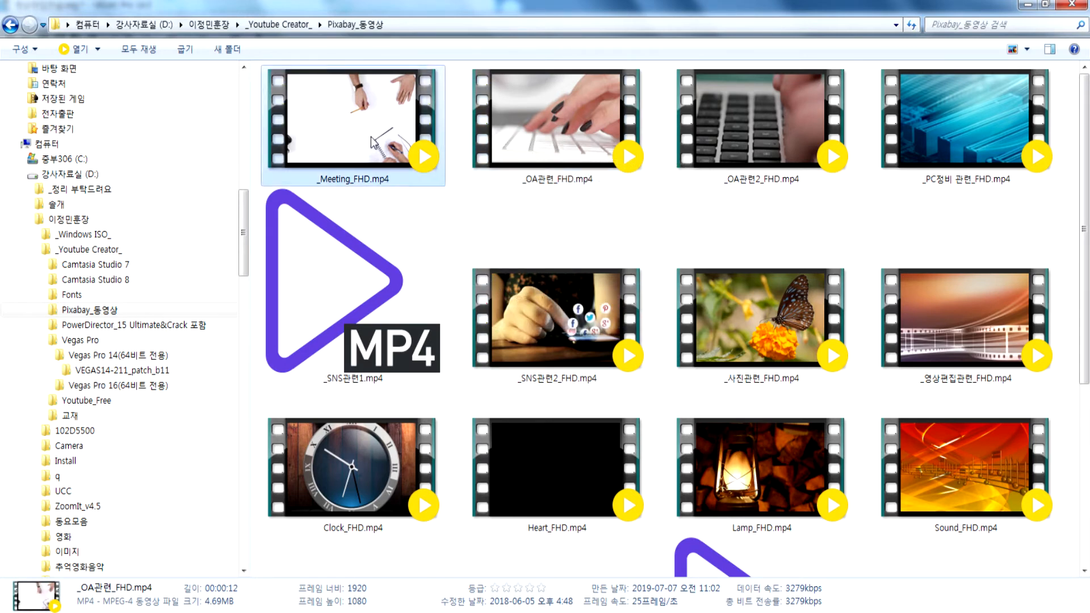
{"action": "key", "text": "Return"}
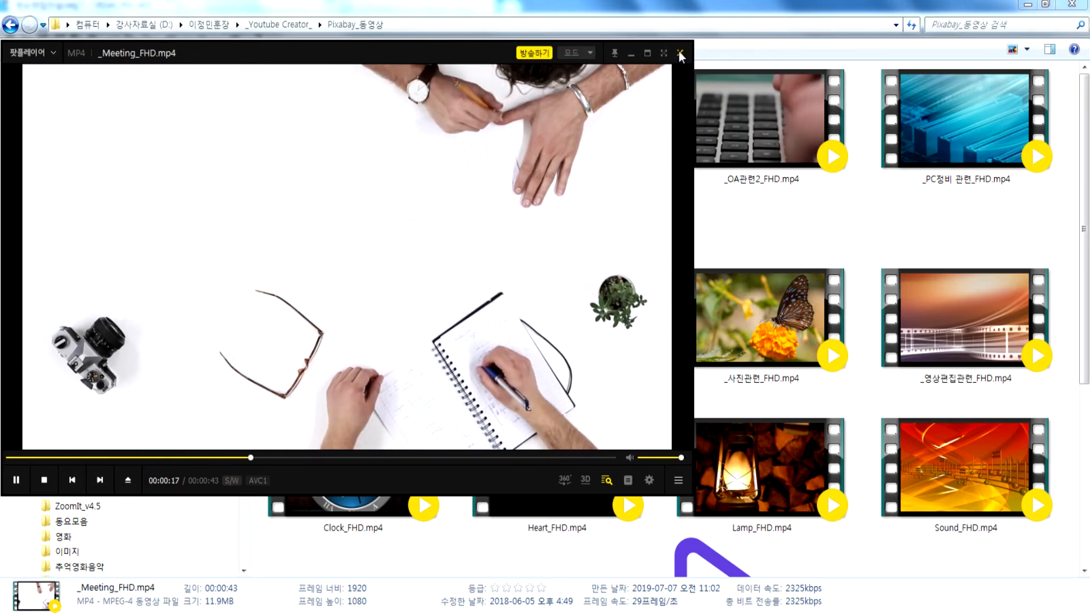
{"action": "key", "text": "alt+F4"}
Watch _SNS관련2_FHD.mp4 and close the player.
{"action": "left_click", "coordinate": [571, 329]}
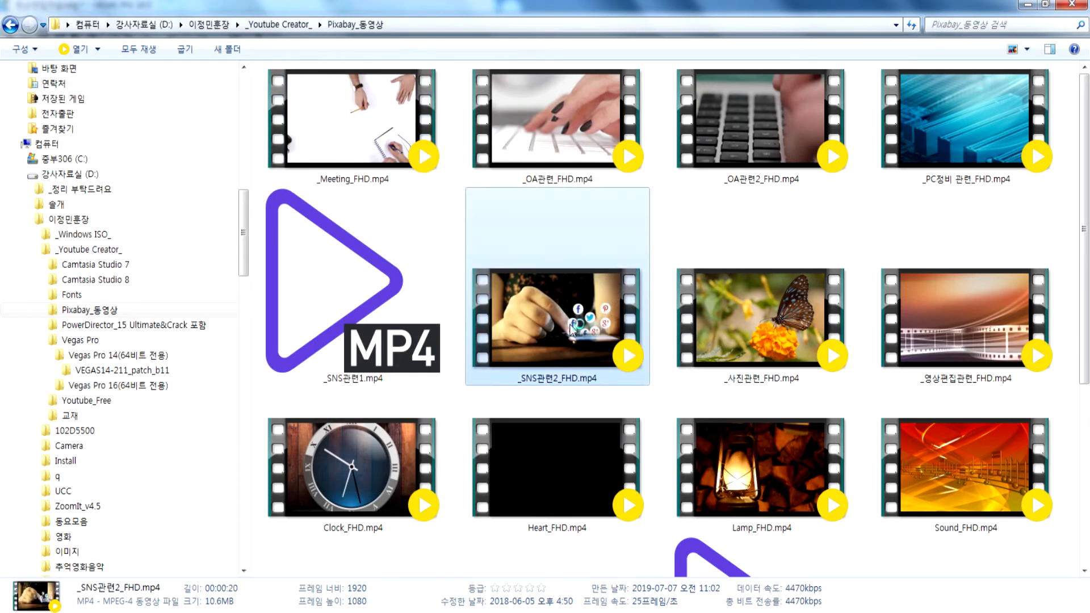
{"action": "double_click", "coordinate": [571, 330]}
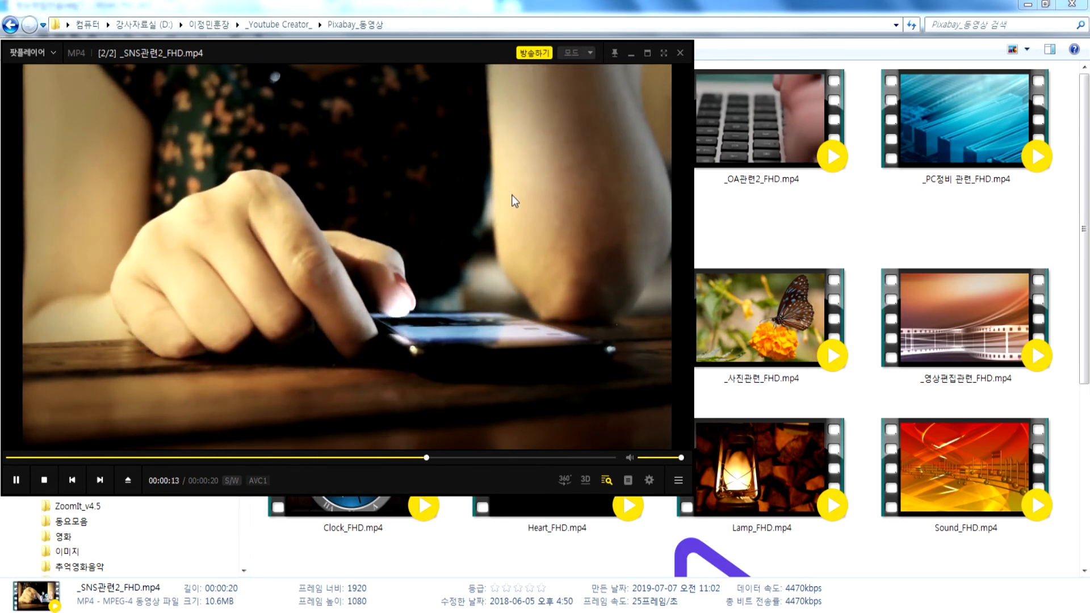
{"action": "left_click", "coordinate": [681, 53]}
Find Heart_FHD.mp4 in the Pixabay_동영상 folder, play it, and close the player.
{"action": "left_click", "coordinate": [757, 340]}
{"action": "scroll", "coordinate": [757, 340], "scroll_direction": "down", "scroll_amount": 3}
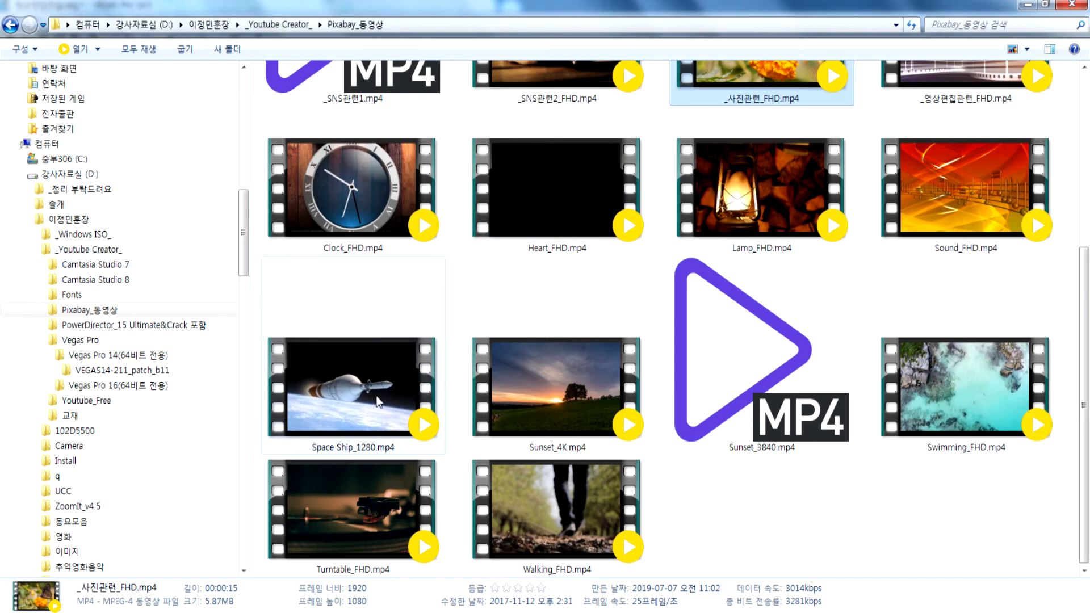
{"action": "left_click", "coordinate": [554, 195]}
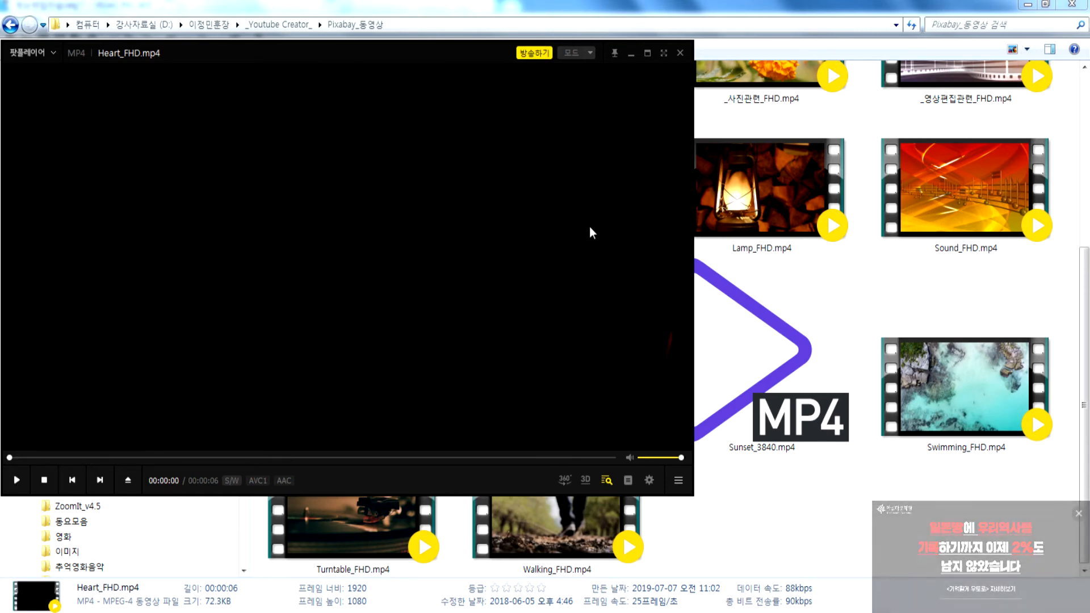
{"action": "left_click", "coordinate": [680, 53]}
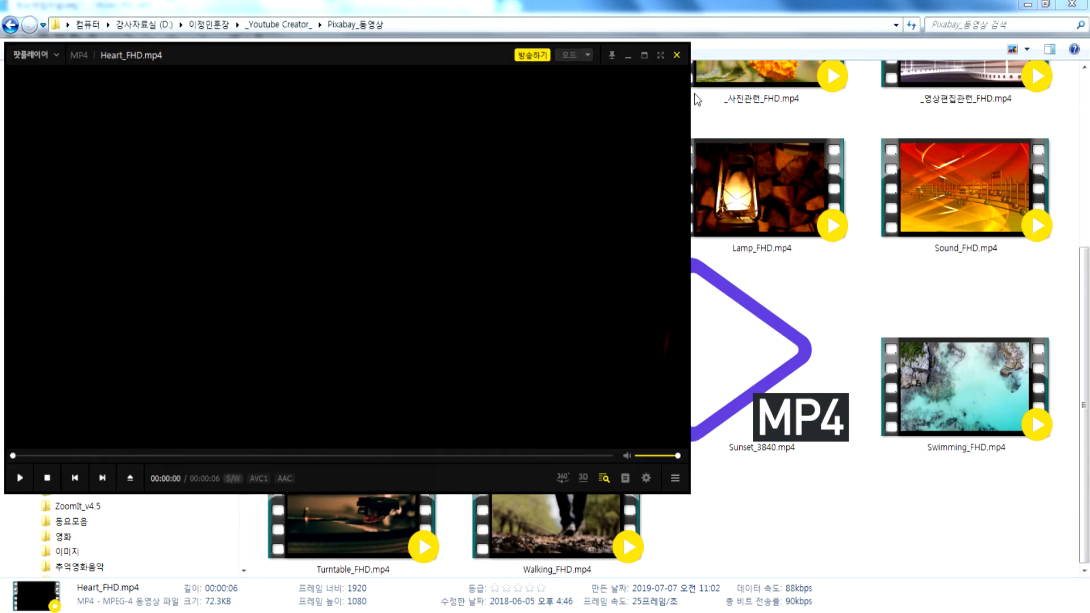
Watch Turntable_FHD.mp4, close the player, and open the Youtube_Free music folder.
{"action": "left_click", "coordinate": [347, 398]}
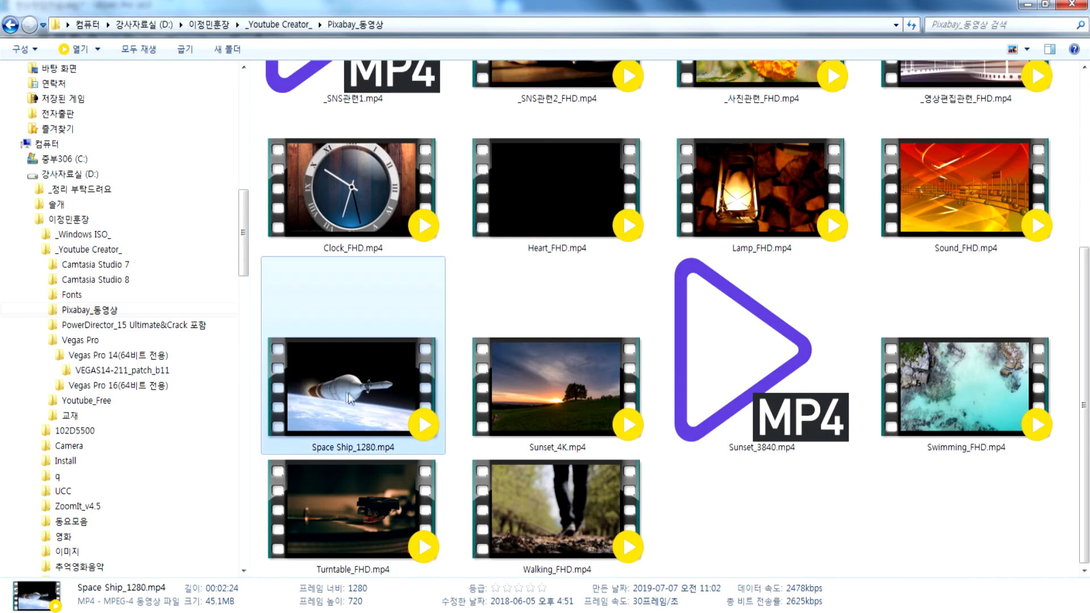
{"action": "double_click", "coordinate": [363, 506]}
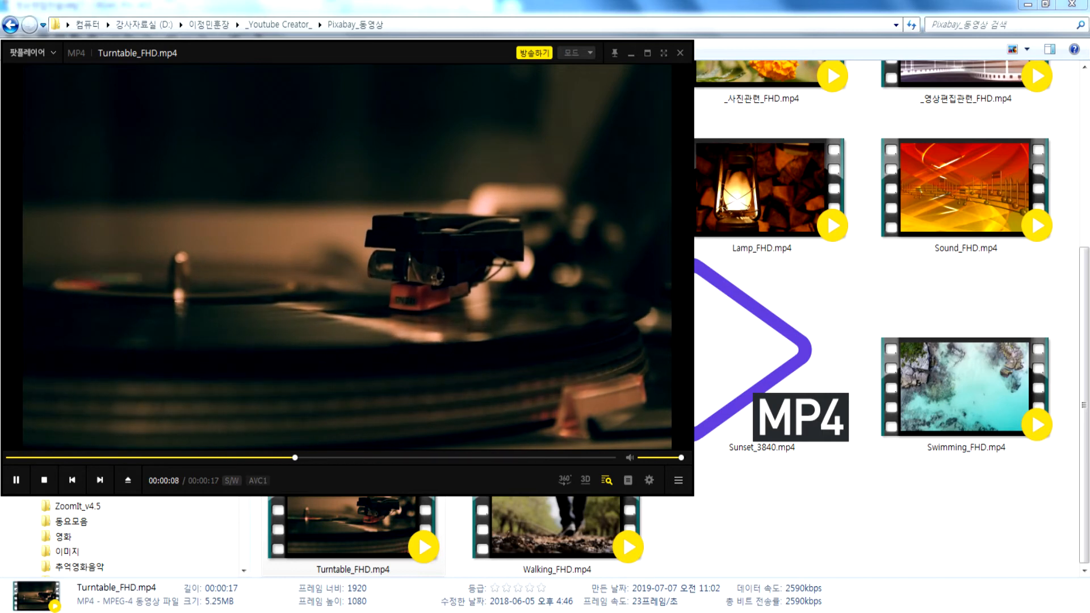
{"action": "left_click", "coordinate": [680, 52]}
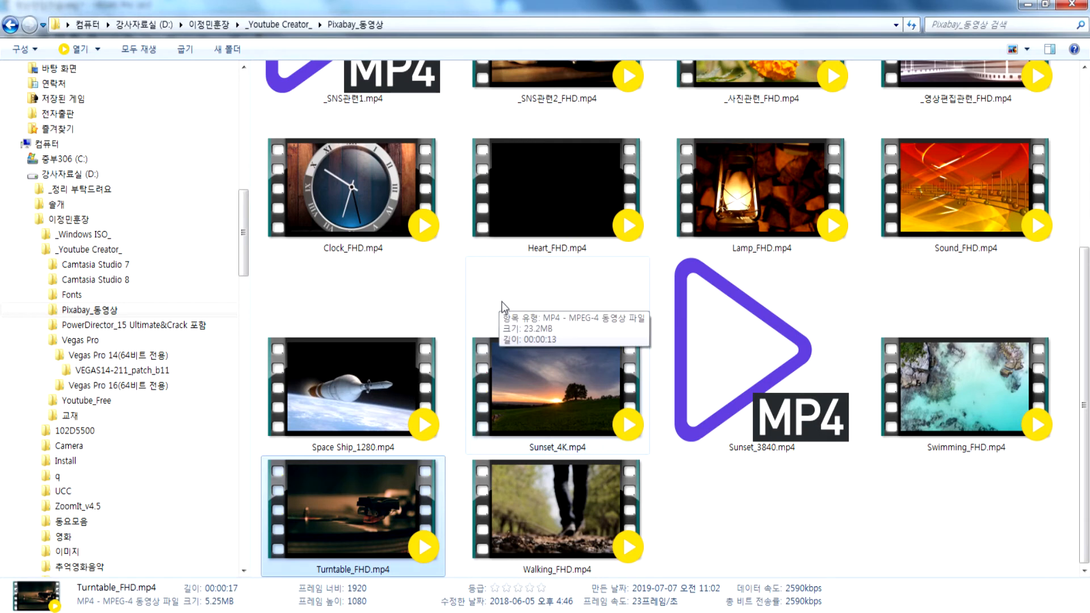
{"action": "scroll", "coordinate": [498, 297], "scroll_direction": "up", "scroll_amount": 3}
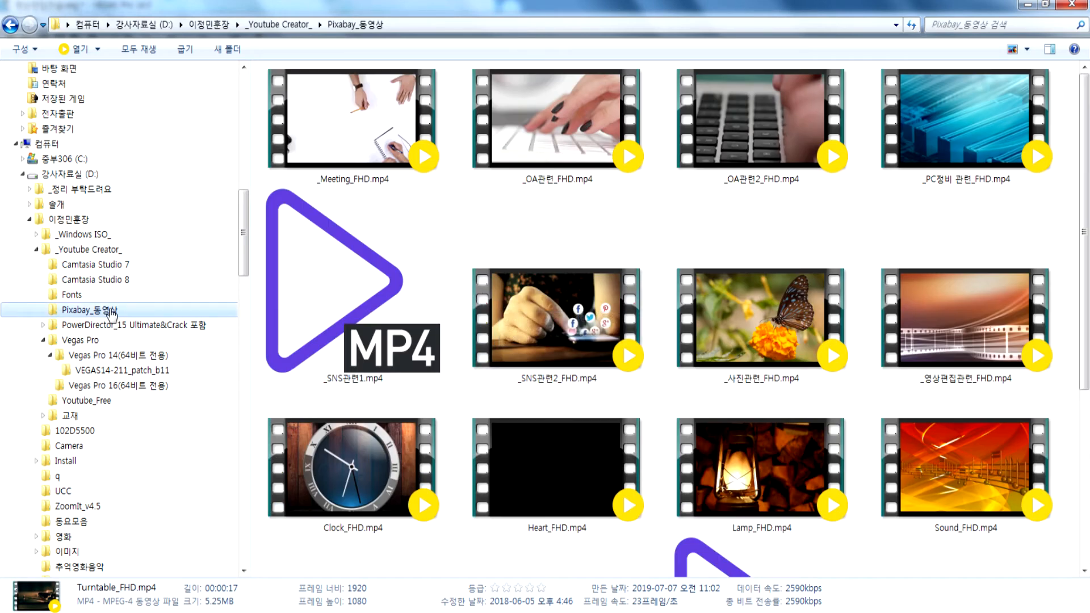
{"action": "left_click", "coordinate": [102, 402]}
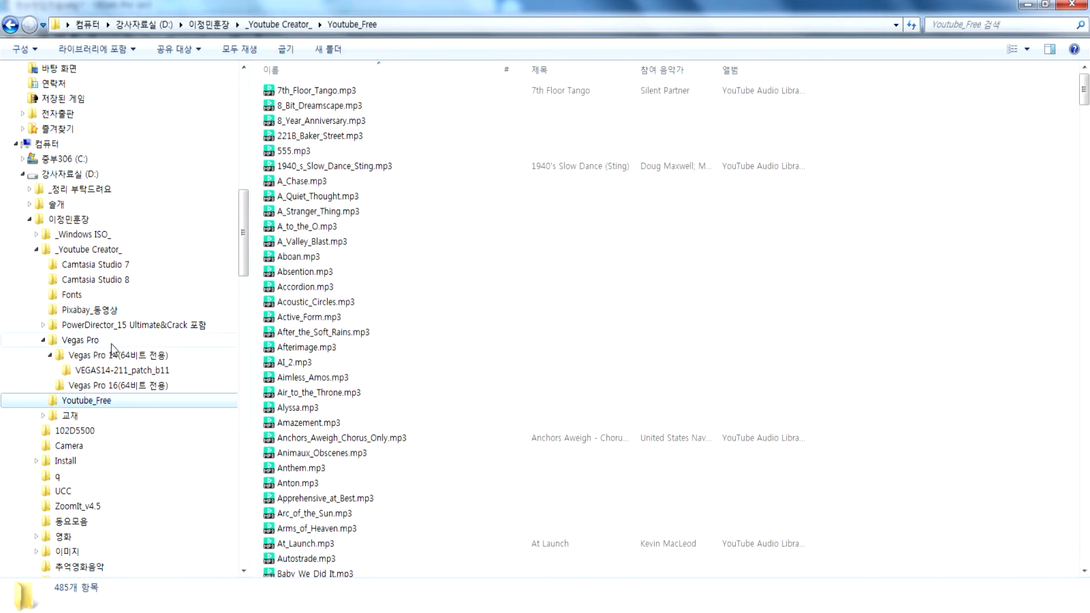
Switch to the VEGAS Pro project and open the Render As settings.
{"action": "key", "text": "alt+Tab"}
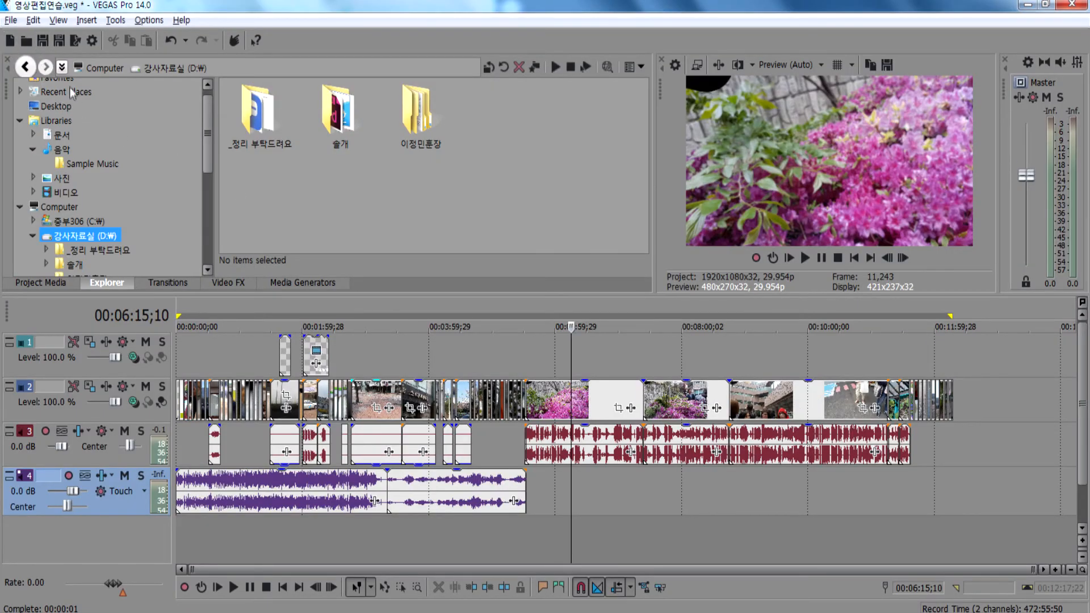
{"action": "key", "text": "alt+Tab"}
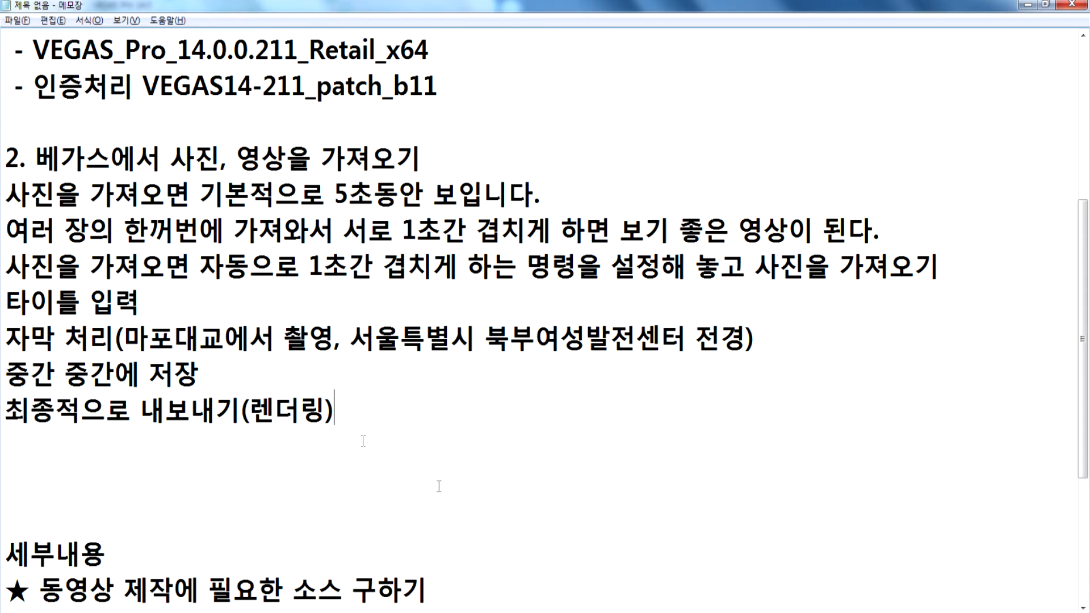
{"action": "key", "text": "alt+Tab"}
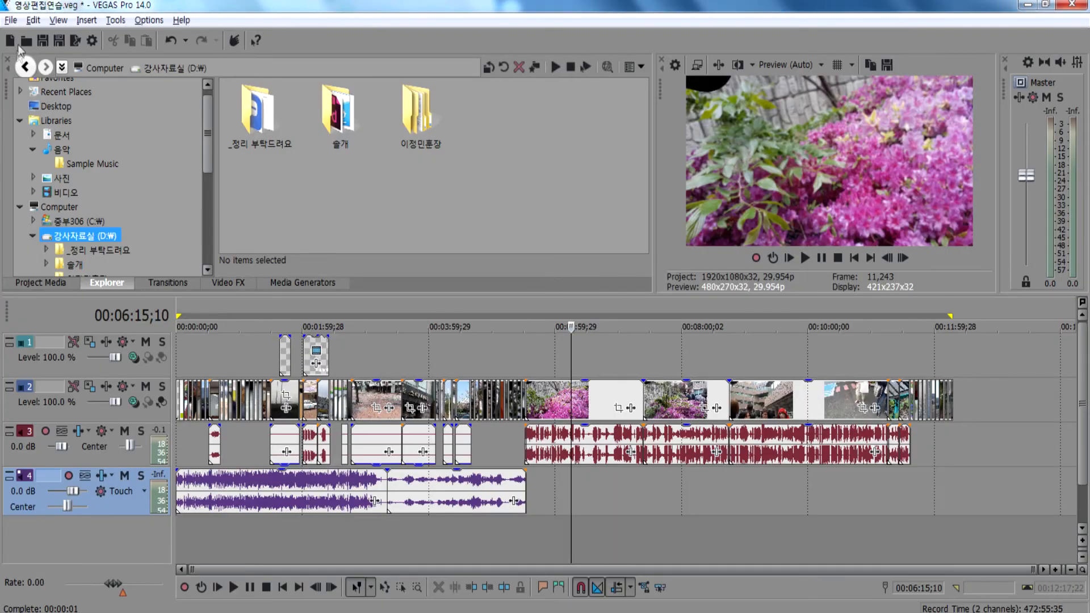
{"action": "left_click", "coordinate": [13, 22]}
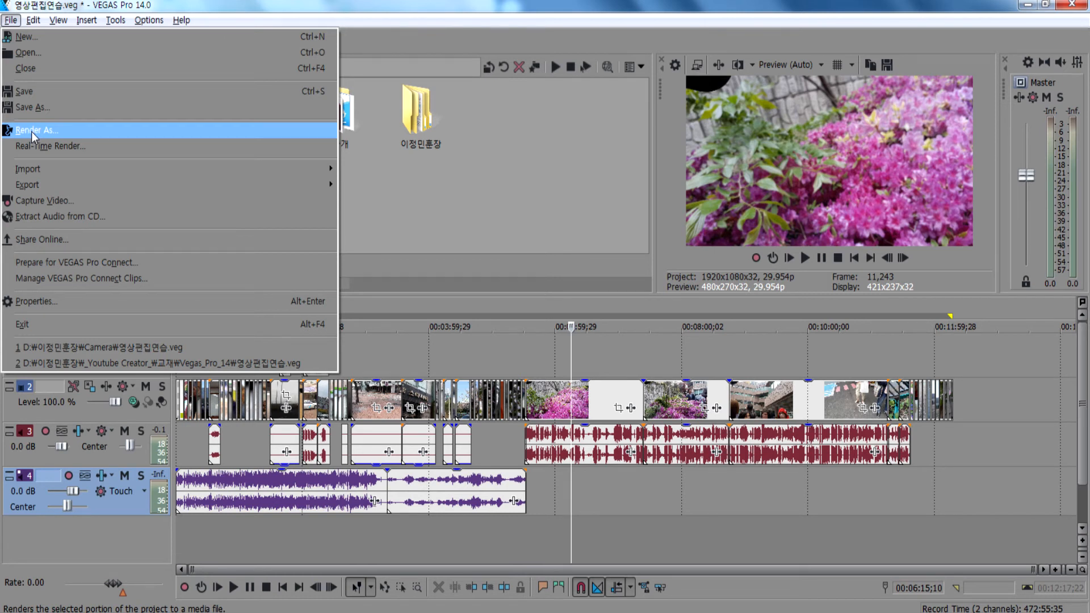
{"action": "left_click", "coordinate": [86, 131]}
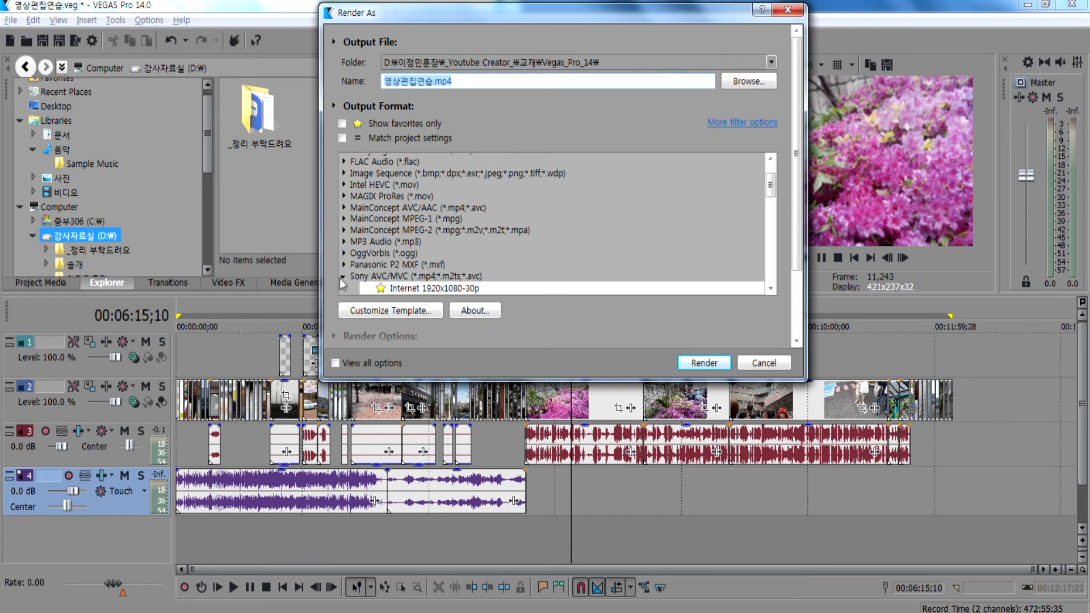
Examine the available render output formats, comparing MainConcept AVC/AAC with Sony AVC/MVC.
{"action": "double_click", "coordinate": [351, 277]}
{"action": "scroll", "coordinate": [421, 243], "scroll_direction": "up", "scroll_amount": 2}
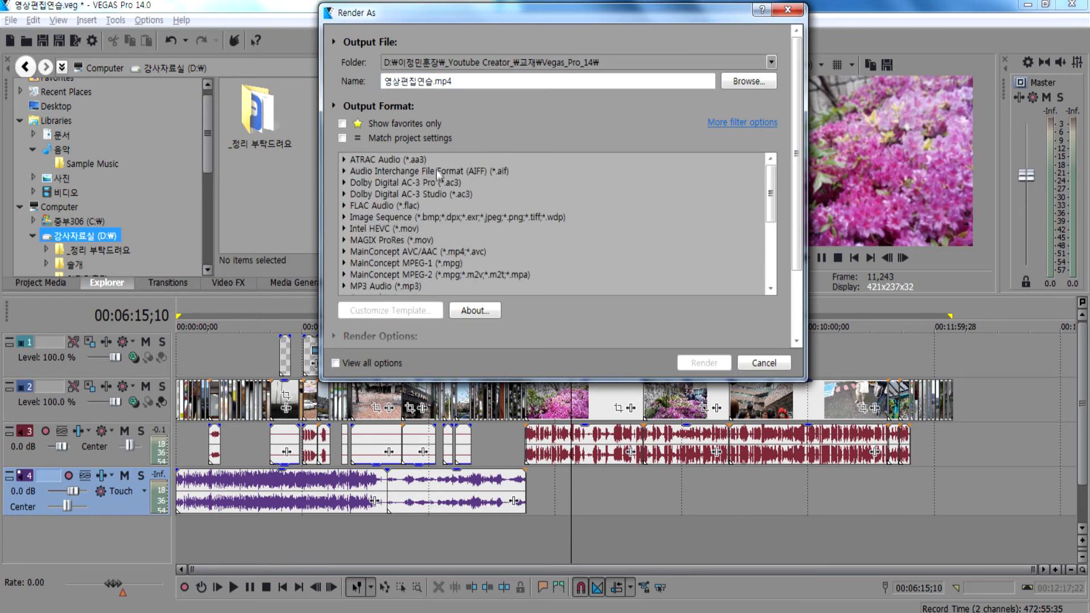
{"action": "left_click", "coordinate": [451, 253]}
{"action": "scroll", "coordinate": [464, 253], "scroll_direction": "down", "scroll_amount": 1}
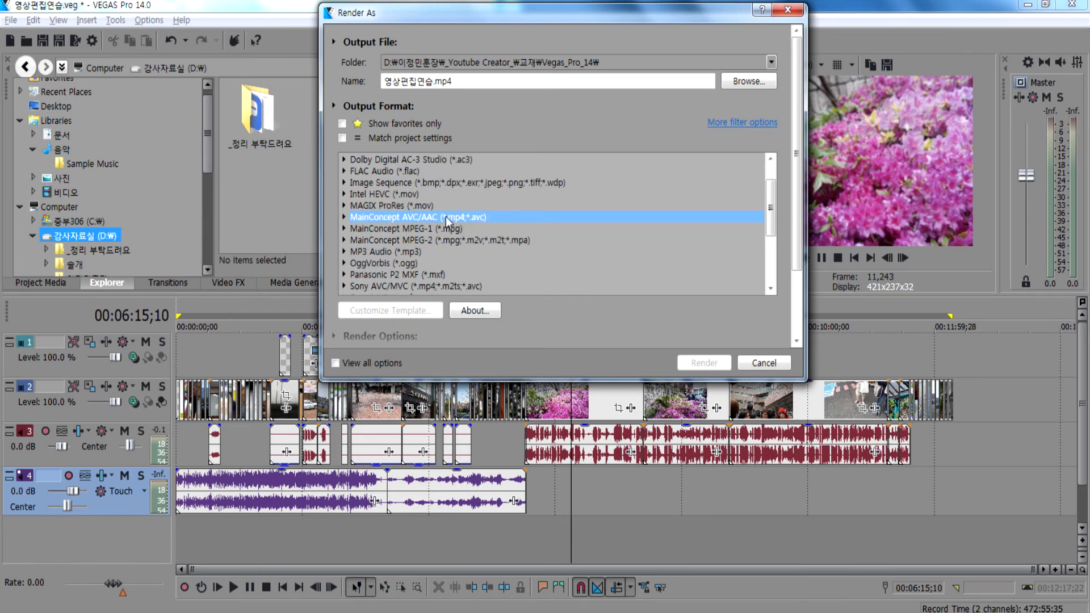
{"action": "scroll", "coordinate": [449, 224], "scroll_direction": "down", "scroll_amount": 2}
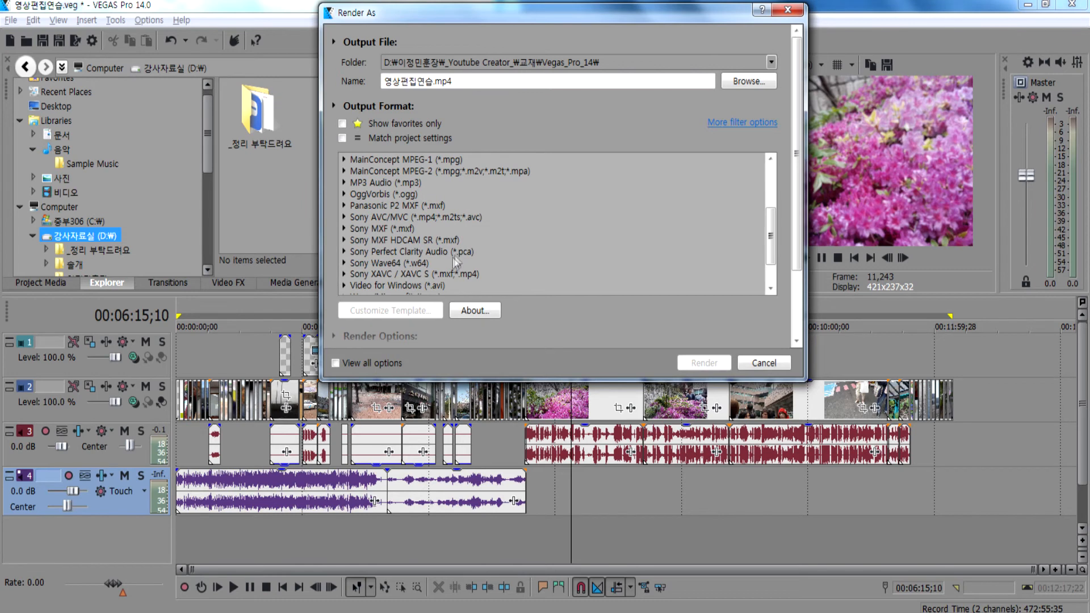
{"action": "left_click", "coordinate": [420, 219]}
{"action": "scroll", "coordinate": [416, 220], "scroll_direction": "up", "scroll_amount": 2}
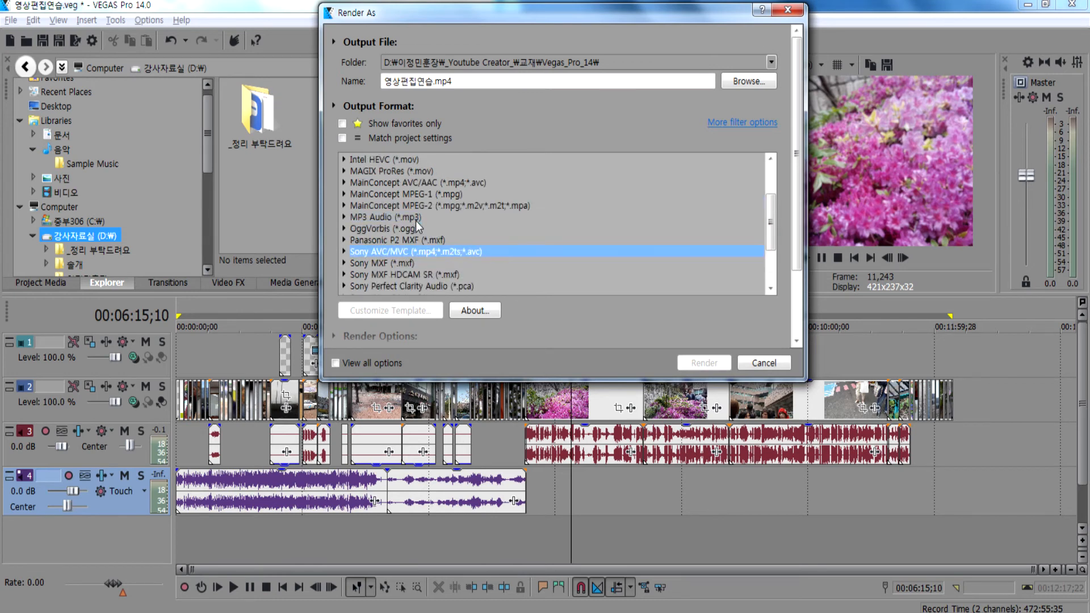
{"action": "left_click", "coordinate": [389, 219]}
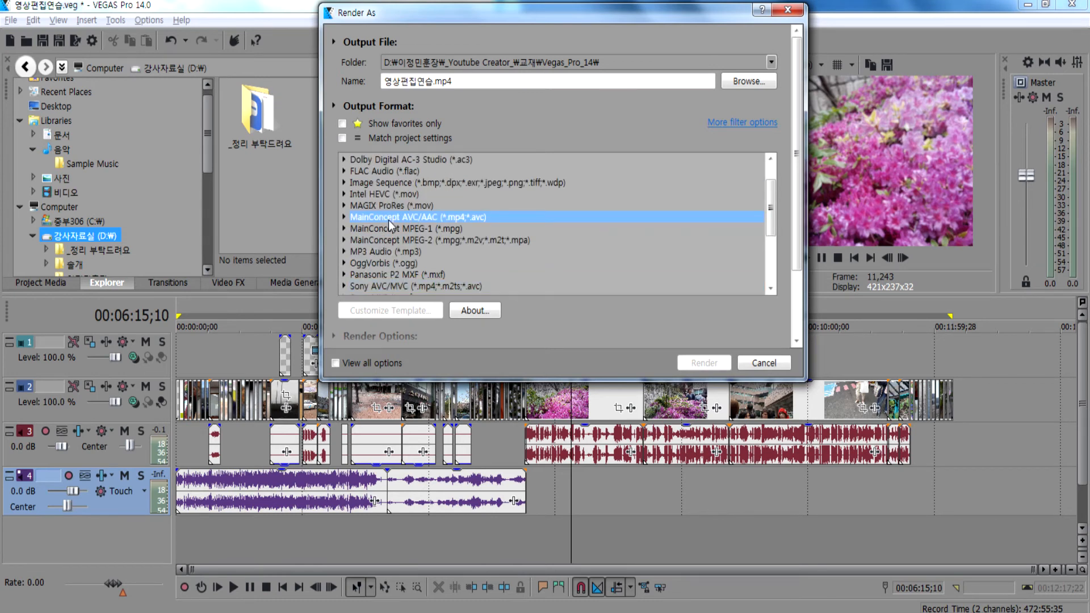
Choose the Sony Tablet 1080p template of the MainConcept AVC/AAC format as the render output.
{"action": "double_click", "coordinate": [454, 219]}
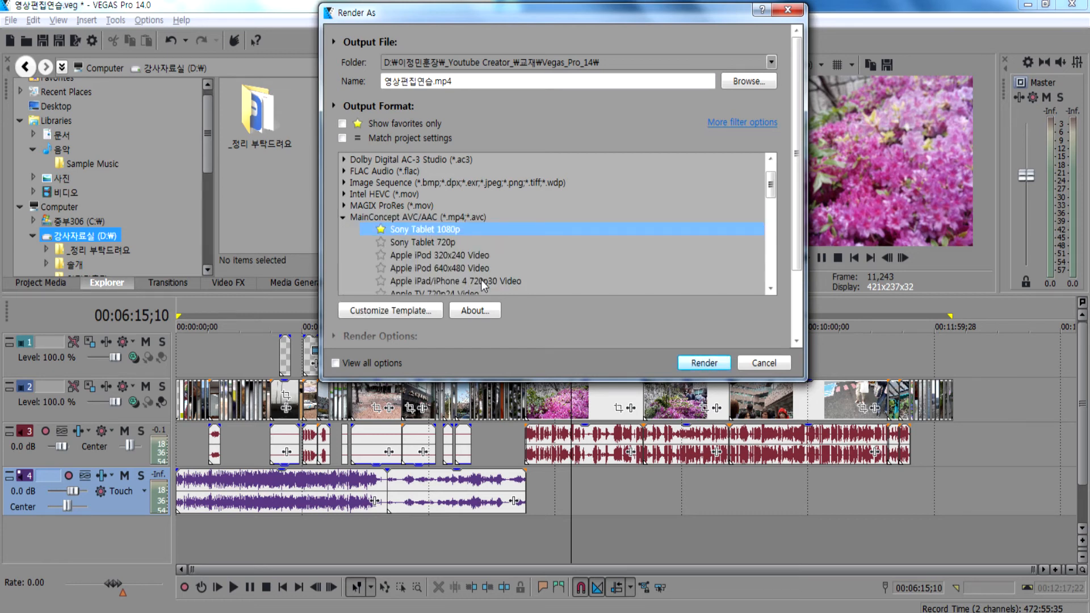
{"action": "left_click", "coordinate": [343, 217]}
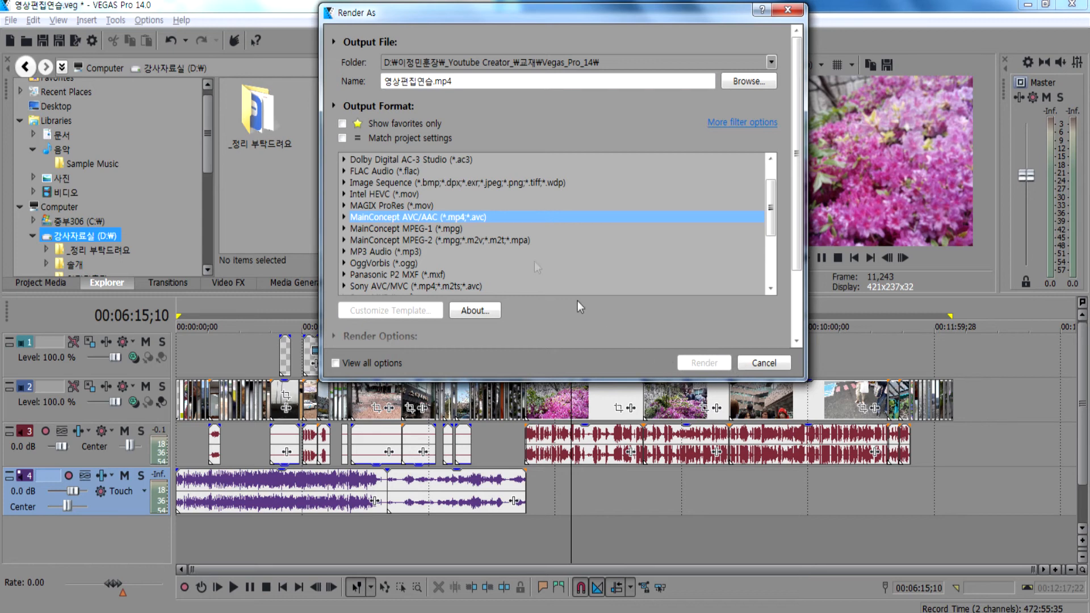
{"action": "double_click", "coordinate": [435, 219]}
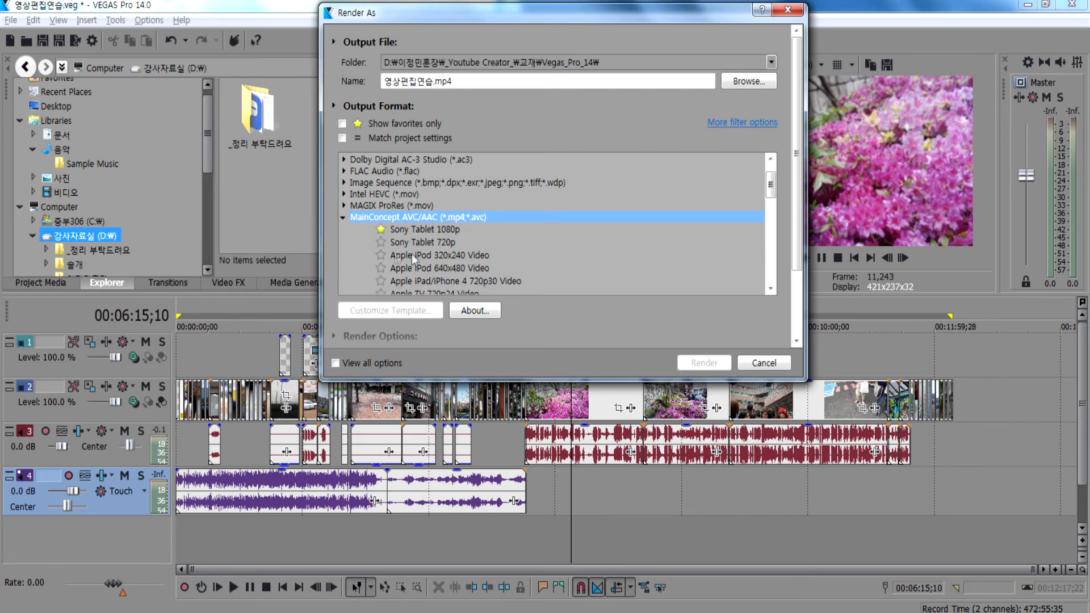
{"action": "left_click", "coordinate": [407, 231]}
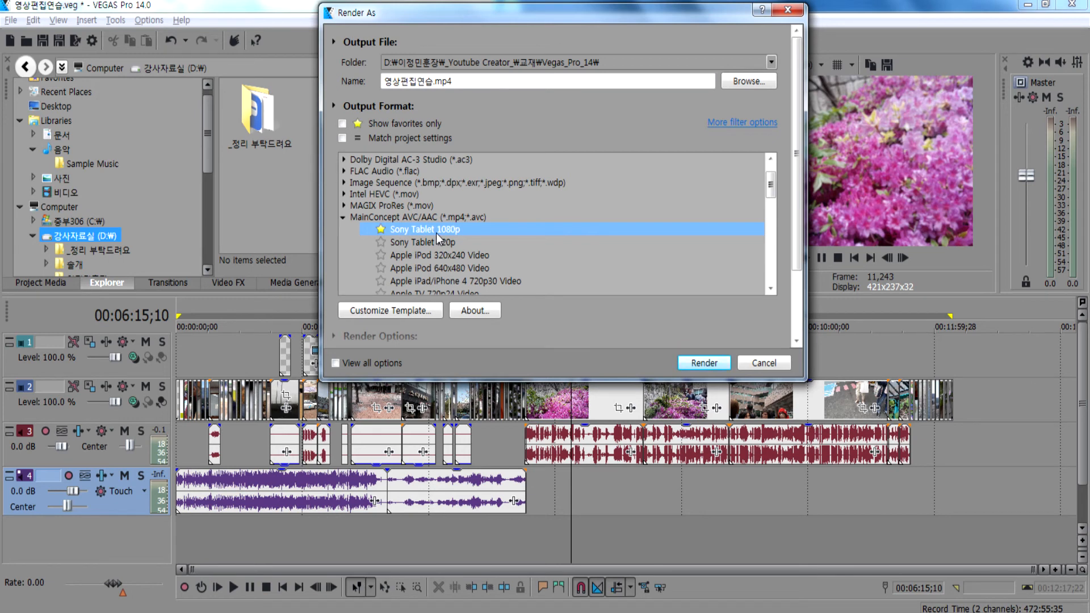
{"action": "left_click", "coordinate": [431, 240]}
{"action": "left_click", "coordinate": [433, 230]}
Set the render output folder to Camera with the file name 영상편집연습.mp4, and cancel the render settings.
{"action": "left_click", "coordinate": [755, 83]}
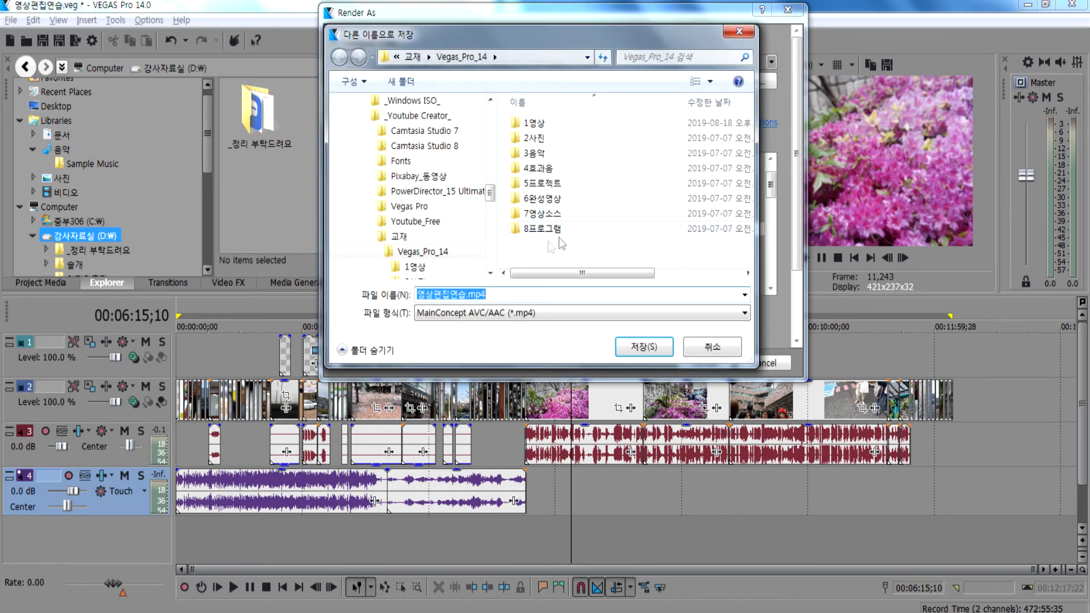
{"action": "left_click_drag", "start_coordinate": [490, 196], "coordinate": [491, 180]}
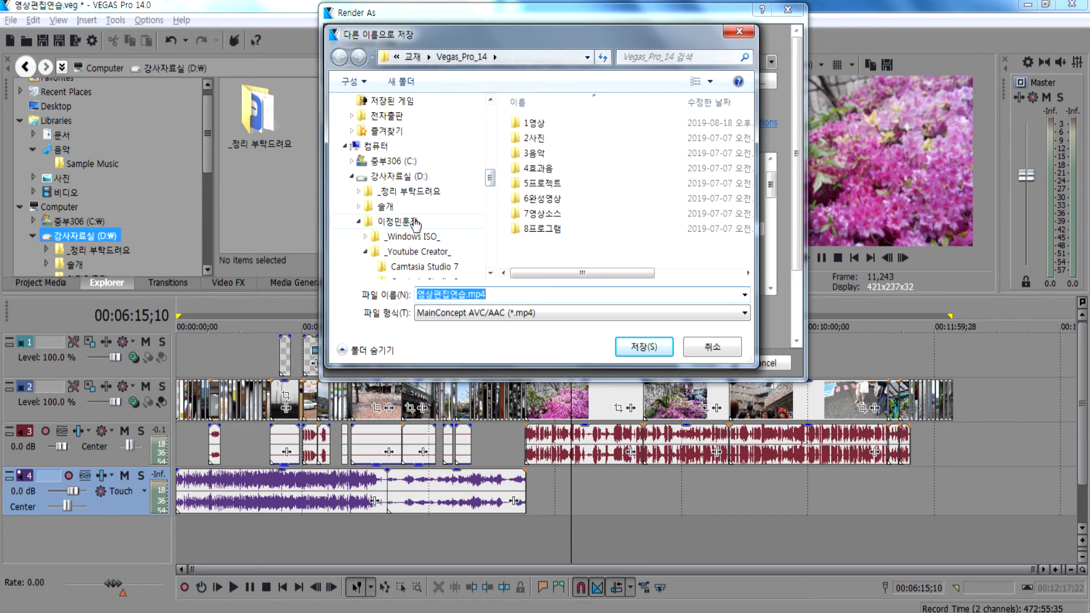
{"action": "left_click", "coordinate": [398, 222]}
{"action": "double_click", "coordinate": [552, 239]}
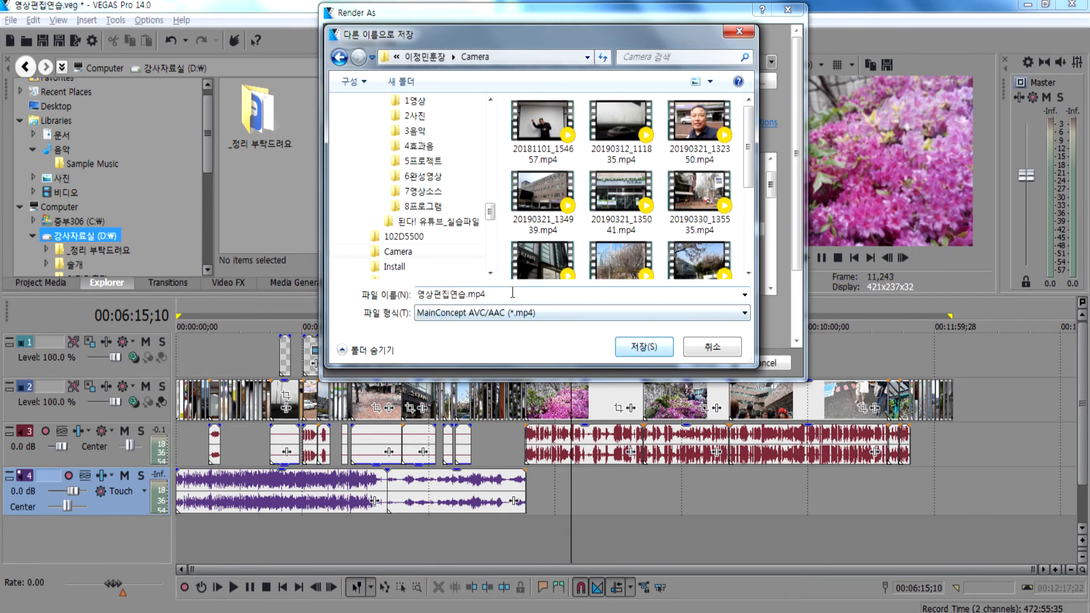
{"action": "left_click", "coordinate": [640, 352]}
{"action": "left_click", "coordinate": [465, 84]}
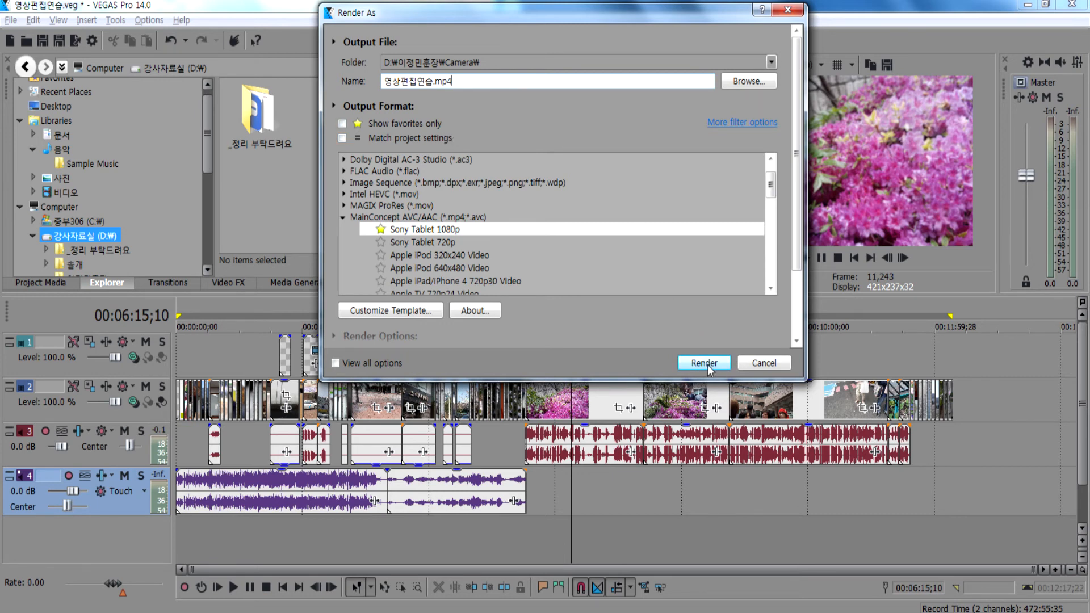
{"action": "left_click", "coordinate": [764, 363]}
Make a time selection that spans the entire project on the timeline.
{"action": "left_click", "coordinate": [422, 346]}
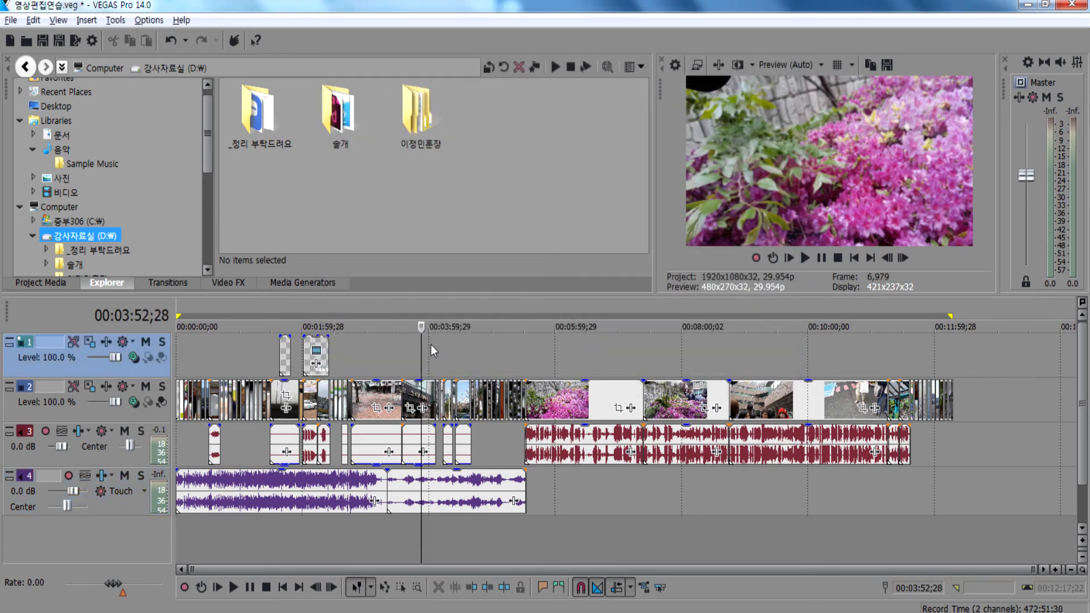
{"action": "left_click", "coordinate": [694, 359]}
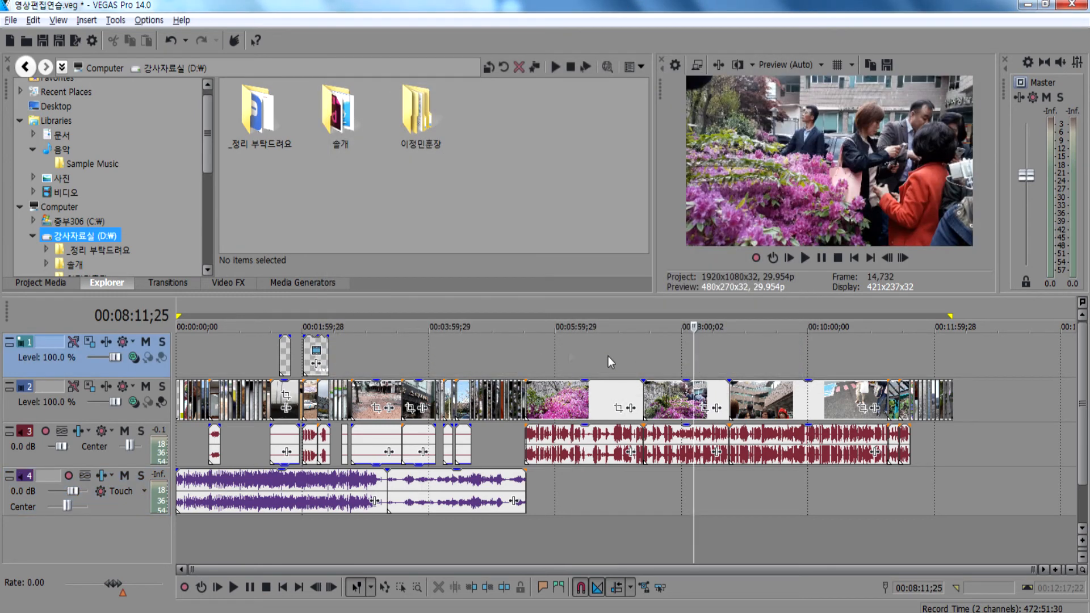
{"action": "double_click", "coordinate": [498, 340]}
{"action": "left_click", "coordinate": [499, 339]}
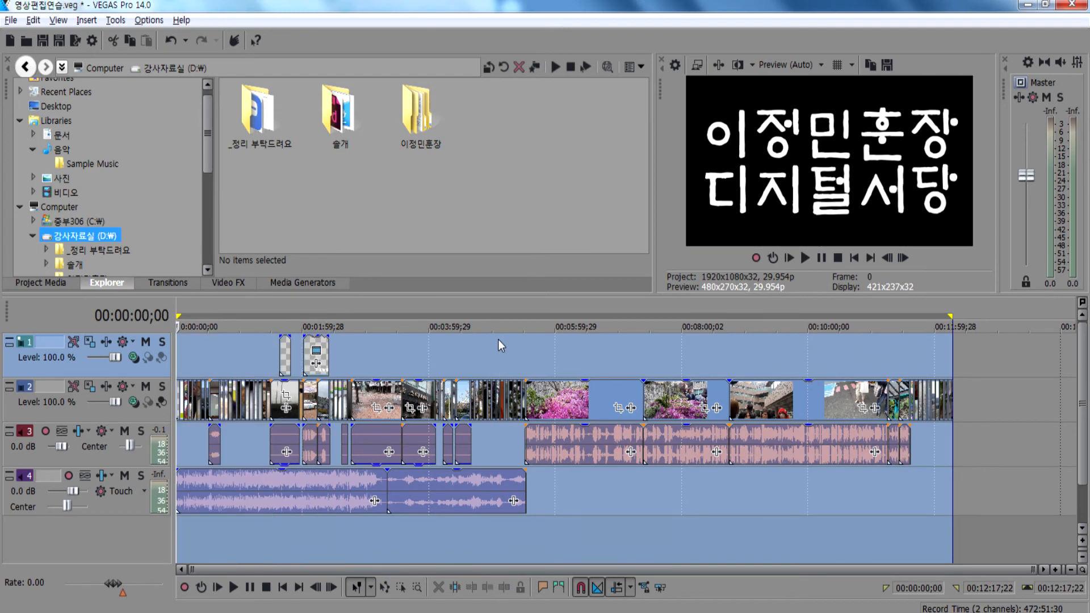
{"action": "triple_click", "coordinate": [497, 342]}
{"action": "double_click", "coordinate": [599, 502]}
{"action": "key", "text": "ctrl+a"}
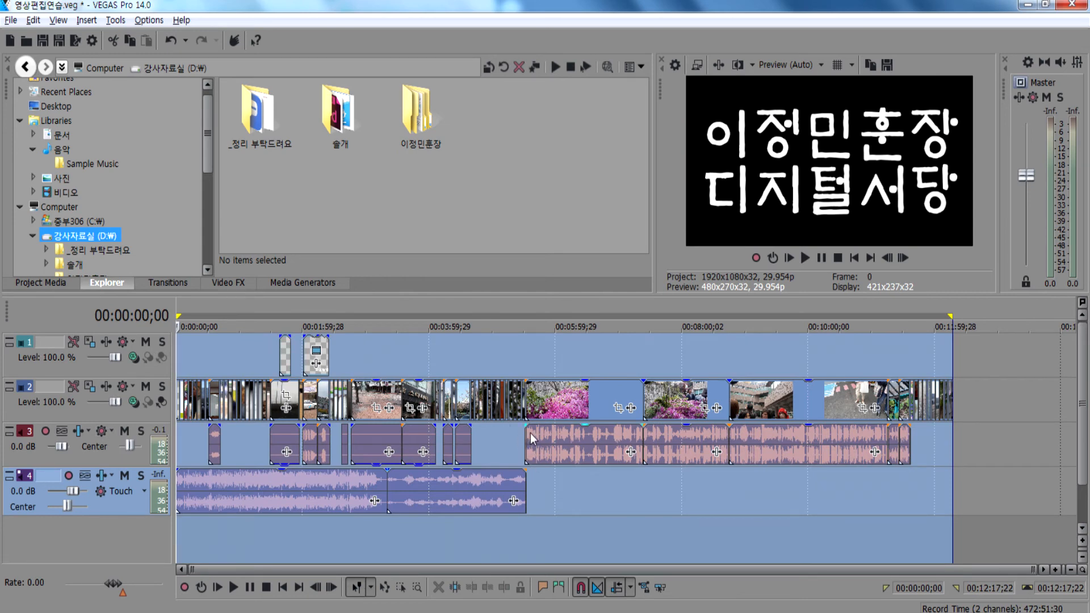
{"action": "left_click", "coordinate": [456, 311]}
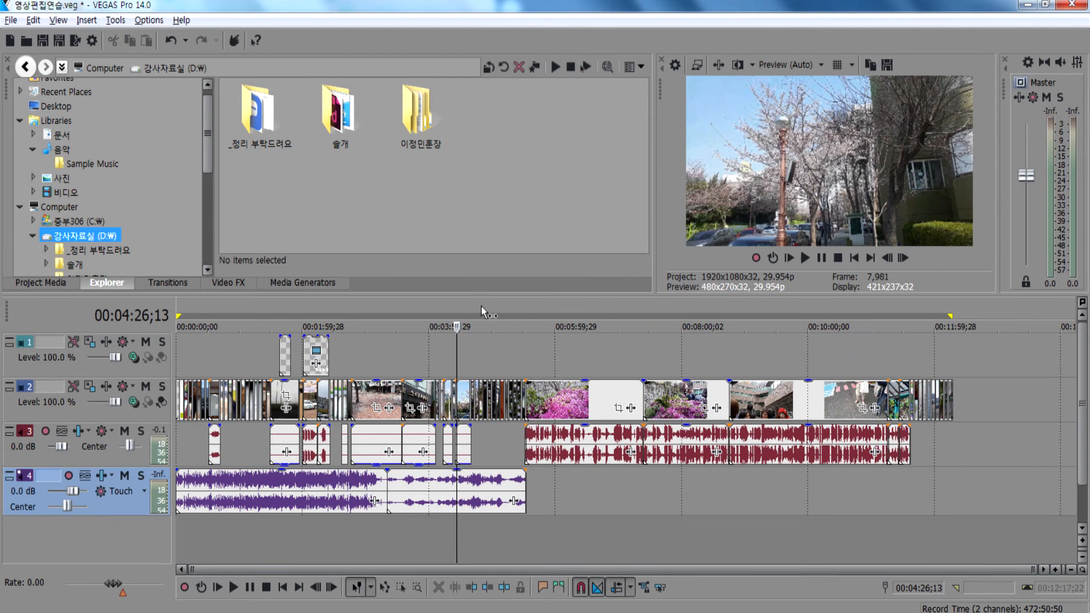
{"action": "double_click", "coordinate": [557, 306]}
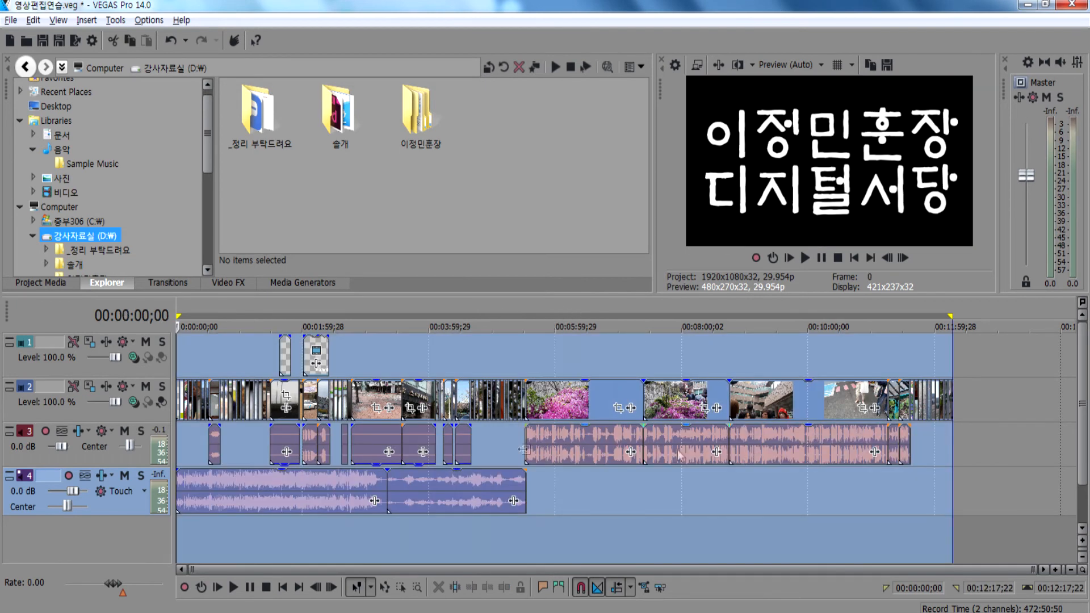
Render the selected timeline in Sony AVC/MVC format to the Camera folder as 영상편집연습.mp4.
{"action": "left_click", "coordinate": [75, 40]}
{"action": "left_click", "coordinate": [740, 89]}
{"action": "left_click", "coordinate": [738, 84]}
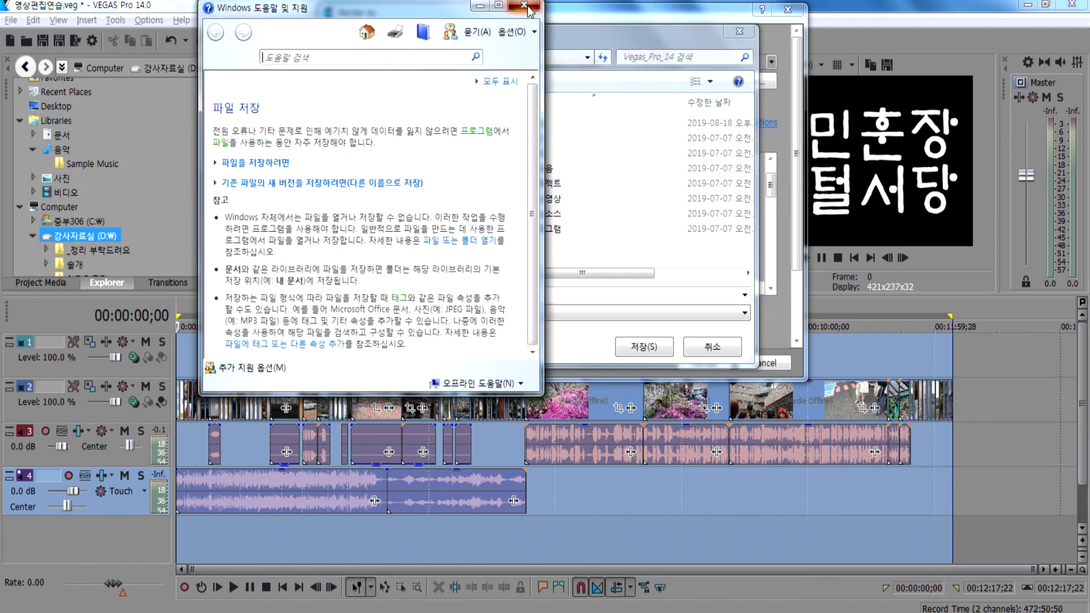
{"action": "left_click", "coordinate": [524, 6]}
{"action": "mouse_move", "coordinate": [497, 205]}
{"action": "left_mouse_down"}
{"action": "mouse_move", "coordinate": [498, 189]}
{"action": "mouse_move", "coordinate": [500, 215]}
{"action": "mouse_move", "coordinate": [502, 200]}
{"action": "left_mouse_up"}
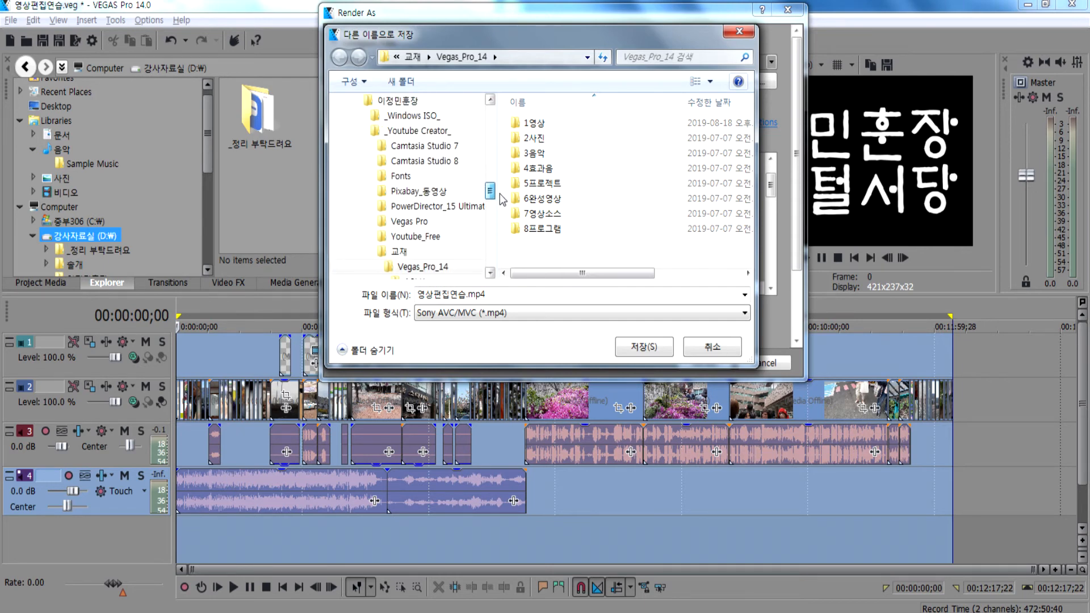
{"action": "left_click", "coordinate": [365, 131]}
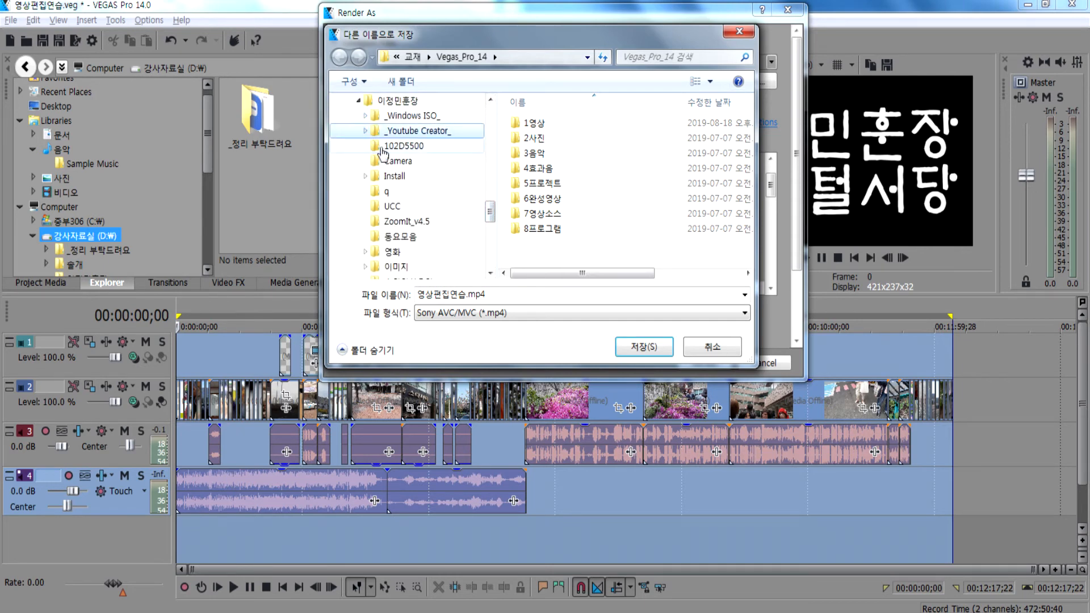
{"action": "left_click", "coordinate": [397, 163]}
{"action": "left_click", "coordinate": [644, 347]}
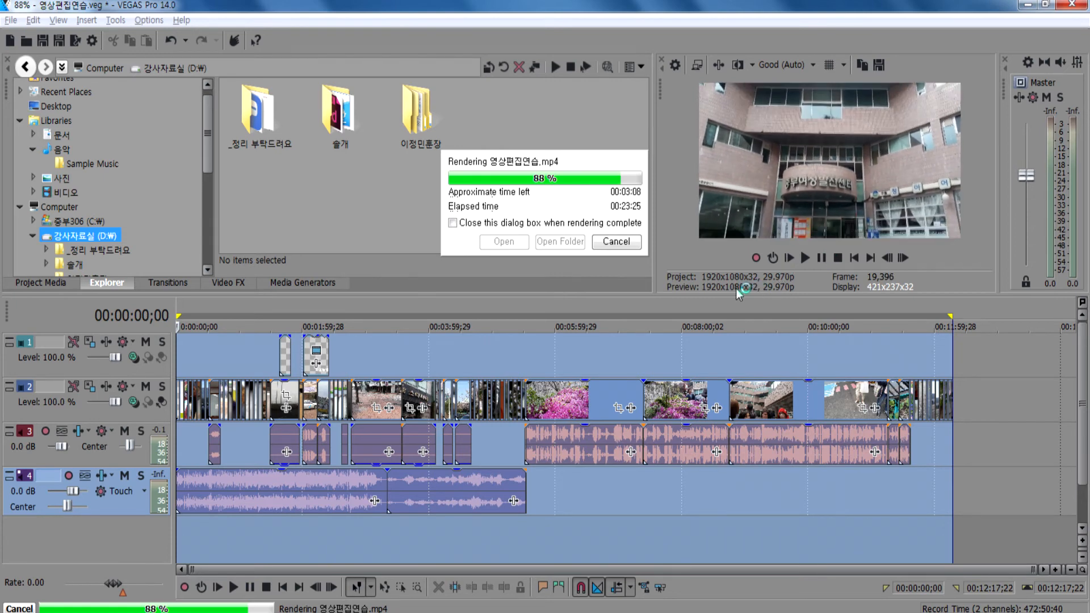
{"action": "left_click", "coordinate": [453, 223]}
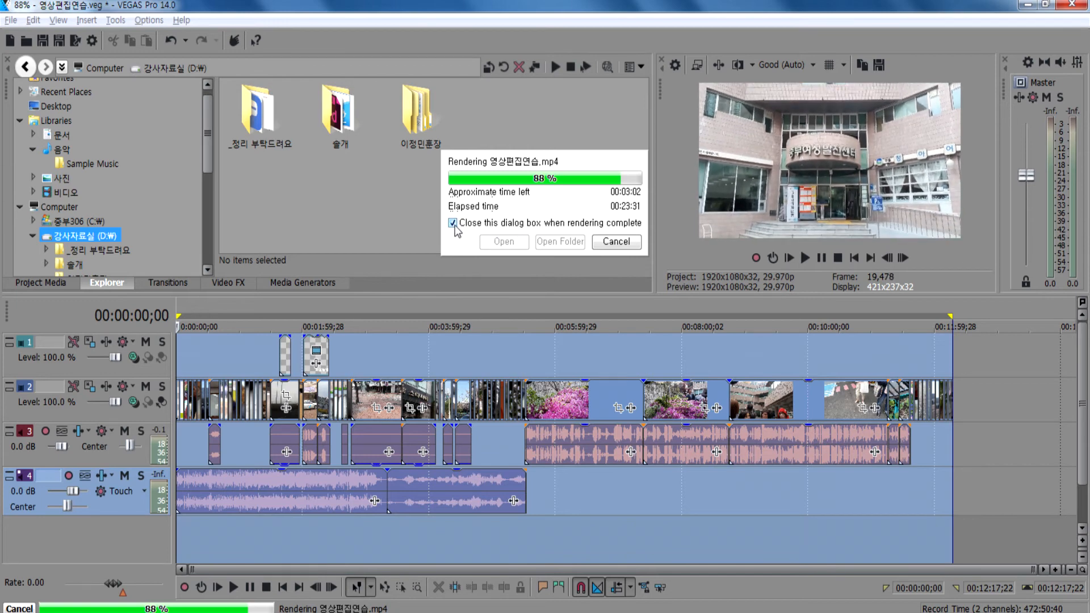
{"action": "left_click", "coordinate": [453, 223]}
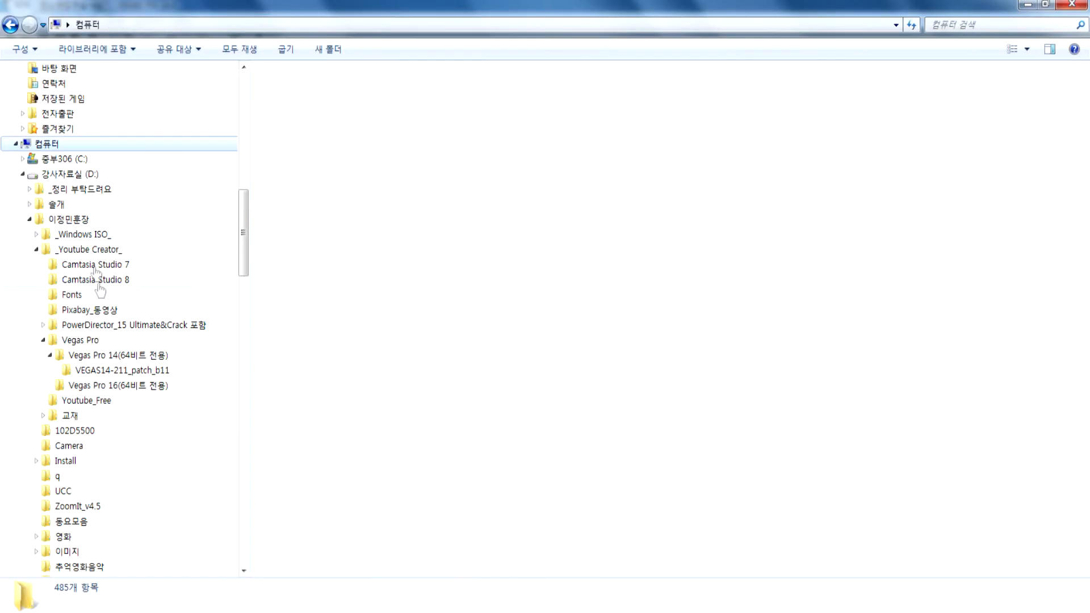
Switch to File Explorer, open the Camera folder and select the render output 영상편집연습.mp4.
{"action": "left_click", "coordinate": [96, 251]}
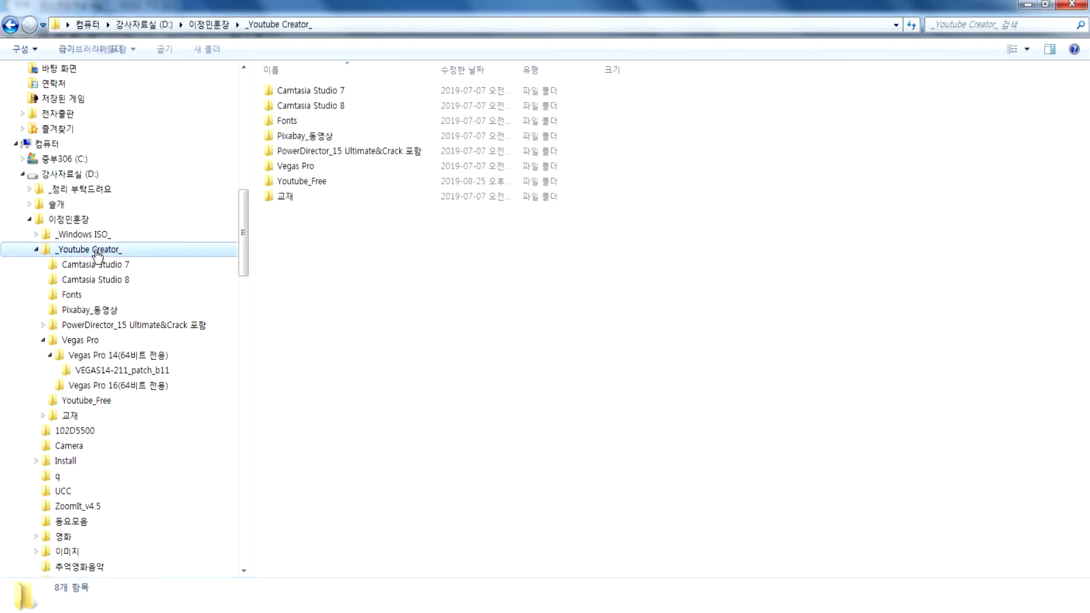
{"action": "left_click", "coordinate": [79, 220]}
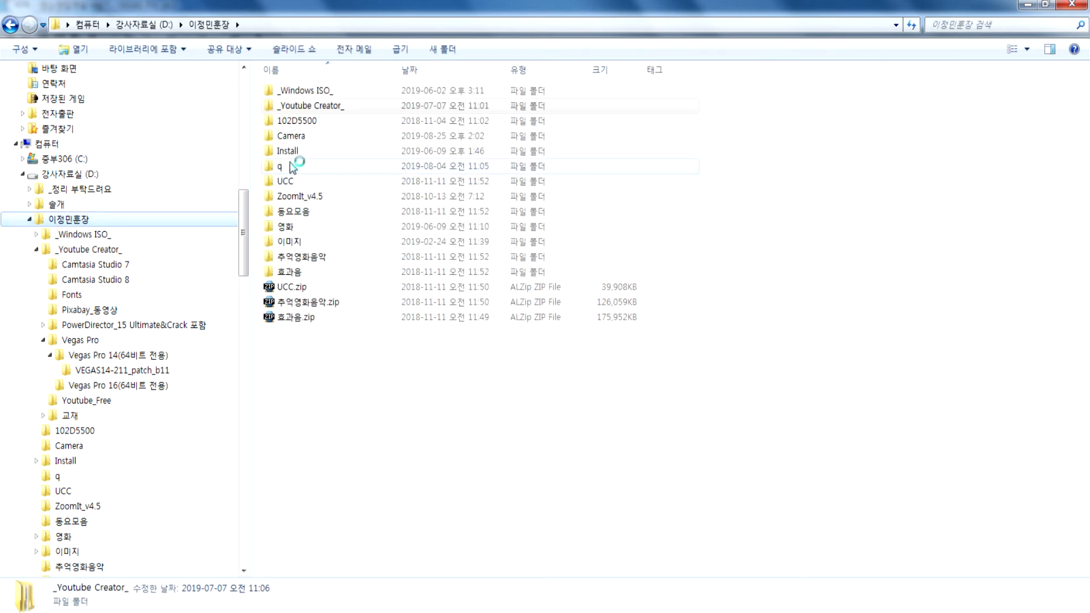
{"action": "double_click", "coordinate": [291, 137]}
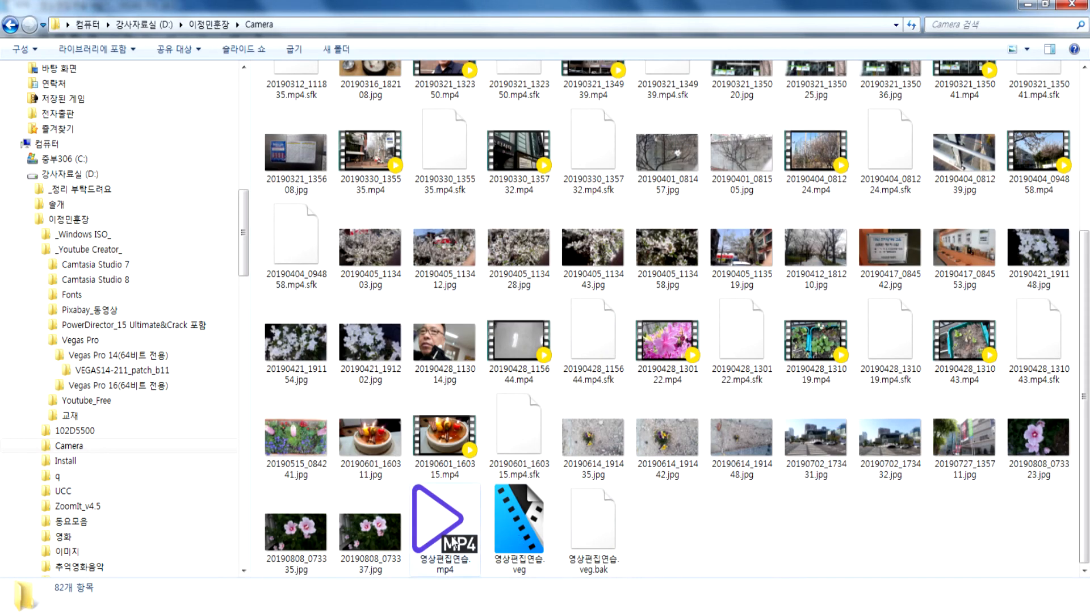
{"action": "left_click", "coordinate": [448, 544]}
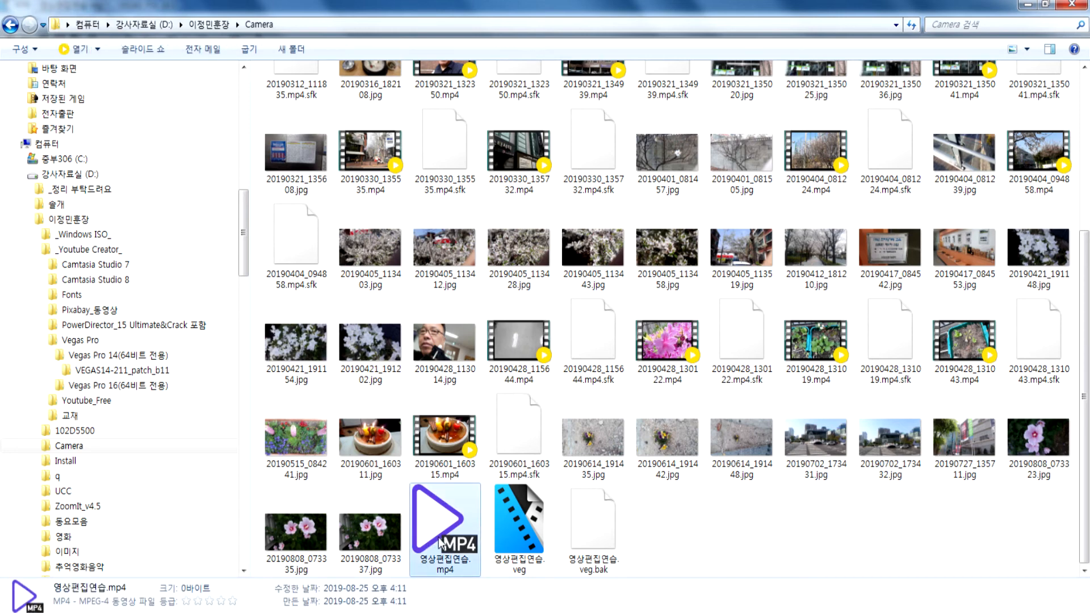
{"action": "scroll", "coordinate": [443, 534], "scroll_direction": "up", "scroll_amount": 3}
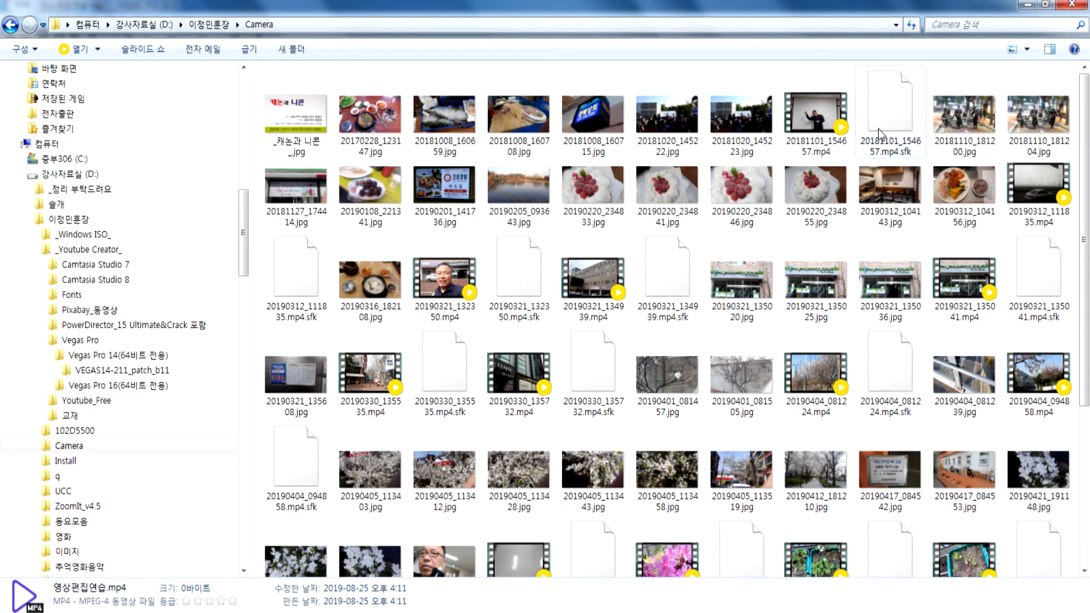
Examine the SFK files that sit beside the video clips throughout the Camera folder.
{"action": "left_click", "coordinate": [910, 138]}
{"action": "left_click", "coordinate": [1031, 284]}
{"action": "left_click", "coordinate": [670, 276]}
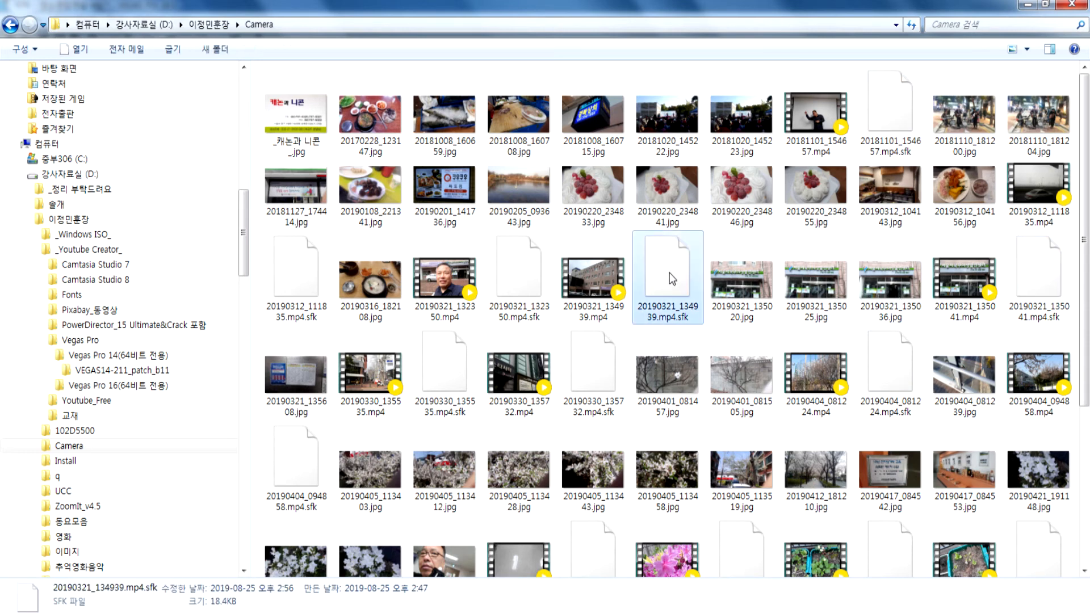
{"action": "left_click", "coordinate": [523, 272]}
{"action": "left_click", "coordinate": [302, 275]}
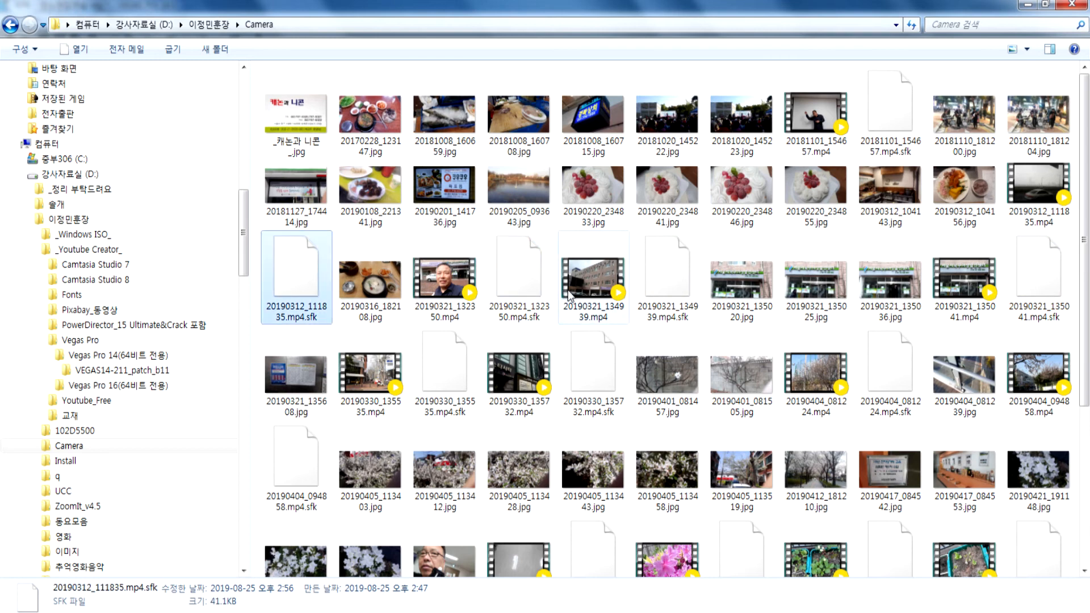
{"action": "left_click", "coordinate": [594, 367]}
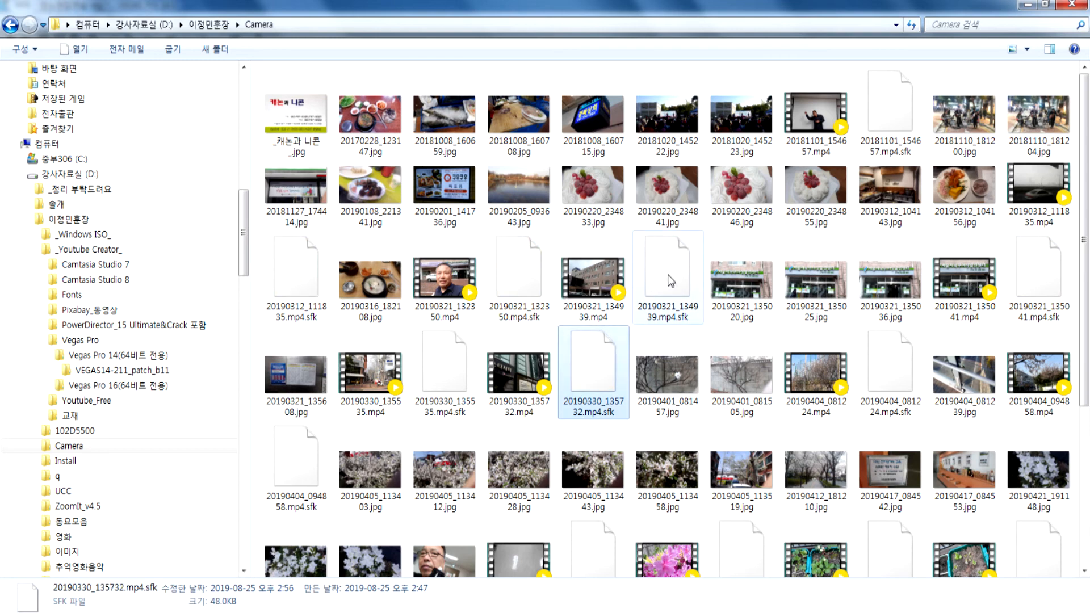
{"action": "left_click", "coordinate": [668, 275]}
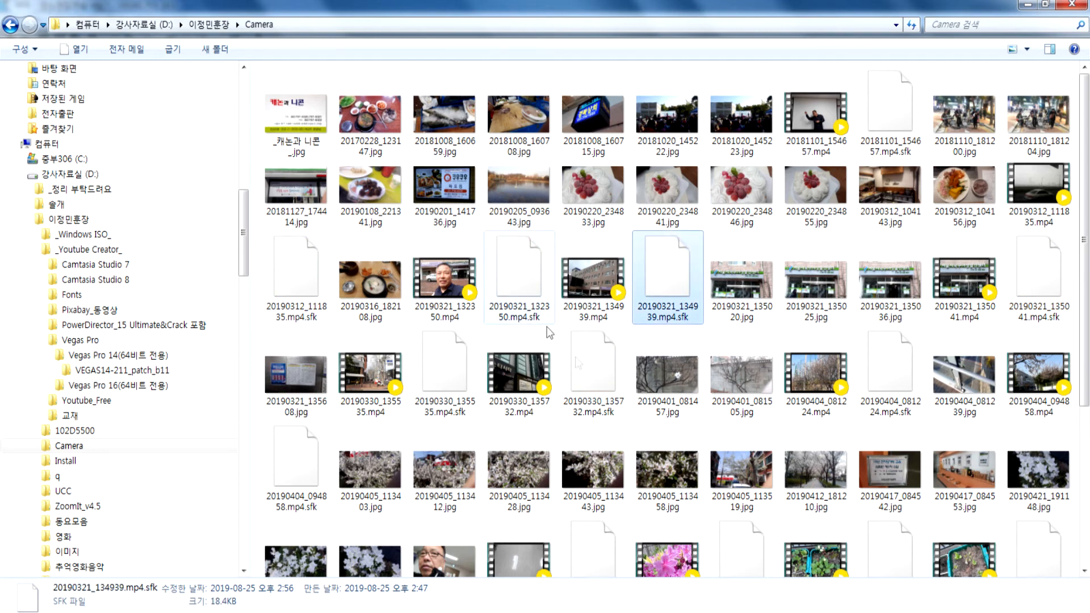
{"action": "mouse_move", "coordinate": [599, 377]}
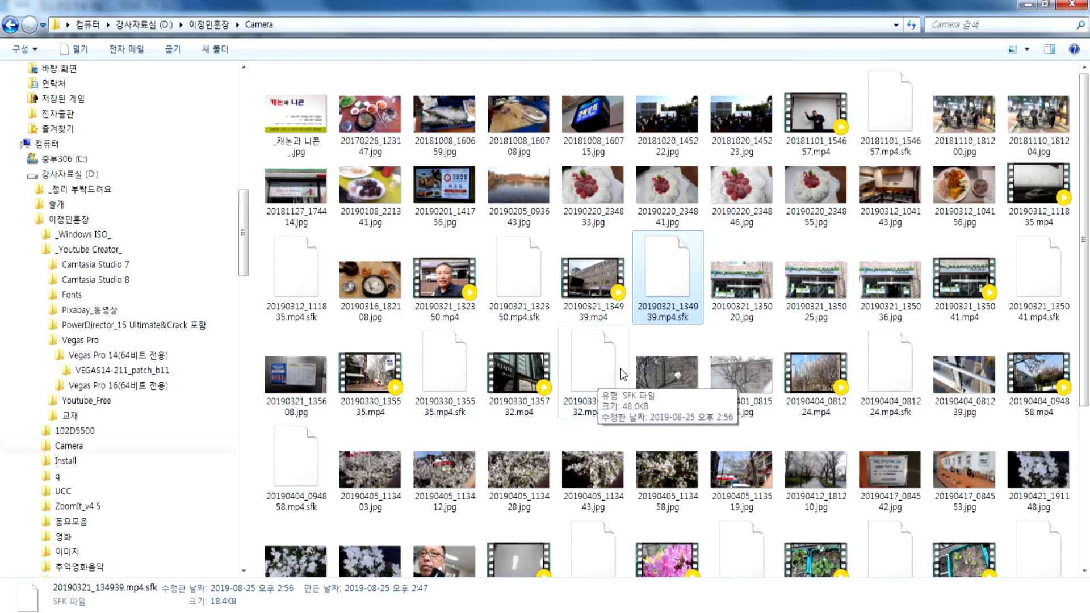
{"action": "left_click", "coordinate": [476, 608]}
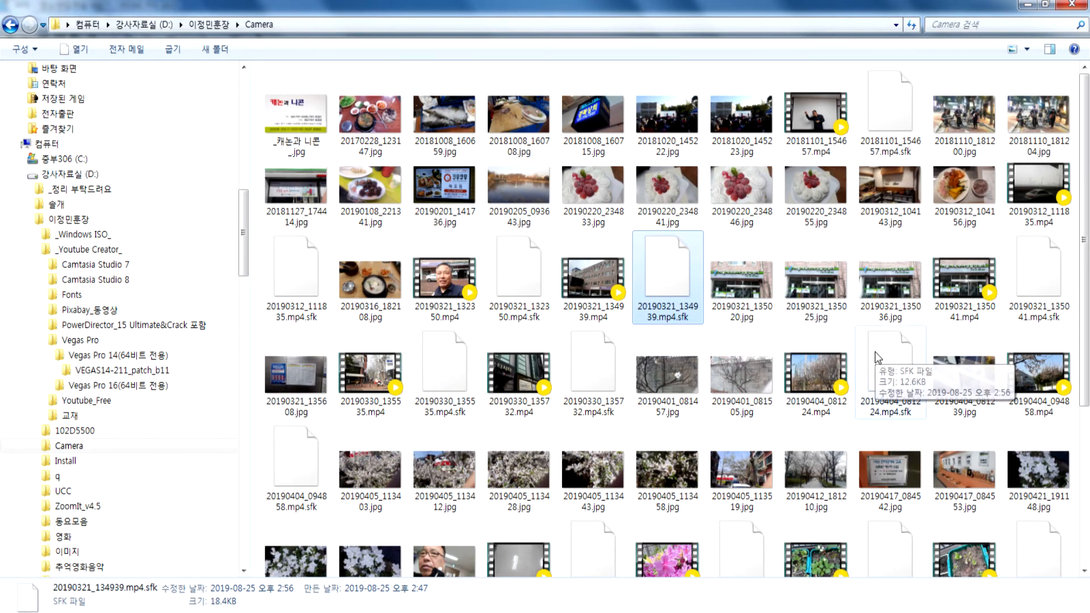
{"action": "scroll", "coordinate": [828, 510], "scroll_direction": "down", "scroll_amount": 3}
{"action": "left_click", "coordinate": [590, 522]}
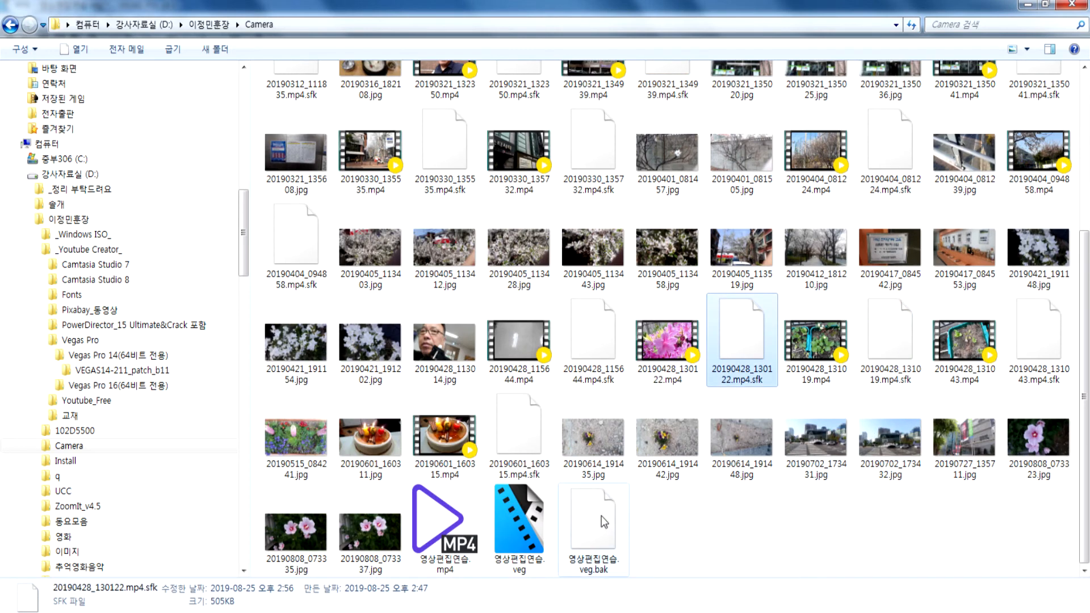
{"action": "left_click", "coordinate": [595, 361]}
{"action": "left_click", "coordinate": [295, 253]}
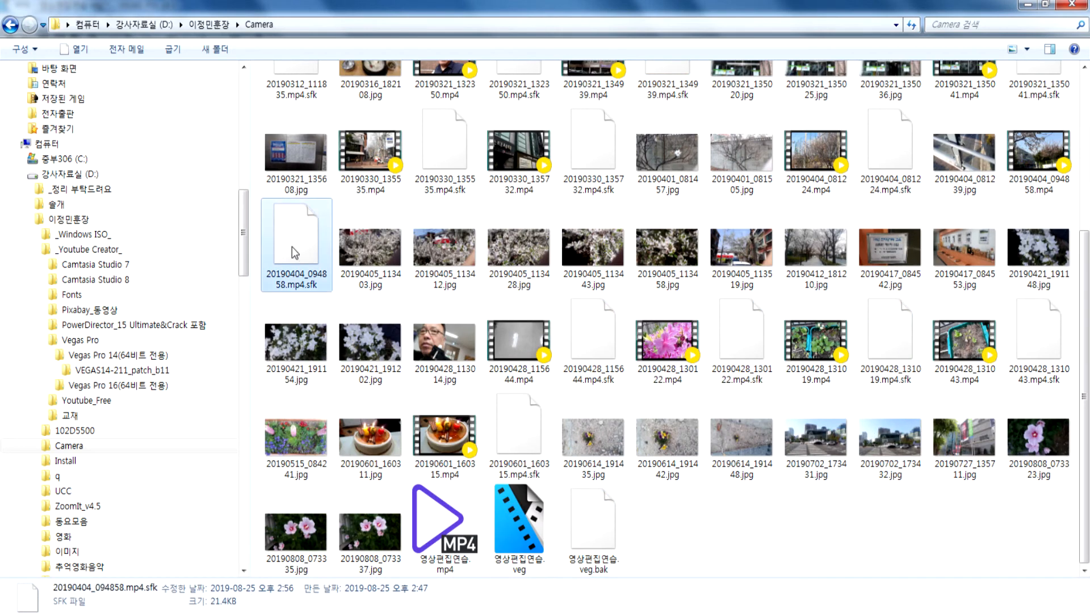
{"action": "left_click", "coordinate": [457, 144]}
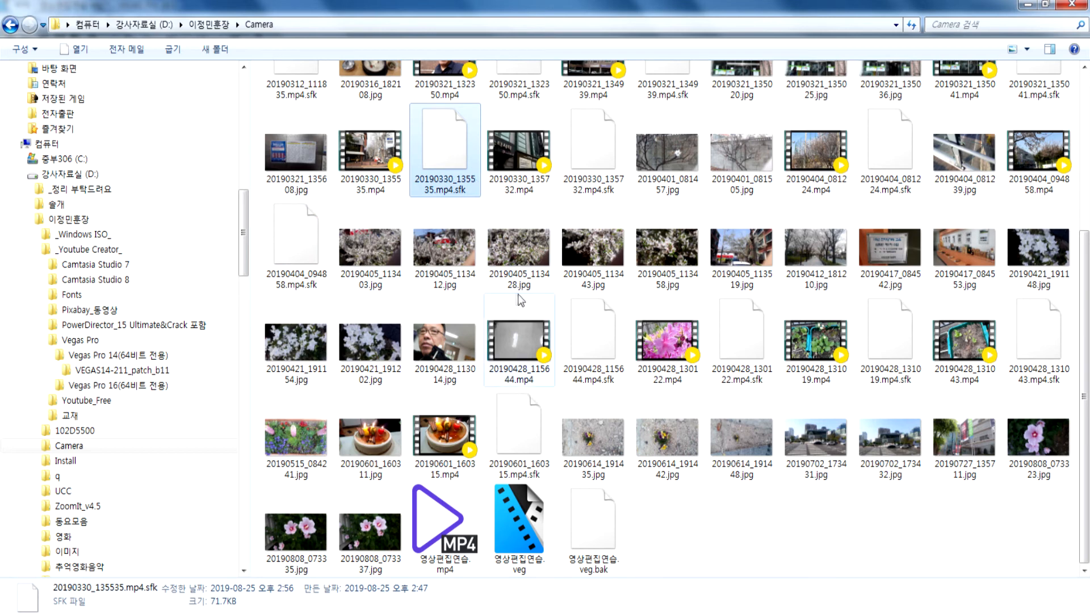
{"action": "scroll", "coordinate": [525, 300], "scroll_direction": "up", "scroll_amount": 3}
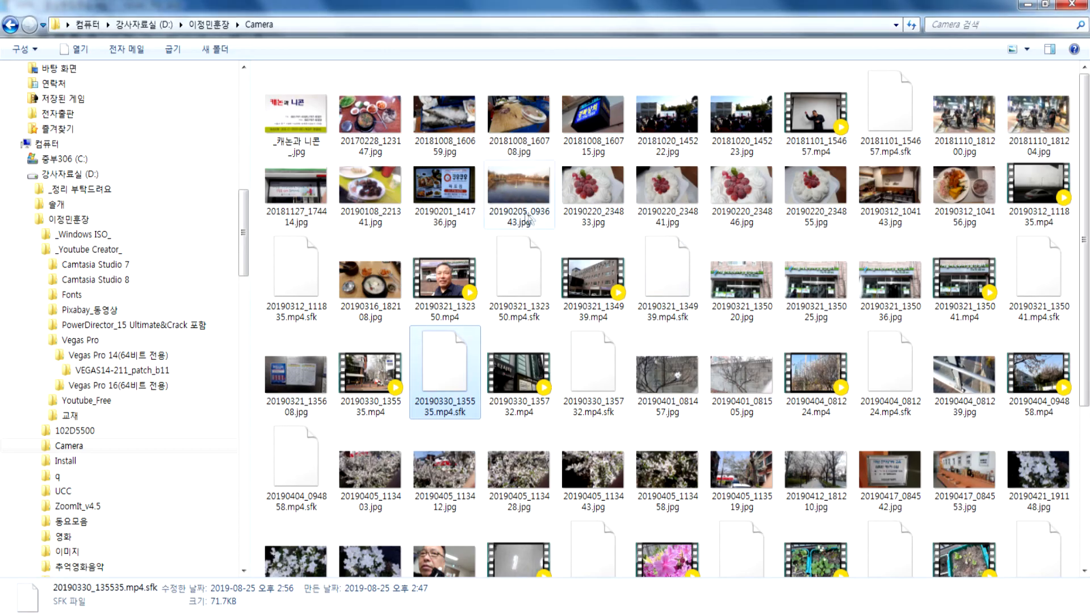
Display the Camera folder's contents as extra-large icons and check the finished render in VEGAS Pro.
{"action": "left_click", "coordinate": [374, 132]}
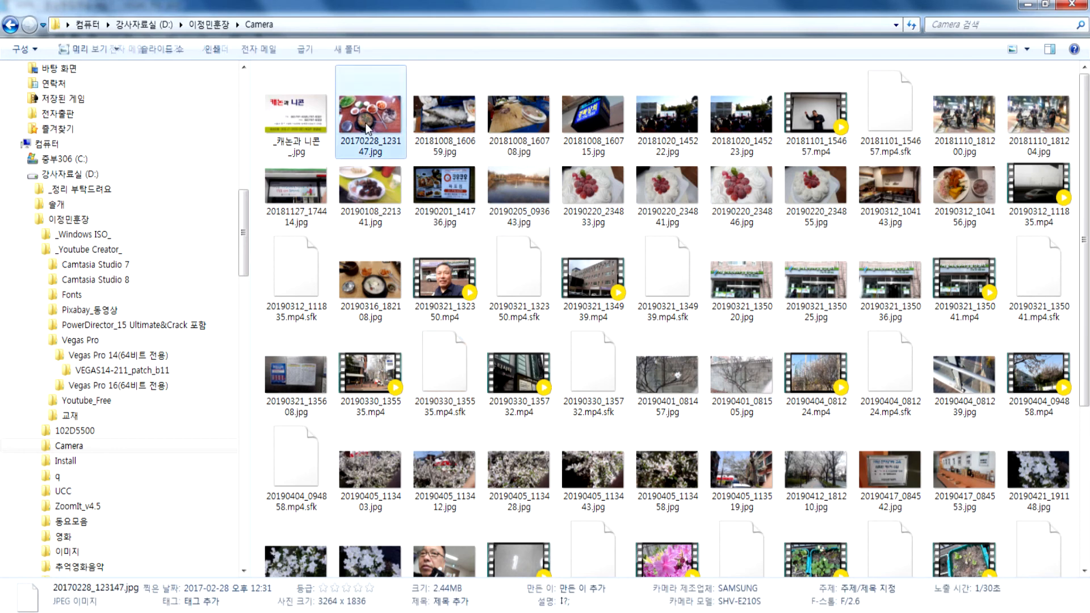
{"action": "left_click", "coordinate": [1027, 50]}
{"action": "left_click", "coordinate": [1042, 20]}
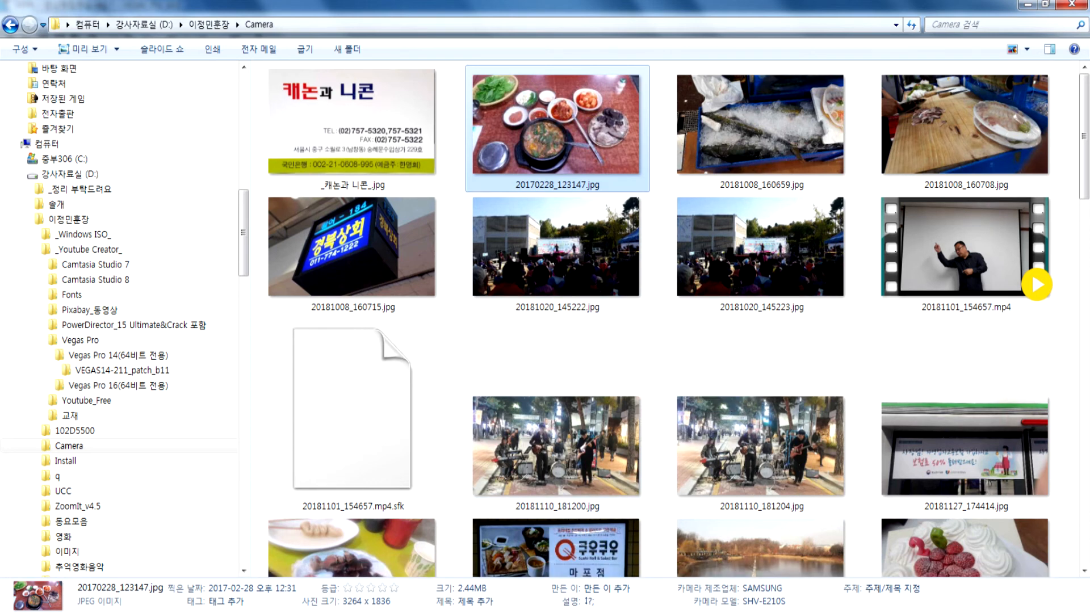
{"action": "key", "text": "alt+Tab"}
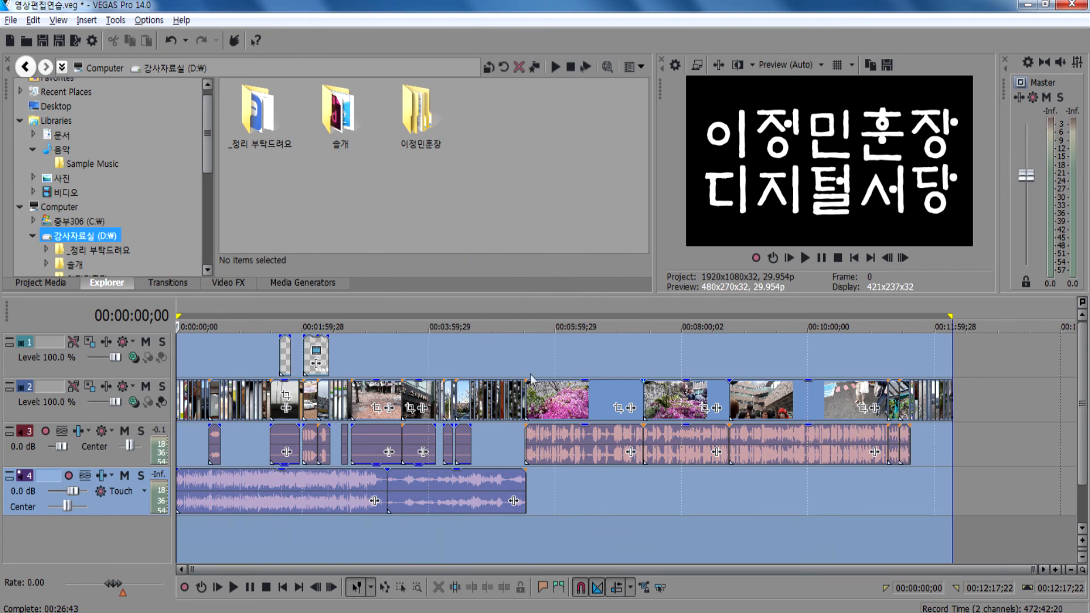
{"action": "key", "text": "alt+Tab"}
Open the rendered 영상편집연습.mp4 from the Camera folder in the video player at full screen.
{"action": "scroll", "coordinate": [625, 340], "scroll_direction": "down", "scroll_amount": 10}
{"action": "left_click", "coordinate": [985, 304]}
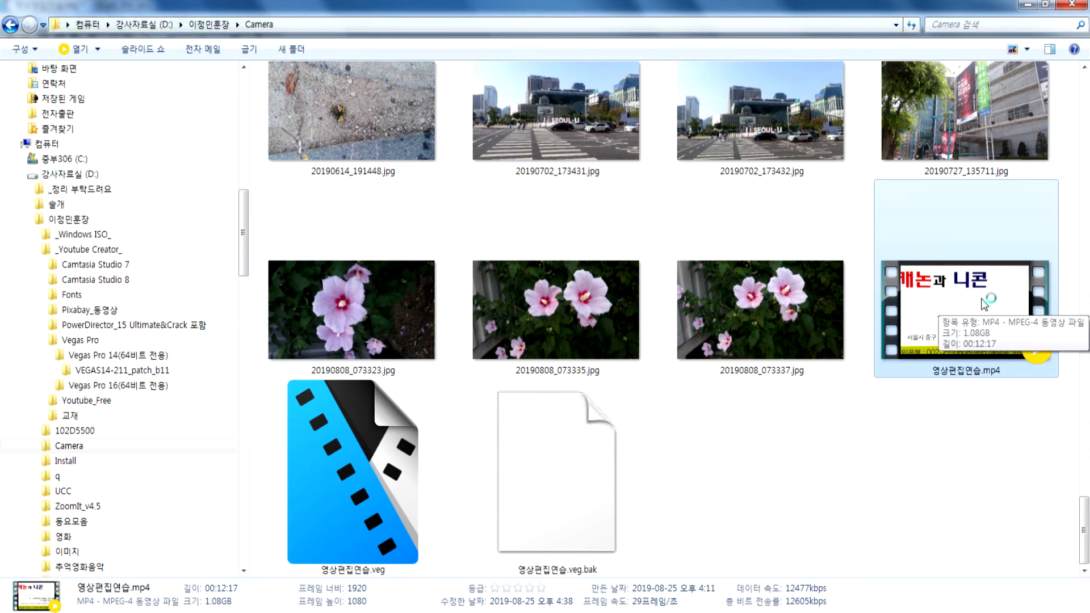
{"action": "key", "text": "Return"}
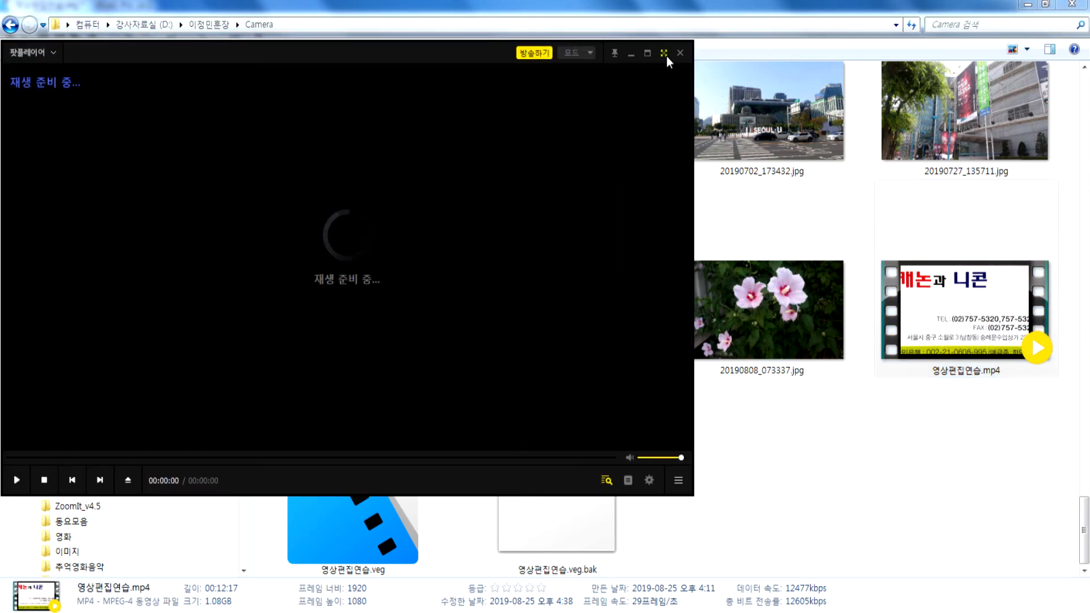
{"action": "left_click", "coordinate": [666, 55]}
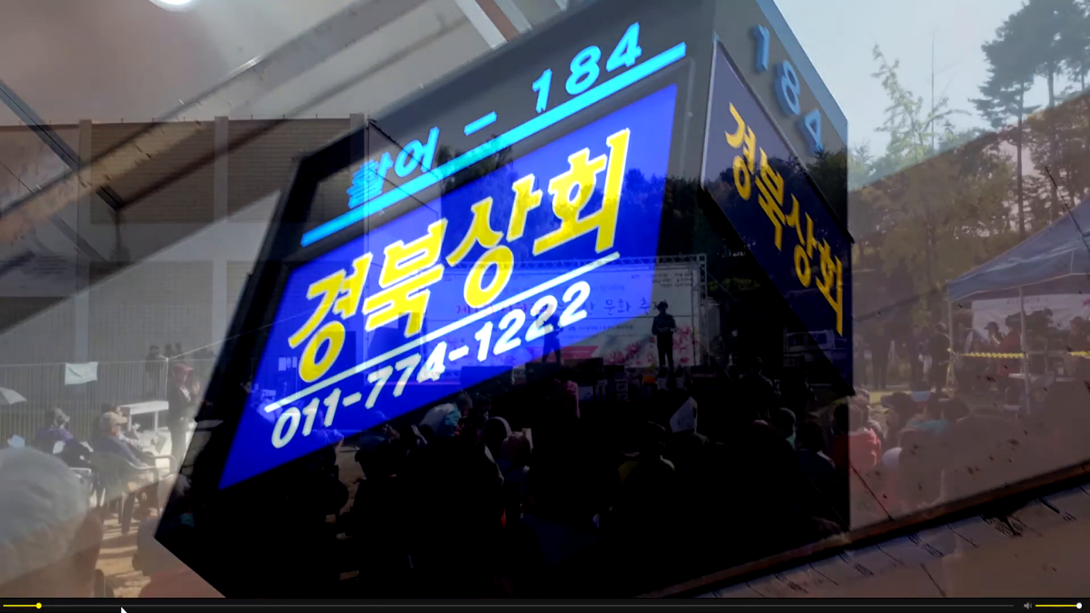
Spot-check the rendered video at several points from beginning to end, and close the player.
{"action": "key", "text": "Left"}
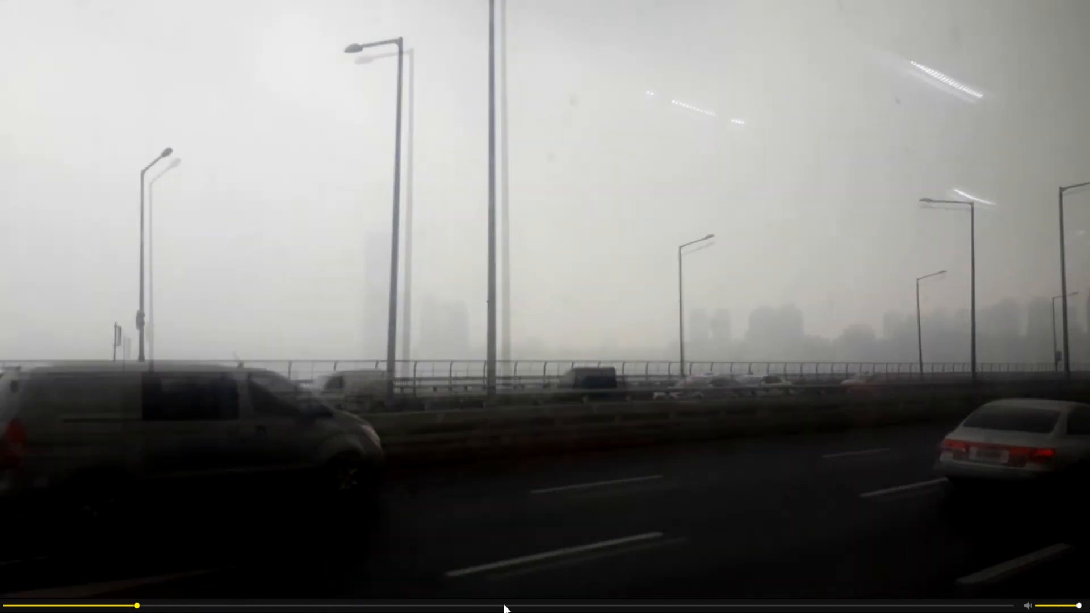
{"action": "left_click", "coordinate": [503, 606]}
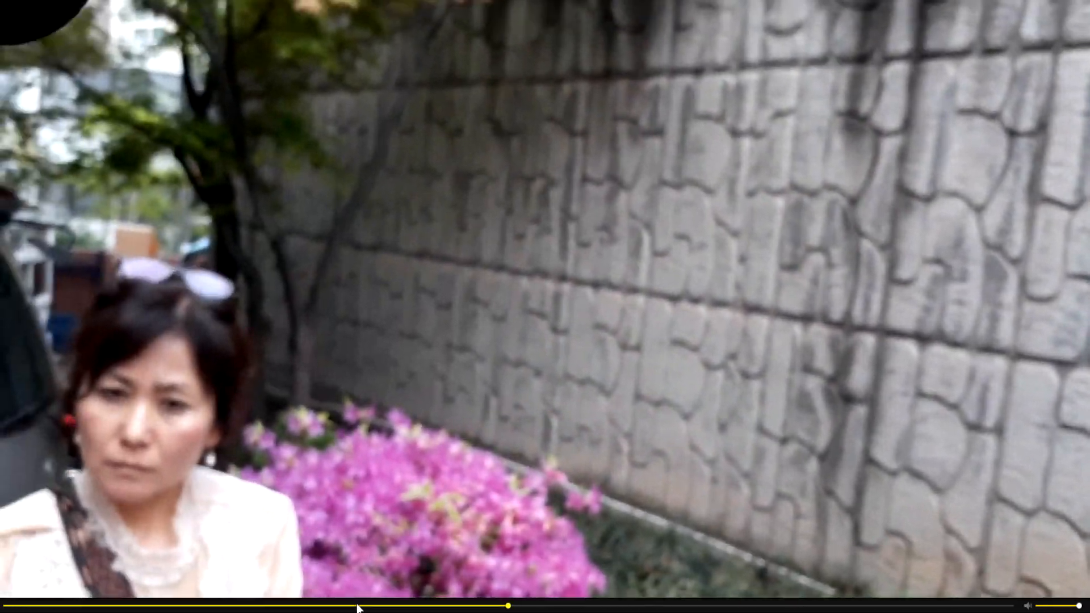
{"action": "left_click", "coordinate": [356, 605]}
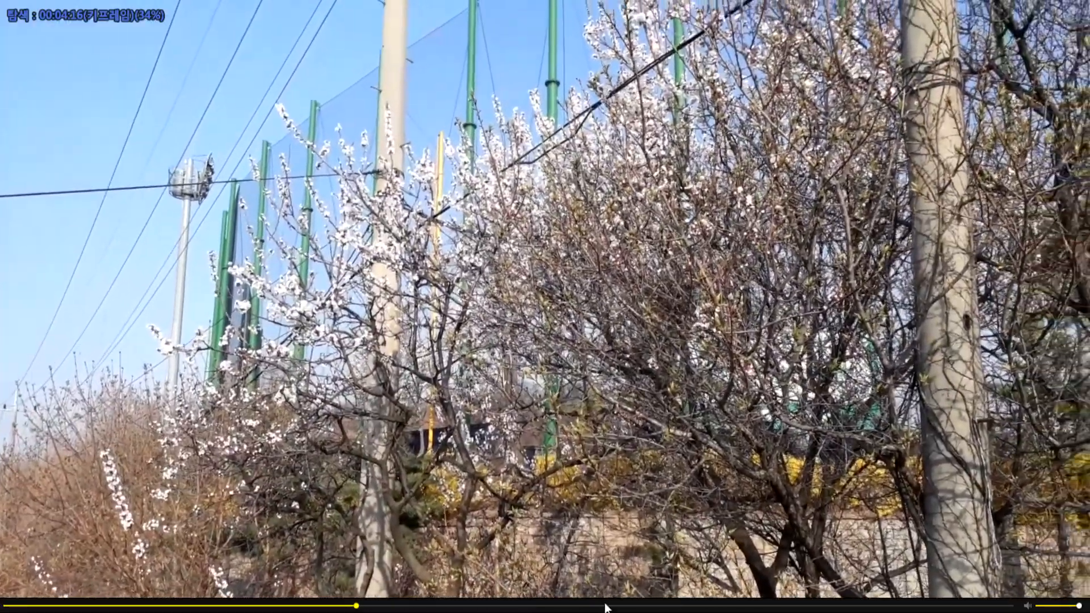
{"action": "left_click", "coordinate": [653, 606]}
{"action": "left_click", "coordinate": [827, 605]}
{"action": "left_click", "coordinate": [920, 606]}
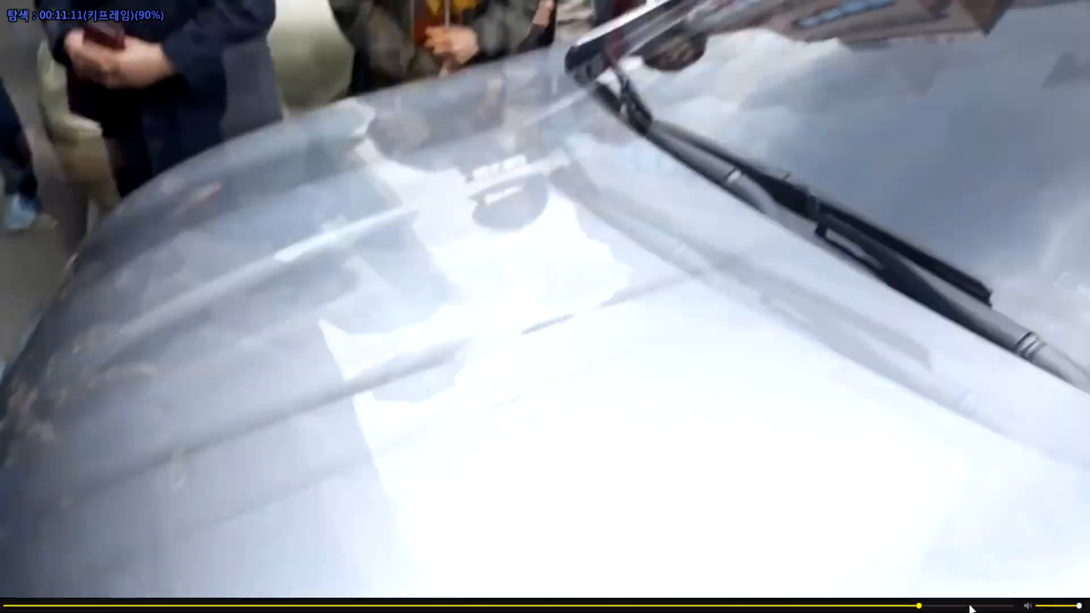
{"action": "left_click", "coordinate": [970, 606]}
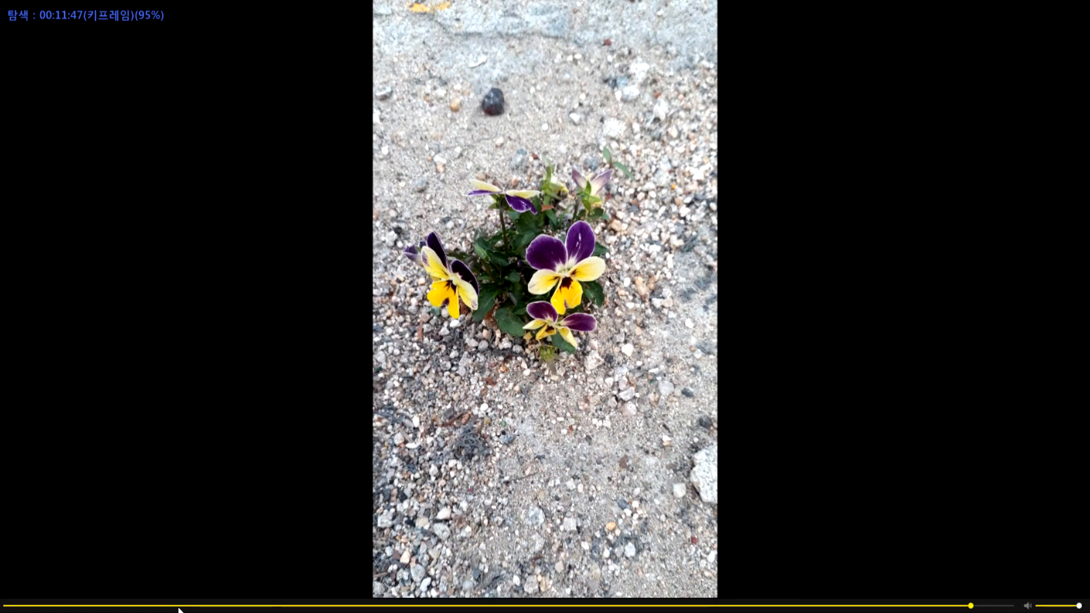
{"action": "left_click", "coordinate": [179, 608]}
{"action": "left_click", "coordinate": [118, 608]}
{"action": "left_click_drag", "start_coordinate": [117, 609], "coordinate": [233, 610]}
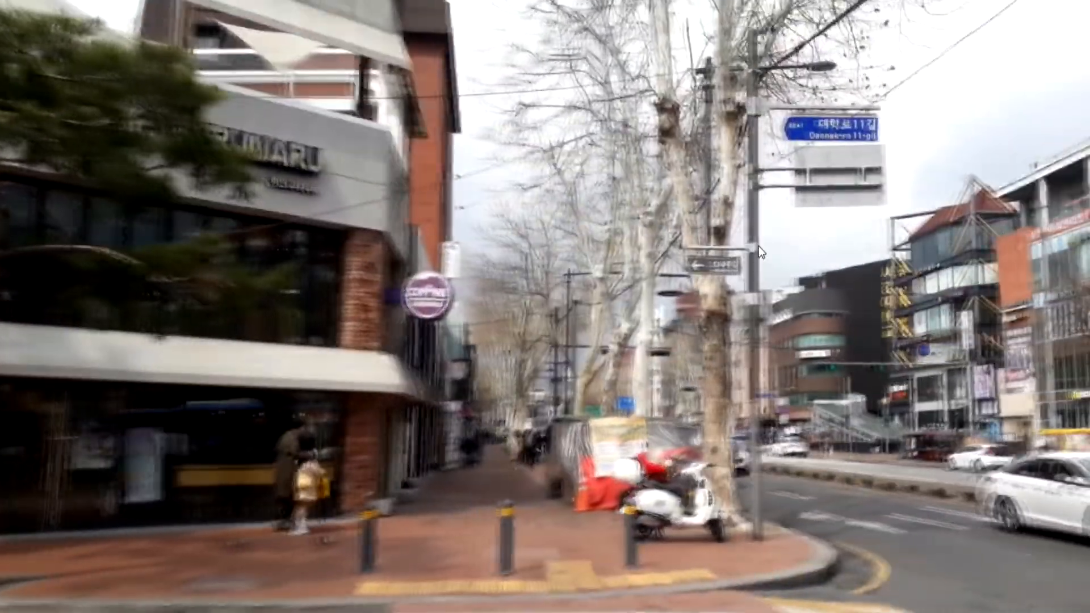
{"action": "double_click", "coordinate": [728, 290]}
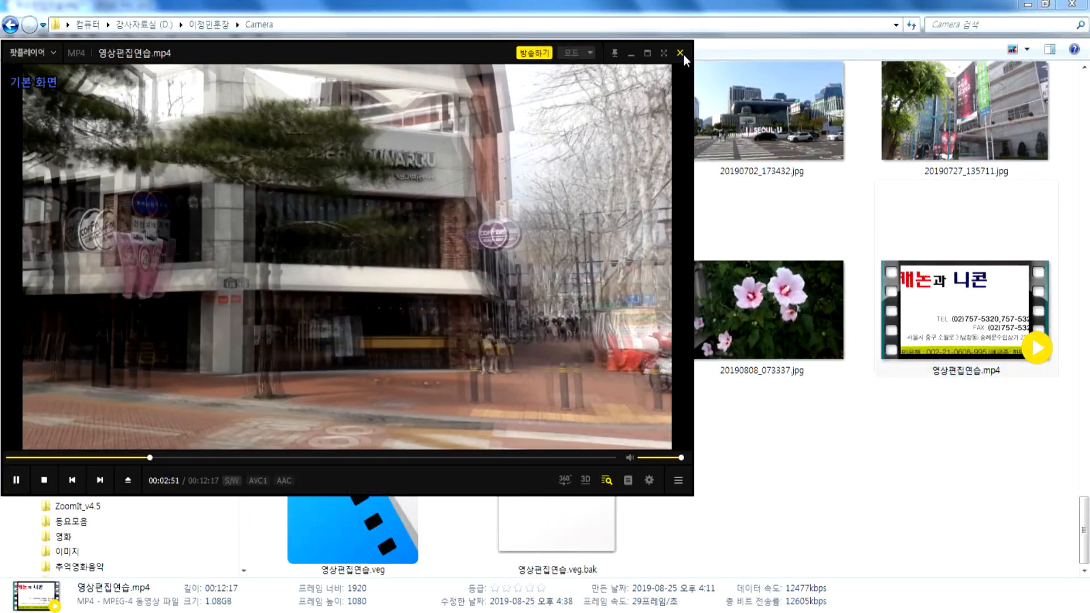
{"action": "left_click", "coordinate": [680, 53]}
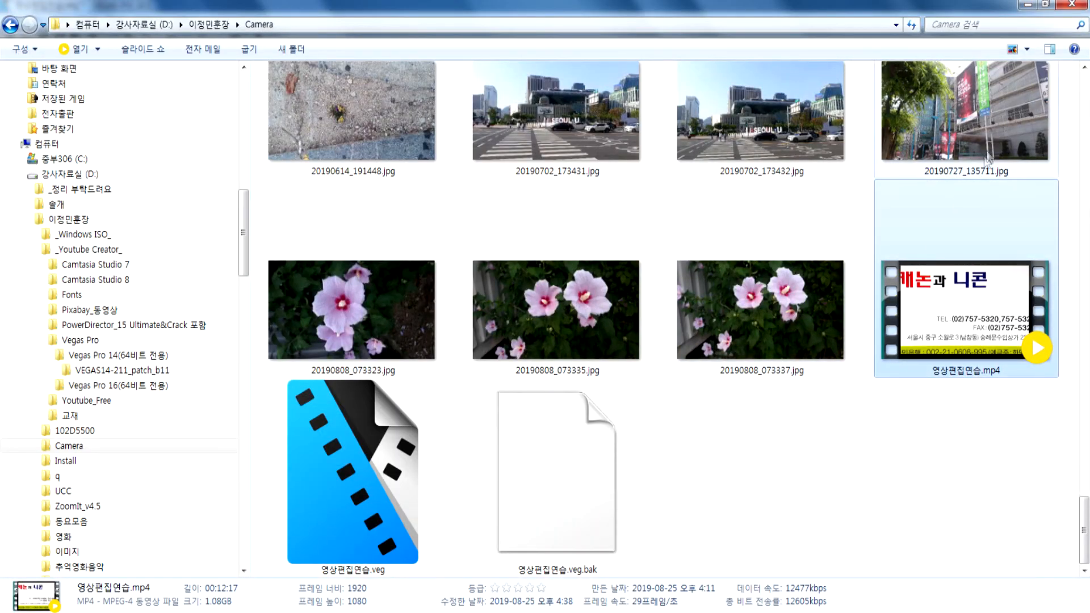
Set the Camera folder view back to large icons and review the source files from the beginning.
{"action": "left_click", "coordinate": [1027, 50]}
{"action": "left_click", "coordinate": [1045, 90]}
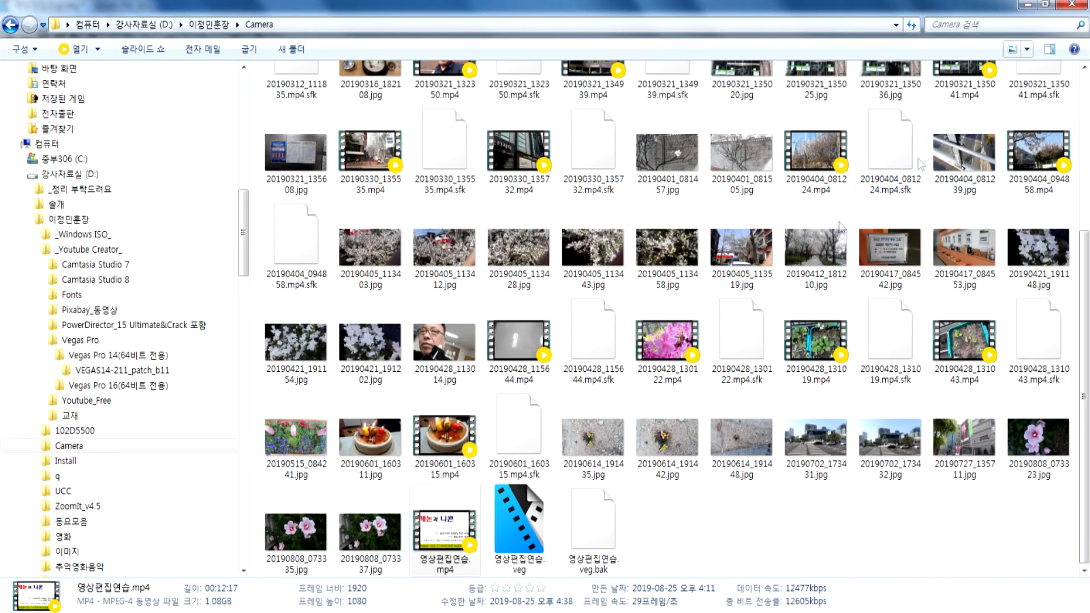
{"action": "left_click", "coordinate": [612, 361]}
{"action": "scroll", "coordinate": [664, 367], "scroll_direction": "up", "scroll_amount": 4}
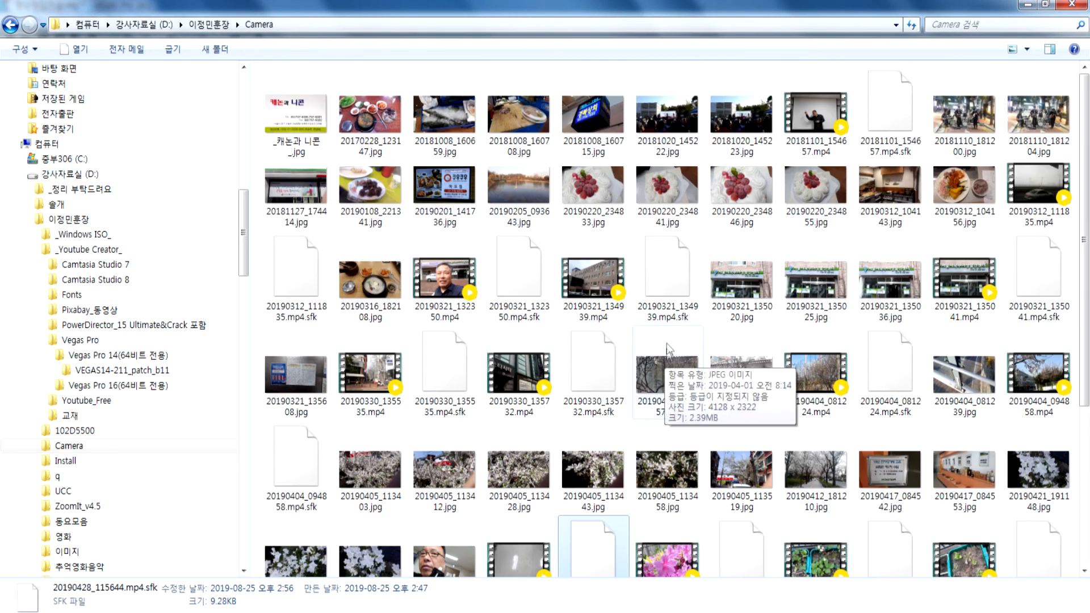
{"action": "left_click", "coordinate": [684, 196]}
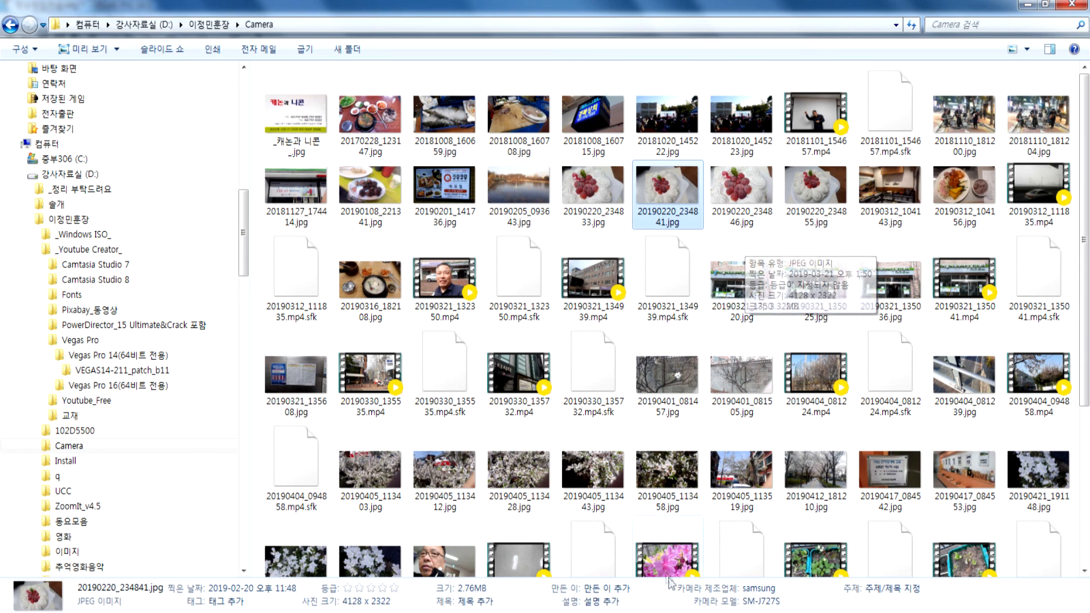
Switch to the Notepad lesson notes, delete one blank line below 최종적으로 내보내기(렌더링), and review the outline.
{"action": "key", "text": "alt+Tab"}
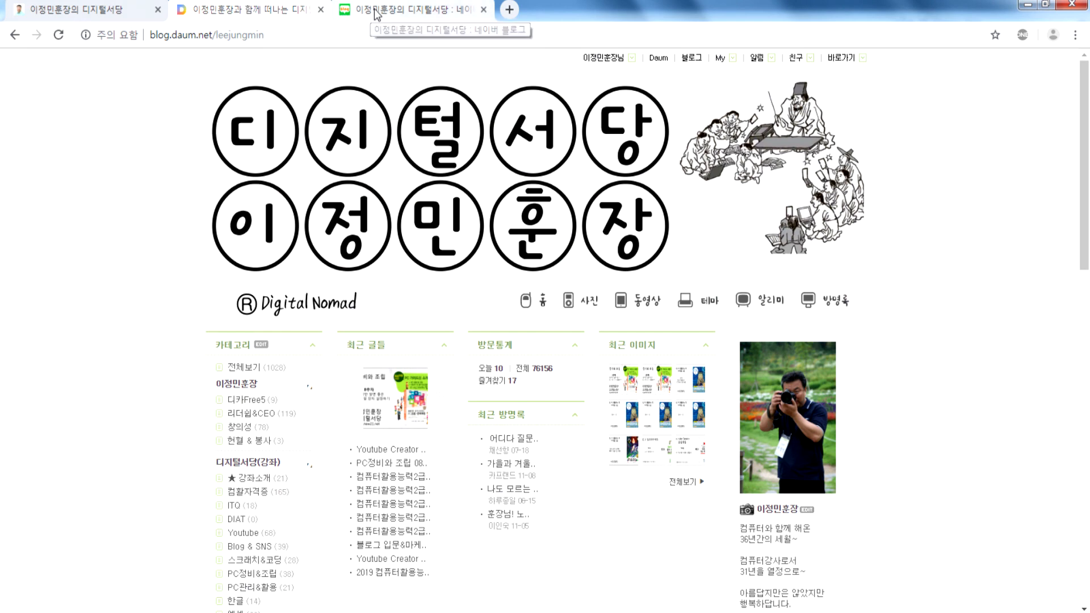
{"action": "key", "text": "alt+Tab"}
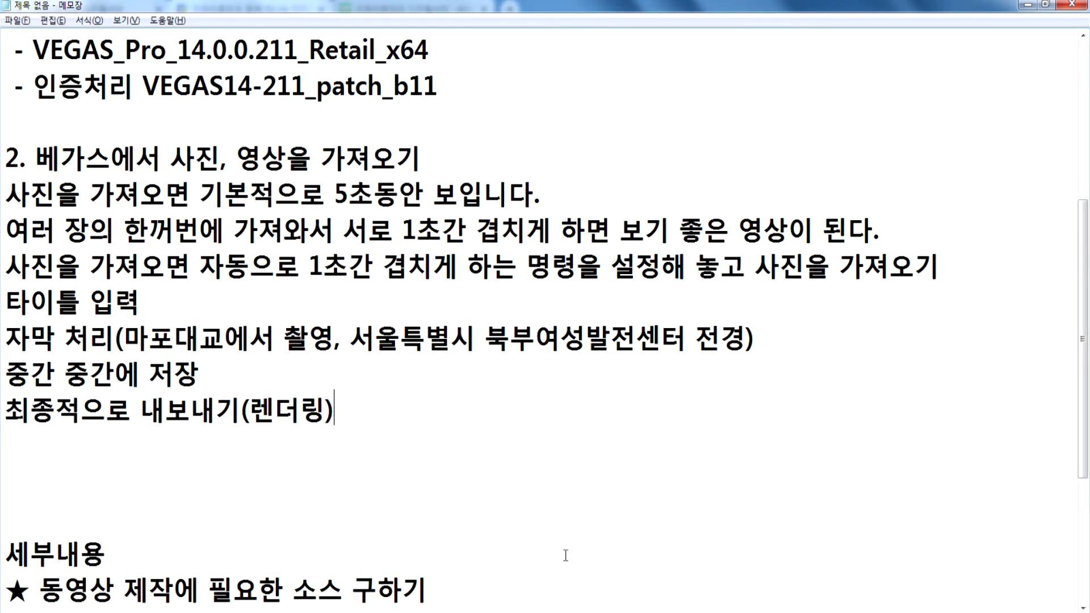
{"action": "scroll", "coordinate": [213, 361], "scroll_direction": "down", "scroll_amount": 2}
{"action": "left_click", "coordinate": [49, 232]}
{"action": "key", "text": "Delete"}
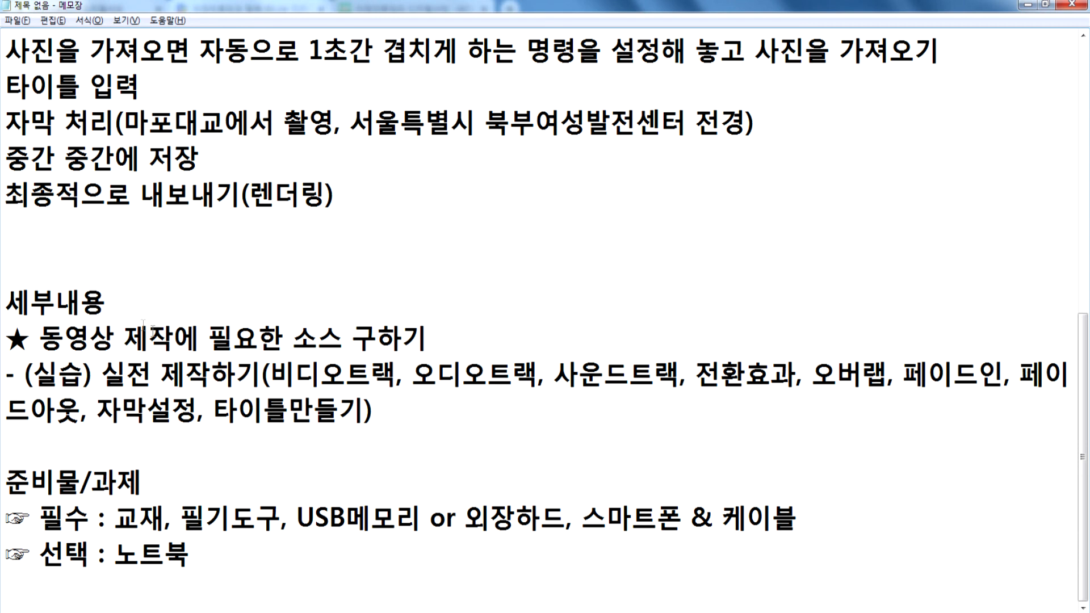
{"action": "scroll", "coordinate": [33, 246], "scroll_direction": "up", "scroll_amount": 5}
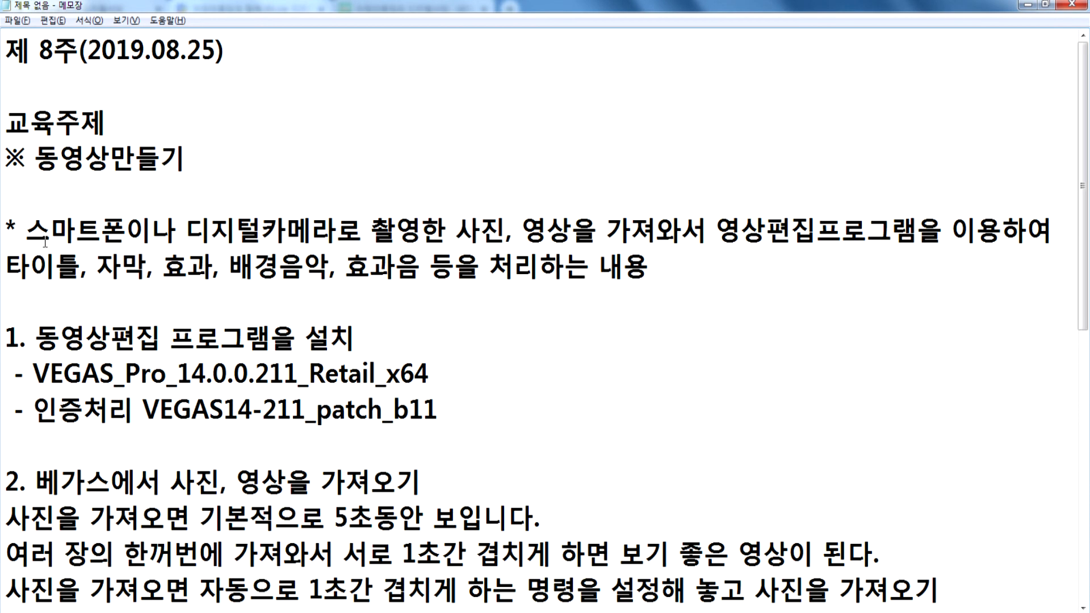
{"action": "scroll", "coordinate": [45, 241], "scroll_direction": "down", "scroll_amount": 4}
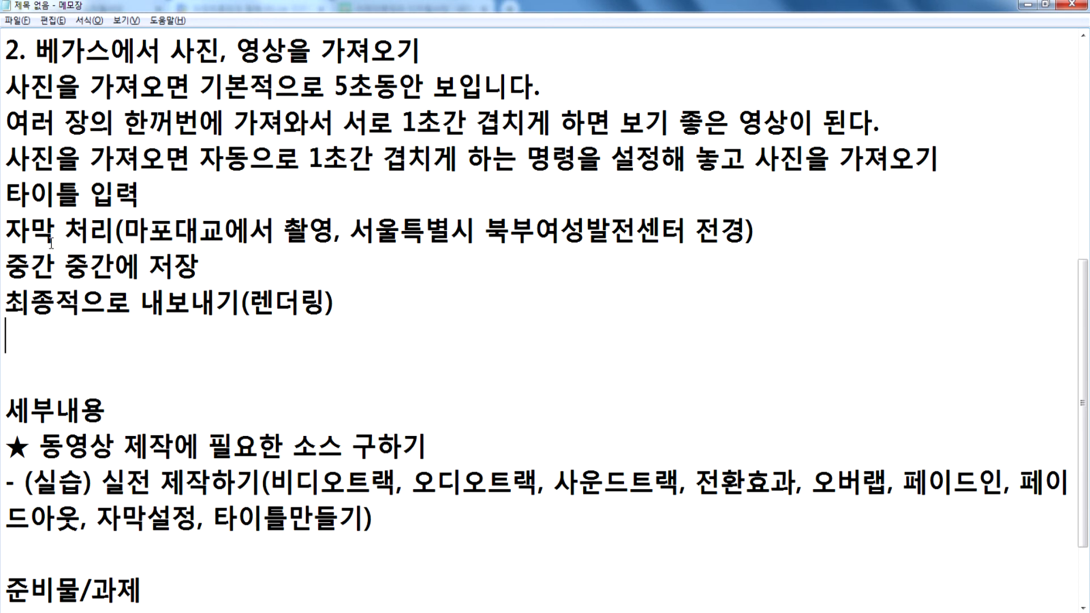
Switch to the browser and open the 강좌 course schedule page on the host.new21.net site.
{"action": "key", "text": "alt+Tab"}
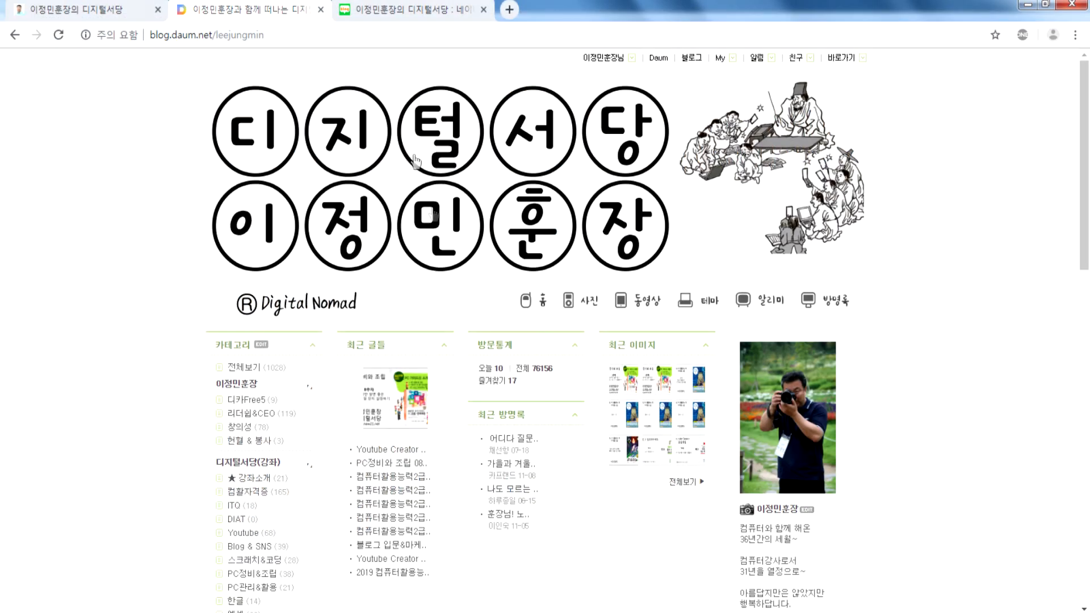
{"action": "left_click", "coordinate": [129, 8]}
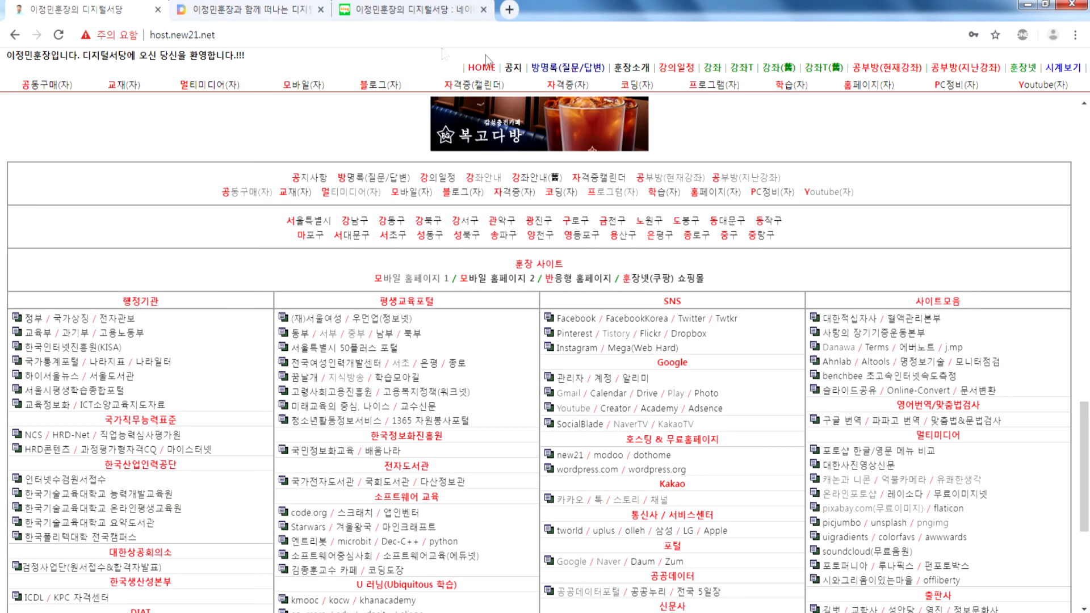
{"action": "left_click", "coordinate": [715, 70]}
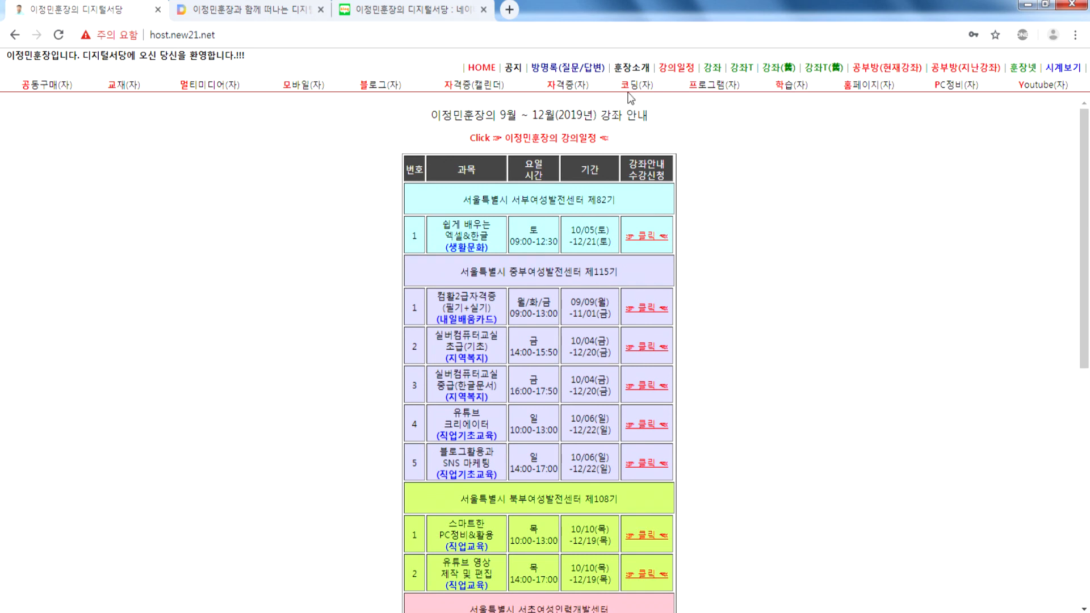
Look through the September–December 2019 course schedule, from the 서부여성발전센터 section to the 예비 section and back up.
{"action": "scroll", "coordinate": [715, 308], "scroll_direction": "down", "scroll_amount": 3}
{"action": "scroll", "coordinate": [648, 296], "scroll_direction": "up", "scroll_amount": 3}
{"action": "scroll", "coordinate": [716, 439], "scroll_direction": "down", "scroll_amount": 4}
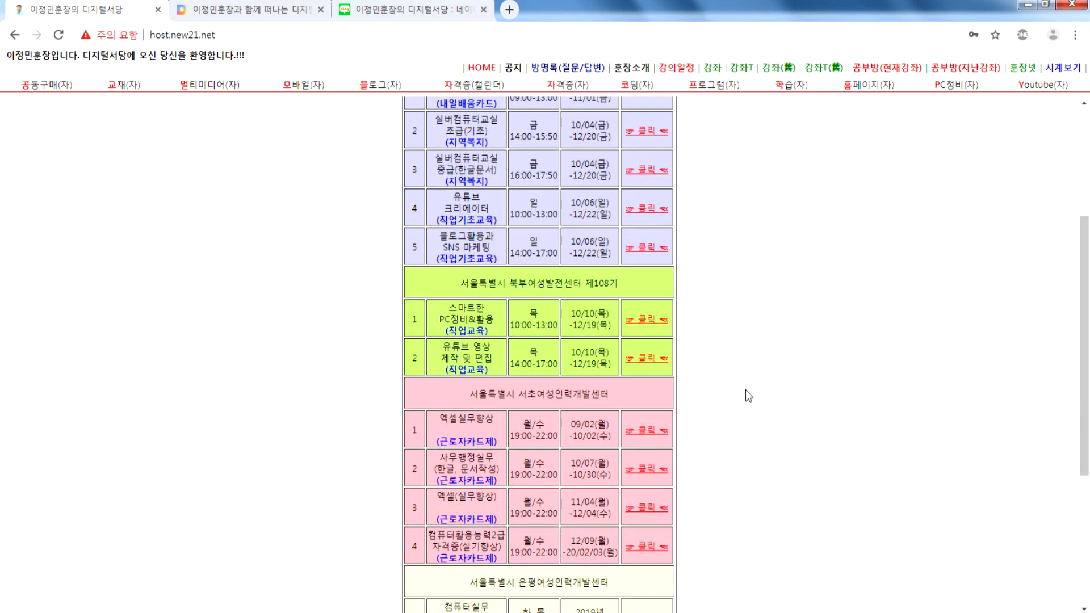
{"action": "scroll", "coordinate": [745, 394], "scroll_direction": "up", "scroll_amount": 3}
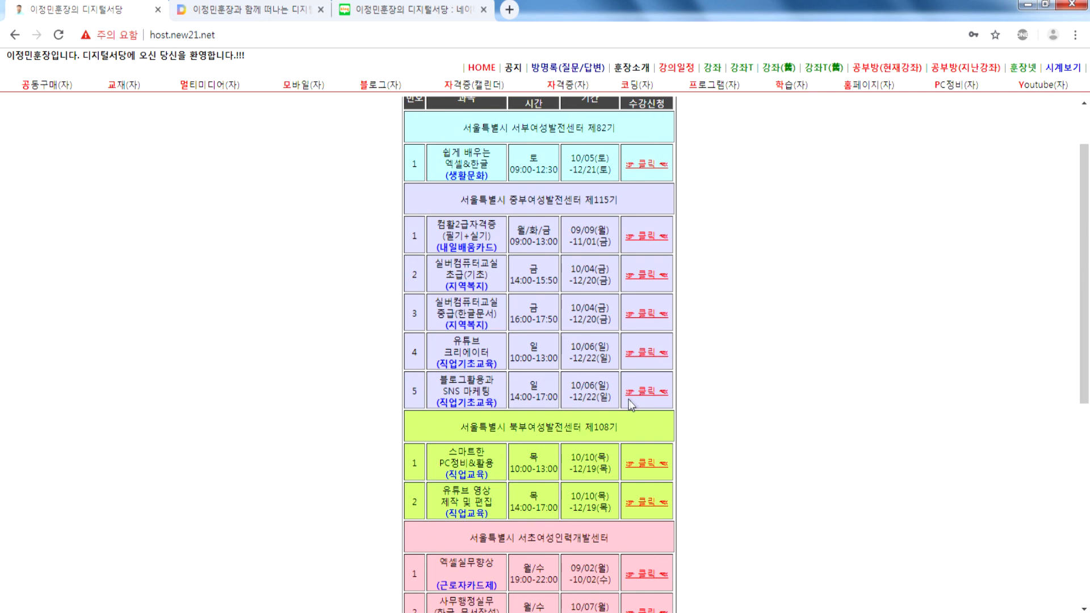
{"action": "scroll", "coordinate": [629, 400], "scroll_direction": "up", "scroll_amount": 2}
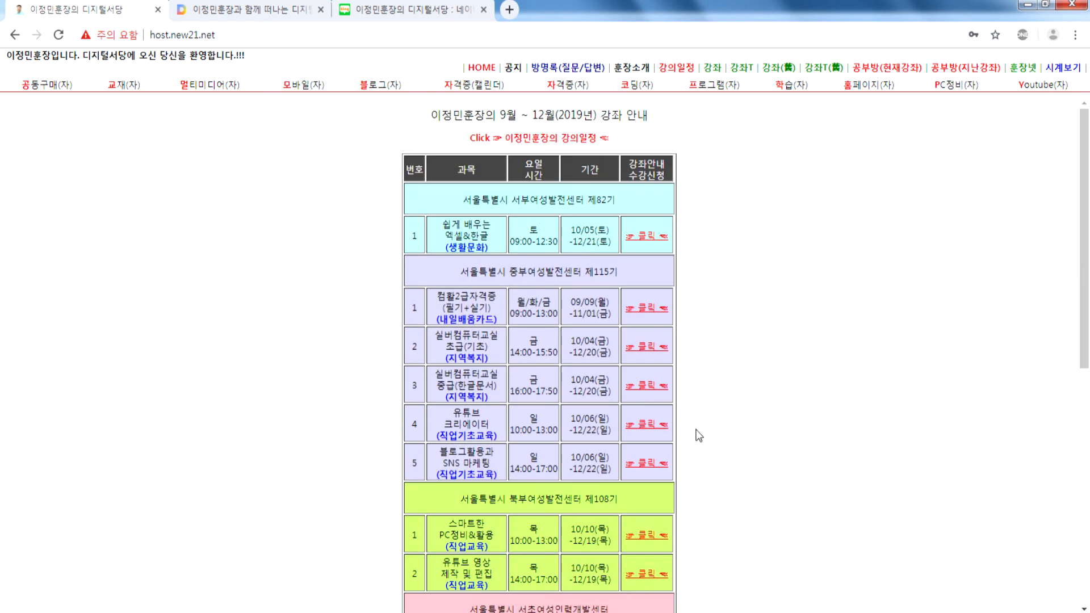
{"action": "scroll", "coordinate": [701, 435], "scroll_direction": "down", "scroll_amount": 4}
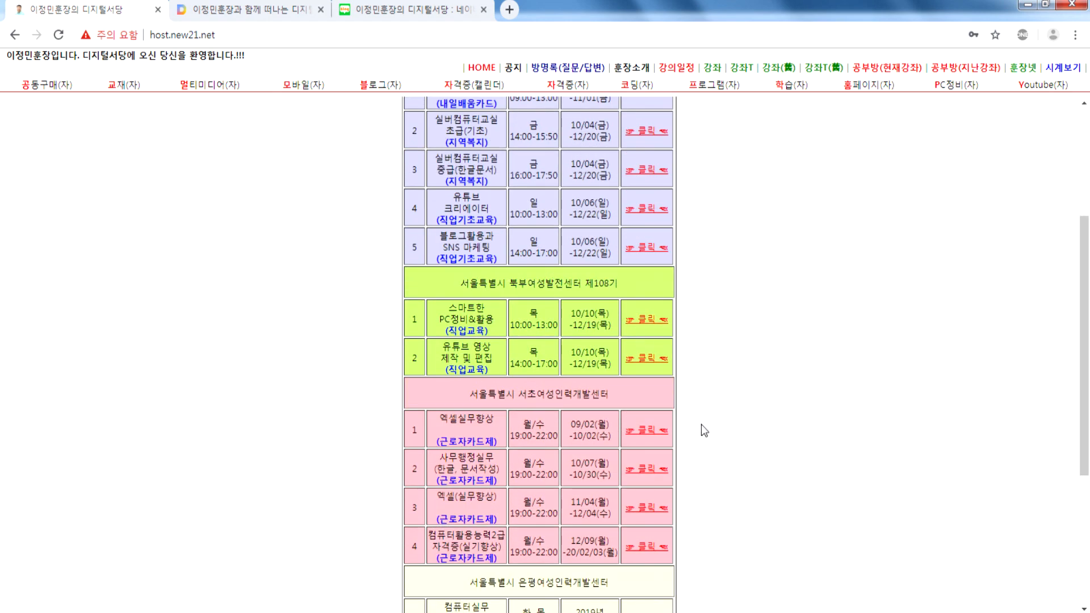
{"action": "scroll", "coordinate": [701, 430], "scroll_direction": "down", "scroll_amount": 5}
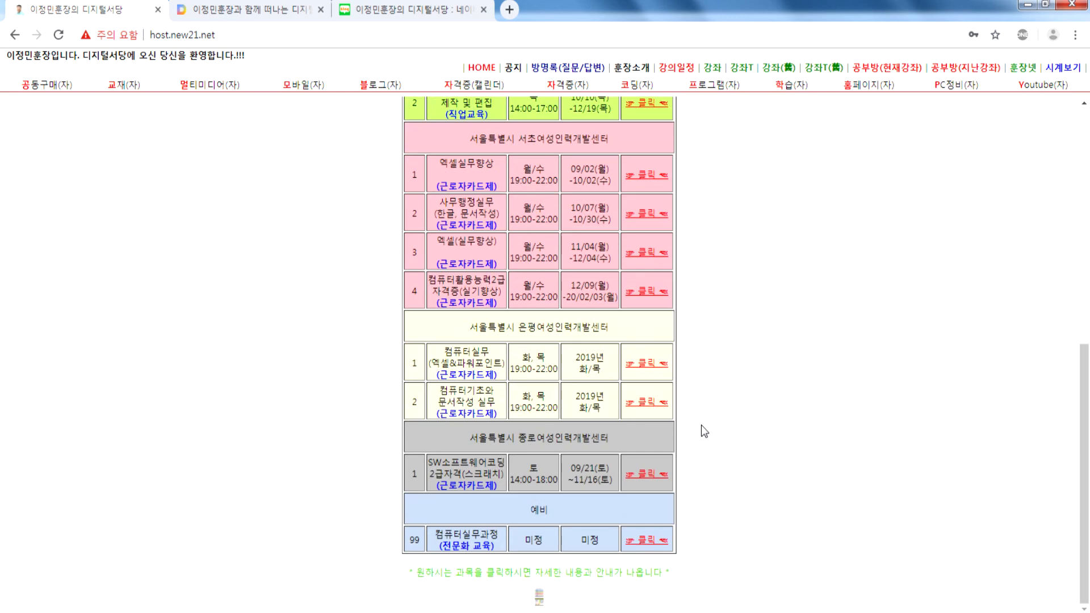
{"action": "scroll", "coordinate": [701, 430], "scroll_direction": "up", "scroll_amount": 6}
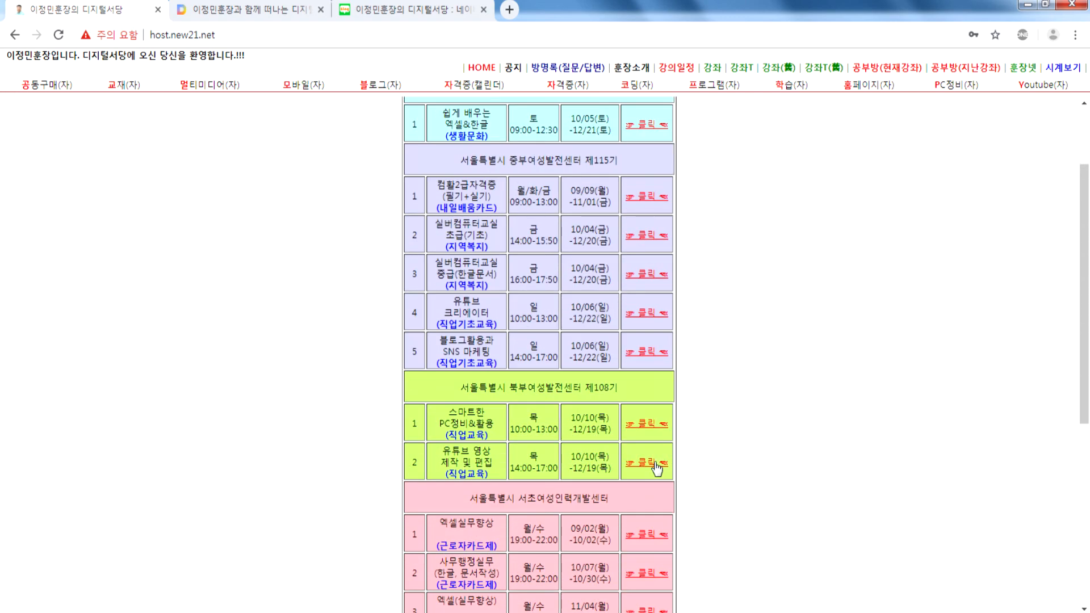
Follow the 블로그활용과 SNS 마케팅 link to the 중부여성발전센터 site, open the 115기 교육생 모집 notice, and check its 접수기간.
{"action": "left_click", "coordinate": [654, 356]}
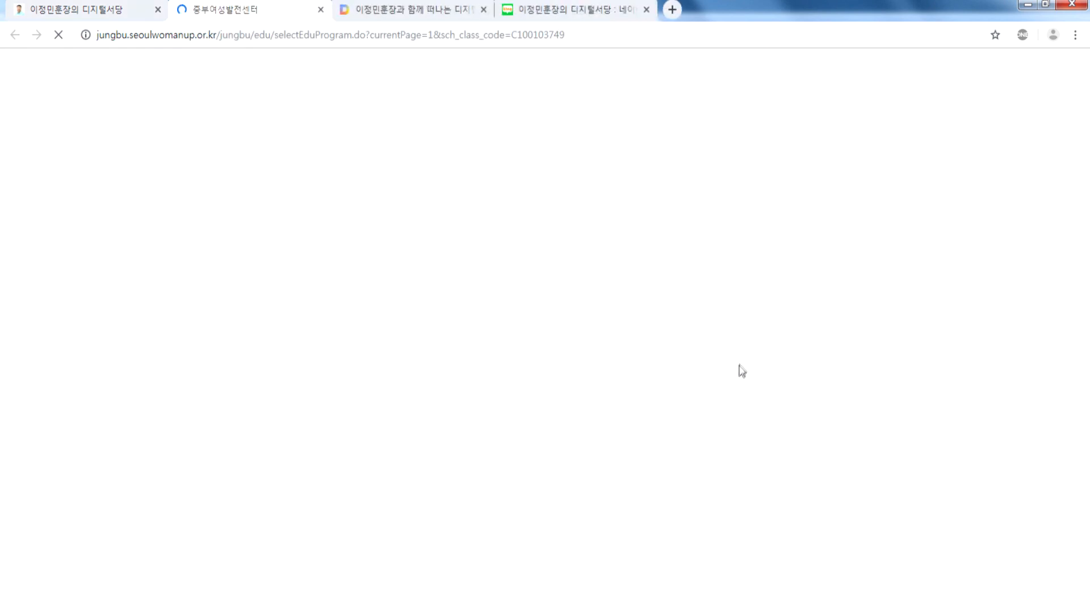
{"action": "left_click", "coordinate": [536, 86]}
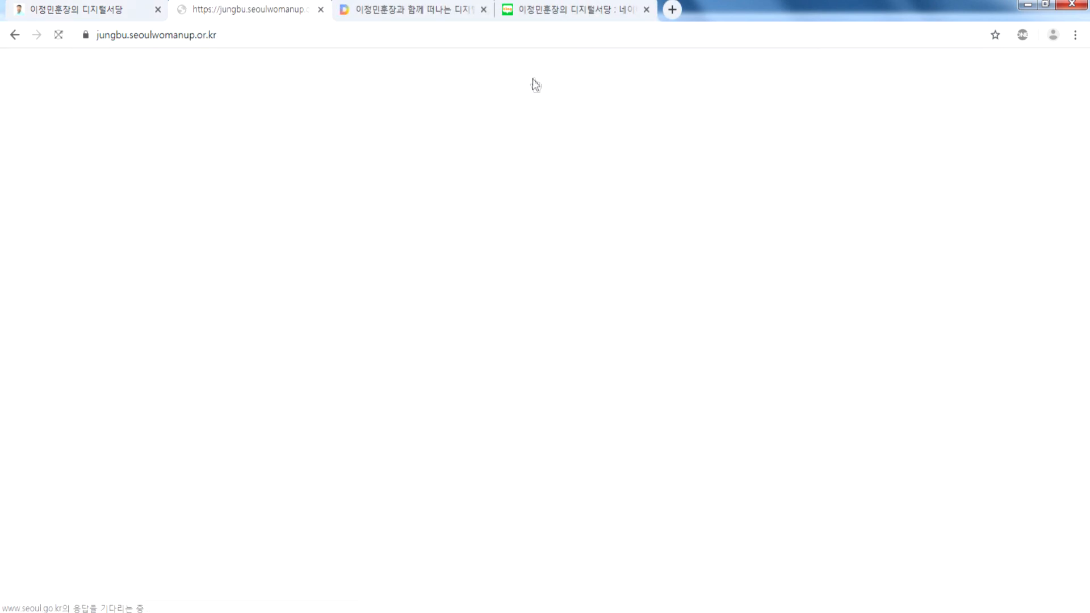
{"action": "scroll", "coordinate": [455, 263], "scroll_direction": "down", "scroll_amount": 3}
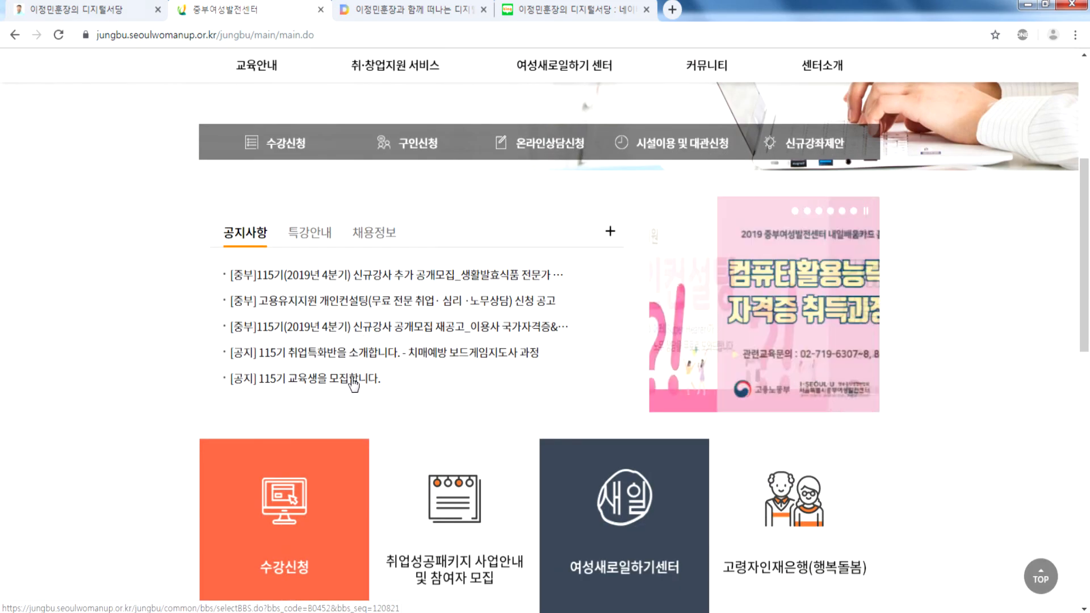
{"action": "left_click", "coordinate": [350, 379]}
{"action": "scroll", "coordinate": [380, 367], "scroll_direction": "down", "scroll_amount": 2}
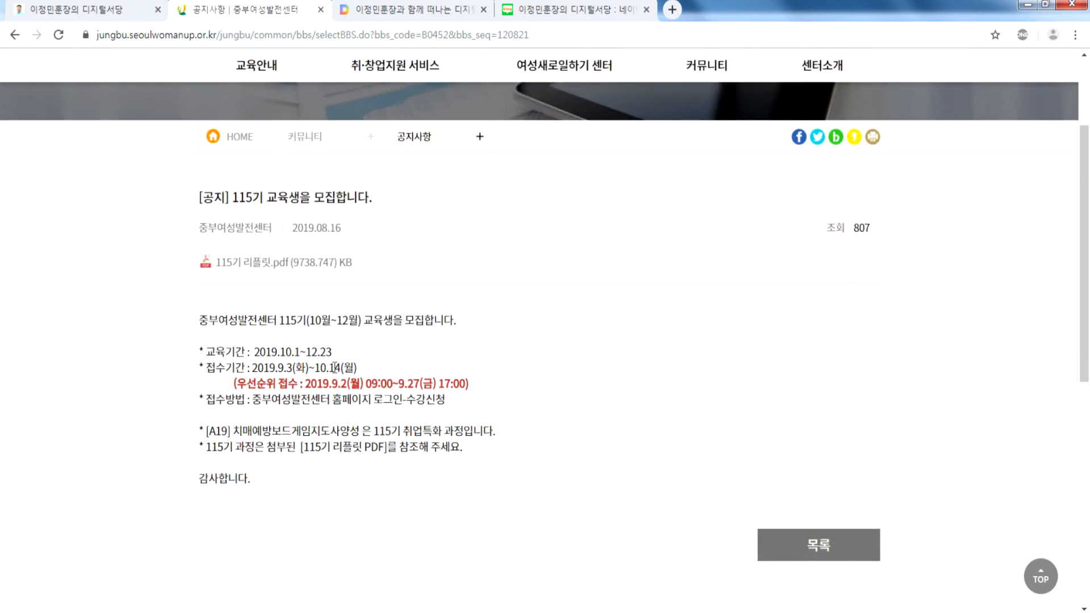
{"action": "left_click_drag", "start_coordinate": [275, 368], "coordinate": [292, 368]}
{"action": "left_click", "coordinate": [314, 372]}
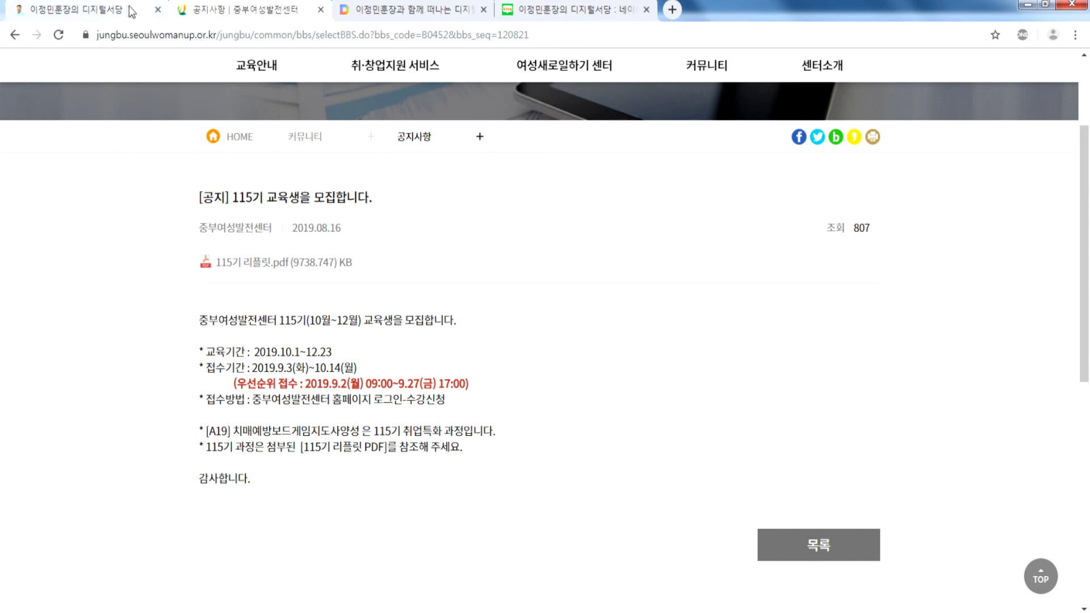
Return to the schedule, open the 블로그활용과 SNS 마케팅 course page, and review its weekly curriculum through week 12.
{"action": "left_click", "coordinate": [74, 9]}
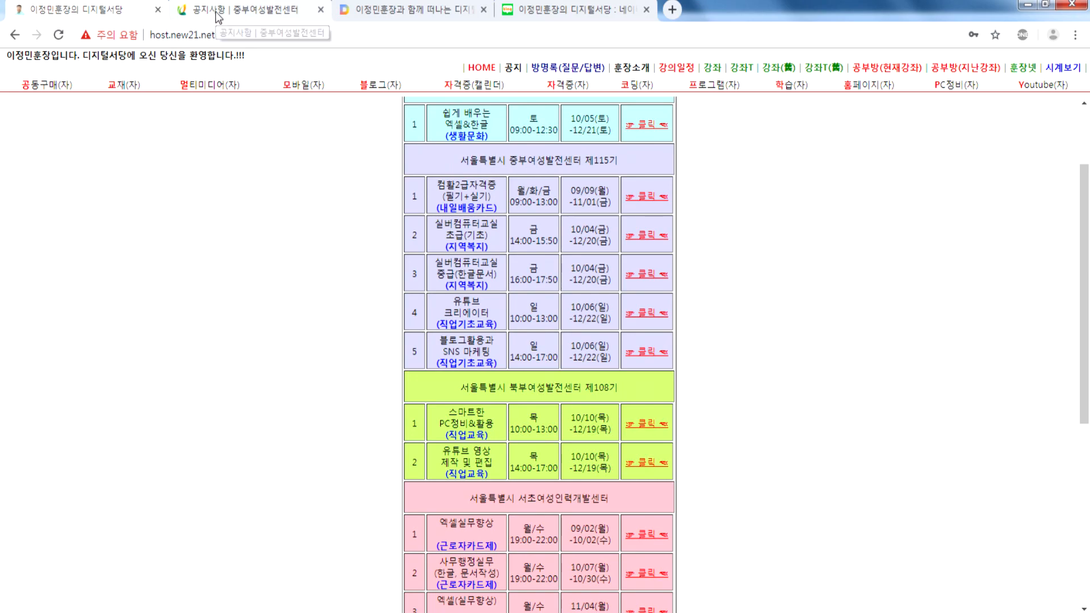
{"action": "left_click", "coordinate": [646, 352]}
{"action": "left_click_drag", "start_coordinate": [1088, 77], "coordinate": [1087, 462]}
{"action": "scroll", "coordinate": [727, 386], "scroll_direction": "down", "scroll_amount": 5}
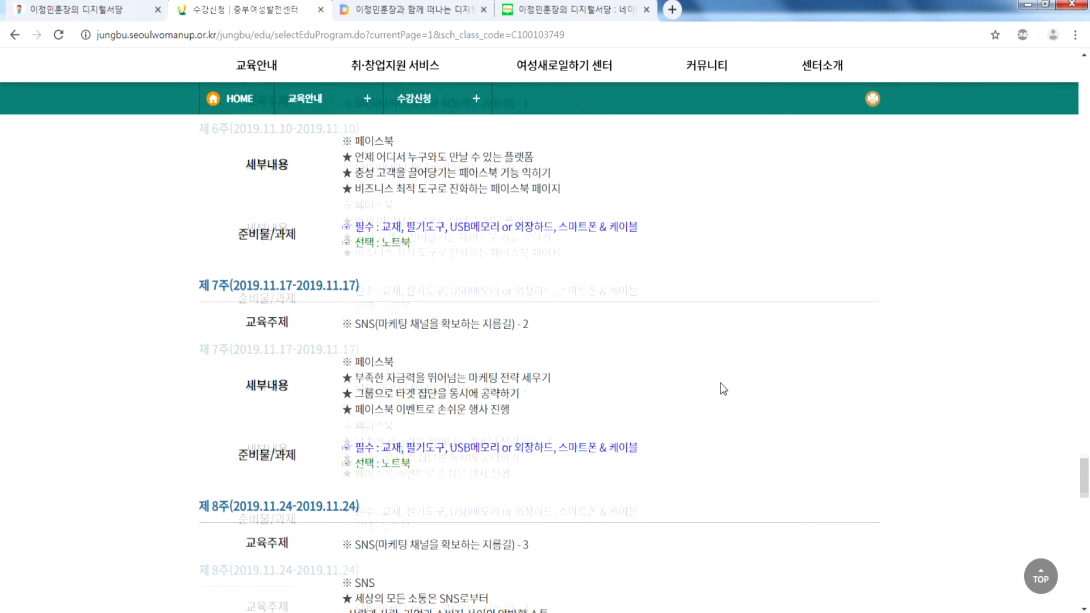
{"action": "scroll", "coordinate": [717, 370], "scroll_direction": "down", "scroll_amount": 5}
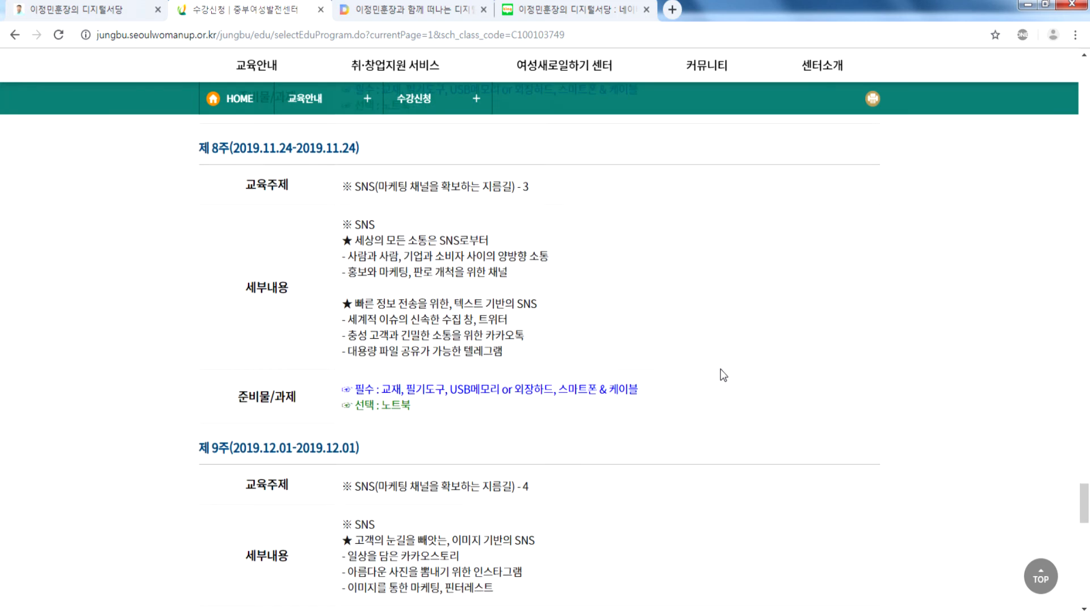
{"action": "scroll", "coordinate": [727, 369], "scroll_direction": "down", "scroll_amount": 4}
{"action": "scroll", "coordinate": [732, 369], "scroll_direction": "down", "scroll_amount": 4}
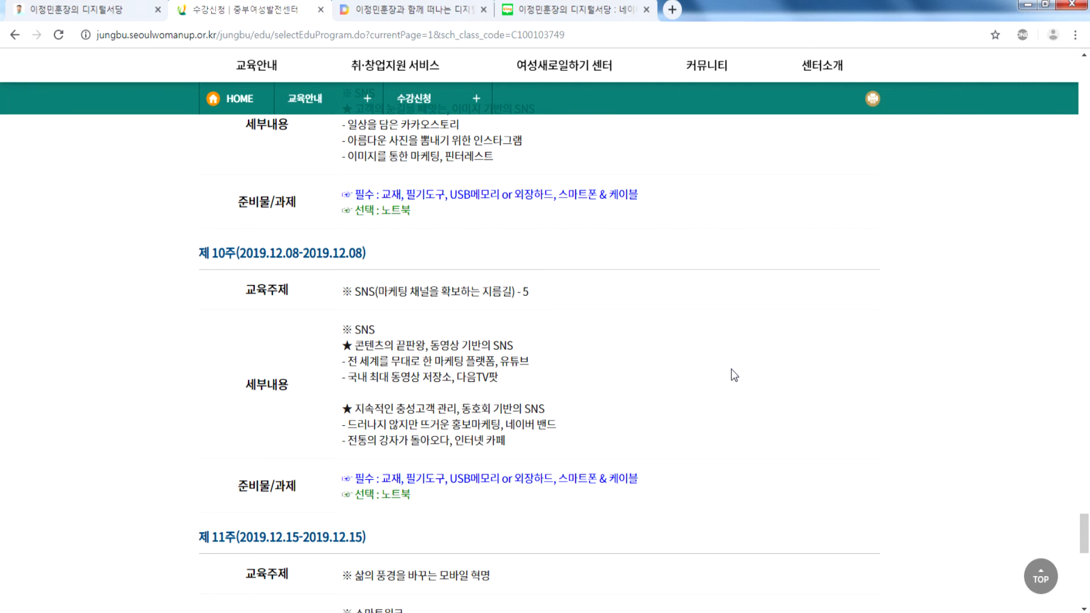
{"action": "scroll", "coordinate": [731, 369], "scroll_direction": "down", "scroll_amount": 4}
{"action": "scroll", "coordinate": [731, 370], "scroll_direction": "up", "scroll_amount": 1}
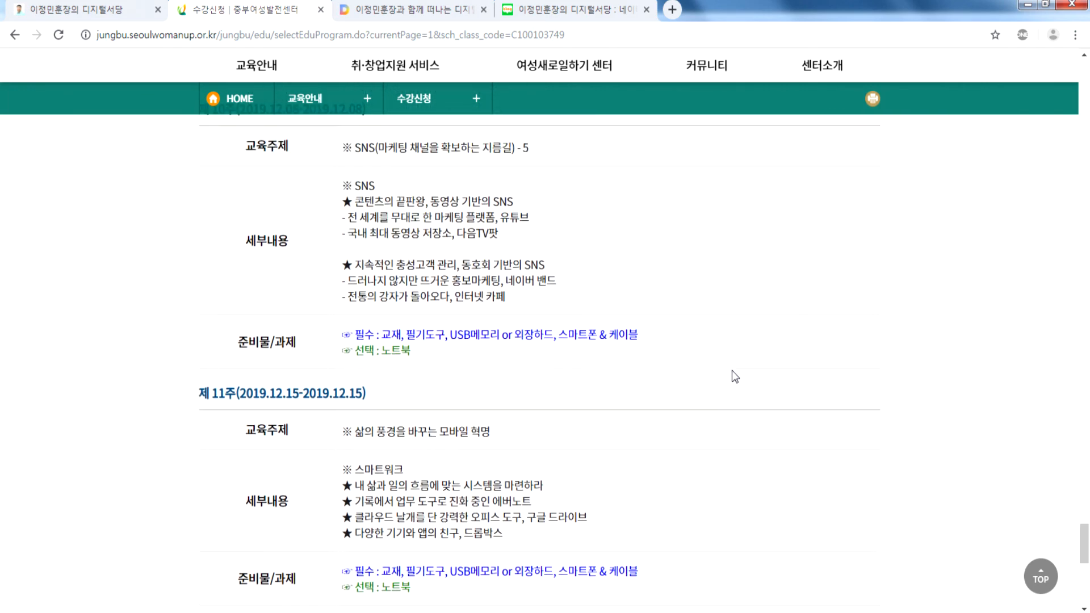
{"action": "scroll", "coordinate": [735, 376], "scroll_direction": "down", "scroll_amount": 3}
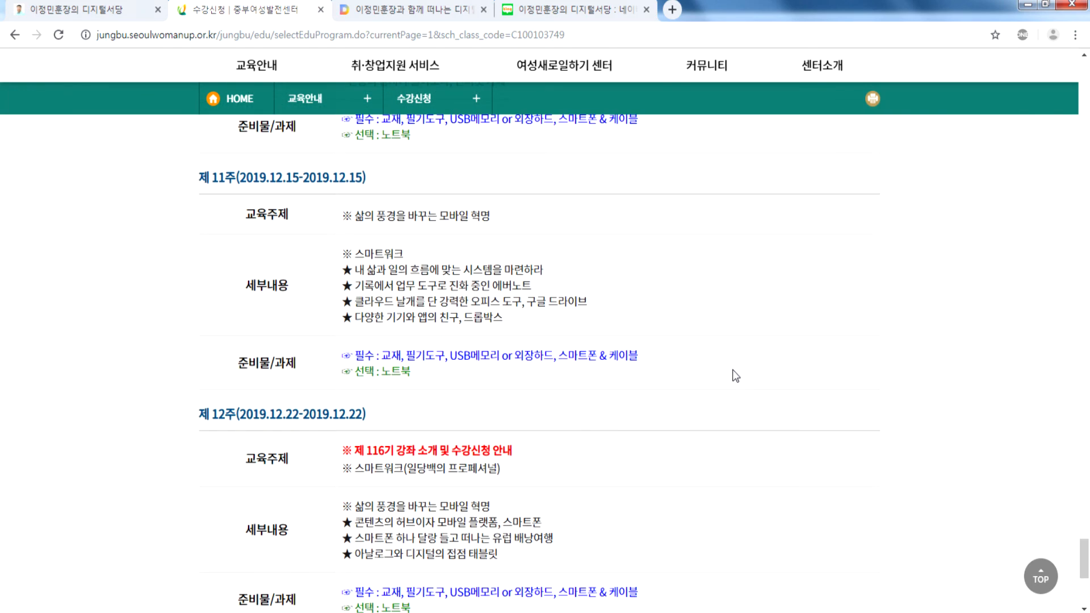
{"action": "scroll", "coordinate": [736, 375], "scroll_direction": "down", "scroll_amount": 5}
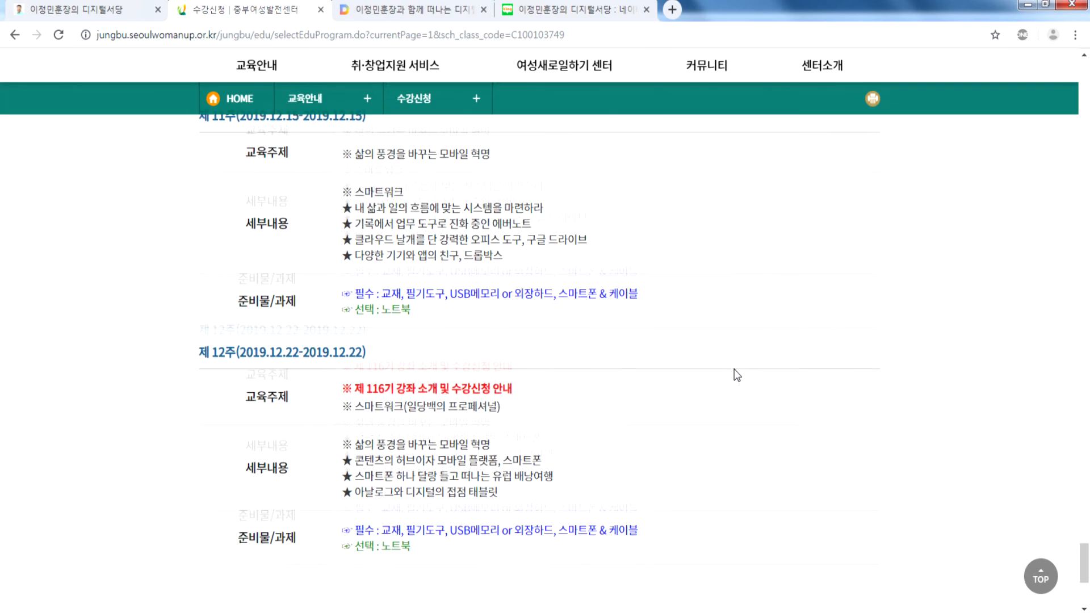
Look back over the curriculum, instructor profile and textbook details up to the course summary.
{"action": "scroll", "coordinate": [736, 374], "scroll_direction": "up", "scroll_amount": 3}
{"action": "scroll", "coordinate": [734, 370], "scroll_direction": "up", "scroll_amount": 15}
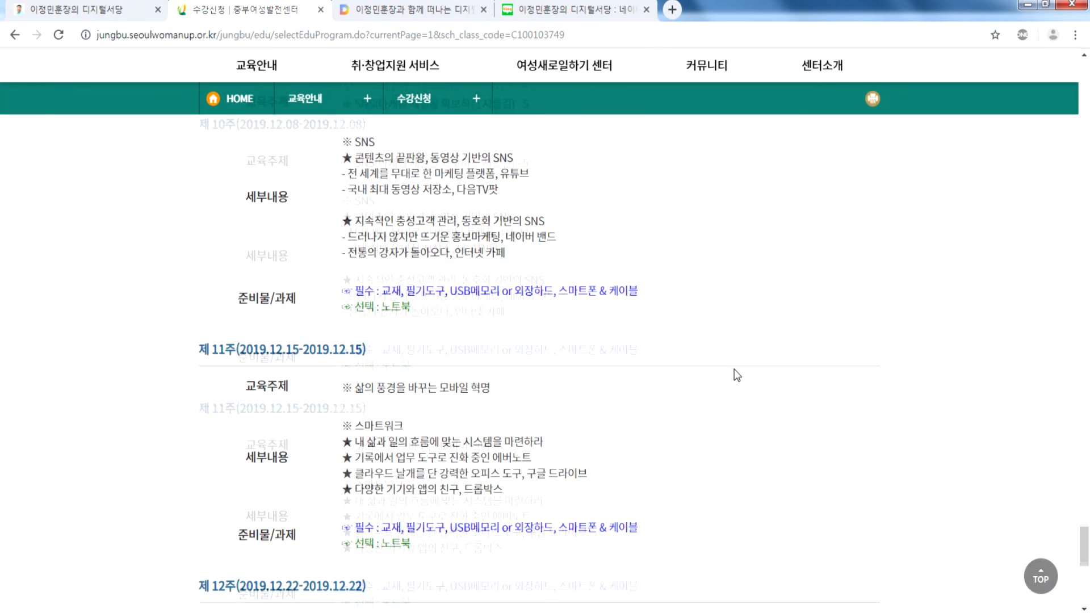
{"action": "scroll", "coordinate": [735, 349], "scroll_direction": "up", "scroll_amount": 20}
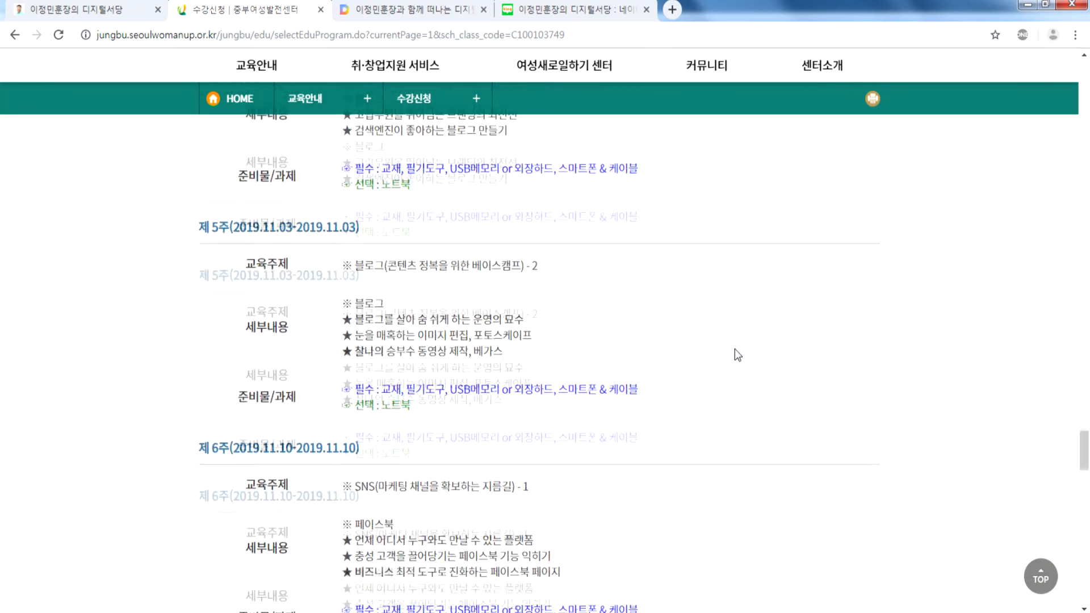
{"action": "scroll", "coordinate": [735, 349], "scroll_direction": "up", "scroll_amount": 20}
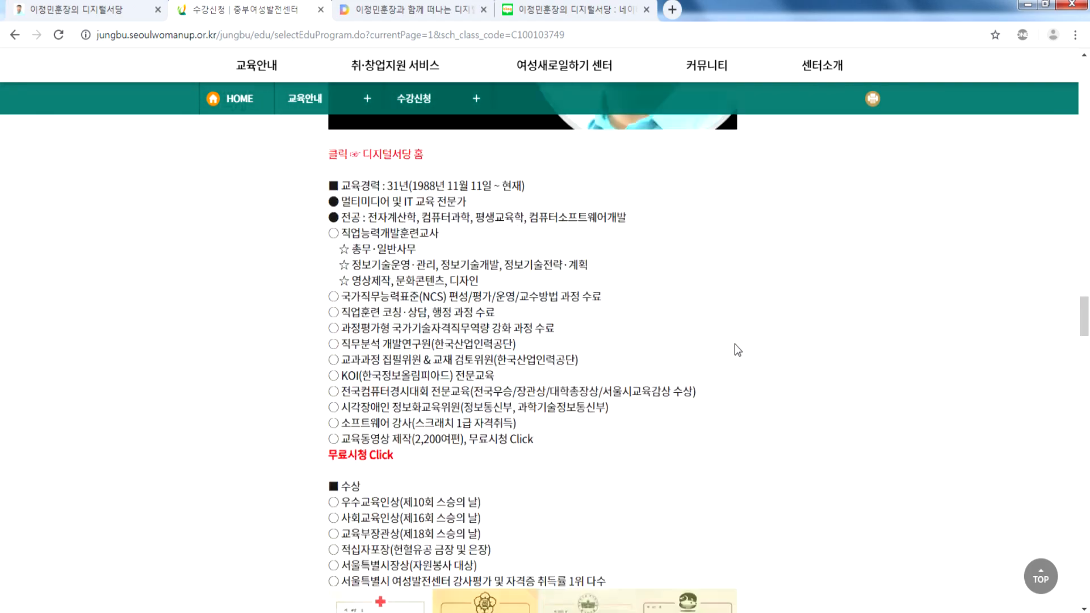
{"action": "scroll", "coordinate": [735, 344], "scroll_direction": "up", "scroll_amount": 20}
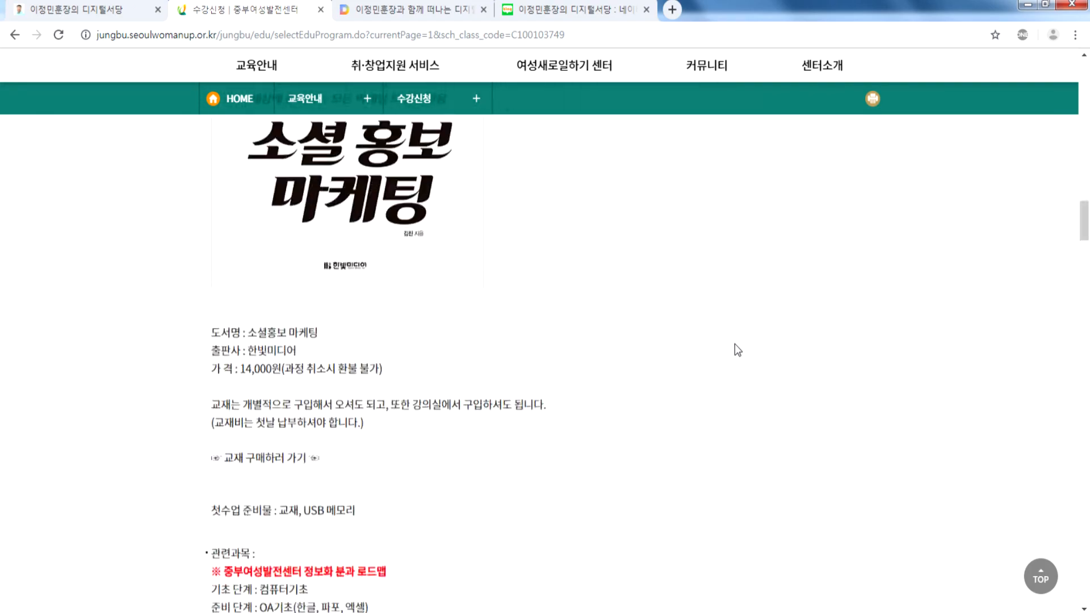
{"action": "scroll", "coordinate": [734, 347], "scroll_direction": "up", "scroll_amount": 20}
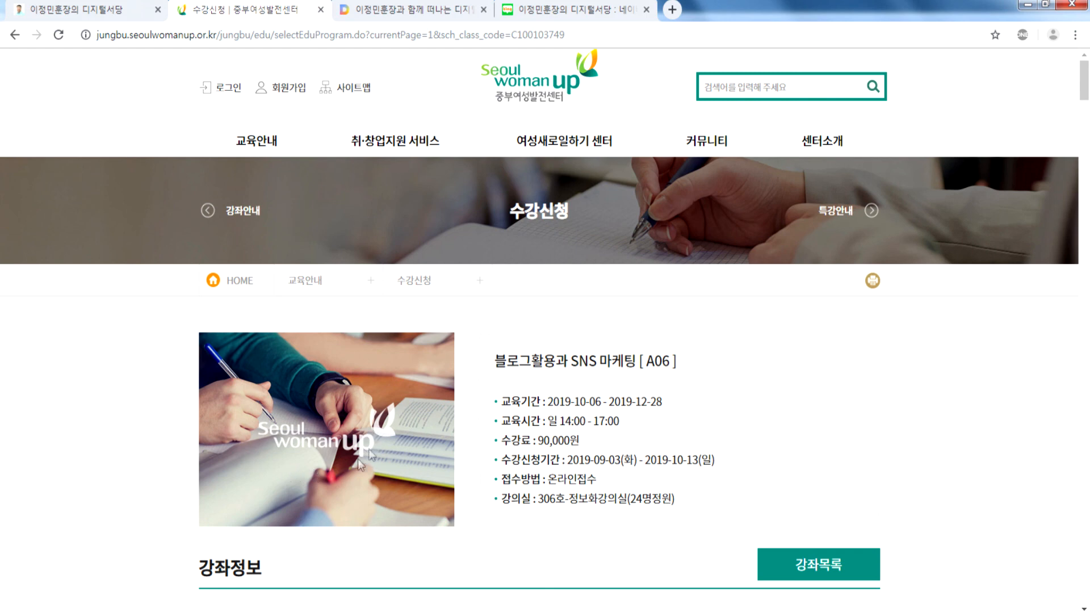
From the schedule, open the 컴활2급자격증(필기+실기) course page, check its summary, and close the page.
{"action": "left_click", "coordinate": [91, 10]}
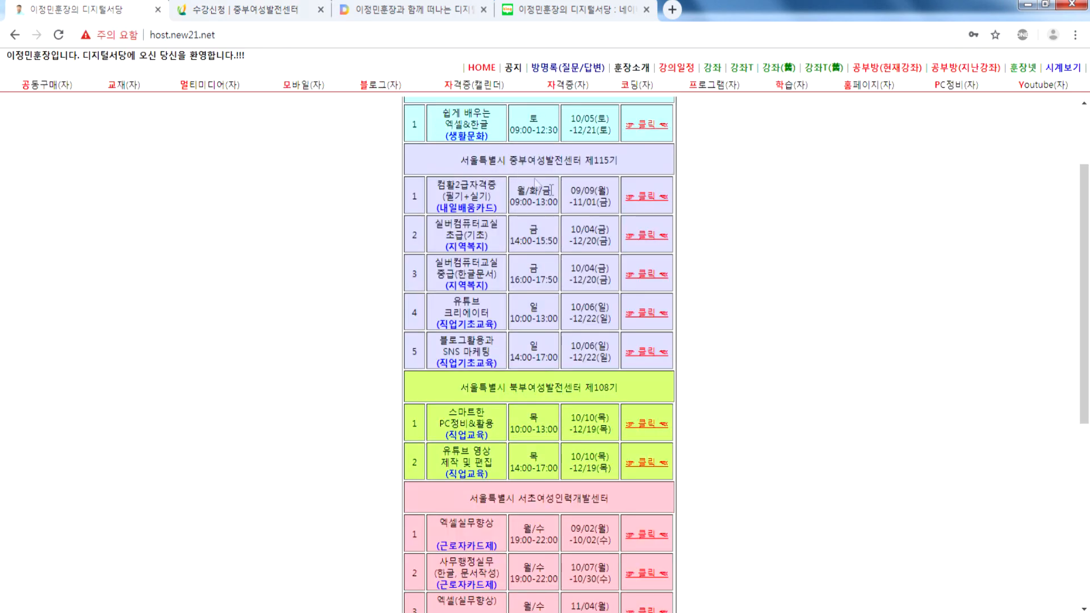
{"action": "left_click", "coordinate": [653, 200]}
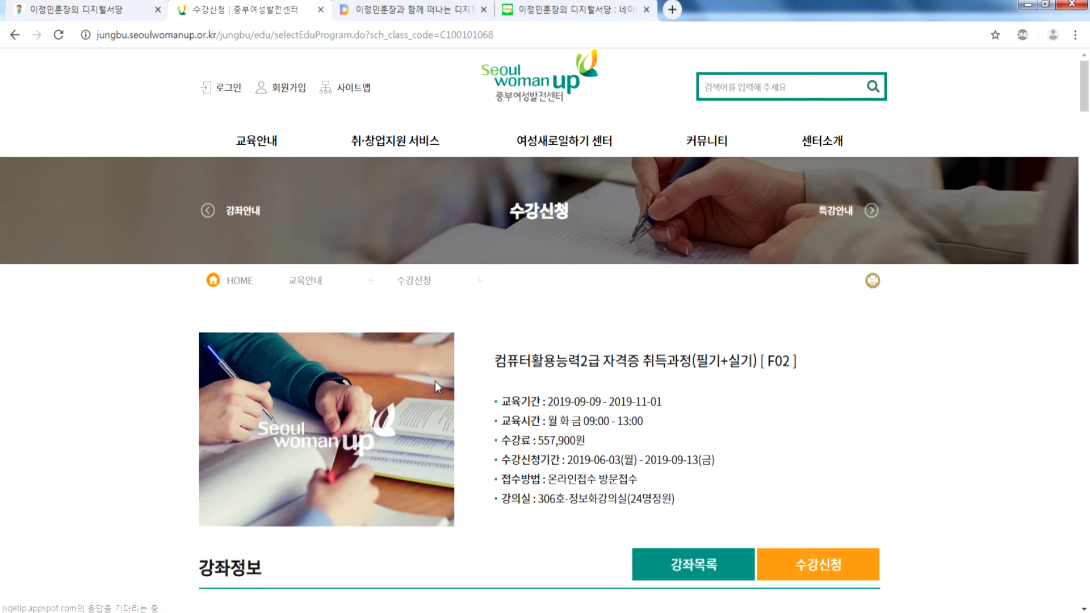
{"action": "left_click", "coordinate": [320, 10]}
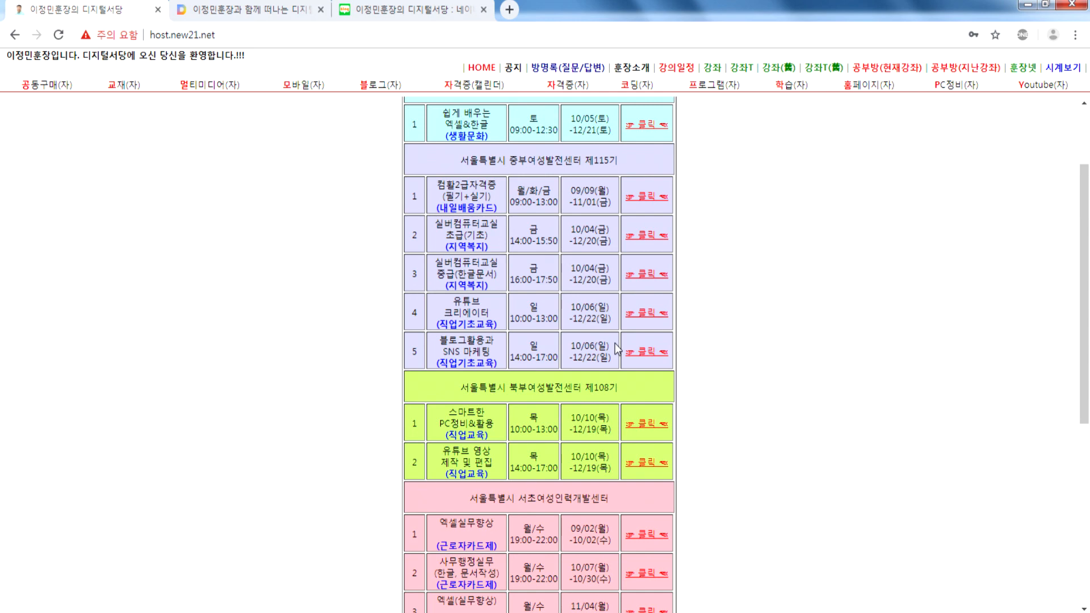
Open the 유튜브 크리에이터 course page, review its introduction and the linked pre-evaluation form, and close both pages.
{"action": "left_click", "coordinate": [646, 316]}
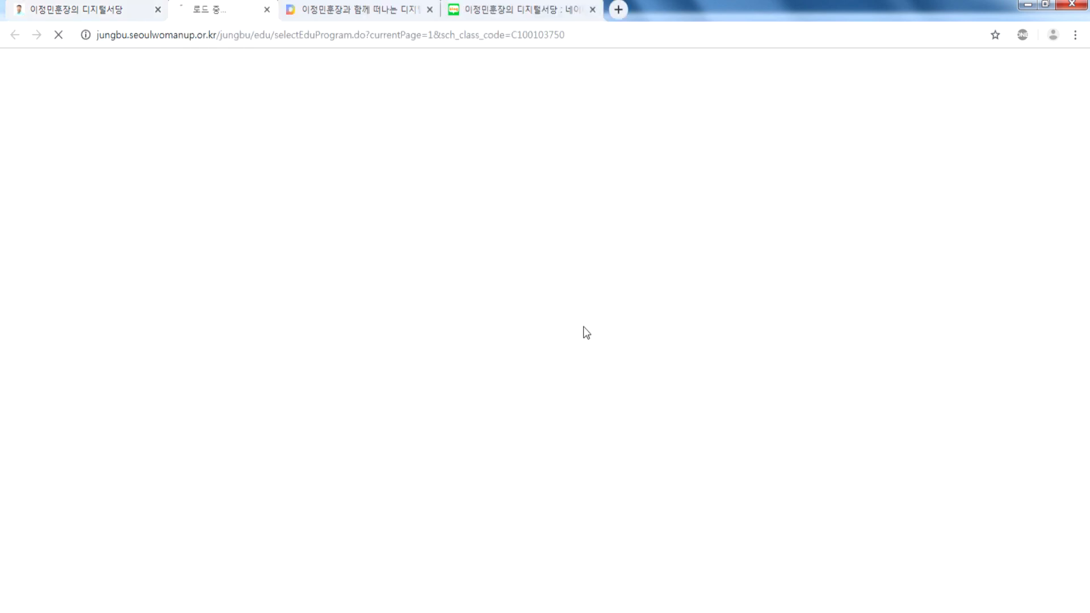
{"action": "scroll", "coordinate": [208, 405], "scroll_direction": "down", "scroll_amount": 1}
{"action": "scroll", "coordinate": [207, 405], "scroll_direction": "down", "scroll_amount": 18}
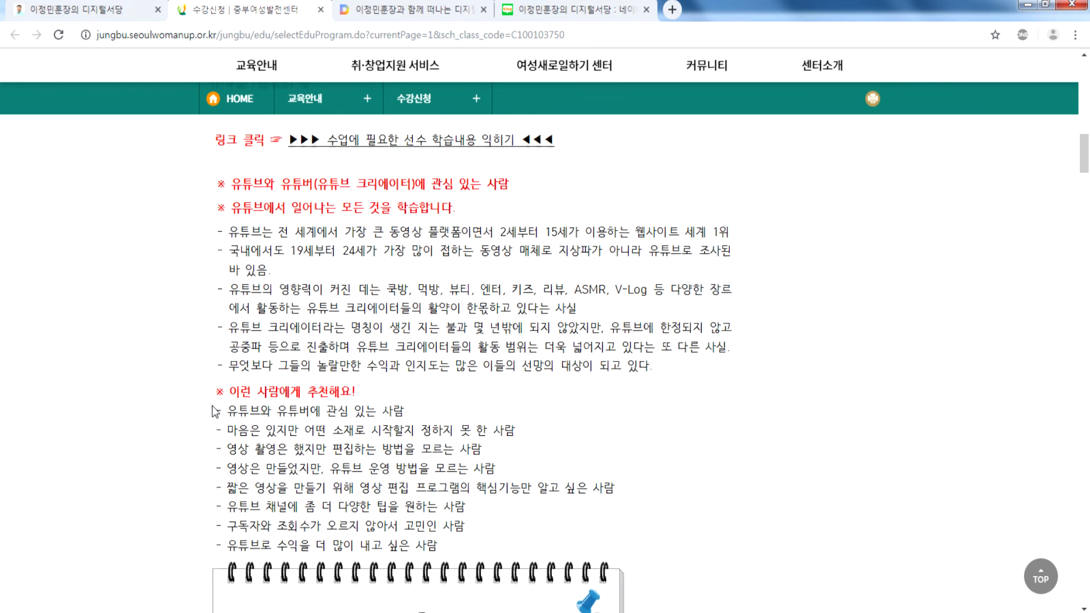
{"action": "scroll", "coordinate": [213, 410], "scroll_direction": "up", "scroll_amount": 8}
{"action": "left_click", "coordinate": [470, 313]}
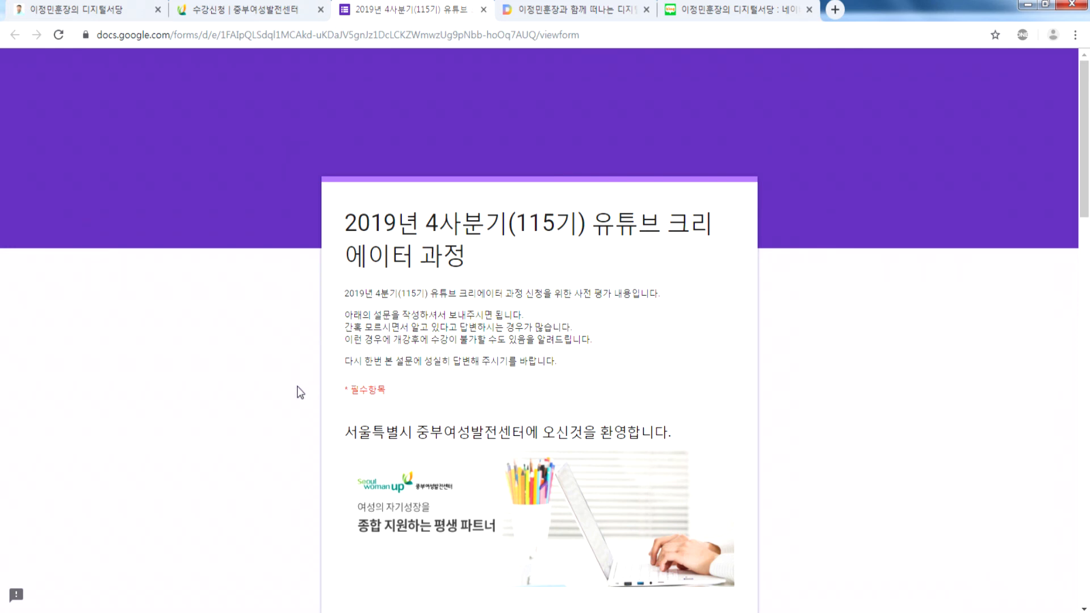
{"action": "left_click", "coordinate": [484, 9]}
{"action": "left_click", "coordinate": [321, 9]}
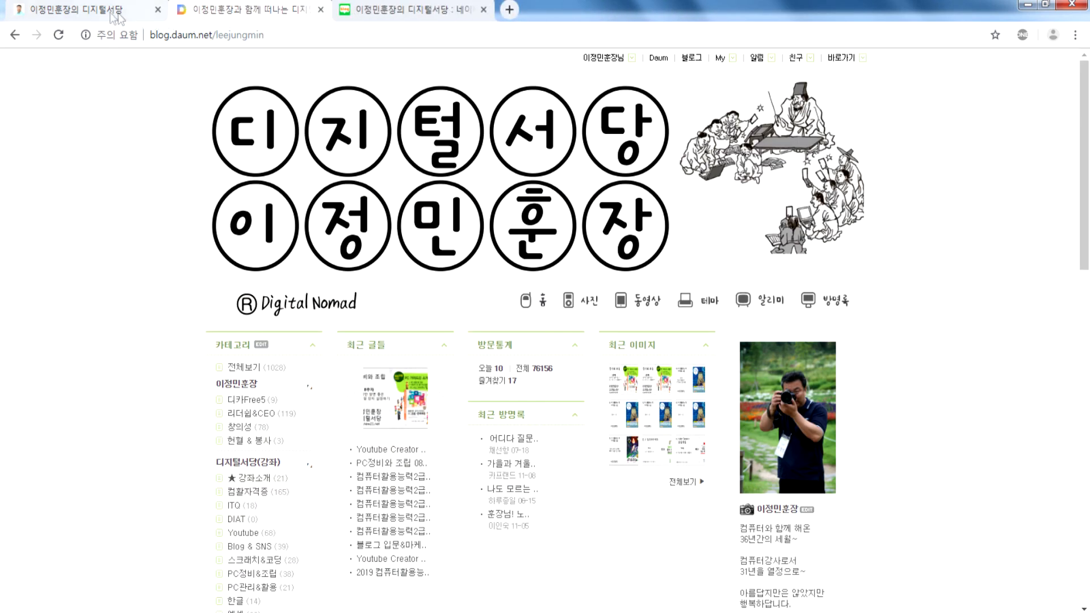
Return to the host.new21.net site, open the 공부방(현재강좌) board, and browse its notices and recent lesson posts.
{"action": "left_click", "coordinate": [85, 10]}
{"action": "left_click", "coordinate": [867, 68]}
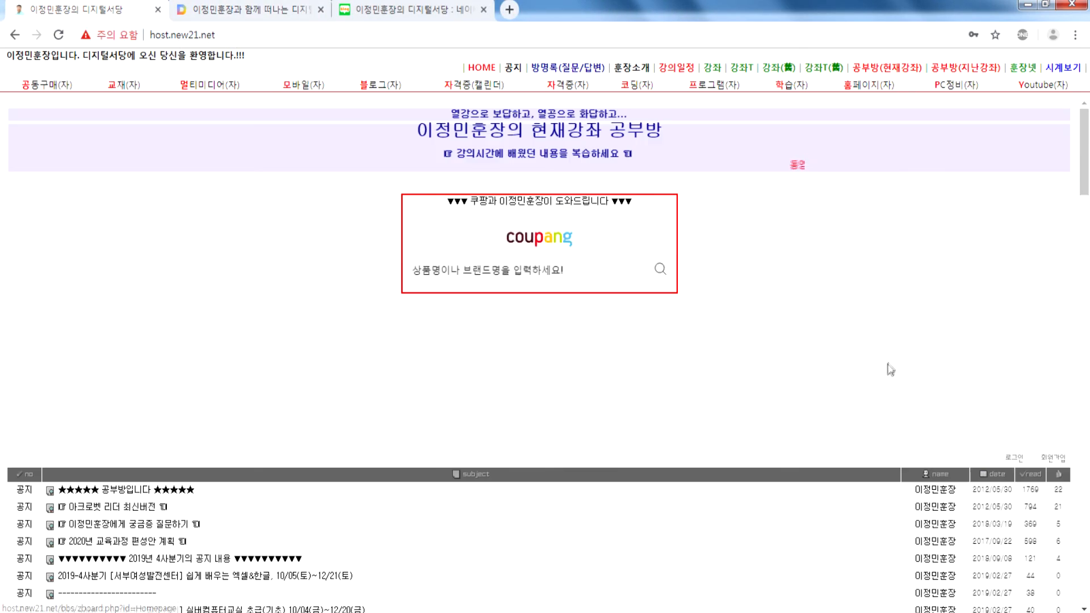
{"action": "scroll", "coordinate": [445, 394], "scroll_direction": "down", "scroll_amount": 10}
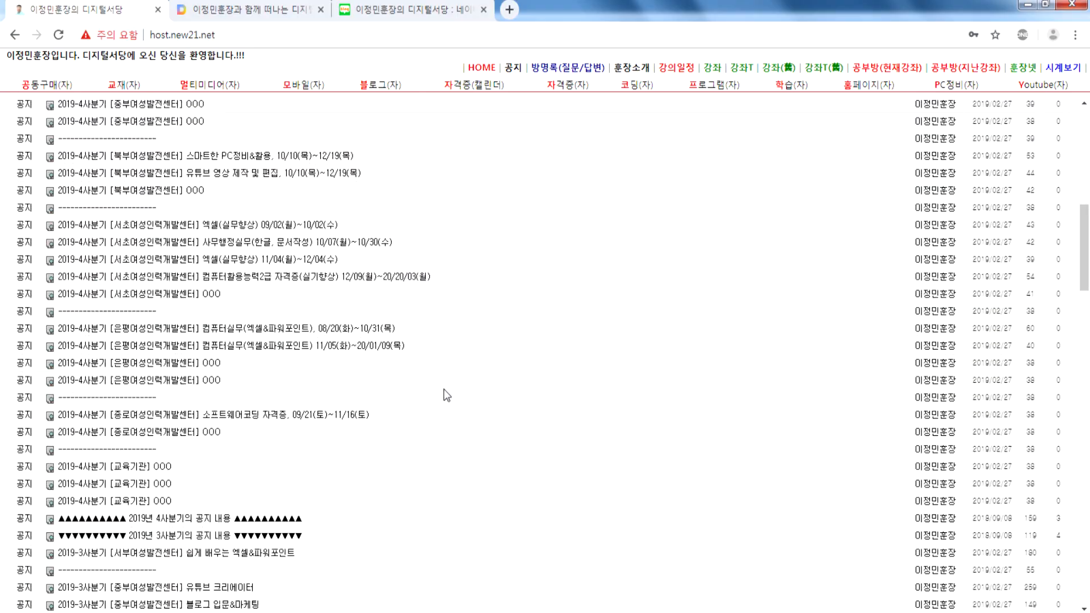
{"action": "scroll", "coordinate": [443, 389], "scroll_direction": "up", "scroll_amount": 10}
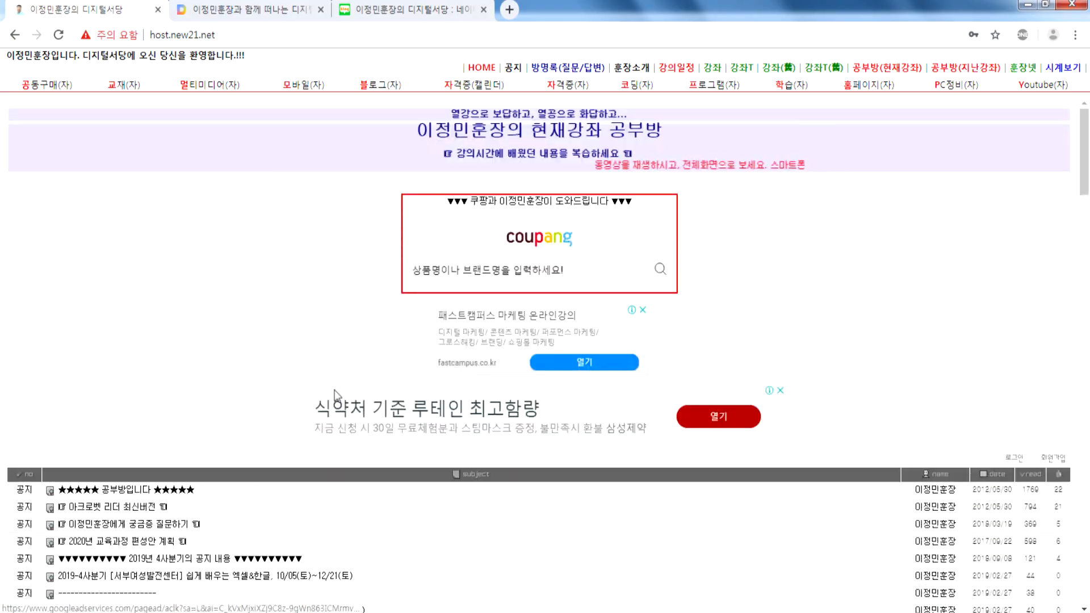
{"action": "scroll", "coordinate": [338, 397], "scroll_direction": "down", "scroll_amount": 15}
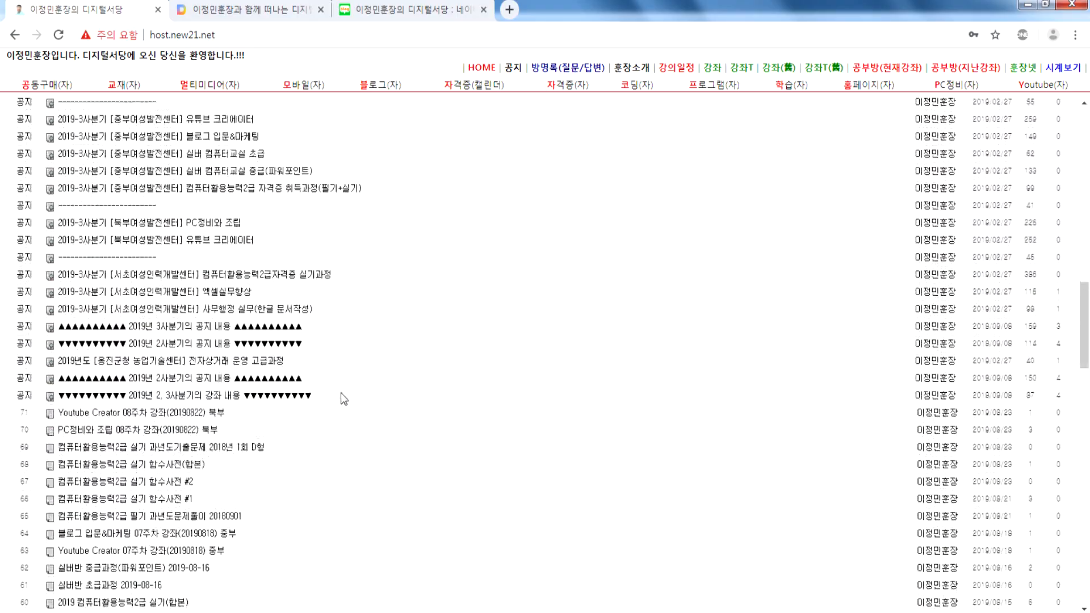